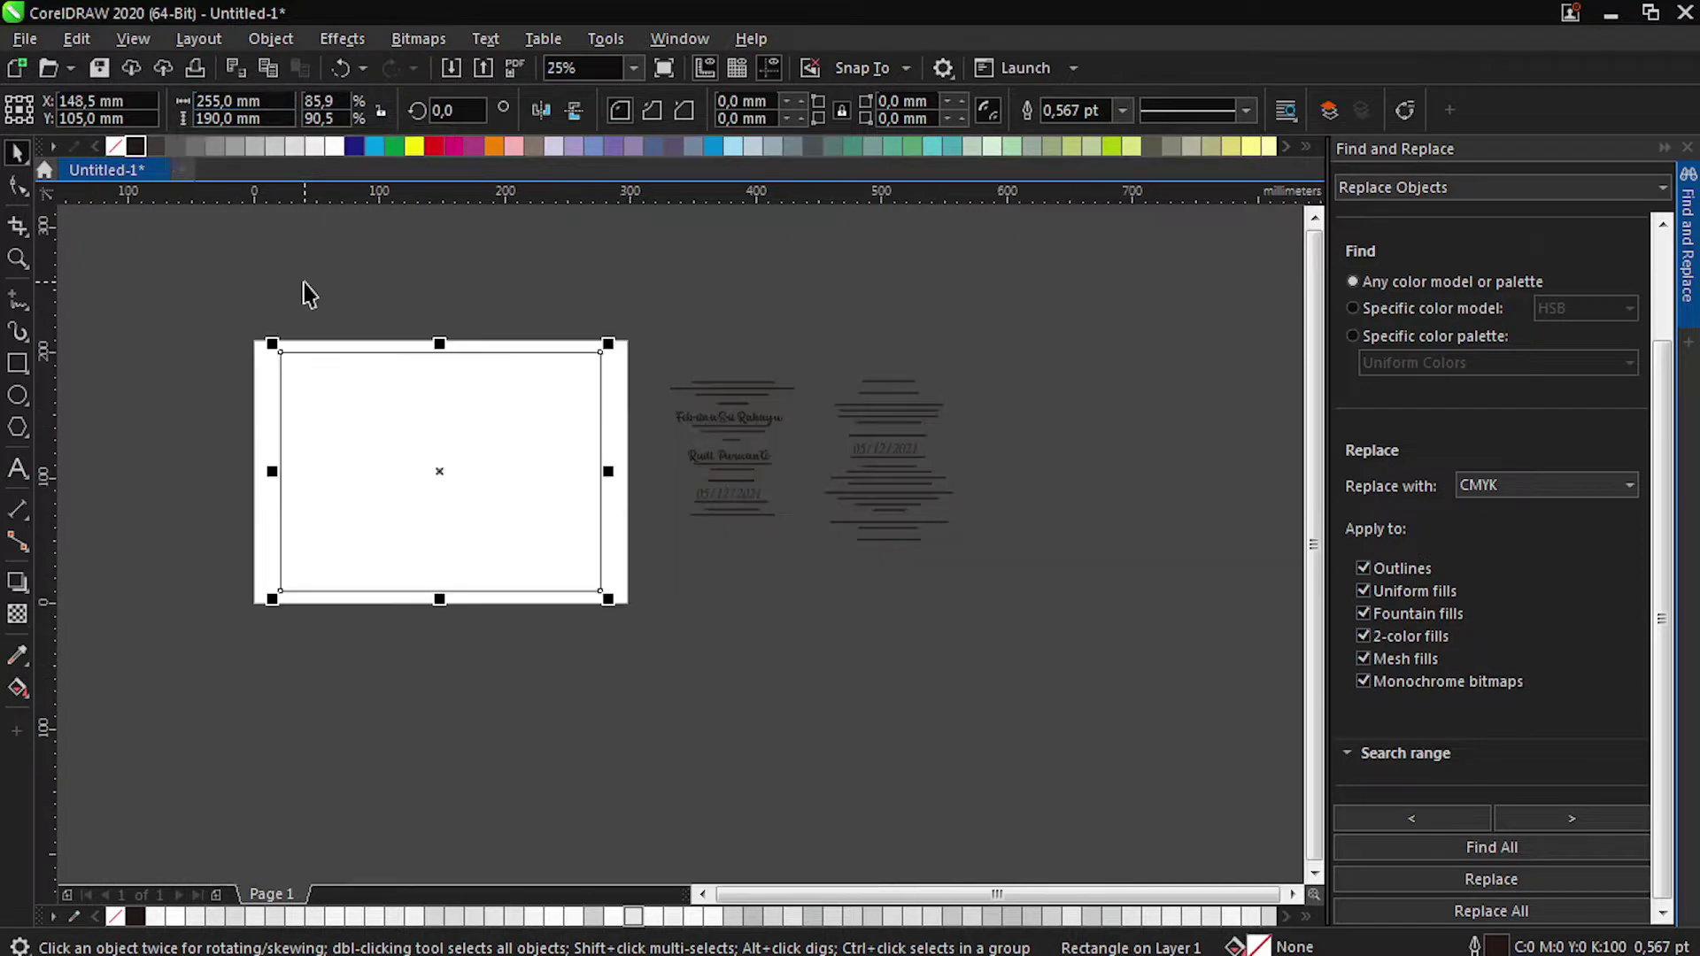
# Set the duplicate rectangle's width to 30 mm and align it to the right edge of the 255 × 190 mm rectangle.
pyautogui.doubleClick(268, 103)
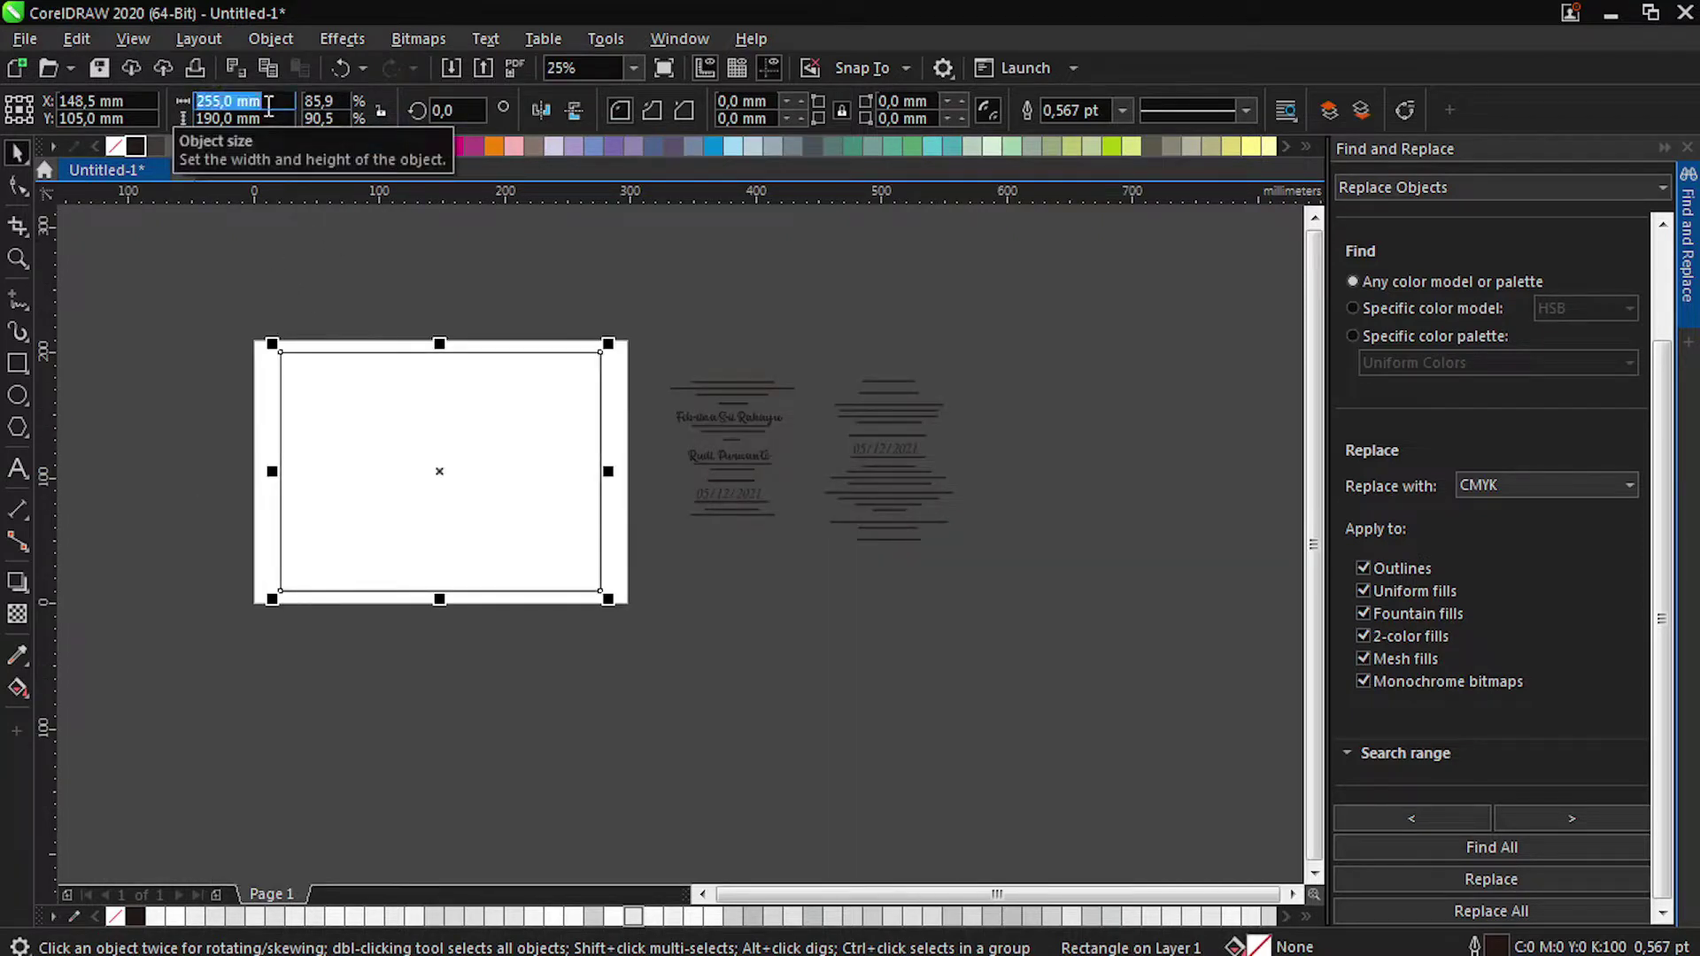
pyautogui.write('30')
pyautogui.press('Return')
pyautogui.keyDown('shift'); pyautogui.click(503, 414); pyautogui.keyUp('shift')
pyautogui.press('r')
pyautogui.click(503, 333)
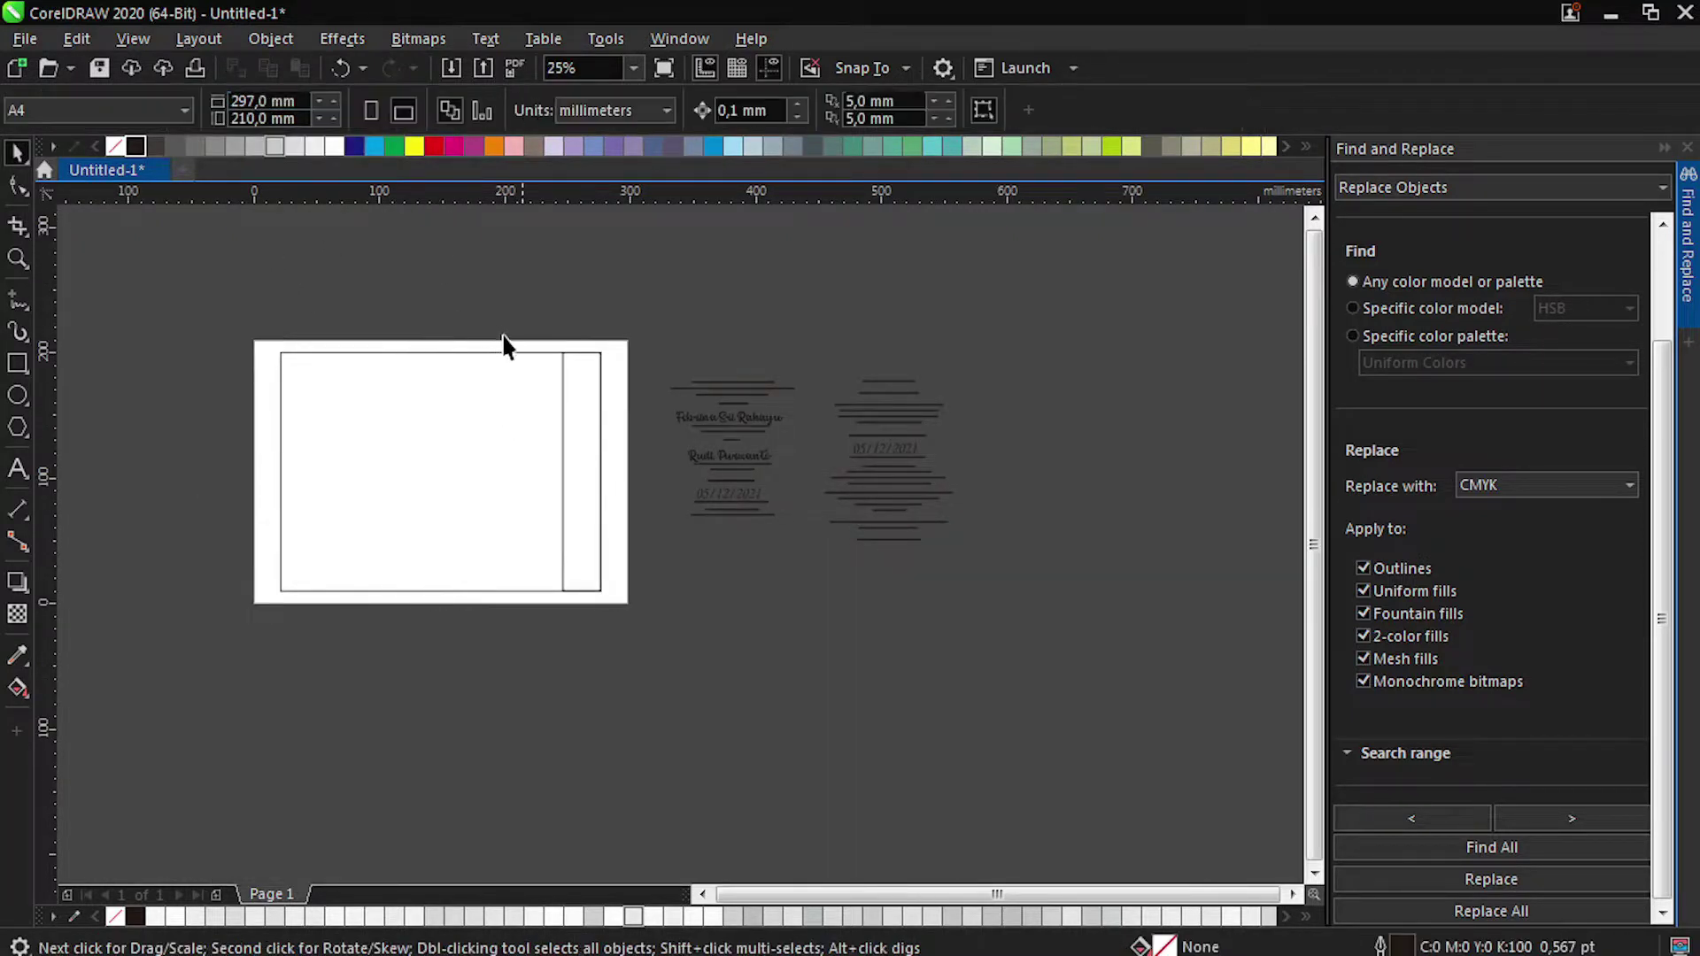
# Narrow the large rectangle from its right side up to the 30 mm strip, and halve it to a 112.5 mm wide panel.
pyautogui.click(514, 379)
pyautogui.moveTo(608, 471); pyautogui.dragTo(572, 466)
pyautogui.scroll(1, 487, 387)
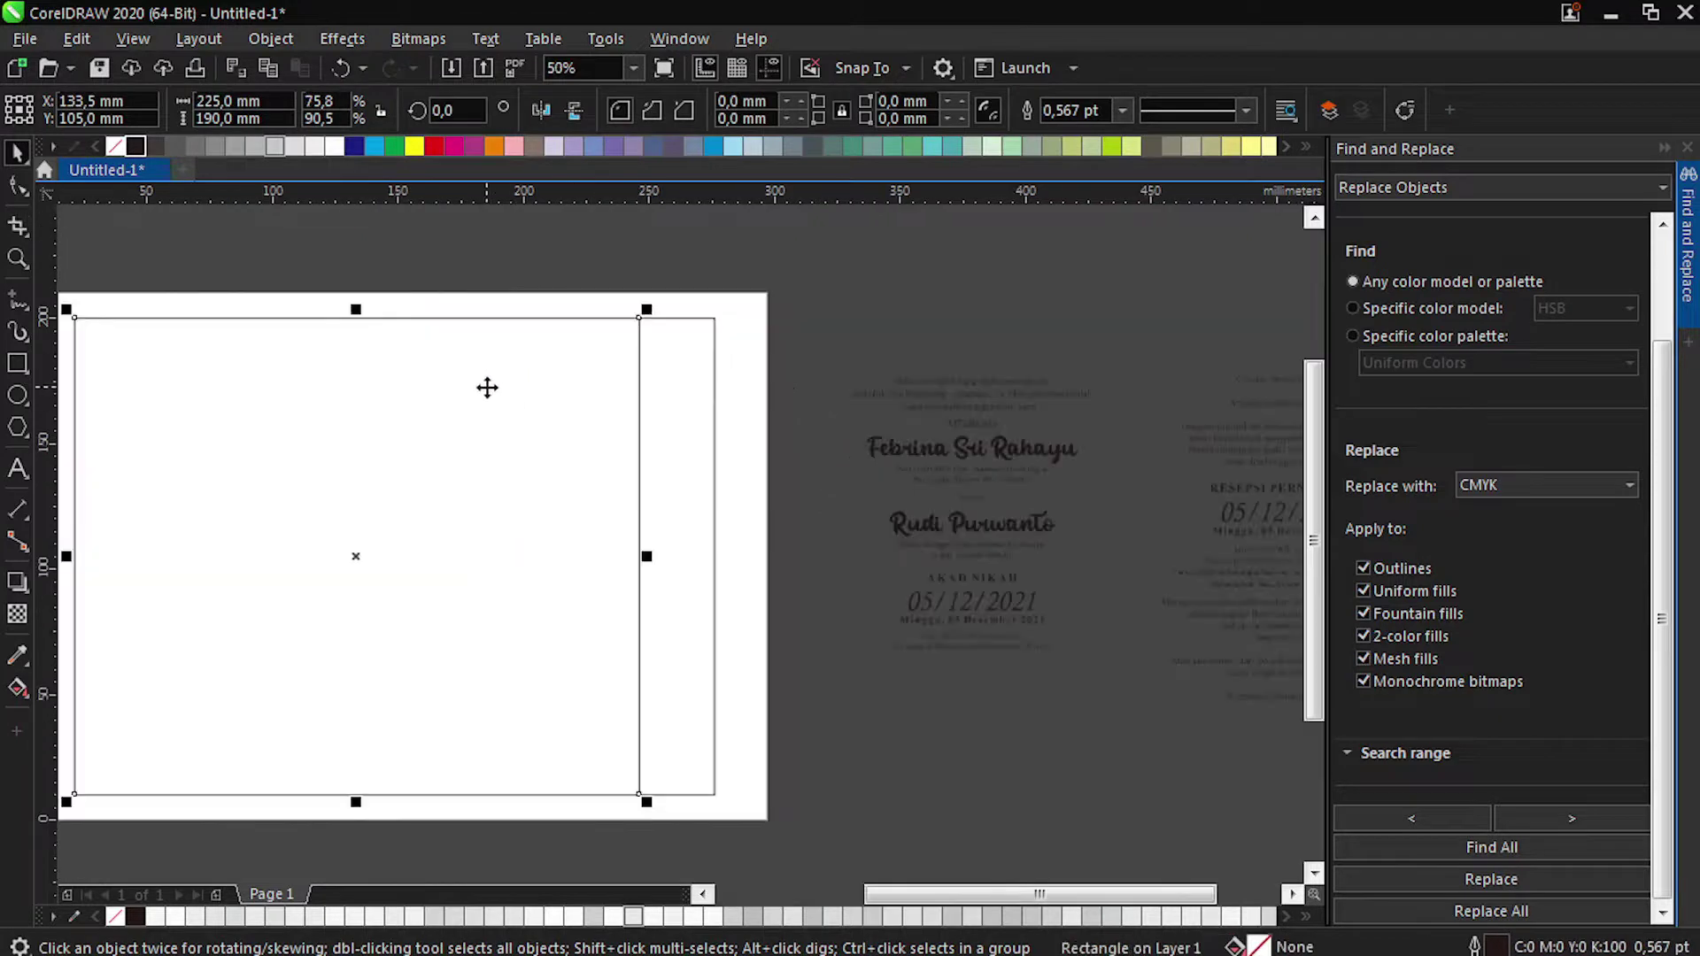
pyautogui.moveTo(648, 558); pyautogui.dragTo(357, 567)
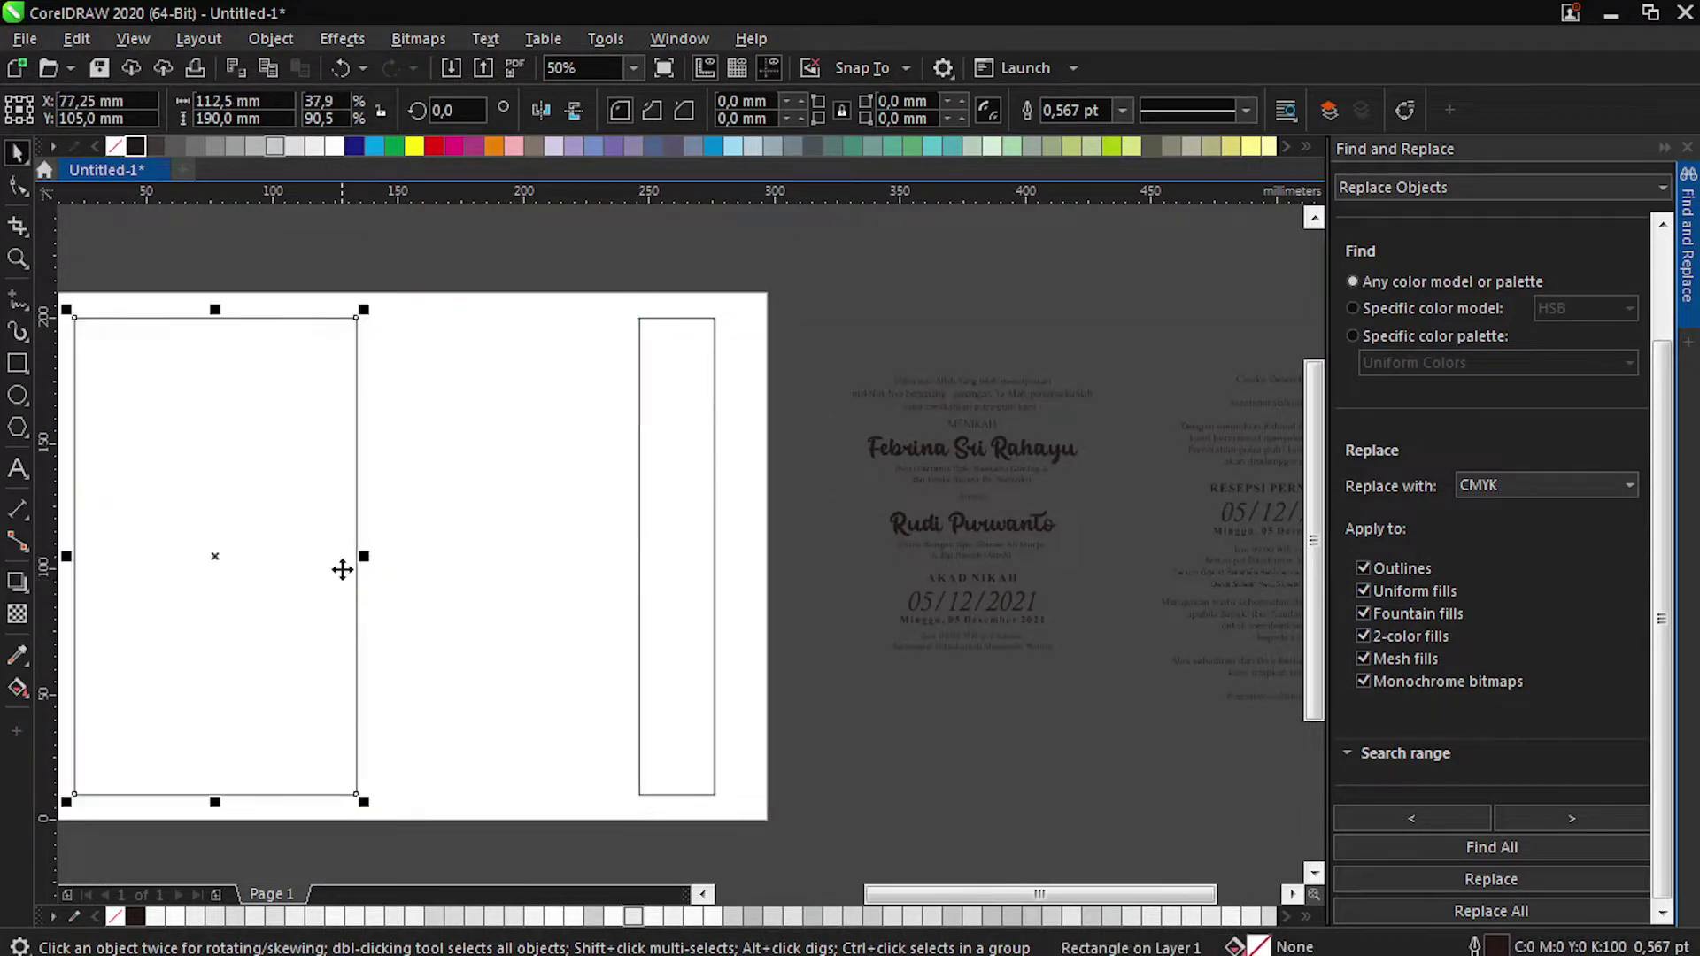
# Duplicate the 112.5 mm panel into the gap between it and the narrow strip.
pyautogui.scroll(-1, 345, 569)
pyautogui.moveTo(209, 573); pyautogui.dragTo(398, 554)
pyautogui.rightClick(398, 553)
pyautogui.scroll(1, 454, 420)
pyautogui.click(468, 401)
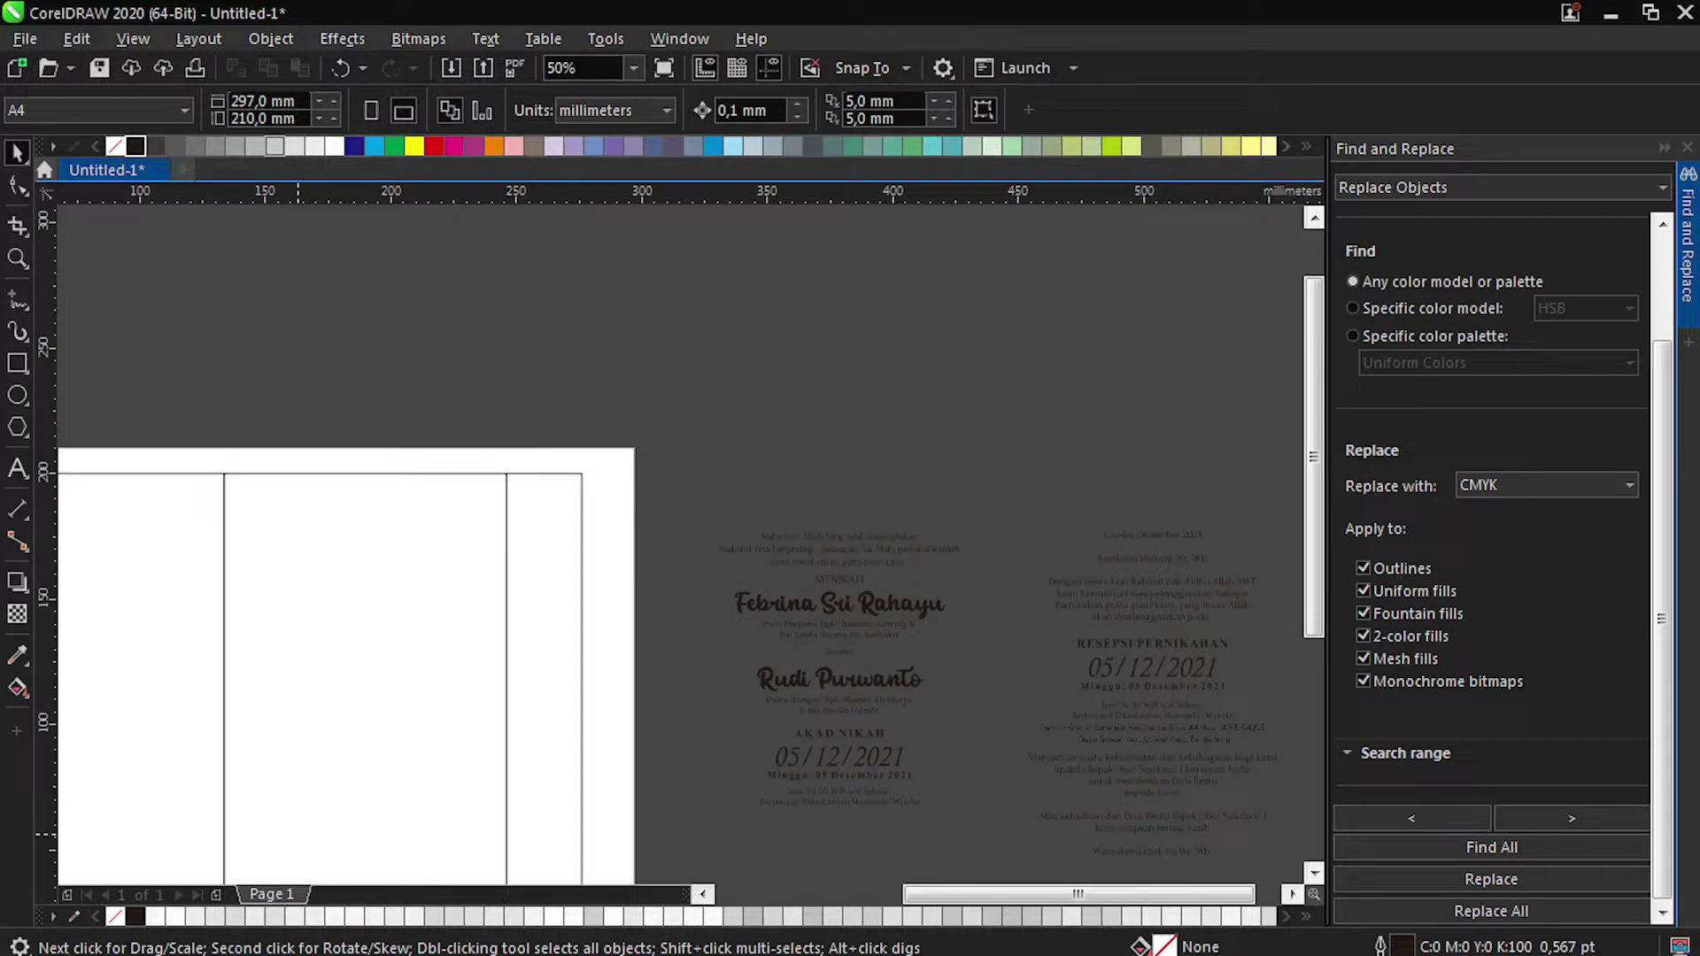
# Import the feather silhouettes file 182 (EPS) from the FREEPIK folder as editable artwork with text kept as text.
pyautogui.hotkey('alt', 'Tab')
pyautogui.click(246, 848)
pyautogui.click(1036, 366)
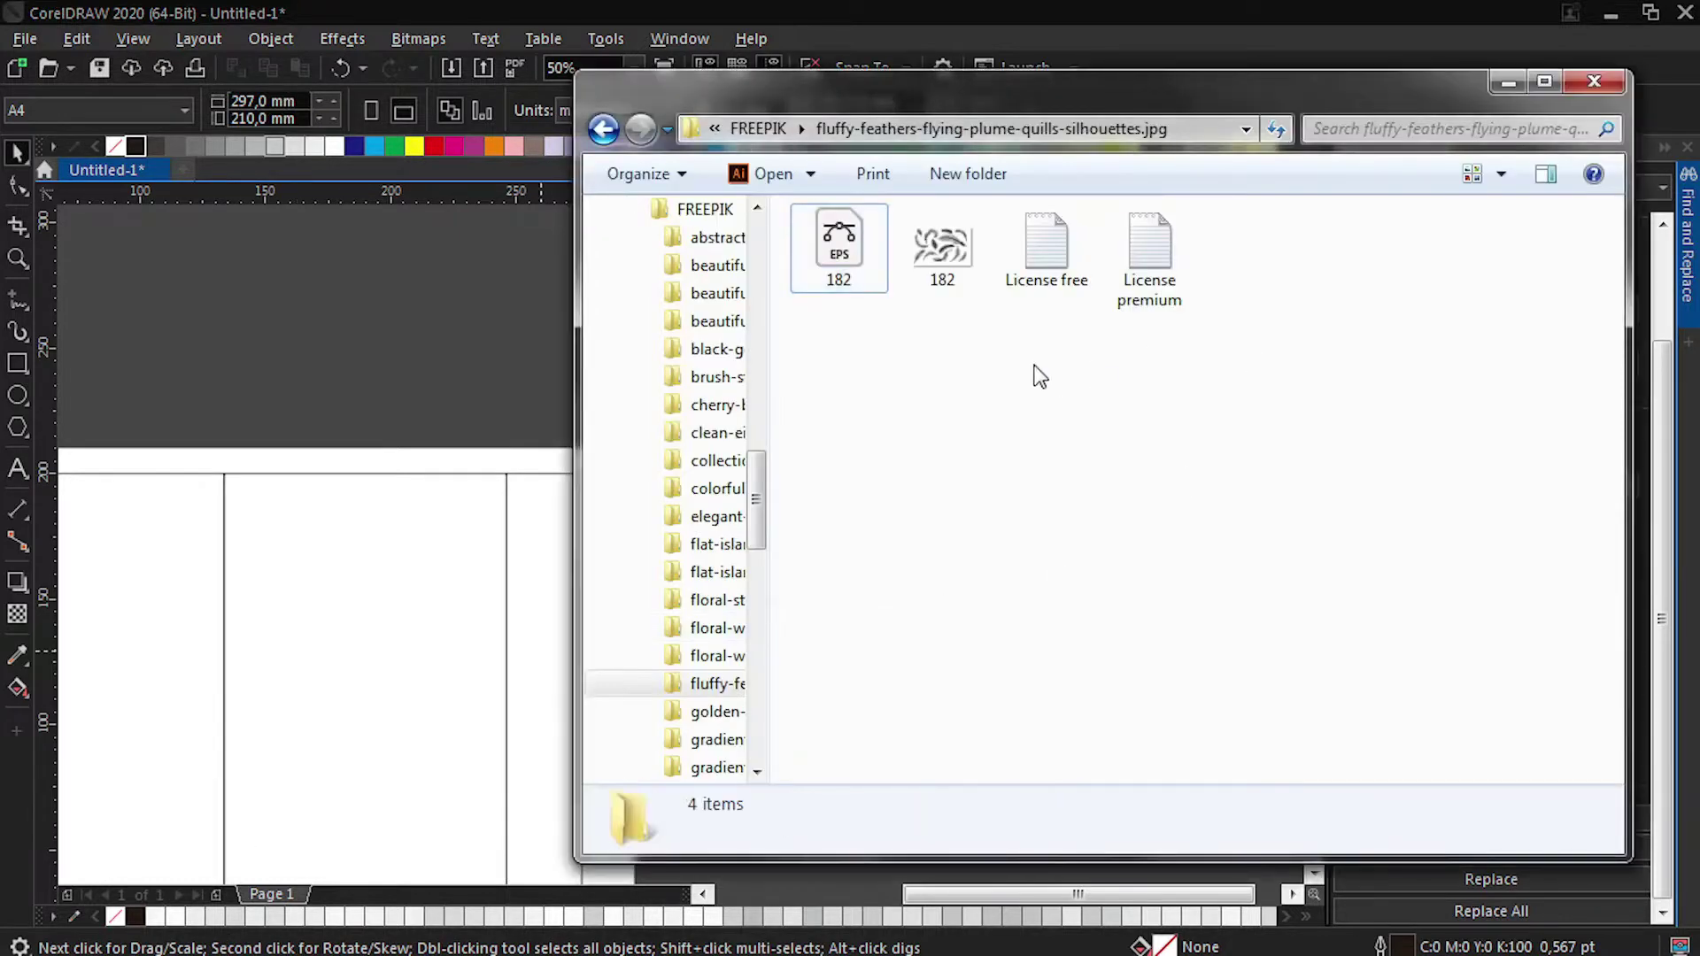
pyautogui.moveTo(850, 270); pyautogui.dragTo(372, 403)
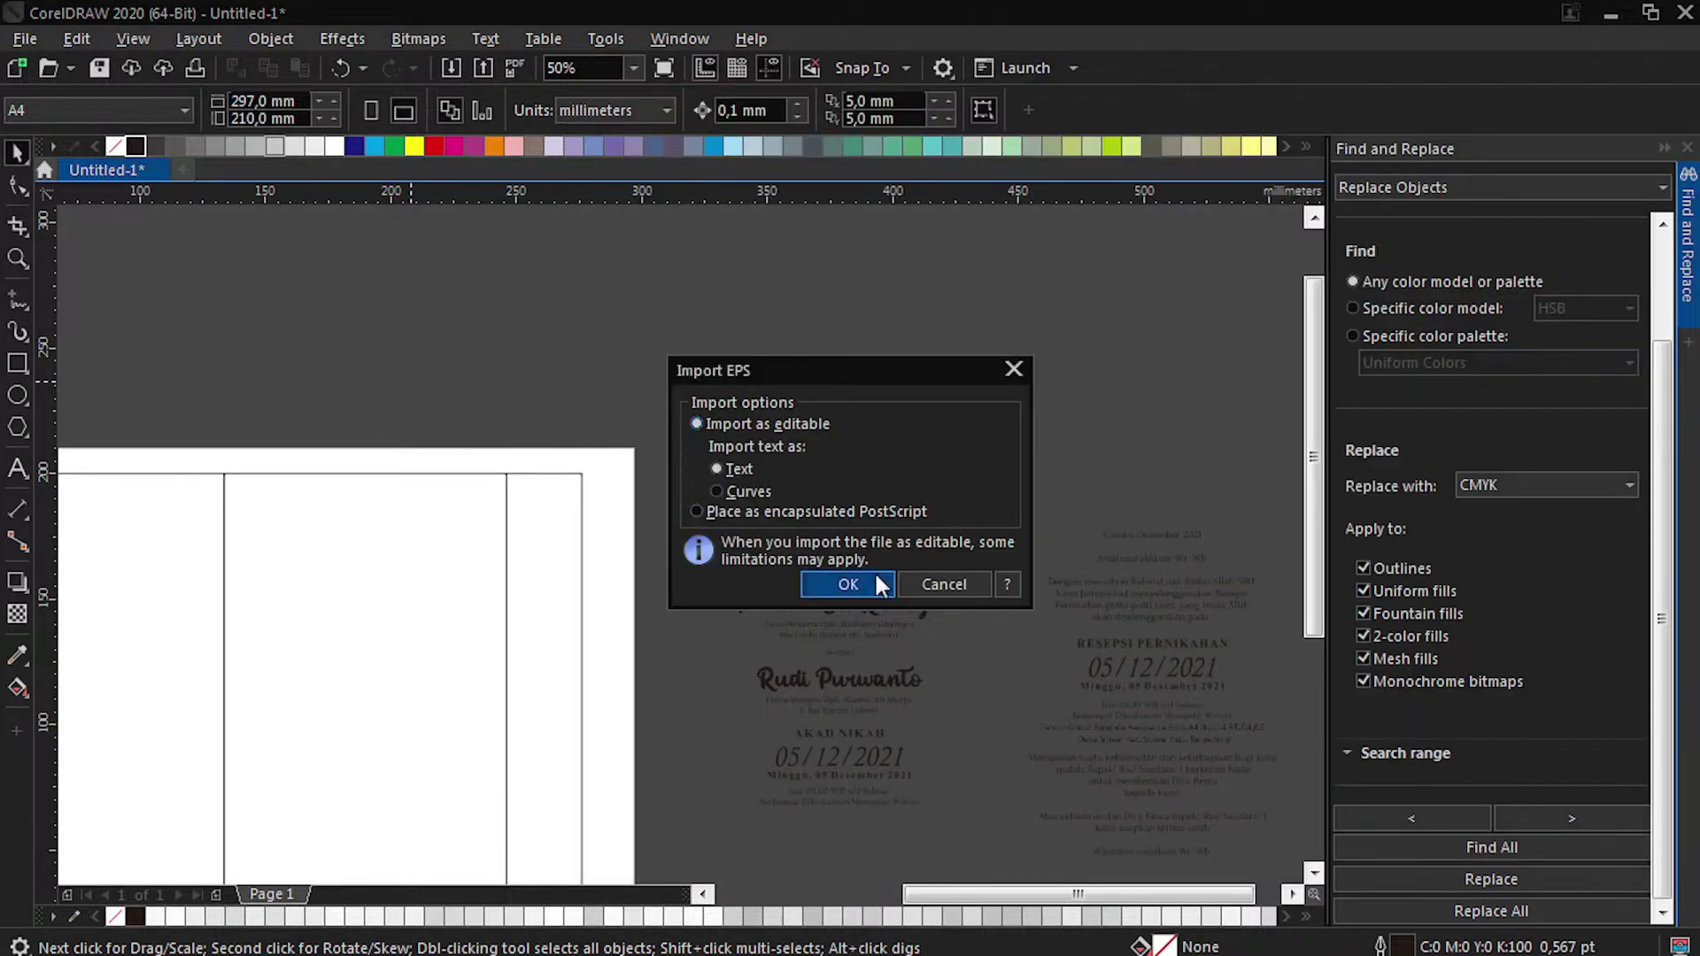
pyautogui.click(849, 584)
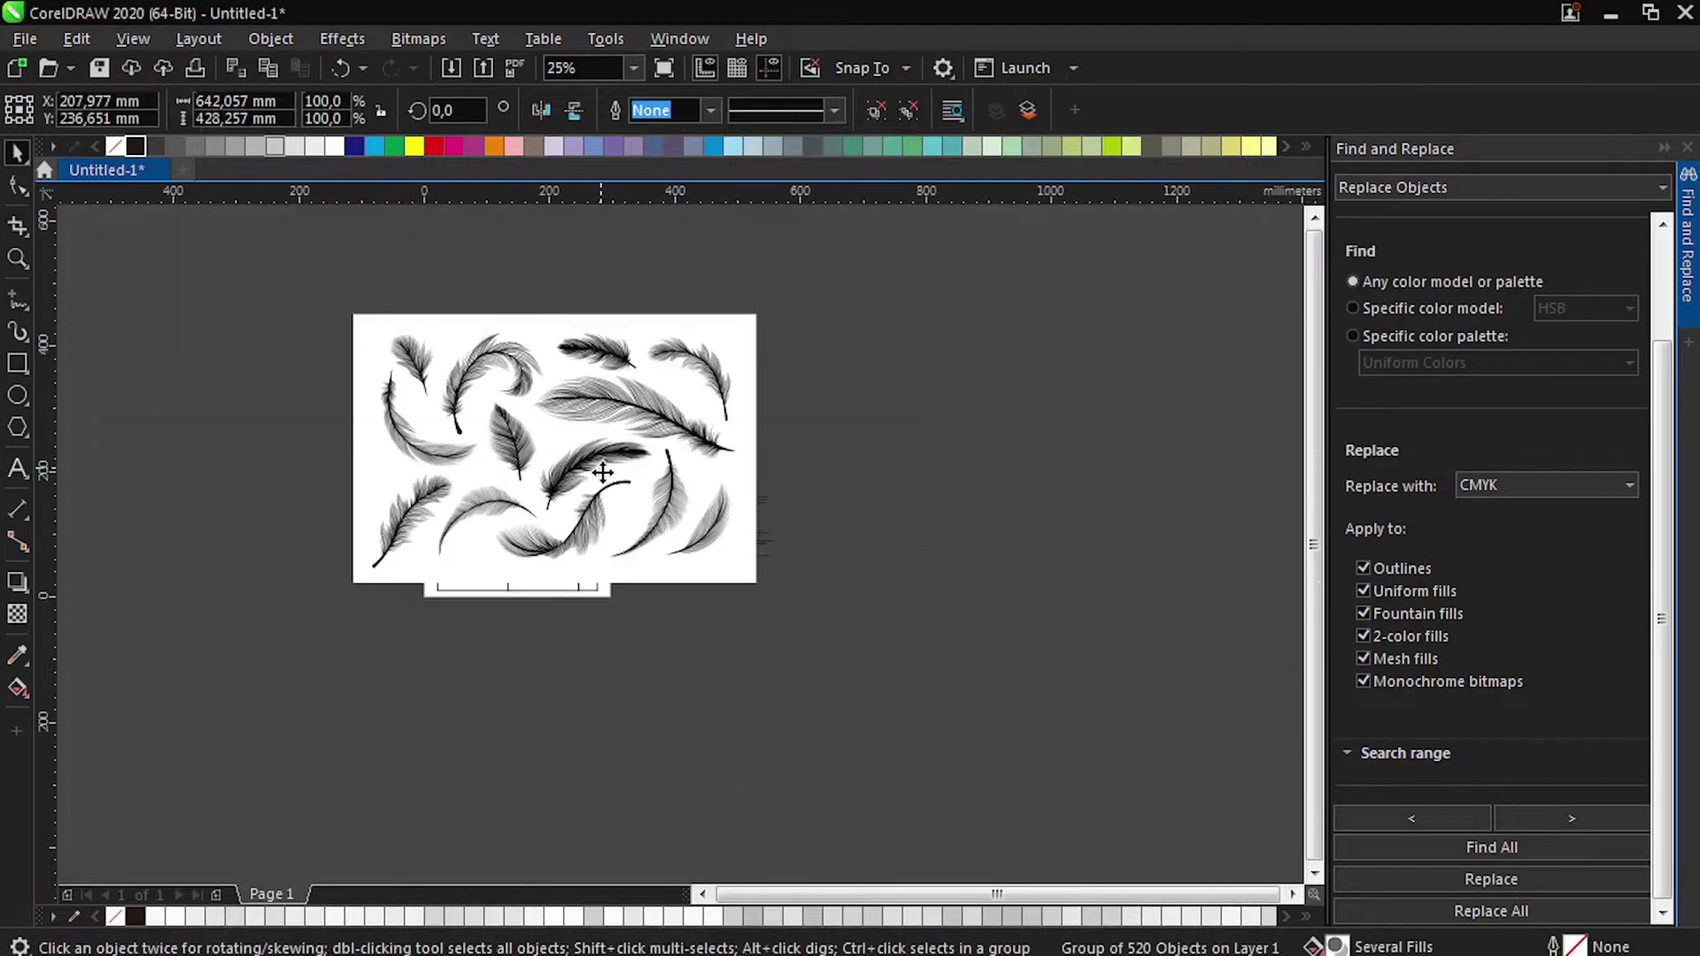
# Move the imported feathers off the page beyond the invitation text, ungroup them and delete their white background.
pyautogui.moveTo(605, 465); pyautogui.dragTo(1039, 521)
pyautogui.hotkey('ctrl', 'u')
pyautogui.click(798, 393)
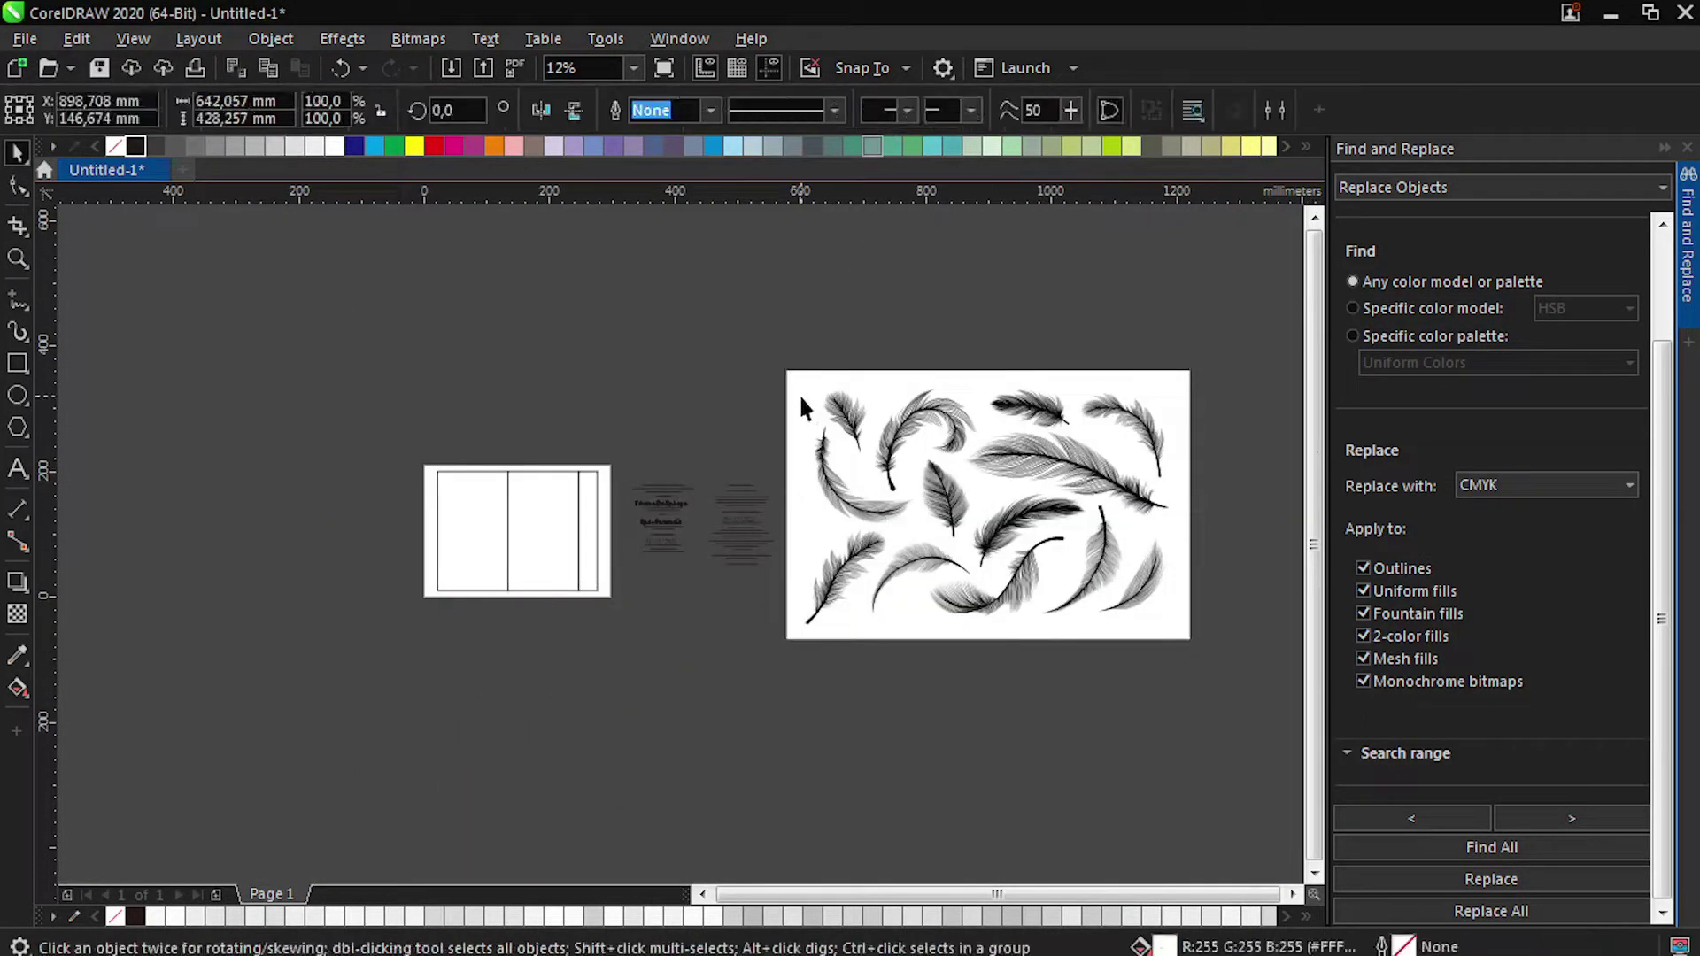
pyautogui.press('Delete')
pyautogui.scroll(2, 547, 569)
pyautogui.scroll(-2, 752, 638)
pyautogui.scroll(1, 697, 605)
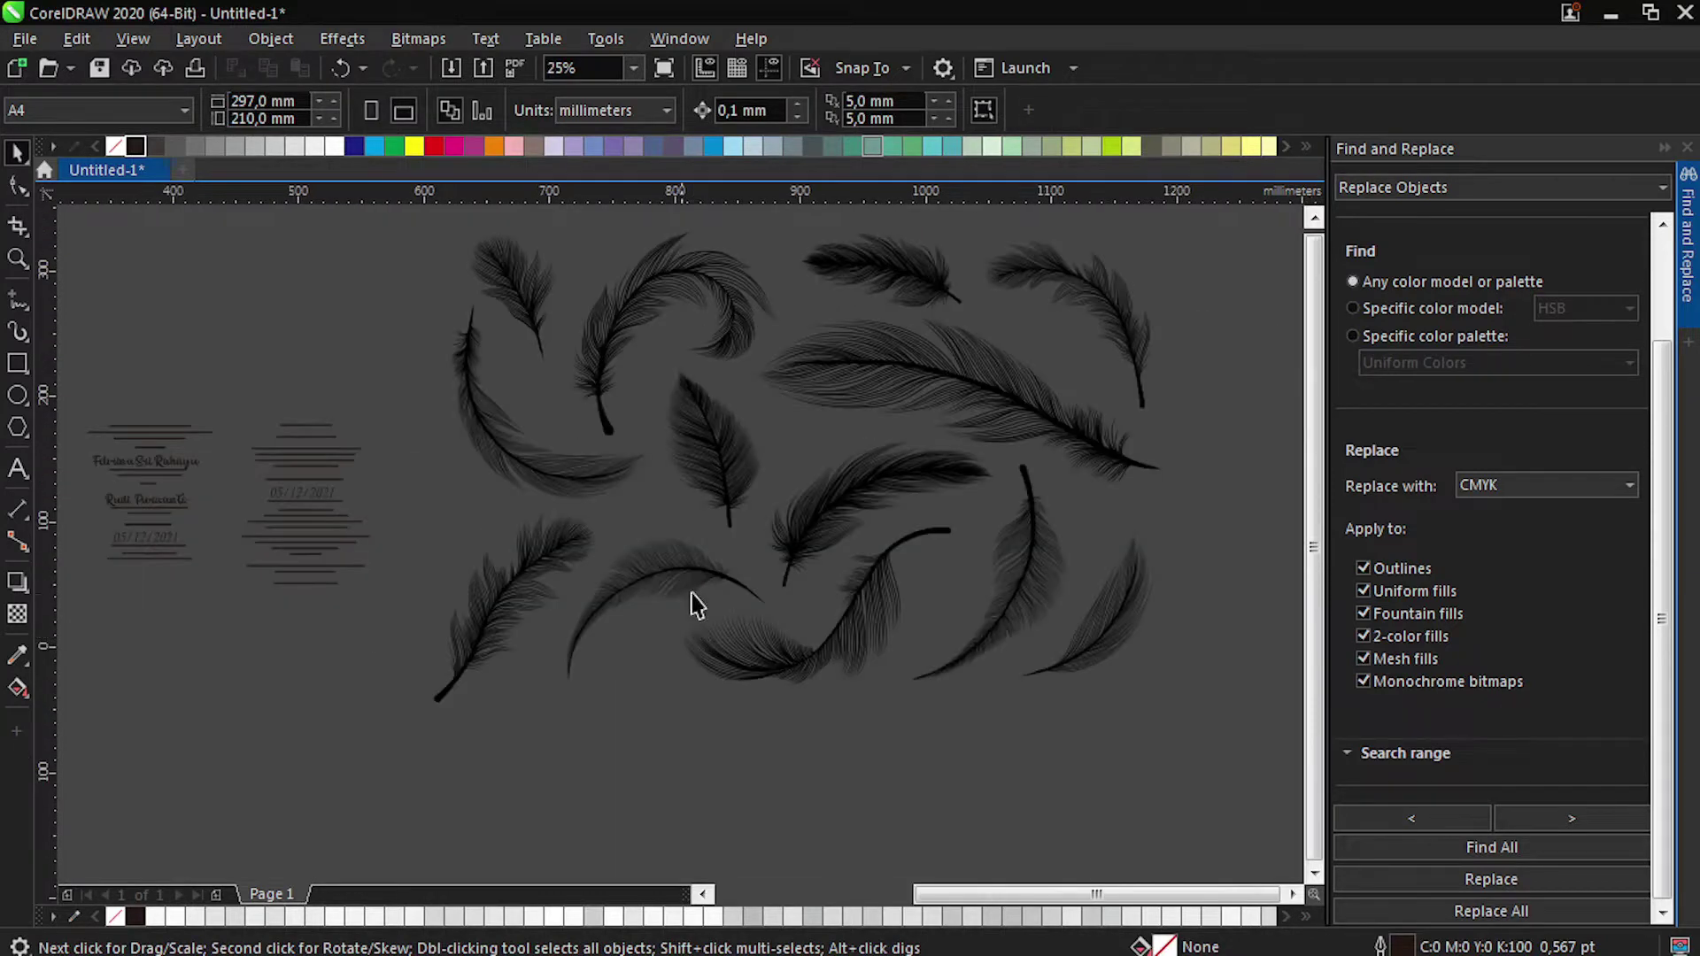
# Place a copy of the curved feather with the upward-pointing quill in the empty area below the page.
pyautogui.click(698, 606)
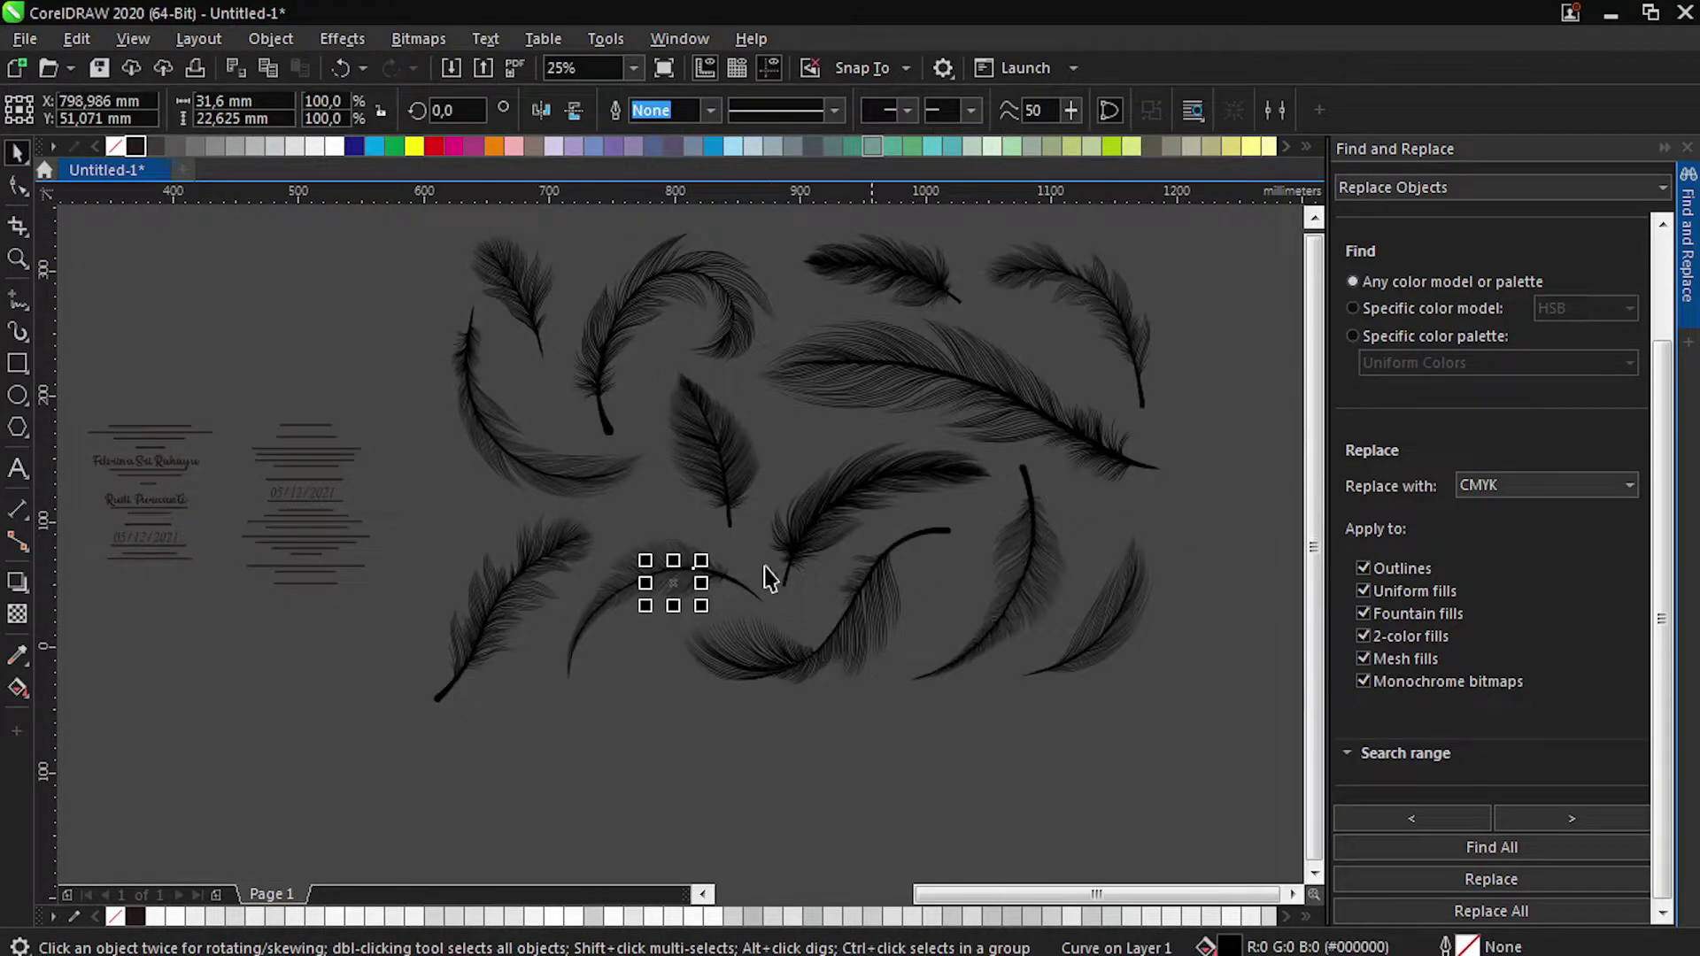
pyautogui.moveTo(884, 417); pyautogui.dragTo(1082, 724)
pyautogui.scroll(-1, 1025, 499)
pyautogui.moveTo(1025, 521); pyautogui.dragTo(536, 603)
pyautogui.rightClick(543, 593)
pyautogui.scroll(1, 536, 603)
pyautogui.moveTo(604, 494); pyautogui.dragTo(524, 585)
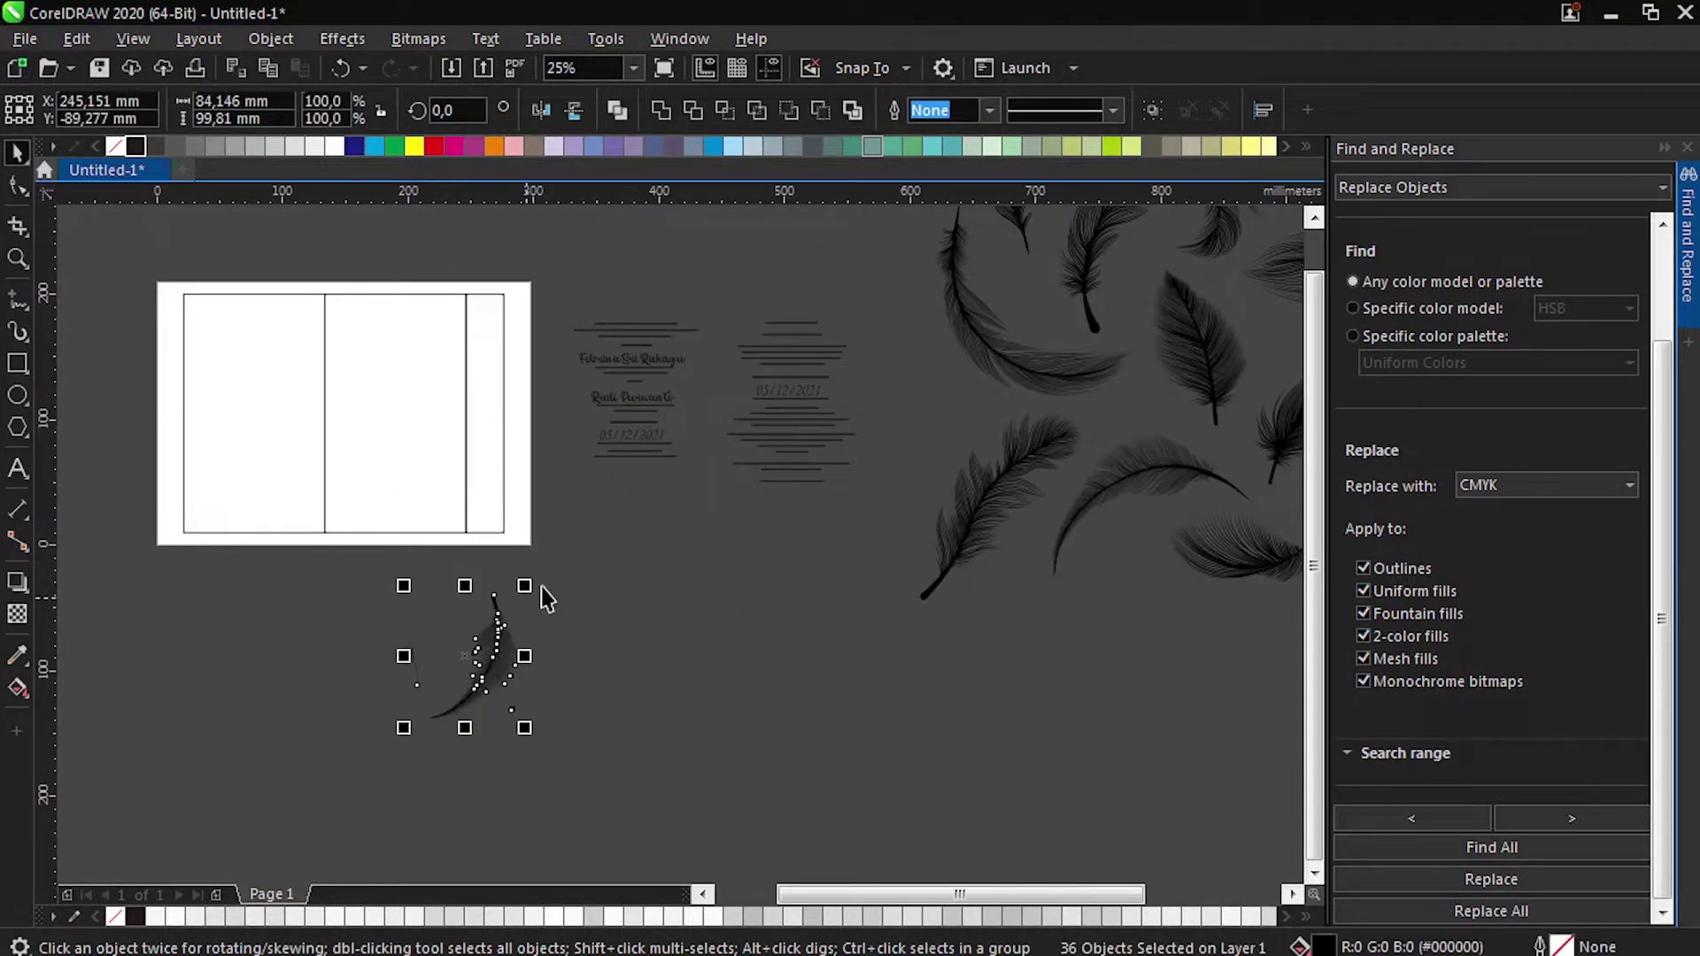
# Delete the stray curve that was copied along with the feather.
pyautogui.scroll(1, 362, 707)
pyautogui.moveTo(386, 696); pyautogui.dragTo(521, 561)
pyautogui.press('Delete')
# Group the copied feather's pieces, turn it over so its quill points down, and move it onto the page's narrow strip.
pyautogui.moveTo(753, 530); pyautogui.dragTo(713, 455)
pyautogui.click(589, 654)
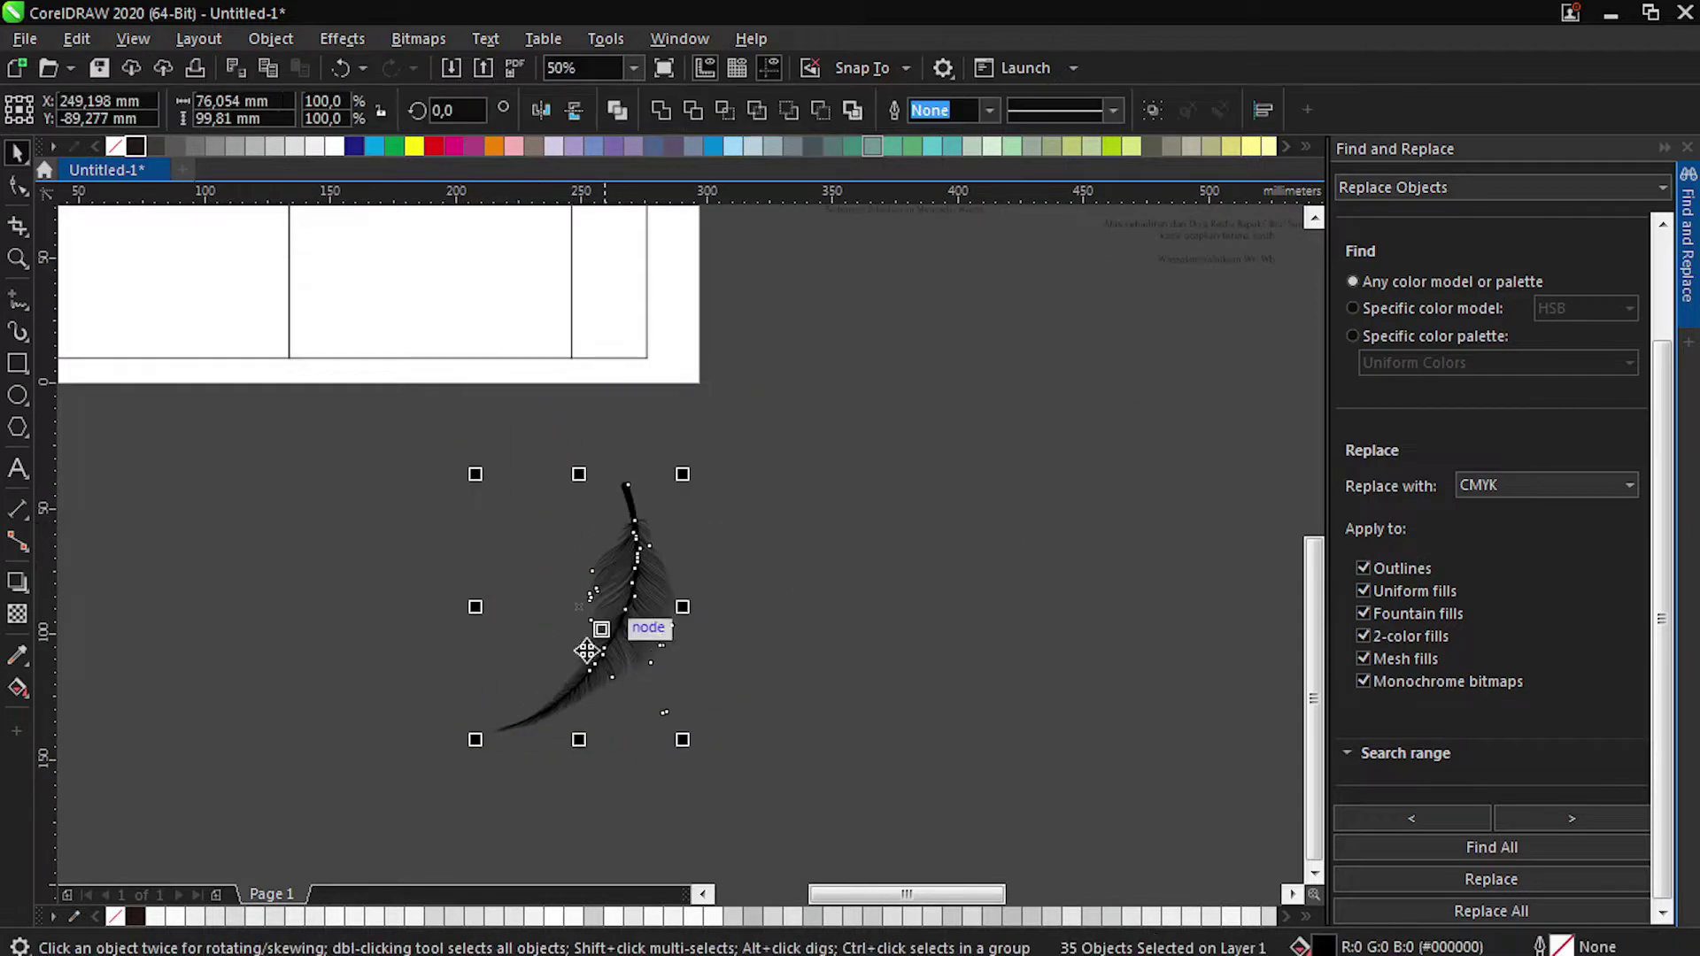
pyautogui.scroll(-1, 620, 596)
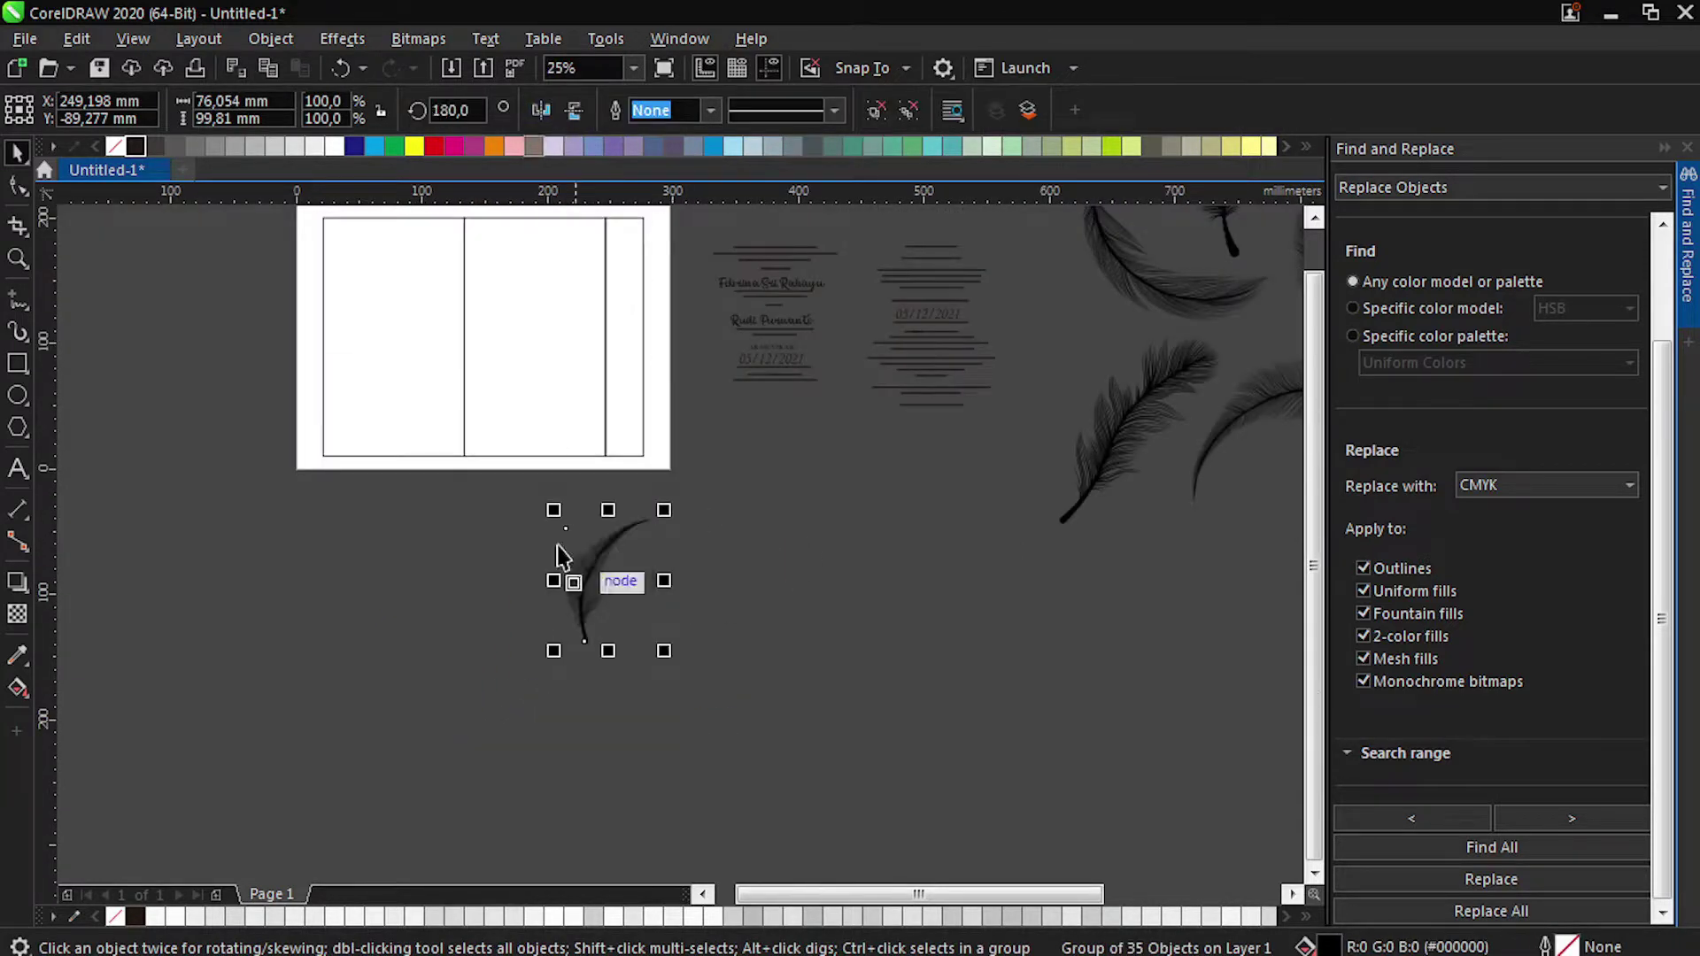
pyautogui.moveTo(627, 585); pyautogui.dragTo(615, 349)
pyautogui.scroll(3, 615, 349)
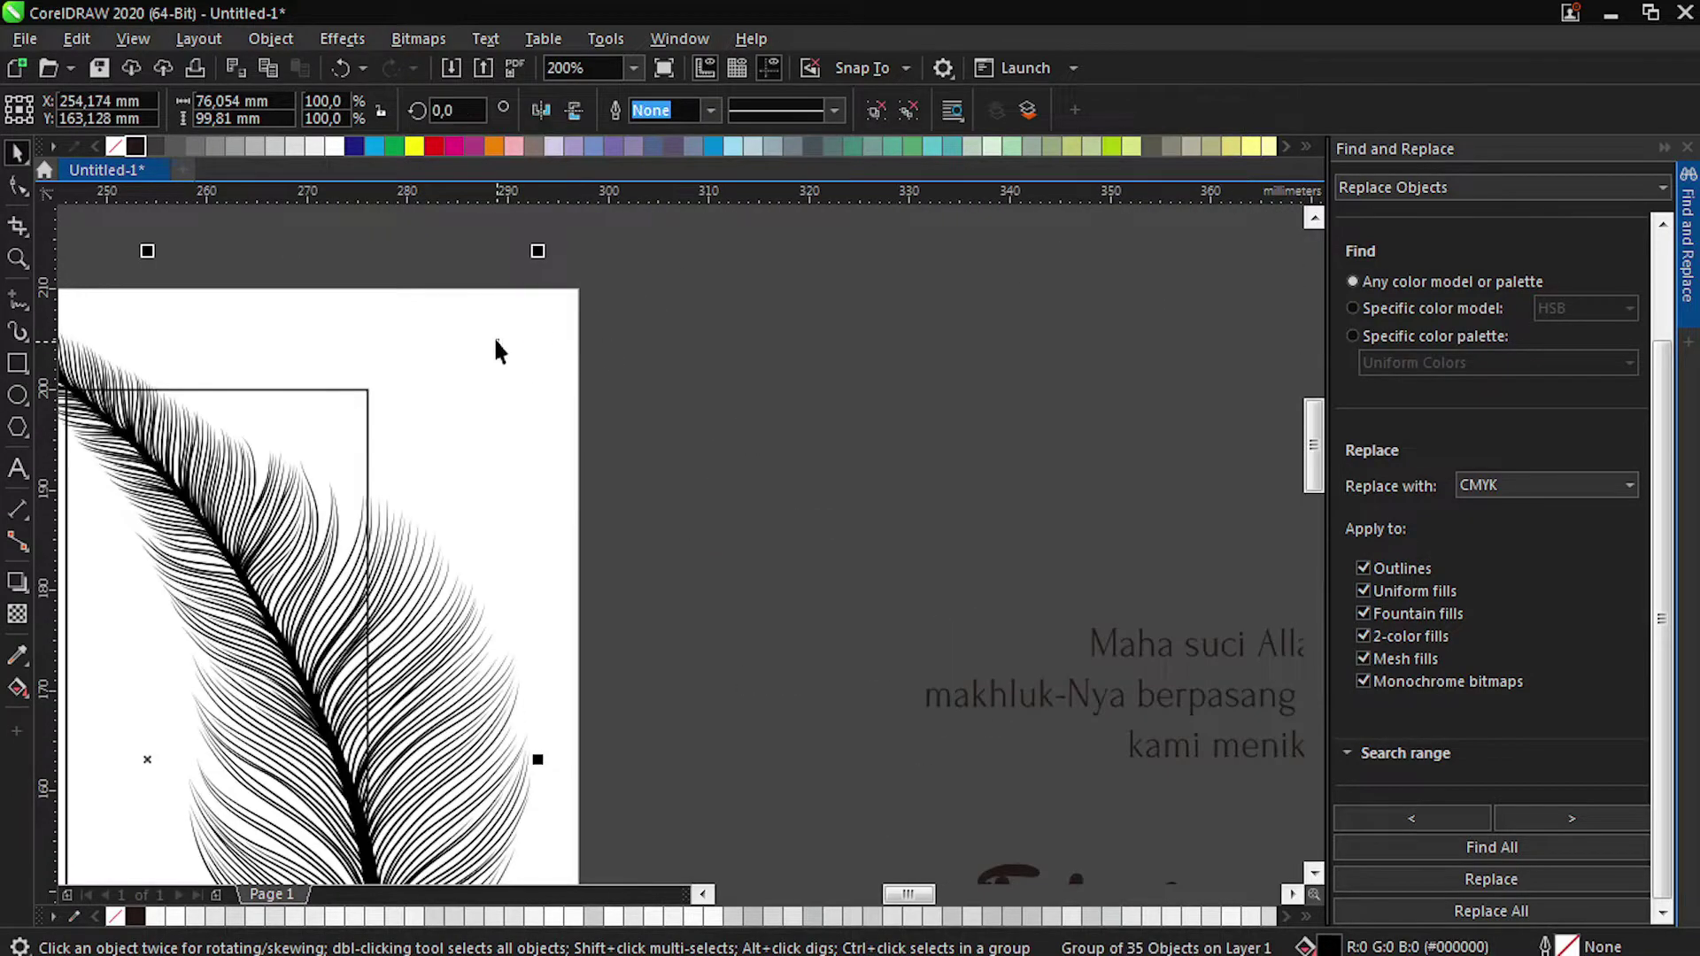
# Delete the stray fragment inside the feather group near the page's upper right corner.
pyautogui.keyDown('ctrl'); pyautogui.click(497, 342); pyautogui.keyUp('ctrl')
pyautogui.press('Delete')
pyautogui.scroll(-1, 649, 357)
pyautogui.click(513, 489)
pyautogui.scroll(-1, 532, 498)
pyautogui.click(554, 423)
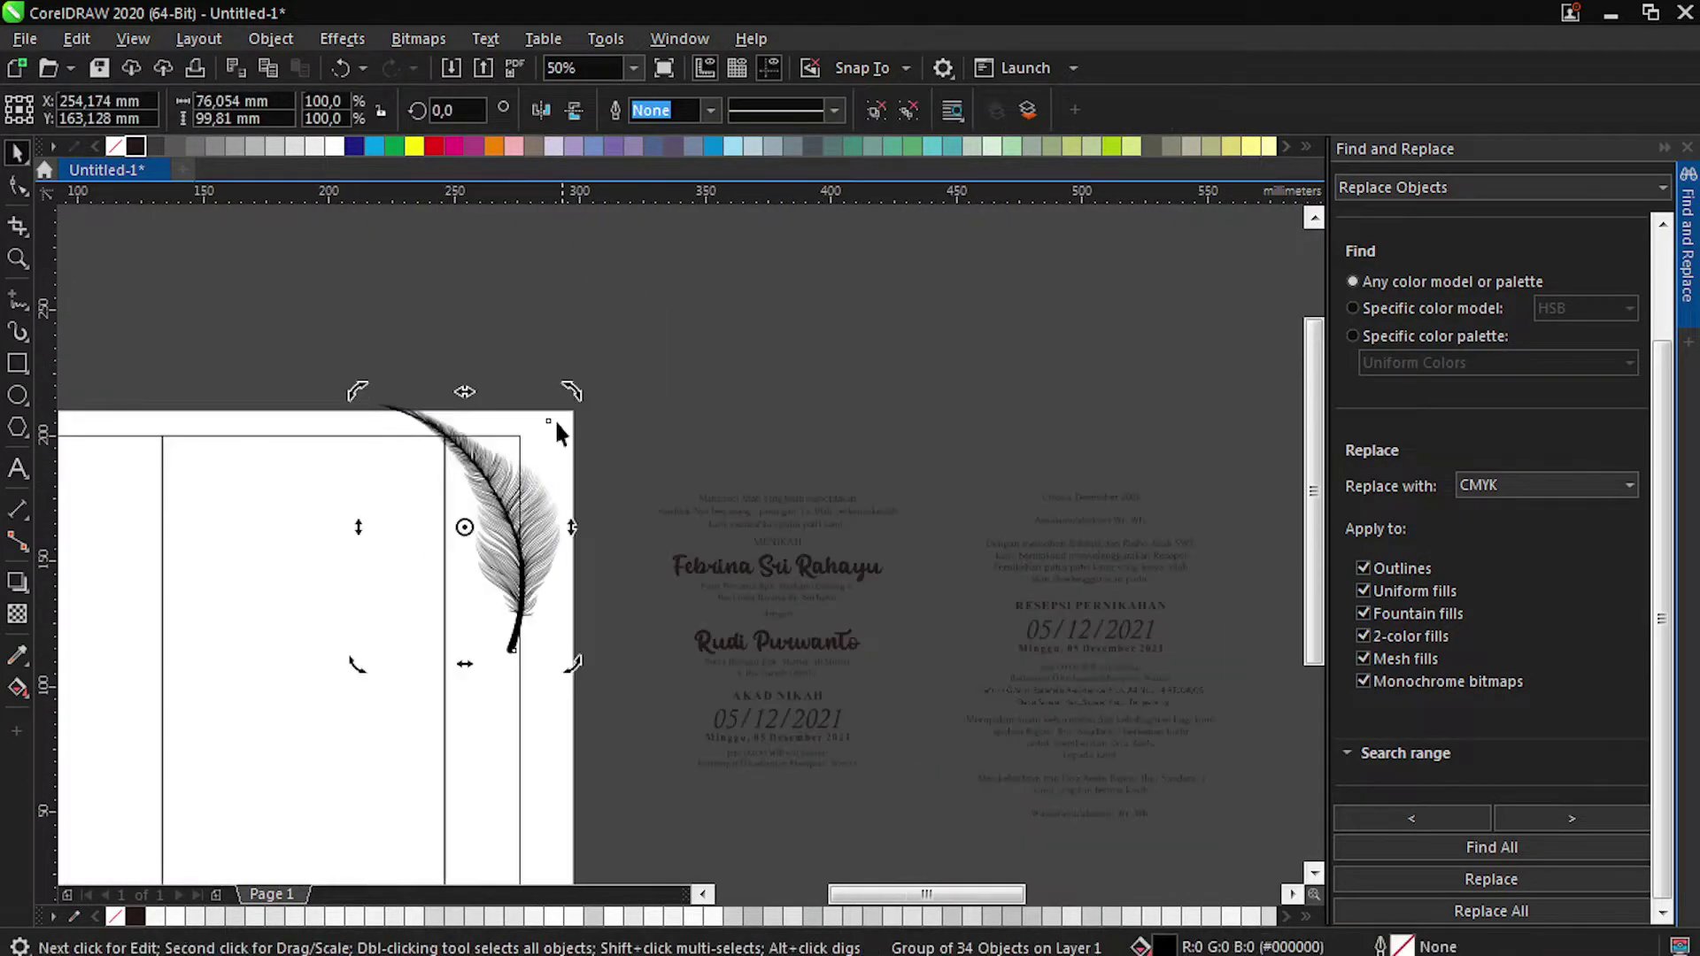
# Rotate the feather to about 343.3° and scale it down to about 54.8% over the narrow strip.
pyautogui.moveTo(572, 390); pyautogui.dragTo(580, 443)
pyautogui.click(520, 550)
pyautogui.moveTo(585, 372); pyautogui.dragTo(511, 492)
# Delete the remaining stray fragment beside the feather and rotate the feather to about 336.7°.
pyautogui.scroll(1, 511, 492)
pyautogui.keyDown('ctrl'); pyautogui.doubleClick(582, 502); pyautogui.keyUp('ctrl')
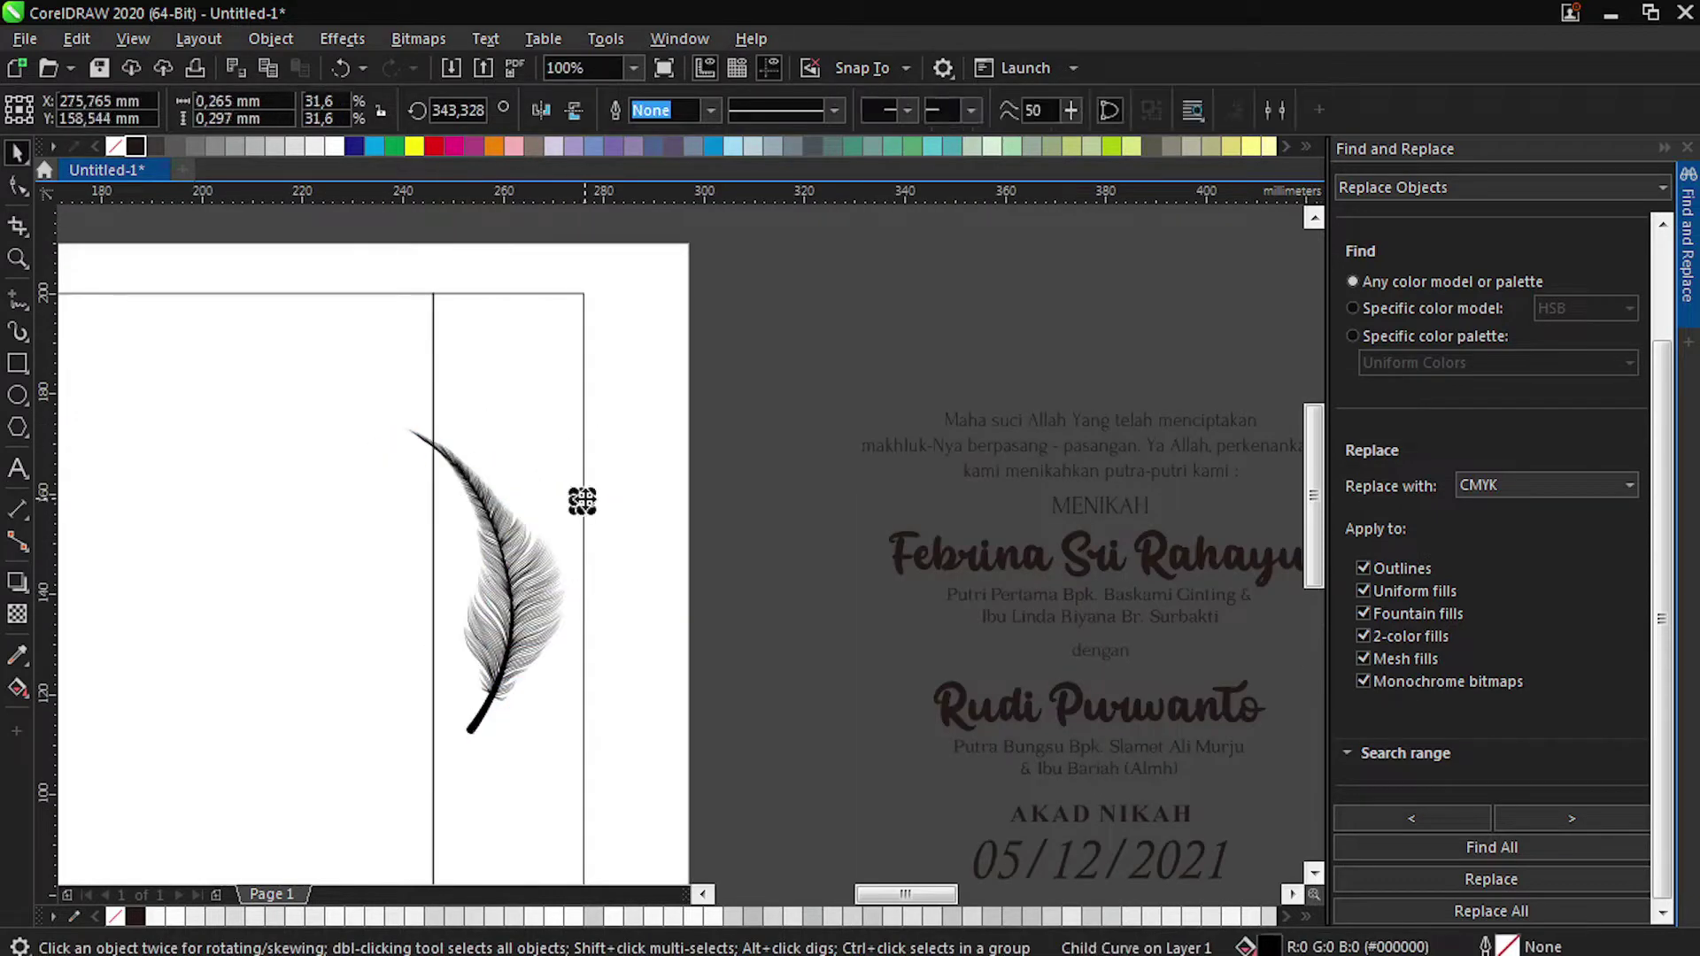
pyautogui.press('space')
pyautogui.press('Delete')
pyautogui.click(505, 523)
pyautogui.click(504, 523)
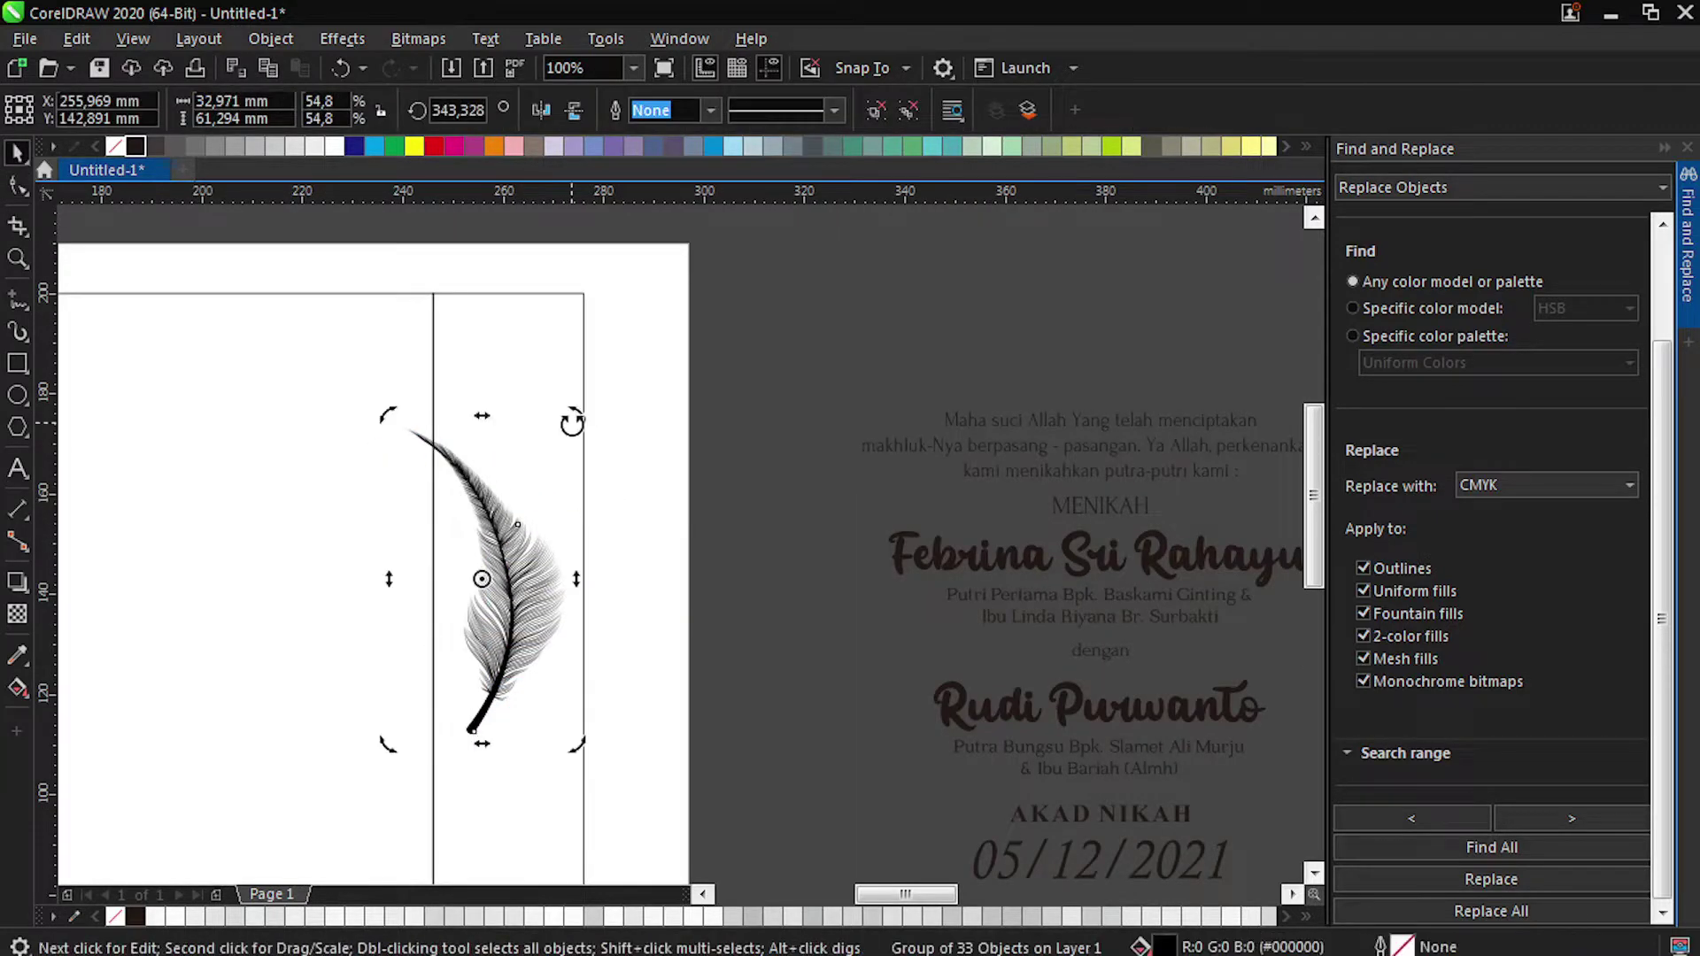
pyautogui.moveTo(573, 409); pyautogui.dragTo(587, 448)
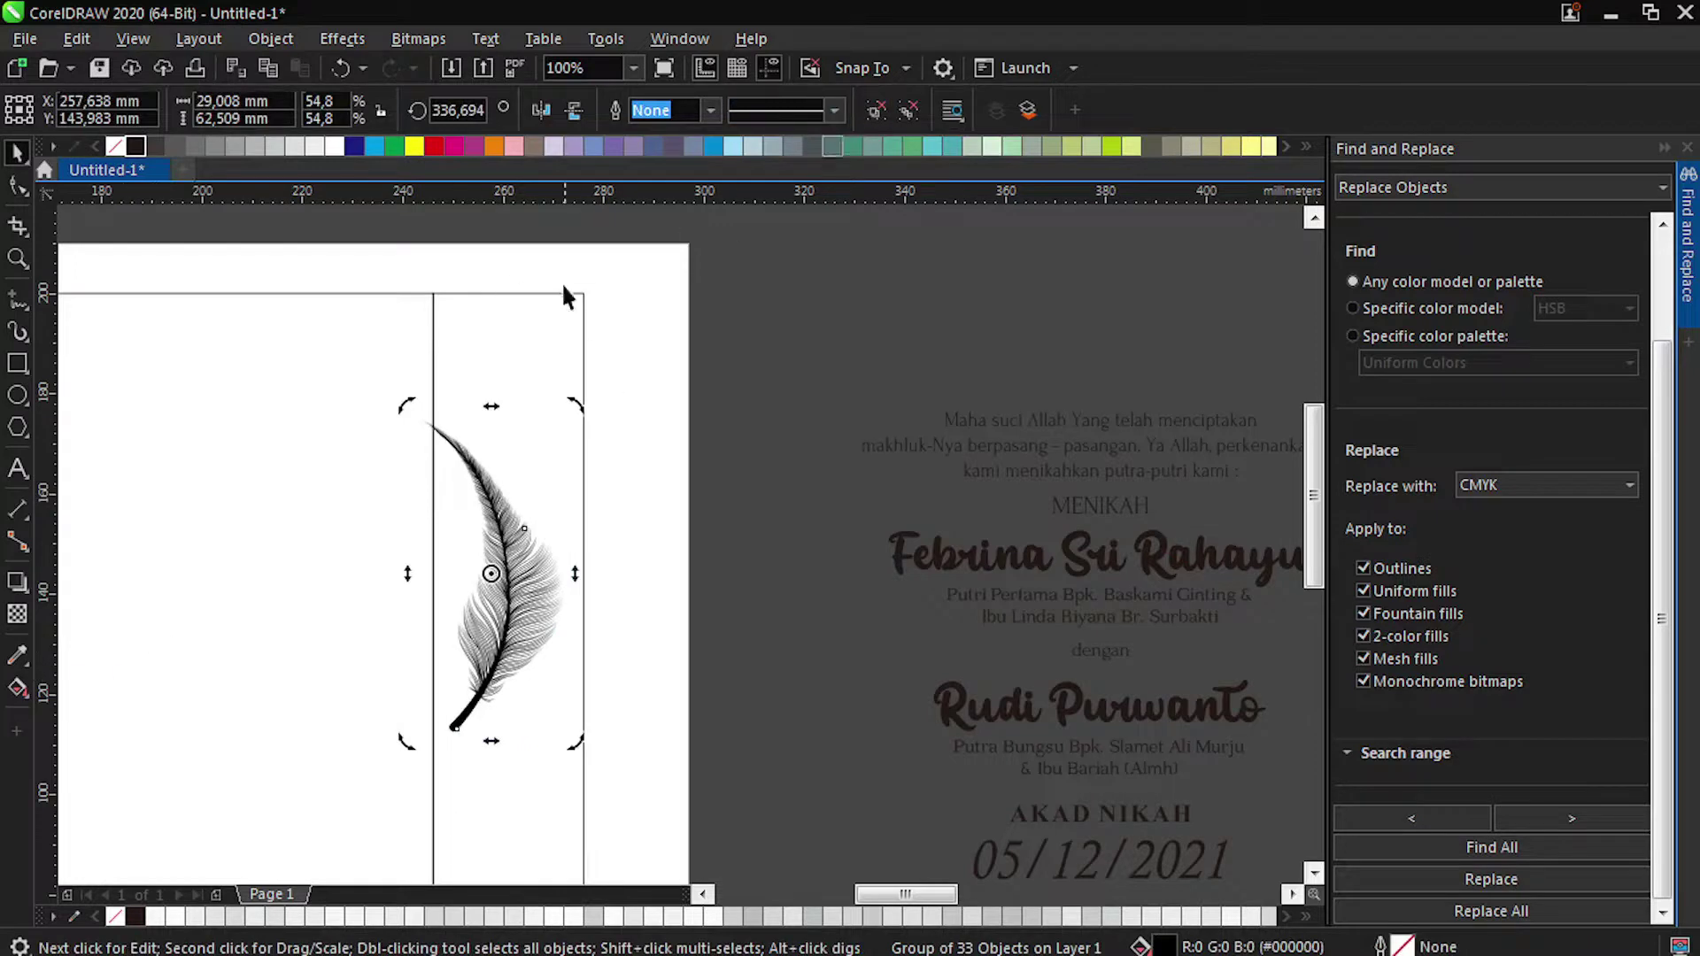
# Try a palette colour on the feather, undo it, and merge the feather's pieces into a single curve.
pyautogui.click(534, 146)
pyautogui.hotkey('ctrl', 'z')
pyautogui.click(922, 116)
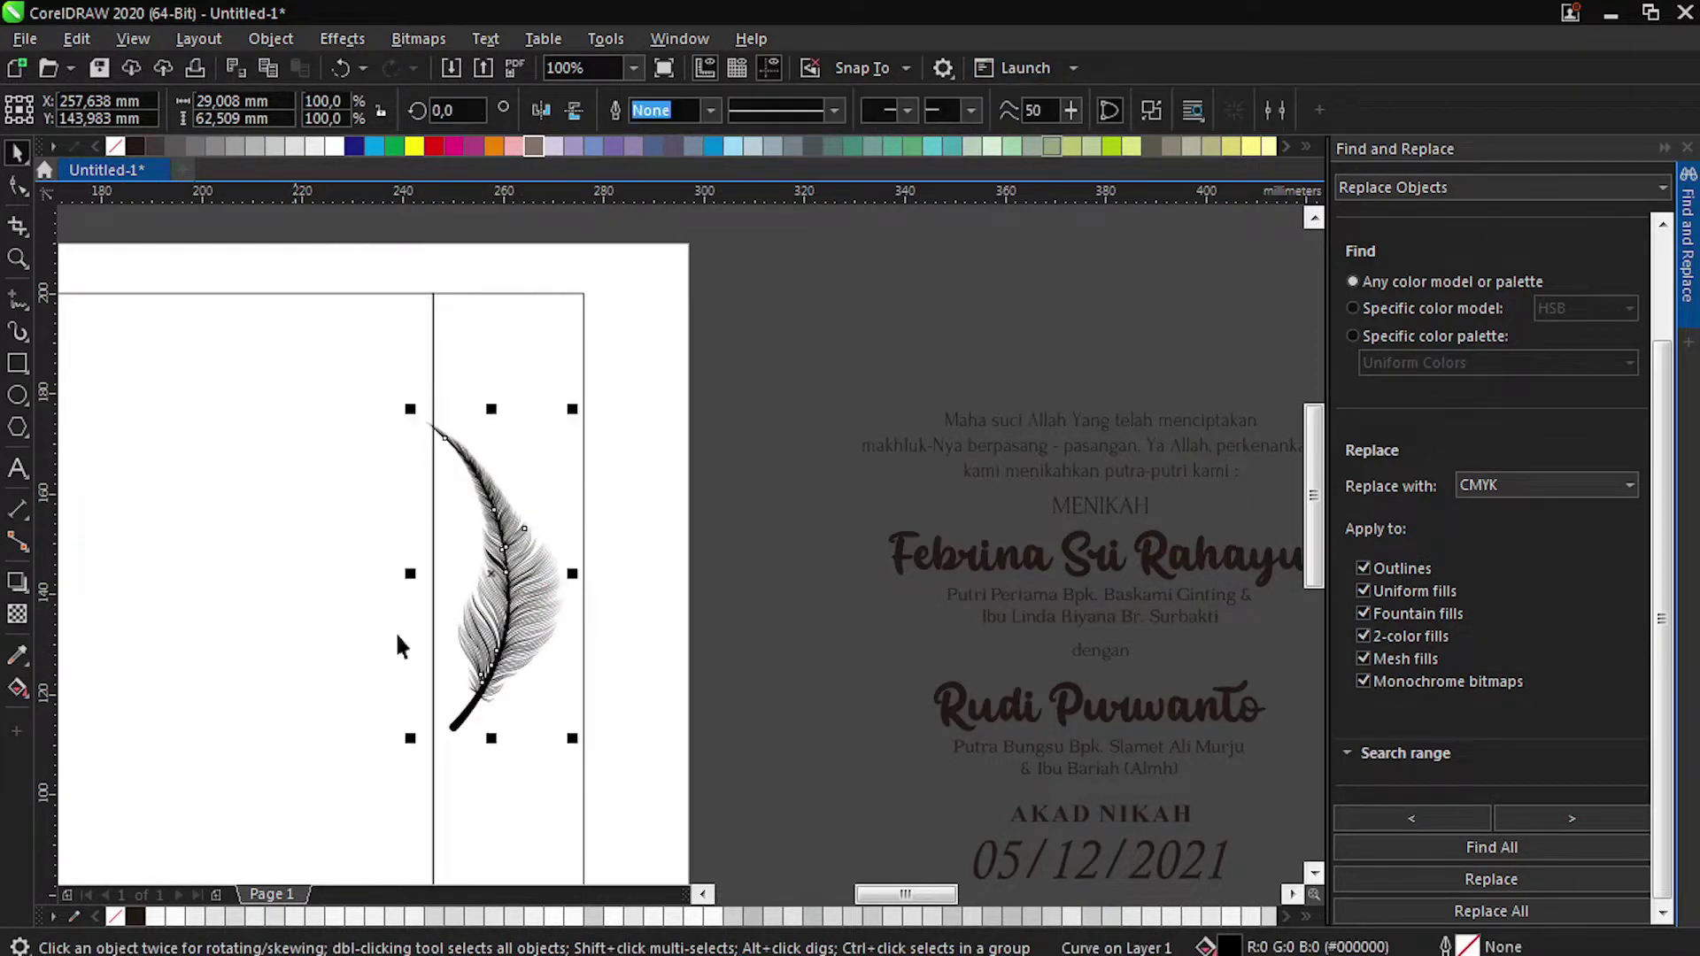
# Apply a linear black-to-white fountain fill to the feather, running from near the quill up toward the tip.
pyautogui.click(17, 688)
pyautogui.moveTo(486, 701); pyautogui.dragTo(479, 480)
pyautogui.scroll(1, 503, 462)
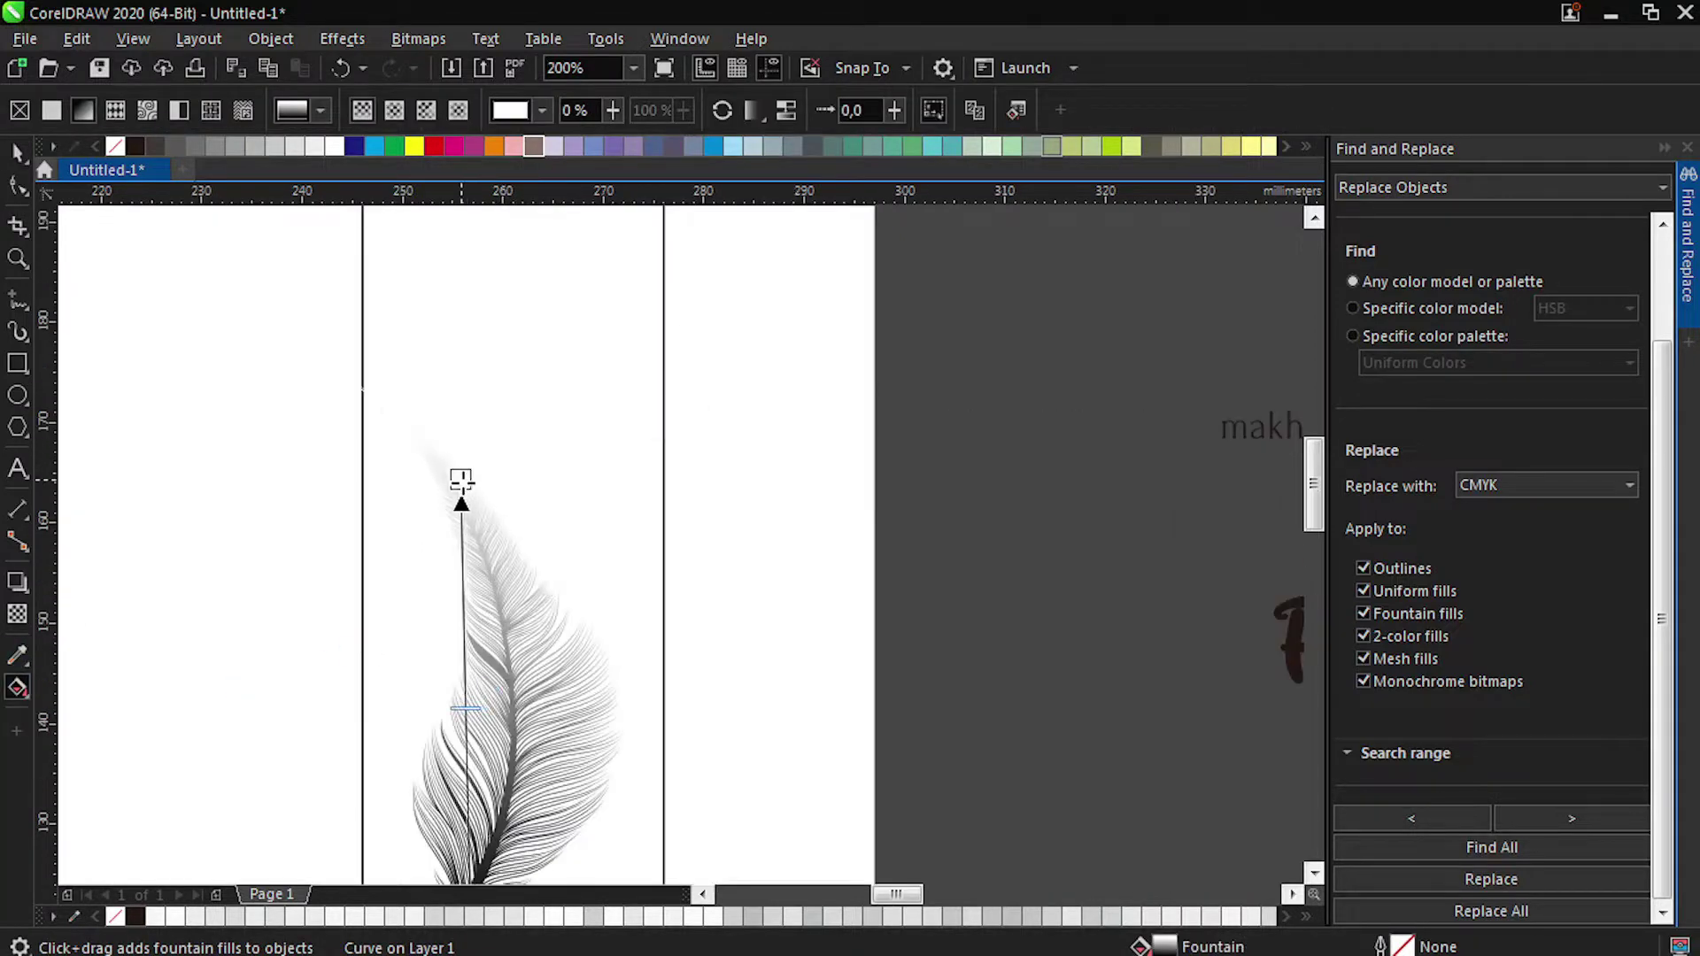
# Switch the colour model of the fountain fill's white end node to CMYK.
pyautogui.click(477, 481)
pyautogui.scroll(1, 477, 481)
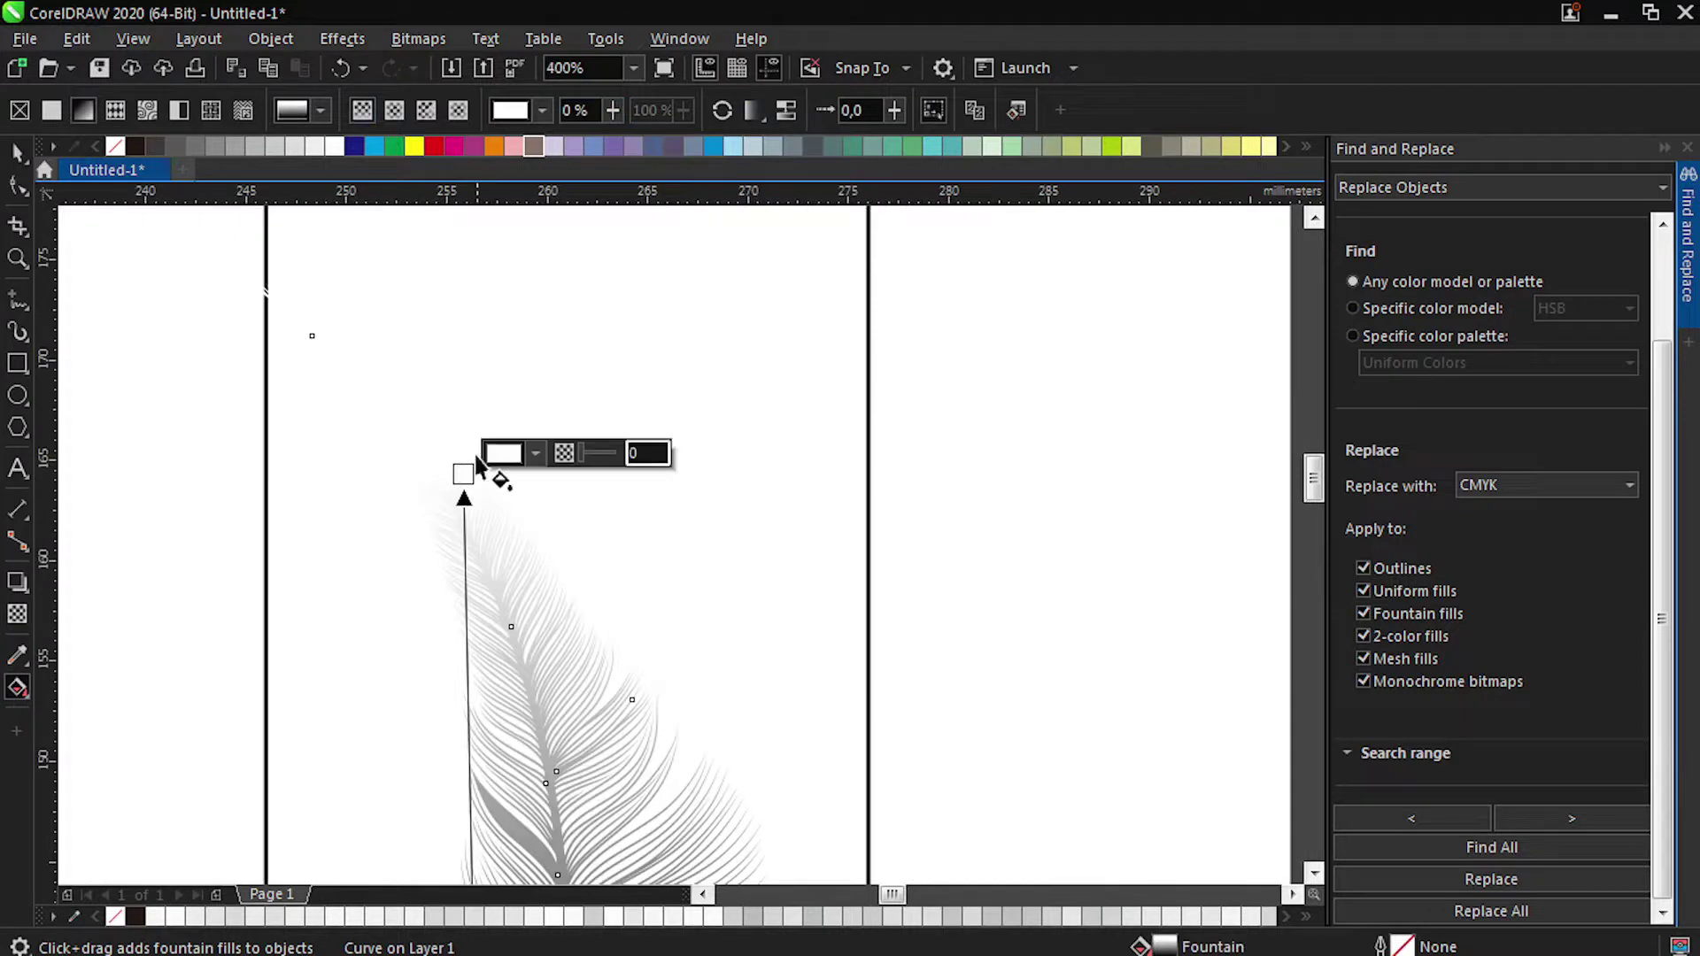
pyautogui.click(535, 453)
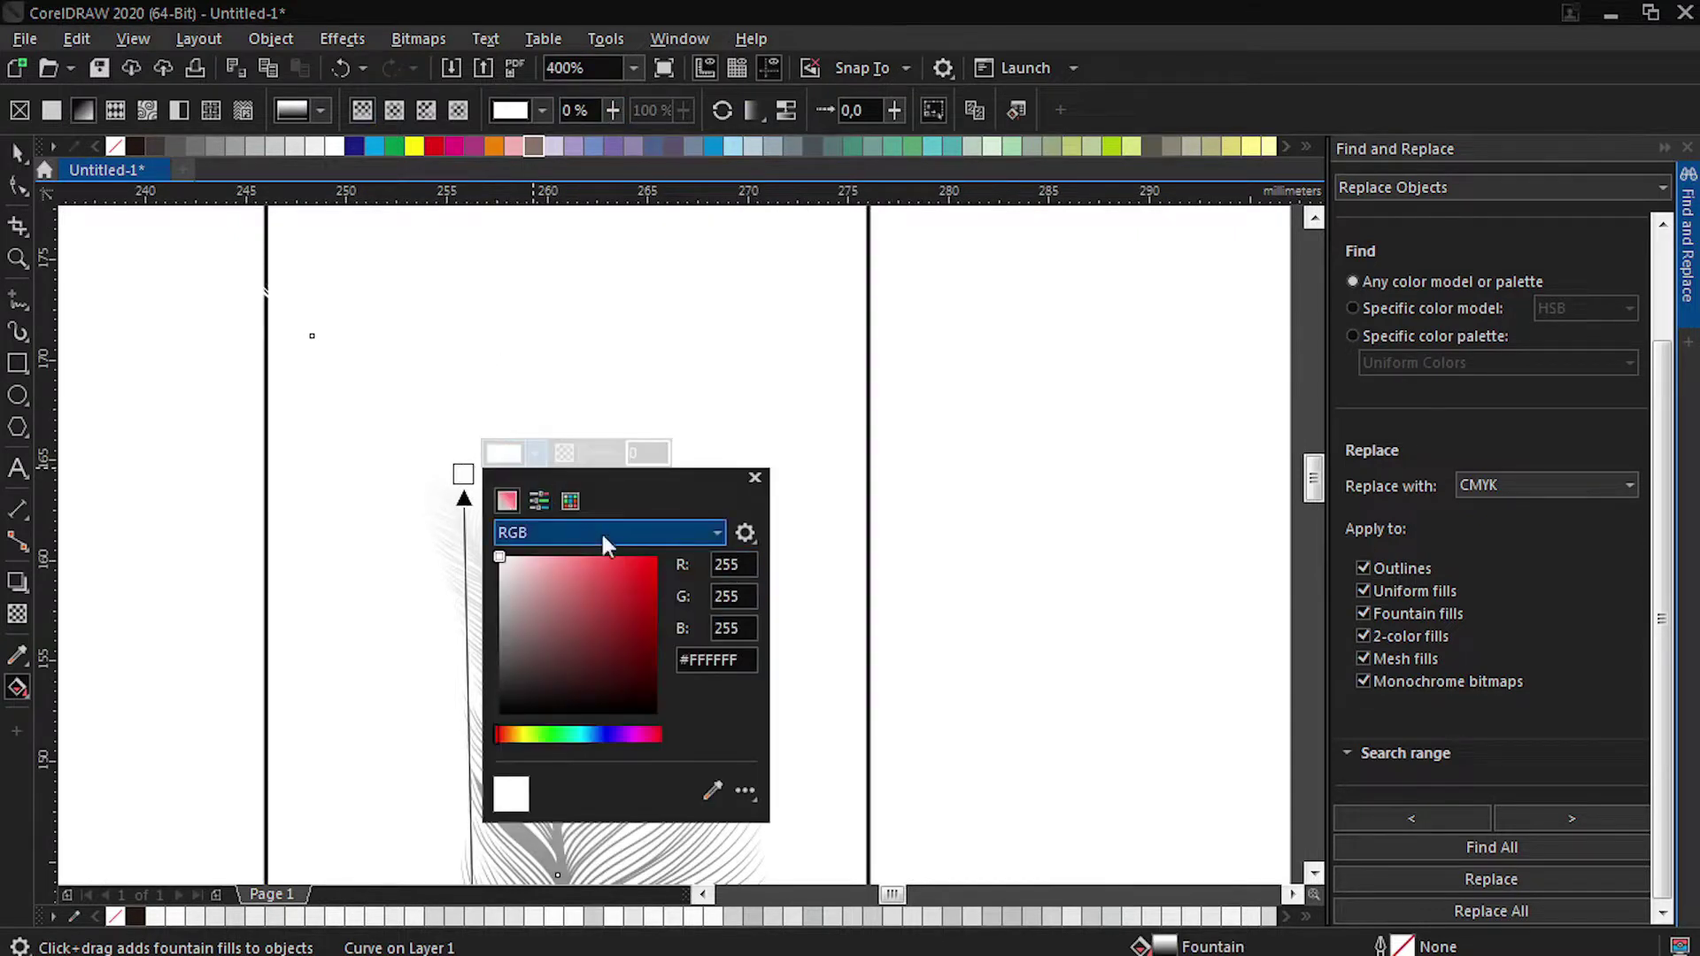
pyautogui.click(600, 531)
pyautogui.click(558, 531)
pyautogui.click(542, 532)
pyautogui.click(528, 574)
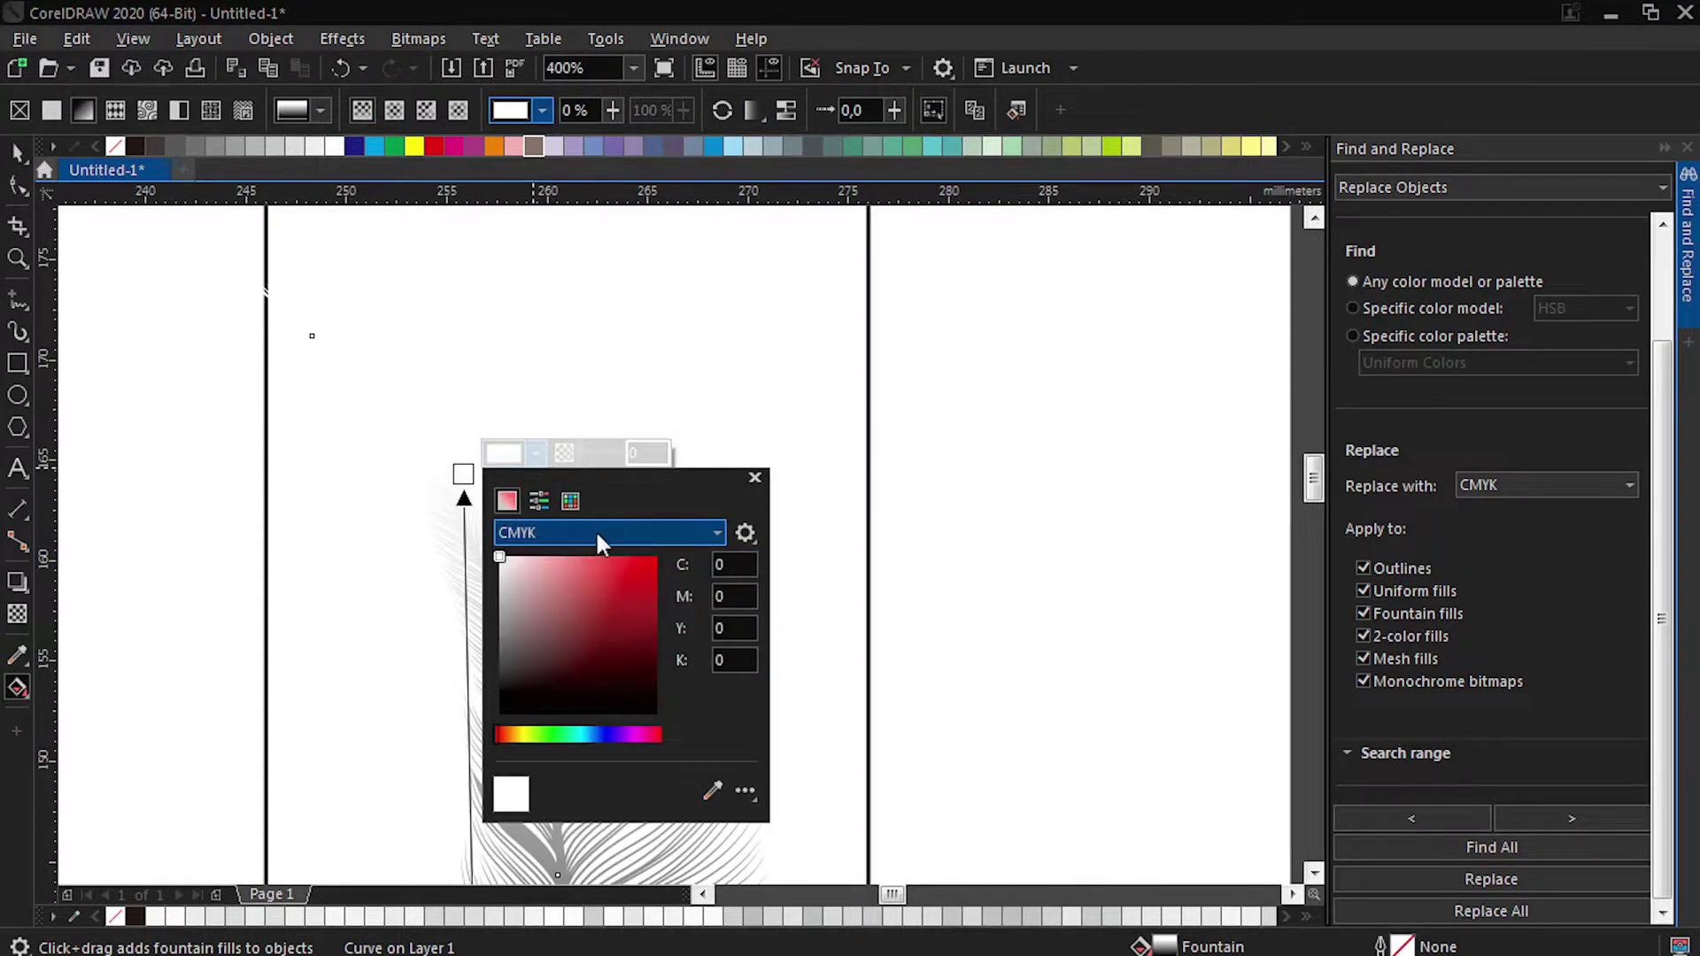
pyautogui.click(570, 500)
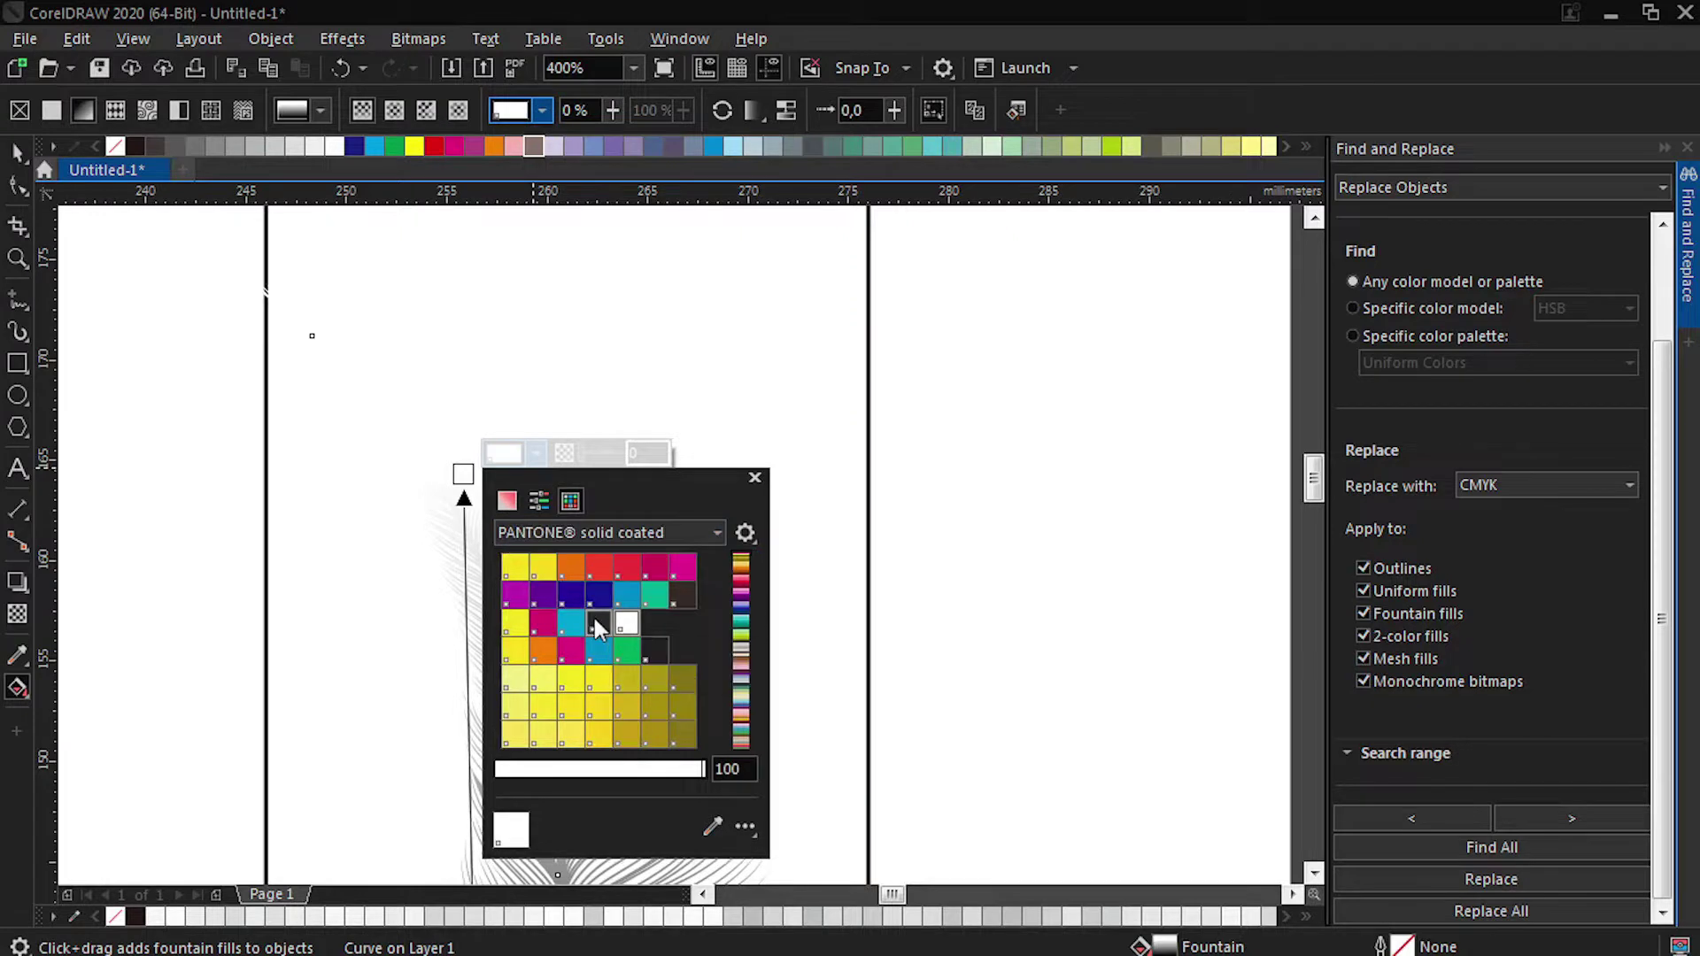
pyautogui.click(538, 499)
pyautogui.click(572, 530)
pyautogui.click(523, 574)
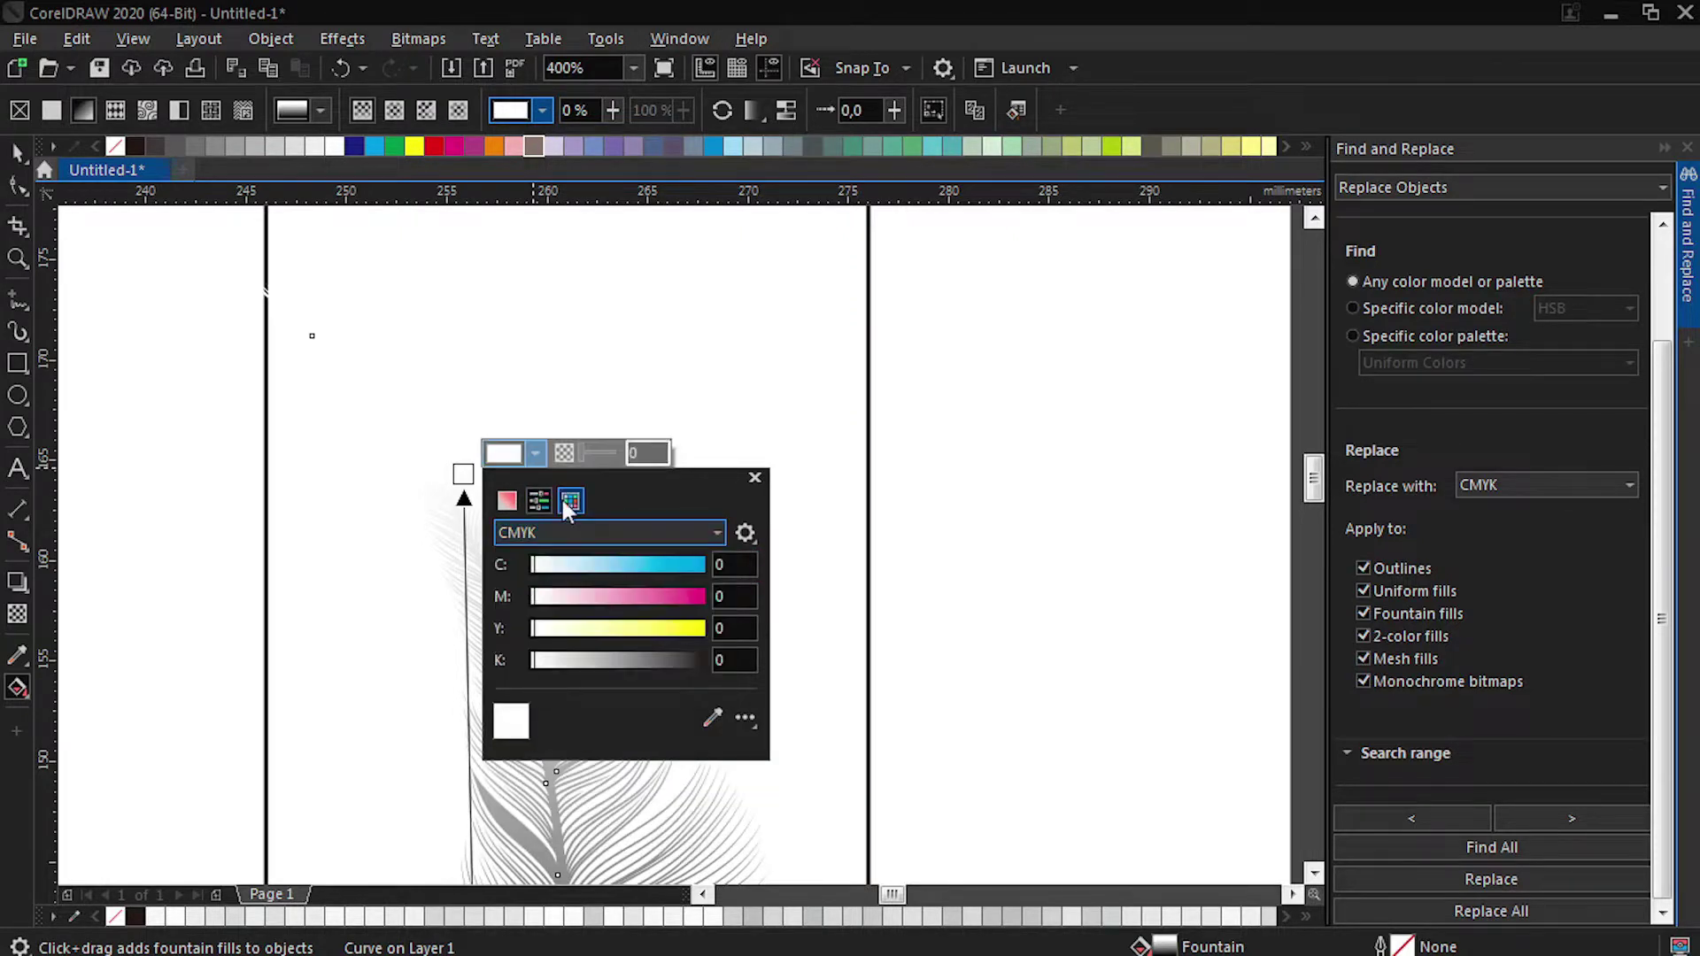
pyautogui.click(570, 500)
pyautogui.click(562, 529)
pyautogui.click(517, 496)
pyautogui.click(519, 498)
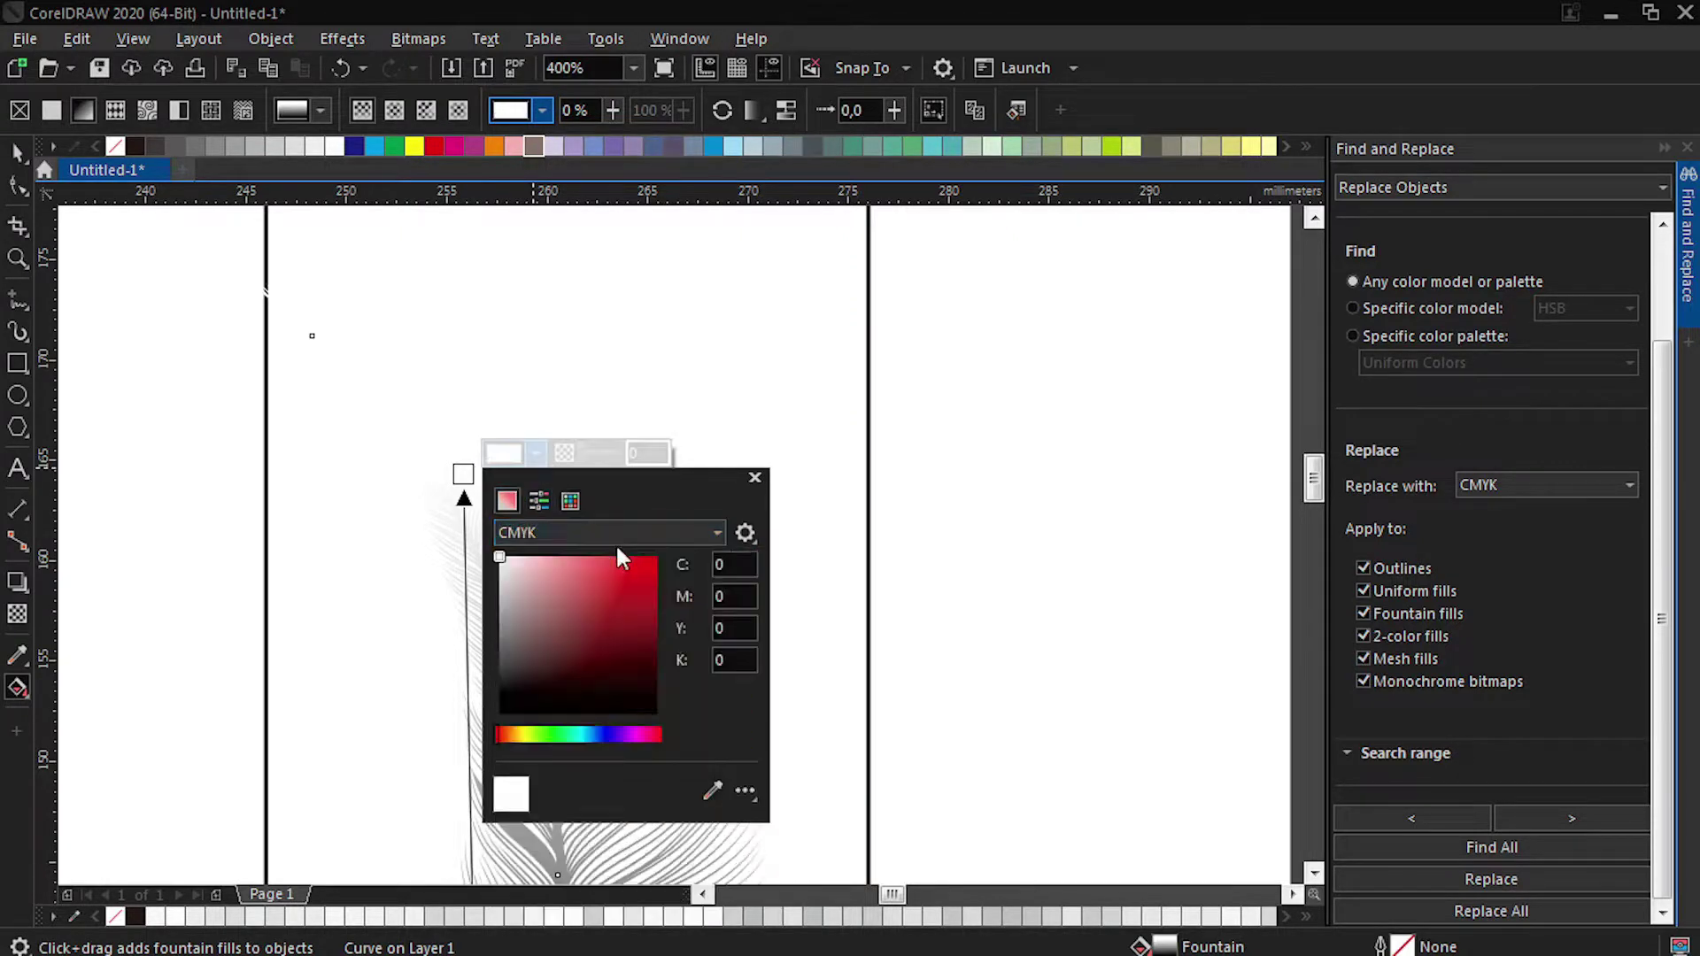
# Set the fountain fill's end node colour to C 0, M 0, Y 0, K 100.
pyautogui.press('Tab')
pyautogui.press('Tab')
pyautogui.press('Tab')
pyautogui.write('000')
pyautogui.click(733, 631)
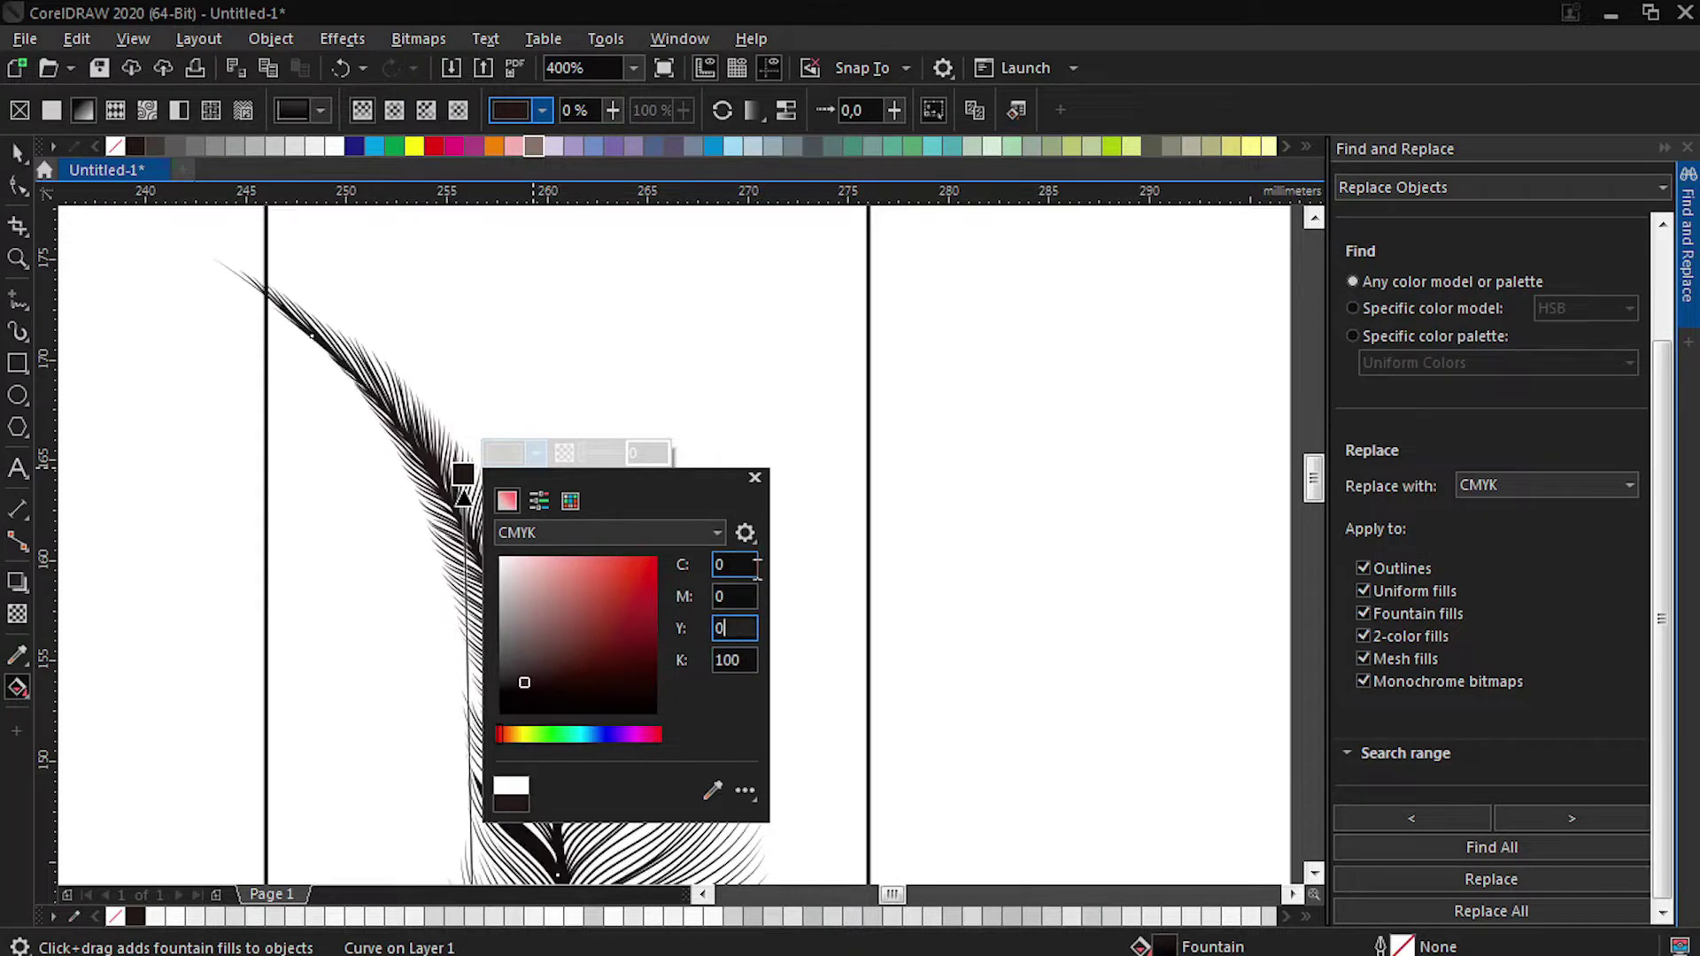
pyautogui.click(755, 478)
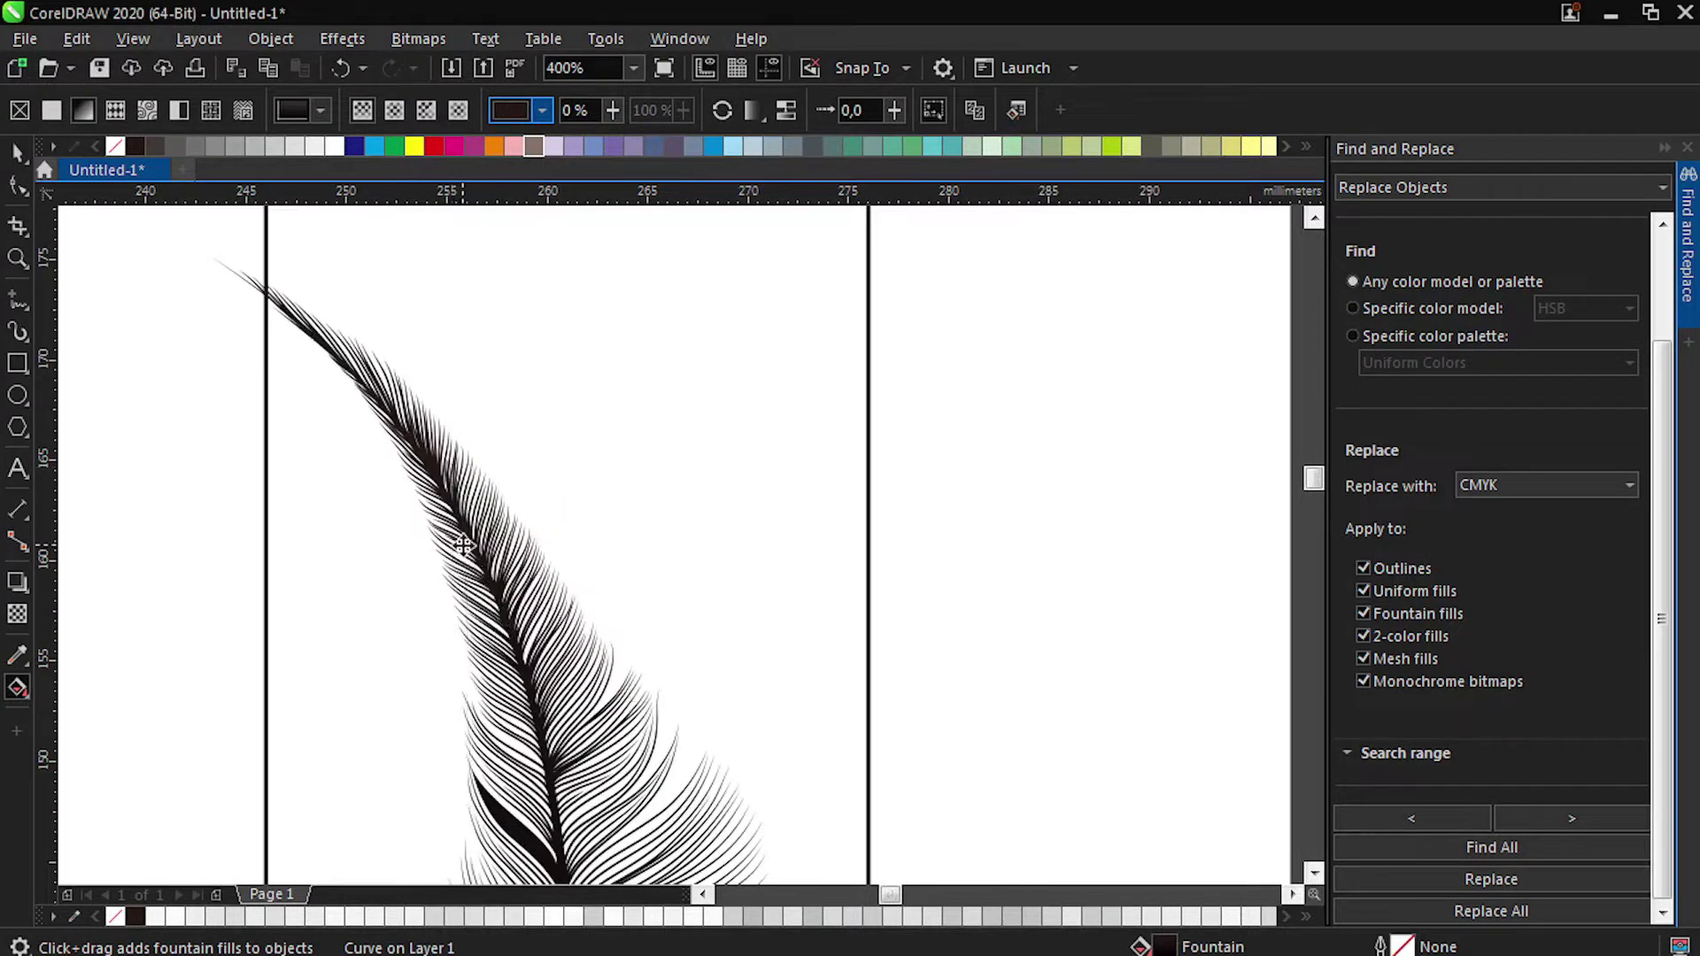
# Add an intermediate light grey node to the feather's fountain fill and adjust its position between the black ends.
pyautogui.scroll(2, 470, 523)
pyautogui.doubleClick(468, 503)
pyautogui.scroll(-1, 469, 503)
pyautogui.moveTo(469, 503); pyautogui.dragTo(471, 782)
pyautogui.click(254, 144)
pyautogui.scroll(-4, 498, 372)
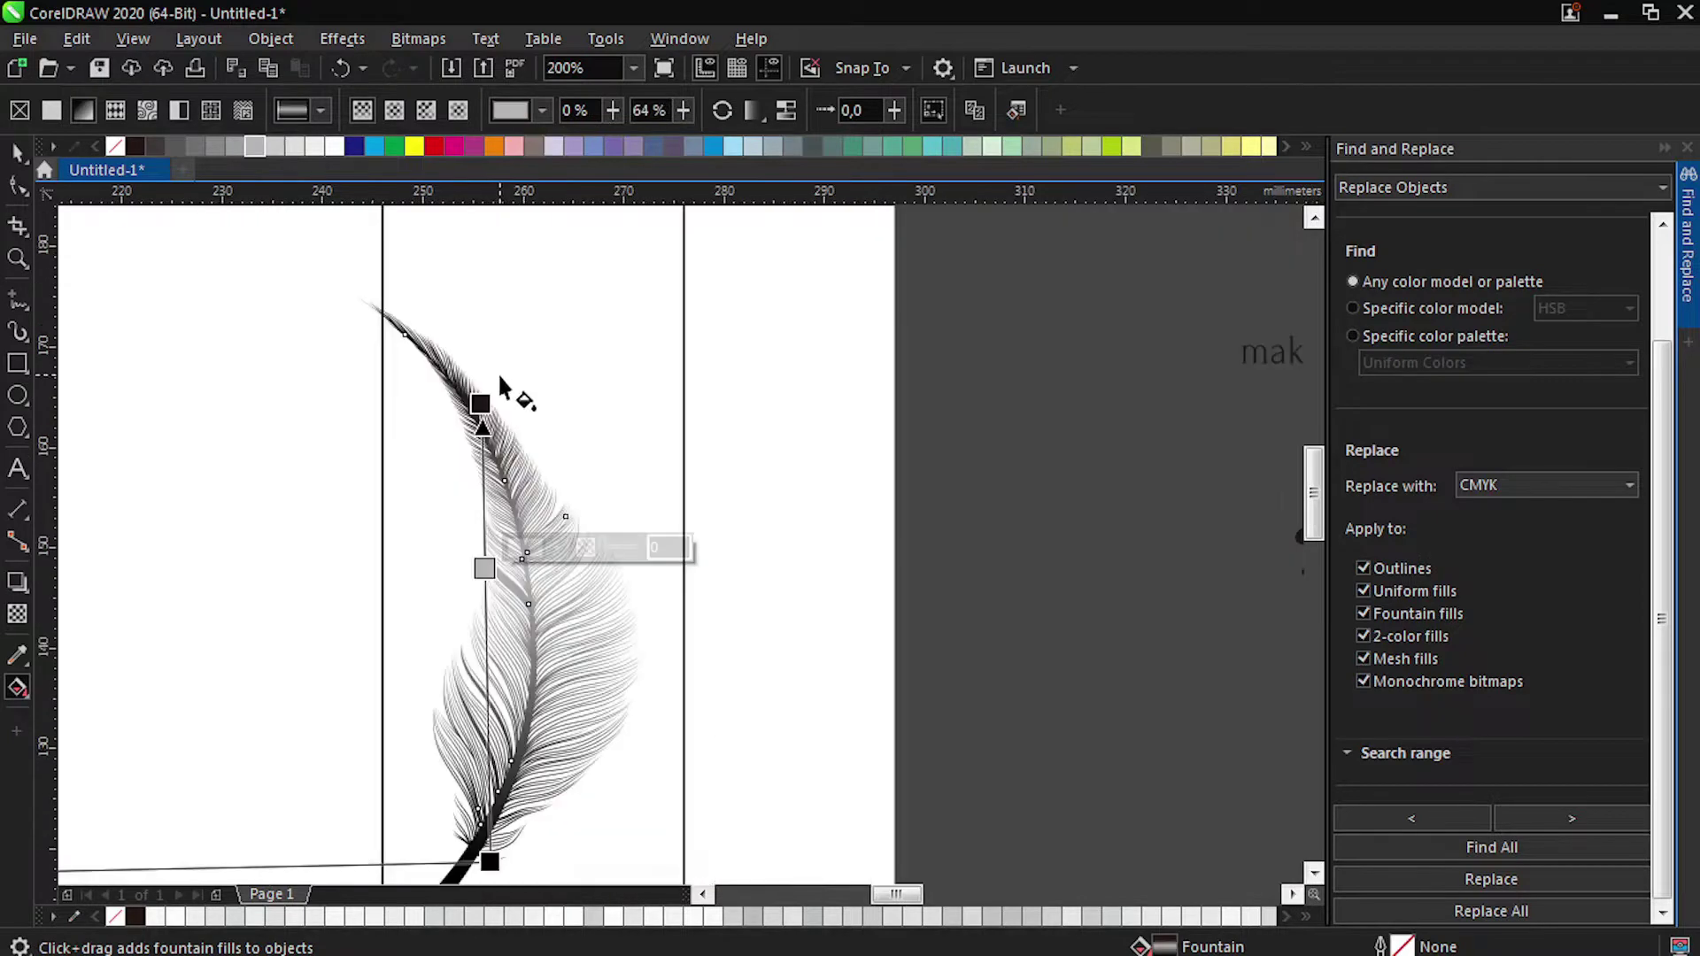
pyautogui.moveTo(495, 618); pyautogui.dragTo(490, 641)
# Scale the feather down to about 22.8 × 49.2 mm so it fits inside the narrow strip.
pyautogui.press('space')
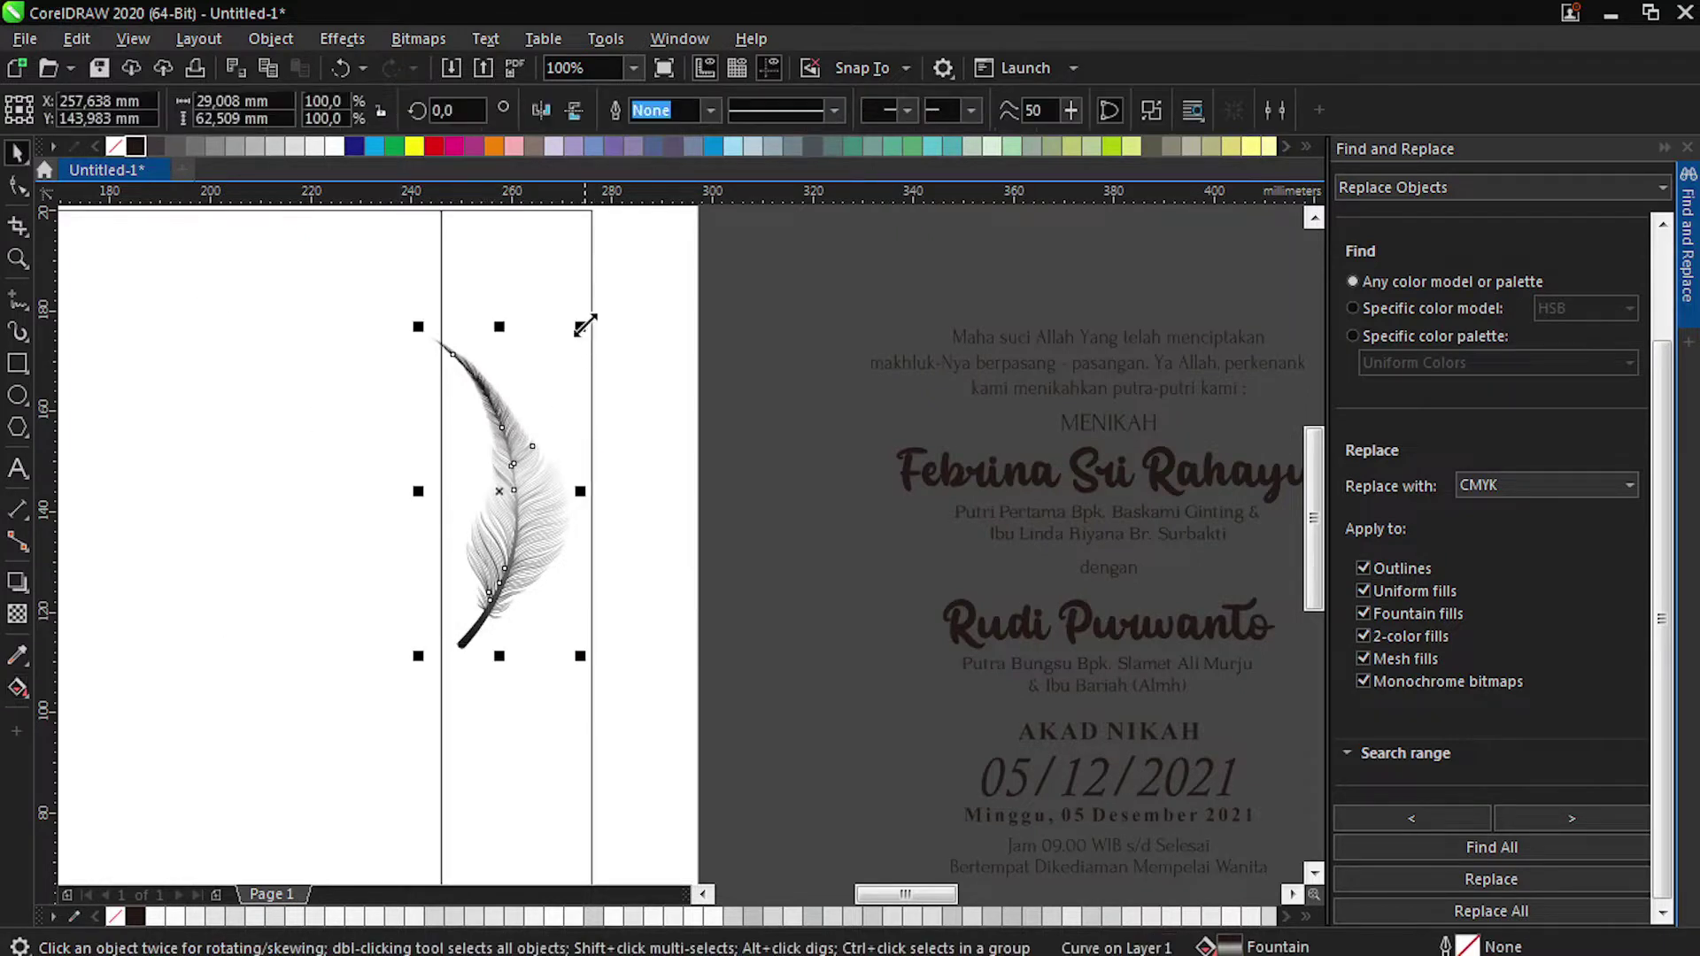
pyautogui.moveTo(499, 507); pyautogui.dragTo(520, 487)
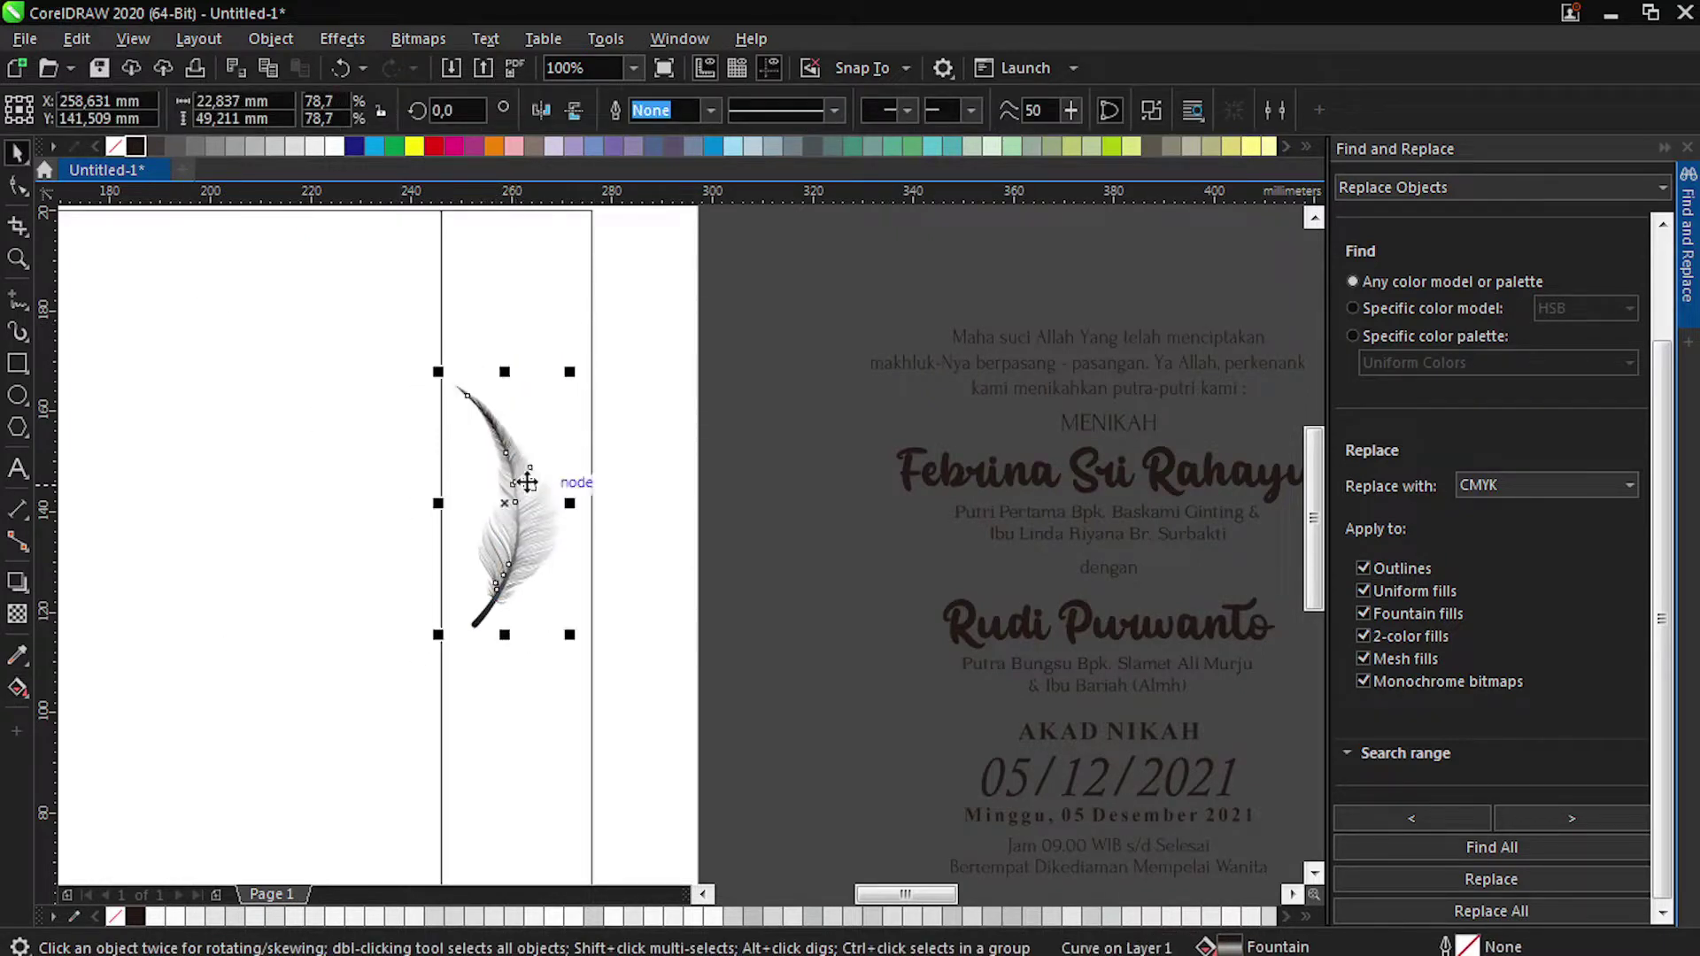
pyautogui.click(593, 478)
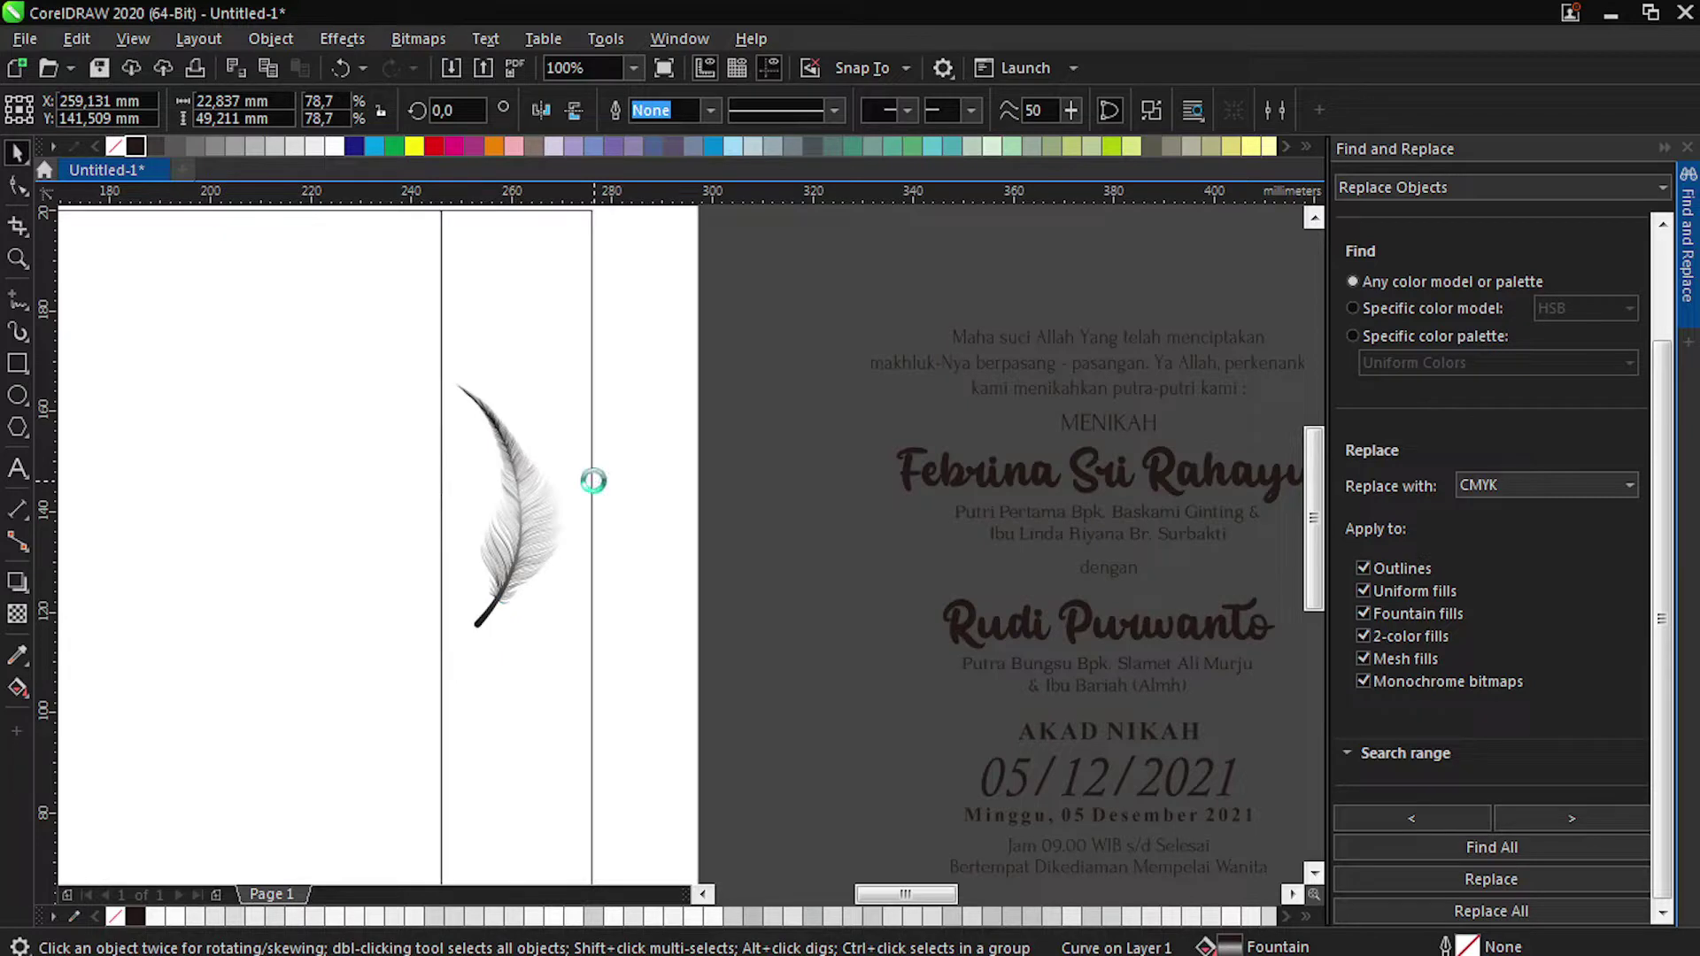
# Set the document's nudge distance to 1.0 mm.
pyautogui.doubleClick(768, 110)
pyautogui.write('1')
pyautogui.press('Return')
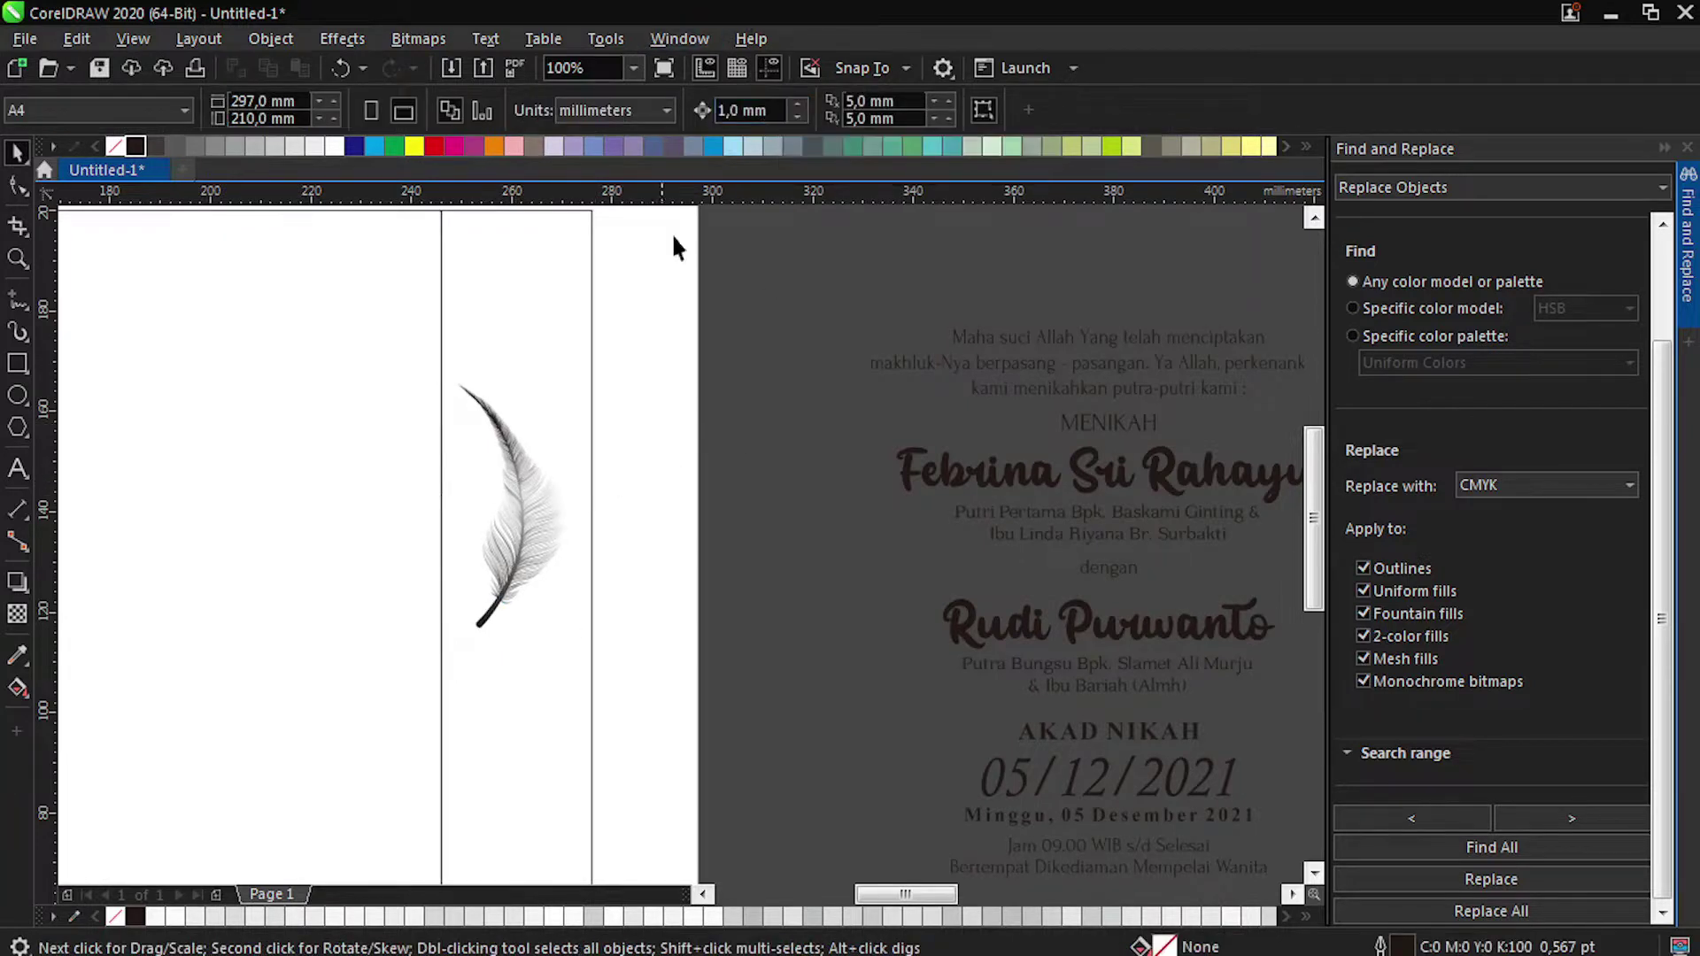
pyautogui.scroll(-1, 630, 320)
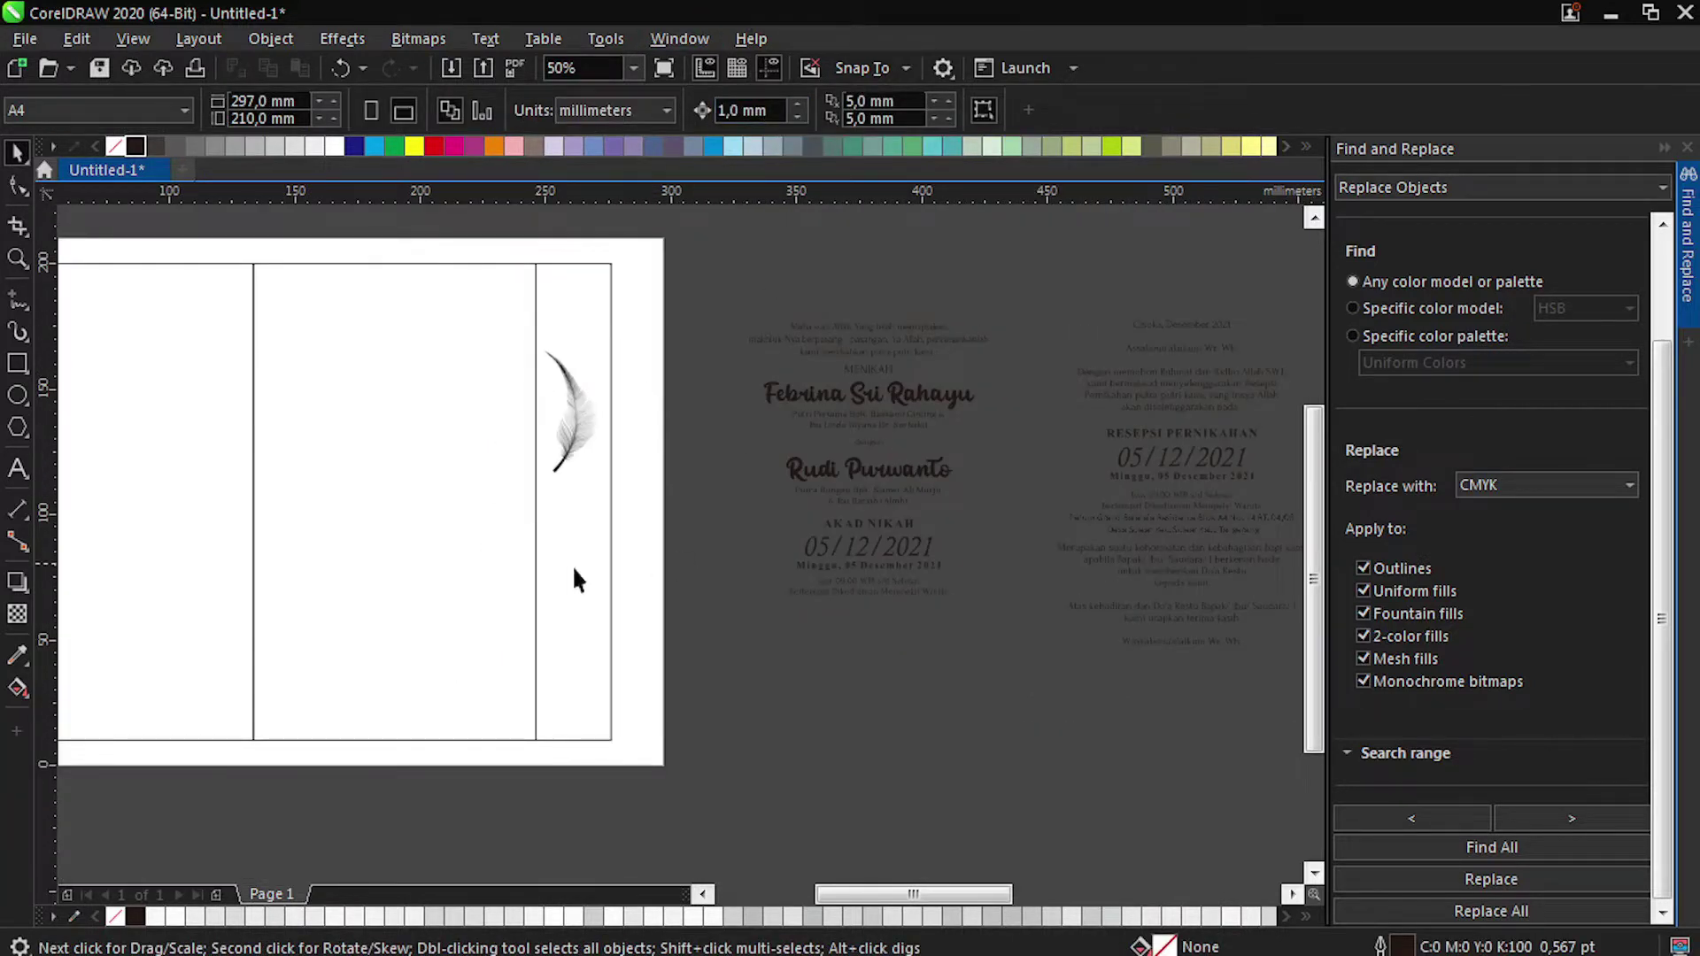
# Add the text MINGGU below the feather in the narrow strip, set in bold Cinzel at 16 pt.
pyautogui.click(17, 468)
pyautogui.click(547, 558)
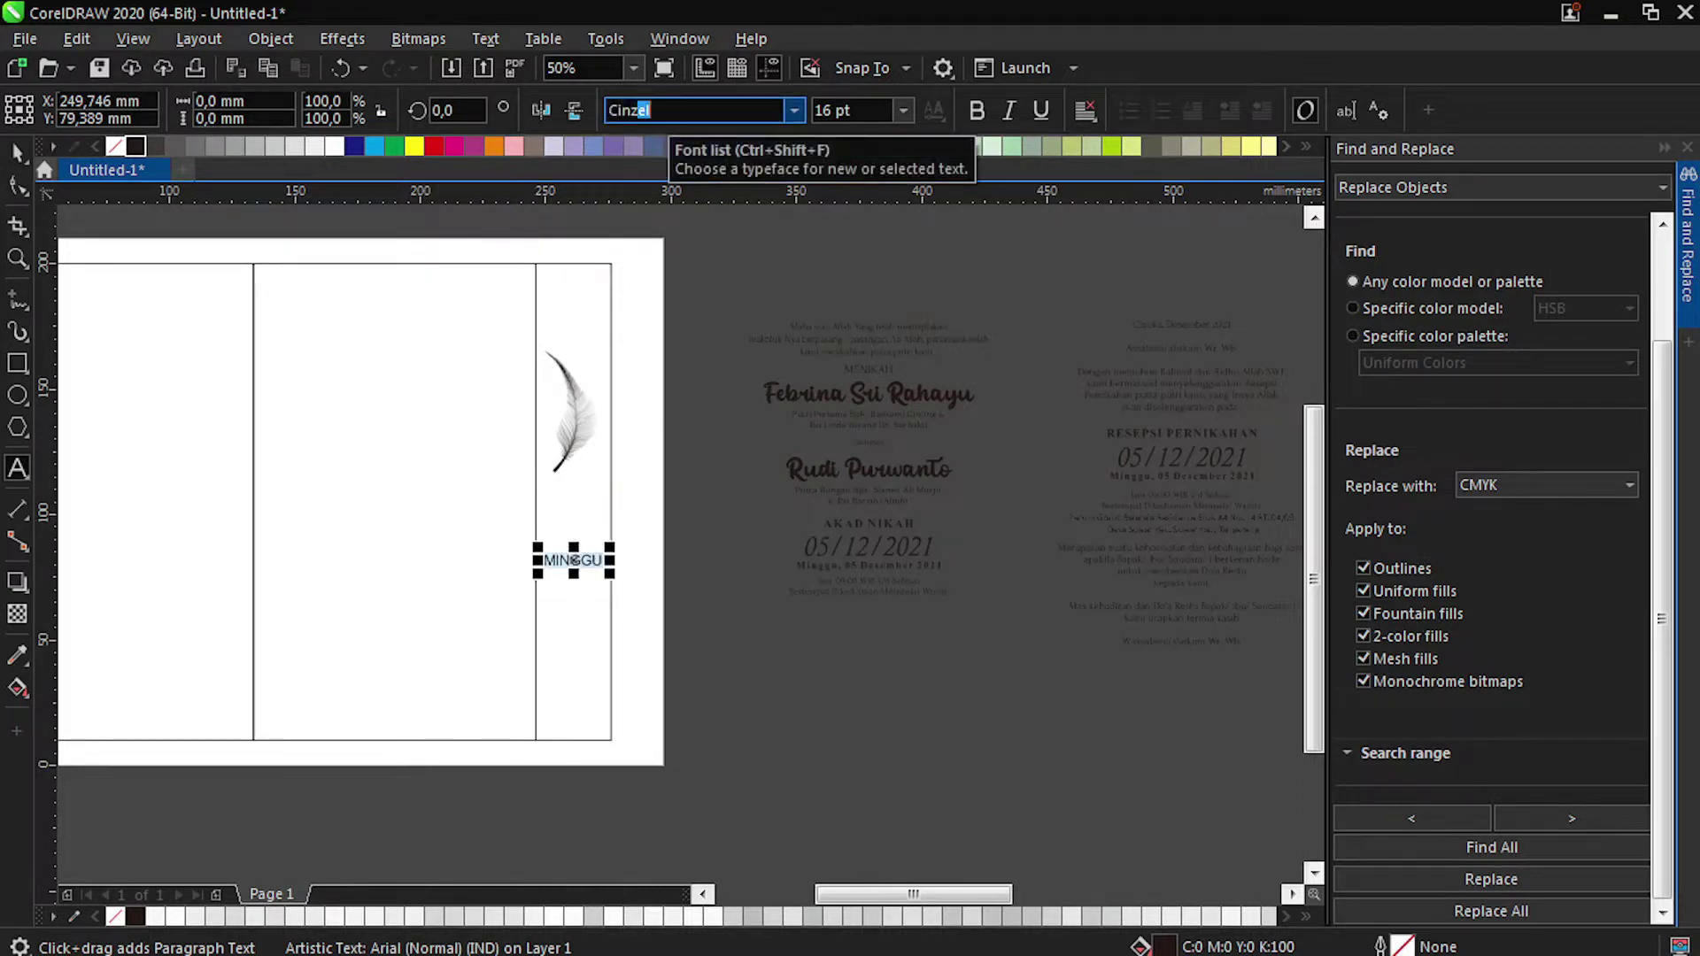
pyautogui.press('Return')
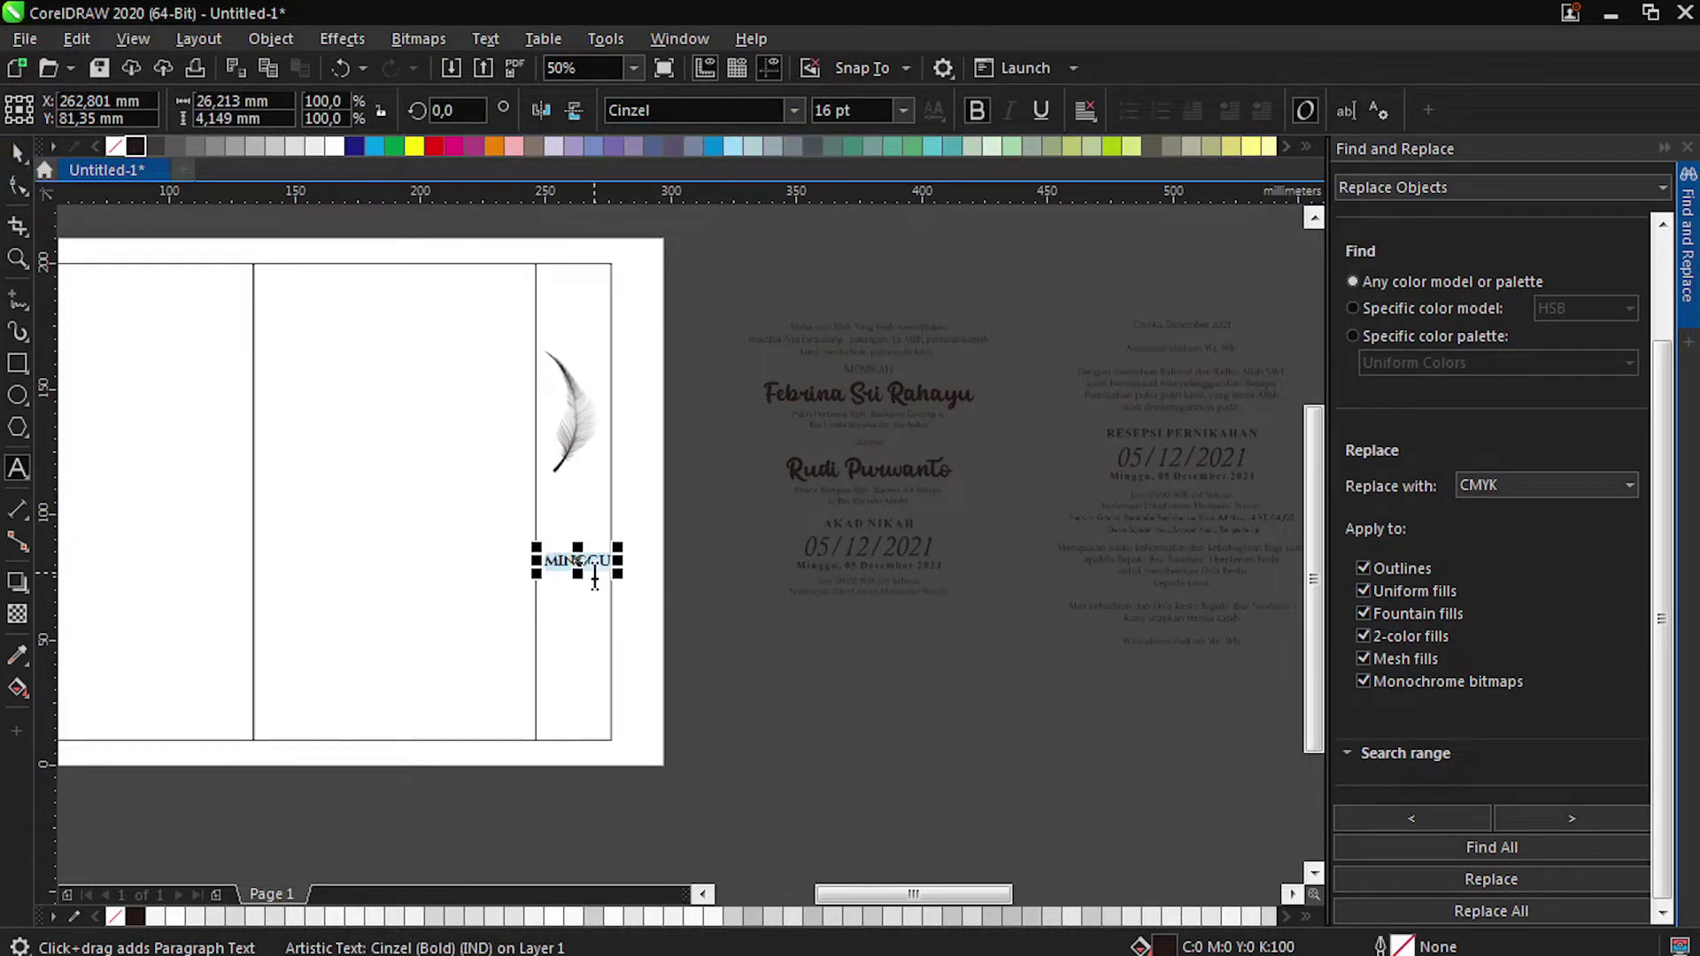
# Duplicate the MINGGU text just below the original.
pyautogui.scroll(2, 594, 577)
pyautogui.click(17, 154)
pyautogui.moveTo(448, 532); pyautogui.dragTo(497, 611)
pyautogui.rightClick(497, 610)
# Rotate the original MINGGU text 90° so it reads upward, and place it near the strip's left border.
pyautogui.click(434, 525)
pyautogui.click(435, 531)
pyautogui.click(399, 539)
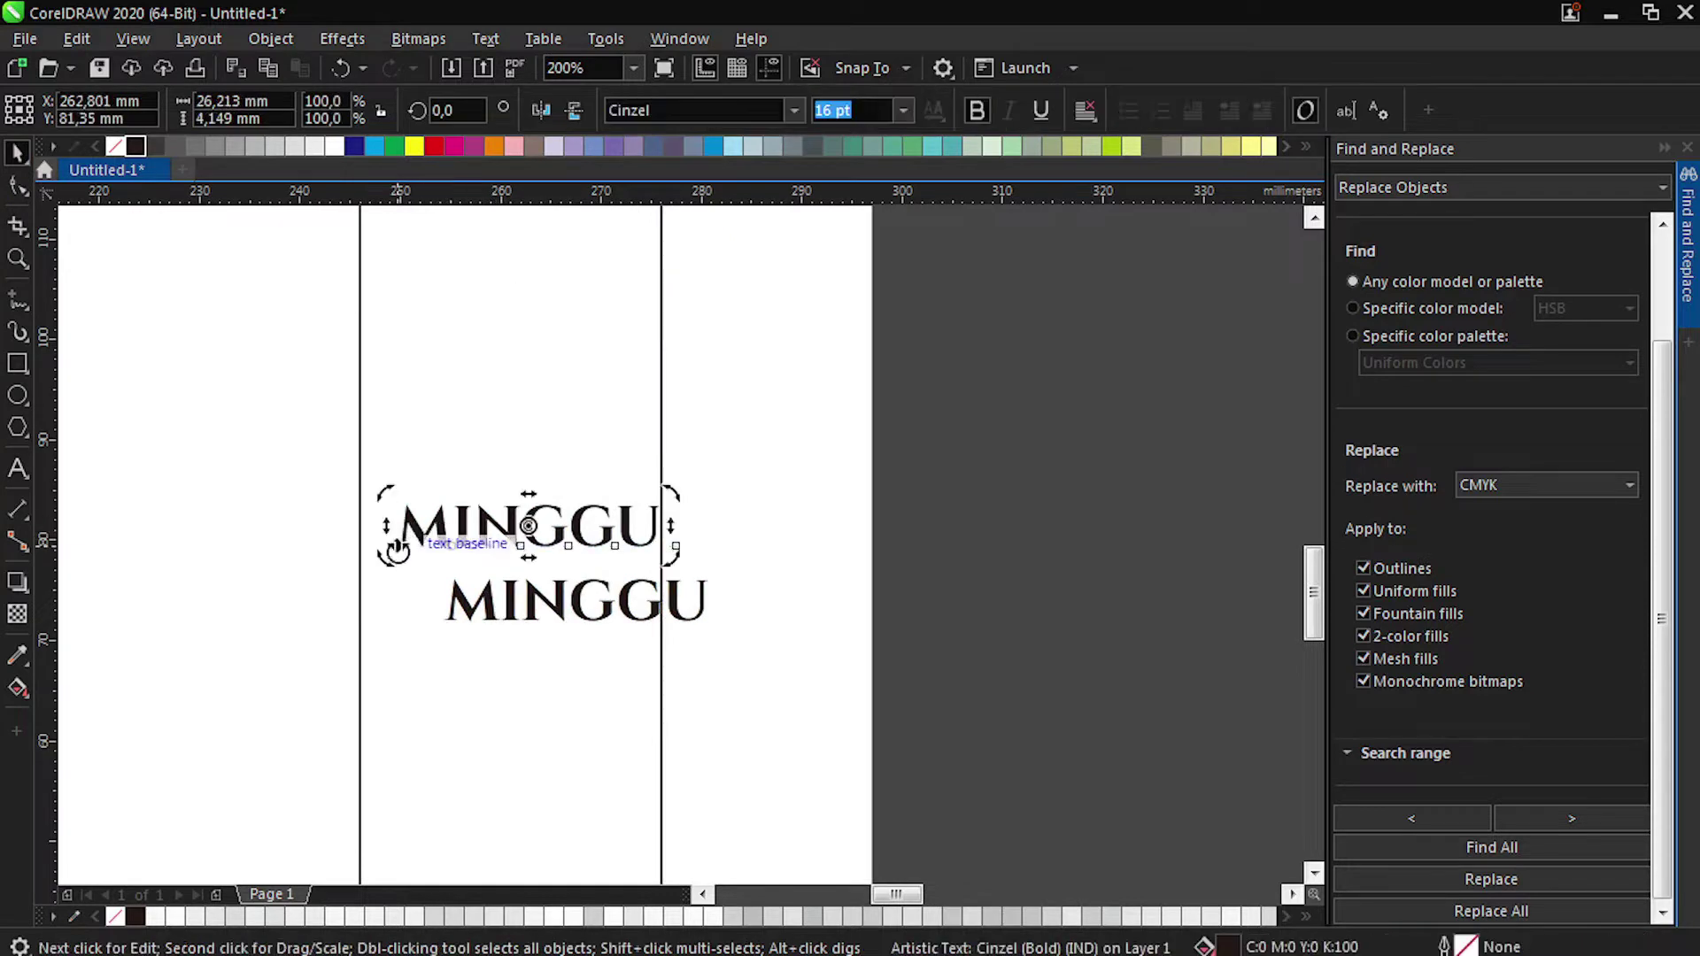
pyautogui.moveTo(391, 551); pyautogui.dragTo(563, 693)
pyautogui.moveTo(524, 515); pyautogui.dragTo(429, 545)
# Replace the copied text with the three lines 15, 12 and 21, and tighten their line spacing.
pyautogui.scroll(-1, 409, 570)
pyautogui.doubleClick(486, 589)
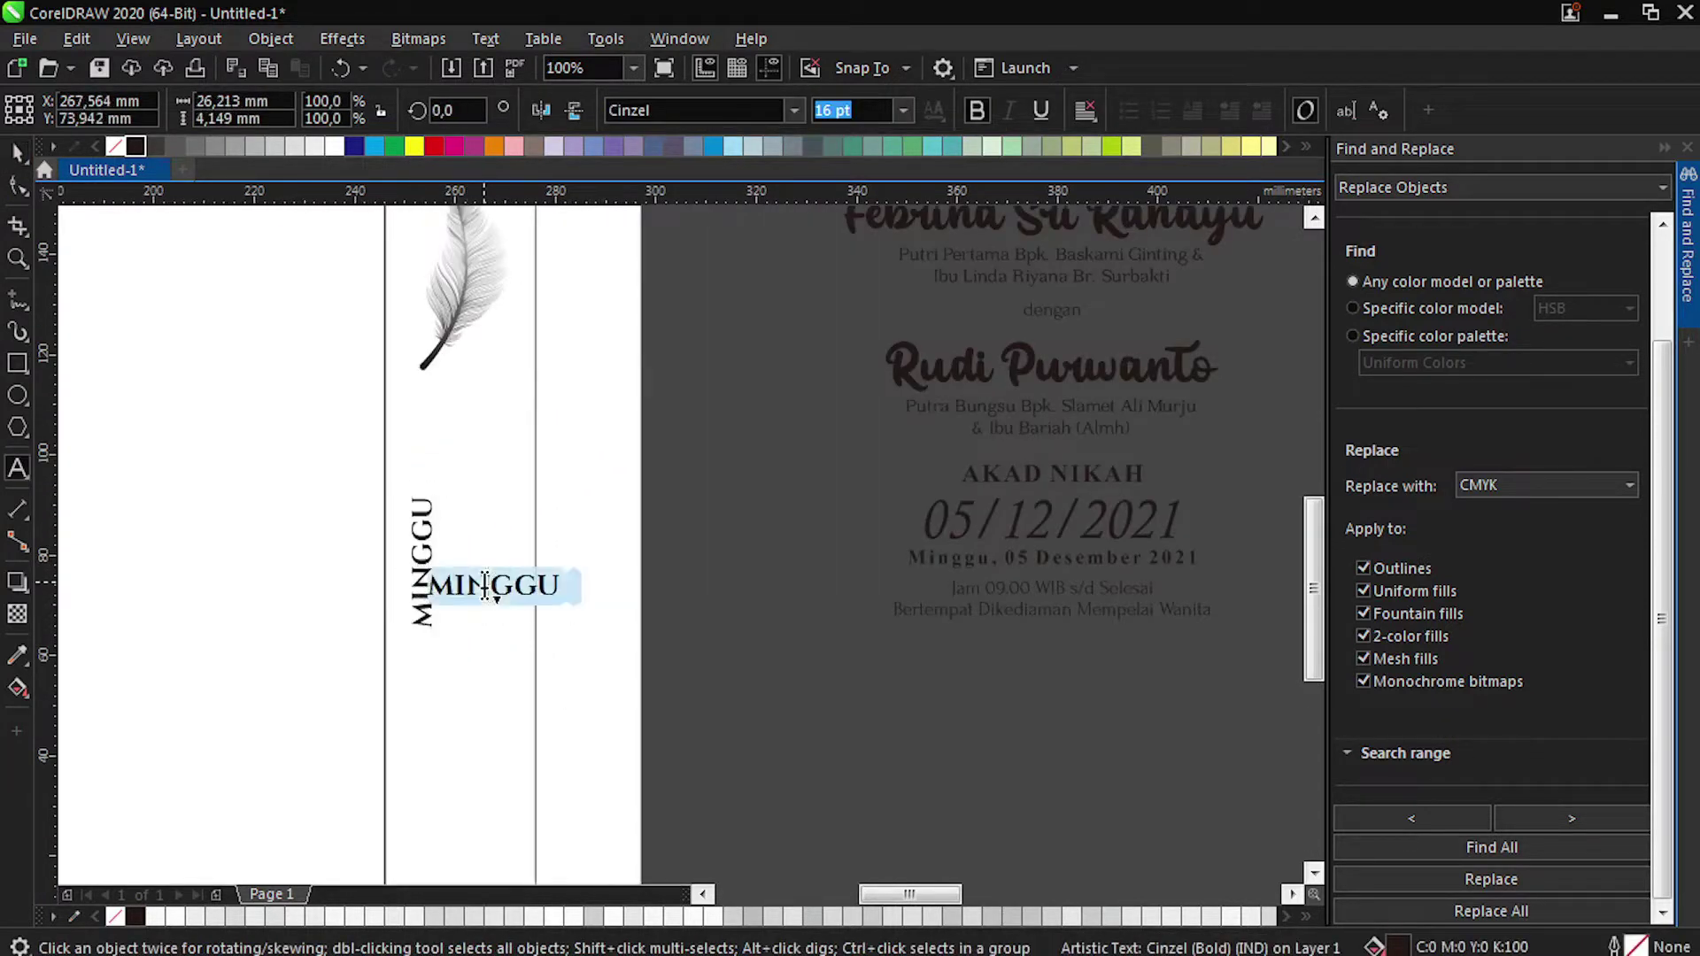
pyautogui.write('15')
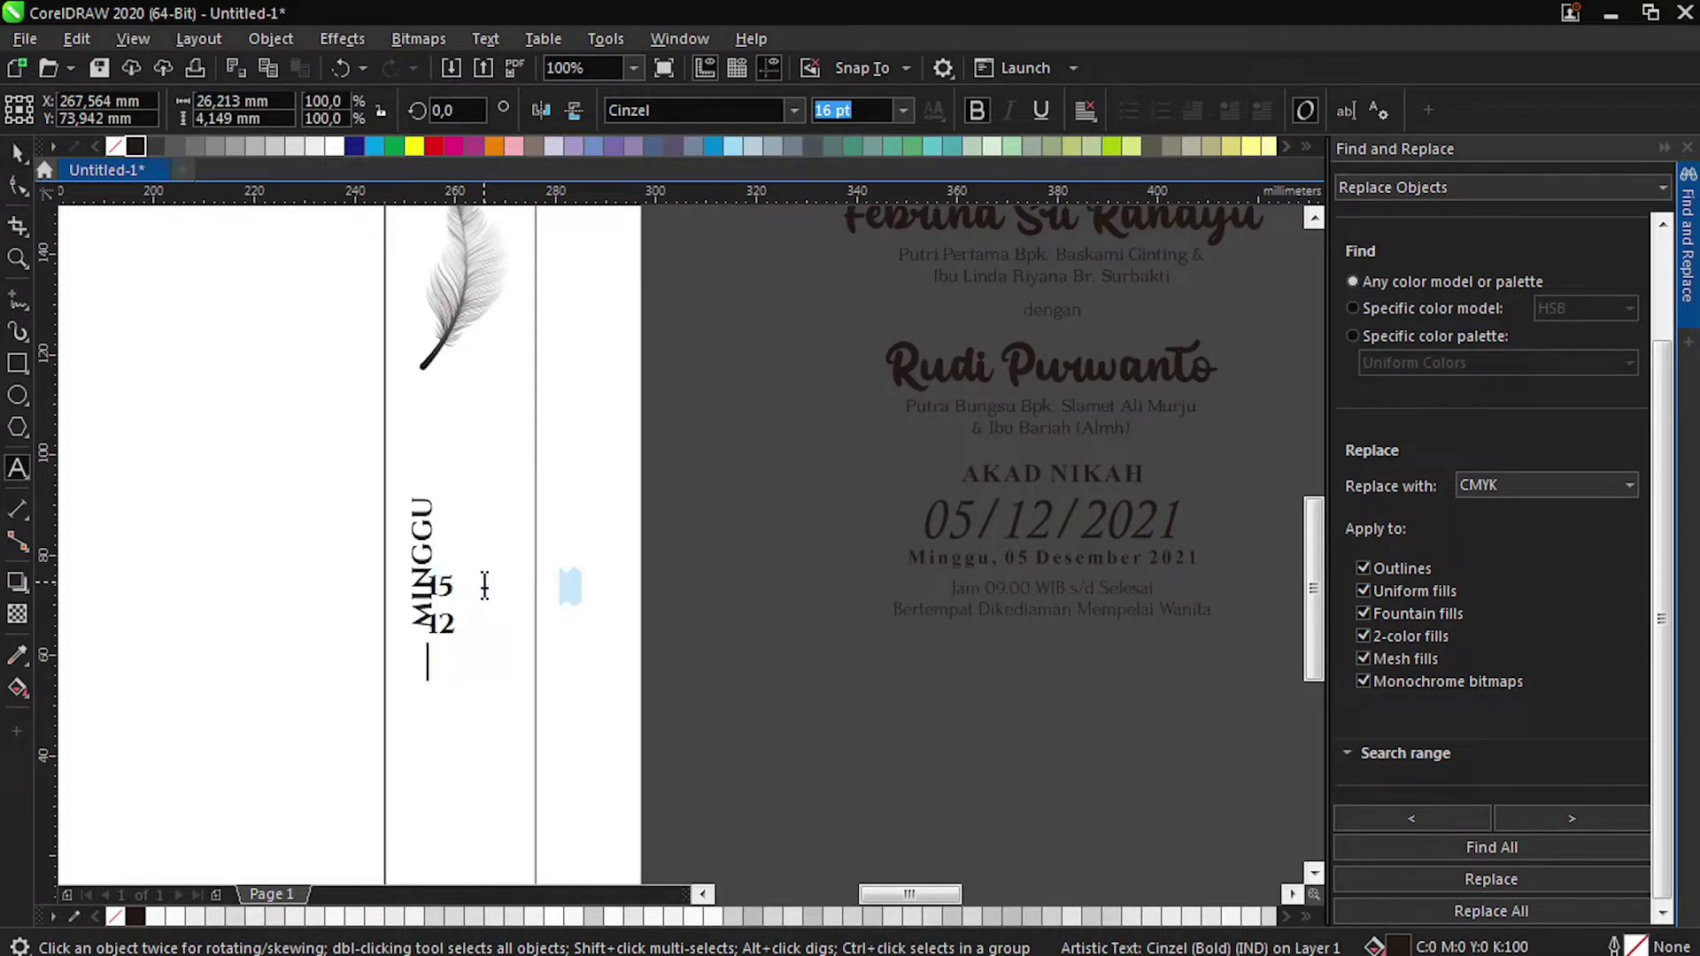
pyautogui.press('Escape')
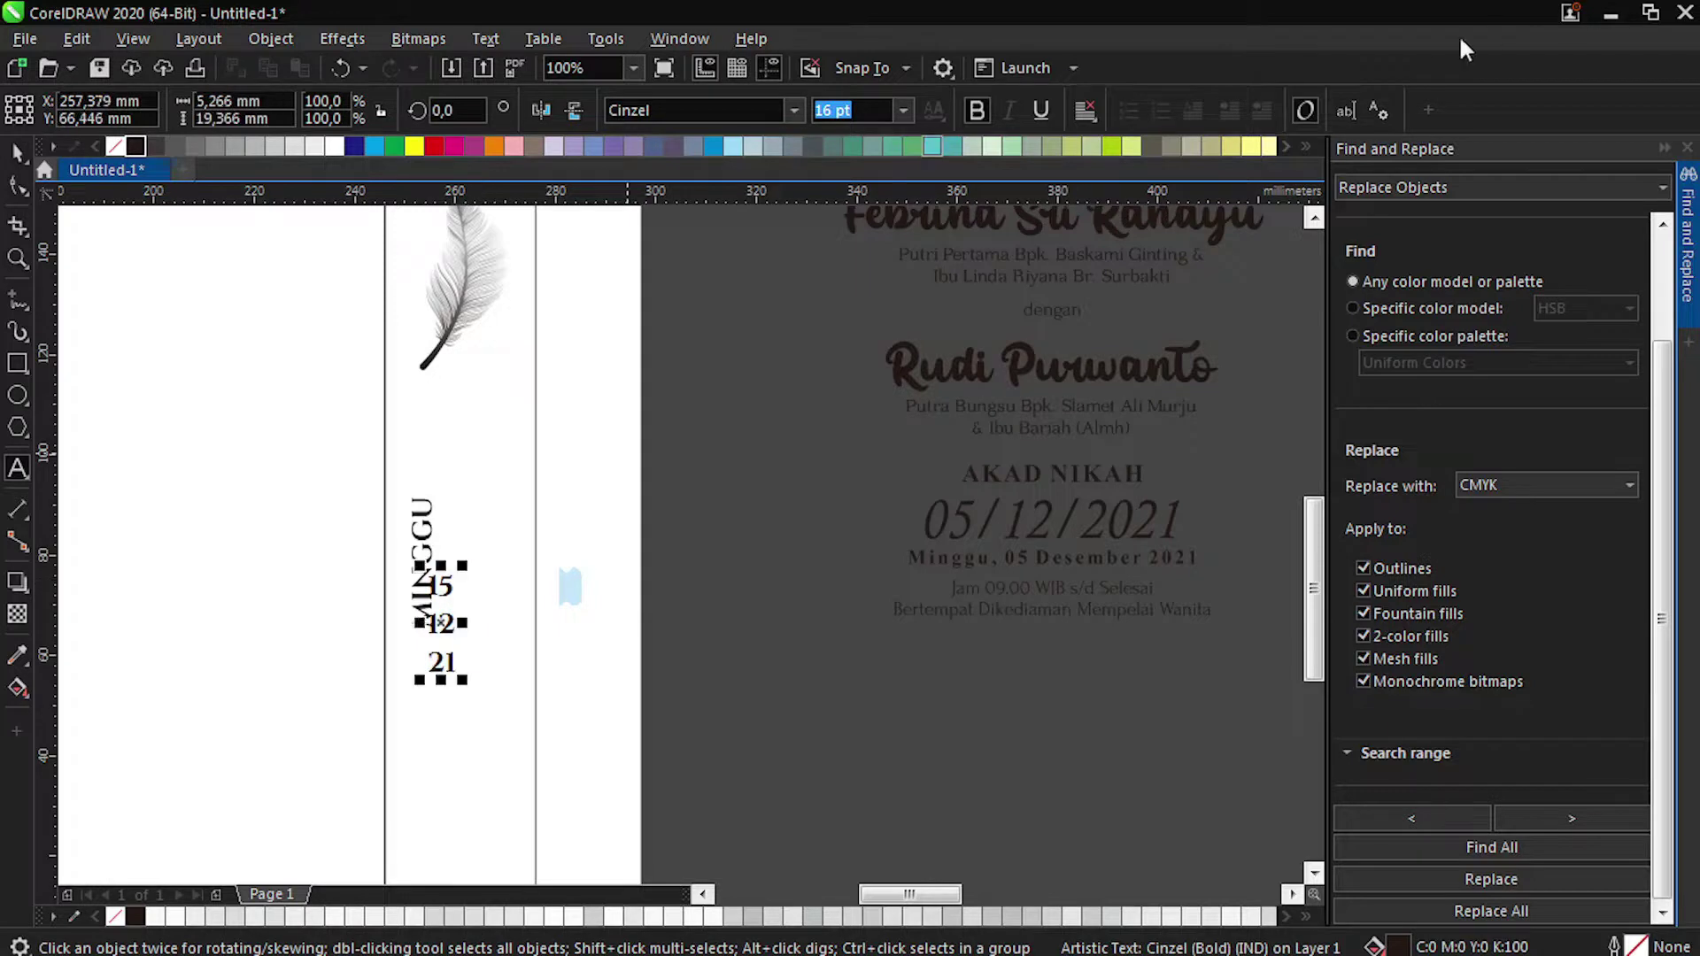
pyautogui.scroll(1, 434, 638)
pyautogui.click(17, 185)
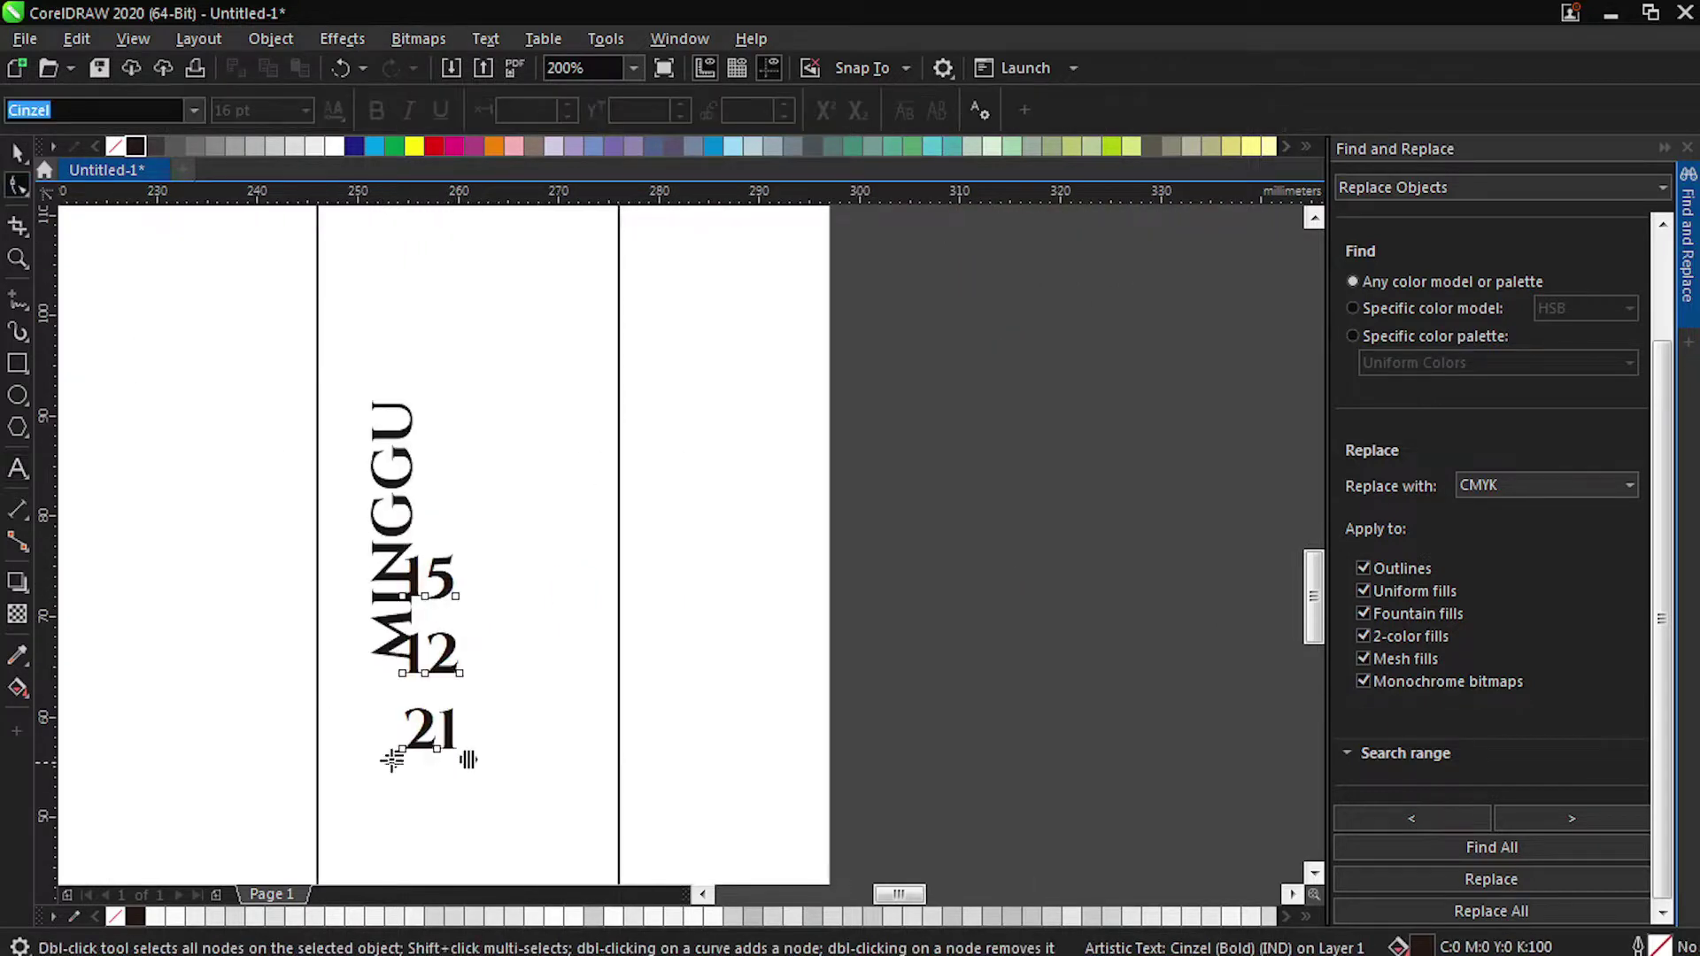
pyautogui.moveTo(414, 688); pyautogui.dragTo(422, 690)
pyautogui.press('space')
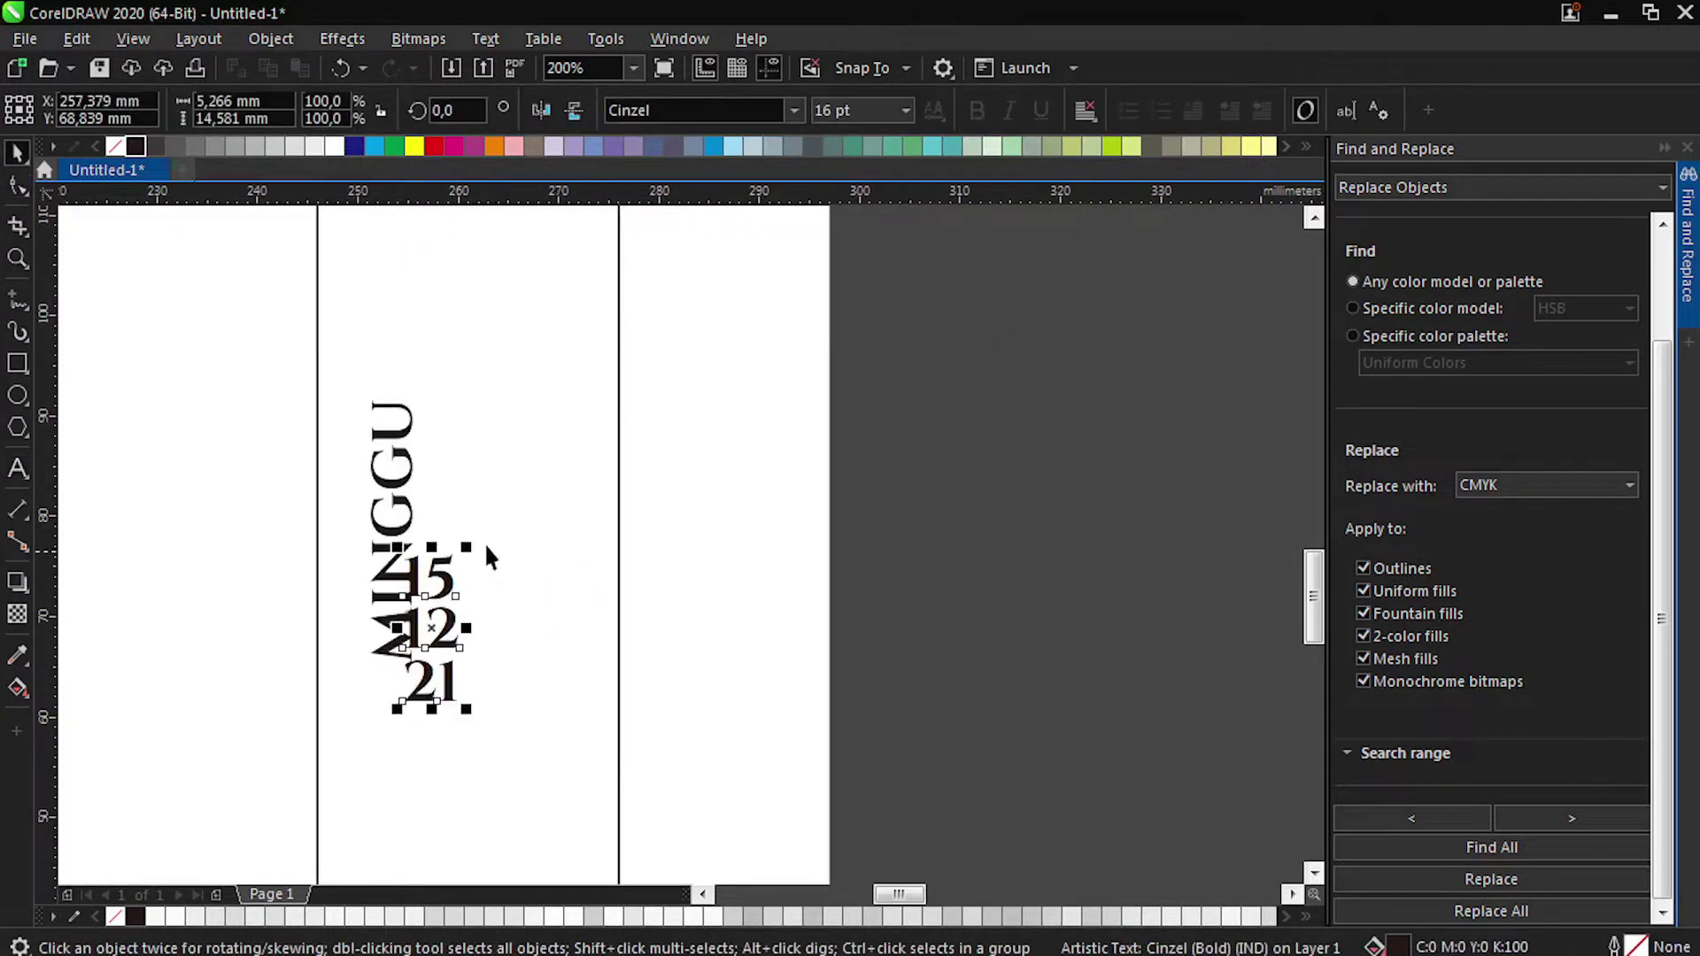
# Enlarge the stacked date to about 29 pt beside the vertical MINGGU text and underline its 12.
pyautogui.moveTo(457, 586); pyautogui.dragTo(466, 437)
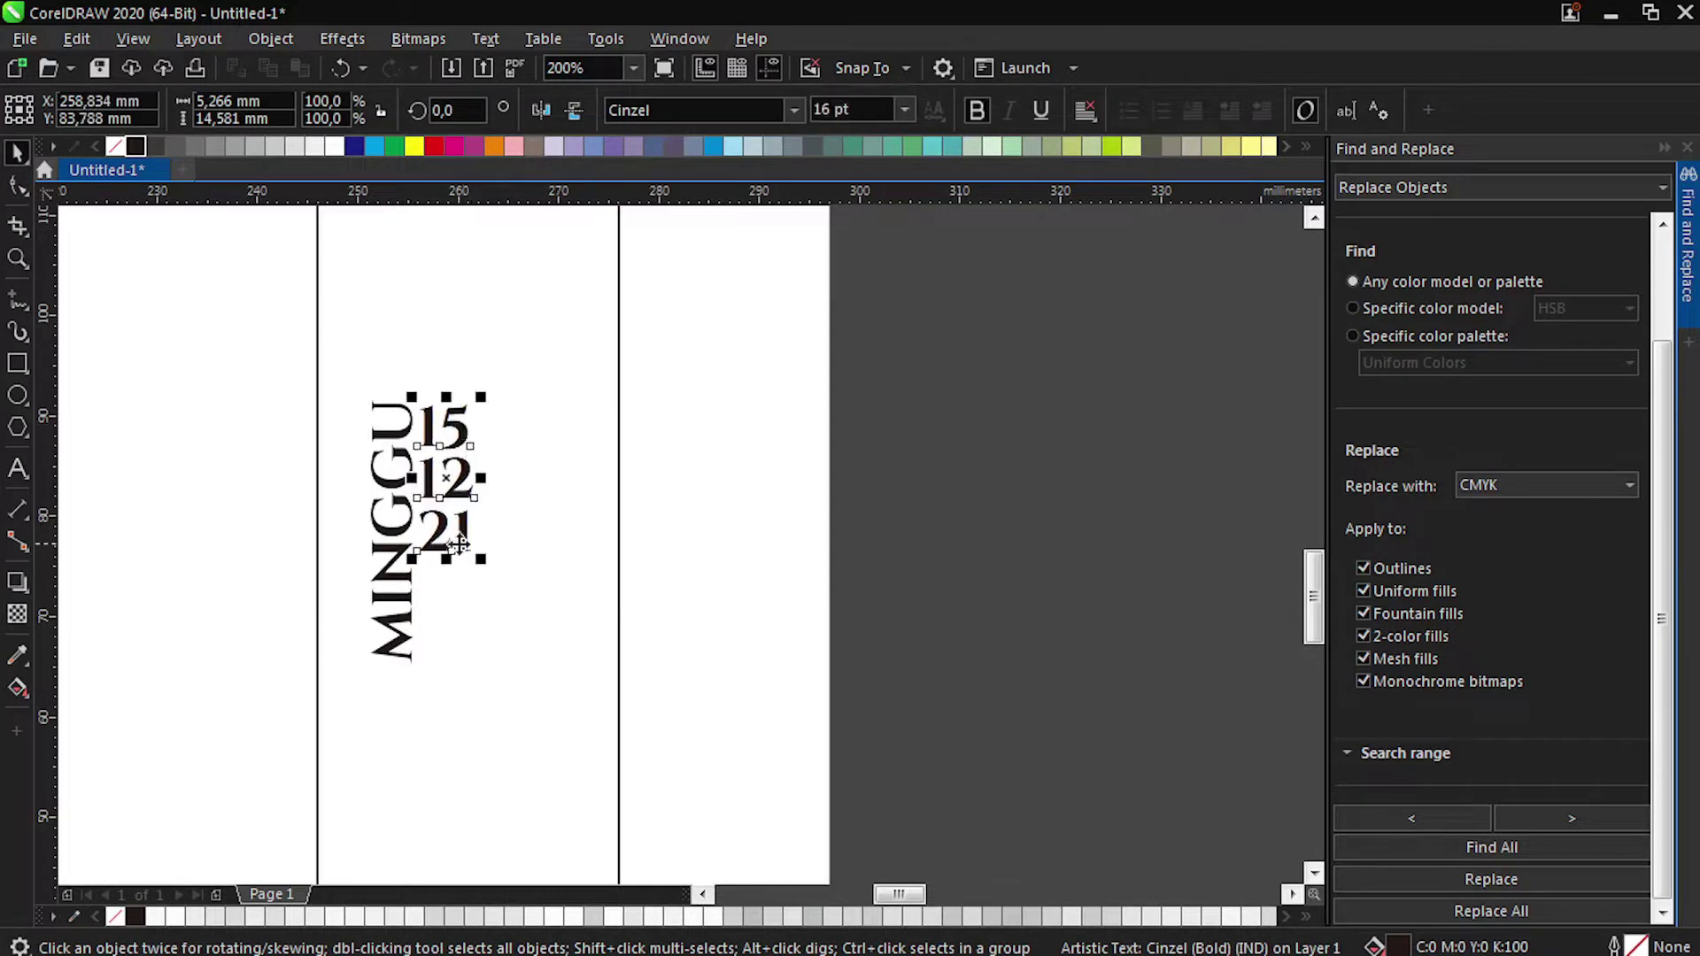
pyautogui.moveTo(480, 559); pyautogui.dragTo(526, 670)
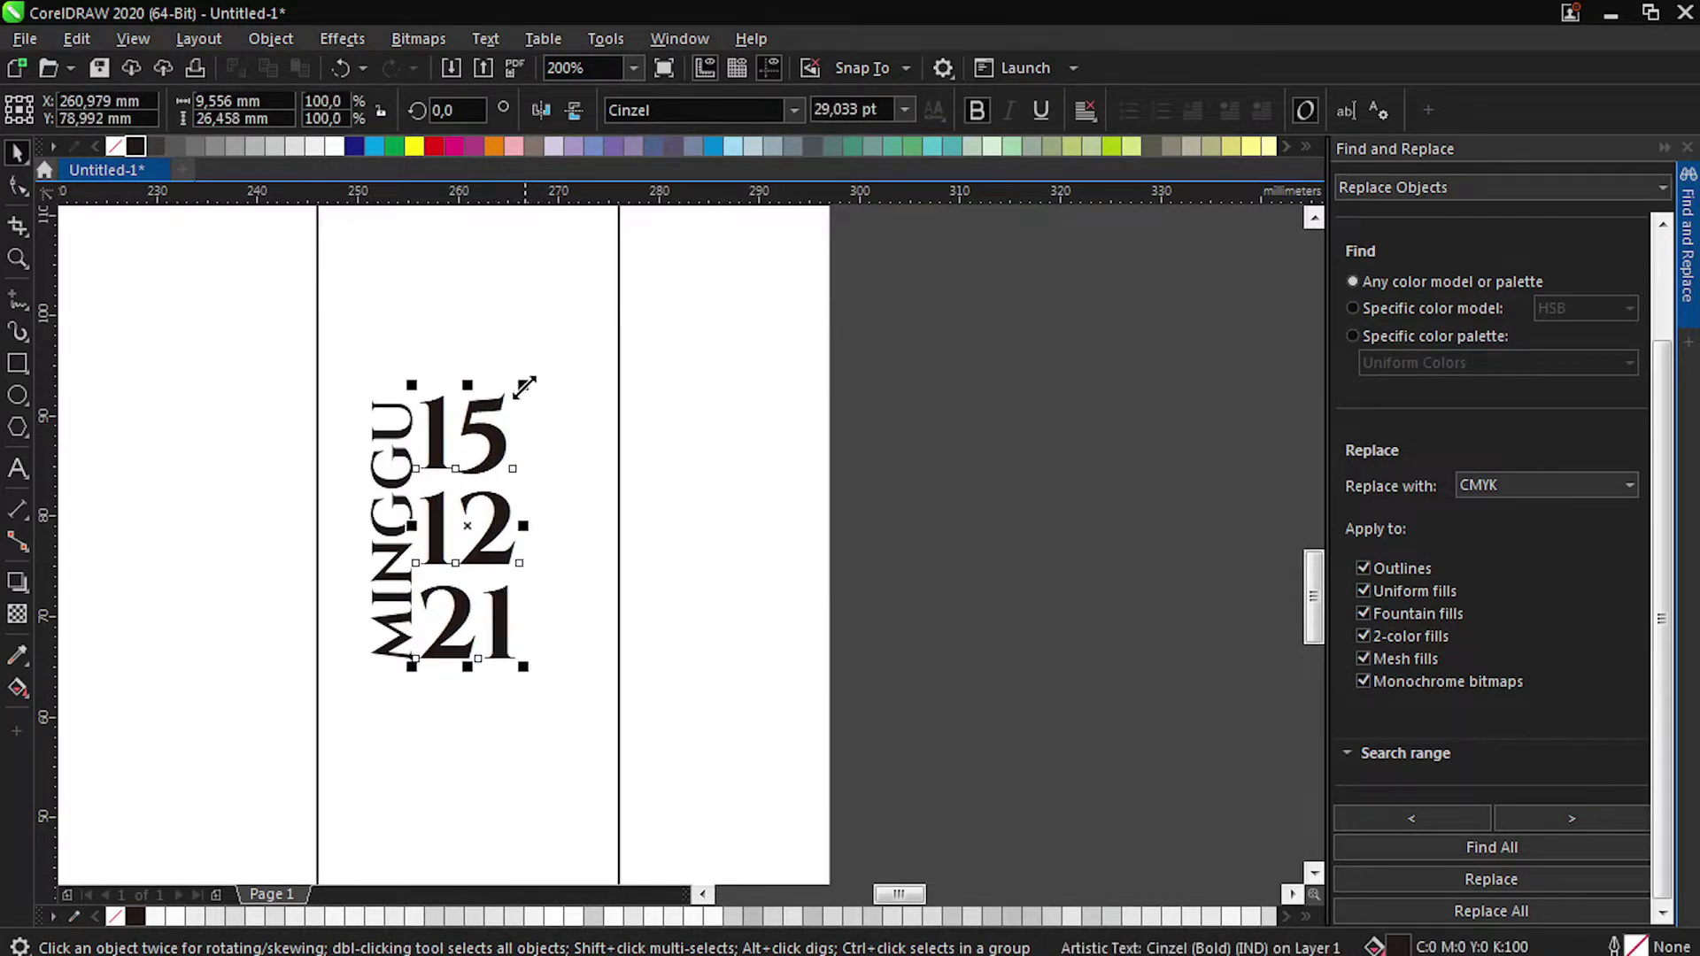
pyautogui.doubleClick(481, 565)
pyautogui.moveTo(520, 533); pyautogui.dragTo(430, 517)
pyautogui.hotkey('ctrl', 'u')
pyautogui.click(18, 164)
pyautogui.press('Right')
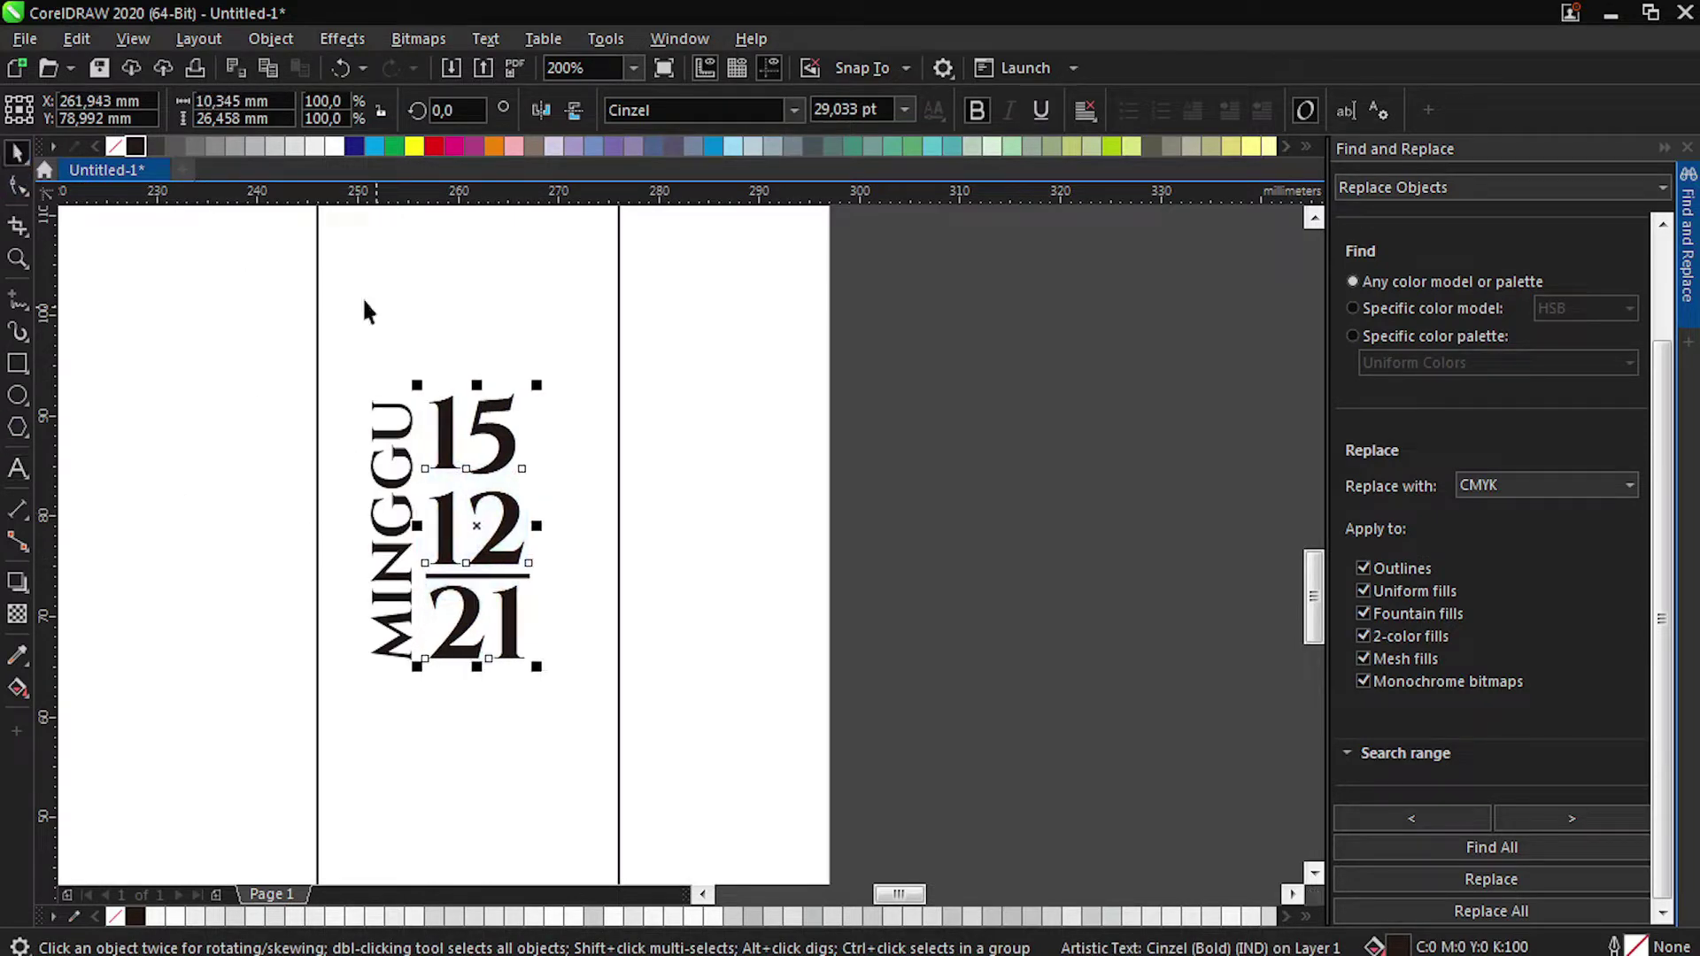
# Scale the vertical MINGGU text to about 16.3 pt so its length matches the stacked date's height.
pyautogui.click(412, 427)
pyautogui.scroll(1, 419, 391)
pyautogui.click(405, 376)
pyautogui.click(387, 422)
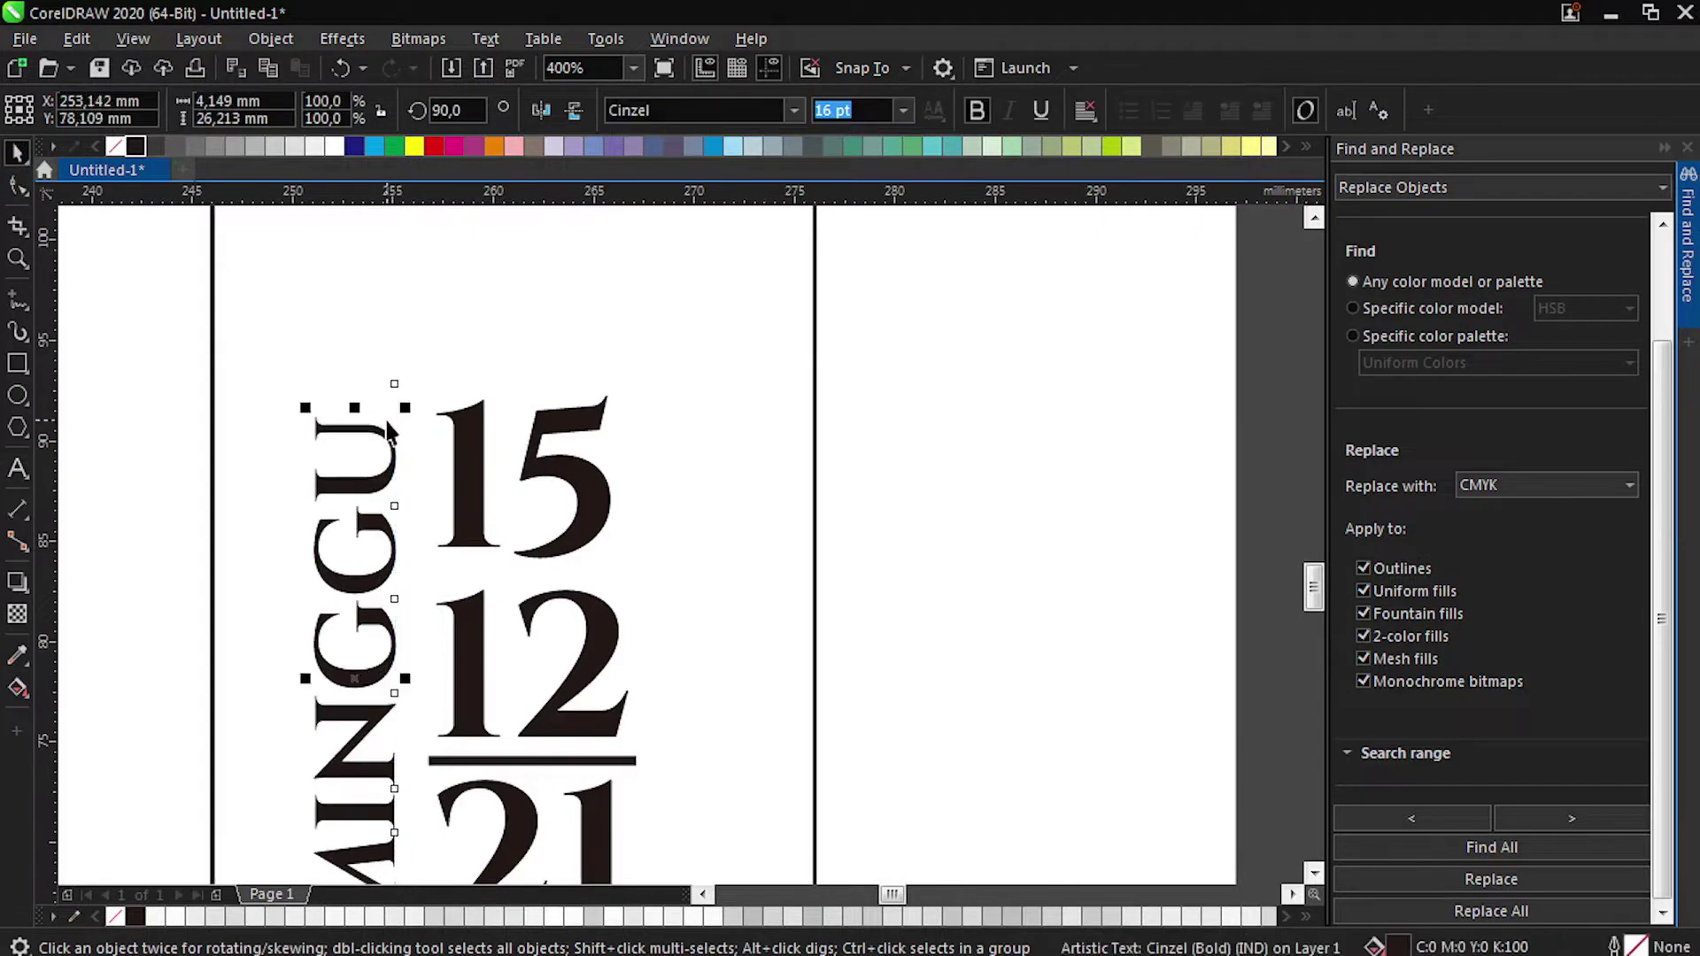
pyautogui.moveTo(410, 400); pyautogui.dragTo(473, 394)
# Enlarge MINGGU and the stacked date together to about 22.2 × 37.8 mm, filling the strip's width, and shift them down slightly.
pyautogui.scroll(-2, 532, 416)
pyautogui.scroll(-1, 554, 414)
pyautogui.moveTo(761, 352); pyautogui.dragTo(372, 588)
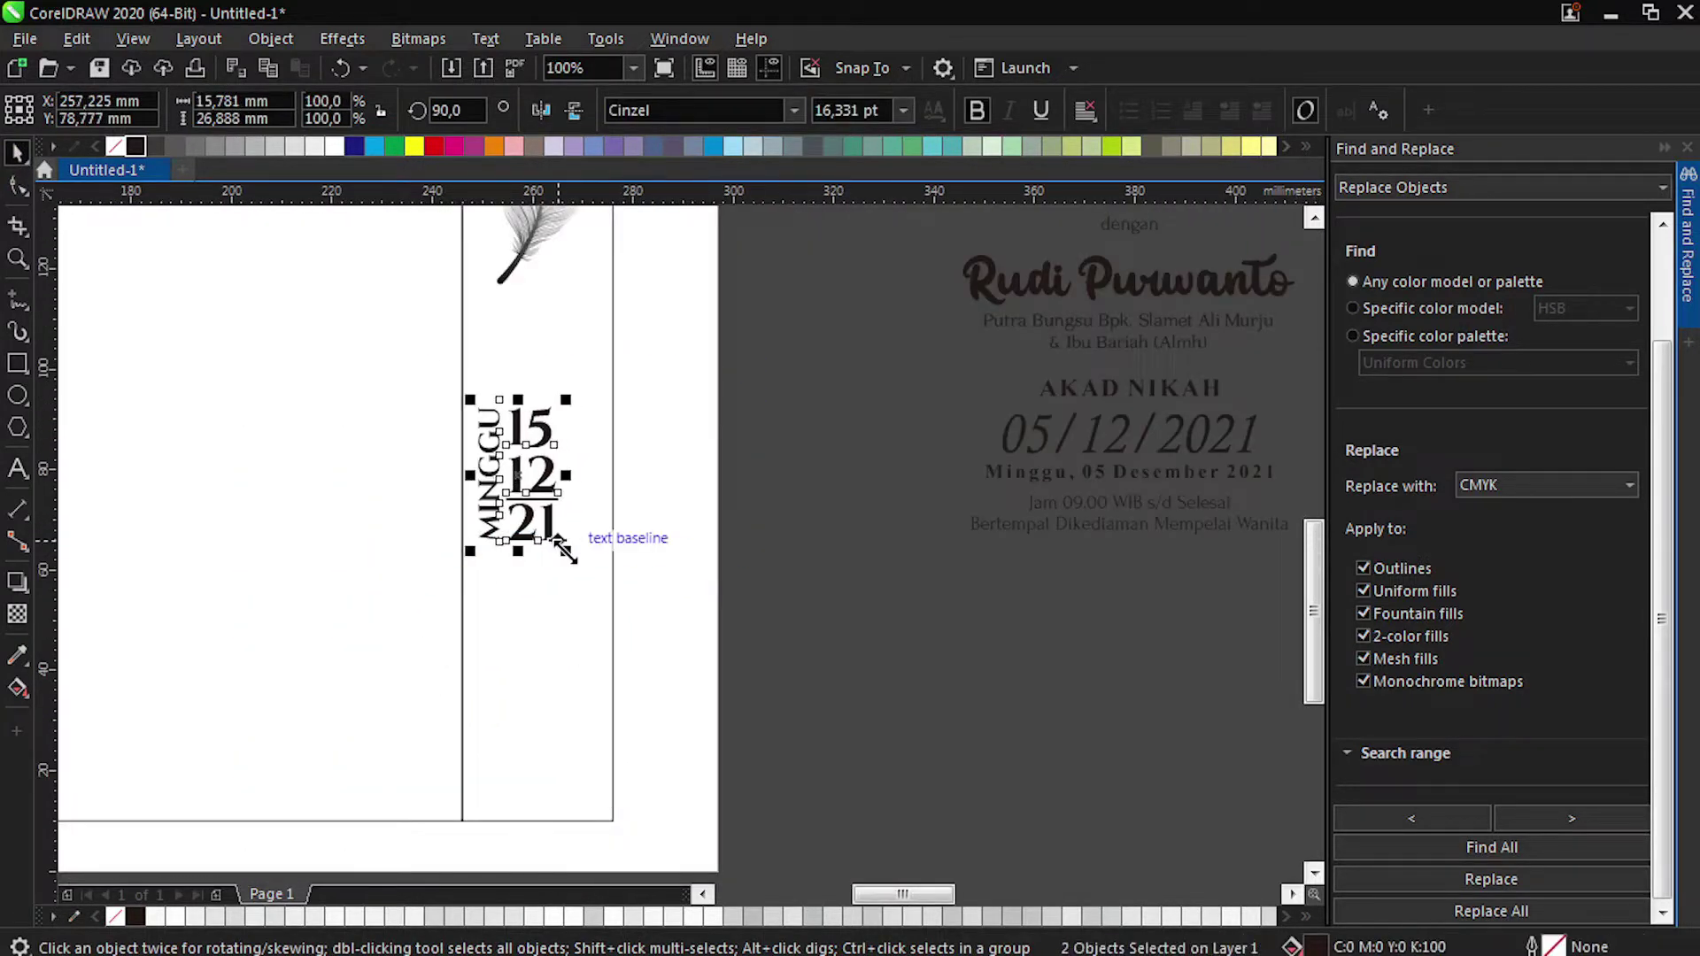
pyautogui.moveTo(565, 548); pyautogui.dragTo(553, 611)
pyautogui.press('Down')
pyautogui.press('Down')
pyautogui.scroll(-1, 534, 611)
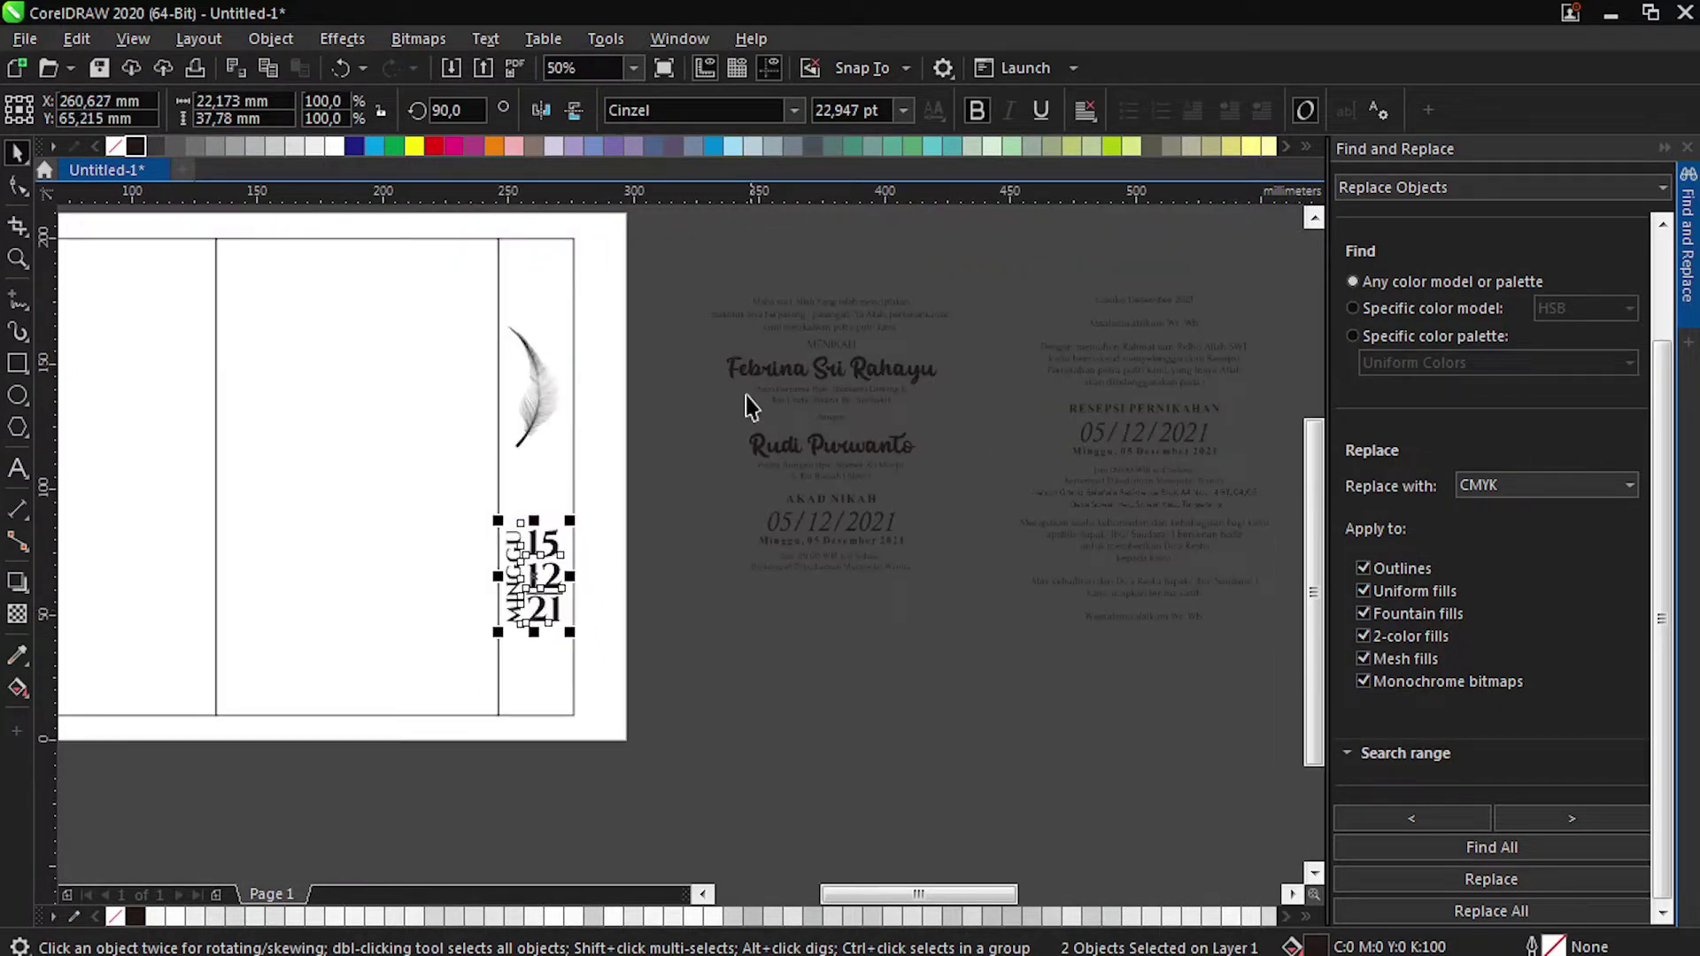
# Copy the bride's name text from the invitation wording to below the date and replace it with the initials FR.
pyautogui.moveTo(757, 371); pyautogui.dragTo(528, 672)
pyautogui.rightClick(528, 672)
pyautogui.doubleClick(528, 672)
pyautogui.scroll(1, 527, 671)
pyautogui.hotkey('ctrl', 'a')
pyautogui.write('fr')
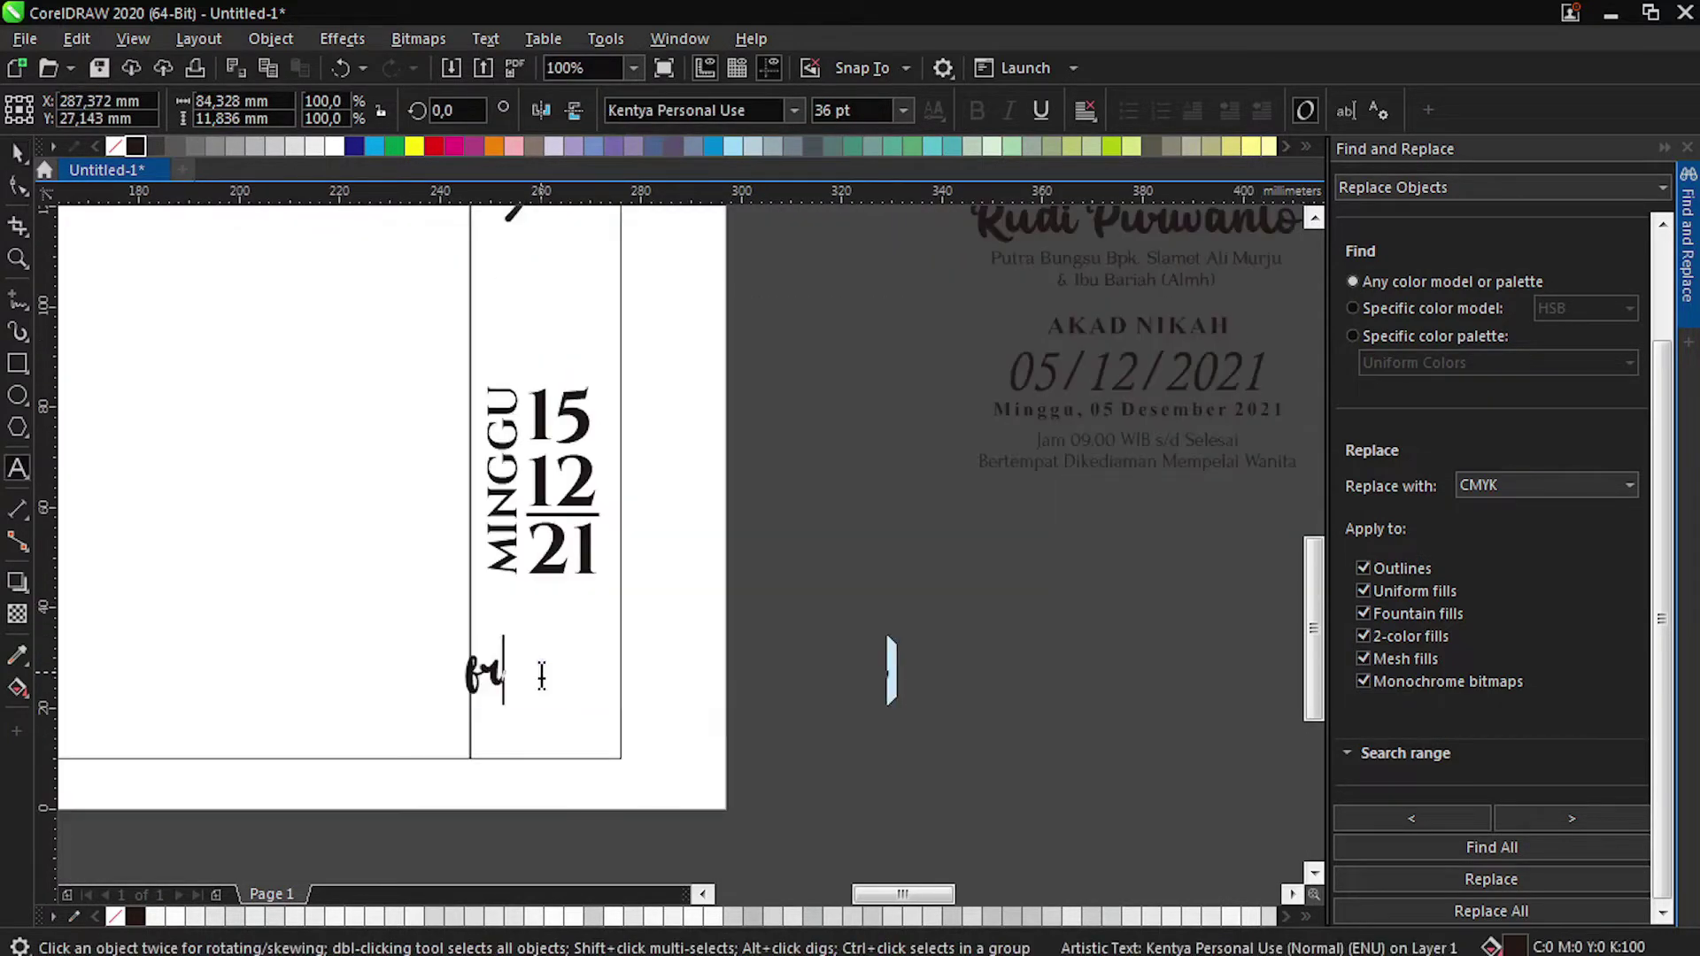
pyautogui.press('BackSpace')
pyautogui.press('BackSpace')
pyautogui.write('FR')
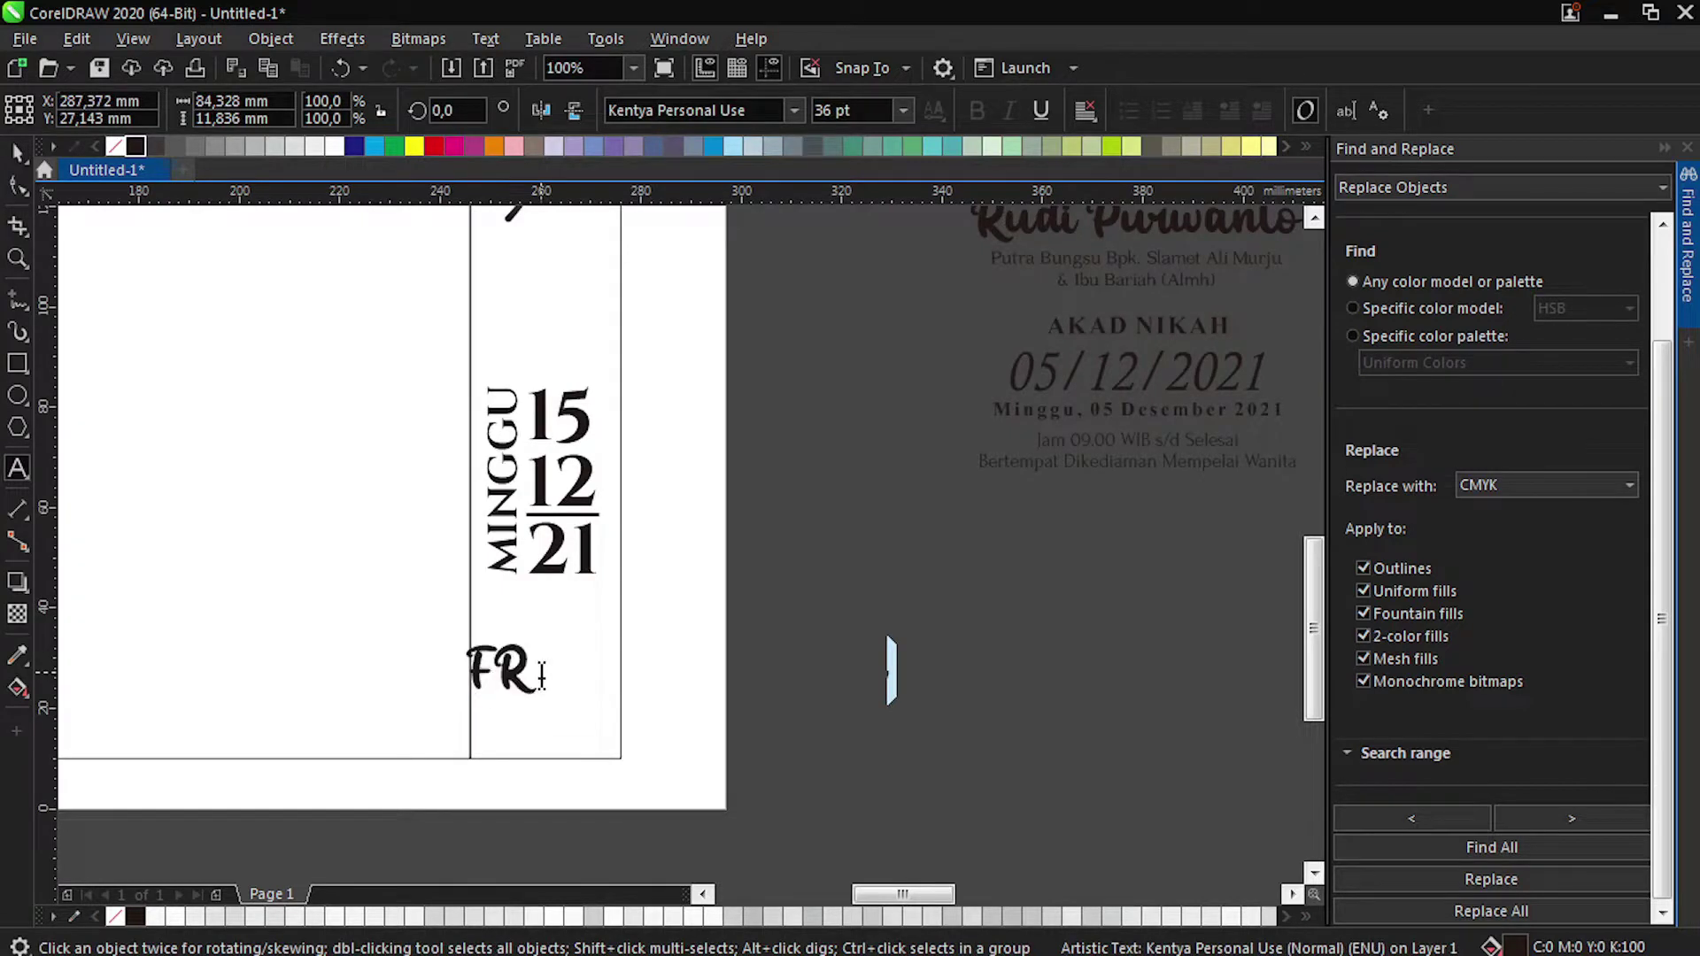
pyautogui.hotkey('ctrl', 'space')
# Break the FR initials into overlapping separate letters and enlarge them to about 64 pt, about 23 × 20 mm overall.
pyautogui.hotkey('ctrl', 'k')
pyautogui.scroll(1, 511, 661)
pyautogui.moveTo(521, 679); pyautogui.dragTo(577, 744)
pyautogui.keyDown('shift'); pyautogui.click(439, 679); pyautogui.keyUp('shift')
pyautogui.scroll(-1, 461, 673)
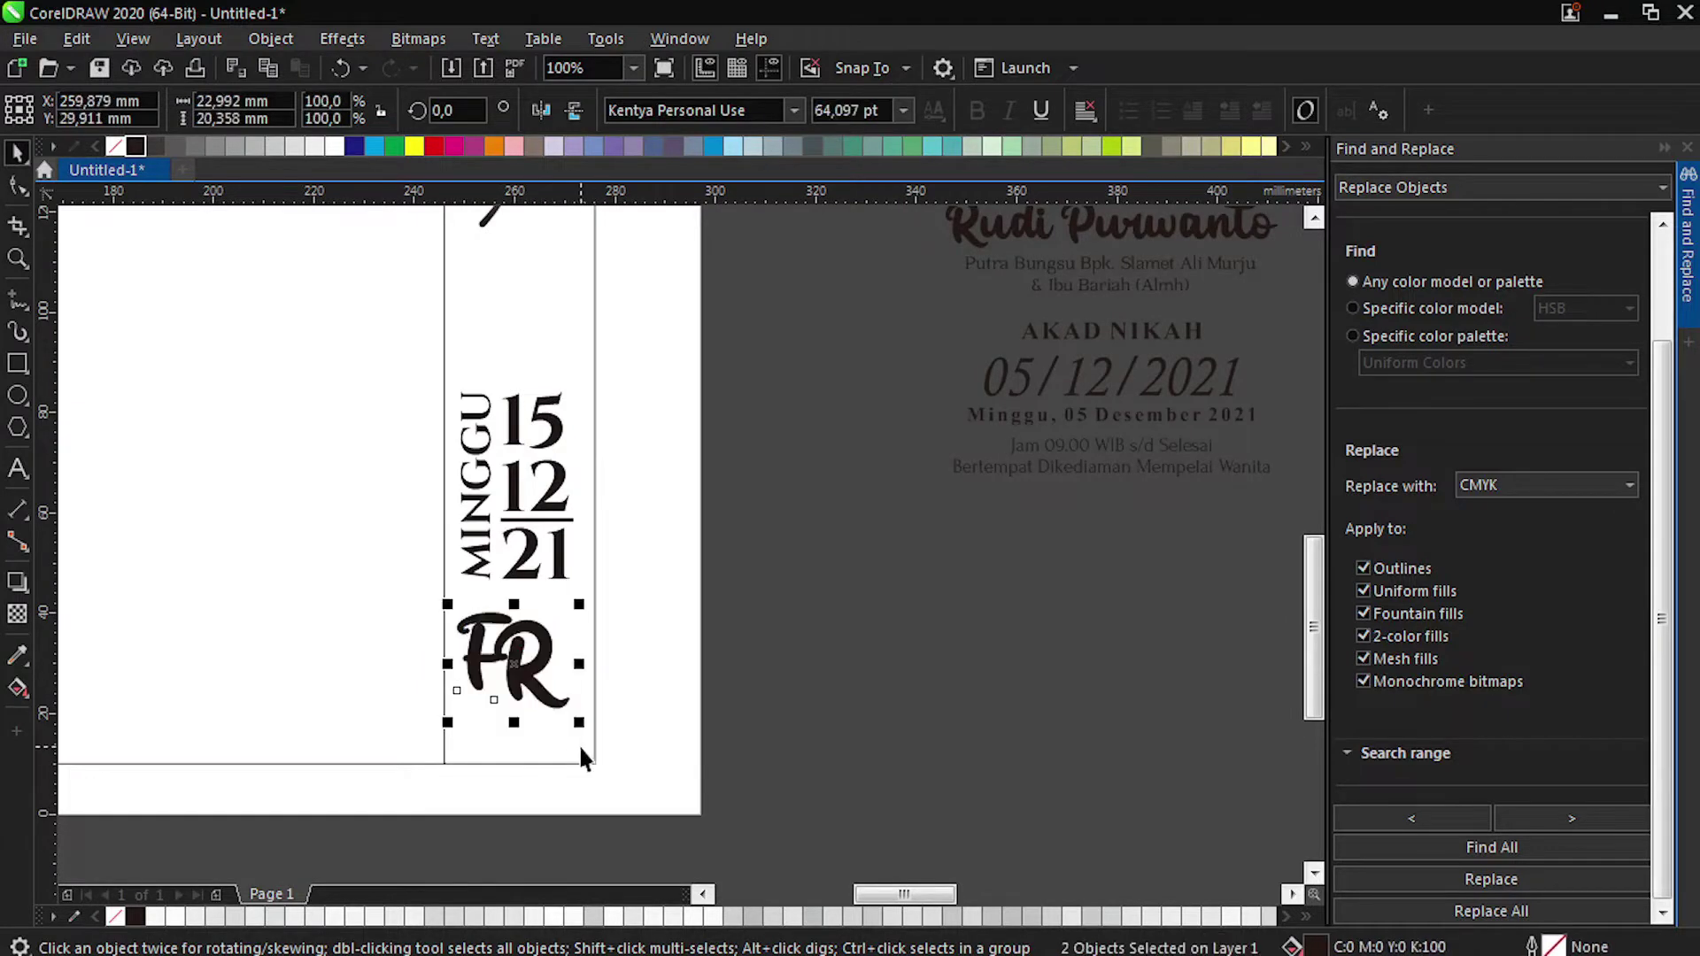
# Move the feather down to just above the date and nudge it slightly left within the strip.
pyautogui.scroll(-2, 571, 700)
pyautogui.moveTo(535, 403); pyautogui.dragTo(540, 473)
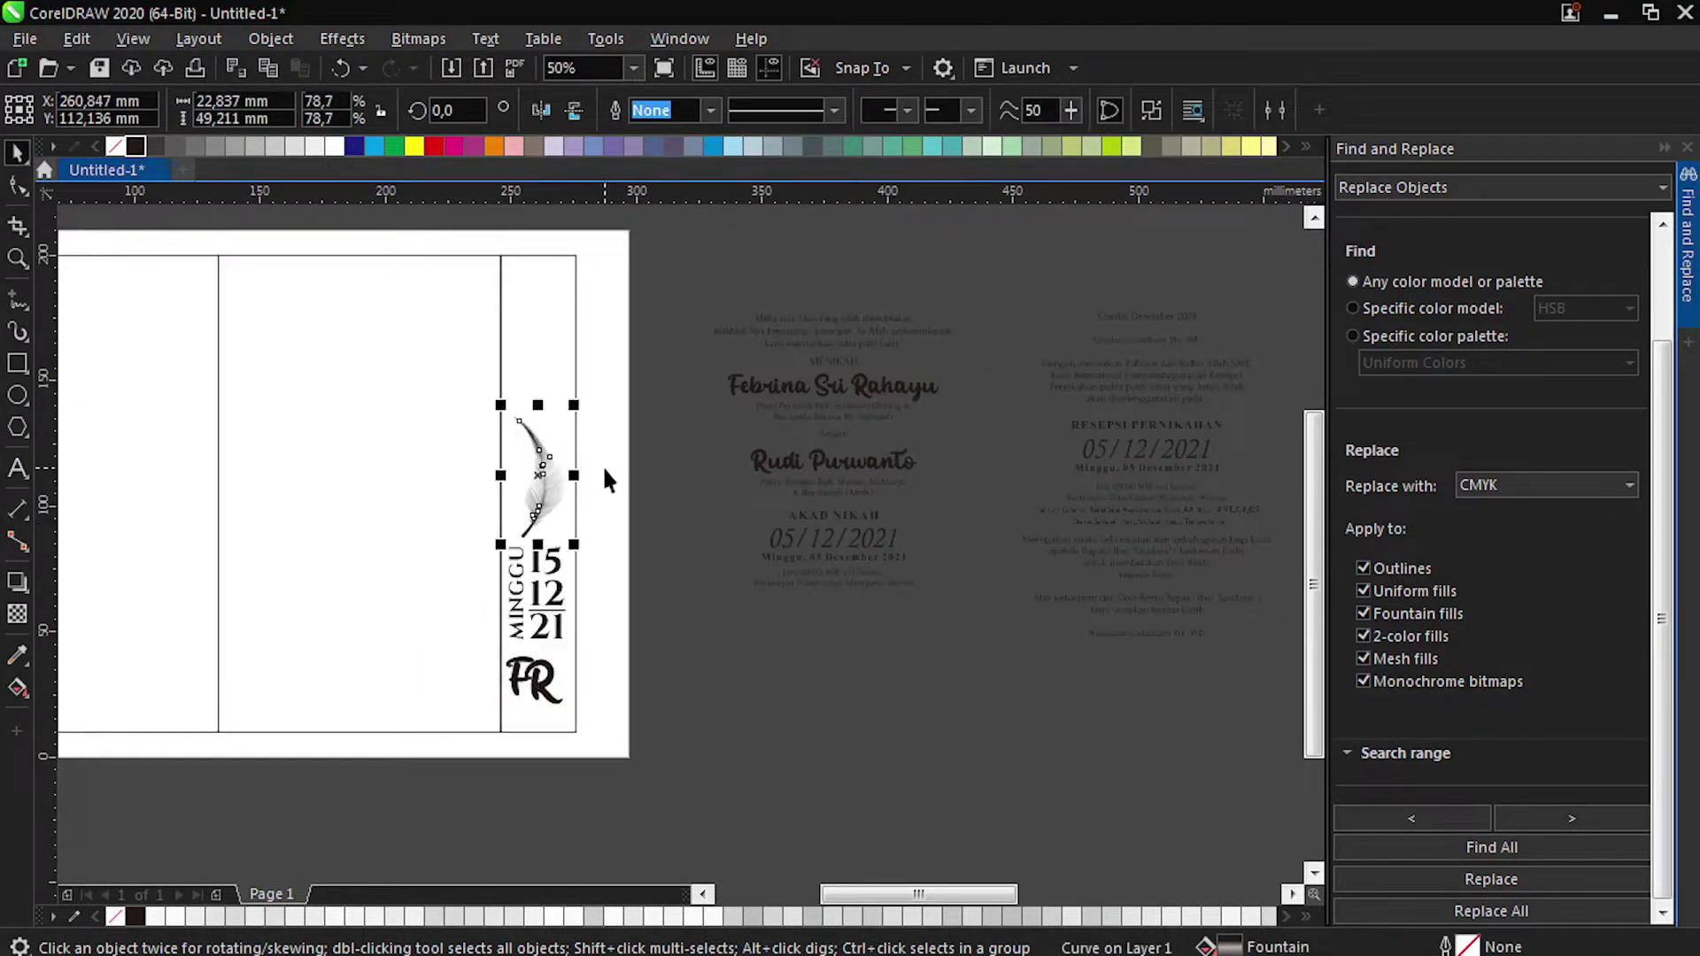
pyautogui.click(649, 515)
pyautogui.click(544, 478)
pyautogui.press('Left')
pyautogui.click(639, 489)
pyautogui.scroll(-1, 599, 497)
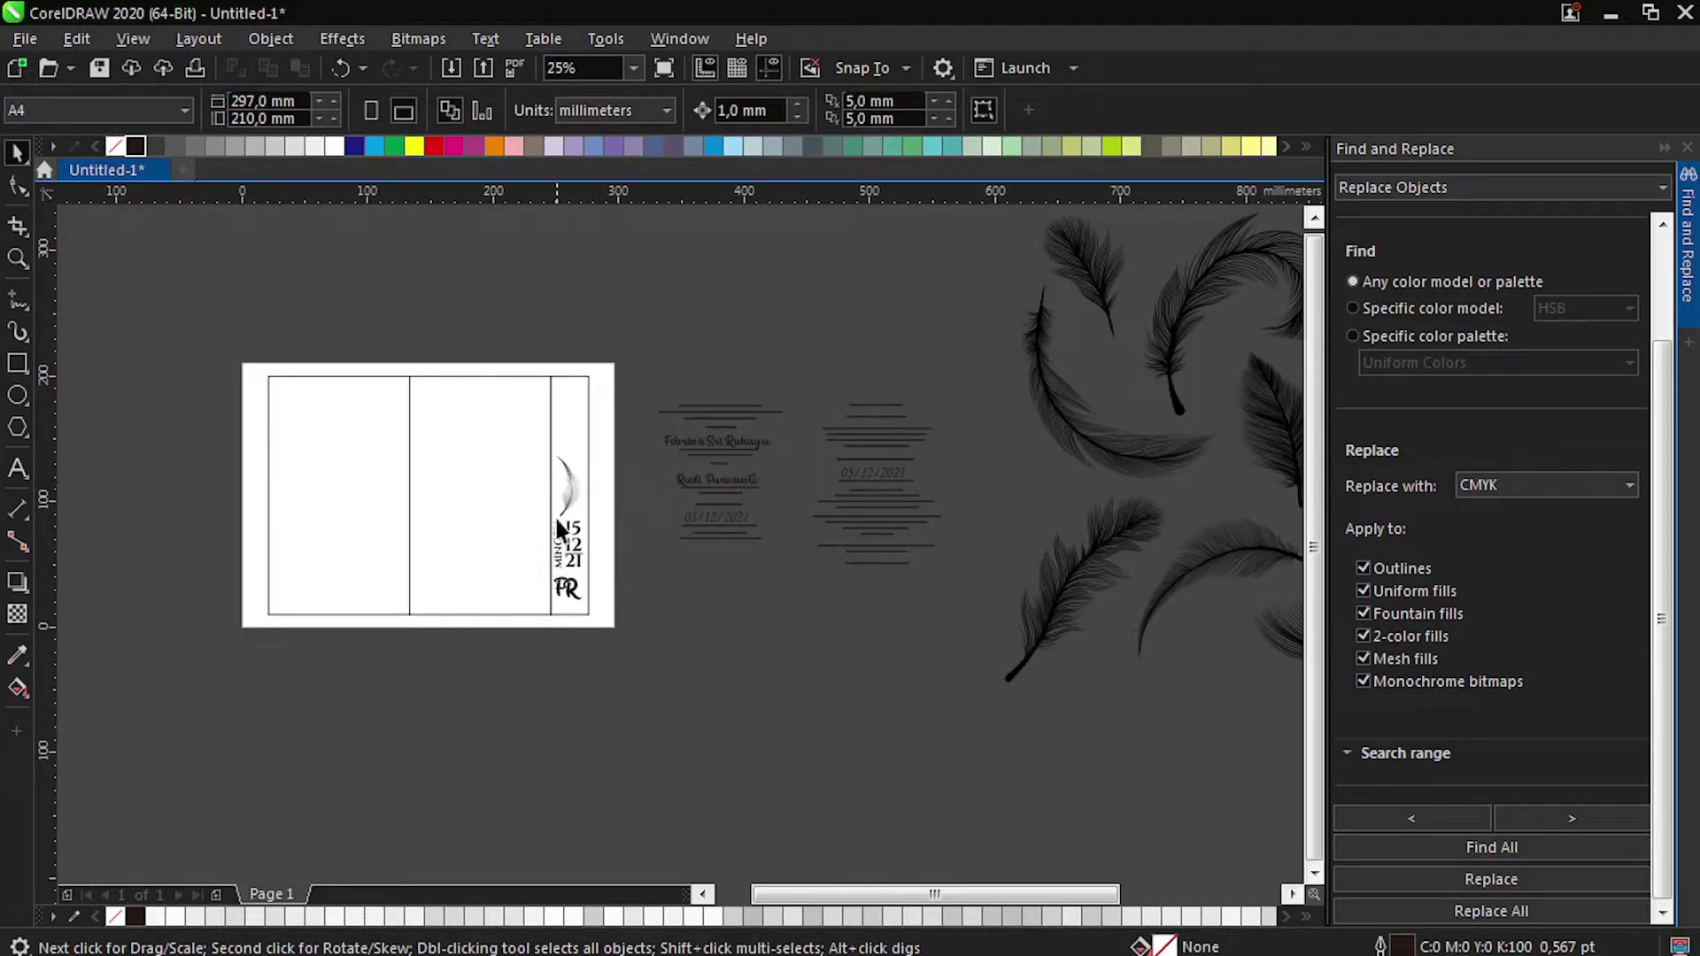
# Switch to the file browser and look through the pink-feather-background and colorful-feather-element-vector-set folders in FREEPIK for artwork.
pyautogui.hotkey('ctrl', 'i')
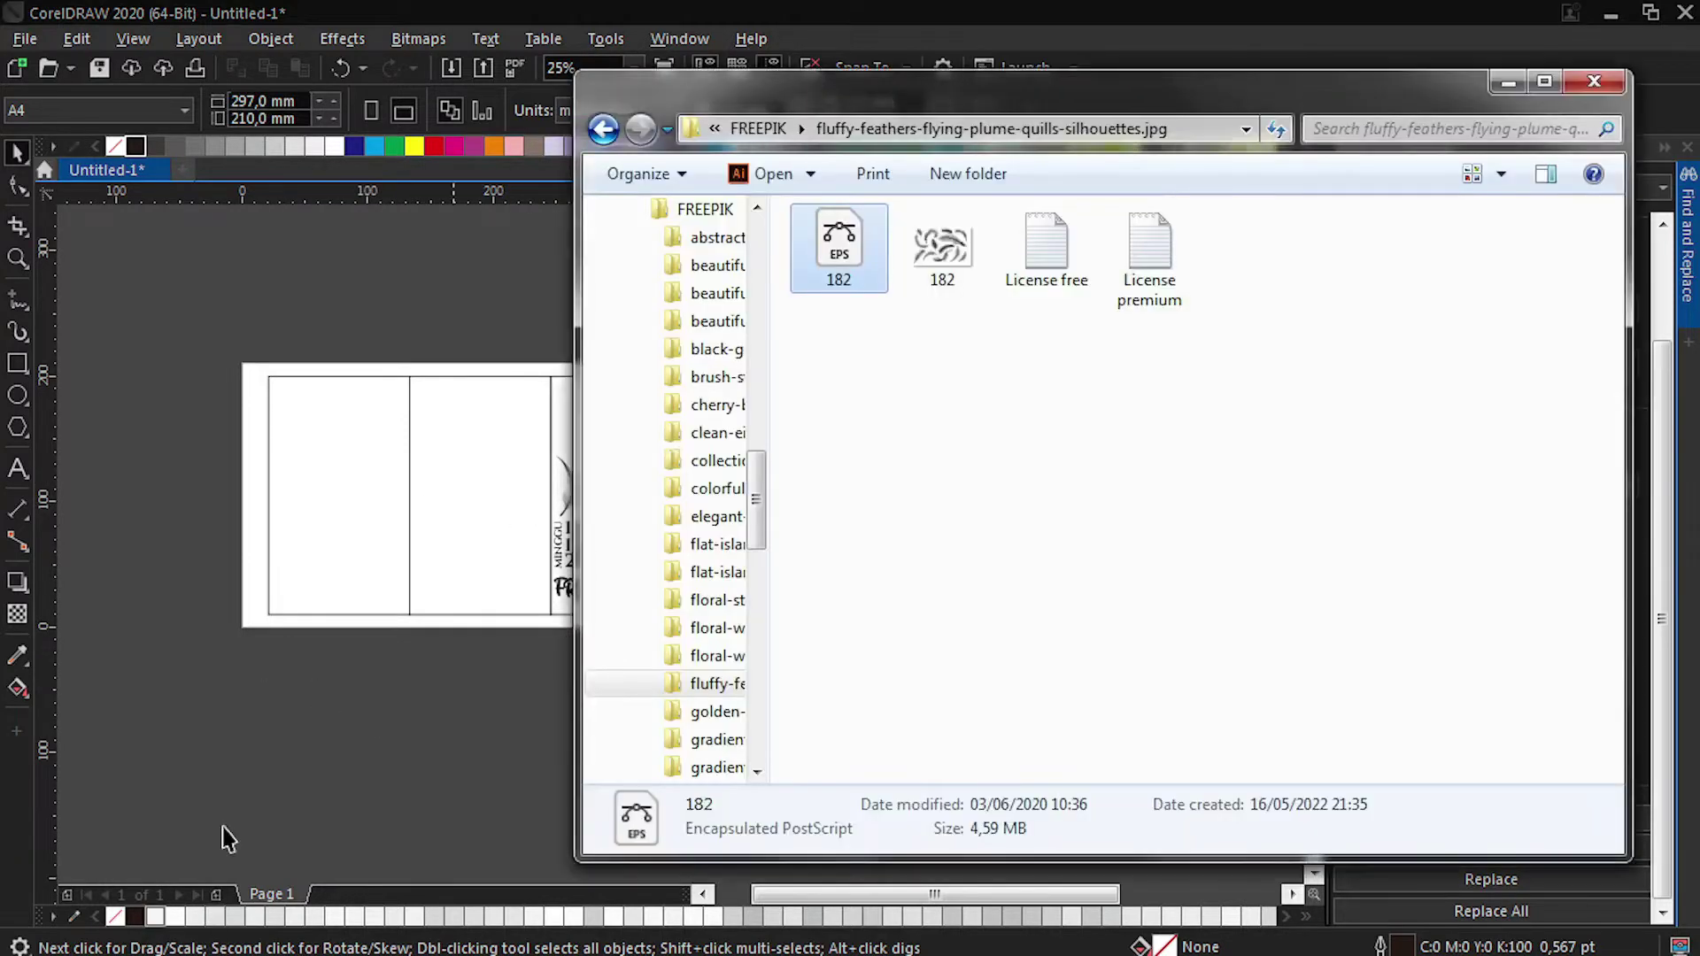
pyautogui.click(604, 130)
pyautogui.click(893, 518)
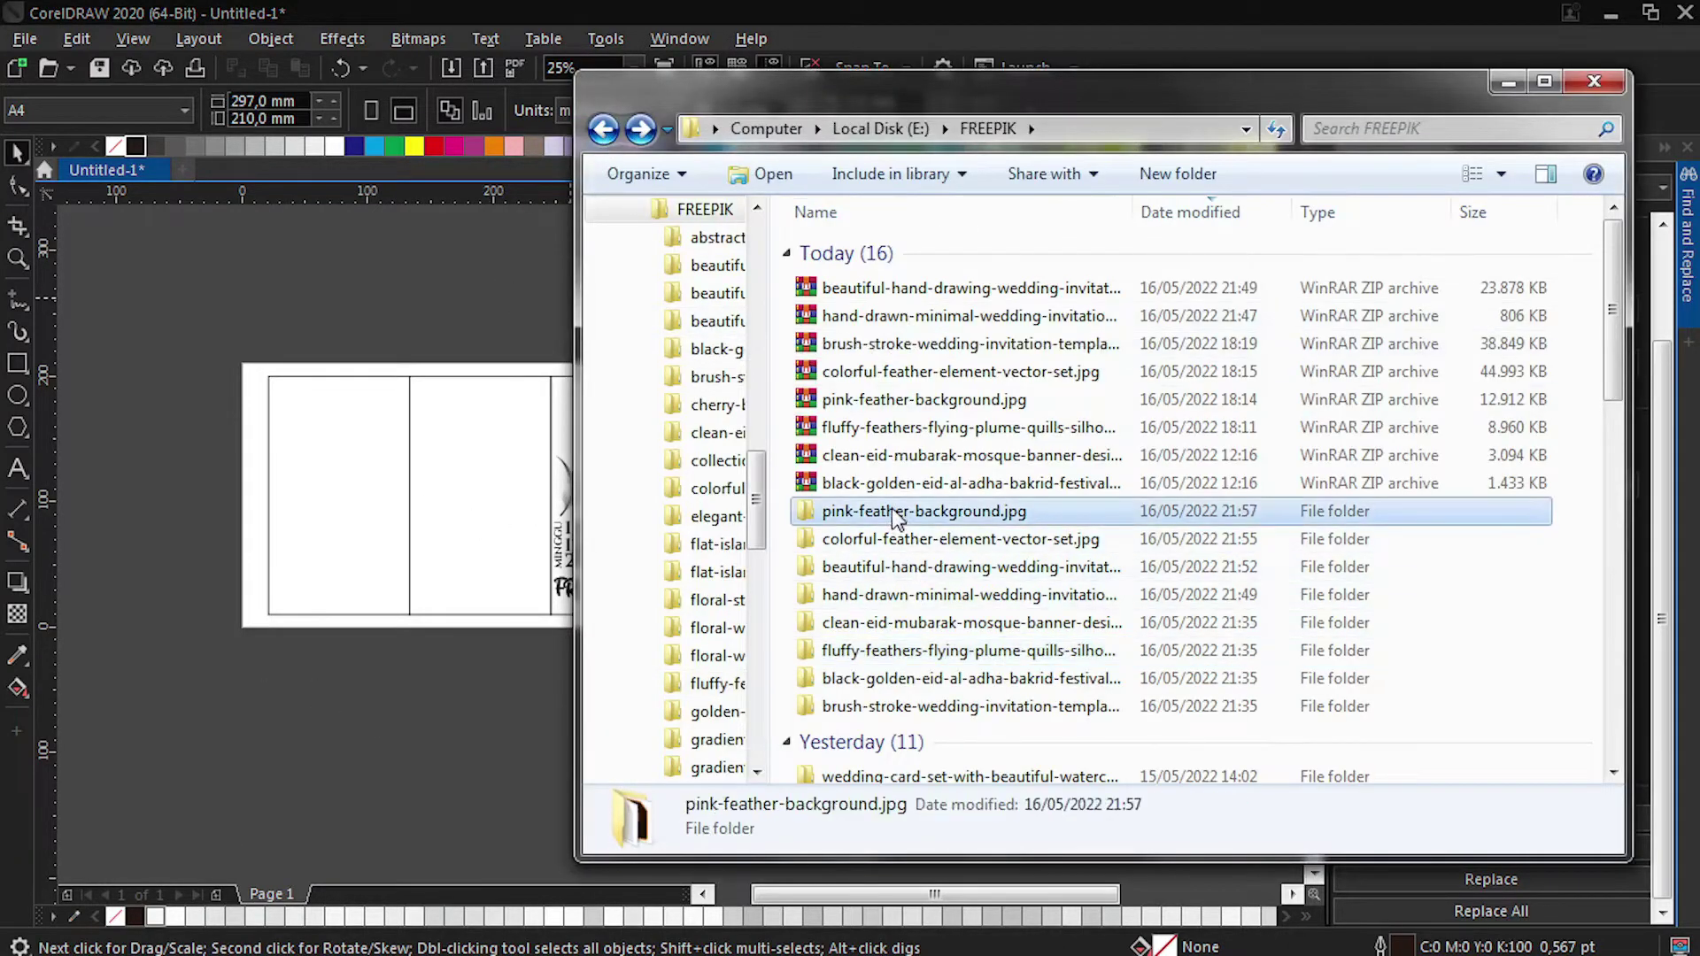
pyautogui.doubleClick(893, 523)
pyautogui.press('BackSpace')
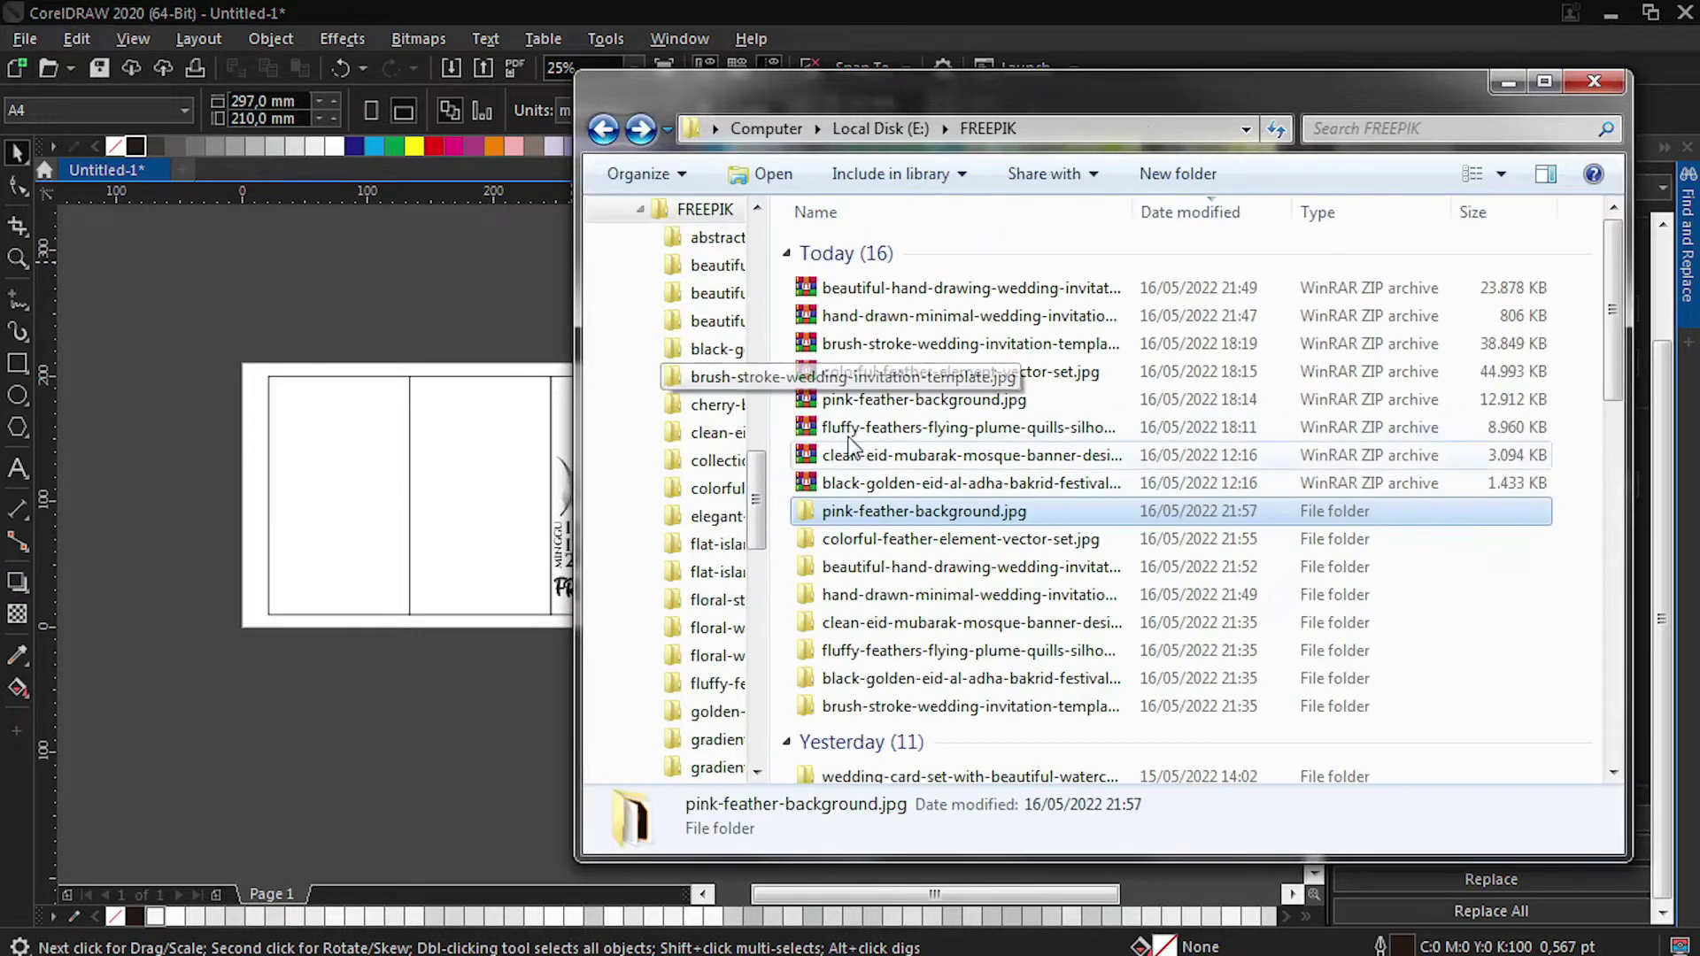
pyautogui.click(921, 540)
pyautogui.click(921, 567)
pyautogui.doubleClick(889, 539)
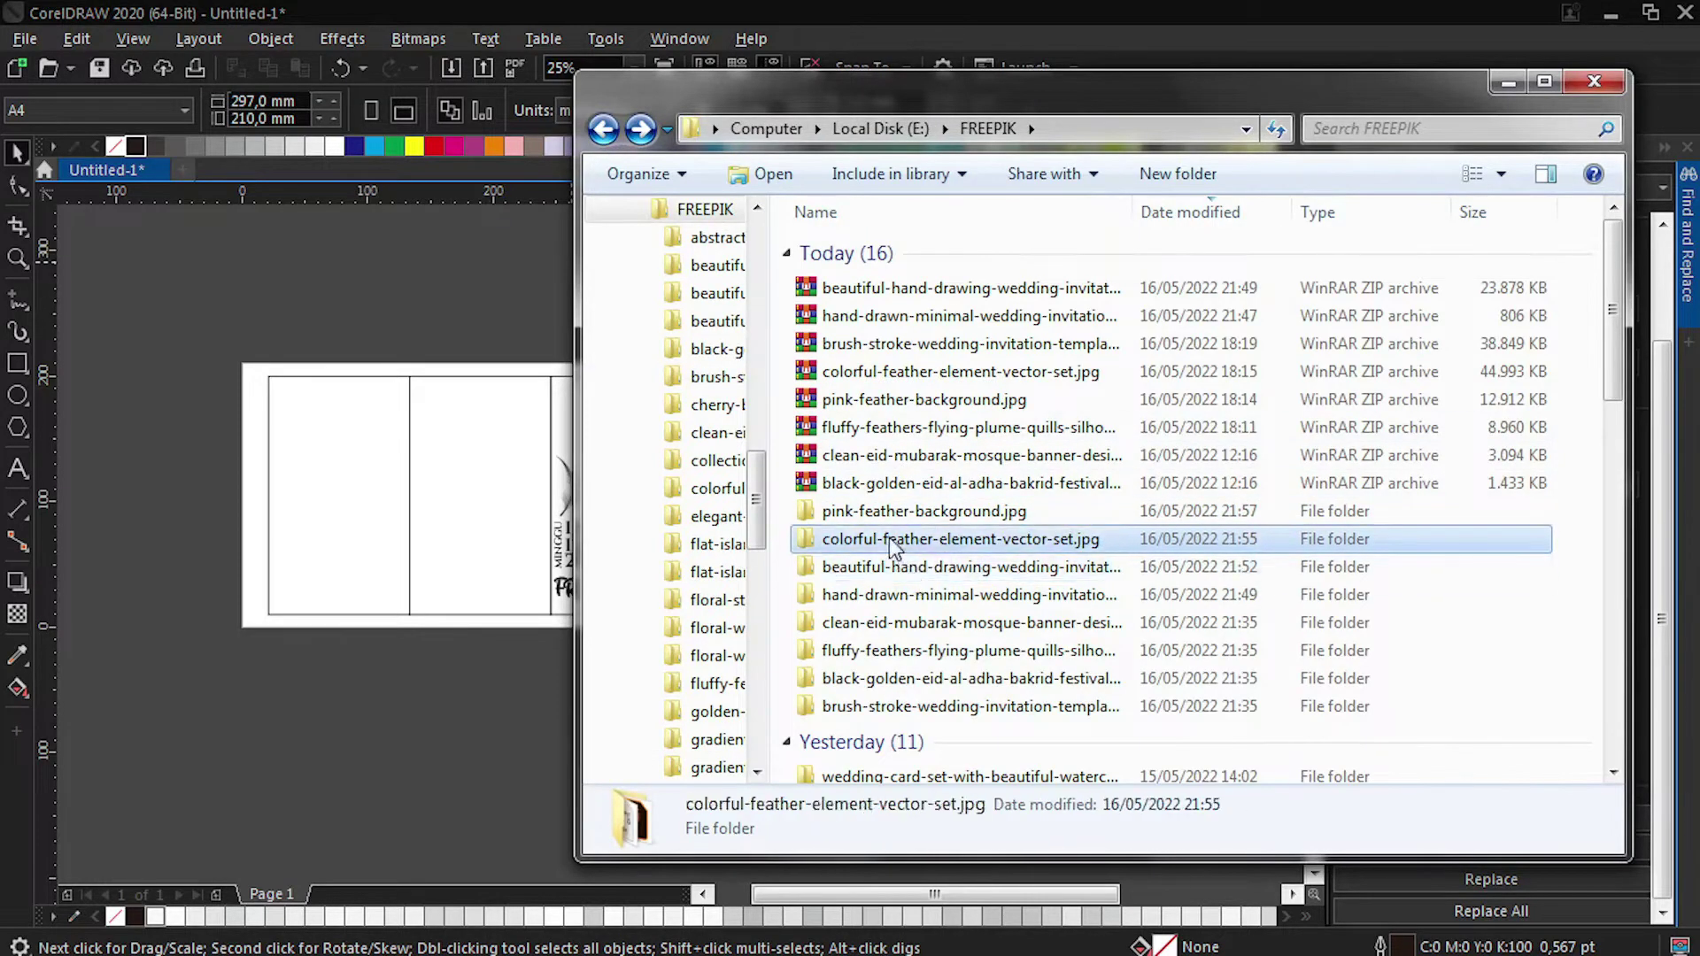
pyautogui.press('BackSpace')
# Import the Illustrator file 1955 from the beautiful-hand-drawing-wedding-invitation folder into the CorelDRAW document.
pyautogui.doubleClick(885, 569)
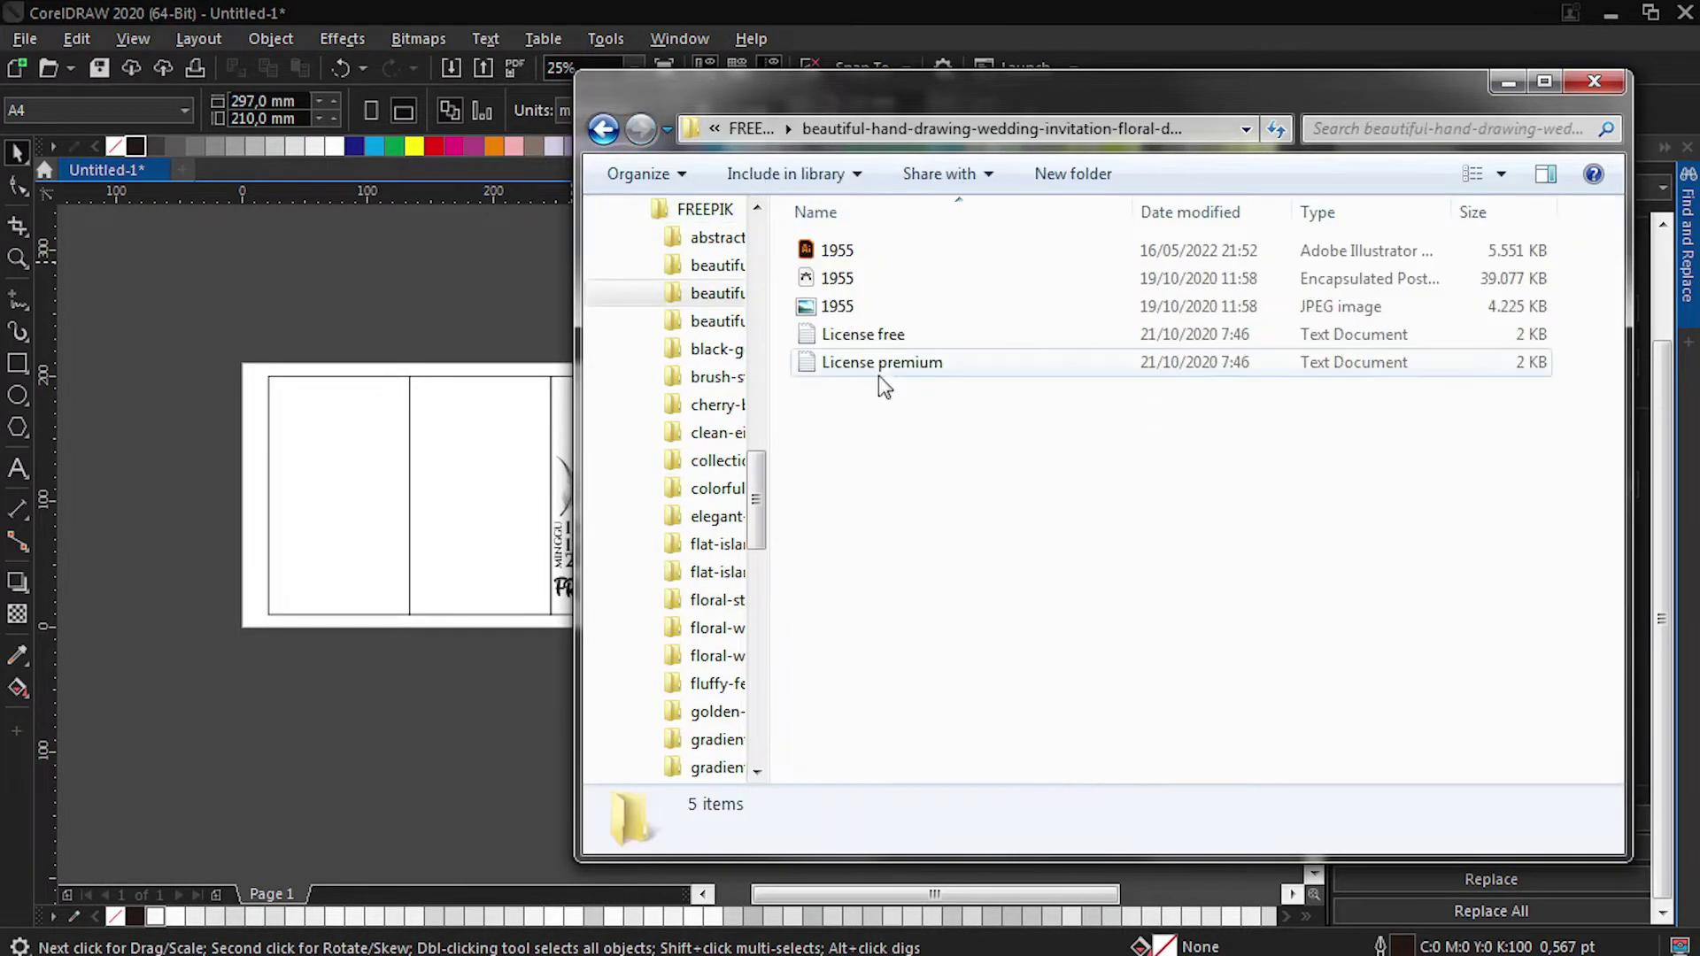
pyautogui.click(1501, 174)
pyautogui.click(1590, 115)
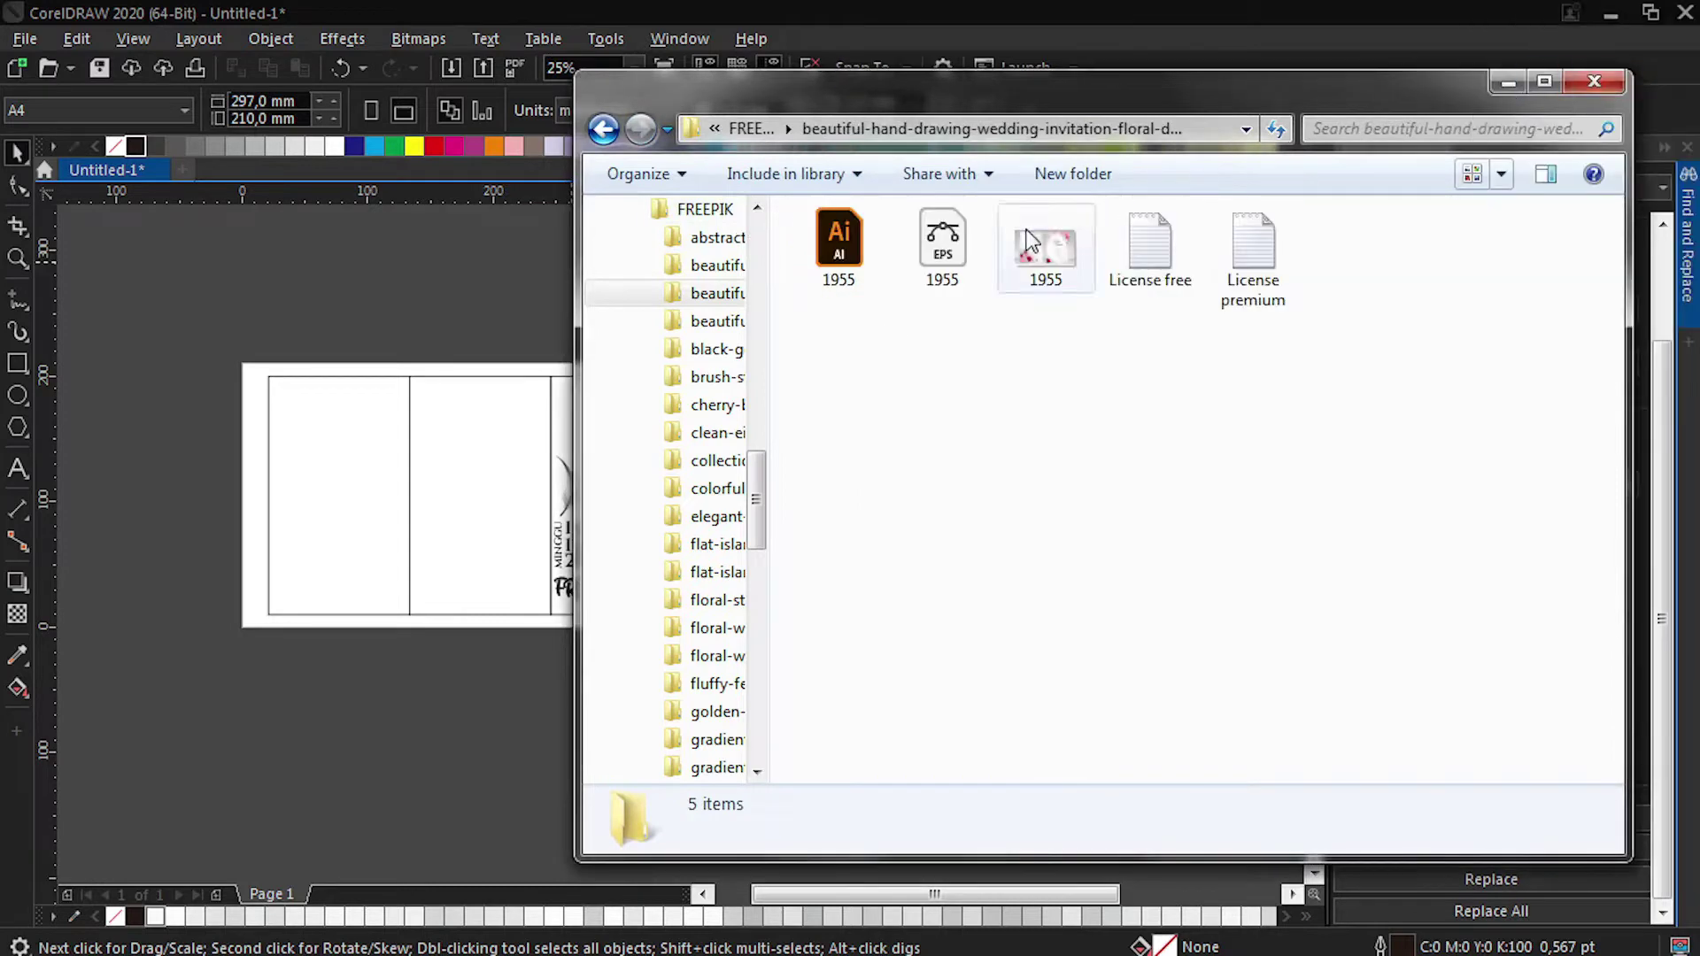
pyautogui.moveTo(839, 244); pyautogui.dragTo(266, 726)
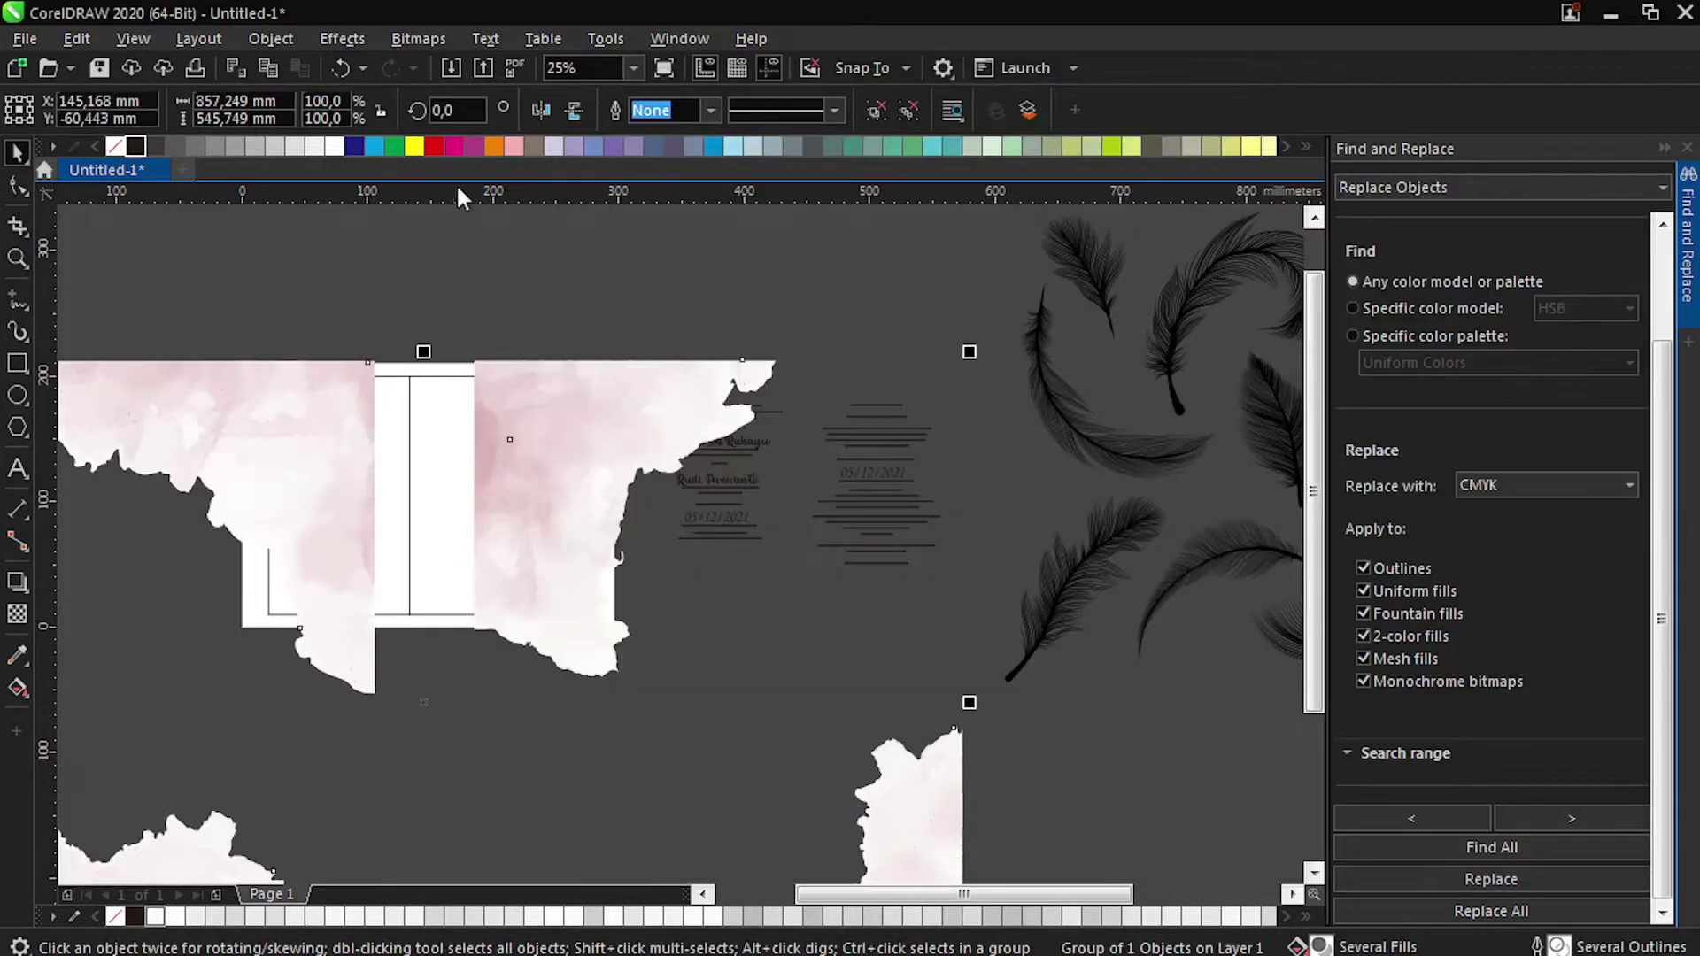
pyautogui.doubleClick(280, 119)
pyautogui.write('190')
pyautogui.press('Return')
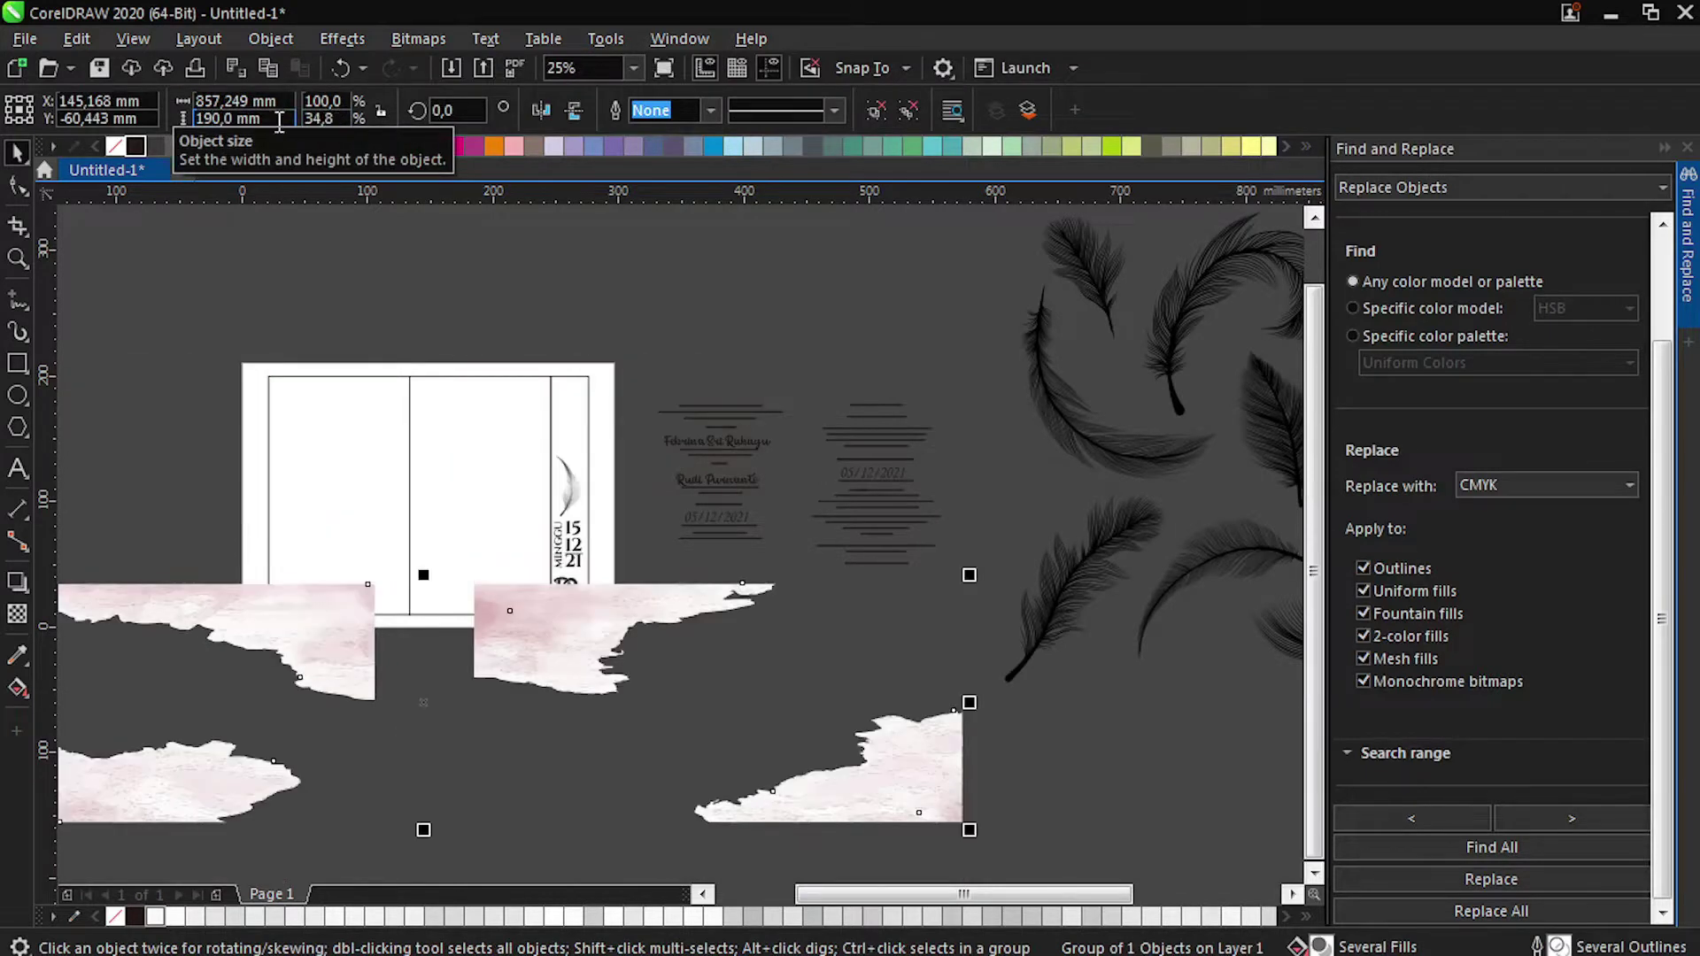
pyautogui.hotkey('ctrl', 'z')
# Scale the watercolour artwork proportionally to a height of 190 mm and place it over the invitation's two panels.
pyautogui.click(381, 110)
pyautogui.doubleClick(263, 122)
pyautogui.write('190')
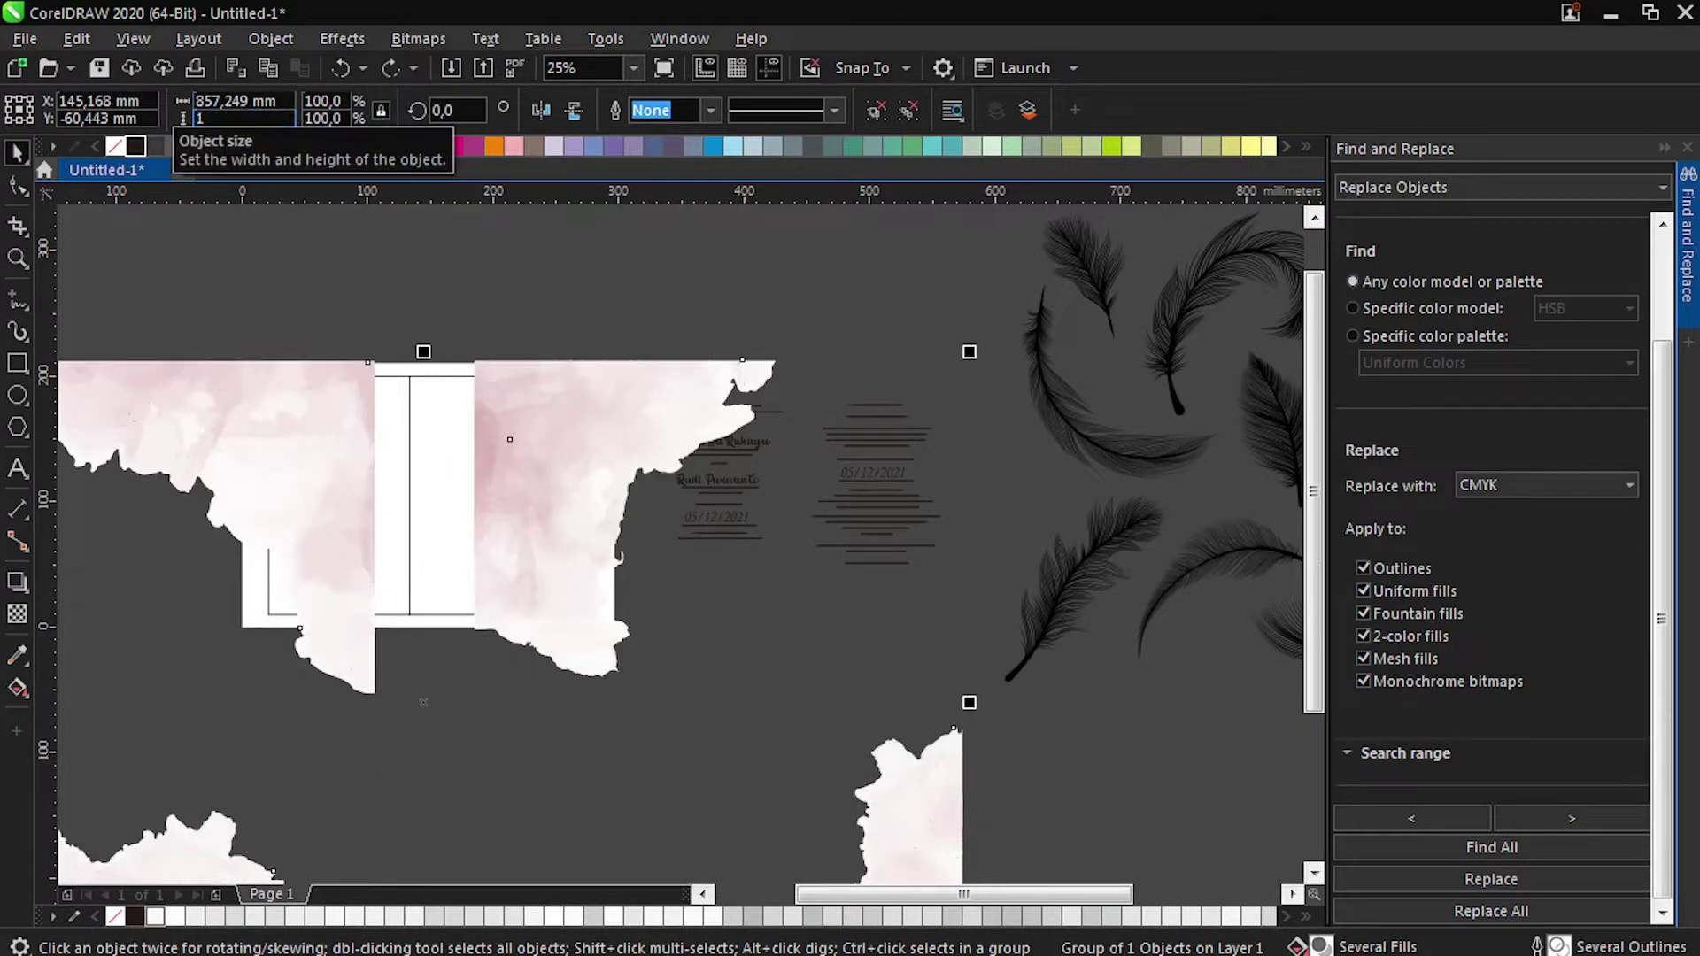
pyautogui.press('Return')
pyautogui.moveTo(477, 612); pyautogui.dragTo(383, 403)
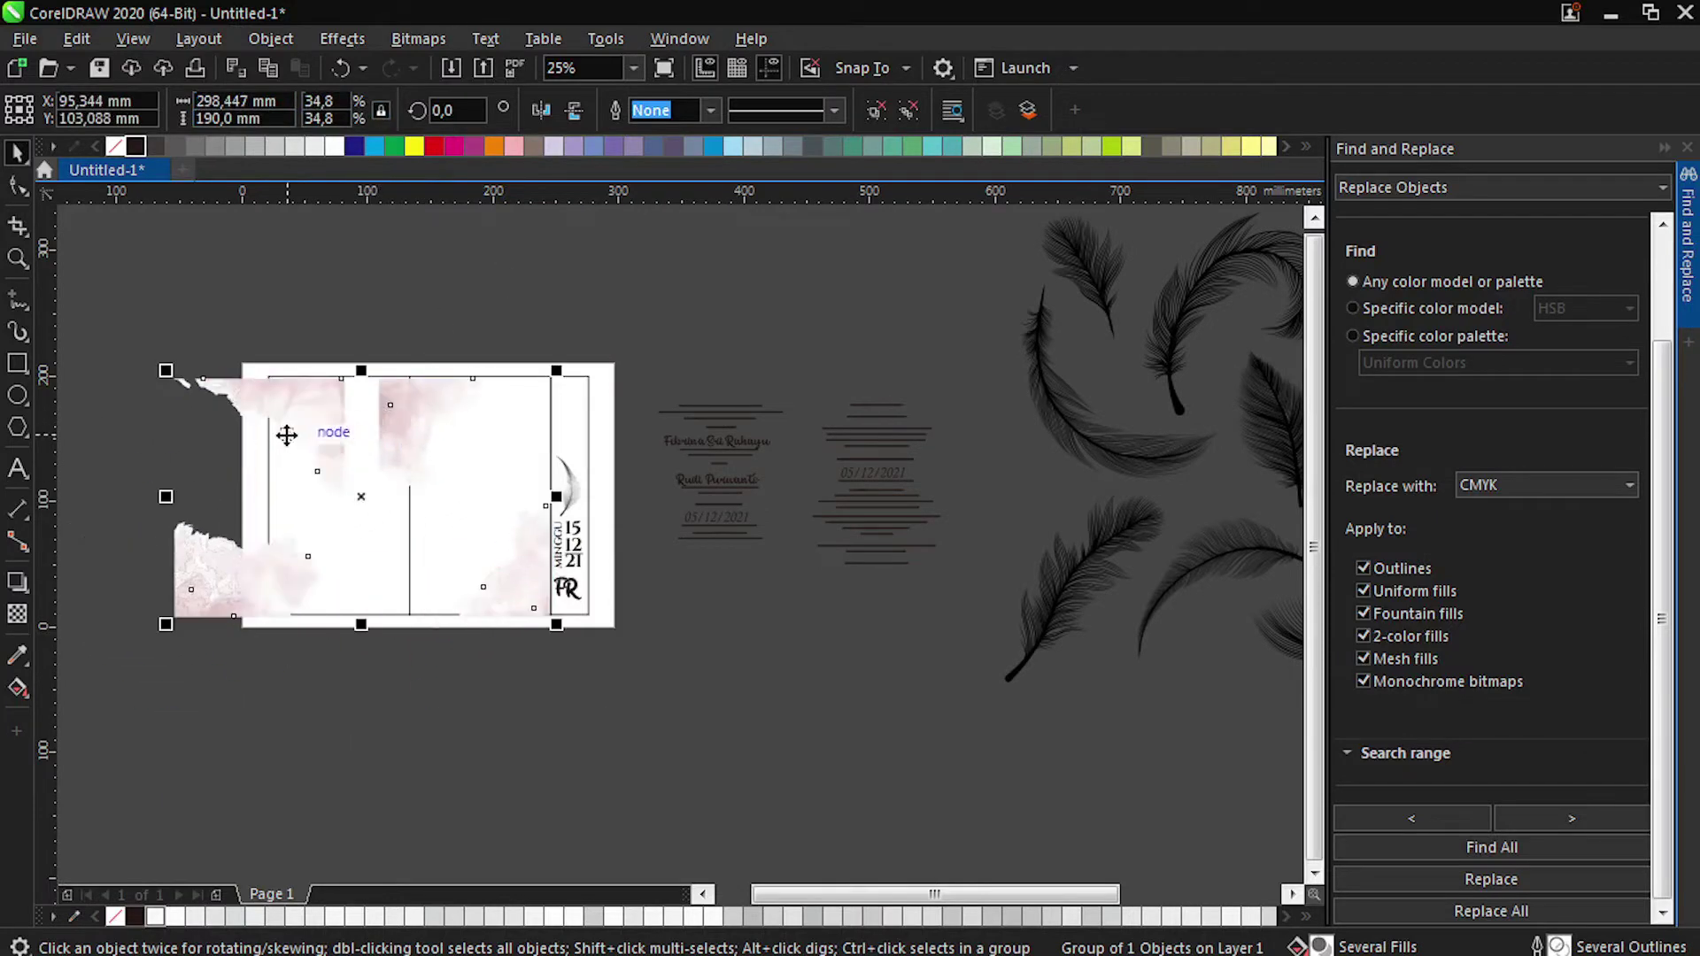
pyautogui.scroll(1, 493, 398)
pyautogui.scroll(-1, 496, 410)
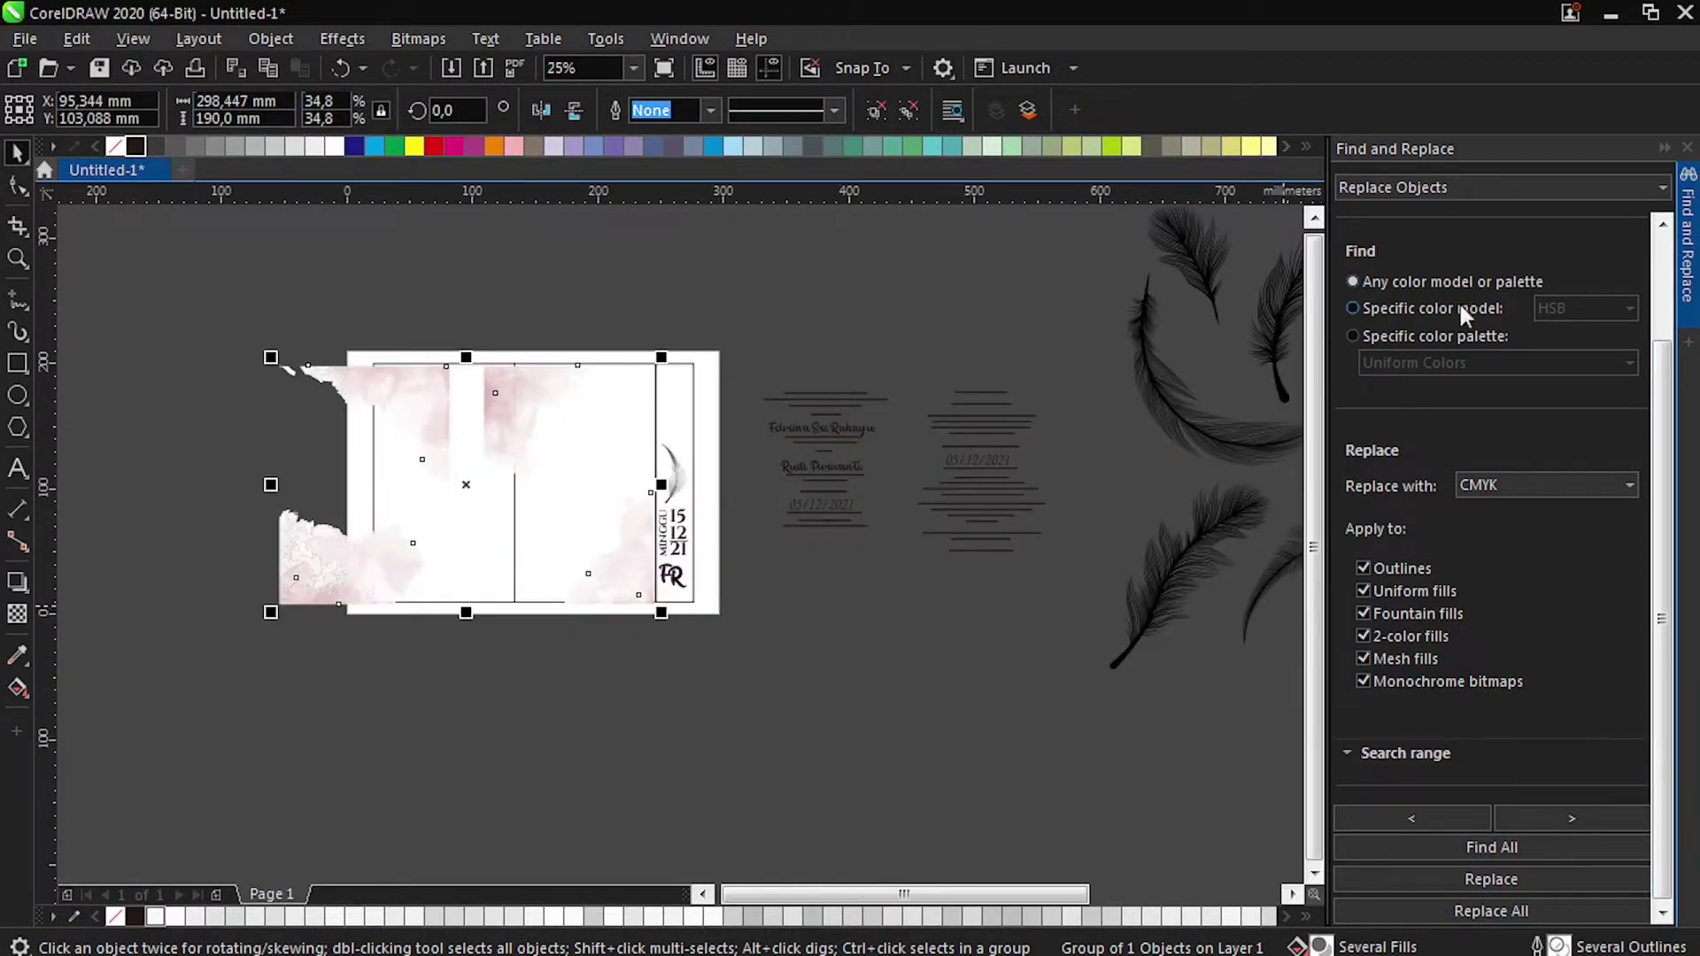
# Replace all colours in the document with the Grayscale model, continuing the search from the beginning of the page.
pyautogui.click(1393, 187)
pyautogui.click(1411, 235)
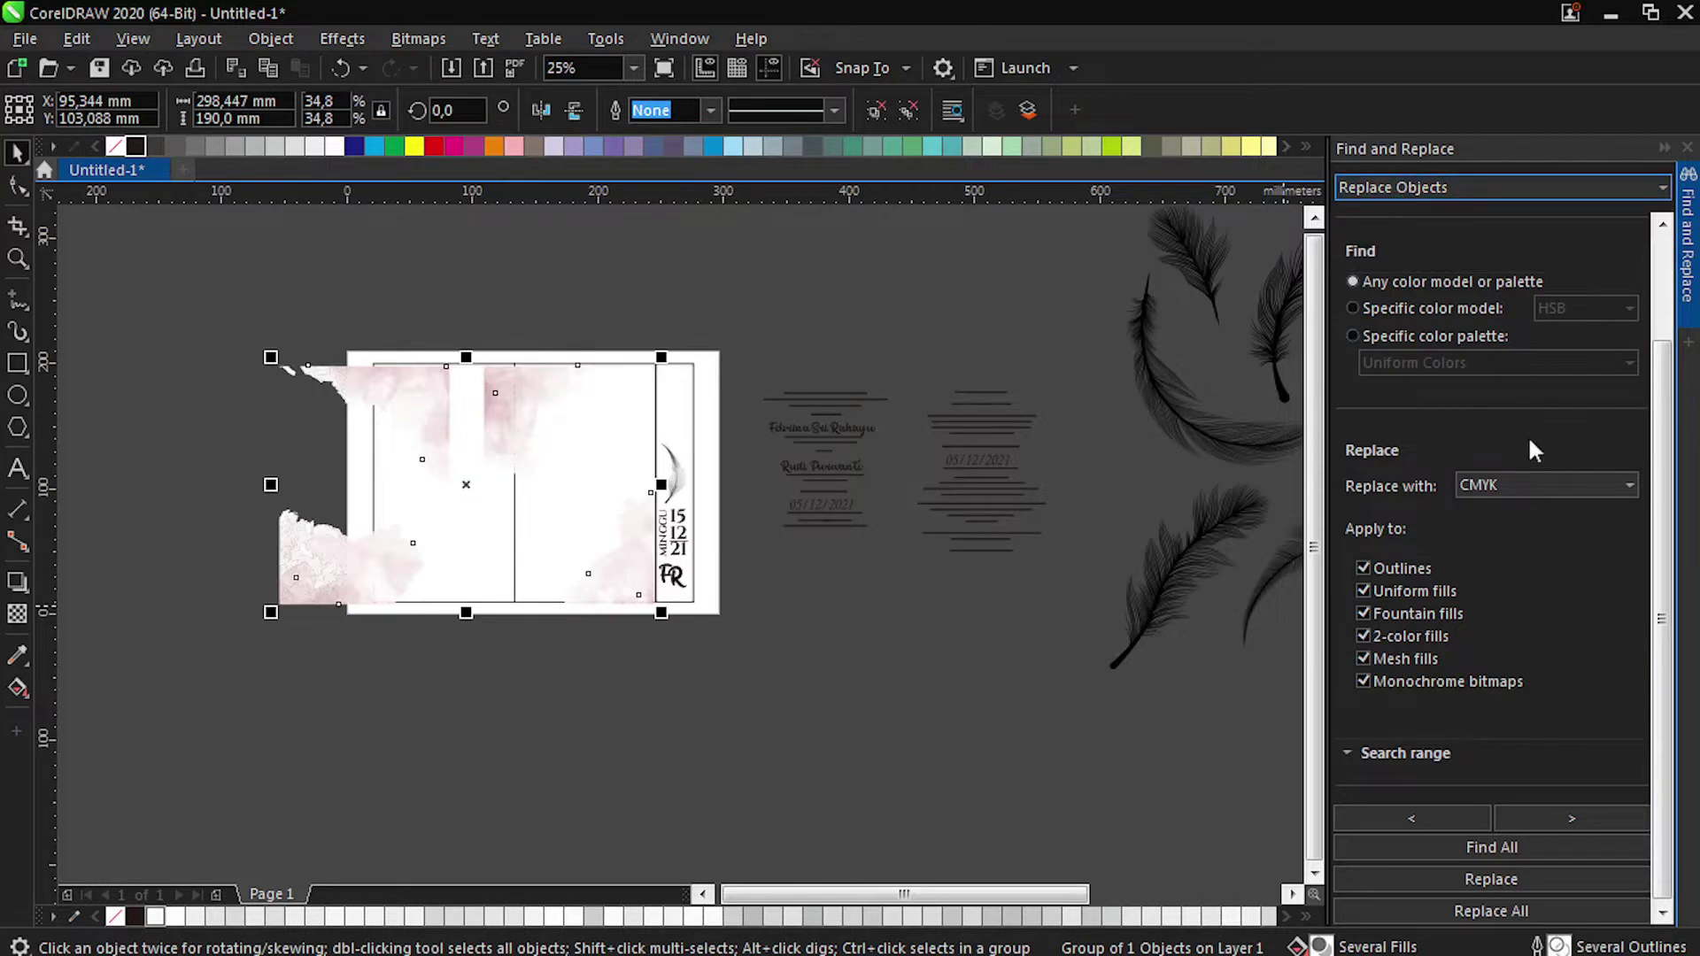
pyautogui.click(1523, 486)
pyautogui.click(1473, 918)
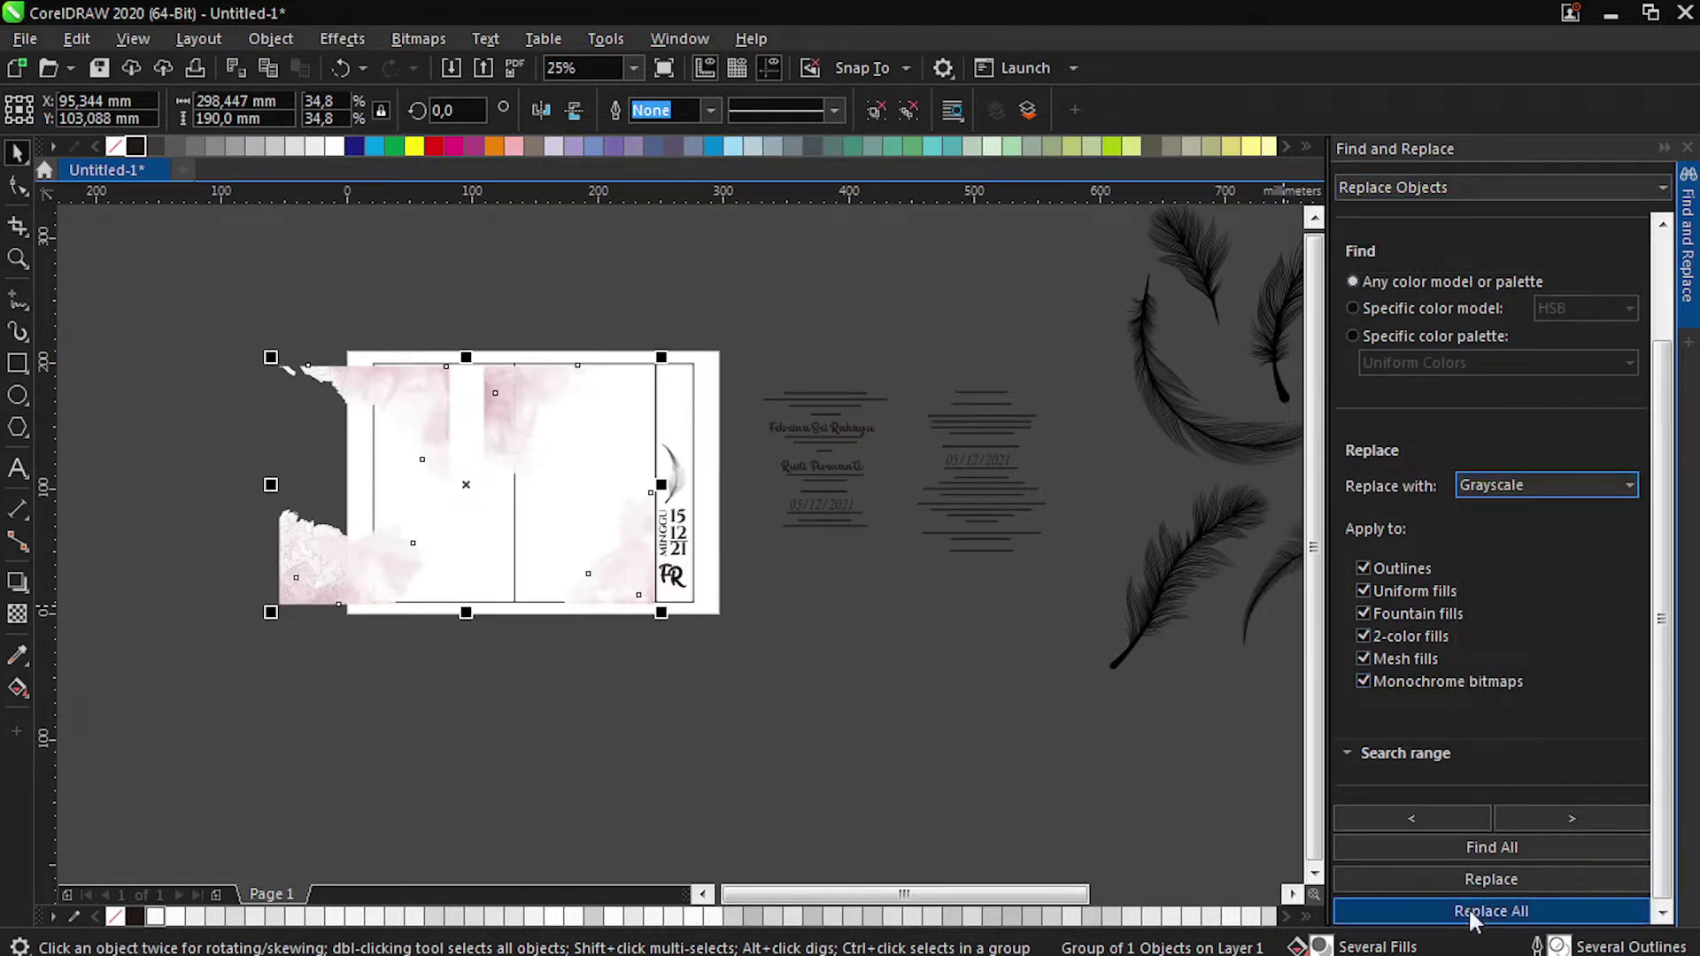
pyautogui.click(1523, 914)
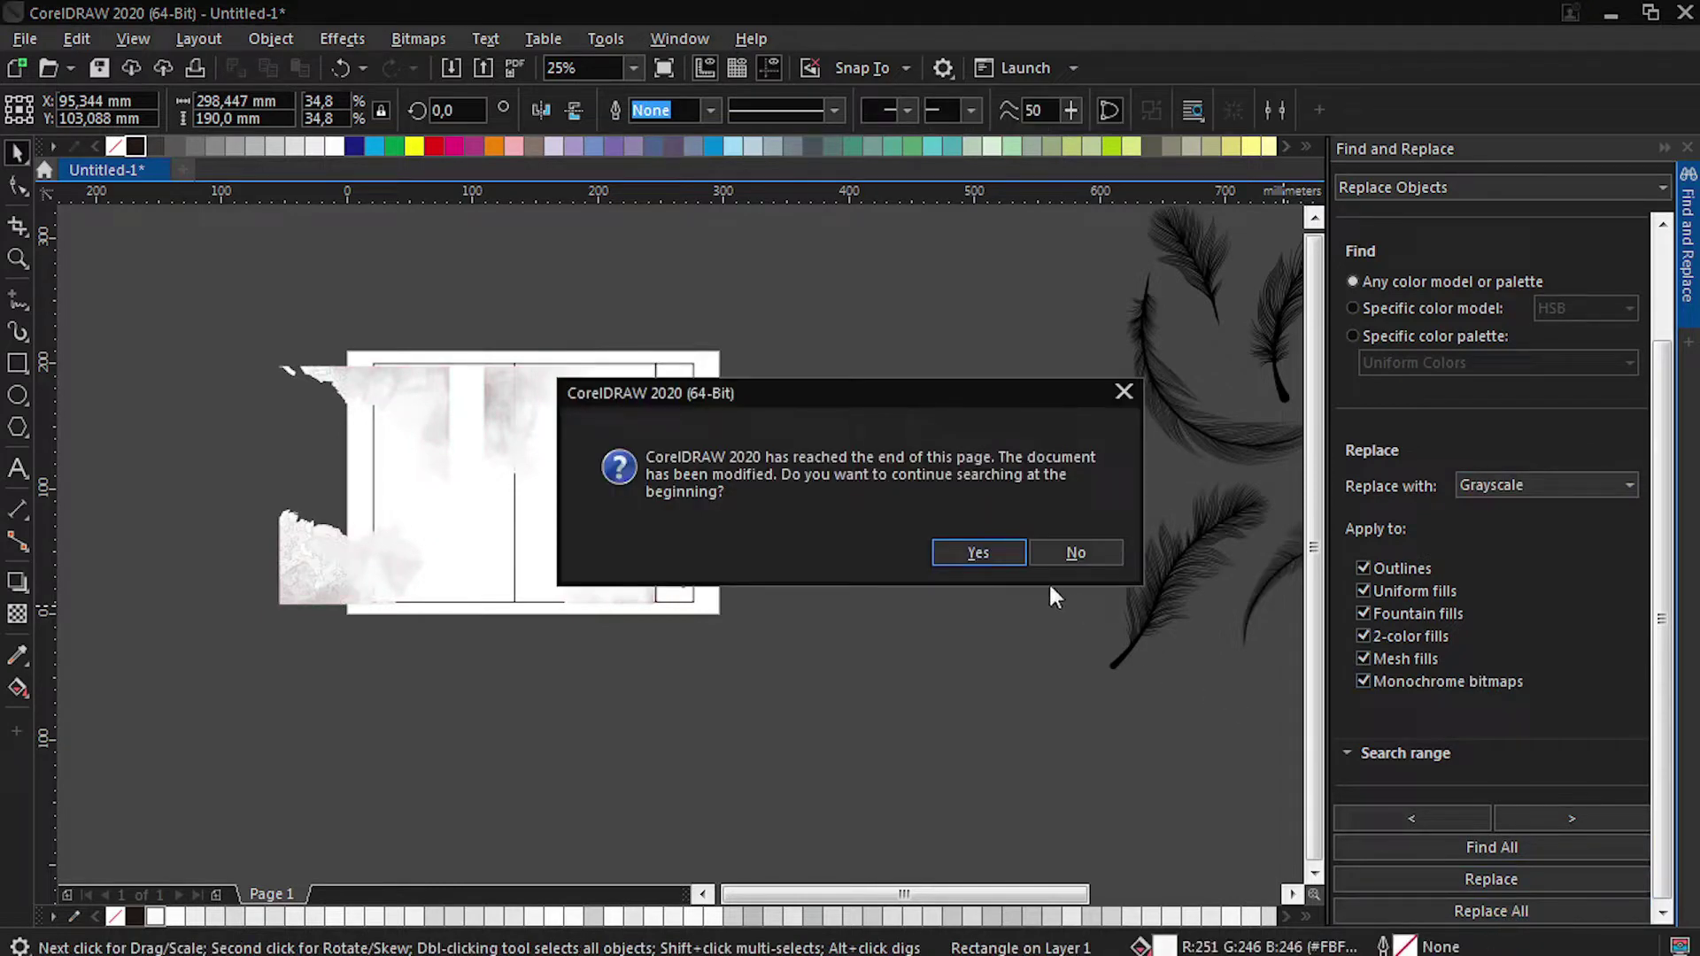
pyautogui.click(1020, 559)
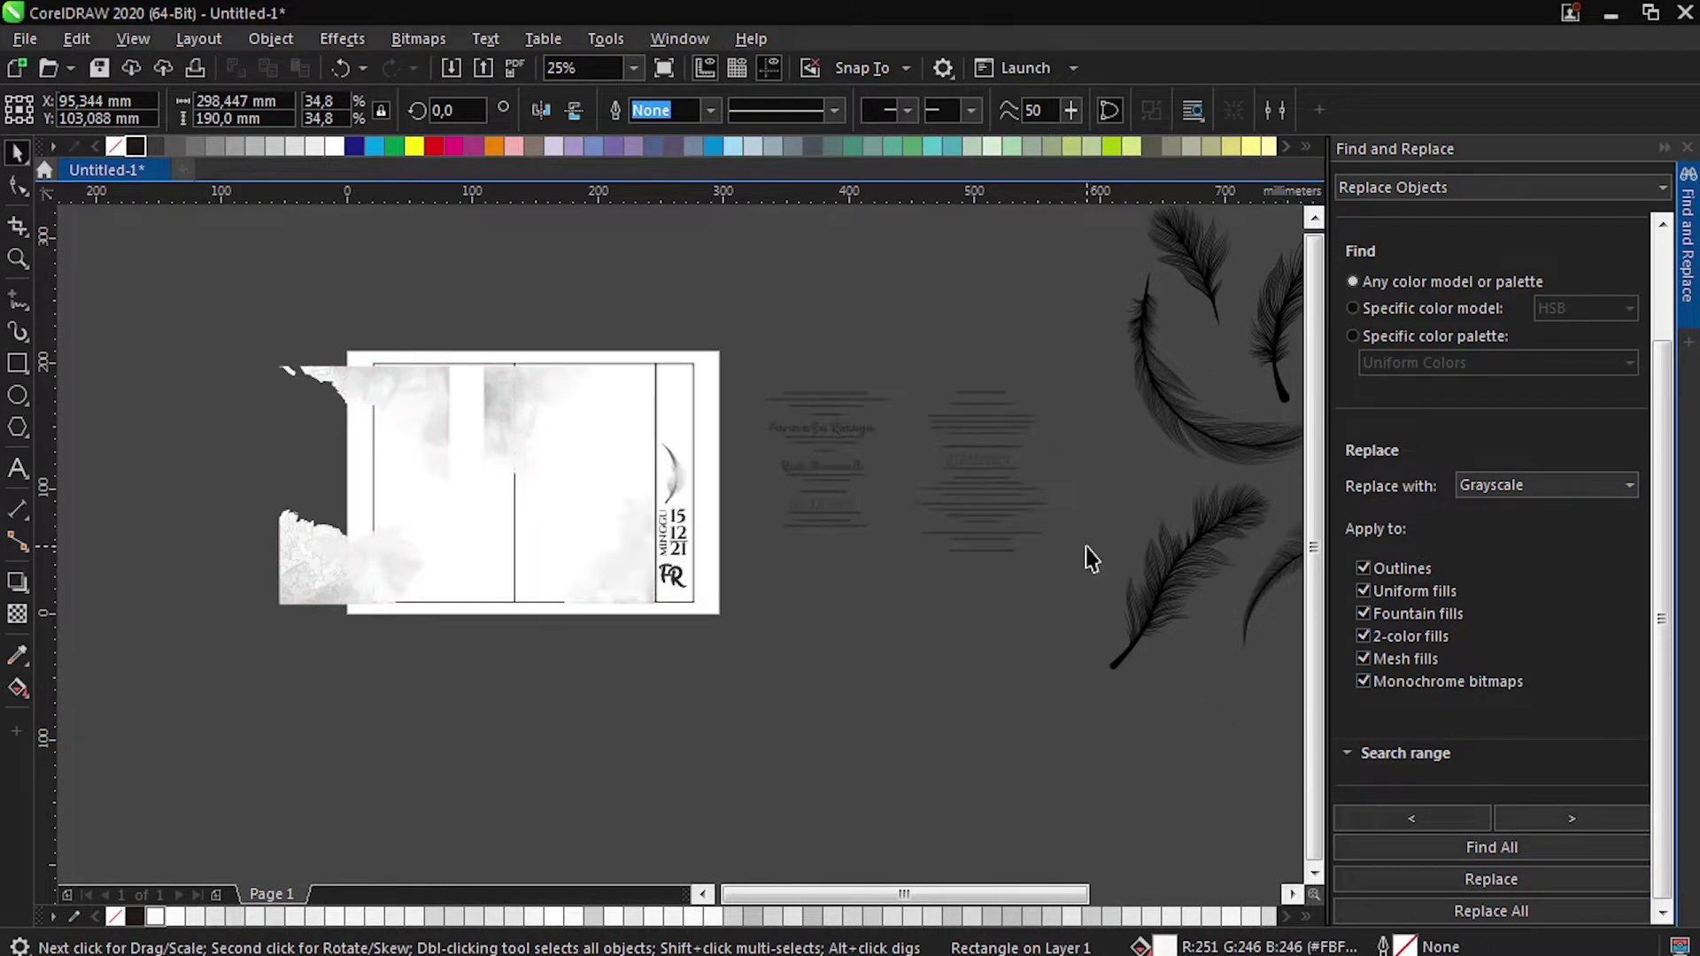
# Replace all colours in the document with the CMYK model.
pyautogui.click(1546, 485)
pyautogui.click(1490, 547)
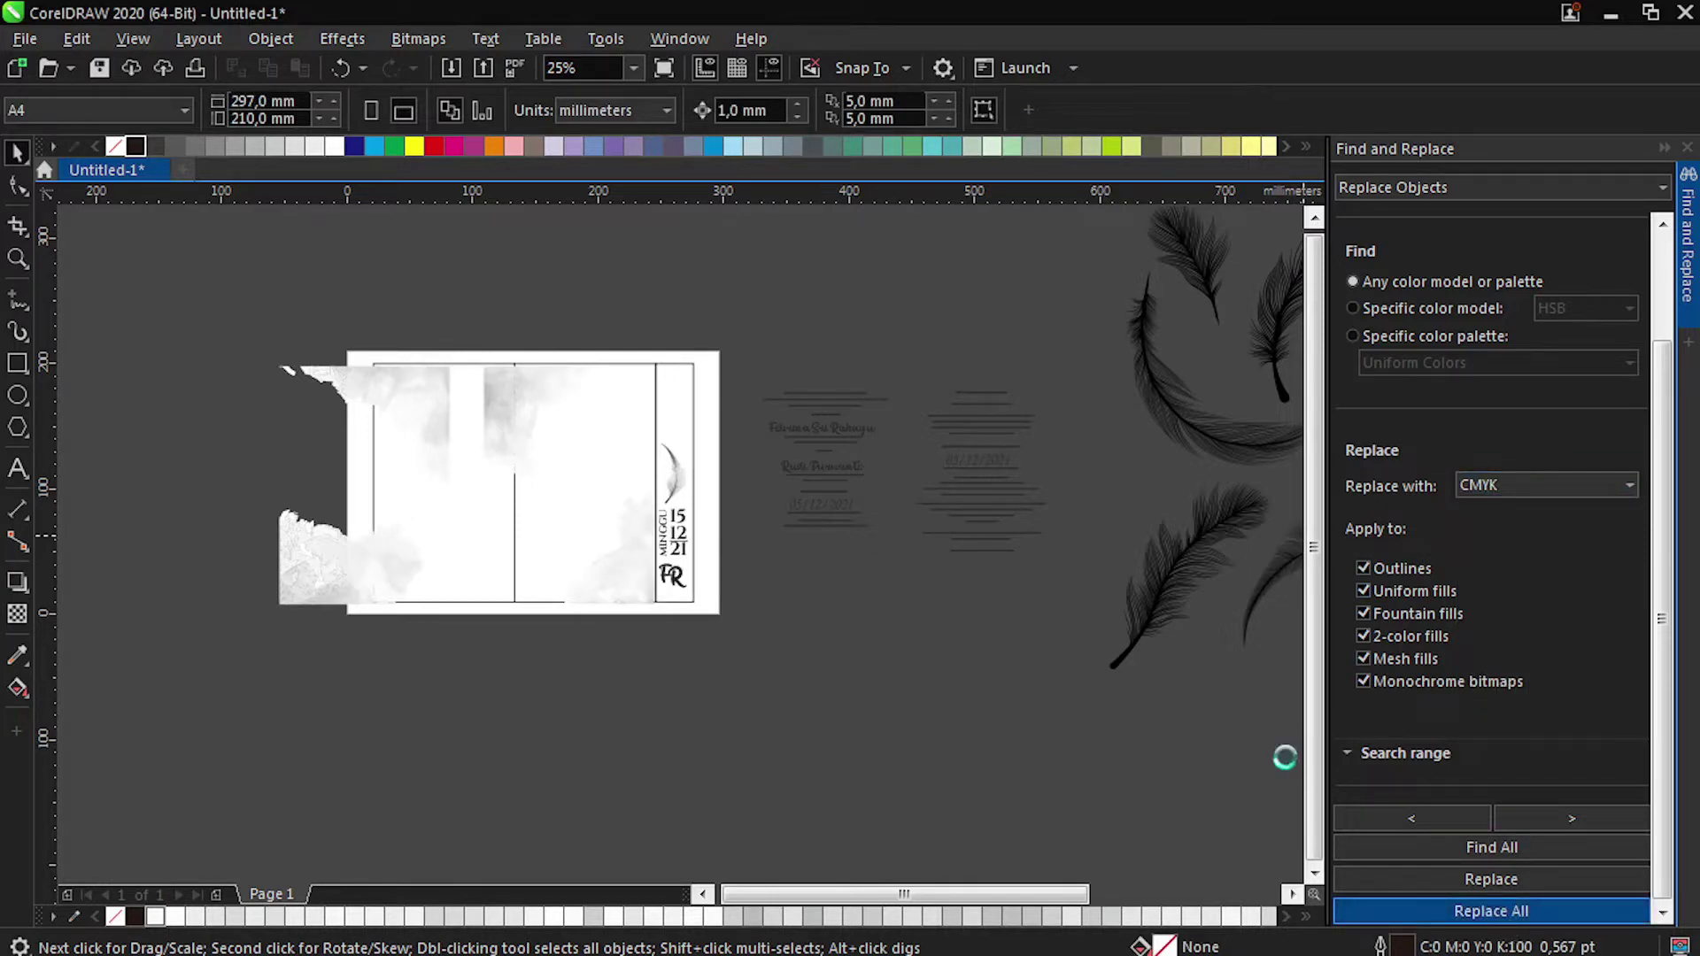
pyautogui.click(1015, 556)
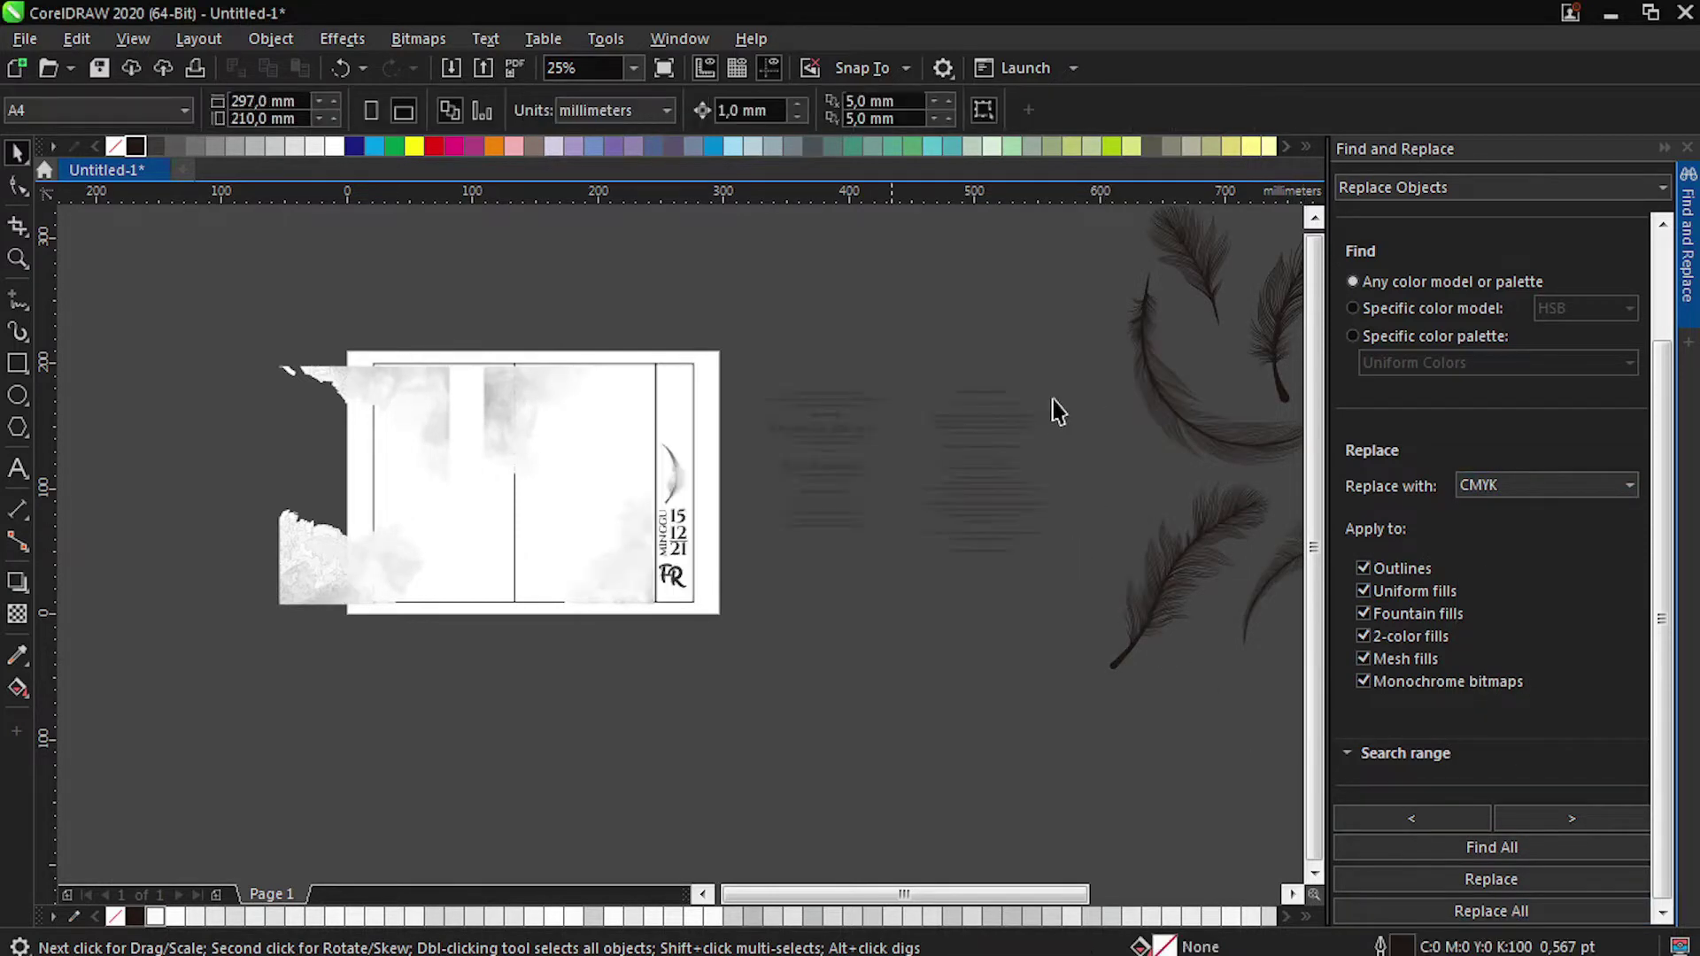
# Ungroup the watercolour artwork and move it beside the page, bringing only its two right-hand pieces back onto the invitation.
pyautogui.click(396, 392)
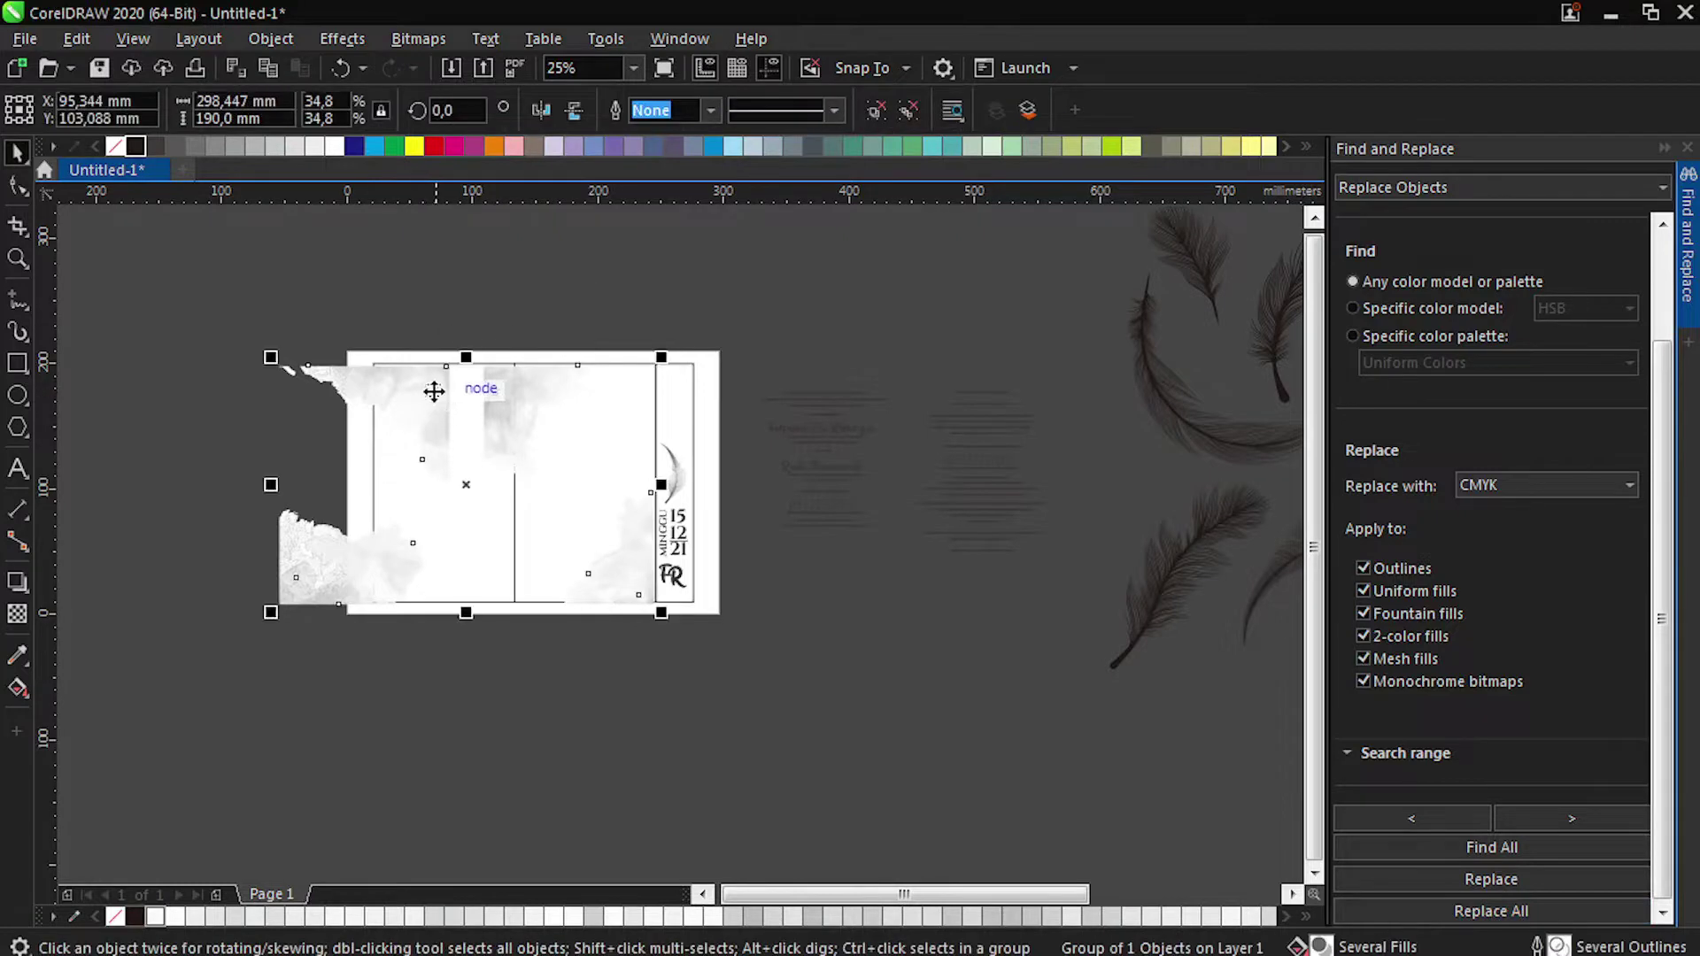
pyautogui.moveTo(437, 390); pyautogui.dragTo(368, 425)
pyautogui.click(571, 432)
pyautogui.click(441, 401)
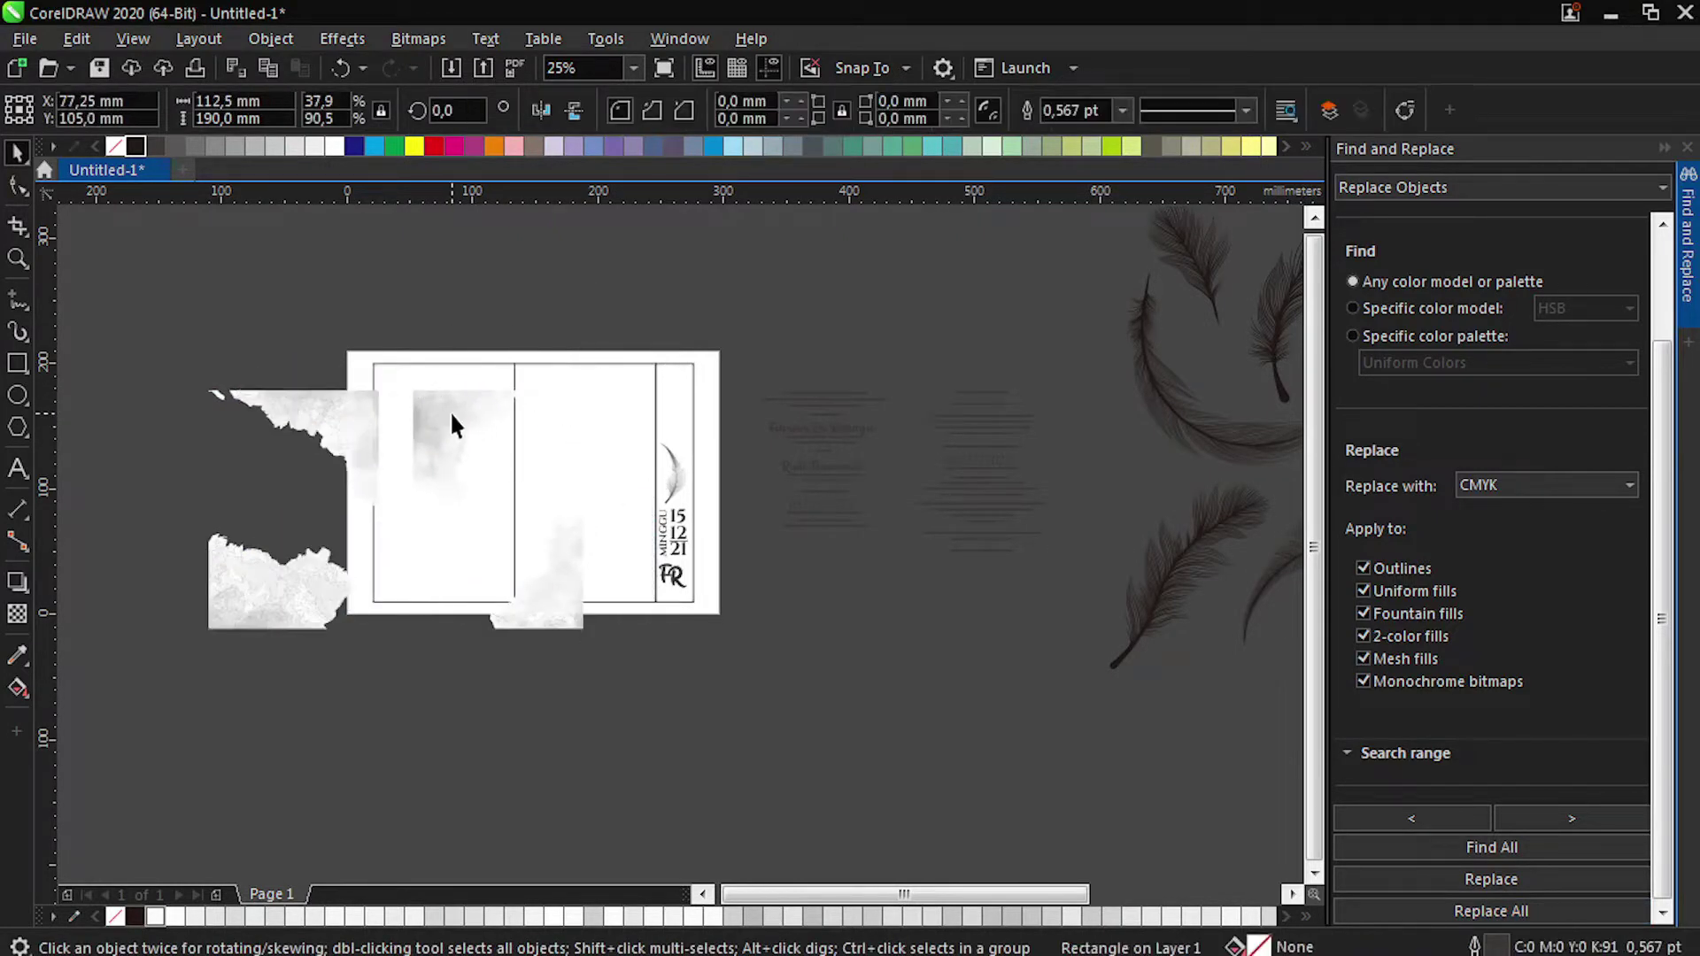
pyautogui.moveTo(373, 414); pyautogui.dragTo(363, 631)
pyautogui.click(464, 433)
pyautogui.moveTo(219, 351); pyautogui.dragTo(639, 577)
pyautogui.moveTo(445, 680); pyautogui.dragTo(272, 411)
pyautogui.click(284, 360)
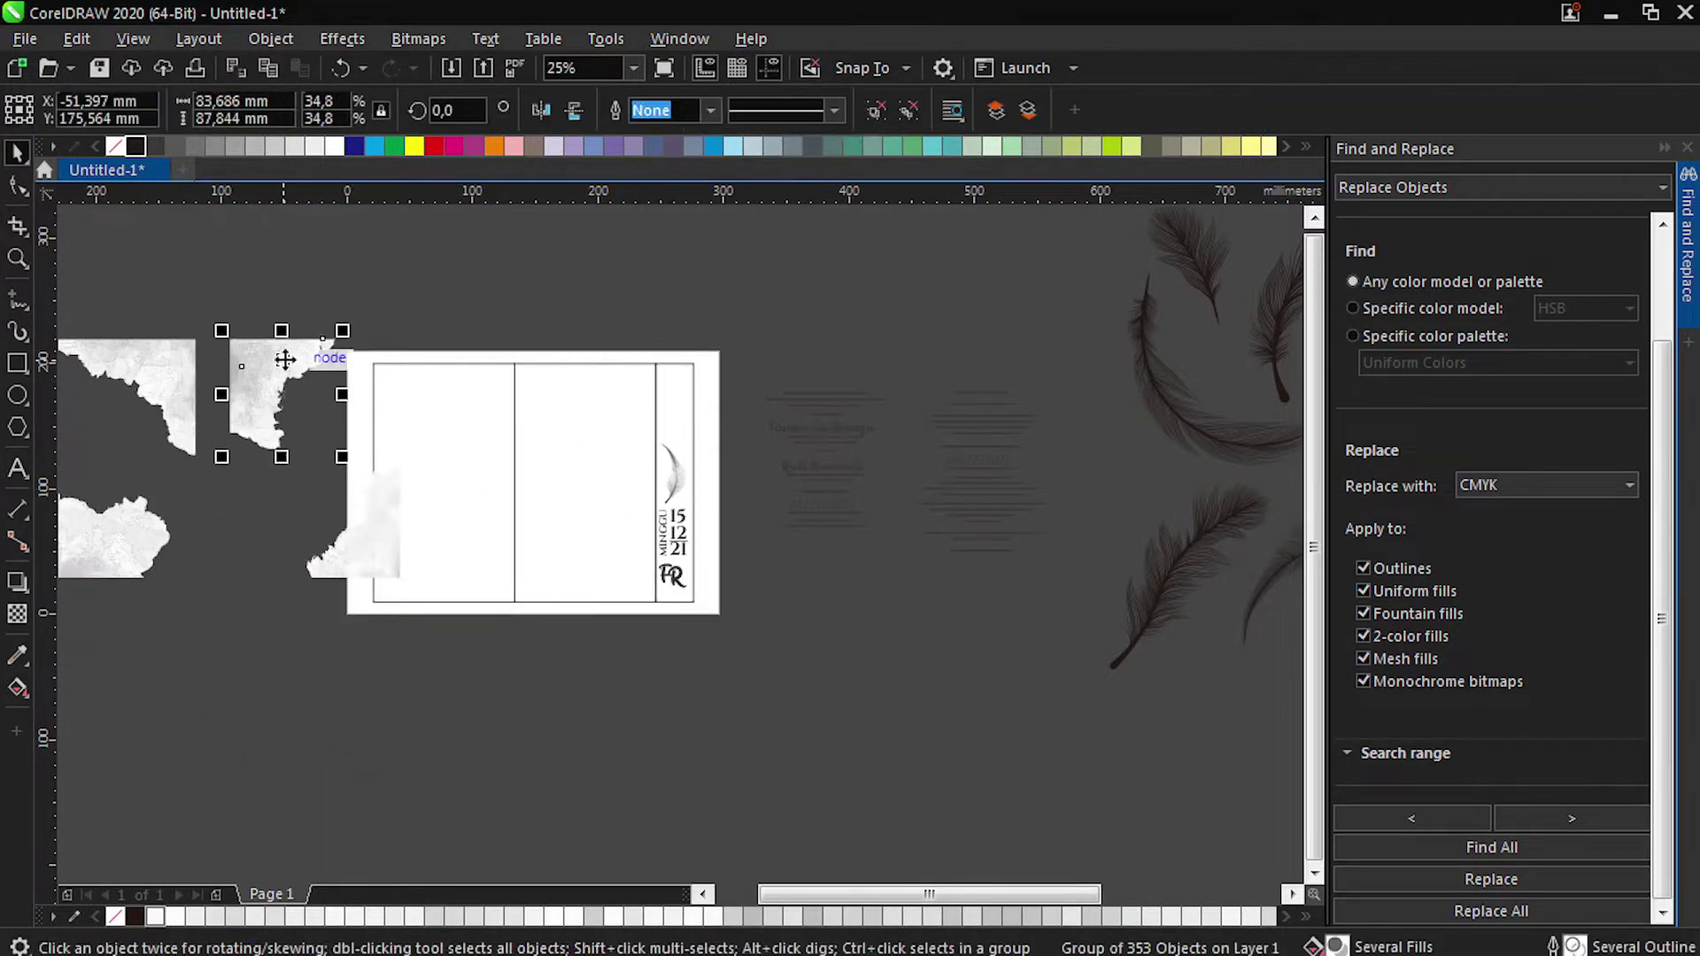
pyautogui.moveTo(206, 310); pyautogui.dragTo(554, 602)
pyautogui.click(416, 441)
# Convert the upper and lower watercolour pieces on the page to 400 dpi CMYK bitmaps with anti-aliasing and a transparent background.
pyautogui.click(418, 38)
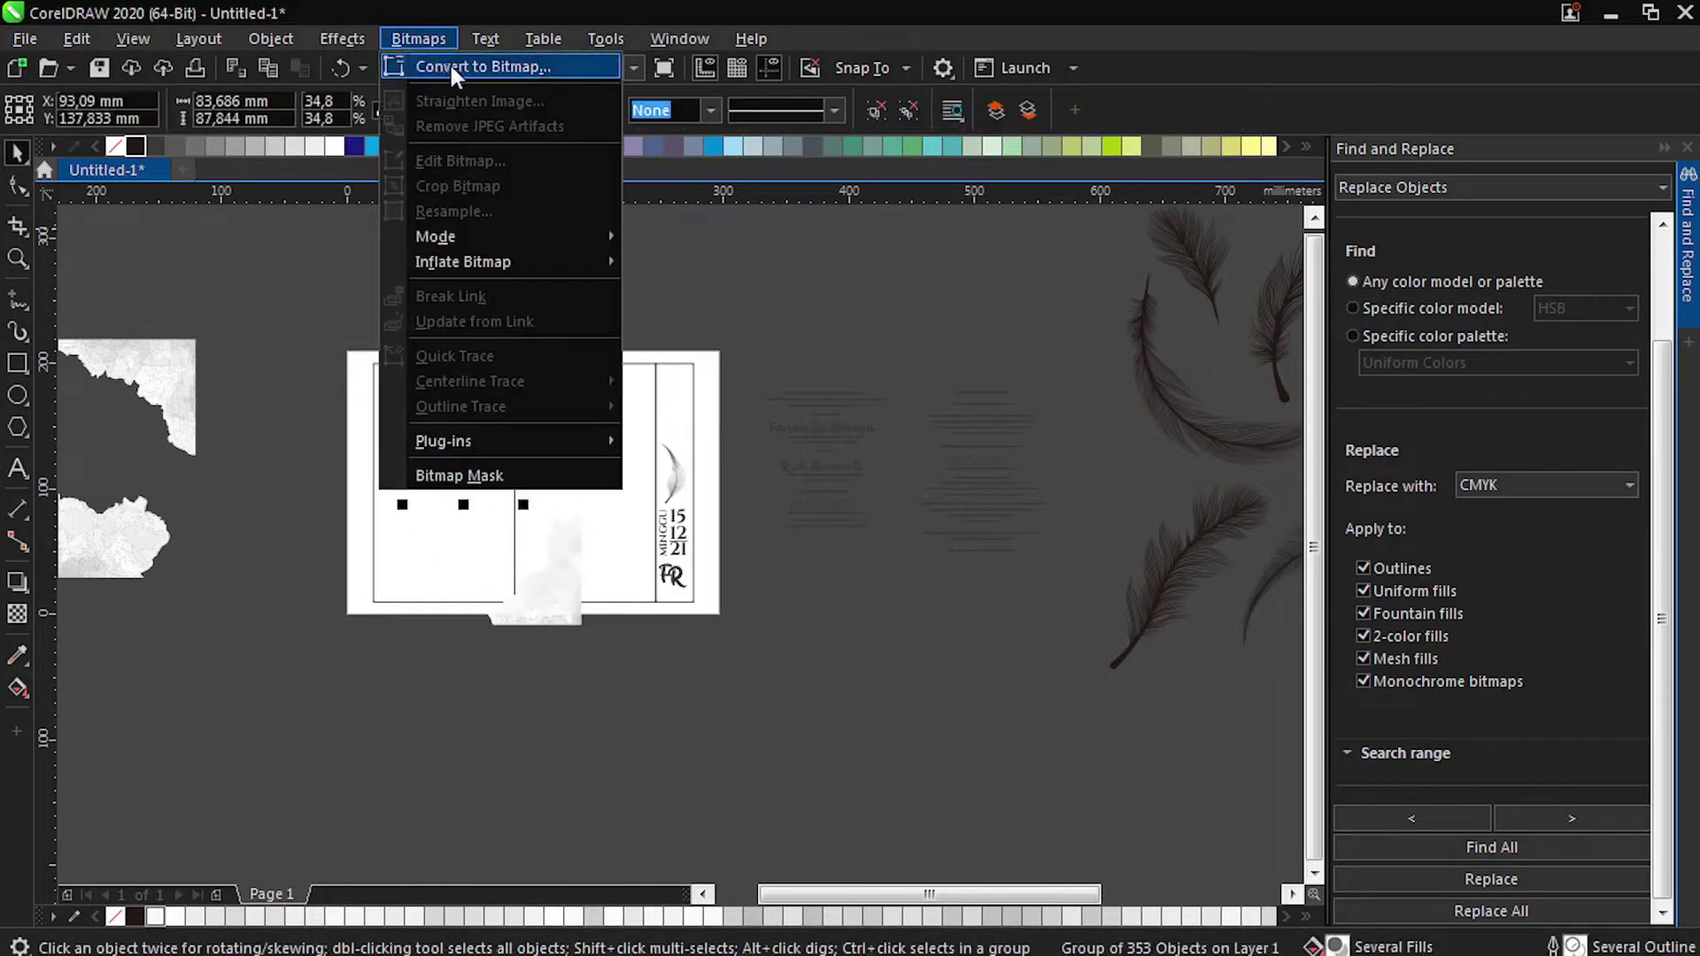
pyautogui.click(449, 63)
pyautogui.click(884, 616)
pyautogui.scroll(3, 434, 410)
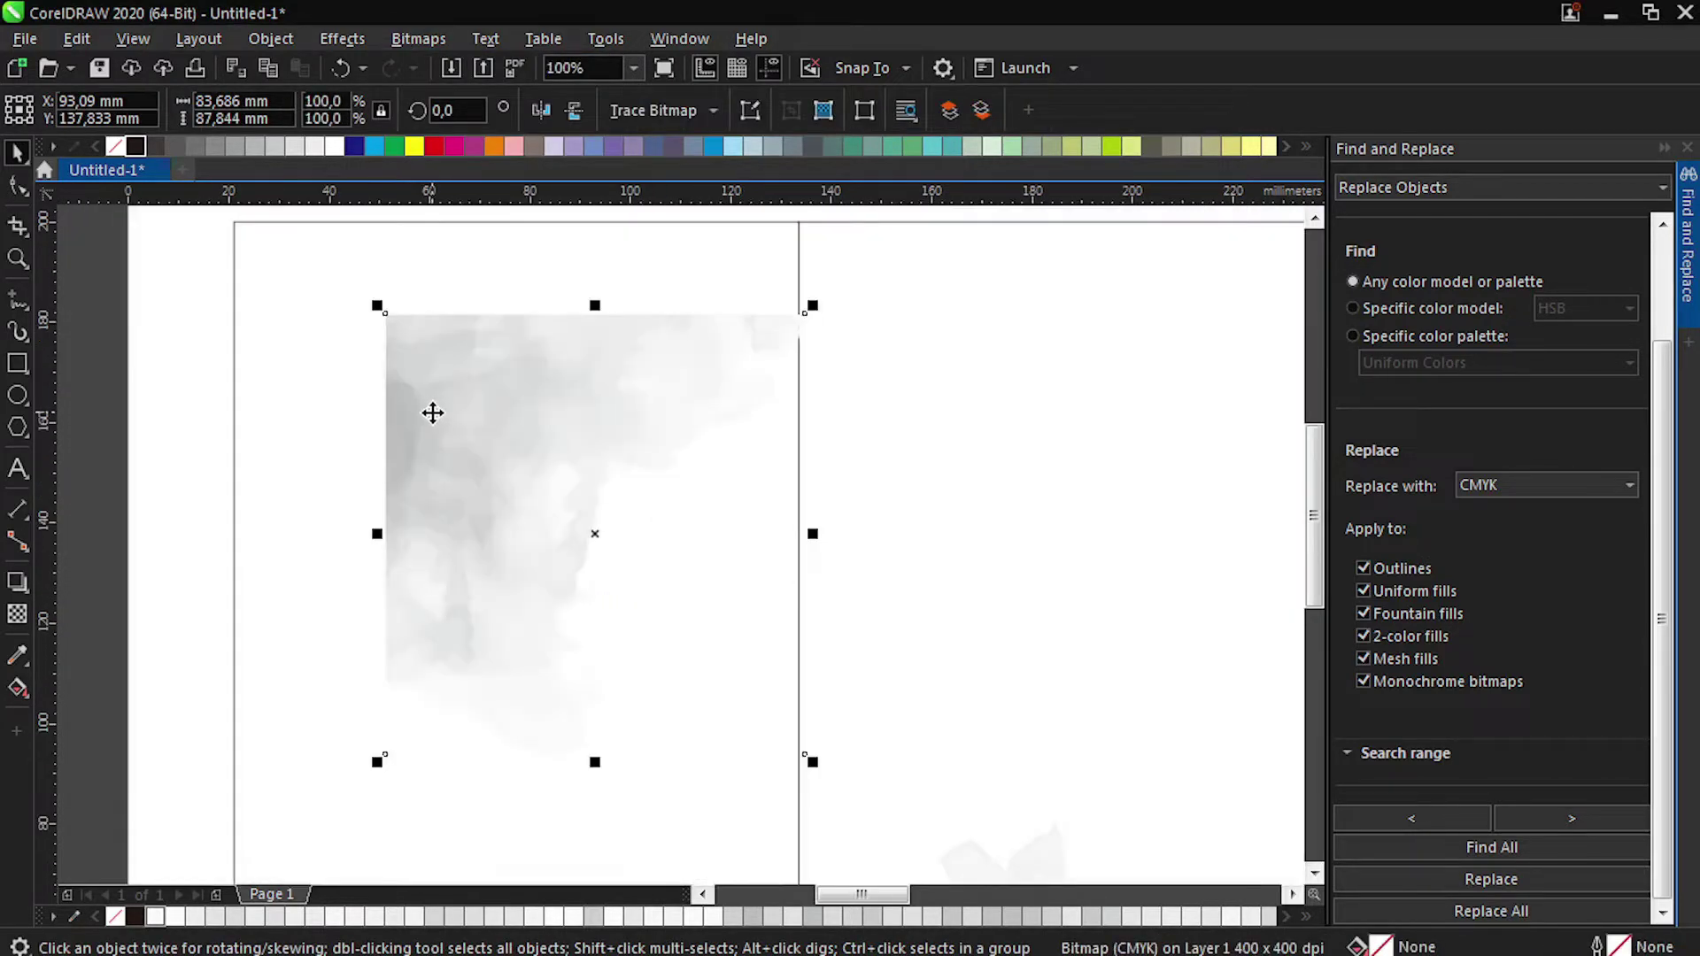
pyautogui.scroll(-2, 679, 759)
pyautogui.click(679, 759)
pyautogui.click(418, 38)
pyautogui.click(449, 63)
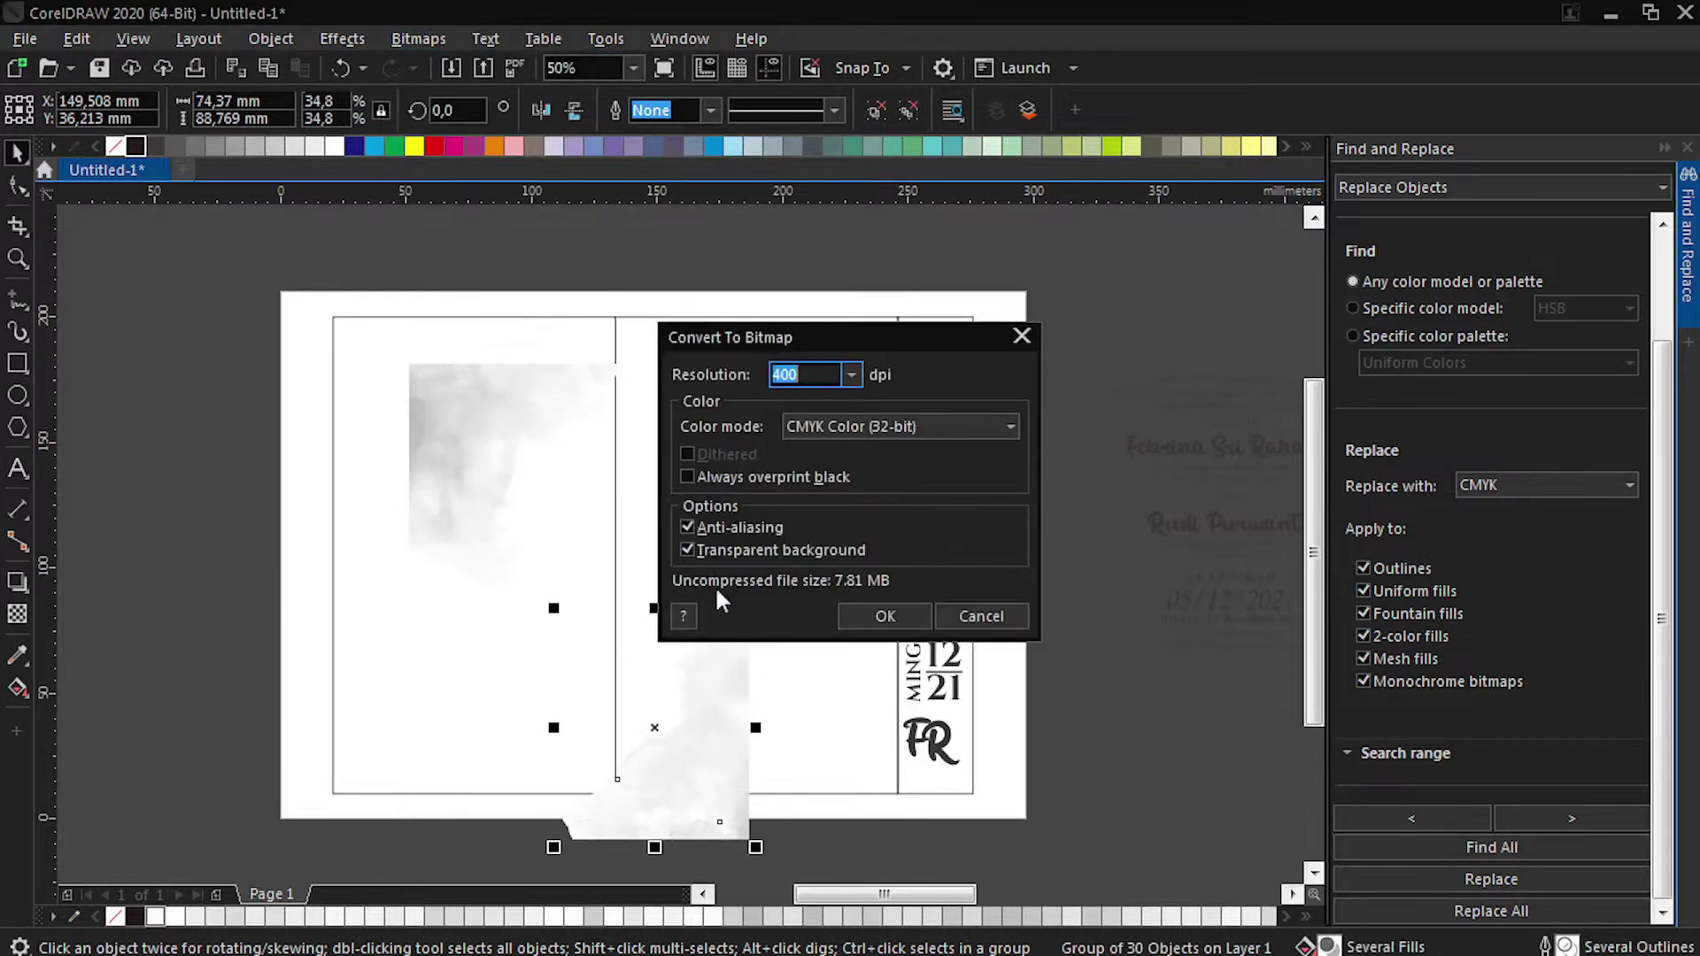
pyautogui.click(884, 612)
# Align the upper watercolour bitmap to the left panel's top-left corner and the lower bitmap to its bottom-right corner.
pyautogui.scroll(-1, 597, 515)
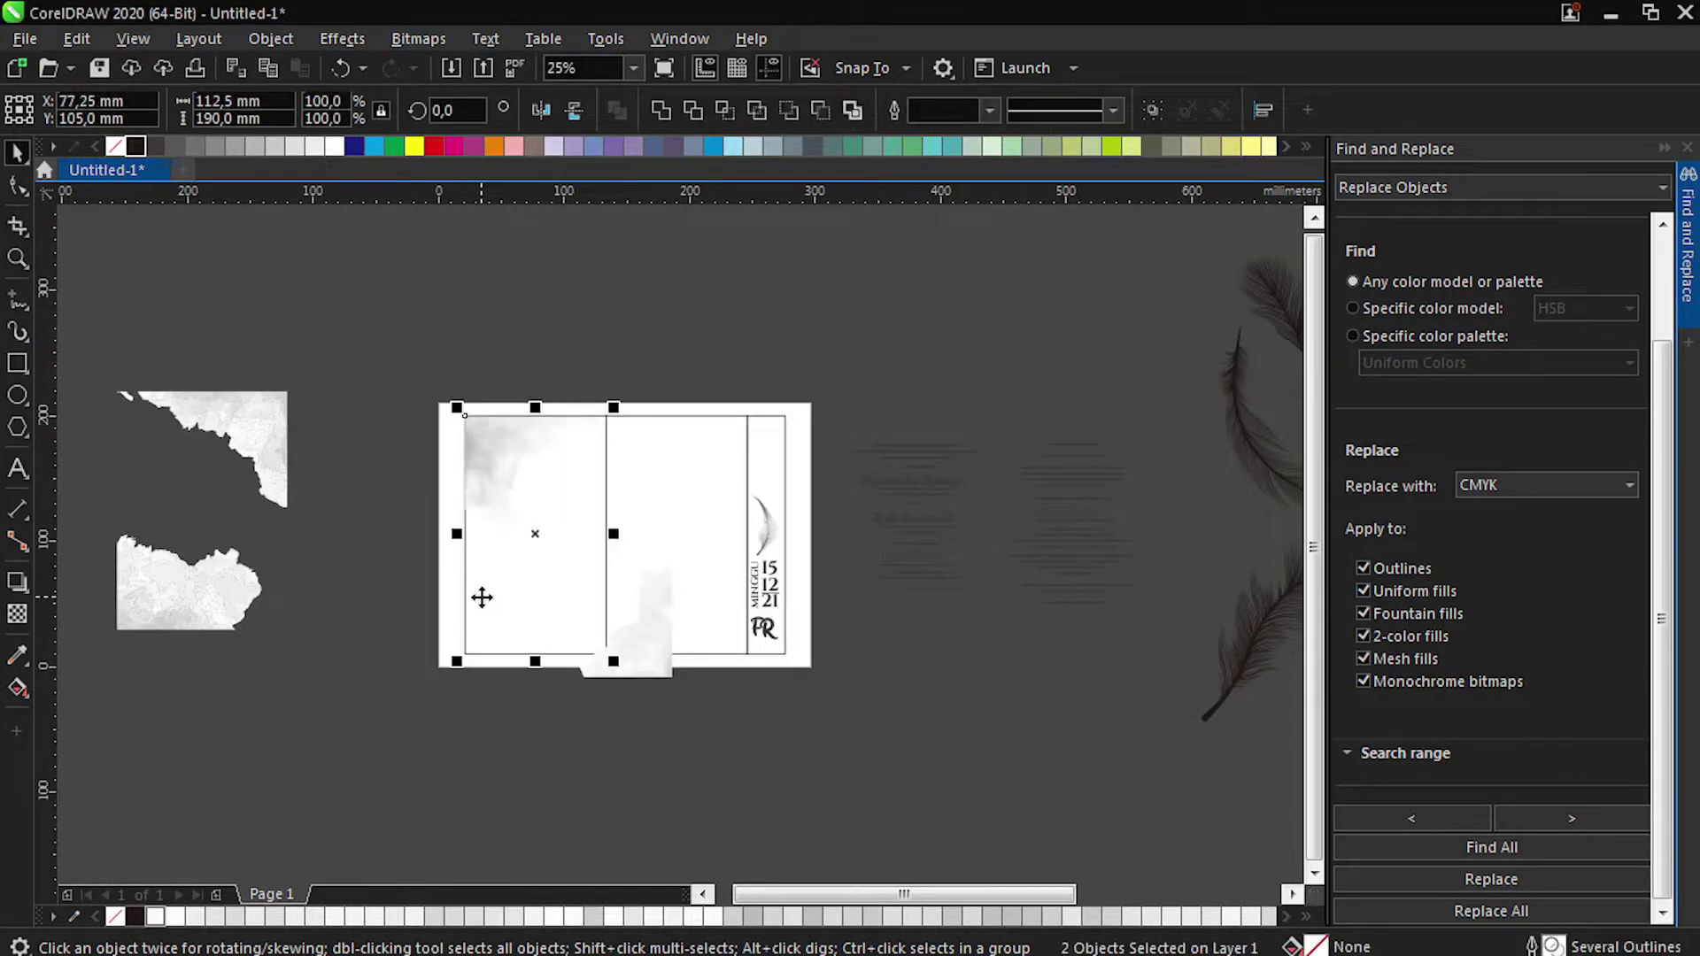
pyautogui.click(529, 550)
pyautogui.press('b')
pyautogui.press('r')
pyautogui.click(644, 755)
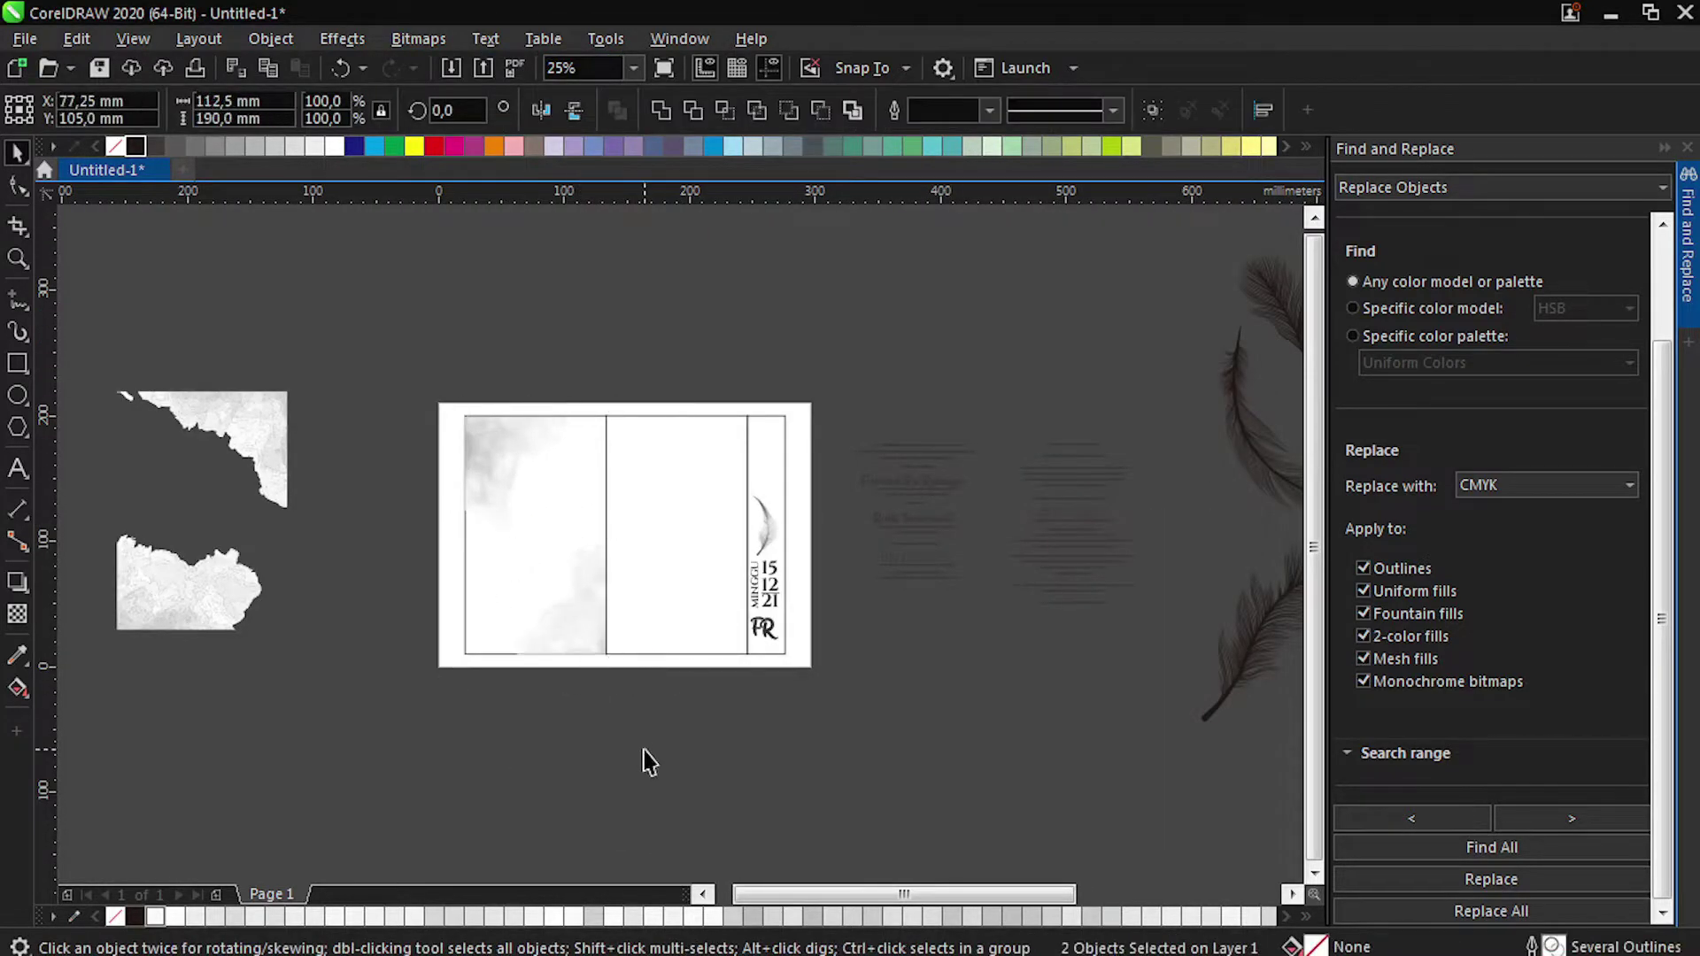
pyautogui.click(485, 460)
pyautogui.scroll(2, 485, 460)
pyautogui.scroll(-2, 416, 537)
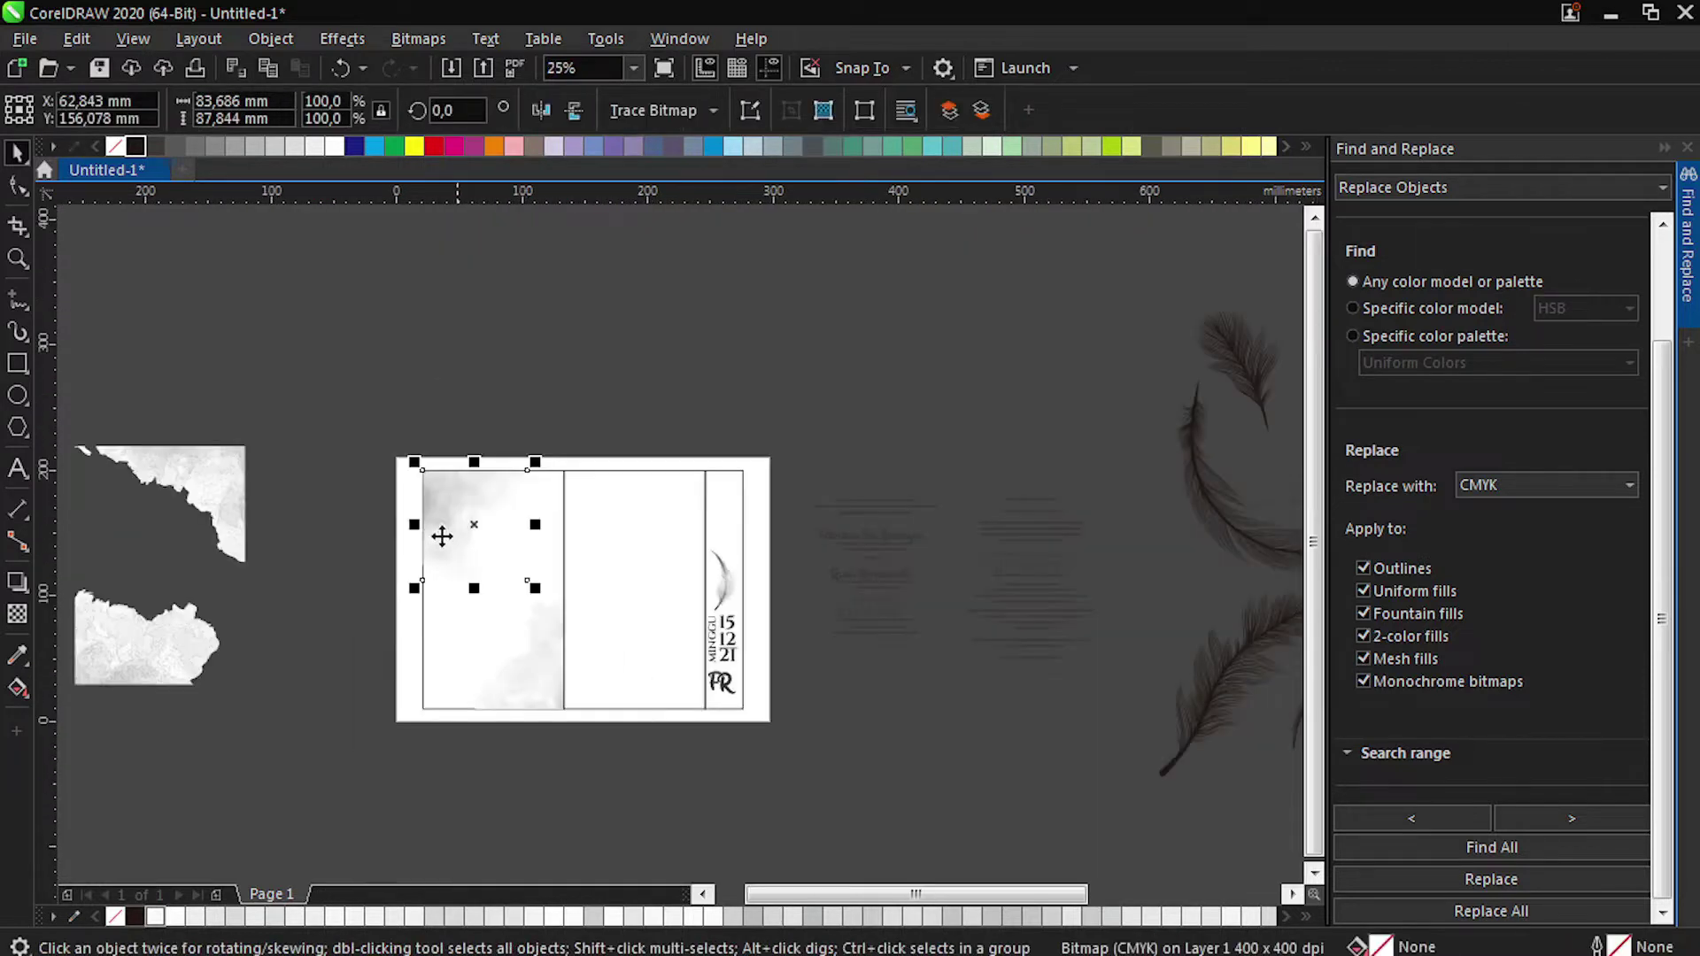
pyautogui.click(544, 696)
pyautogui.click(558, 749)
pyautogui.scroll(-1, 457, 503)
pyautogui.scroll(1, 1000, 540)
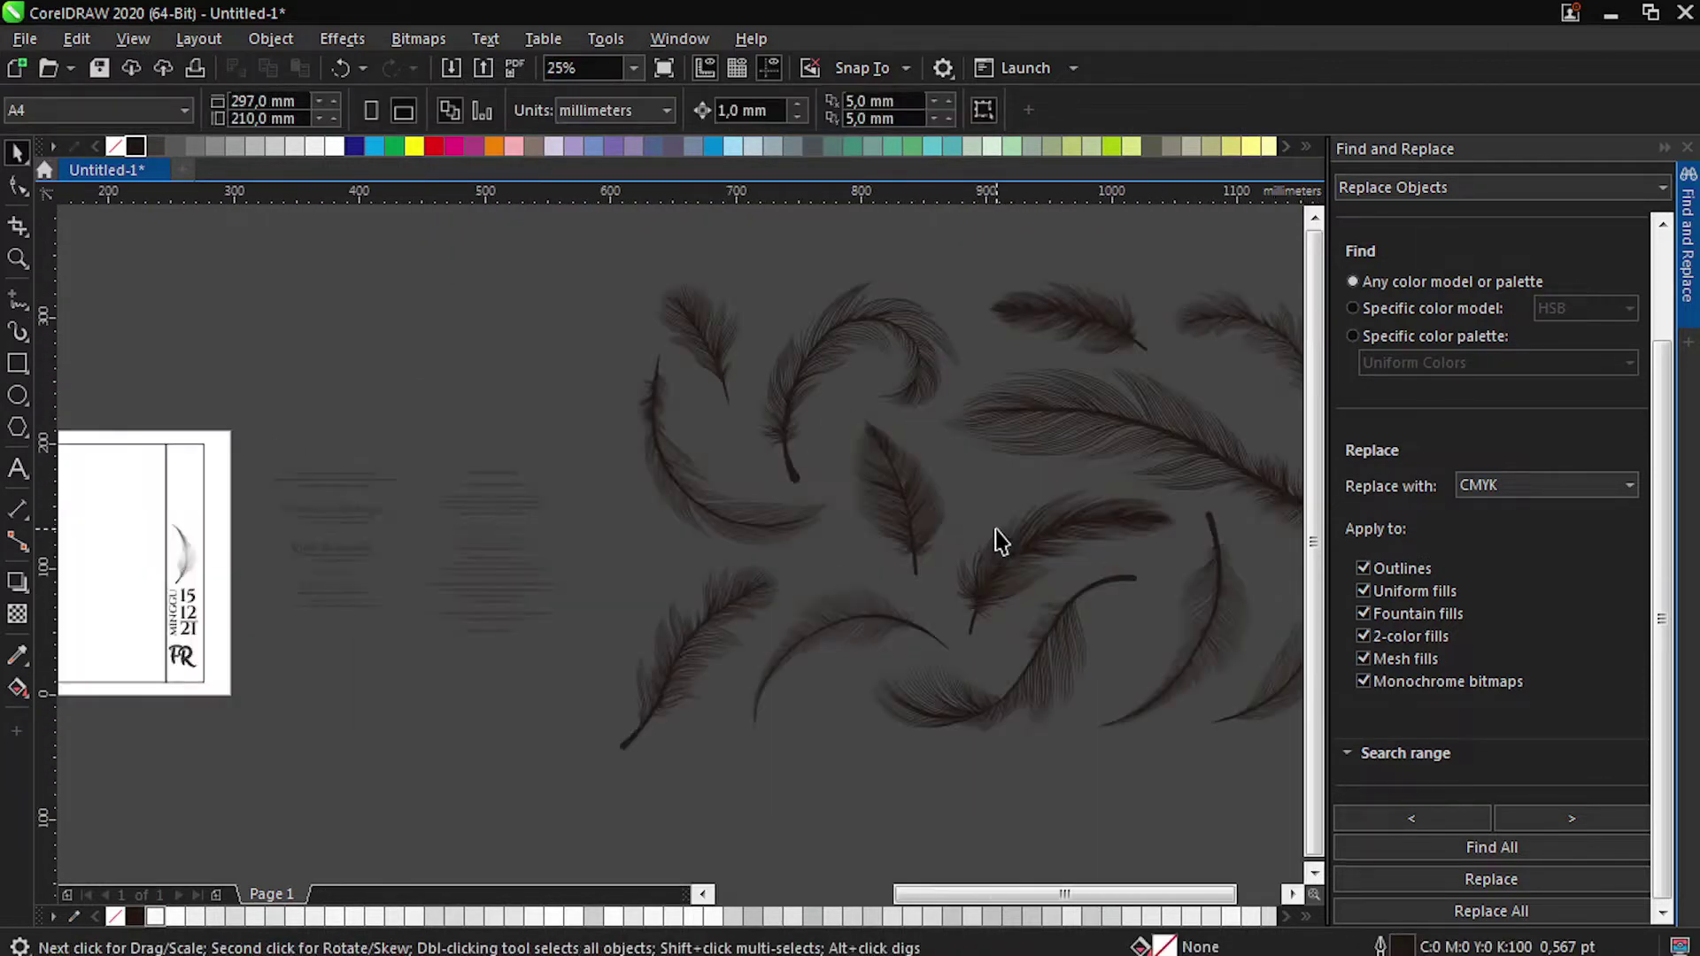
pyautogui.click(1051, 523)
pyautogui.scroll(-1, 994, 483)
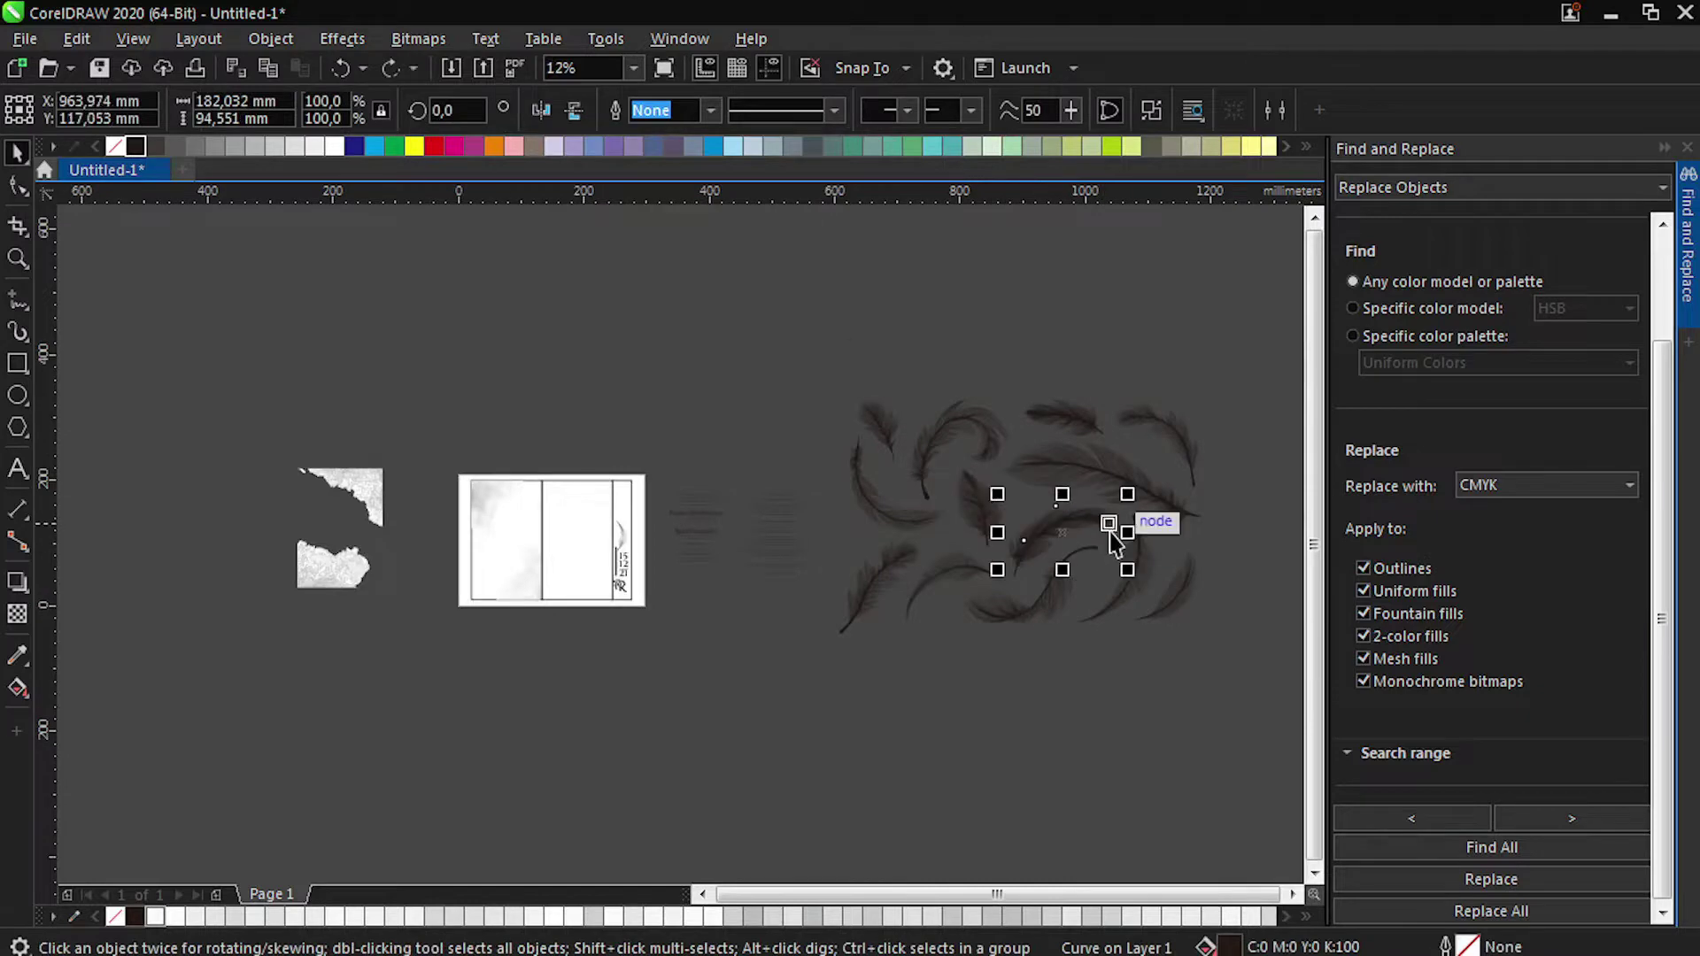
pyautogui.scroll(2, 1113, 526)
pyautogui.moveTo(828, 538); pyautogui.dragTo(760, 457)
pyautogui.hotkey('ctrl', 'z')
pyautogui.click(741, 704)
pyautogui.moveTo(785, 624); pyautogui.dragTo(712, 497)
pyautogui.hotkey('ctrl', 'z')
# Select all five parts of the curved feather in the feather set and place them across the lower part of the invitation.
pyautogui.click(657, 632)
pyautogui.moveTo(662, 617); pyautogui.dragTo(822, 693)
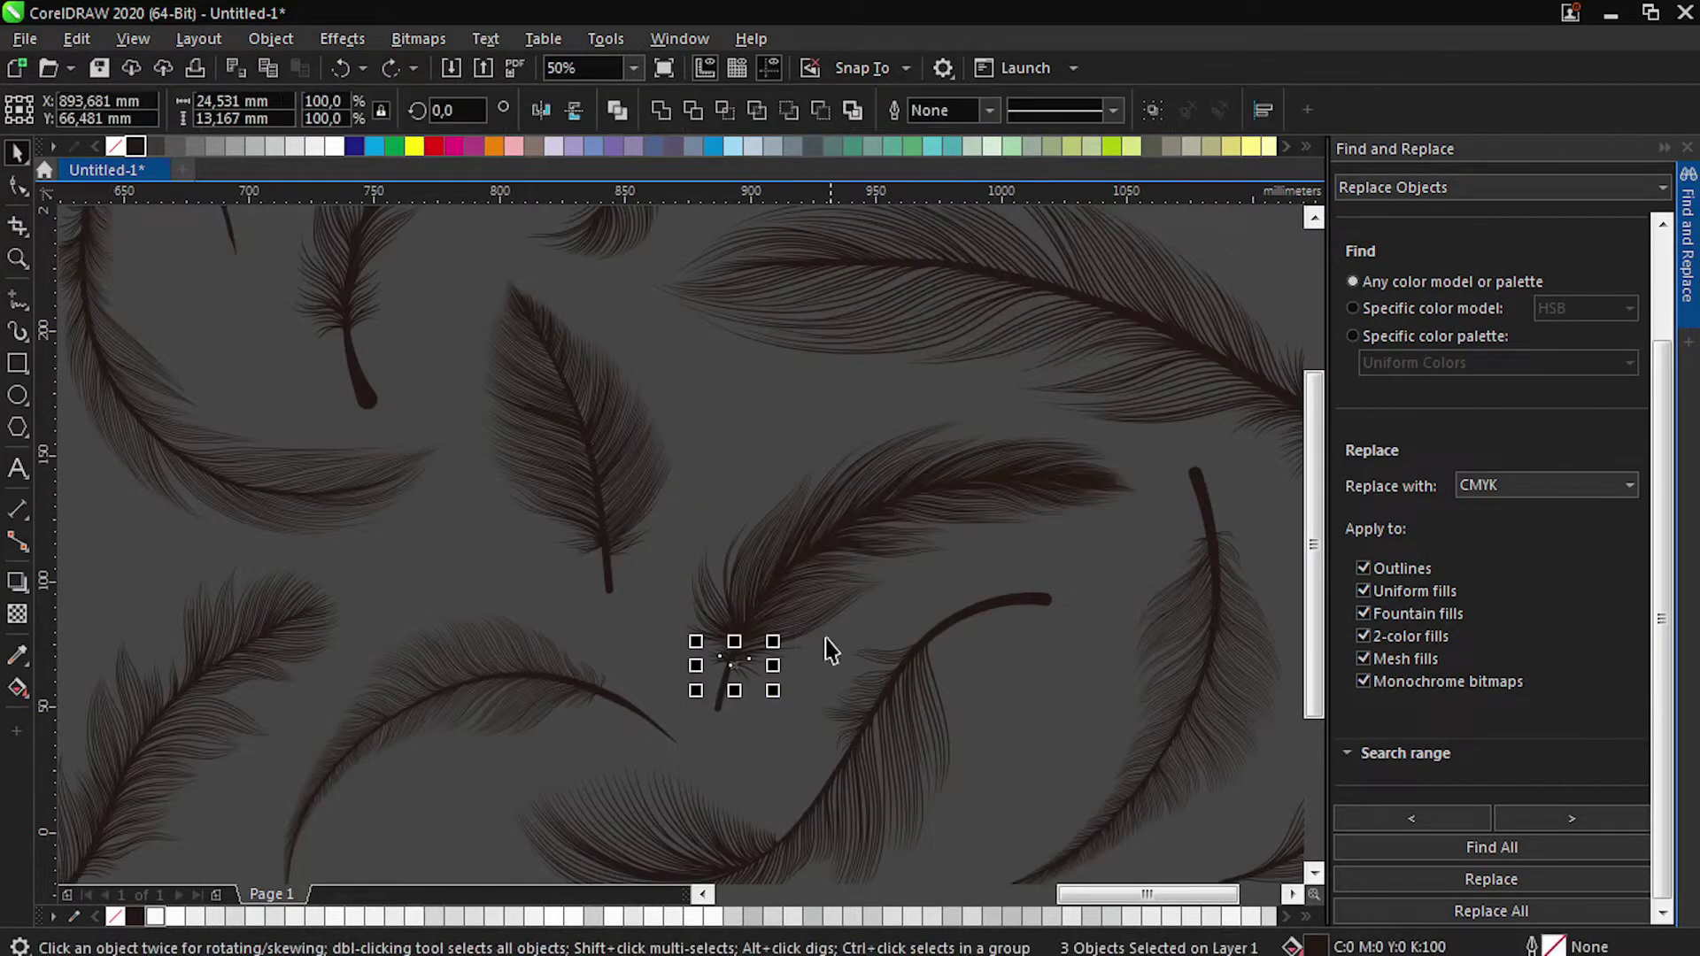
pyautogui.keyDown('shift'); pyautogui.click(824, 590); pyautogui.keyUp('shift')
pyautogui.keyDown('shift'); pyautogui.click(725, 691); pyautogui.keyUp('shift')
pyautogui.scroll(-2, 815, 567)
pyautogui.moveTo(812, 567); pyautogui.dragTo(301, 624)
pyautogui.scroll(2, 298, 634)
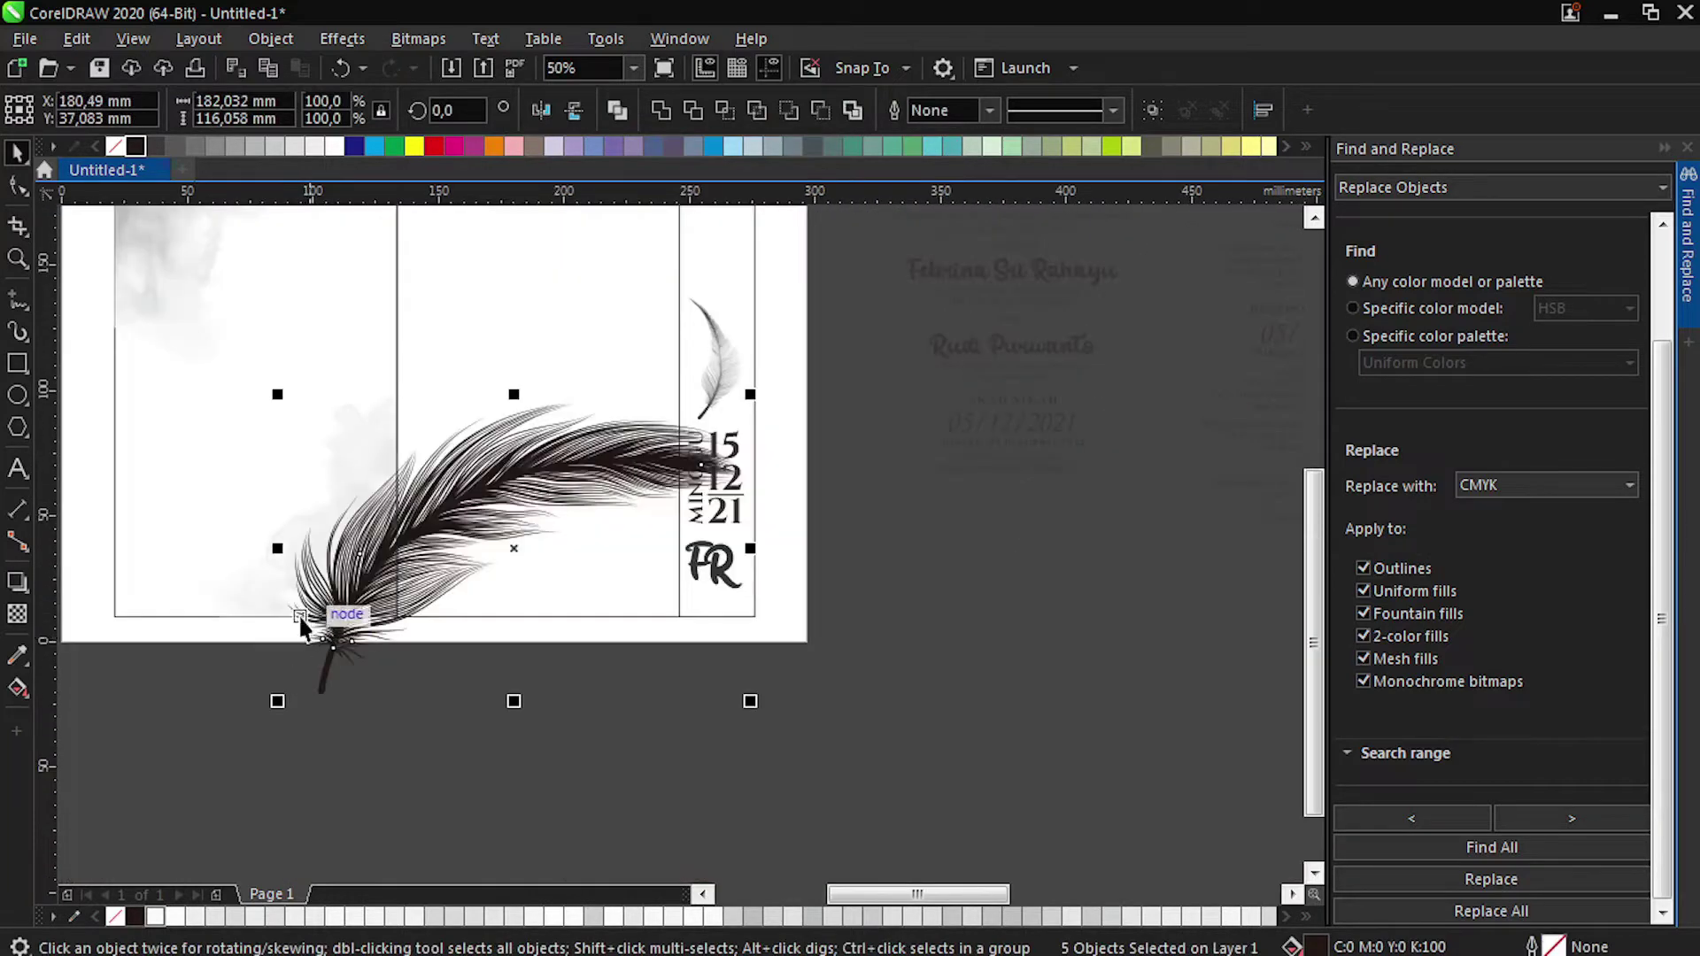
# Weld the feather's parts into a single curve and mirror it both vertically and horizontally.
pyautogui.click(687, 113)
pyautogui.moveTo(737, 479); pyautogui.dragTo(636, 479)
pyautogui.hotkey('ctrl', 'z')
pyautogui.click(485, 499)
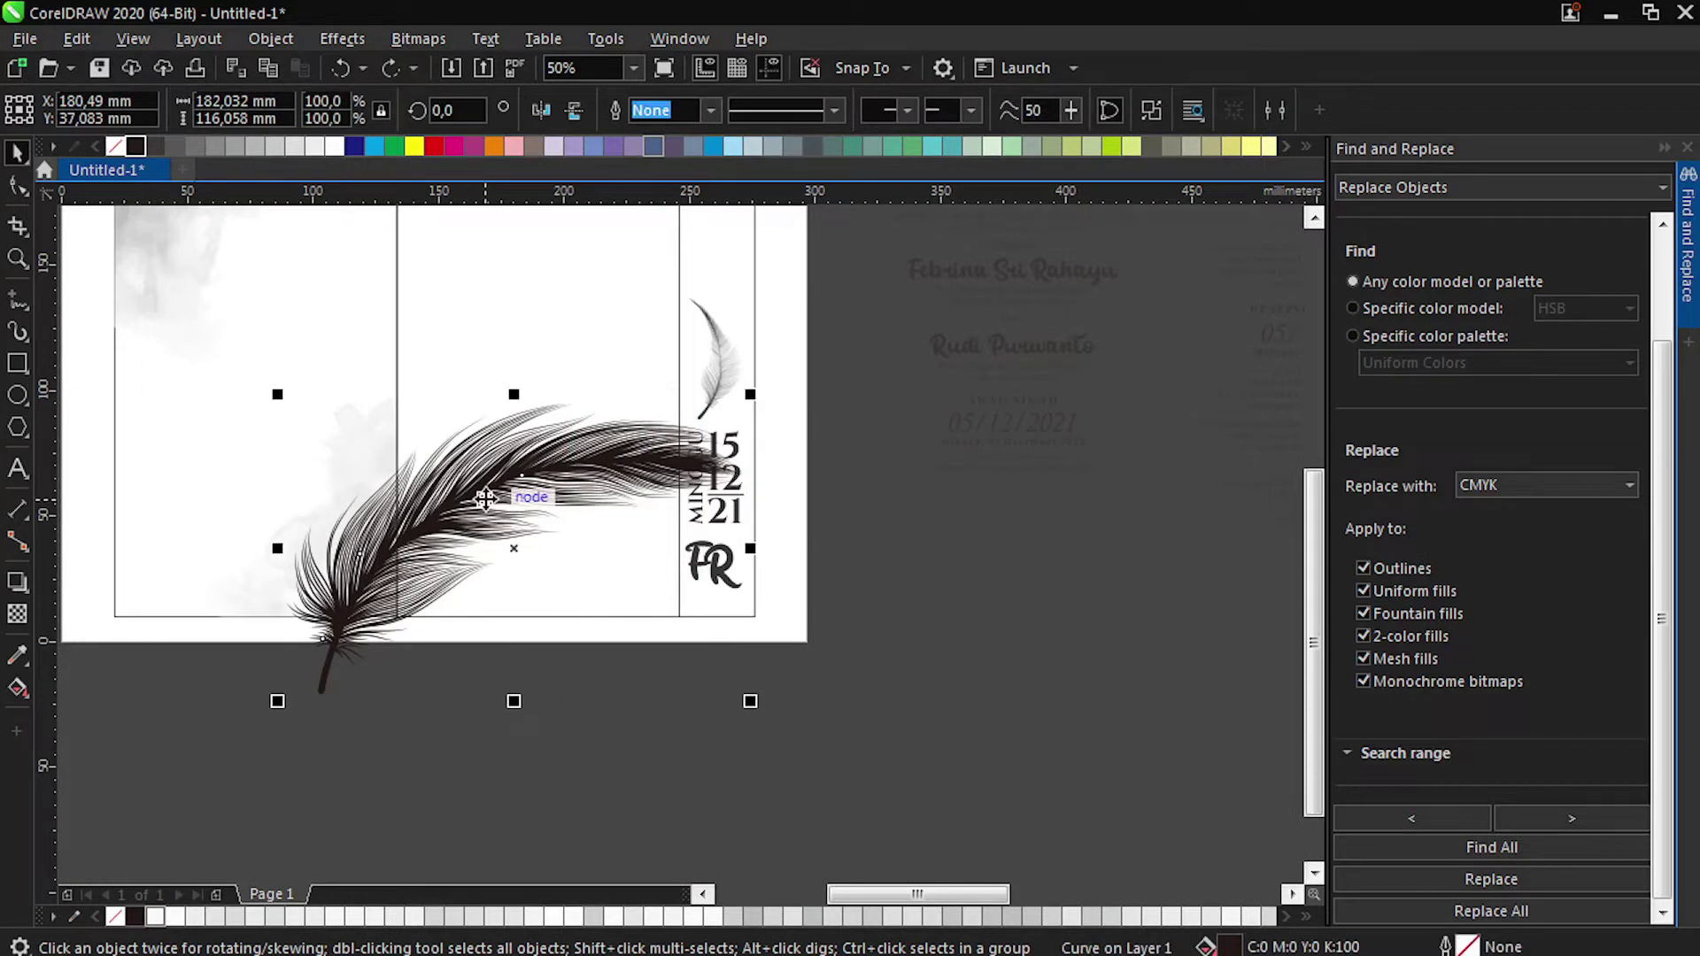
pyautogui.click(574, 110)
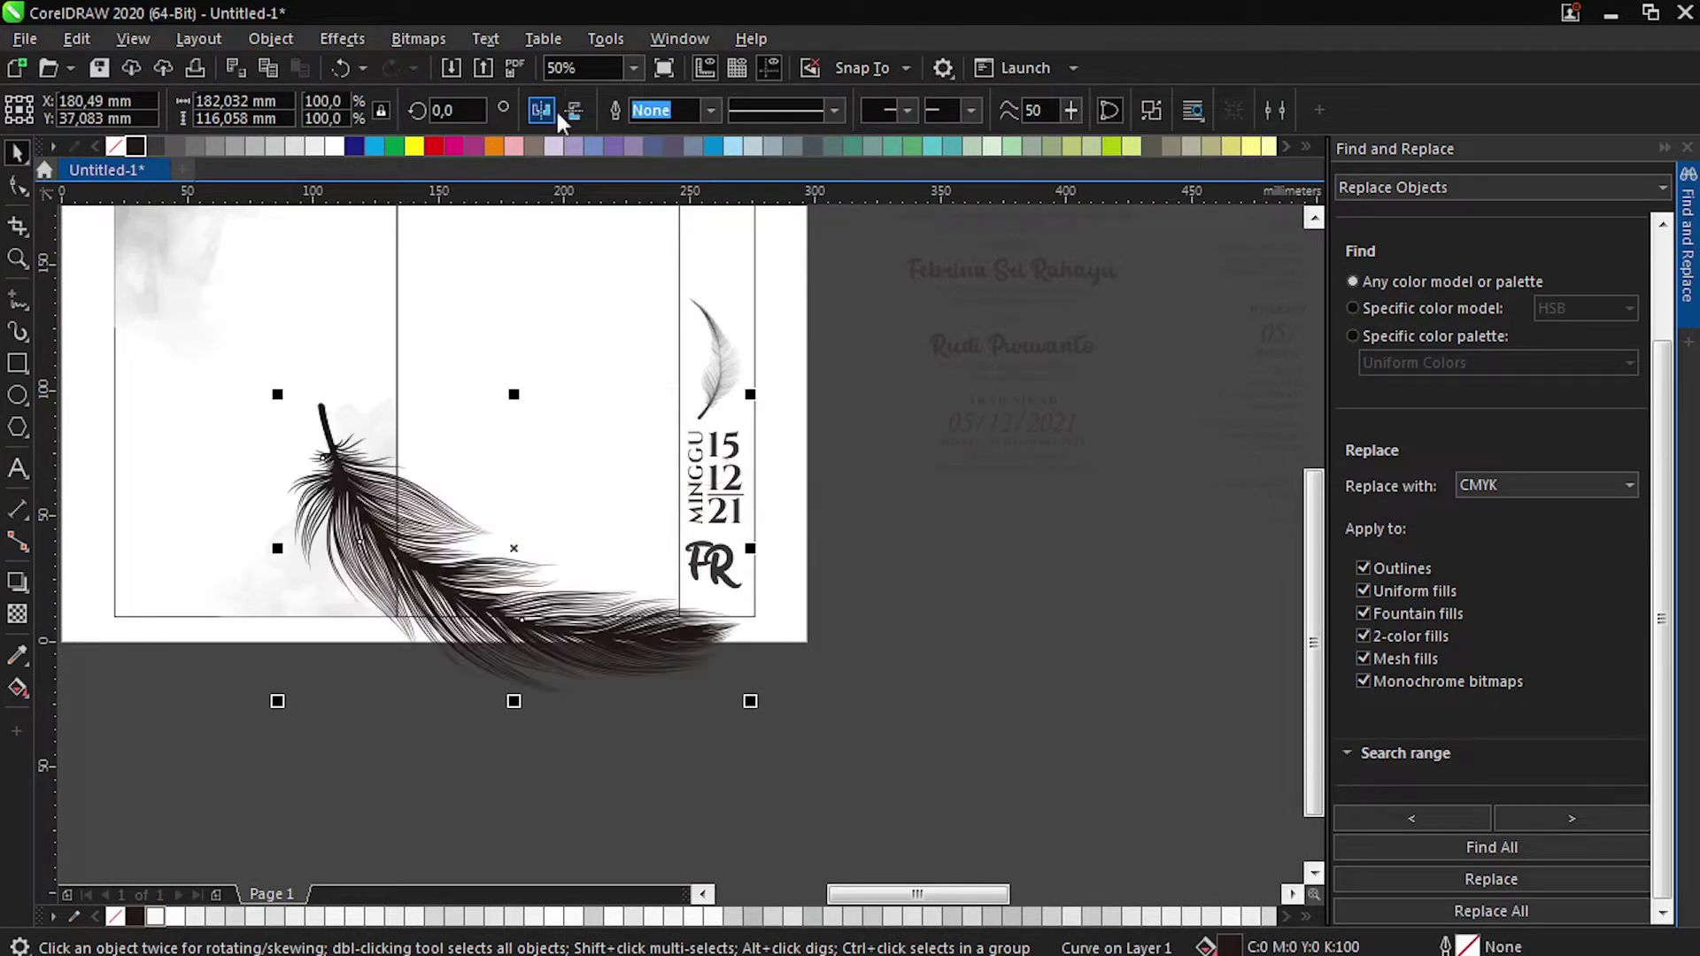
pyautogui.click(541, 110)
# Scale the feather to about 42.3% and rotate it into the left panel's bottom-right corner, overlapping the fold line.
pyautogui.moveTo(756, 391); pyautogui.dragTo(537, 565)
pyautogui.moveTo(449, 631); pyautogui.dragTo(409, 559)
pyautogui.click(407, 558)
pyautogui.moveTo(453, 436); pyautogui.dragTo(452, 439)
pyautogui.click(381, 622)
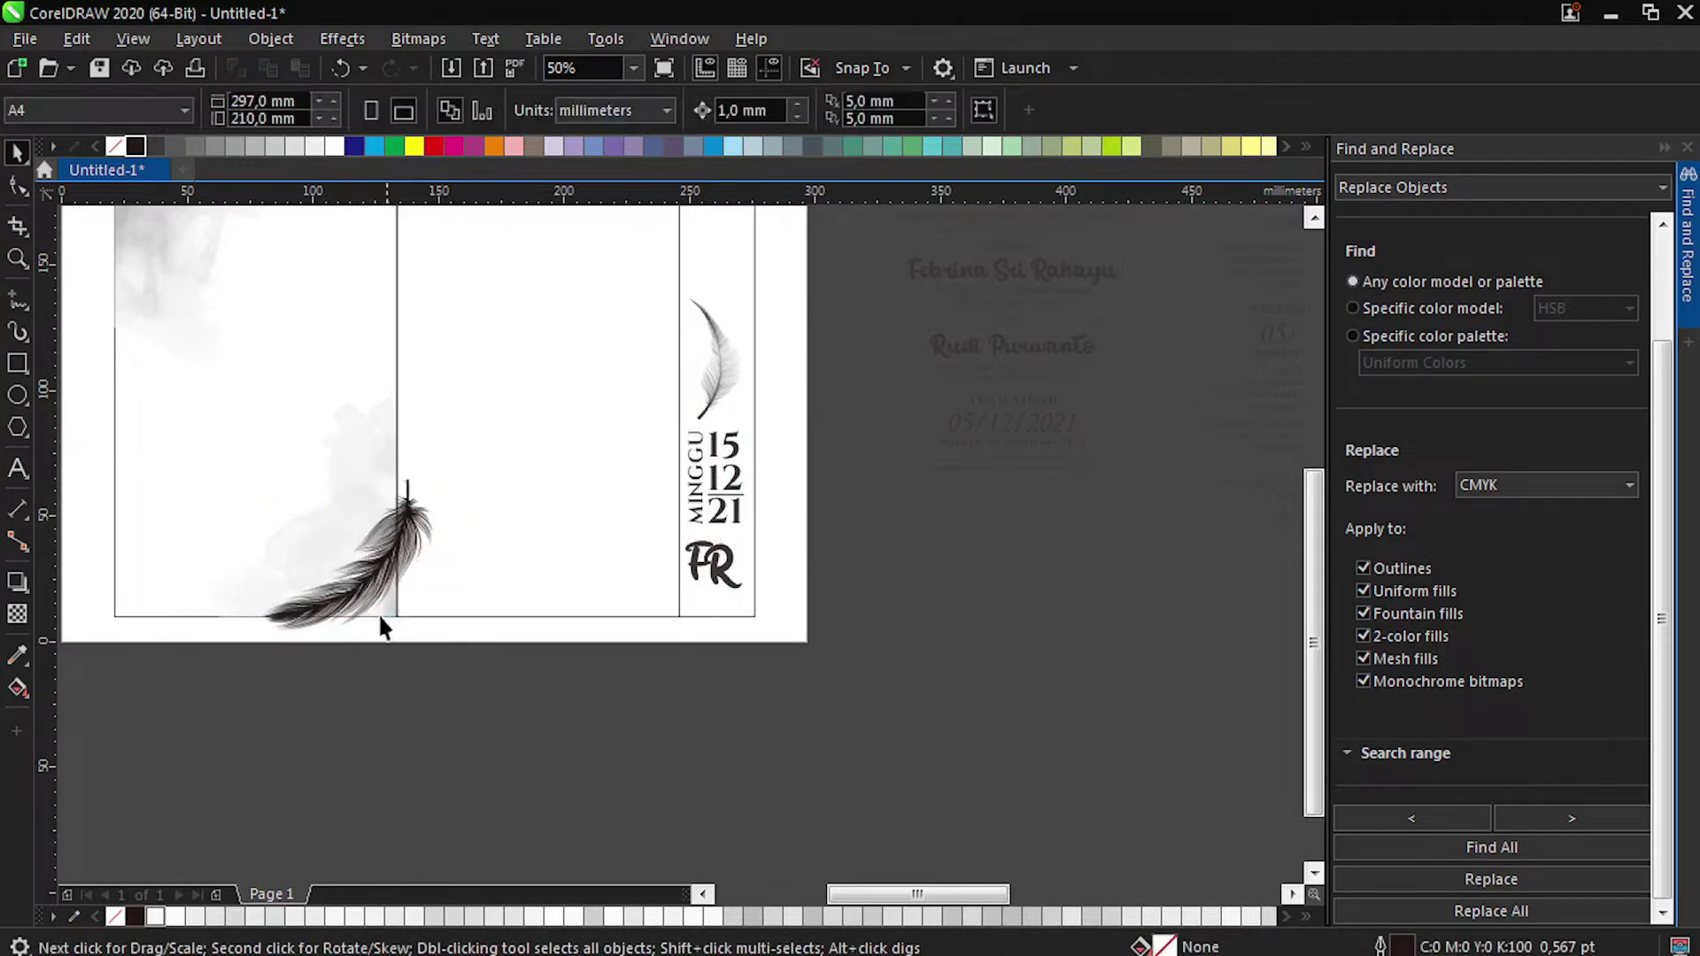
pyautogui.moveTo(423, 551)
pyautogui.mouseDown()
pyautogui.moveTo(443, 582)
pyautogui.moveTo(438, 556)
pyautogui.moveTo(425, 574)
pyautogui.moveTo(413, 553)
pyautogui.mouseUp()
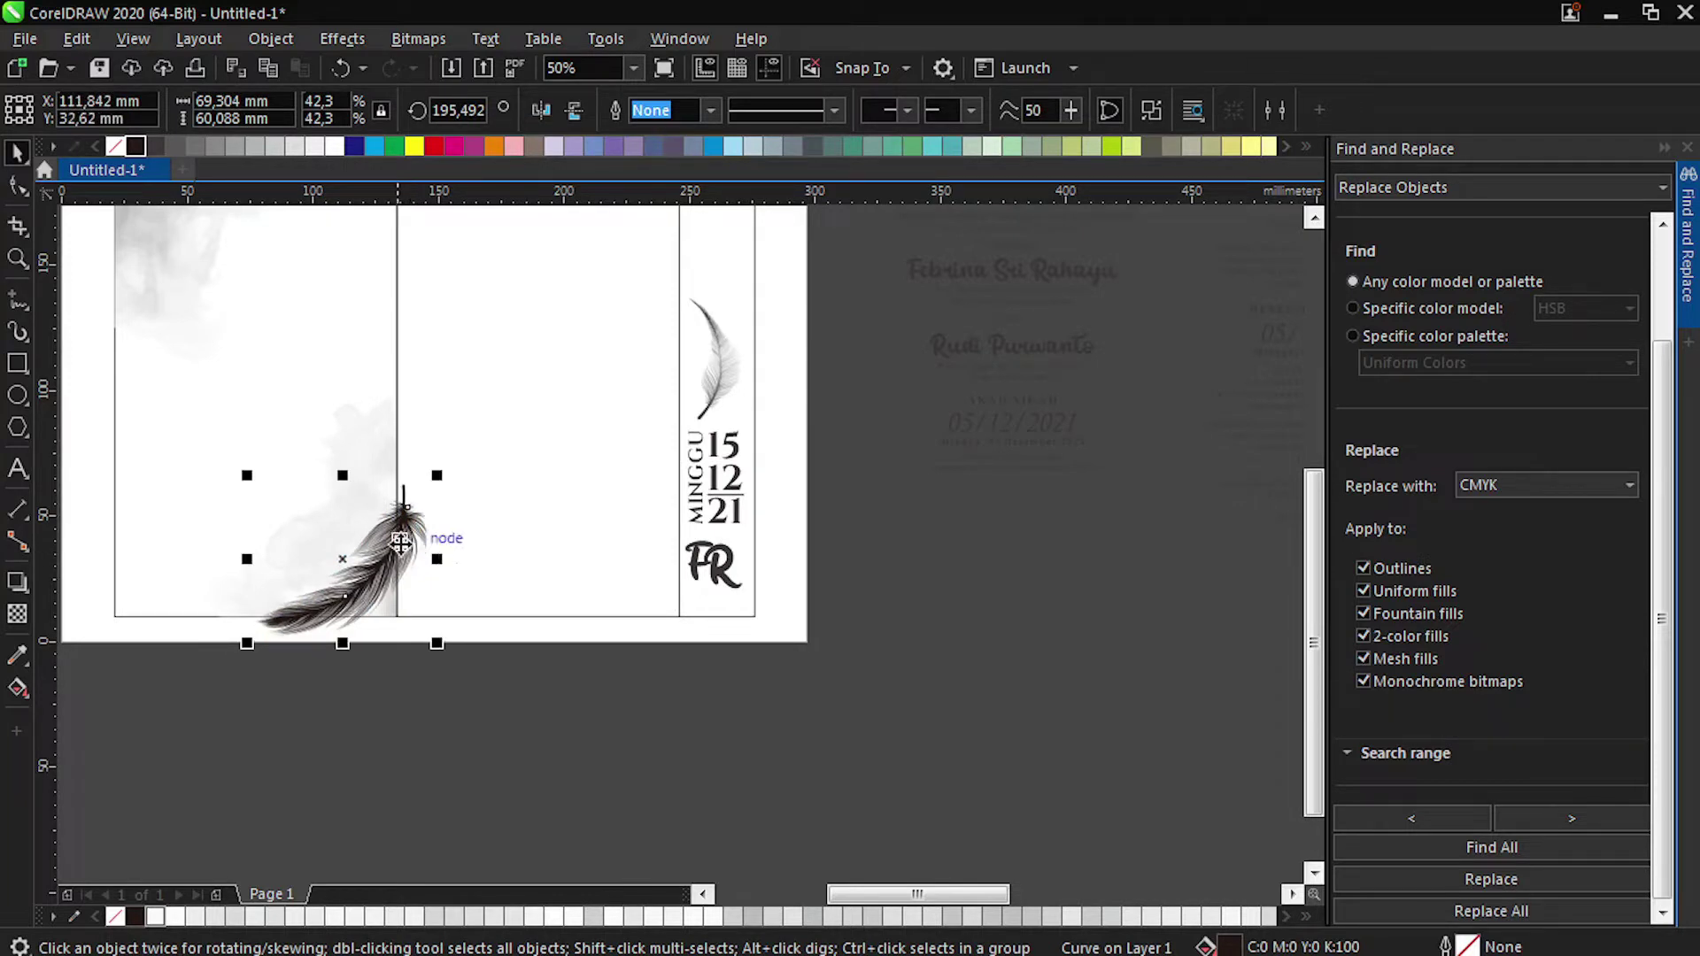
# Apply a linear fountain fill along the feather, running from black at the quill to dark grey towards the tip.
pyautogui.scroll(1, 395, 536)
pyautogui.moveTo(421, 523); pyautogui.dragTo(275, 704)
pyautogui.click(18, 688)
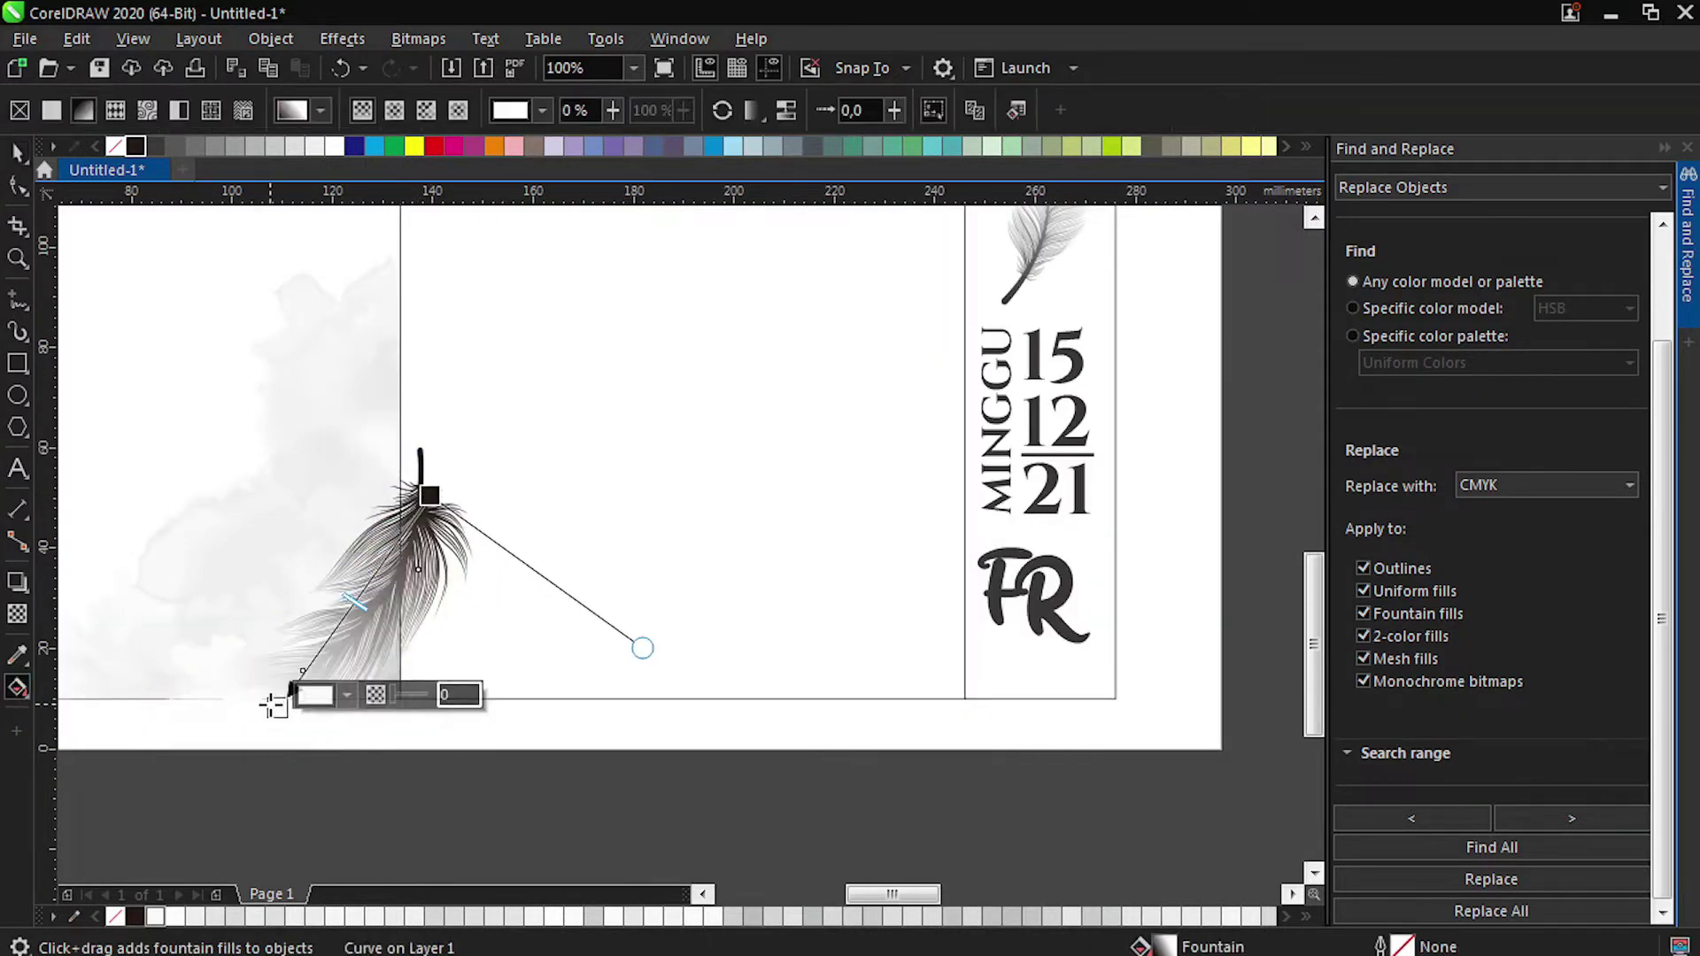
pyautogui.click(177, 147)
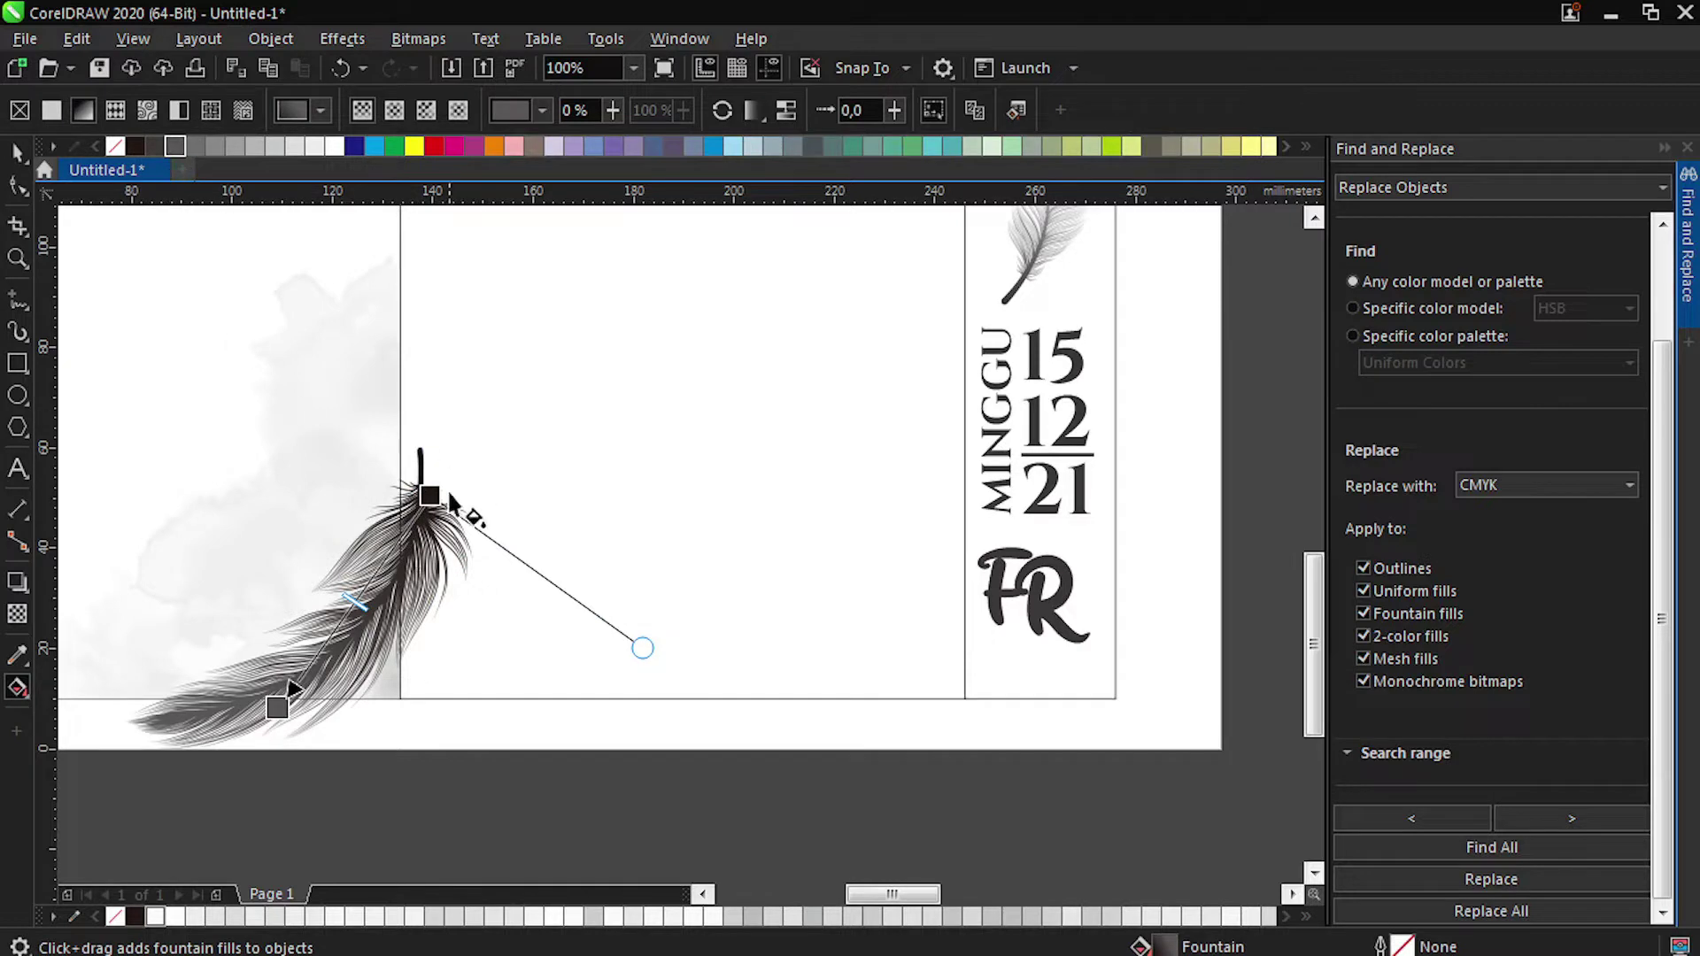
pyautogui.moveTo(430, 498); pyautogui.dragTo(425, 507)
pyautogui.press('space')
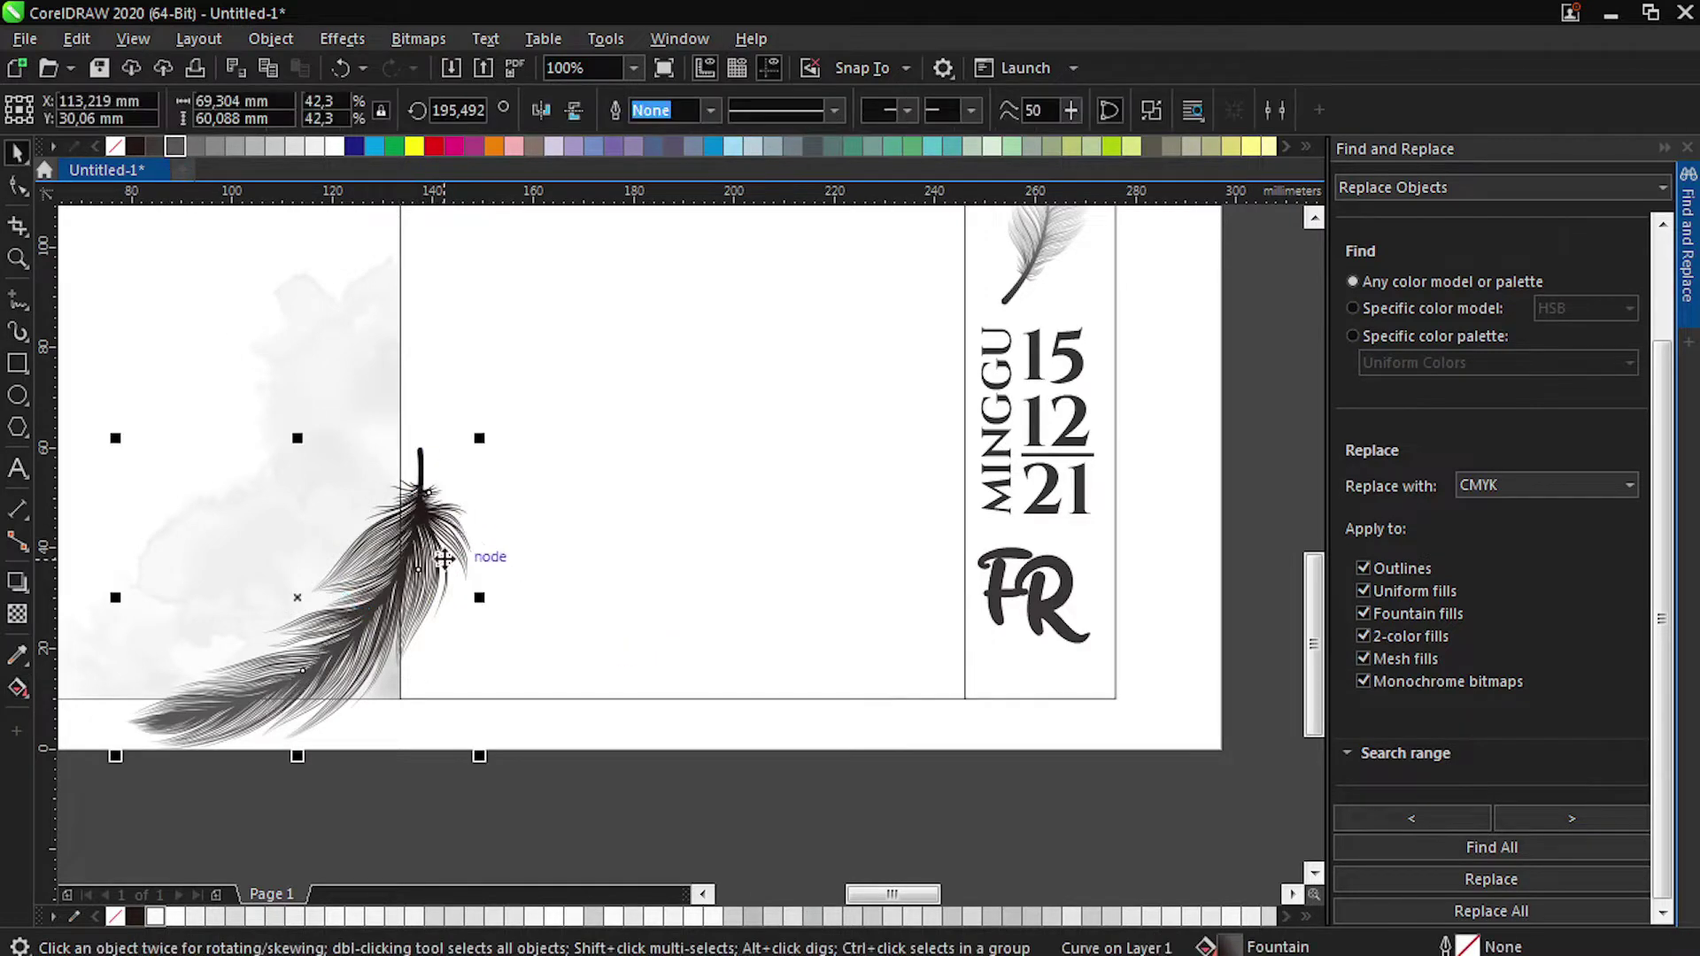
# Reverse the feather's gradient by setting its quill end to grey and its tip end to black.
pyautogui.press('space')
pyautogui.click(425, 507)
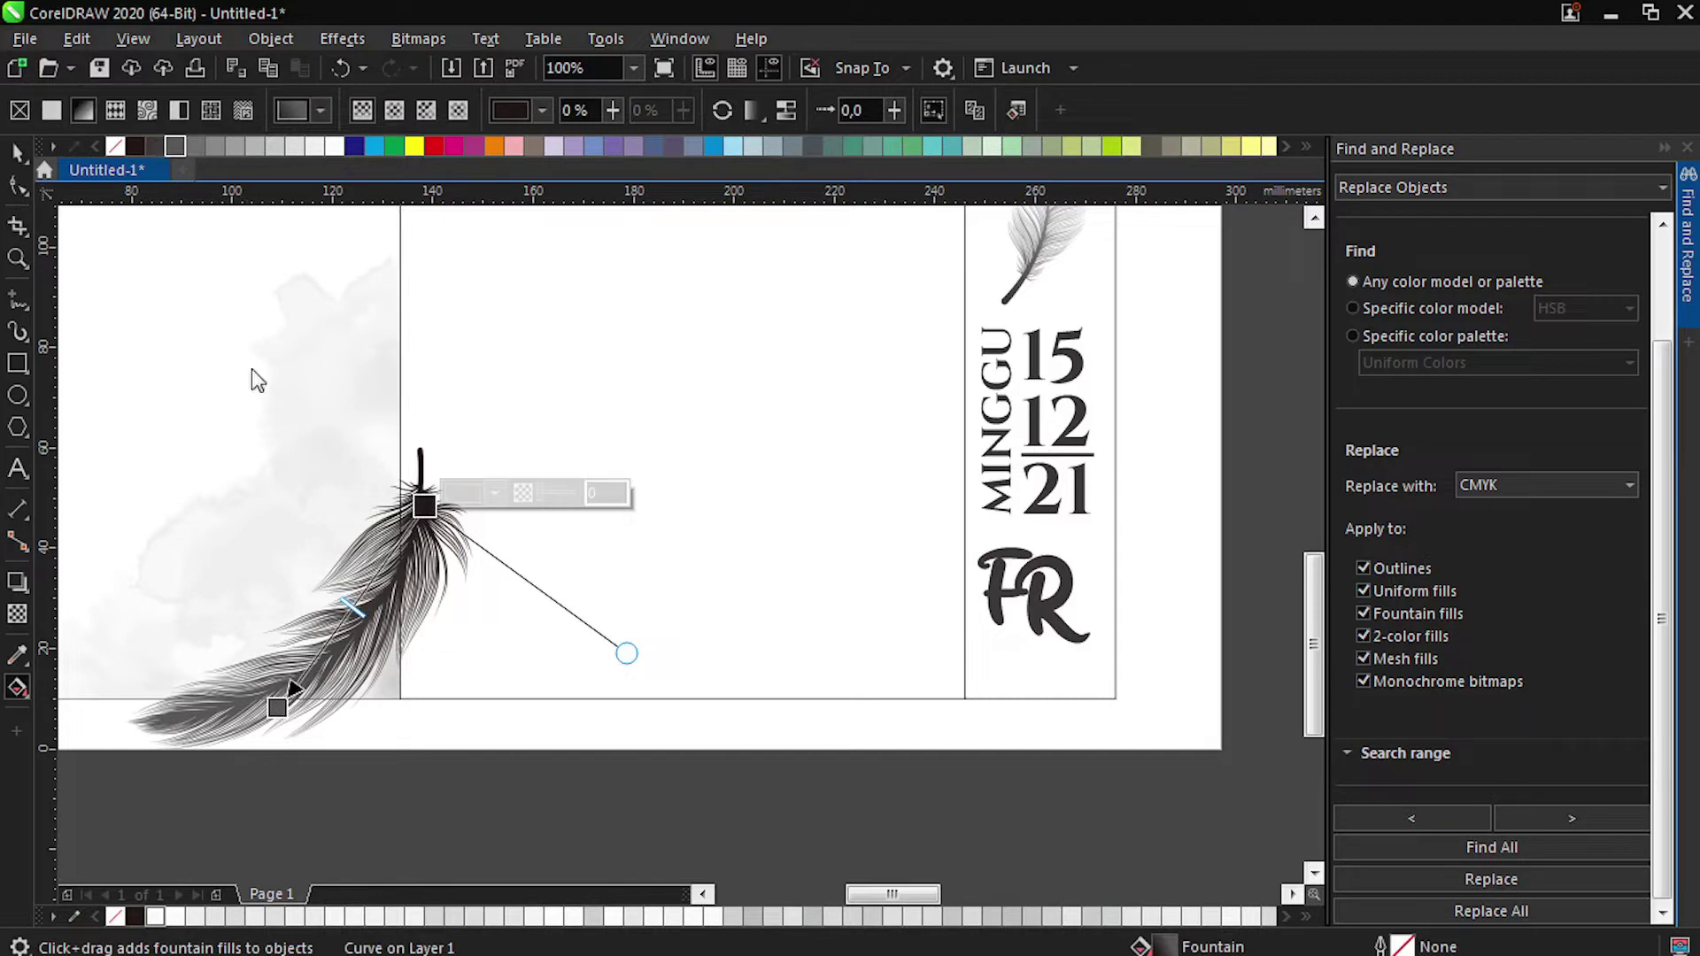
pyautogui.click(155, 147)
pyautogui.press('space')
pyautogui.press('space')
pyautogui.click(425, 506)
pyautogui.click(202, 151)
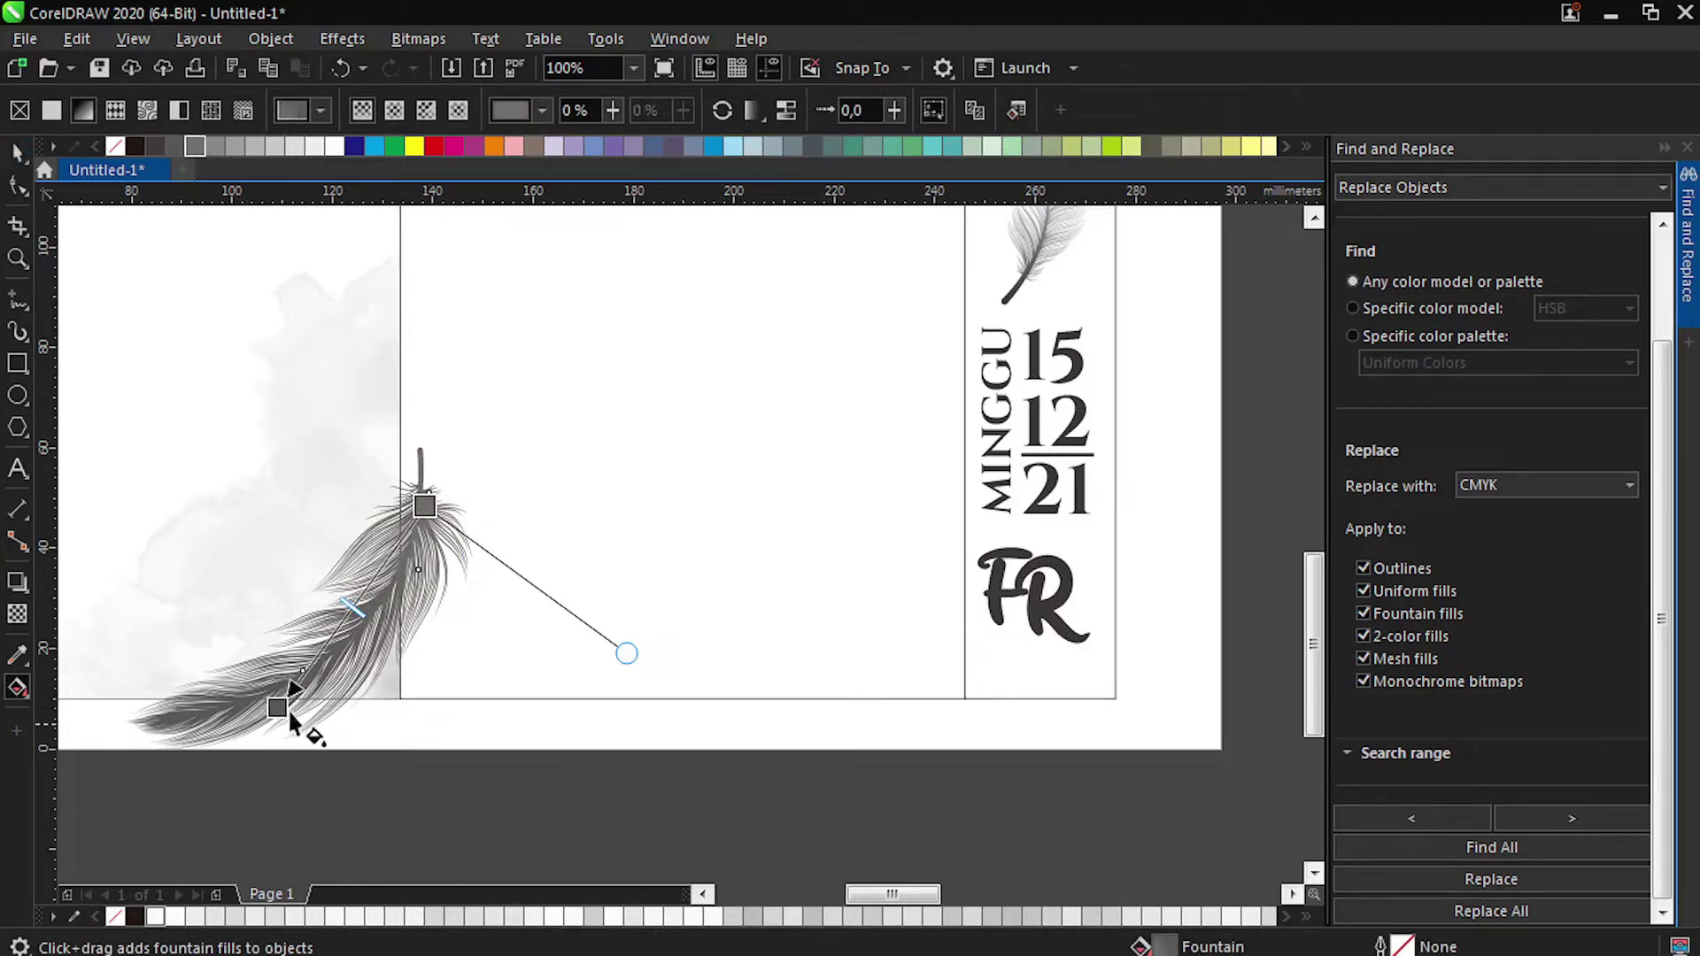
pyautogui.click(279, 706)
pyautogui.click(137, 147)
pyautogui.press('space')
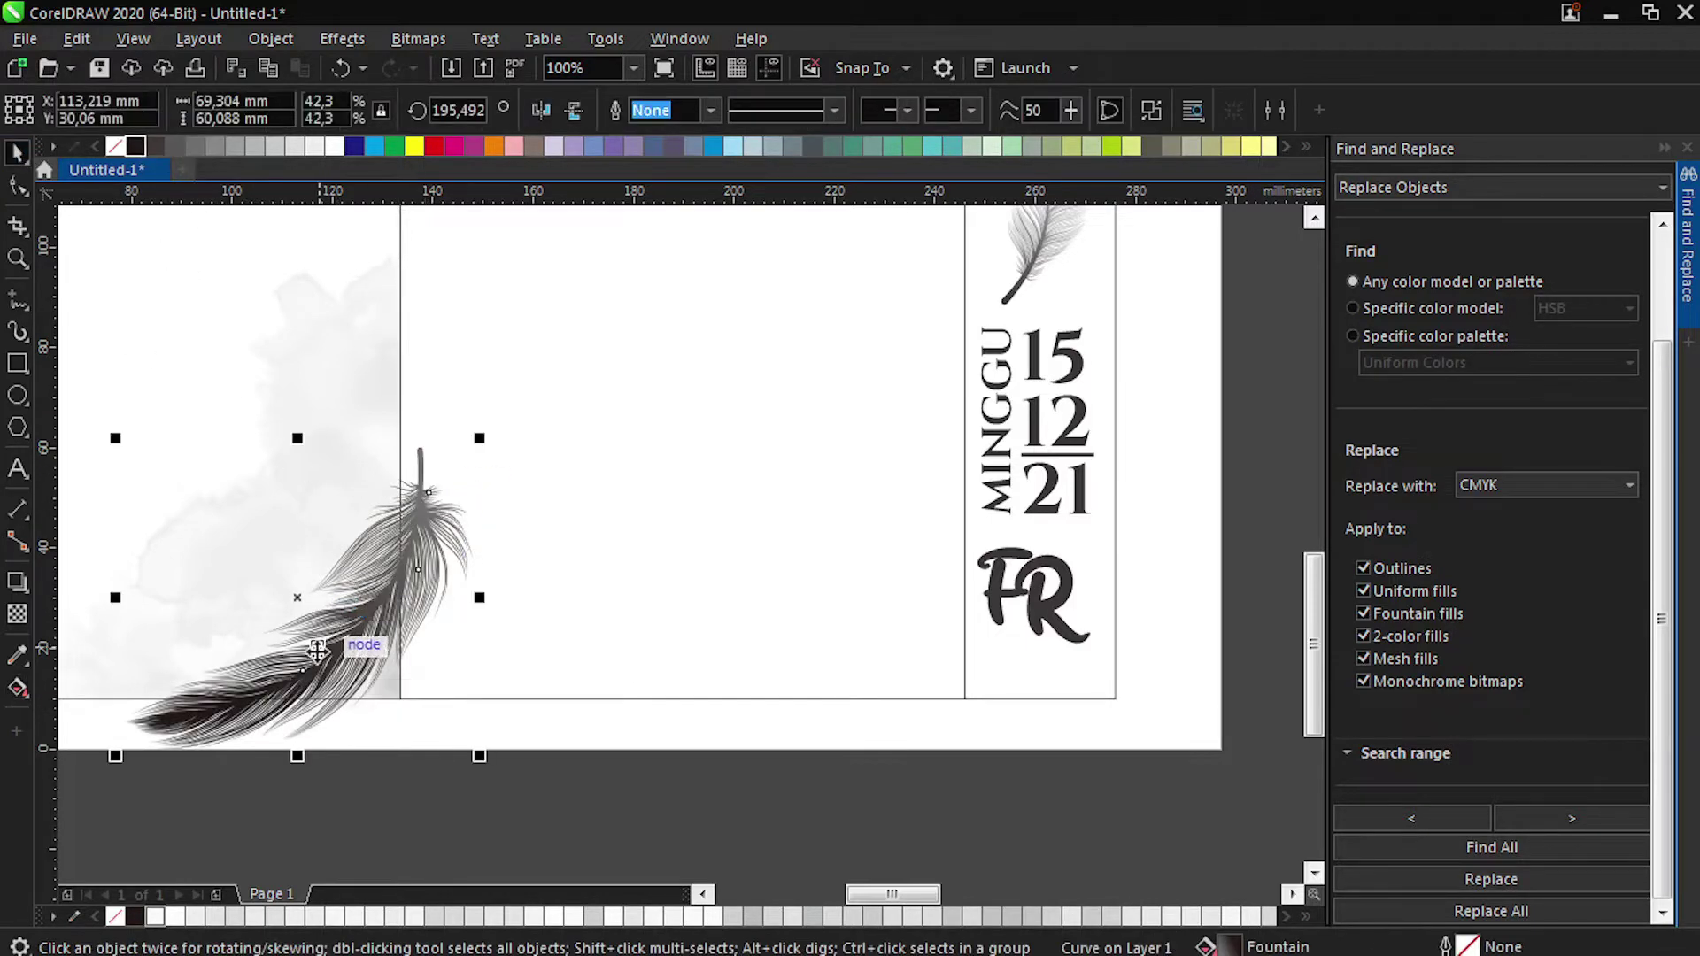
# Duplicate the feather and place the copy, rotated by a half turn, over the left panel's top-left corner.
pyautogui.scroll(-1, 407, 550)
pyautogui.press('Escape')
pyautogui.scroll(1, 378, 583)
pyautogui.moveTo(469, 501); pyautogui.dragTo(387, 502)
pyautogui.scroll(-2, 468, 485)
pyautogui.click(336, 358)
pyautogui.moveTo(352, 319); pyautogui.dragTo(386, 341)
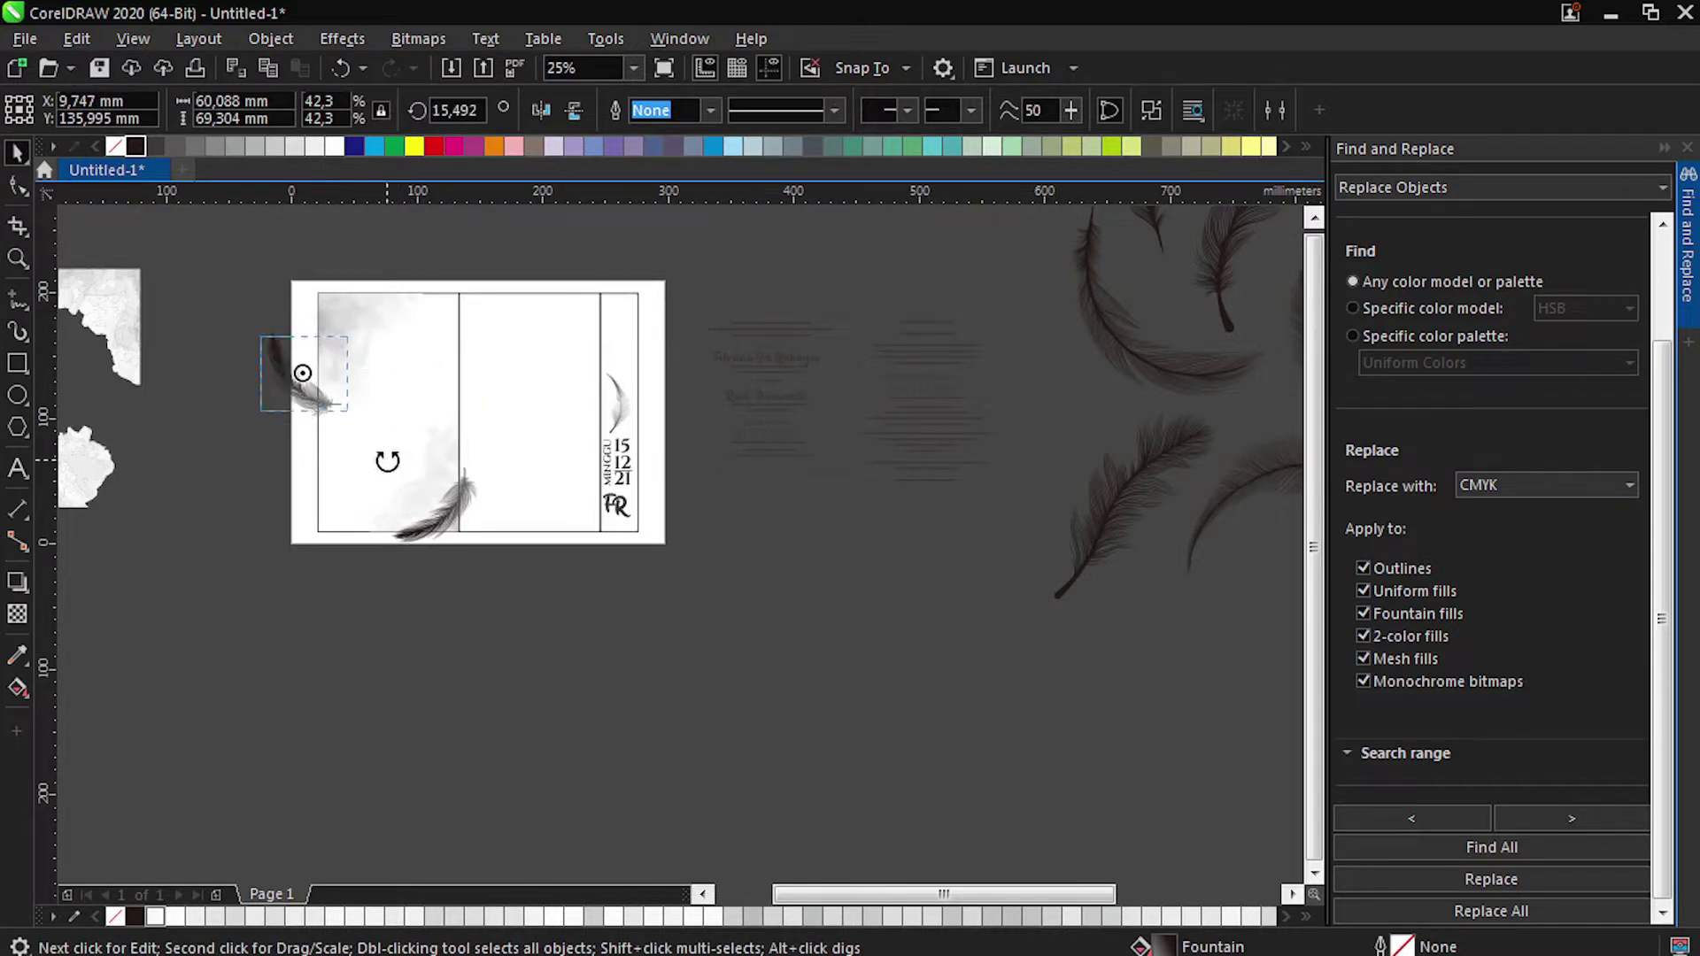
pyautogui.moveTo(387, 460); pyautogui.dragTo(381, 448)
pyautogui.scroll(1, 333, 337)
pyautogui.click(365, 301)
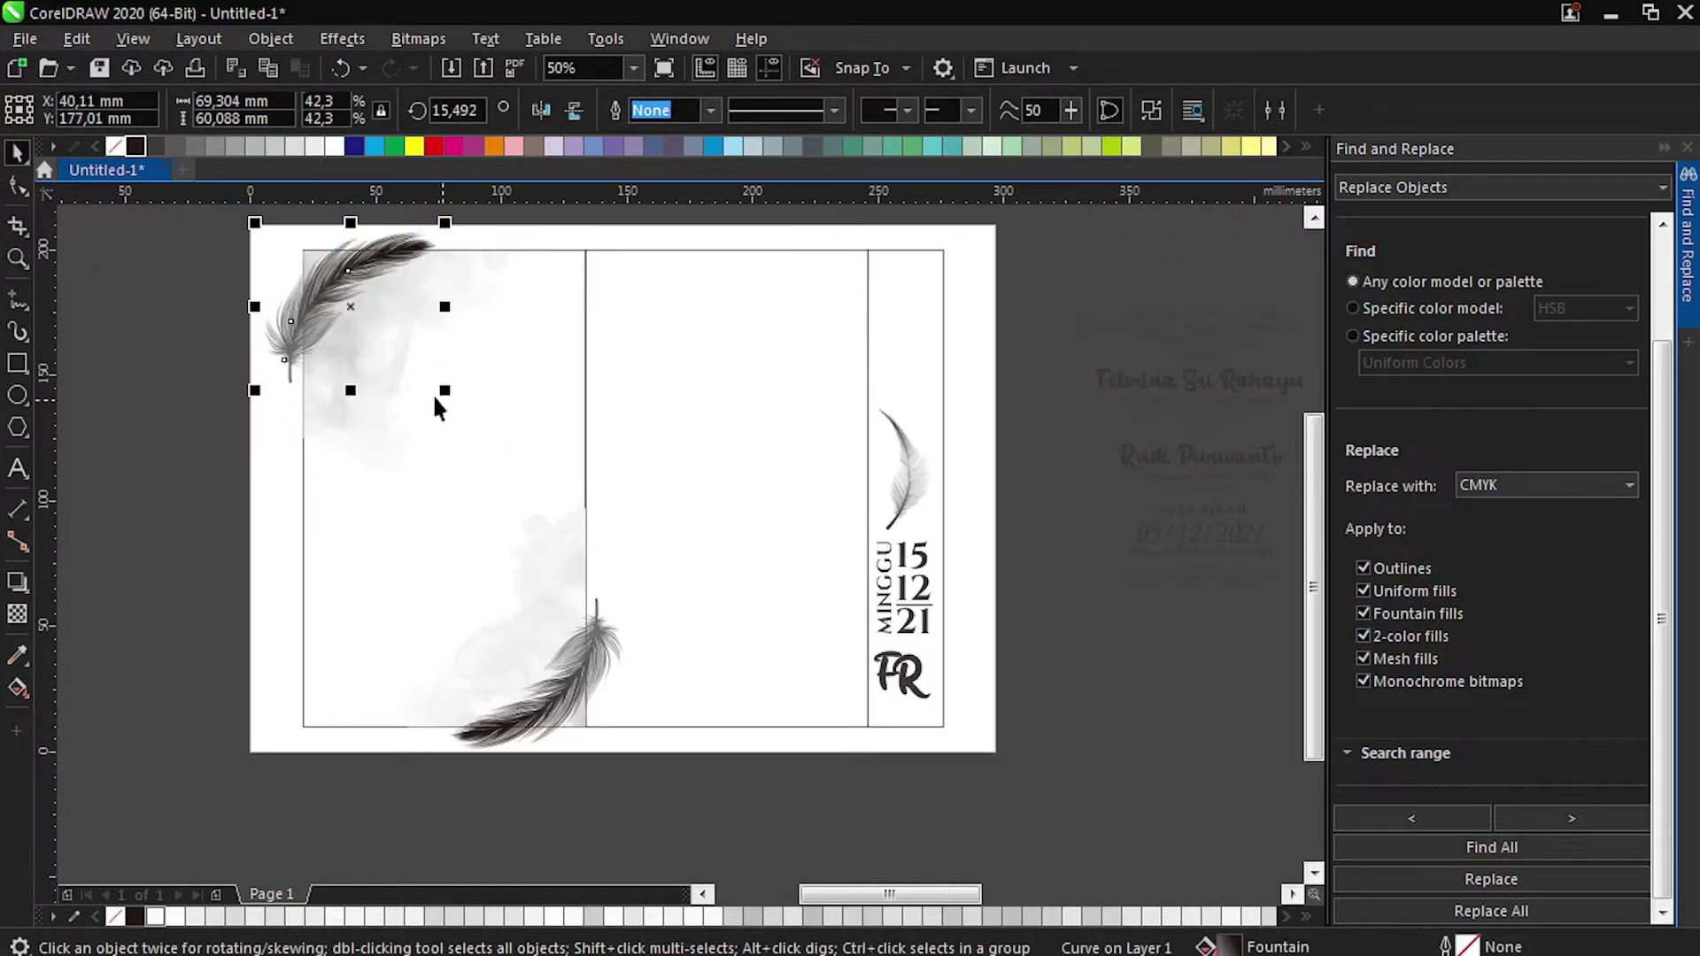
# Enlarge the upper feather to about 54.4% and rotate it to about 36.9° along the left panel's outer edge.
pyautogui.moveTo(445, 390); pyautogui.dragTo(498, 455)
pyautogui.click(310, 358)
pyautogui.moveTo(259, 440); pyautogui.dragTo(241, 536)
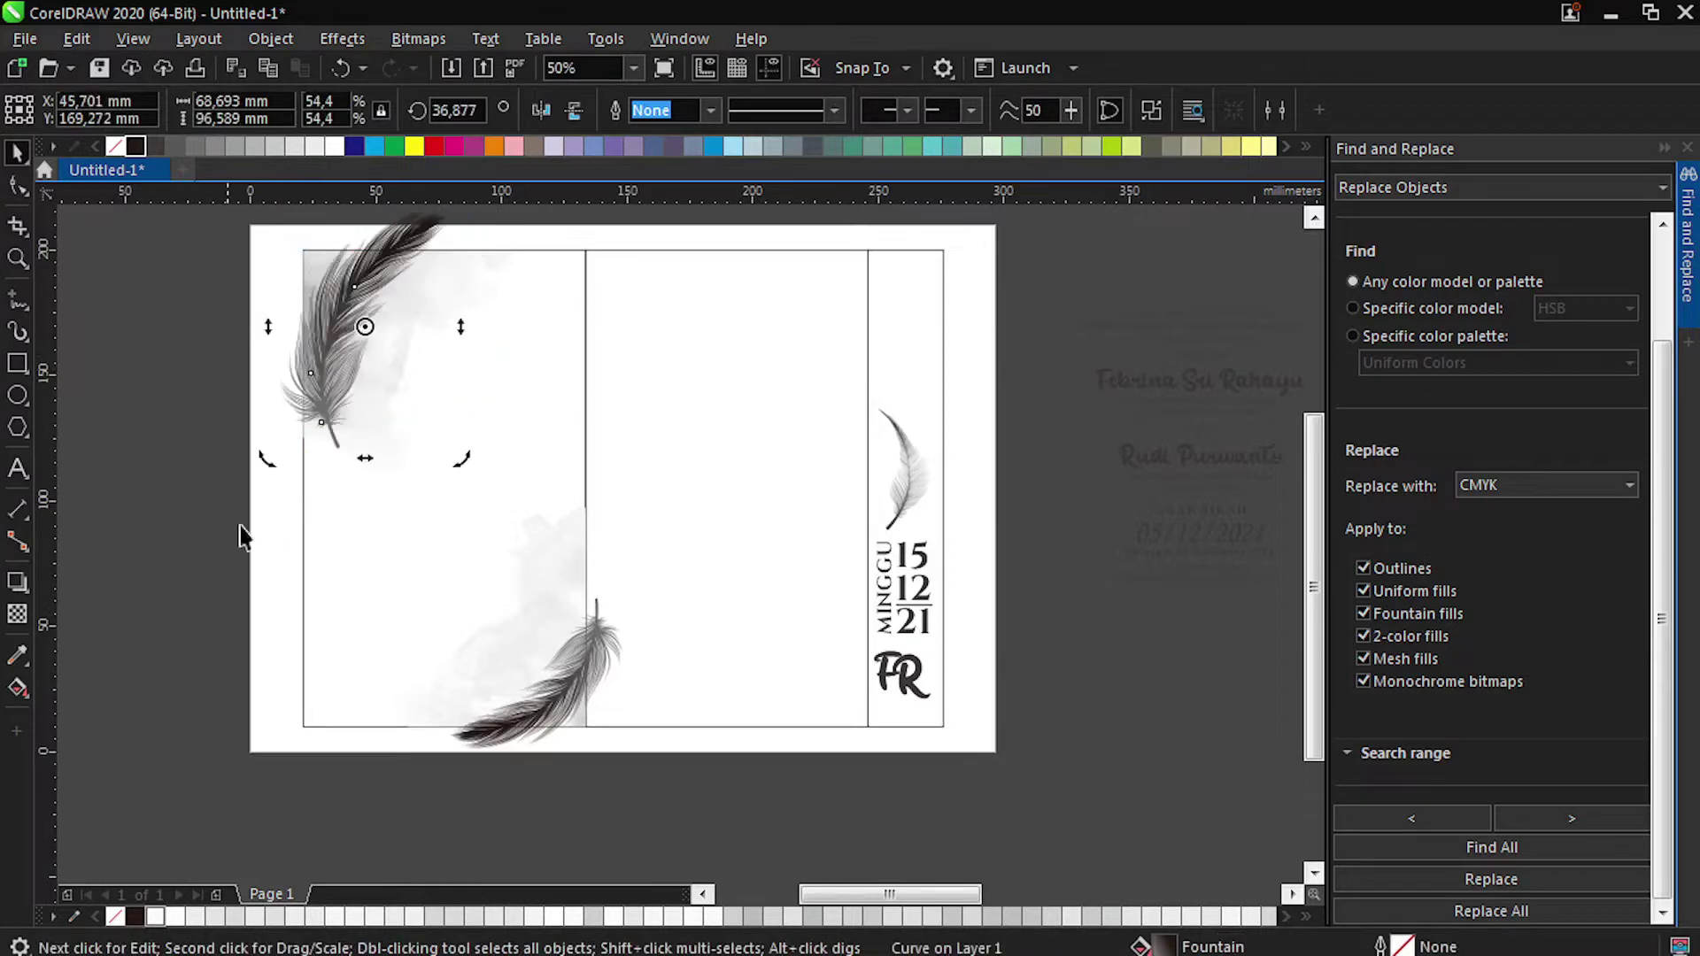
pyautogui.click(240, 536)
pyautogui.scroll(1, 328, 346)
pyautogui.moveTo(325, 396); pyautogui.dragTo(285, 394)
pyautogui.scroll(-1, 314, 433)
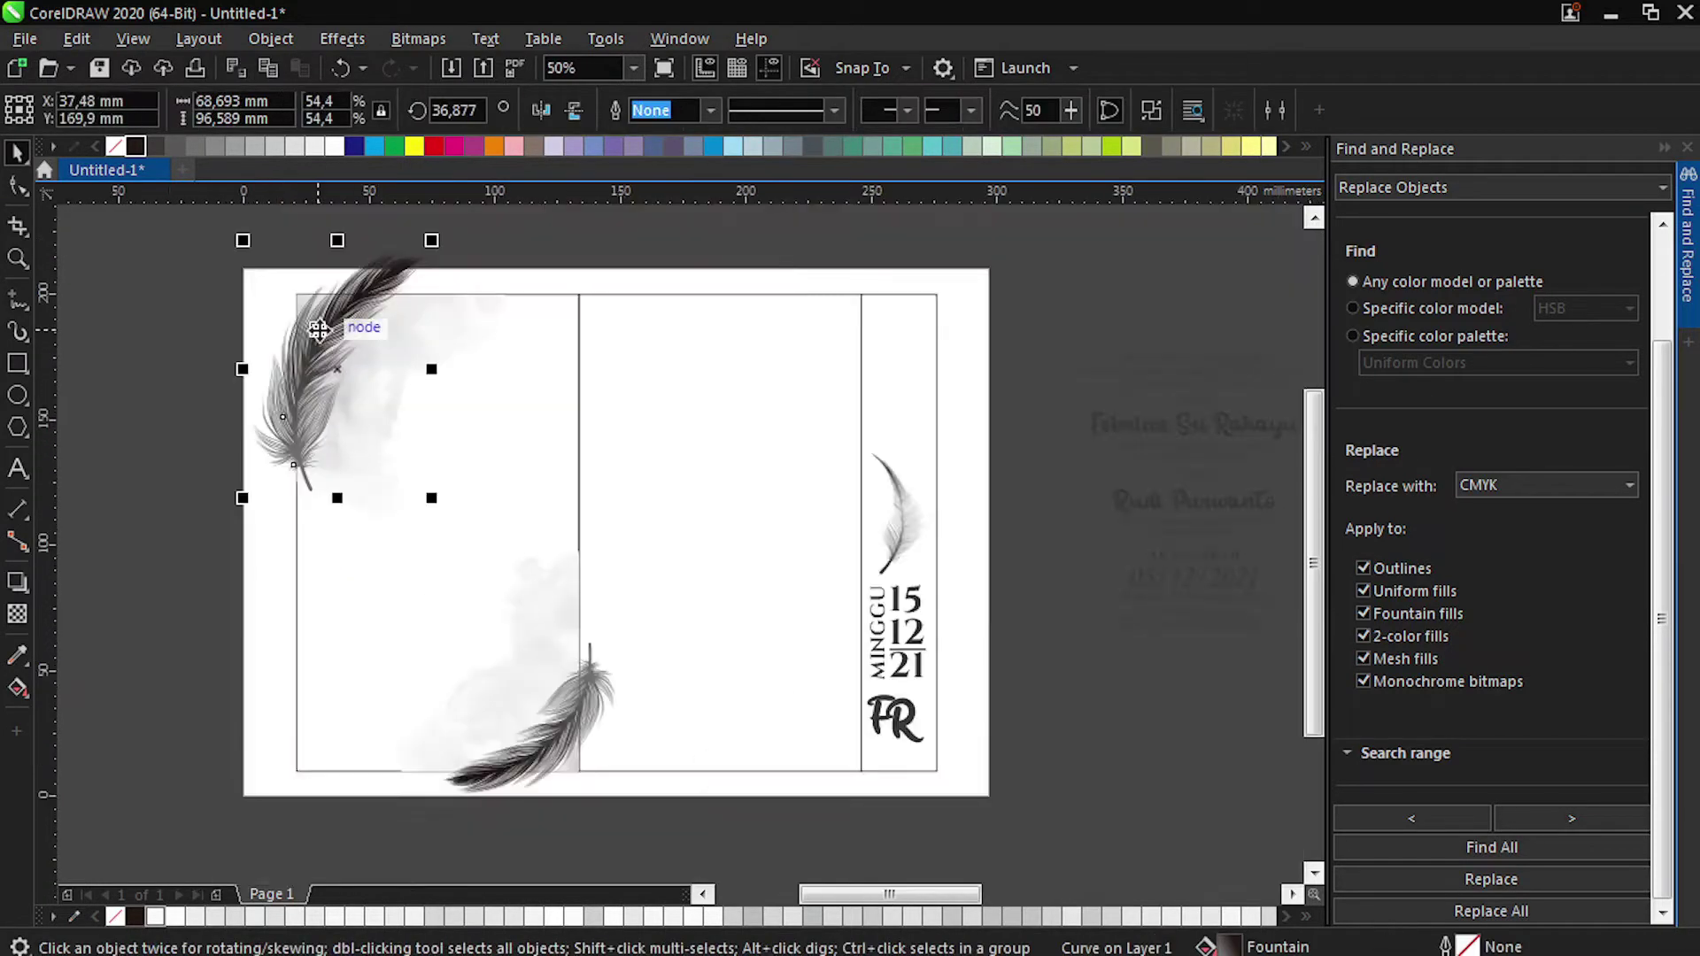
# Adjust the upper feather's rotation to about 30.5° over the panel's corner.
pyautogui.click(439, 237)
pyautogui.scroll(2, 436, 243)
pyautogui.moveTo(436, 243); pyautogui.dragTo(512, 274)
pyautogui.click(513, 274)
pyautogui.scroll(-2, 508, 423)
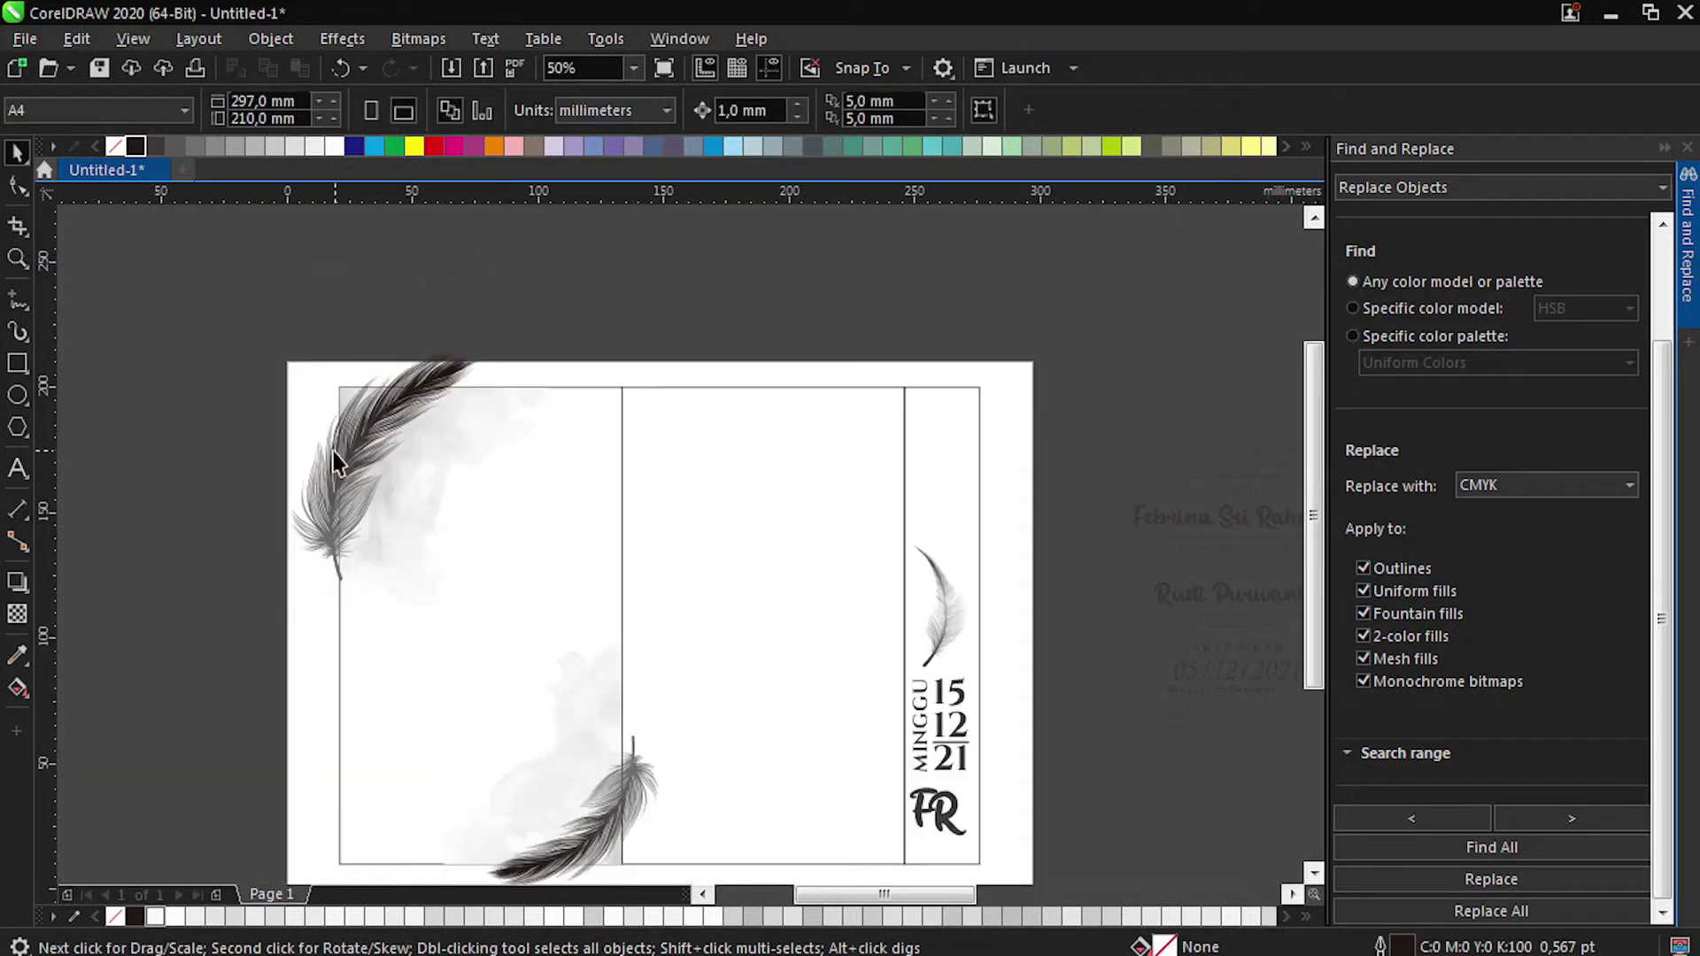
# Fill both feathers on the left panel with solid black.
pyautogui.click(336, 462)
pyautogui.click(136, 147)
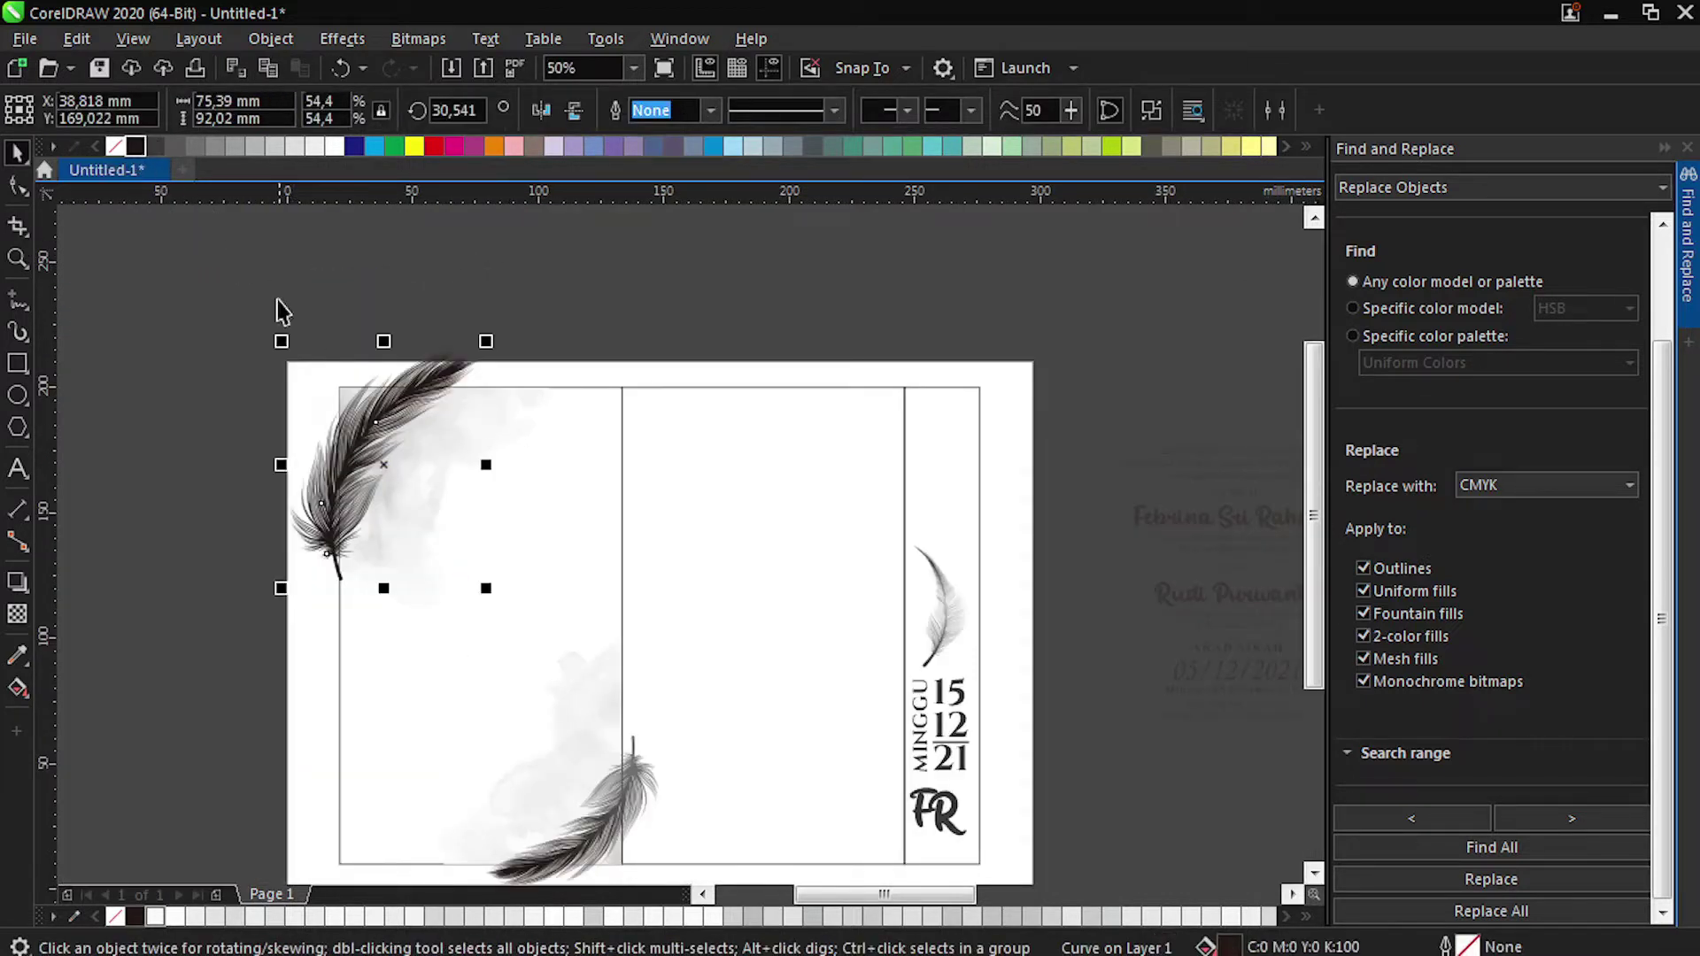
pyautogui.click(606, 812)
pyautogui.click(135, 147)
# Select both watercolour bitmaps and PowerClip them inside the left panel's rectangle.
pyautogui.click(403, 427)
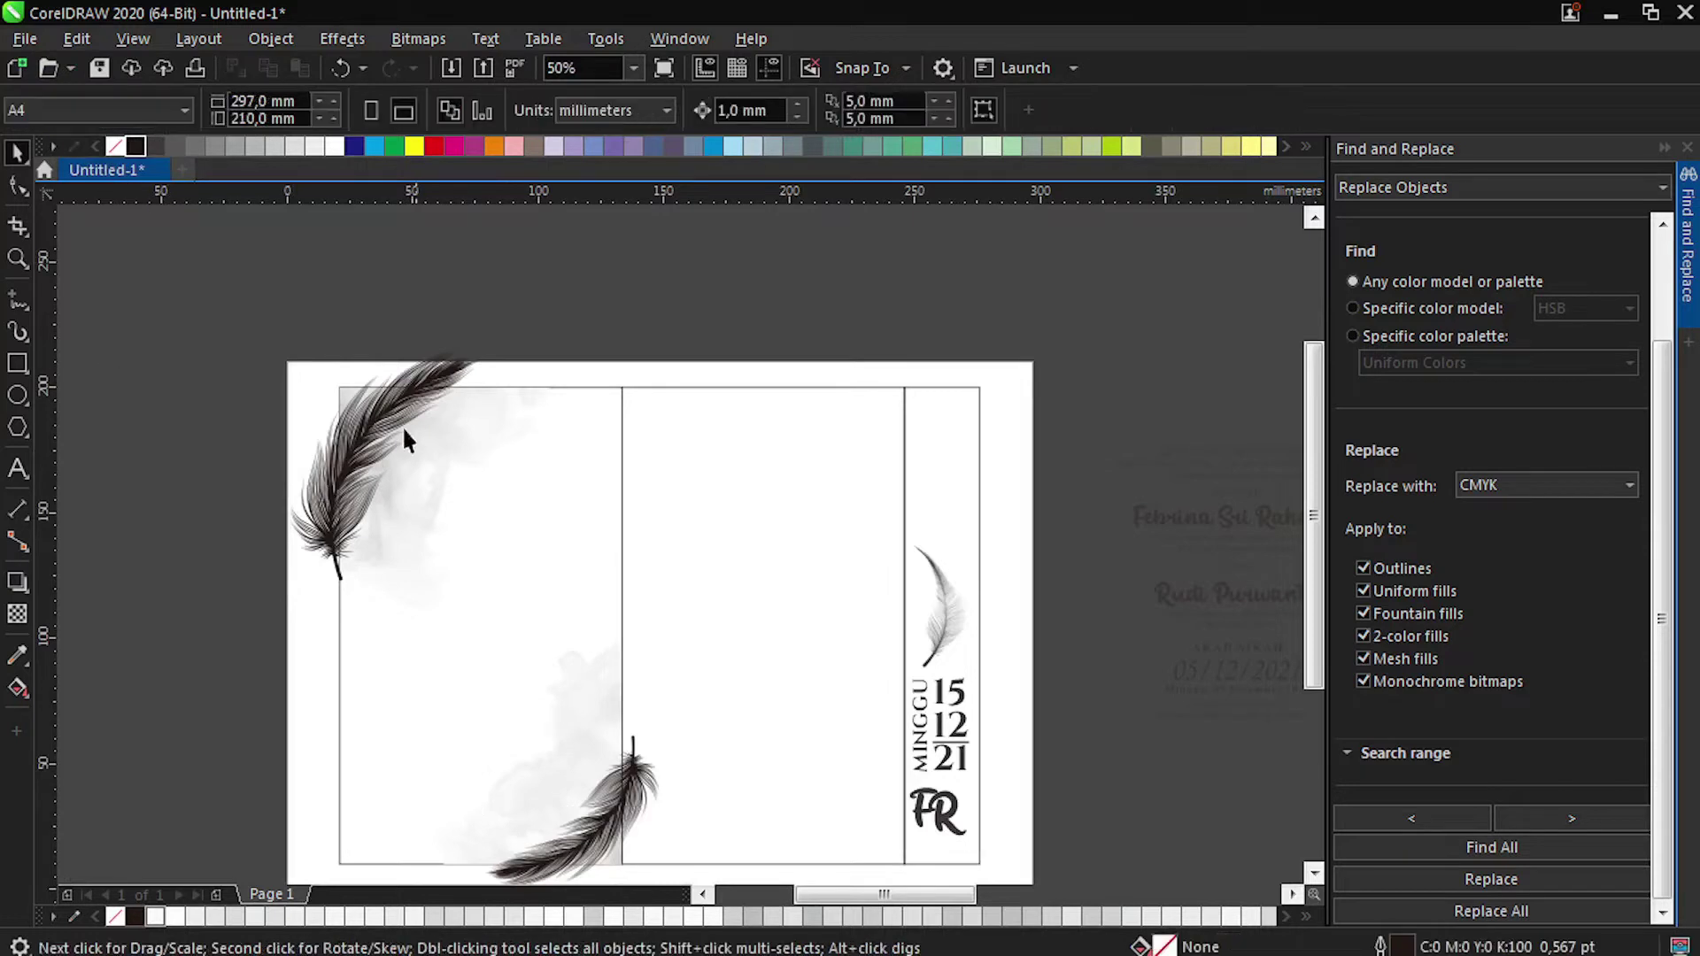
pyautogui.keyDown('shift'); pyautogui.click(608, 756); pyautogui.keyUp('shift')
pyautogui.rightClick(596, 721)
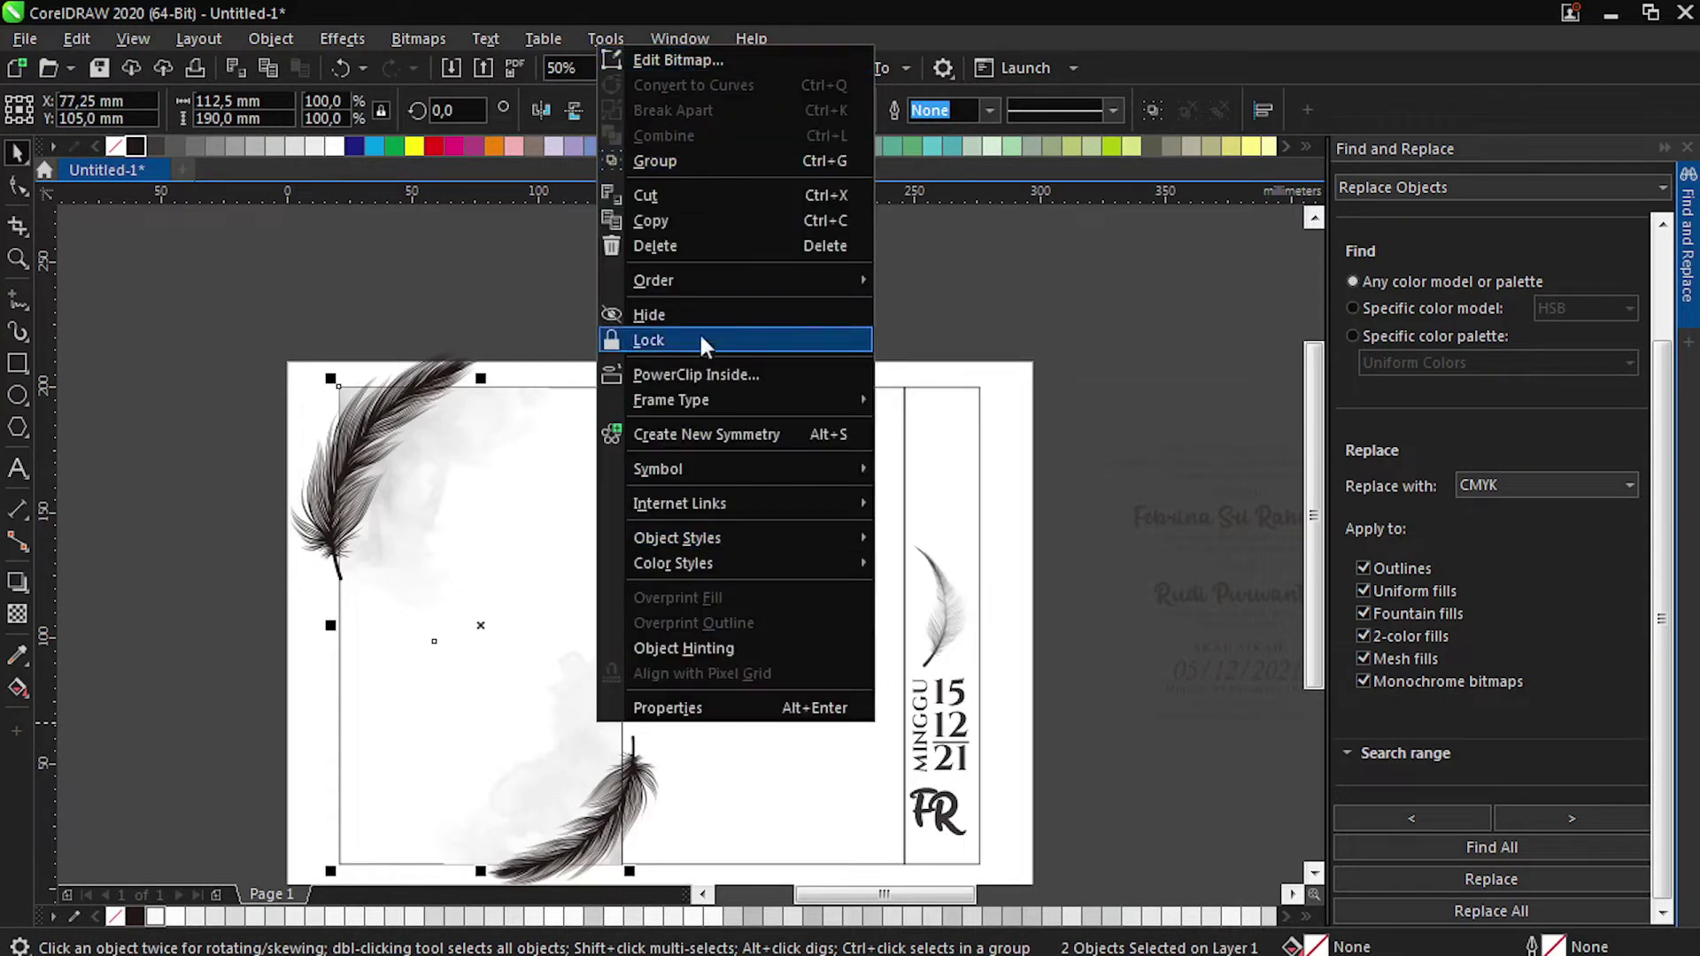
pyautogui.click(693, 376)
pyautogui.click(594, 519)
pyautogui.click(318, 513)
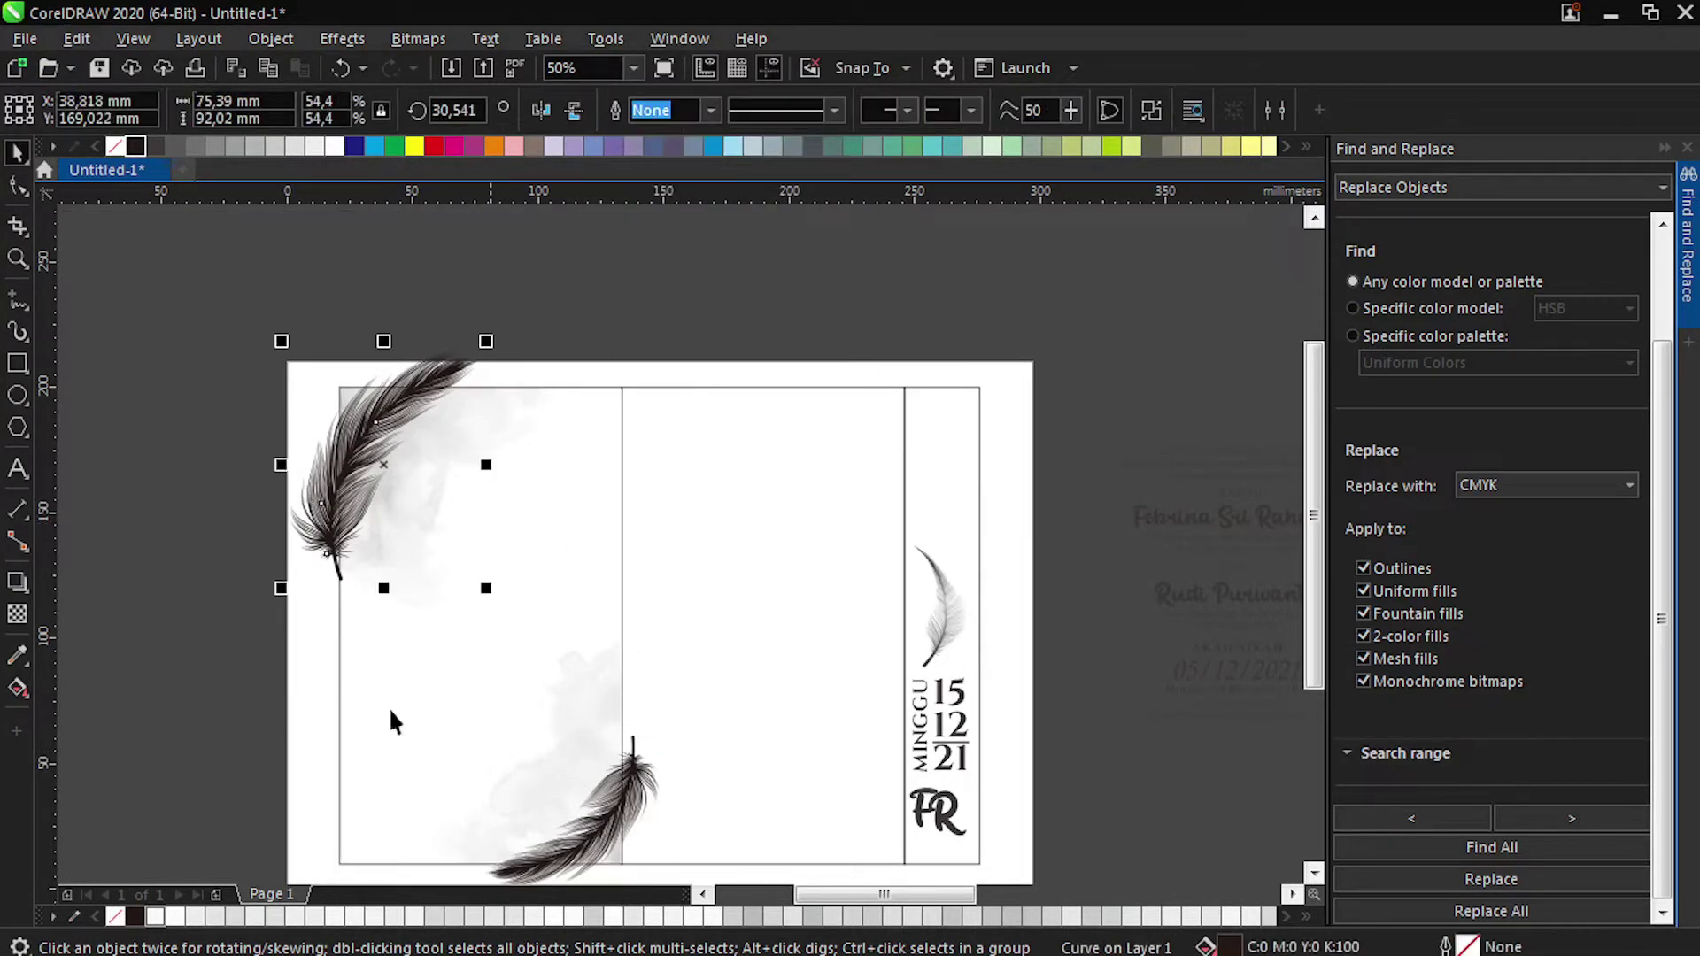
pyautogui.keyDown('shift'); pyautogui.click(618, 800); pyautogui.keyUp('shift')
pyautogui.rightClick(626, 796)
pyautogui.click(240, 792)
pyautogui.scroll(-1, 367, 640)
pyautogui.click(498, 803)
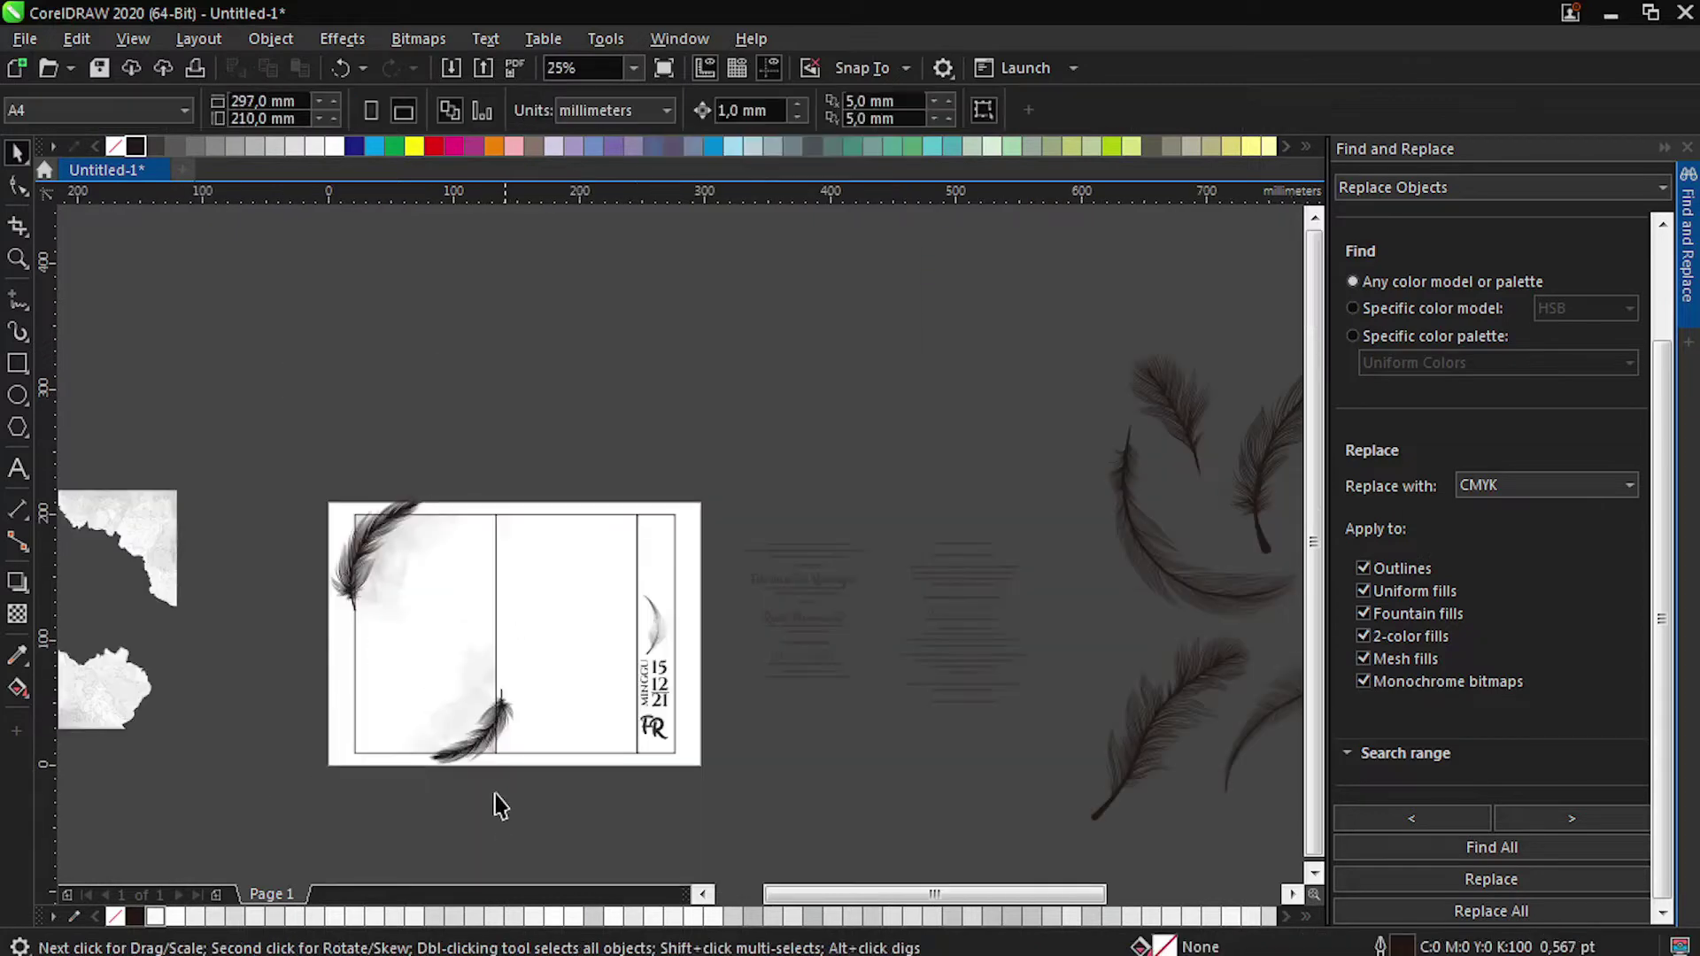
# Enlarge the lower feather to about 61.4% and shift it outward over the left panel's bottom corner at the fold.
pyautogui.scroll(1, 503, 724)
pyautogui.click(503, 704)
pyautogui.moveTo(543, 633); pyautogui.dragTo(610, 579)
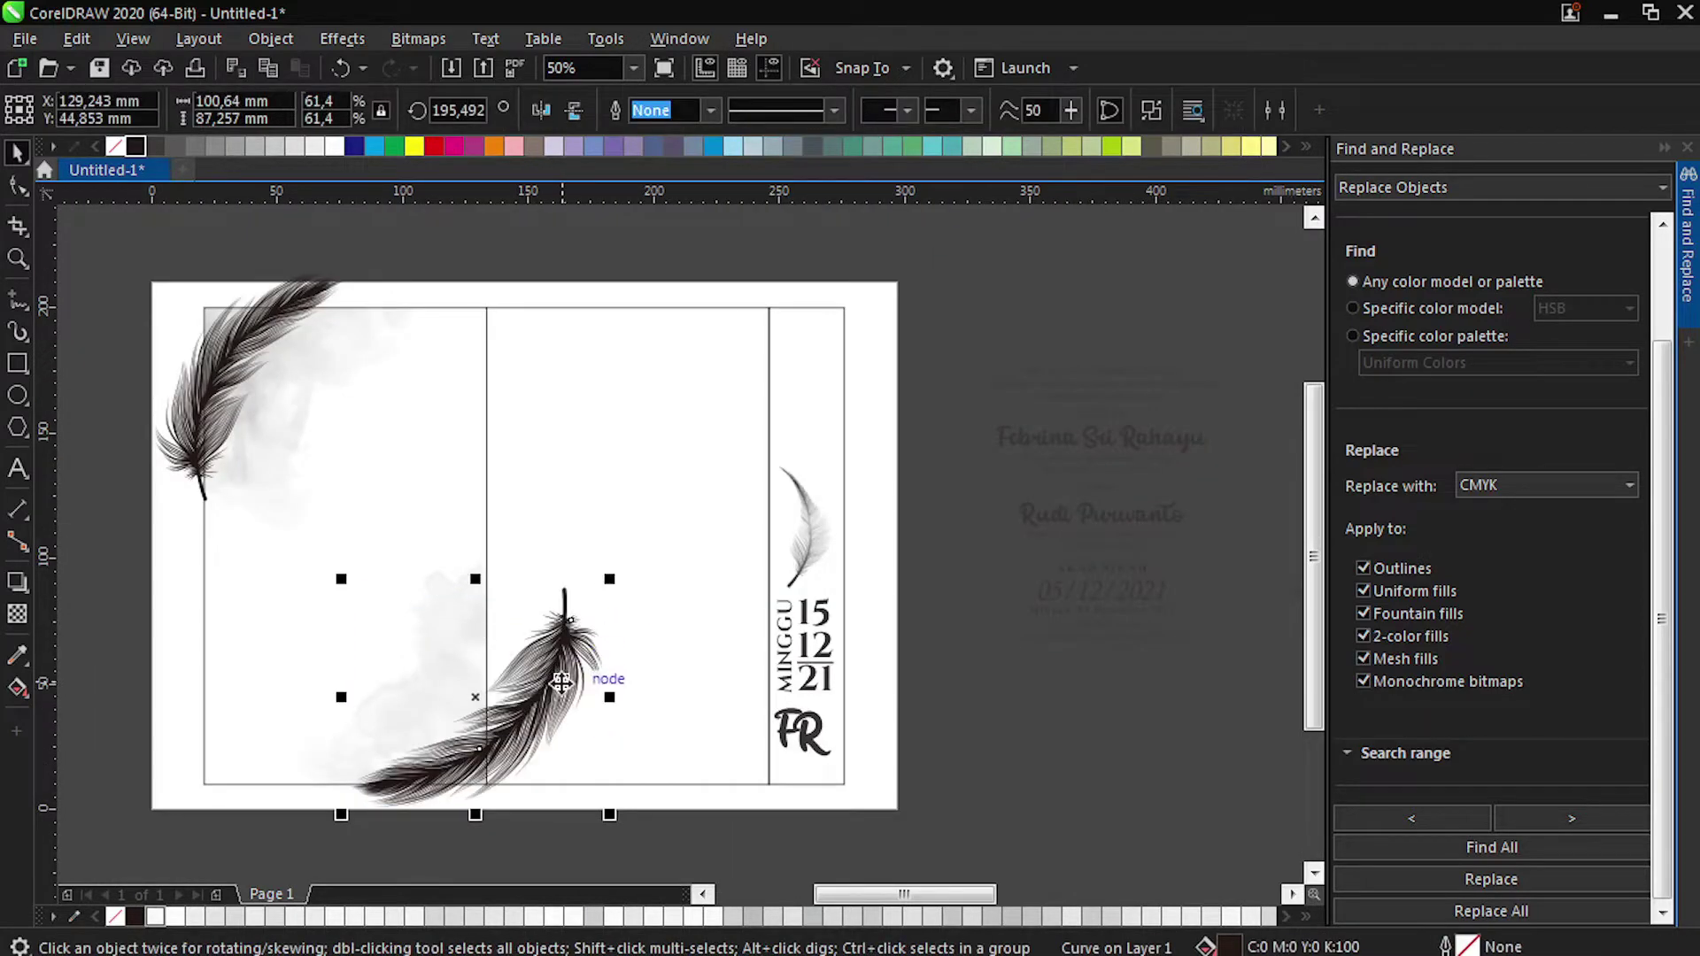
pyautogui.moveTo(562, 681); pyautogui.dragTo(520, 672)
# Select both black feathers and PowerClip them inside the left panel's rectangle.
pyautogui.keyDown('shift'); pyautogui.click(307, 283); pyautogui.keyUp('shift')
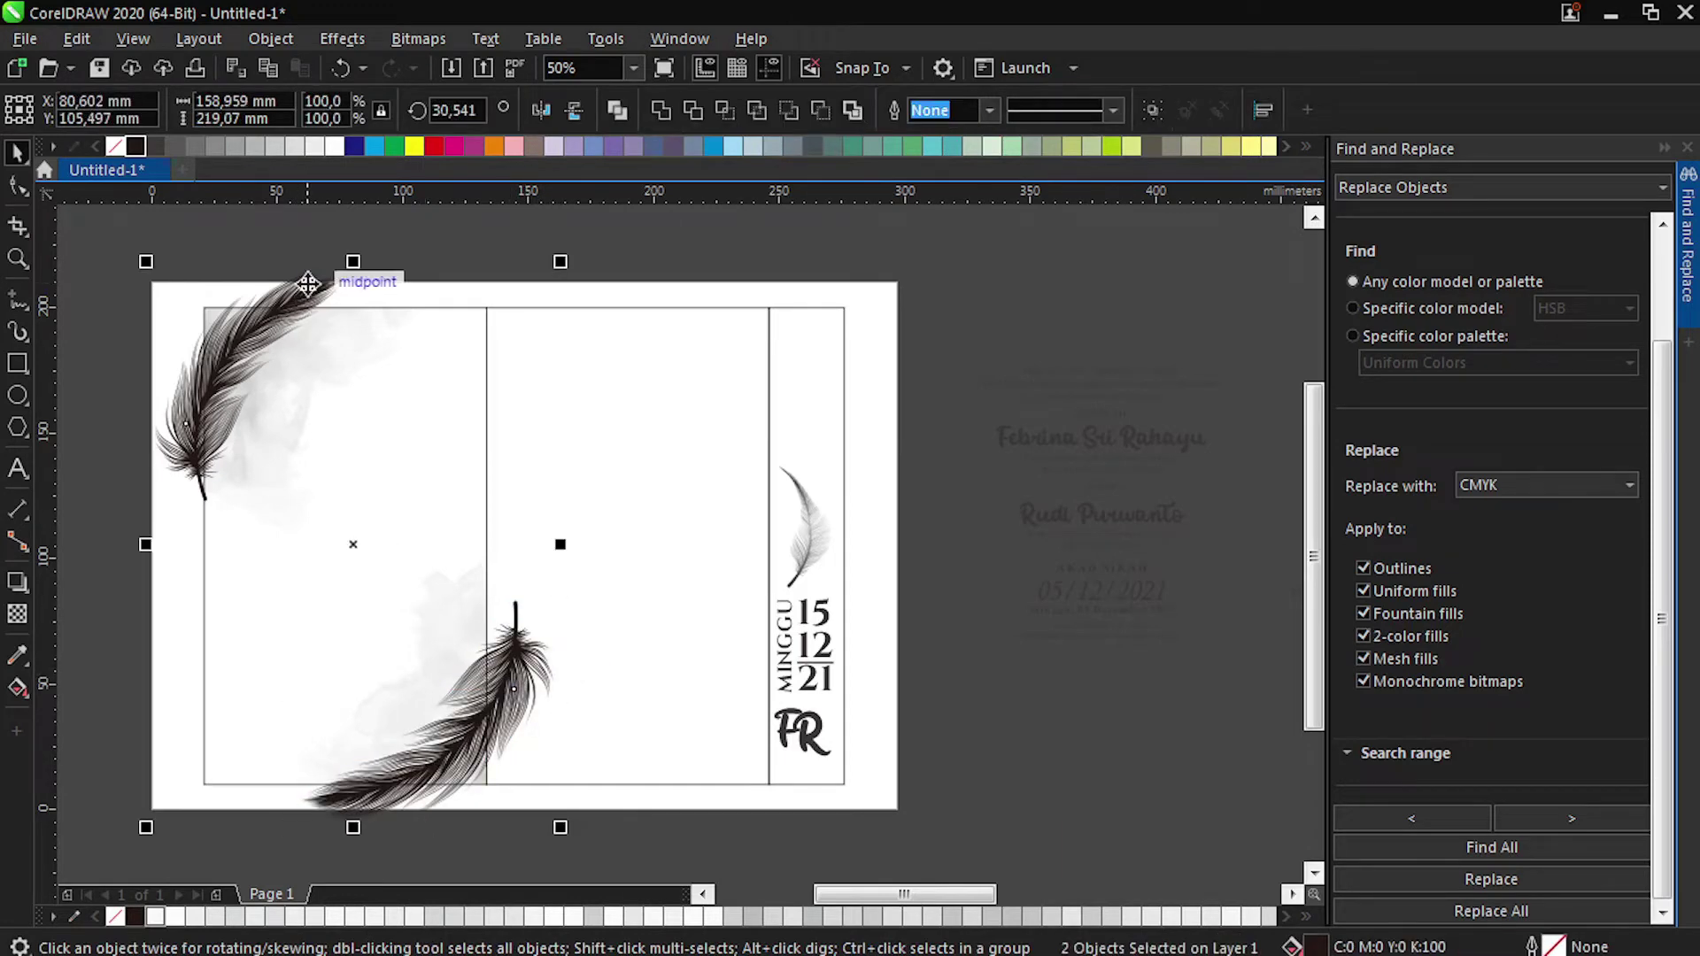
pyautogui.rightClick(308, 284)
pyautogui.click(274, 642)
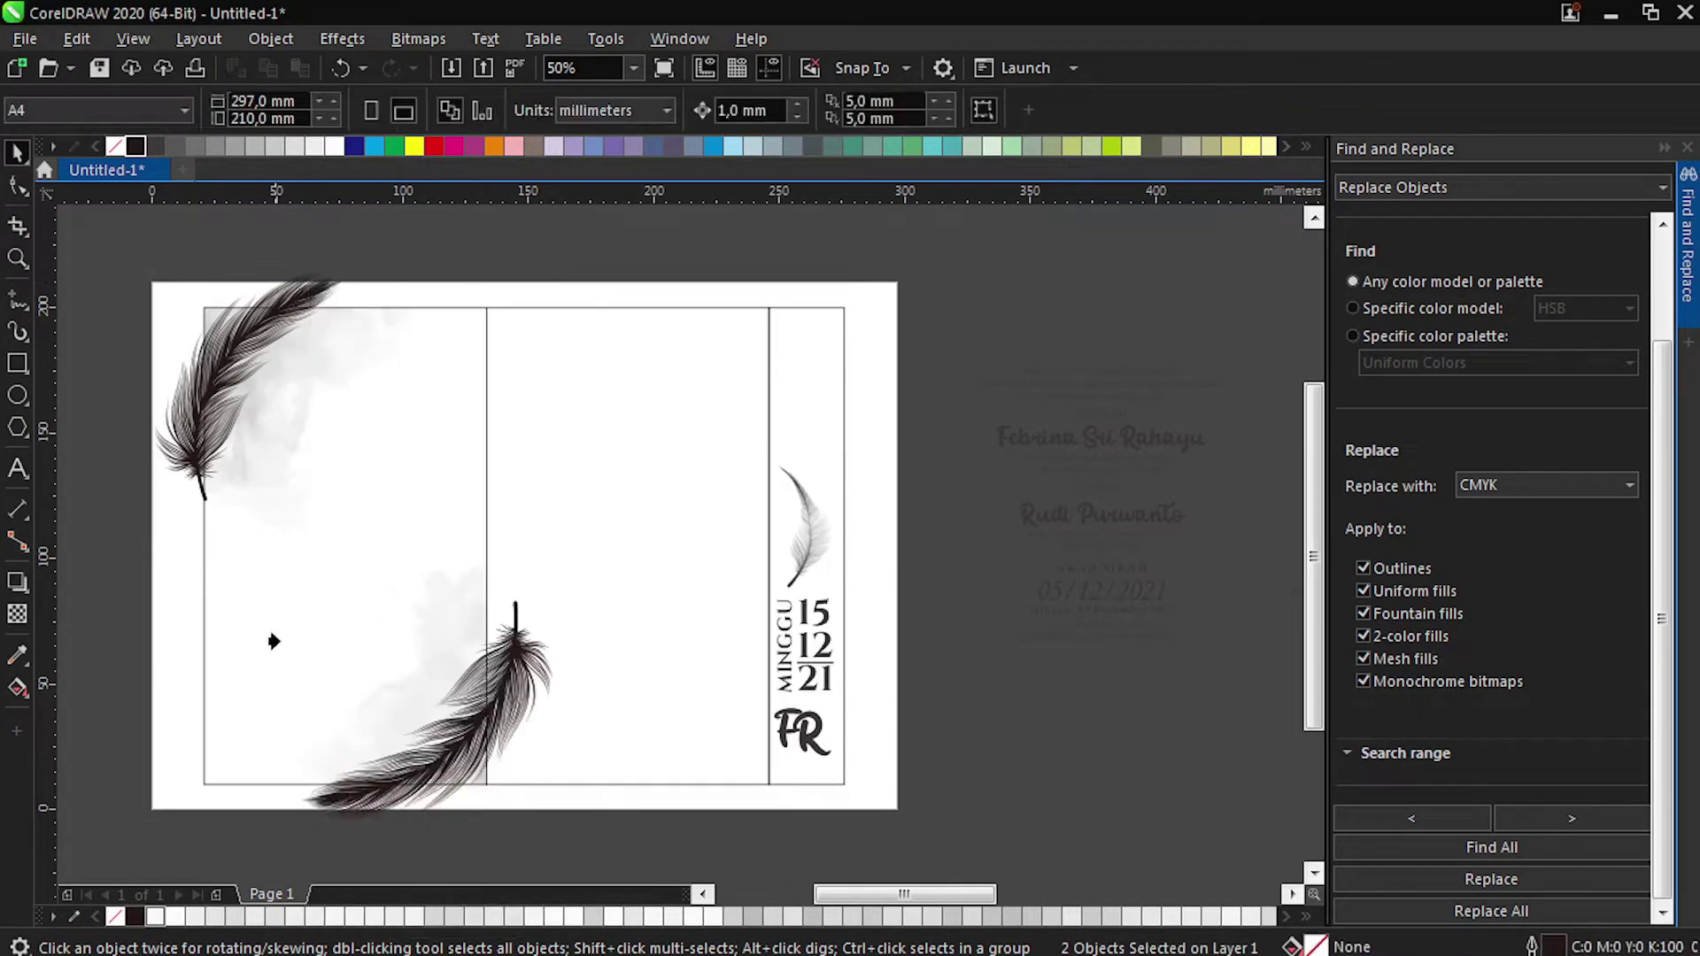
pyautogui.click(336, 492)
pyautogui.click(593, 558)
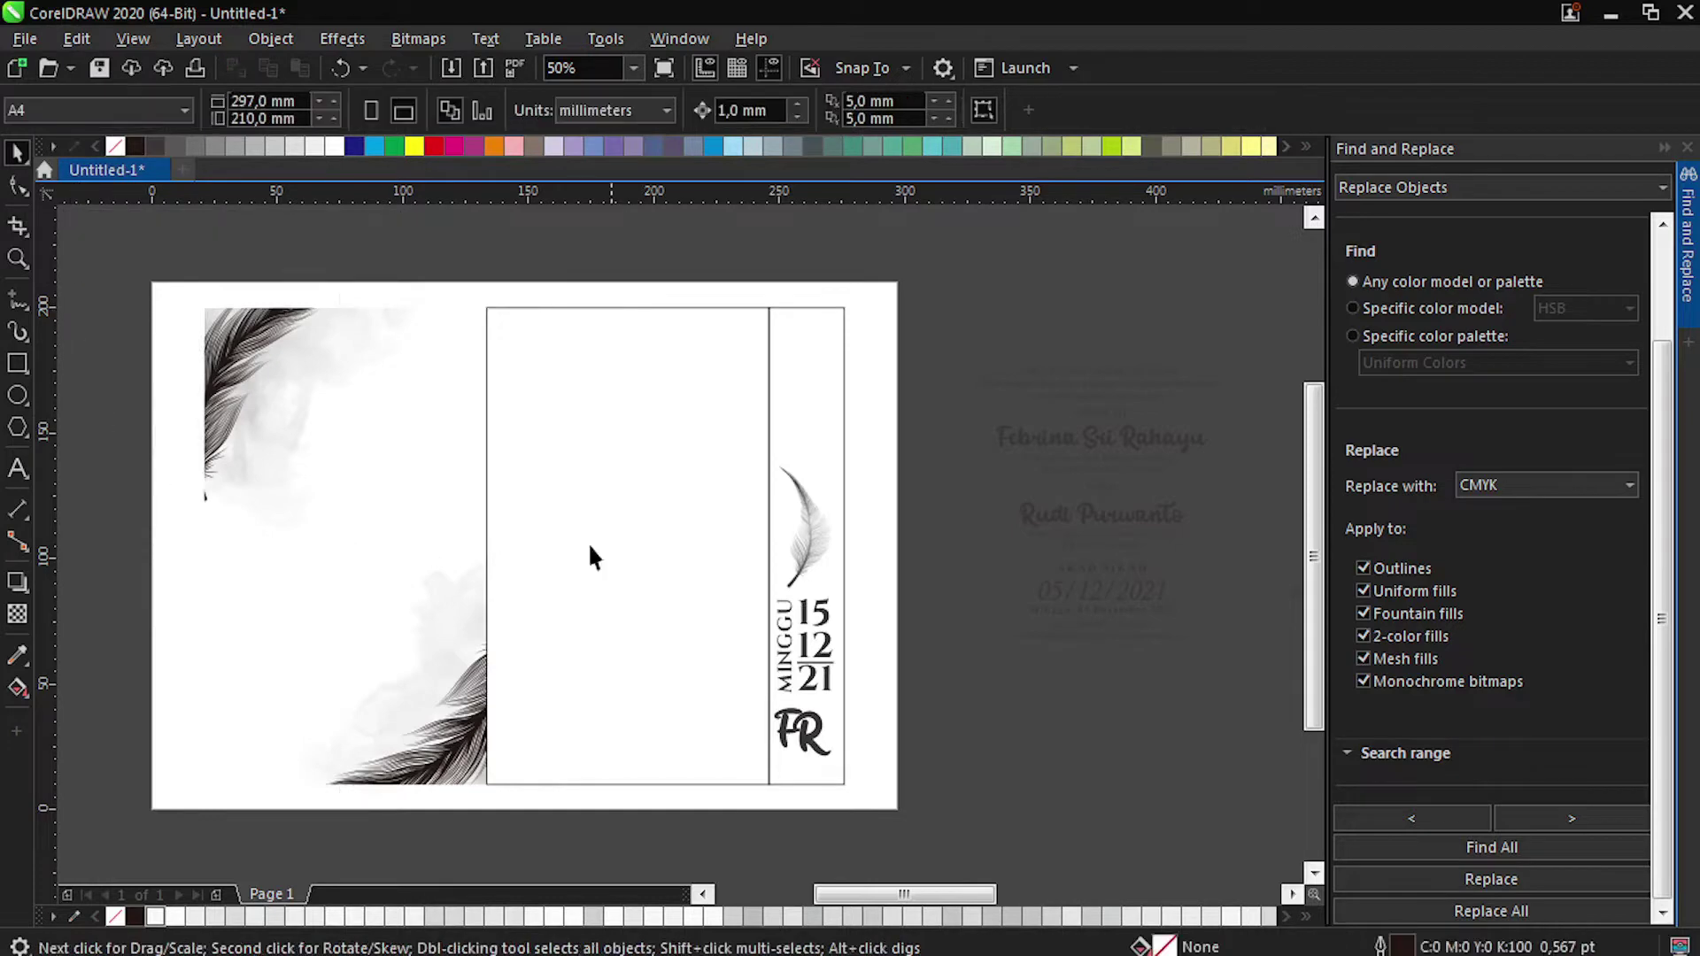
# Replace the empty right panel with a horizontally mirrored copy of the decorated left panel.
pyautogui.click(590, 546)
pyautogui.press('Delete')
pyautogui.click(380, 425)
pyautogui.moveTo(207, 396); pyautogui.dragTo(488, 414)
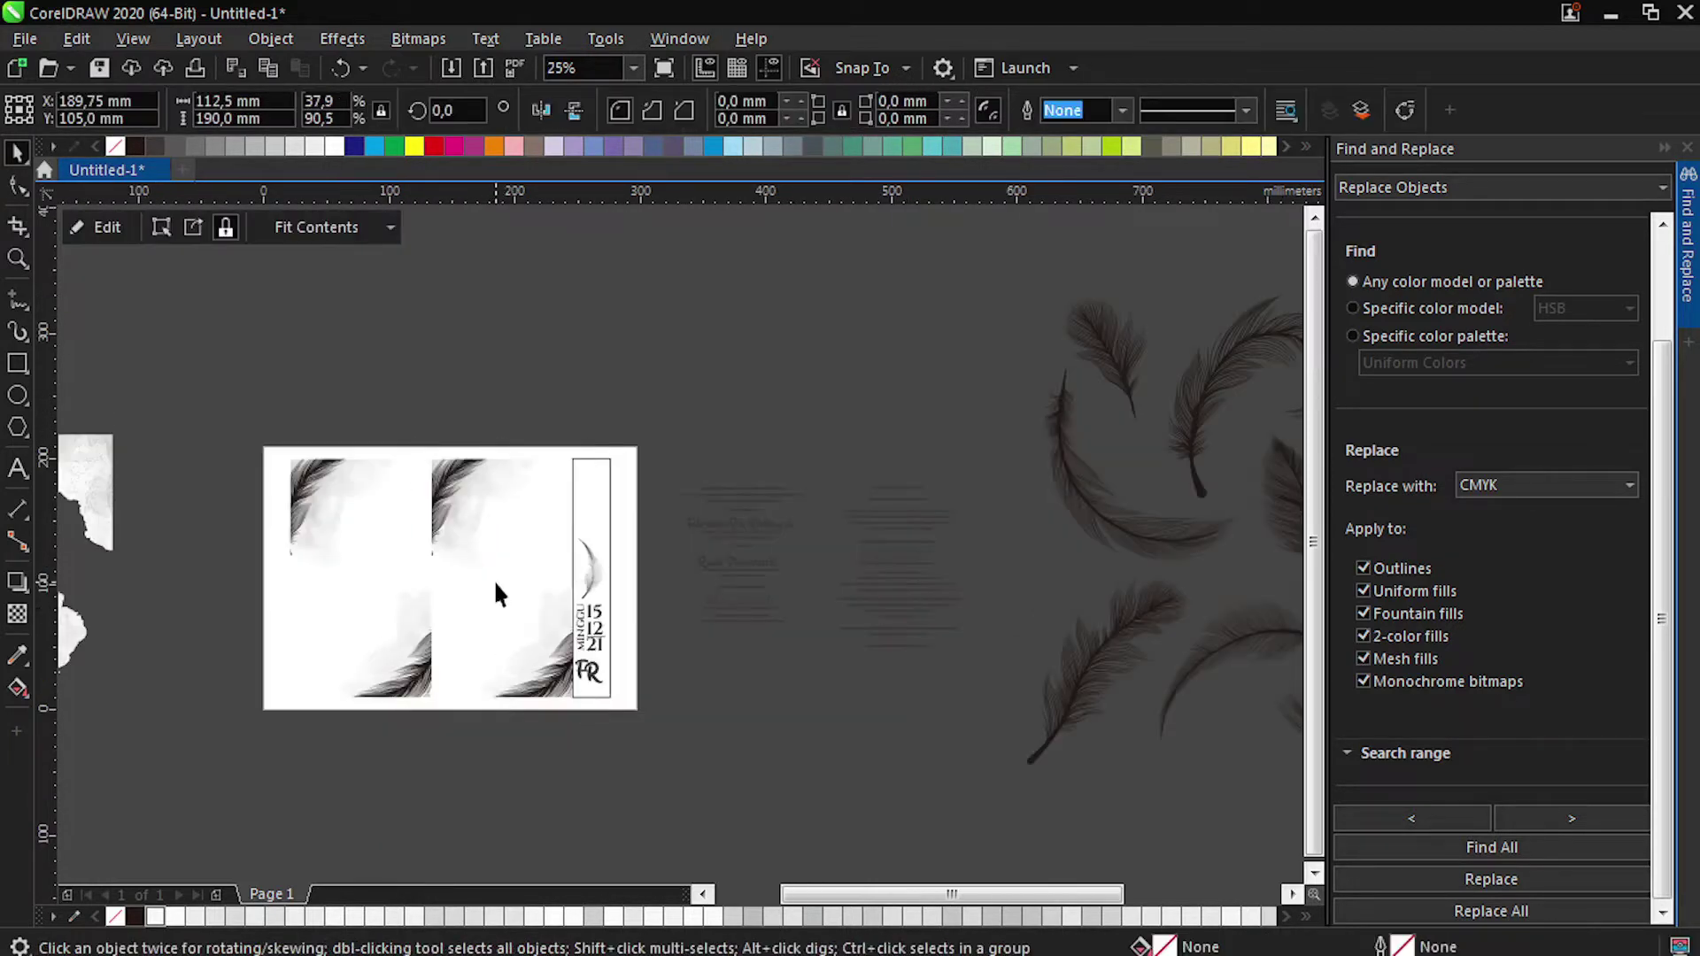
pyautogui.click(540, 111)
pyautogui.click(398, 330)
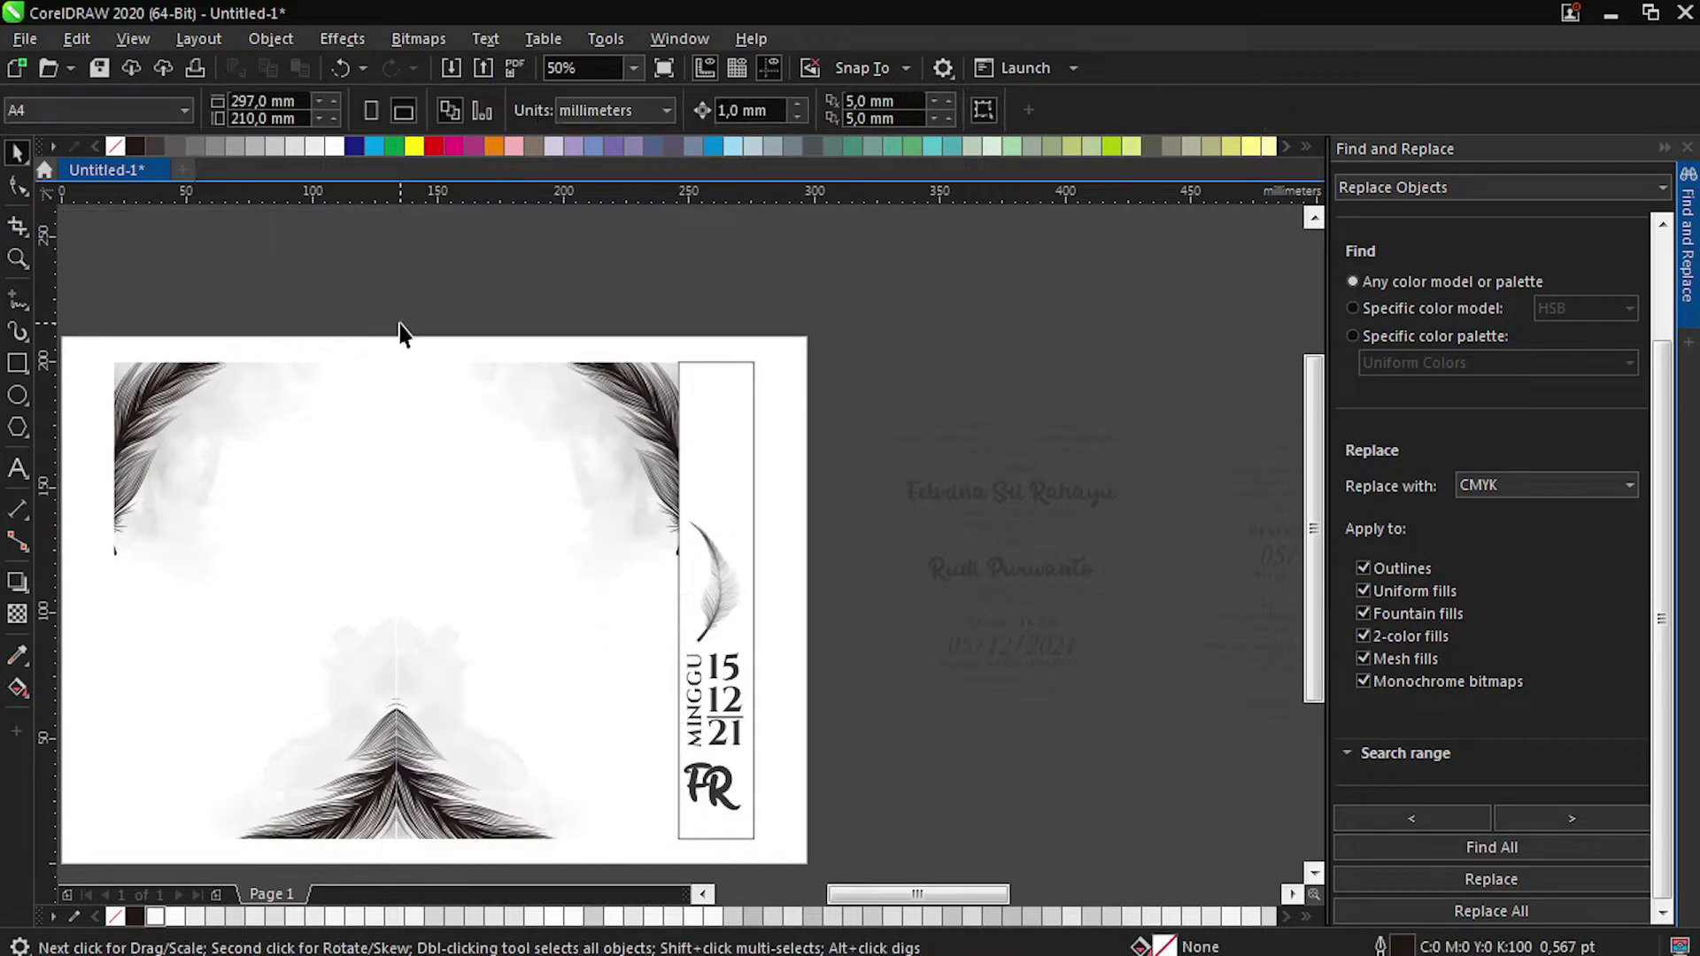
pyautogui.scroll(-2, 399, 330)
pyautogui.click(572, 362)
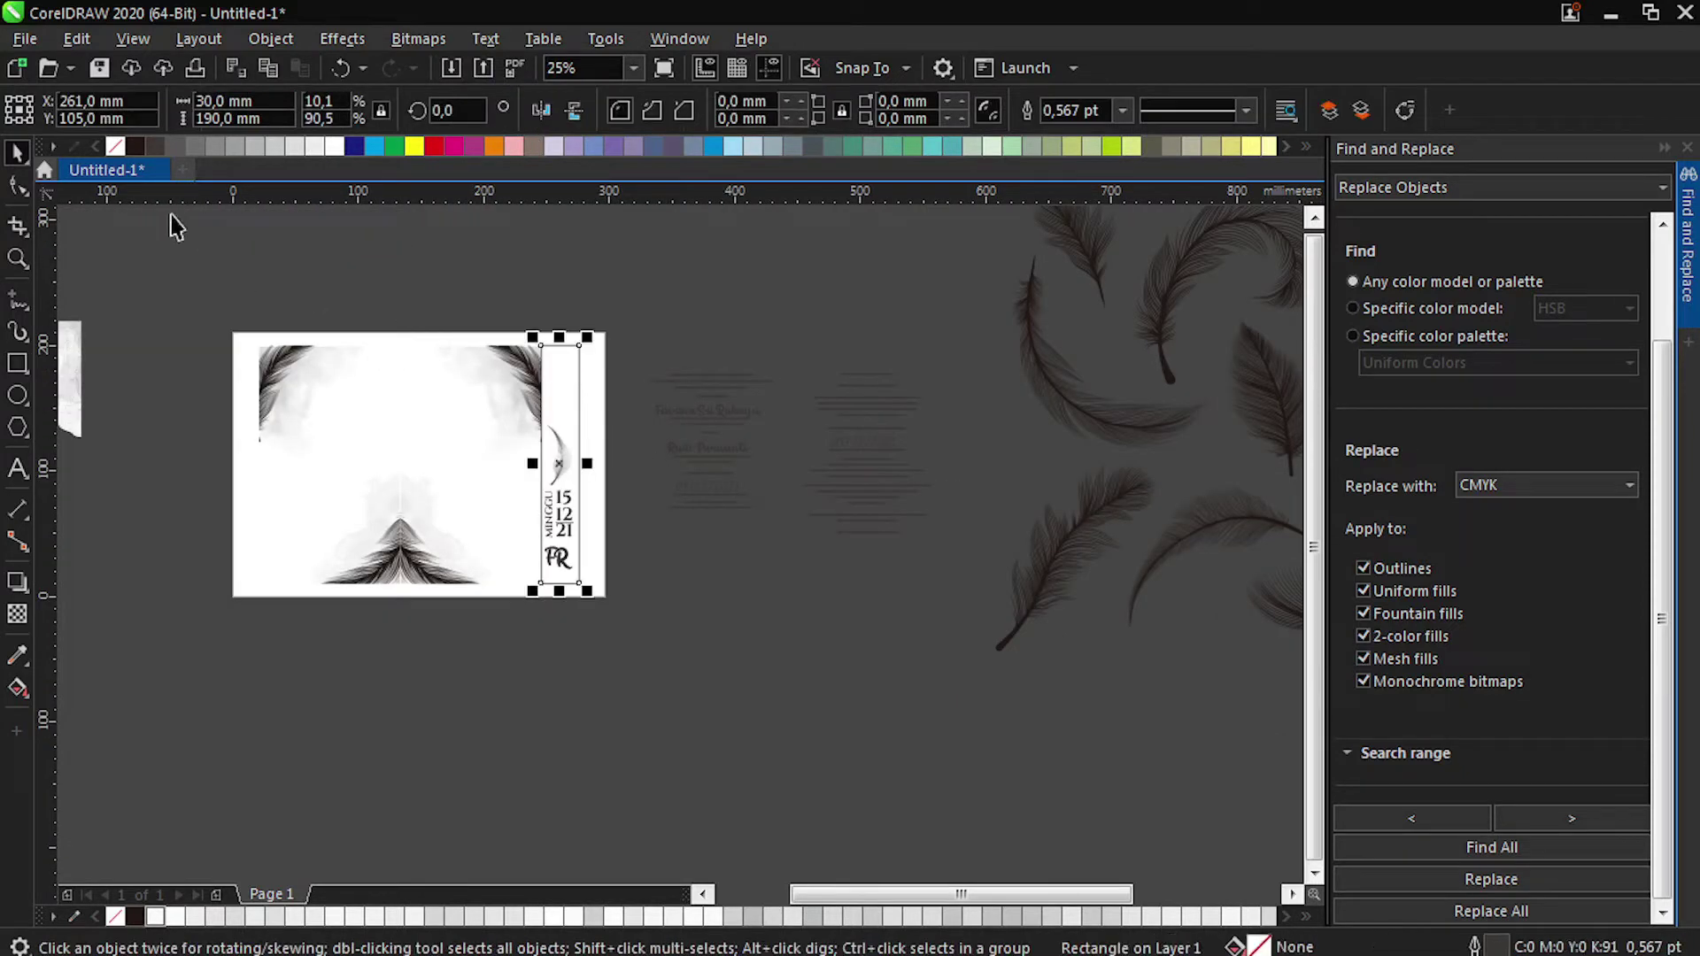
pyautogui.click(656, 652)
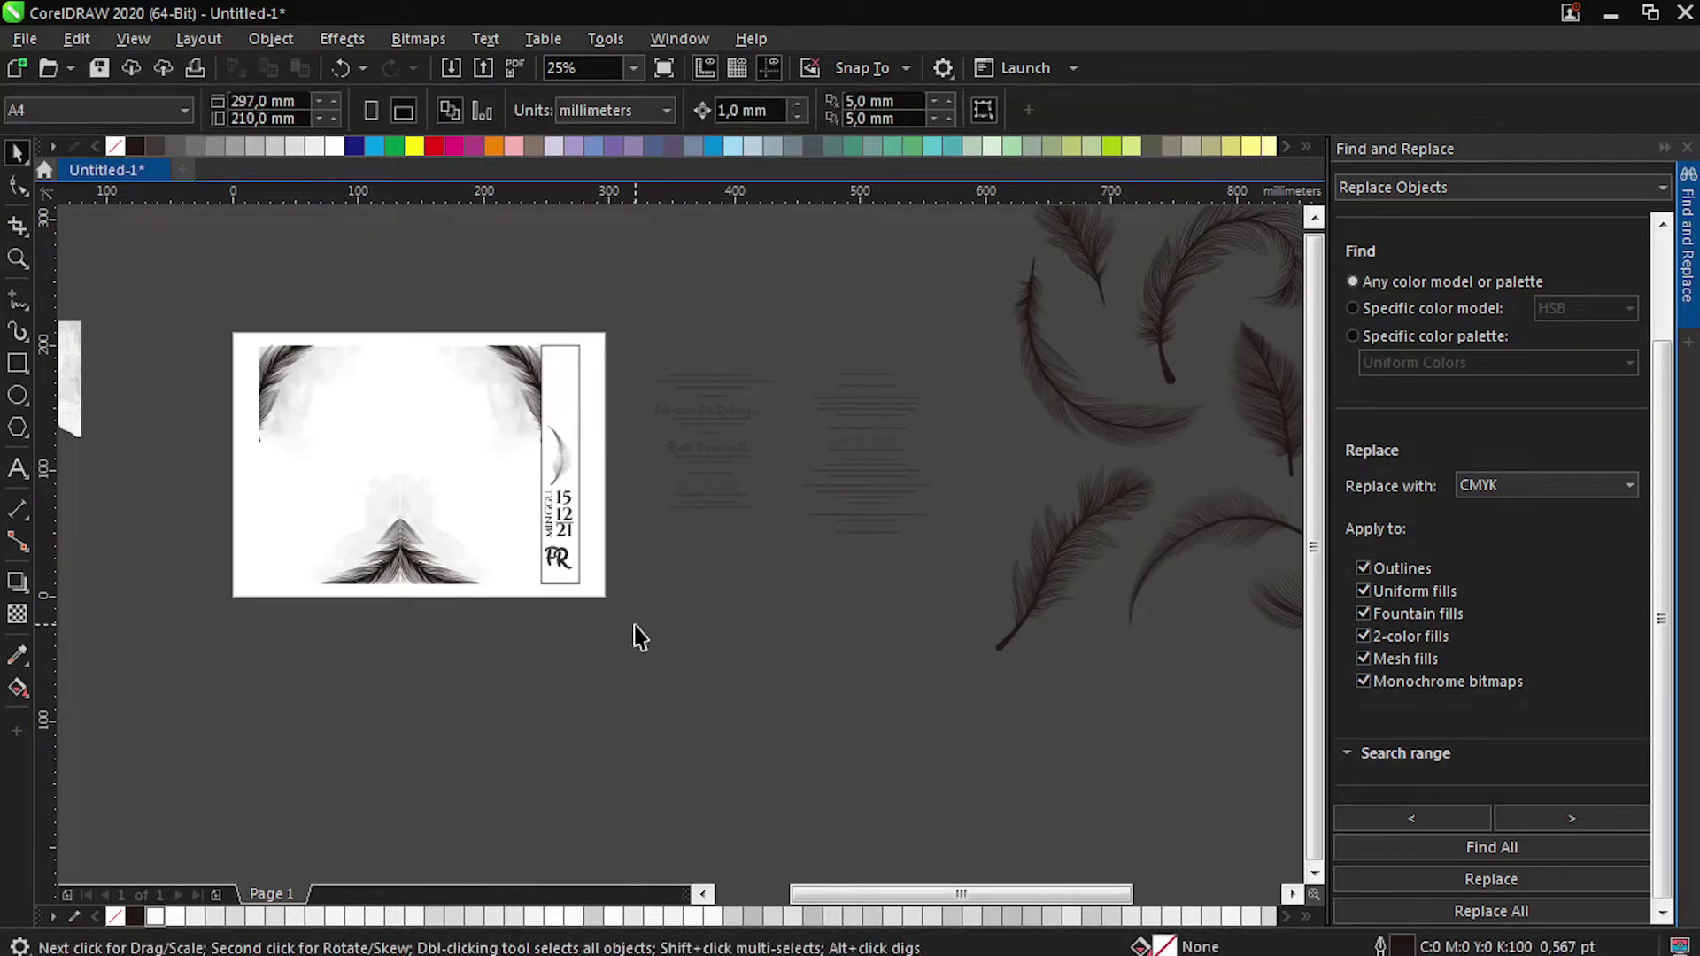
# Move the block of couple and Akad Nikah text onto the left panel and centre it horizontally on the panel.
pyautogui.scroll(2, 638, 367)
pyautogui.moveTo(654, 364); pyautogui.dragTo(952, 753)
pyautogui.scroll(-2, 888, 566)
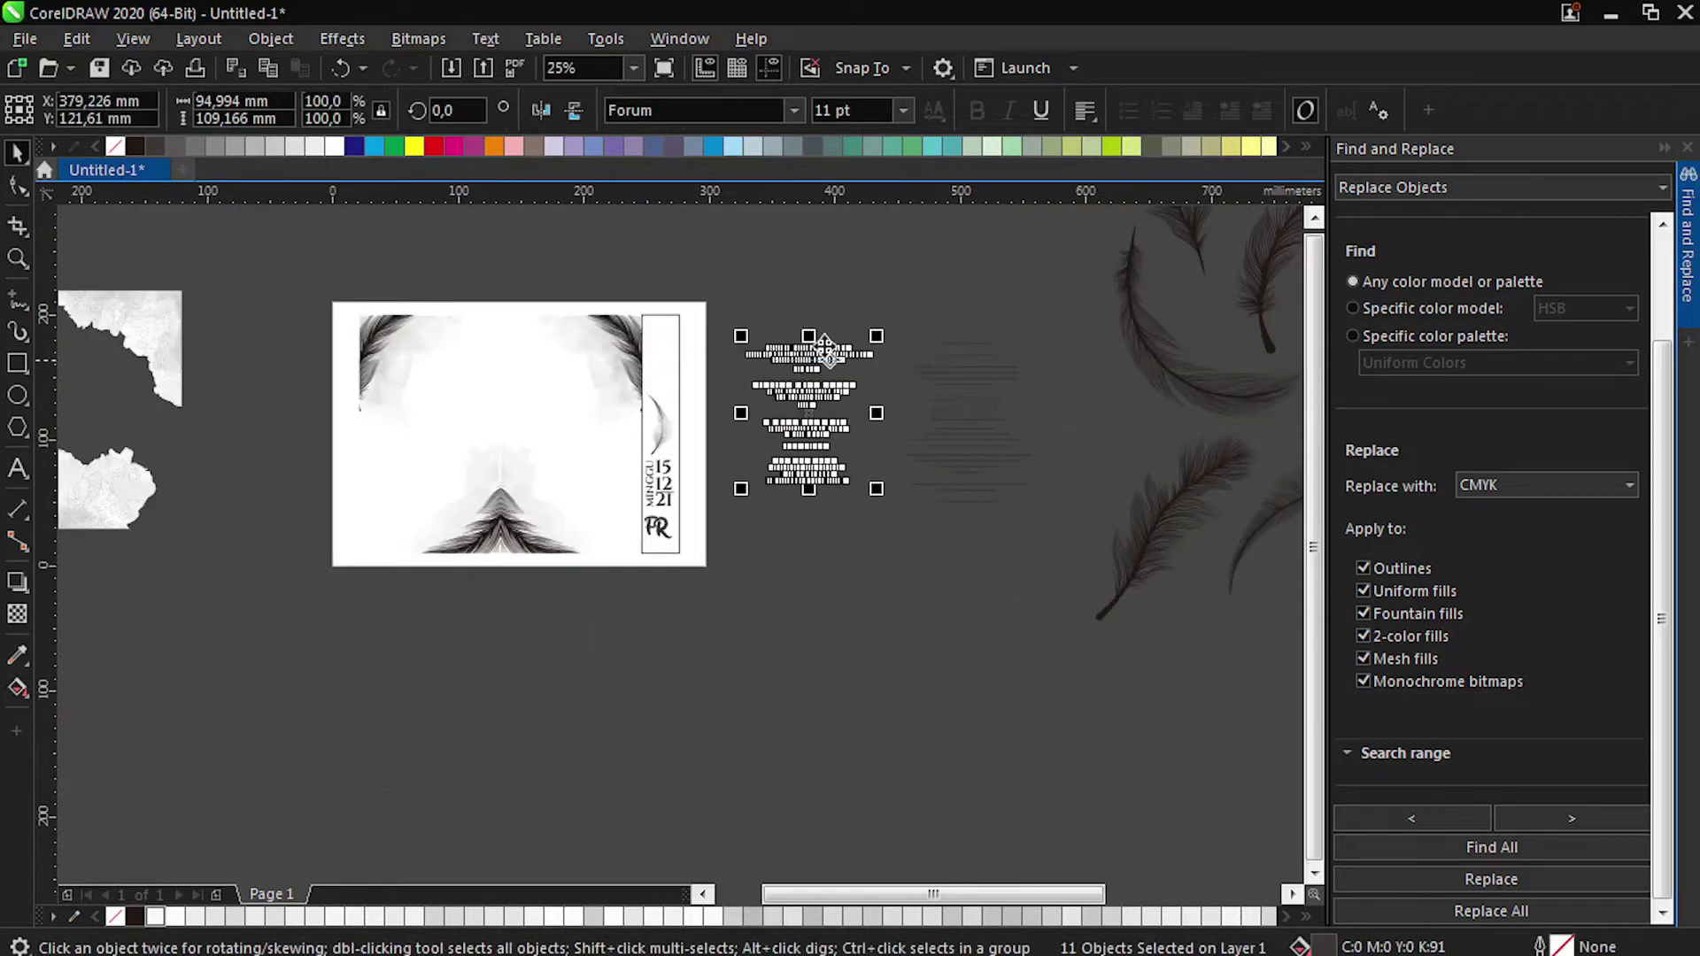
pyautogui.moveTo(848, 427); pyautogui.dragTo(414, 450)
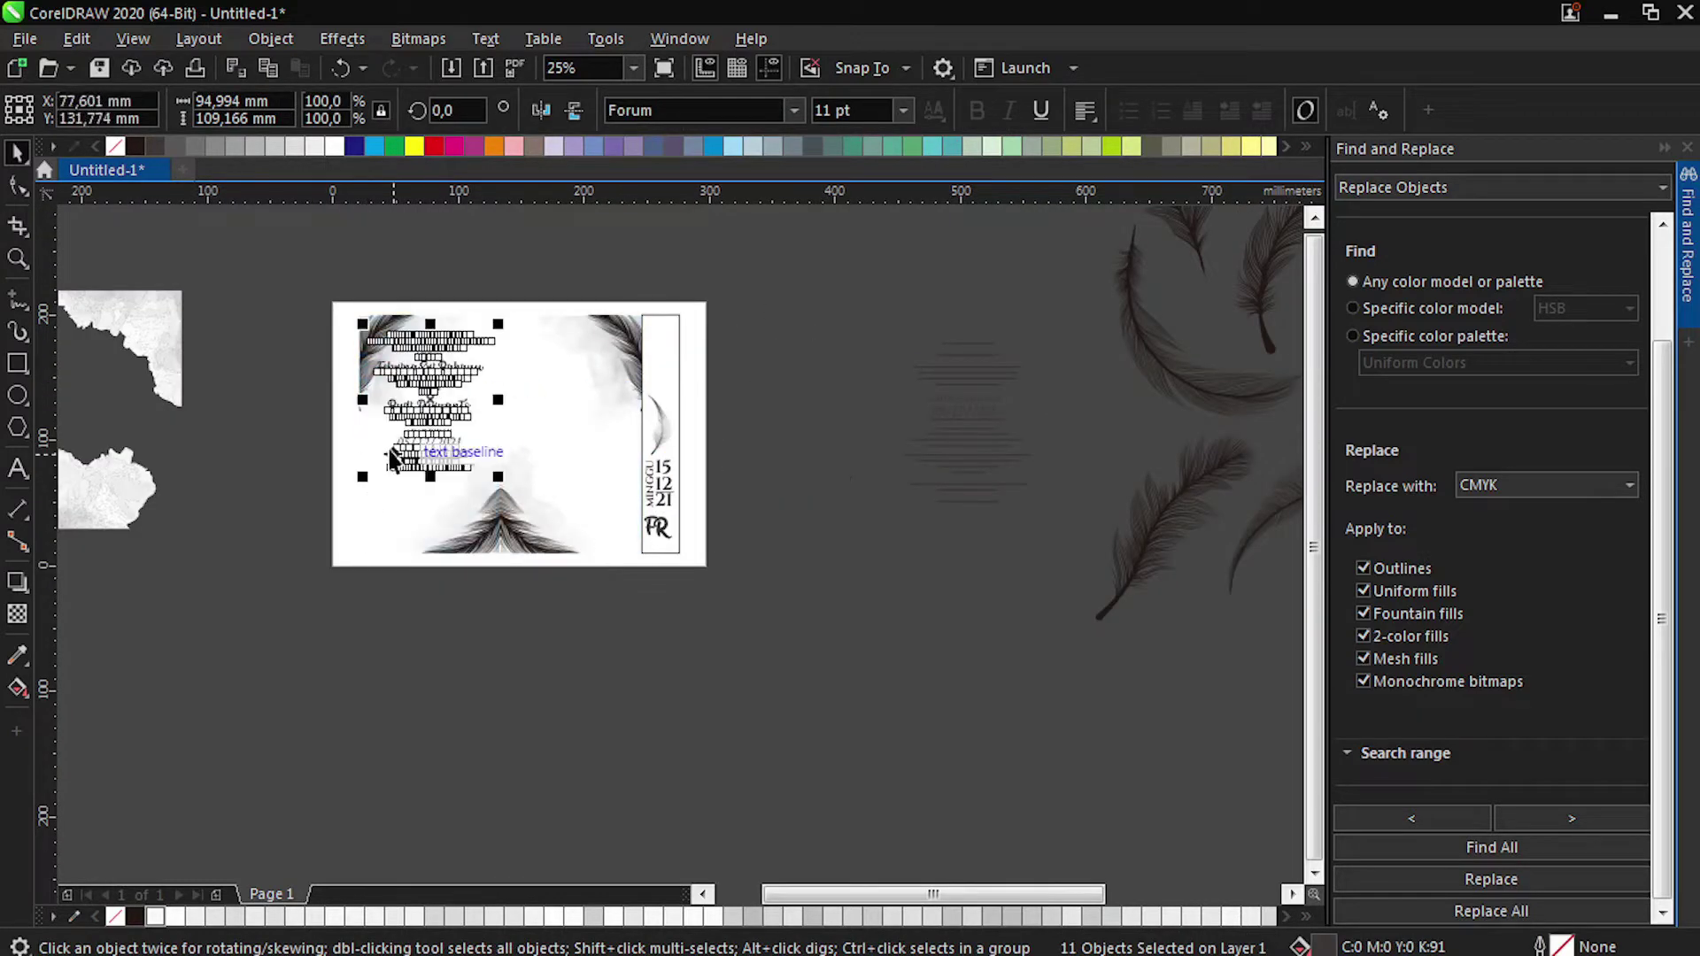
pyautogui.keyDown('shift'); pyautogui.click(384, 505); pyautogui.keyUp('shift')
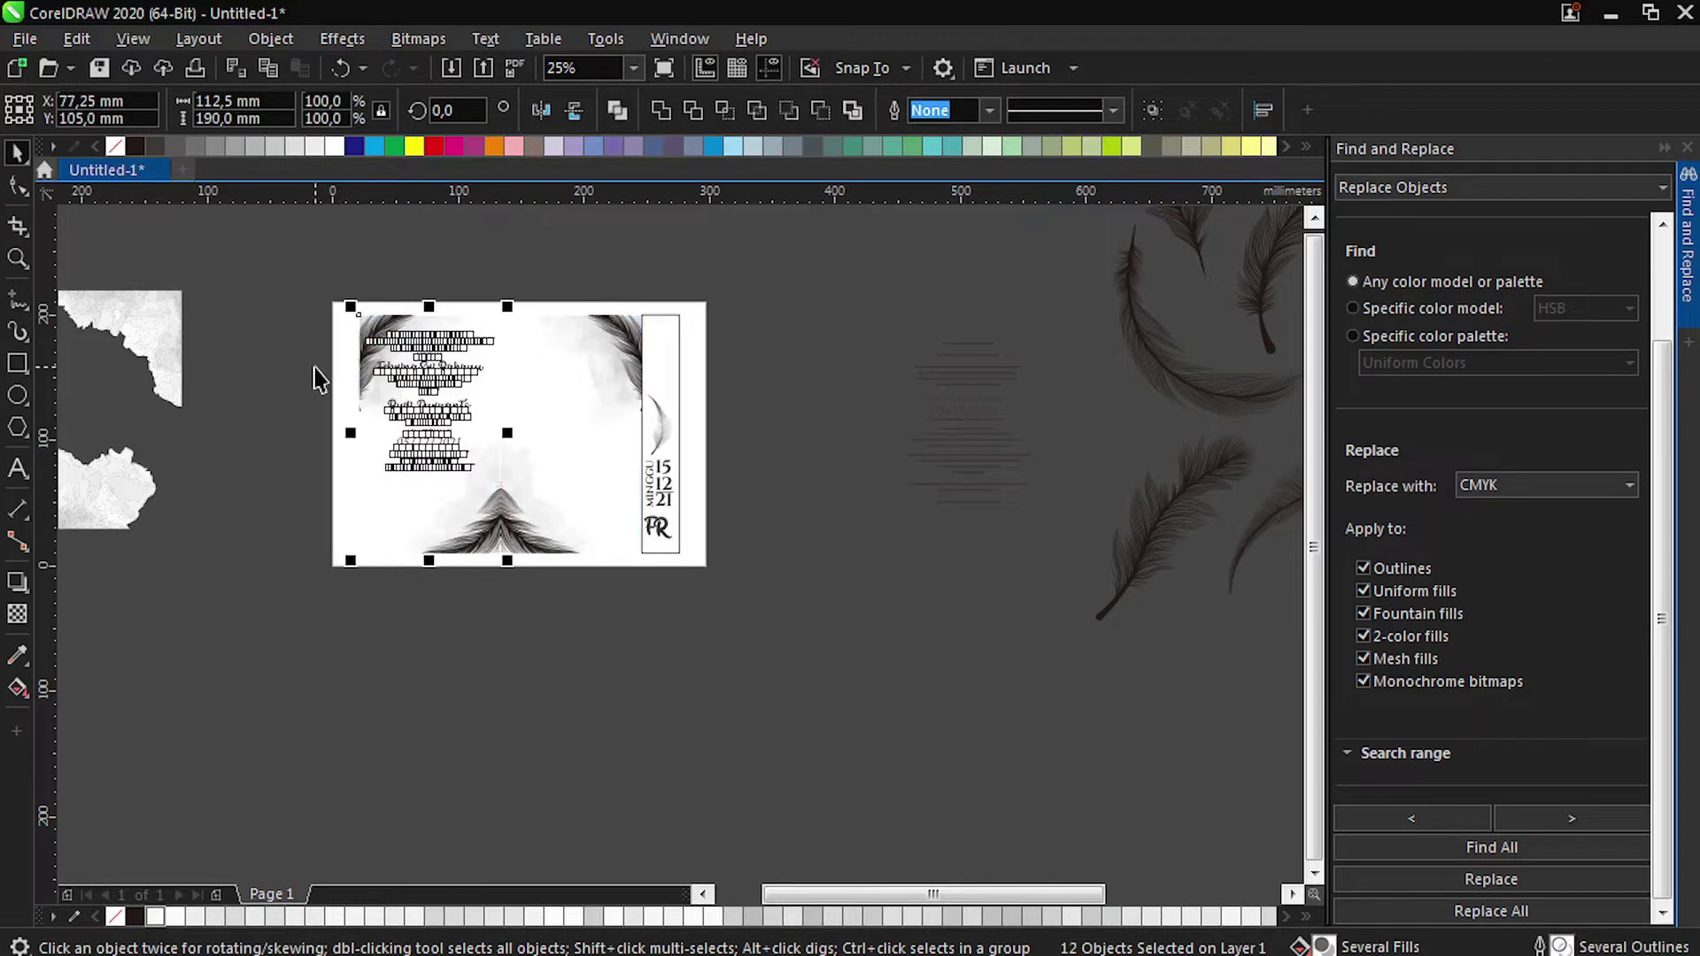
# Rebreak the left panel's opening paragraph after "Ya Allah," and join "perkenankanlah" with the line that follows it.
pyautogui.scroll(4, 421, 336)
pyautogui.doubleClick(557, 348)
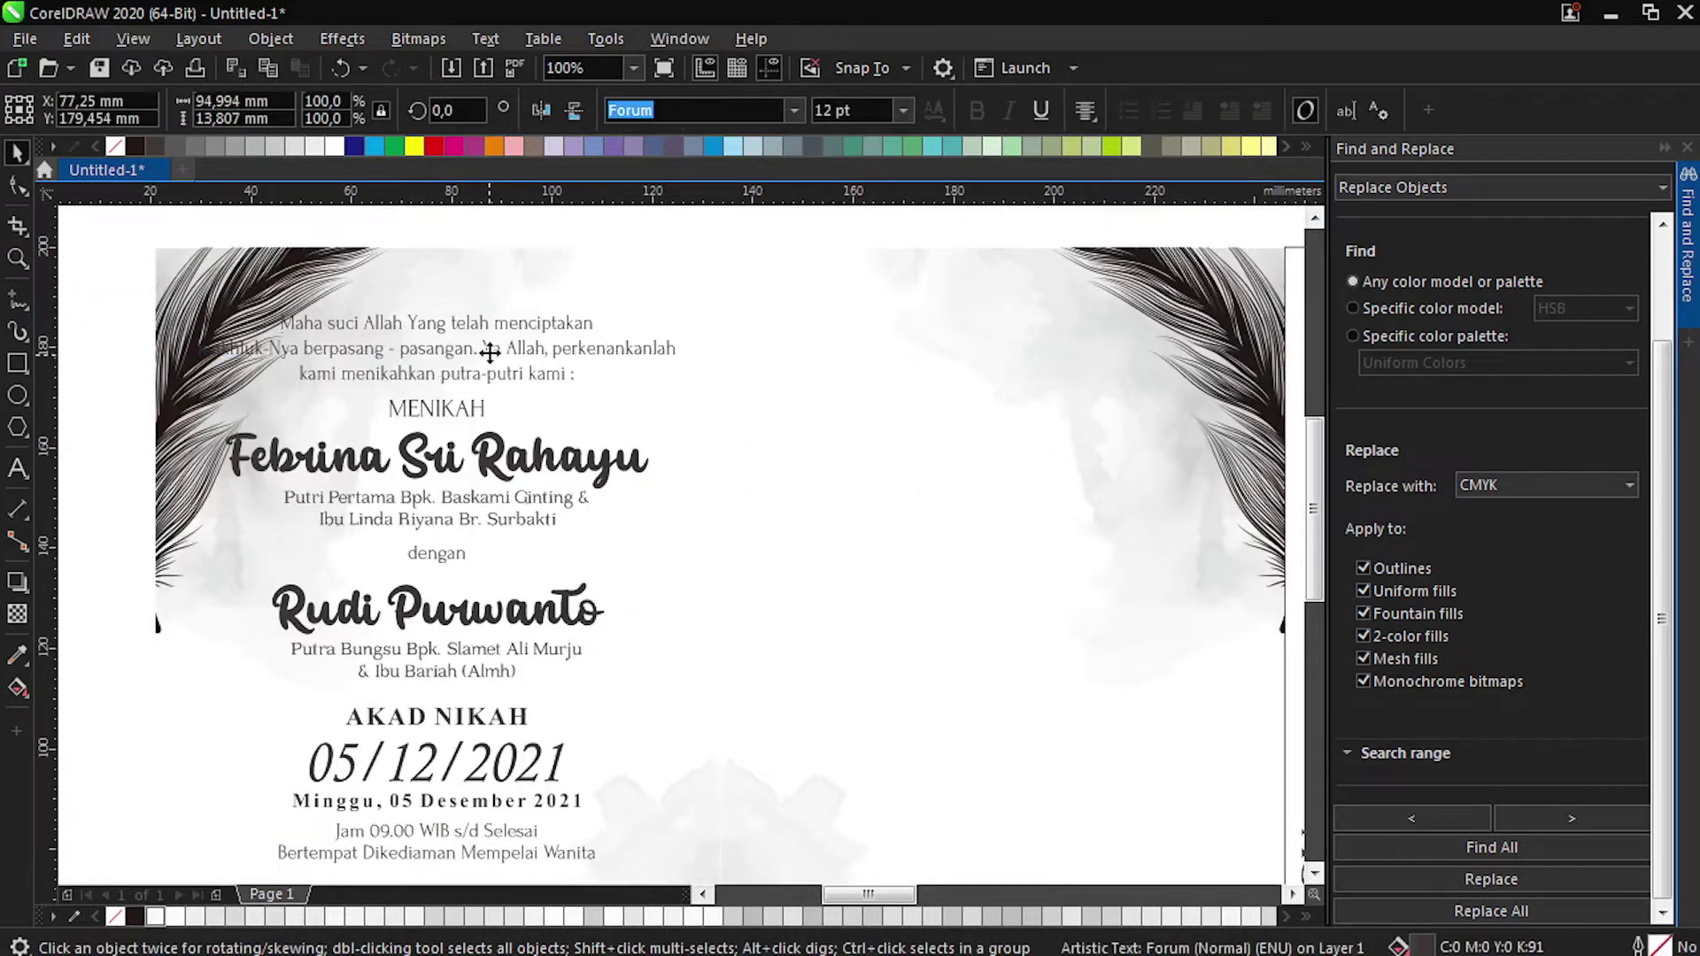
pyautogui.click(545, 352)
pyautogui.write(',')
pyautogui.press('Return')
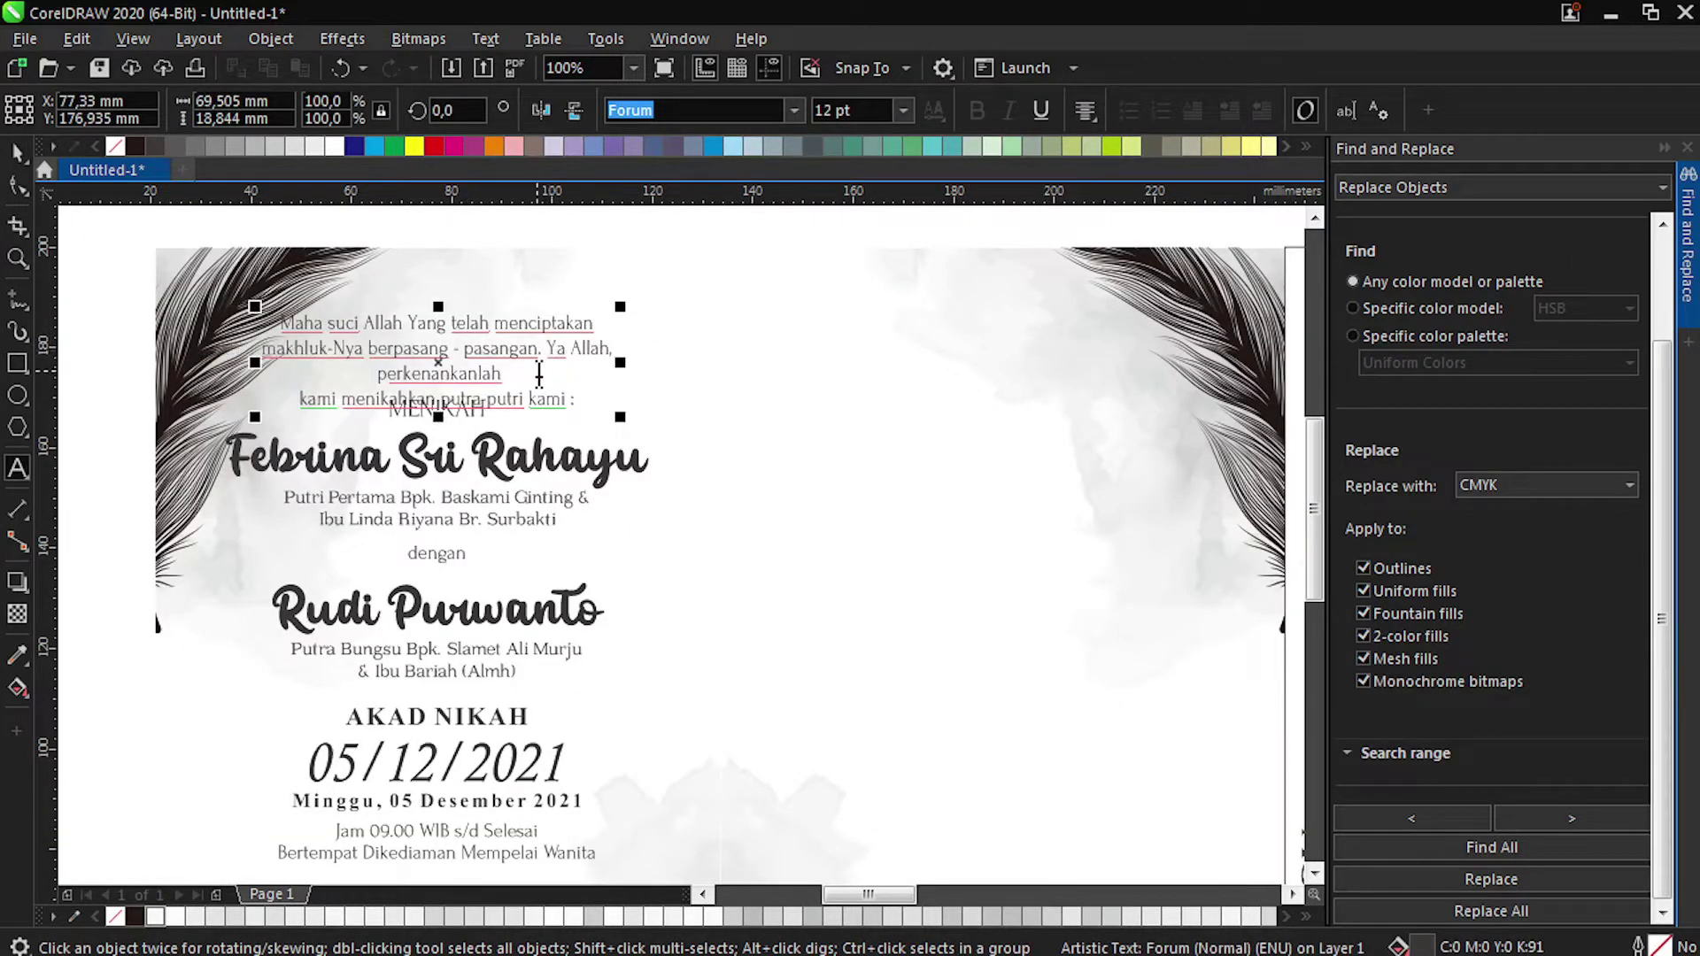
pyautogui.press('Delete')
pyautogui.moveTo(505, 376); pyautogui.dragTo(588, 368)
pyautogui.press('Delete')
pyautogui.click(18, 152)
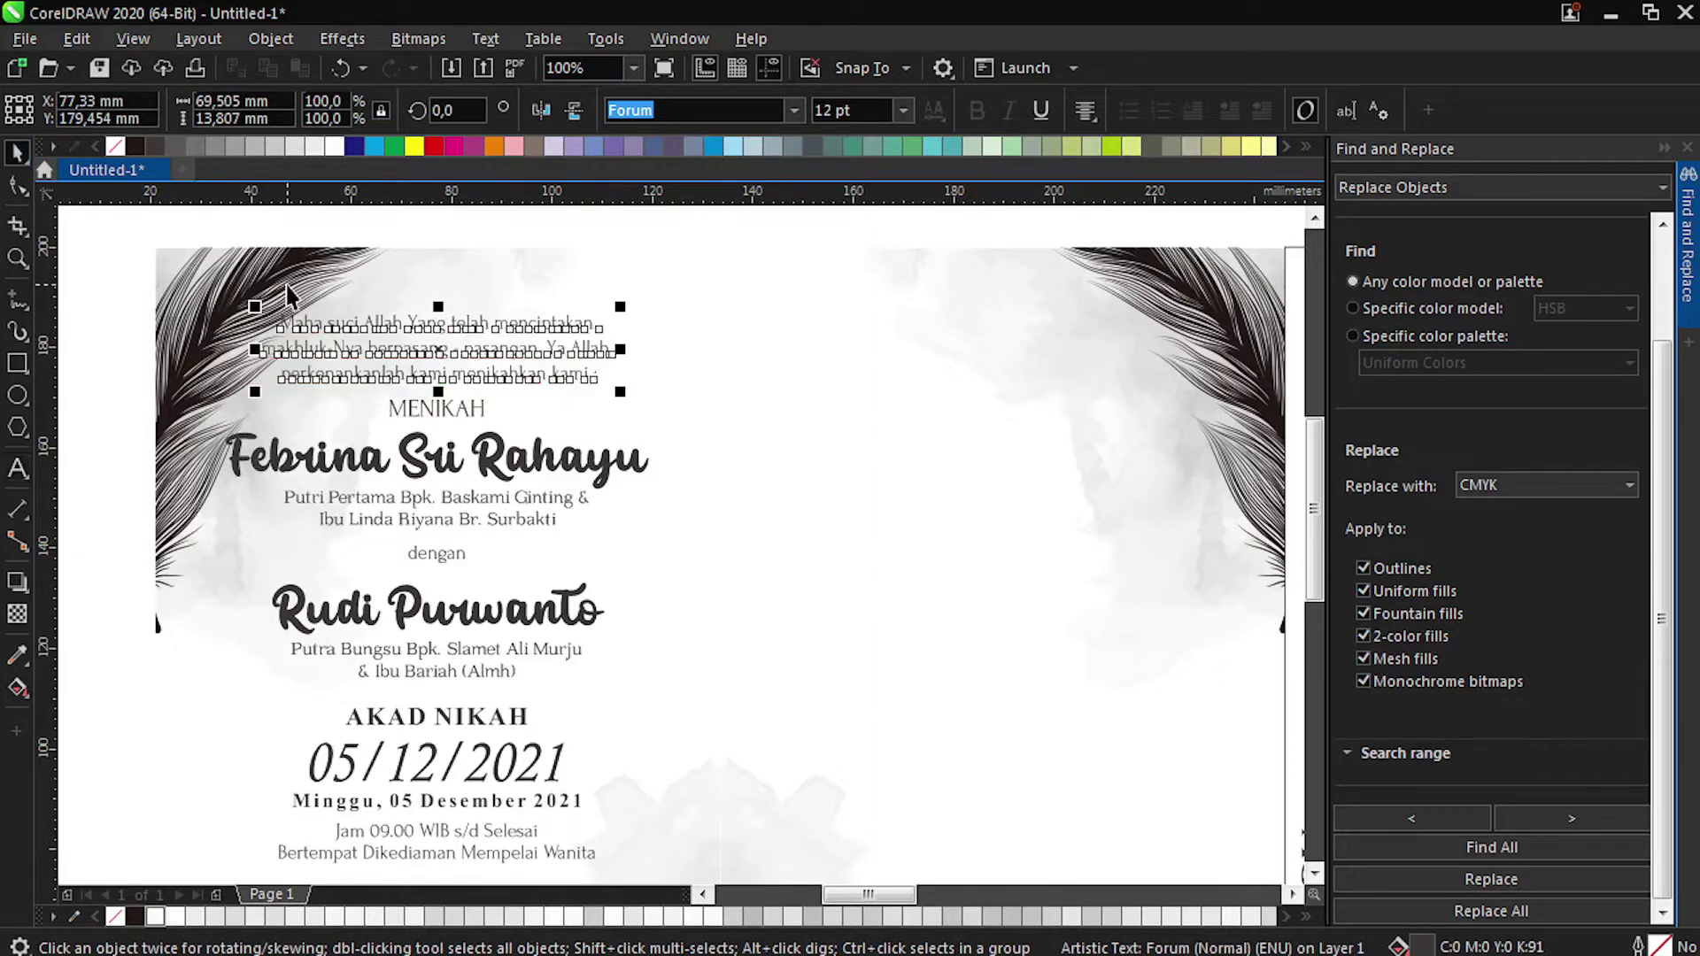
# Select all the text on the left panel and nudge it down about 7 mm.
pyautogui.scroll(-2, 197, 311)
pyautogui.moveTo(177, 306); pyautogui.dragTo(556, 624)
pyautogui.press('Down')
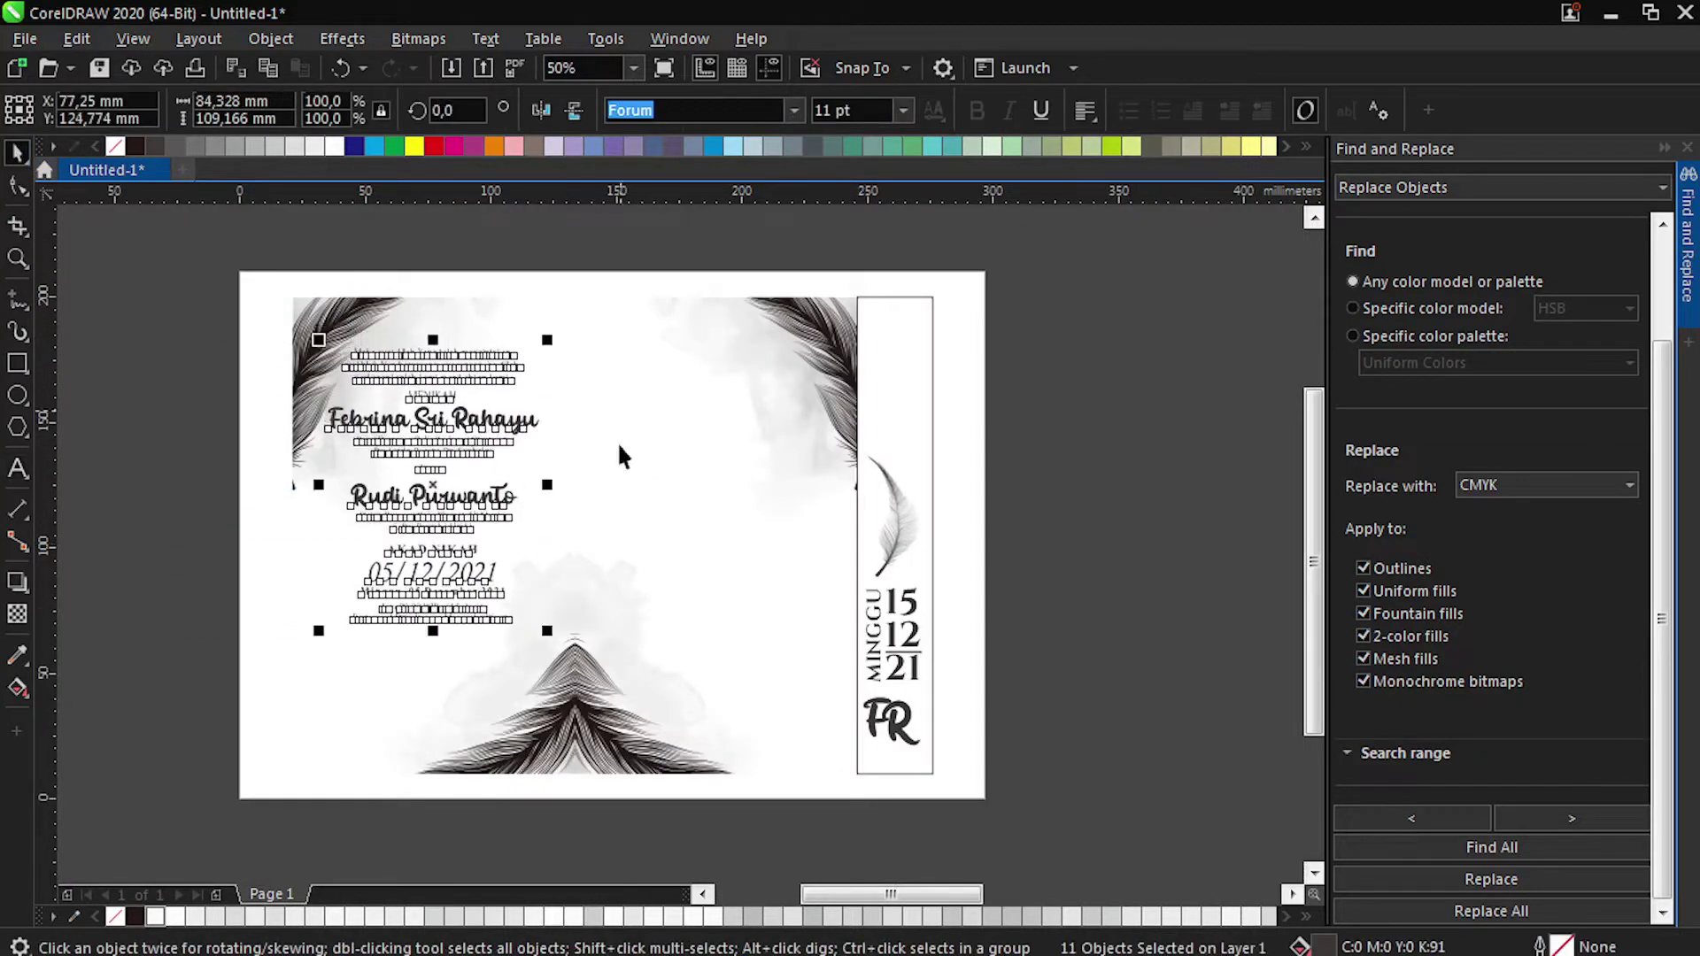
# Give both decorated panels a black outline.
pyautogui.click(618, 441)
pyautogui.keyDown('shift'); pyautogui.click(516, 305); pyautogui.keyUp('shift')
pyautogui.rightClick(134, 147)
pyautogui.click(128, 363)
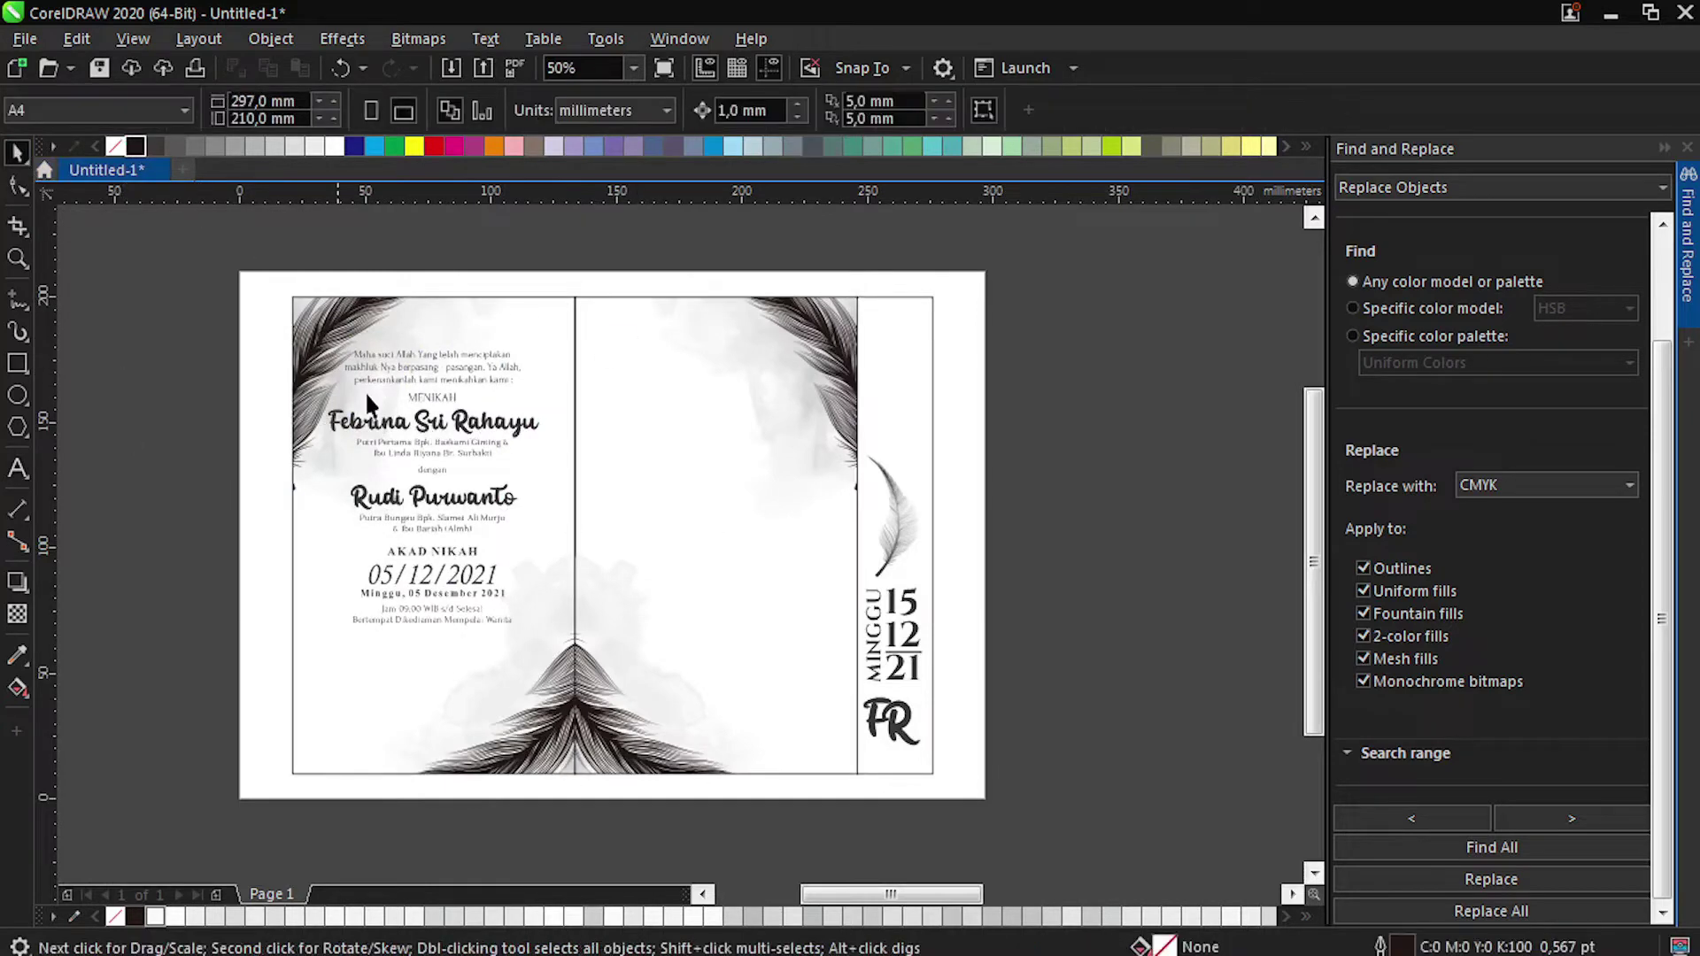
# Nudge the left panel's whole text block up 1 mm.
pyautogui.moveTo(517, 531); pyautogui.dragTo(581, 639)
pyautogui.press('Up')
pyautogui.click(212, 540)
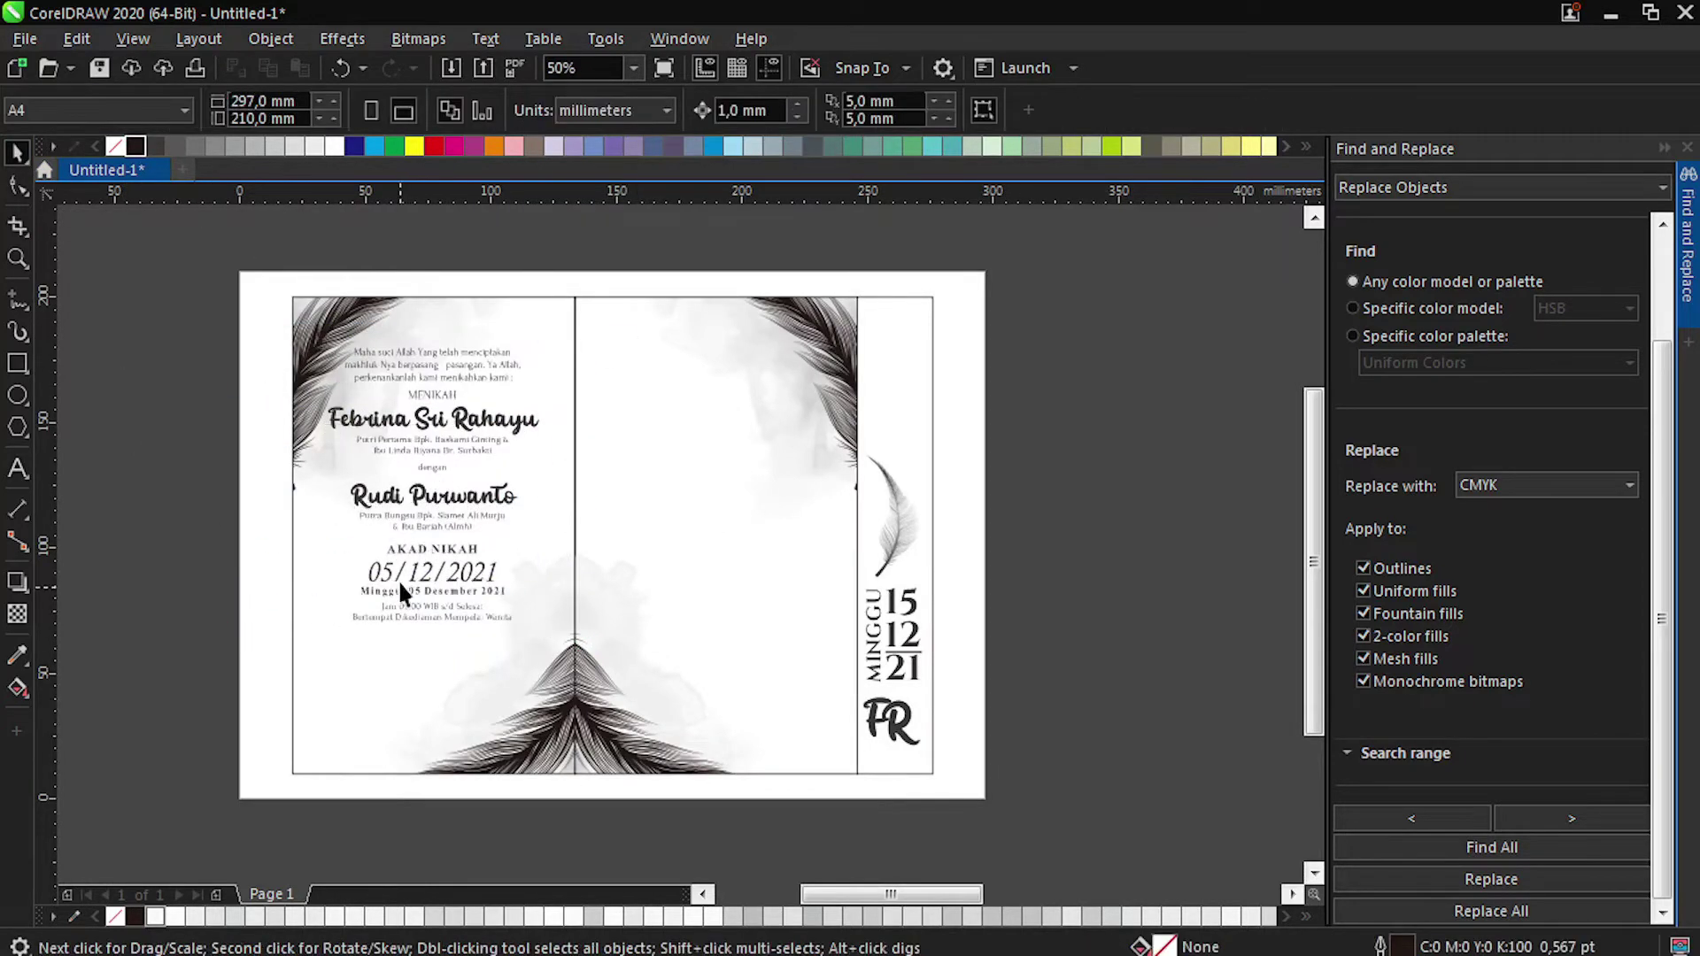
pyautogui.scroll(1, 396, 582)
pyautogui.scroll(-1, 315, 572)
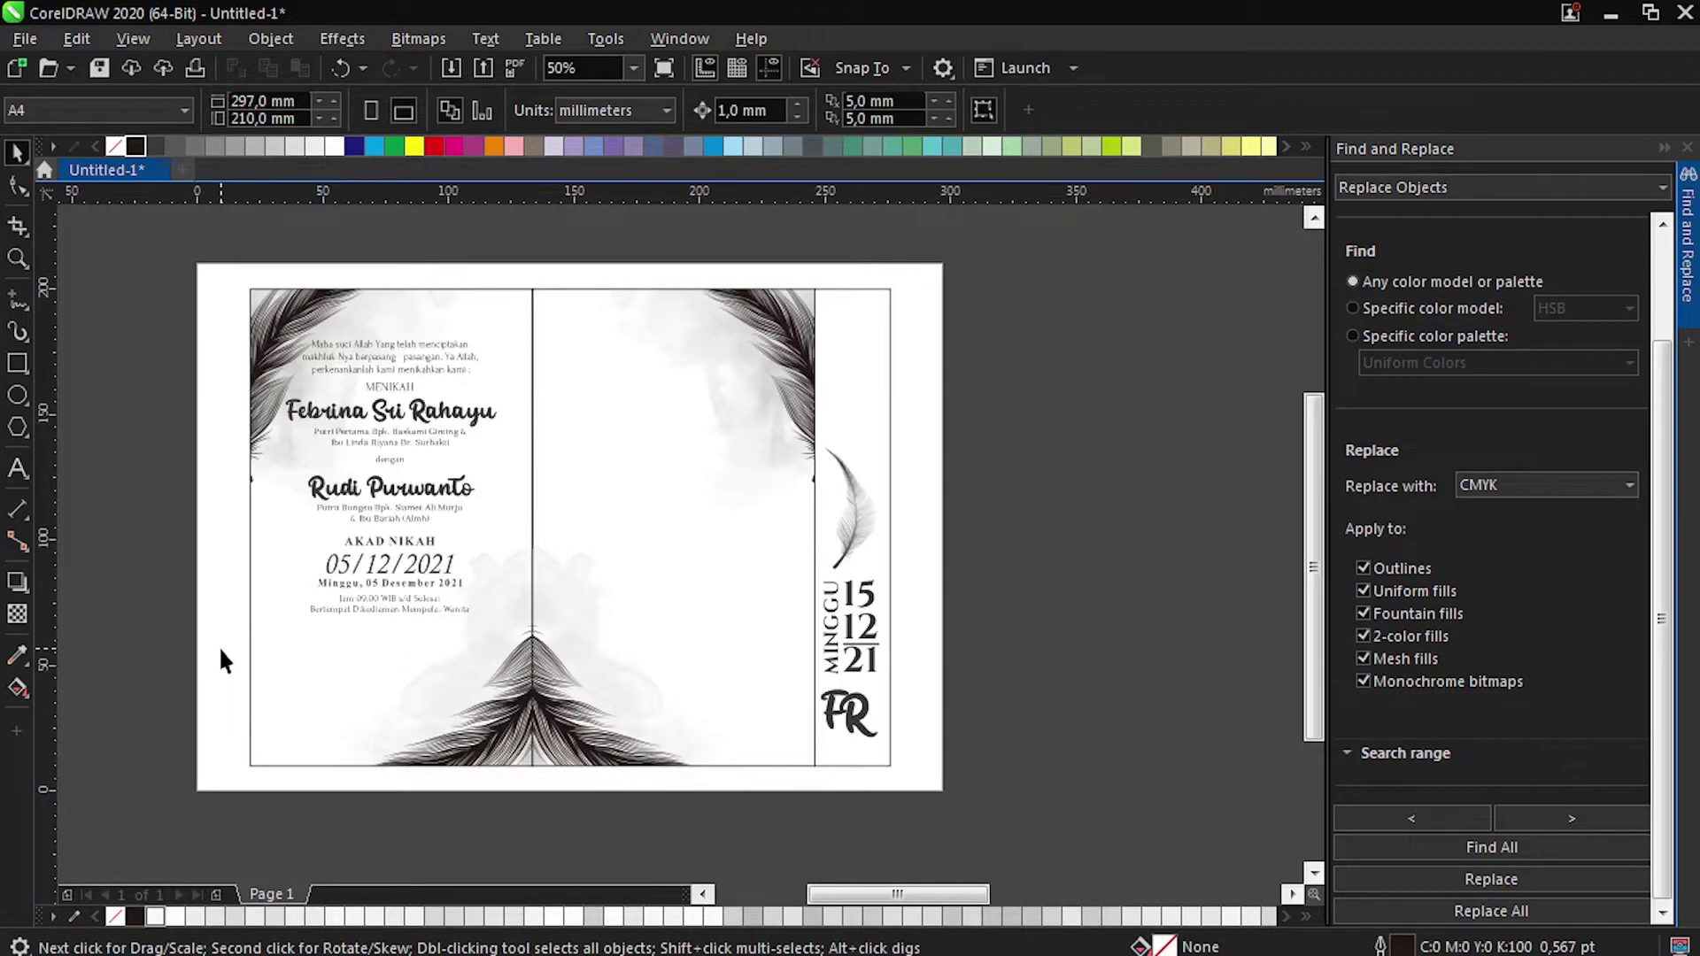
pyautogui.scroll(-1, 338, 585)
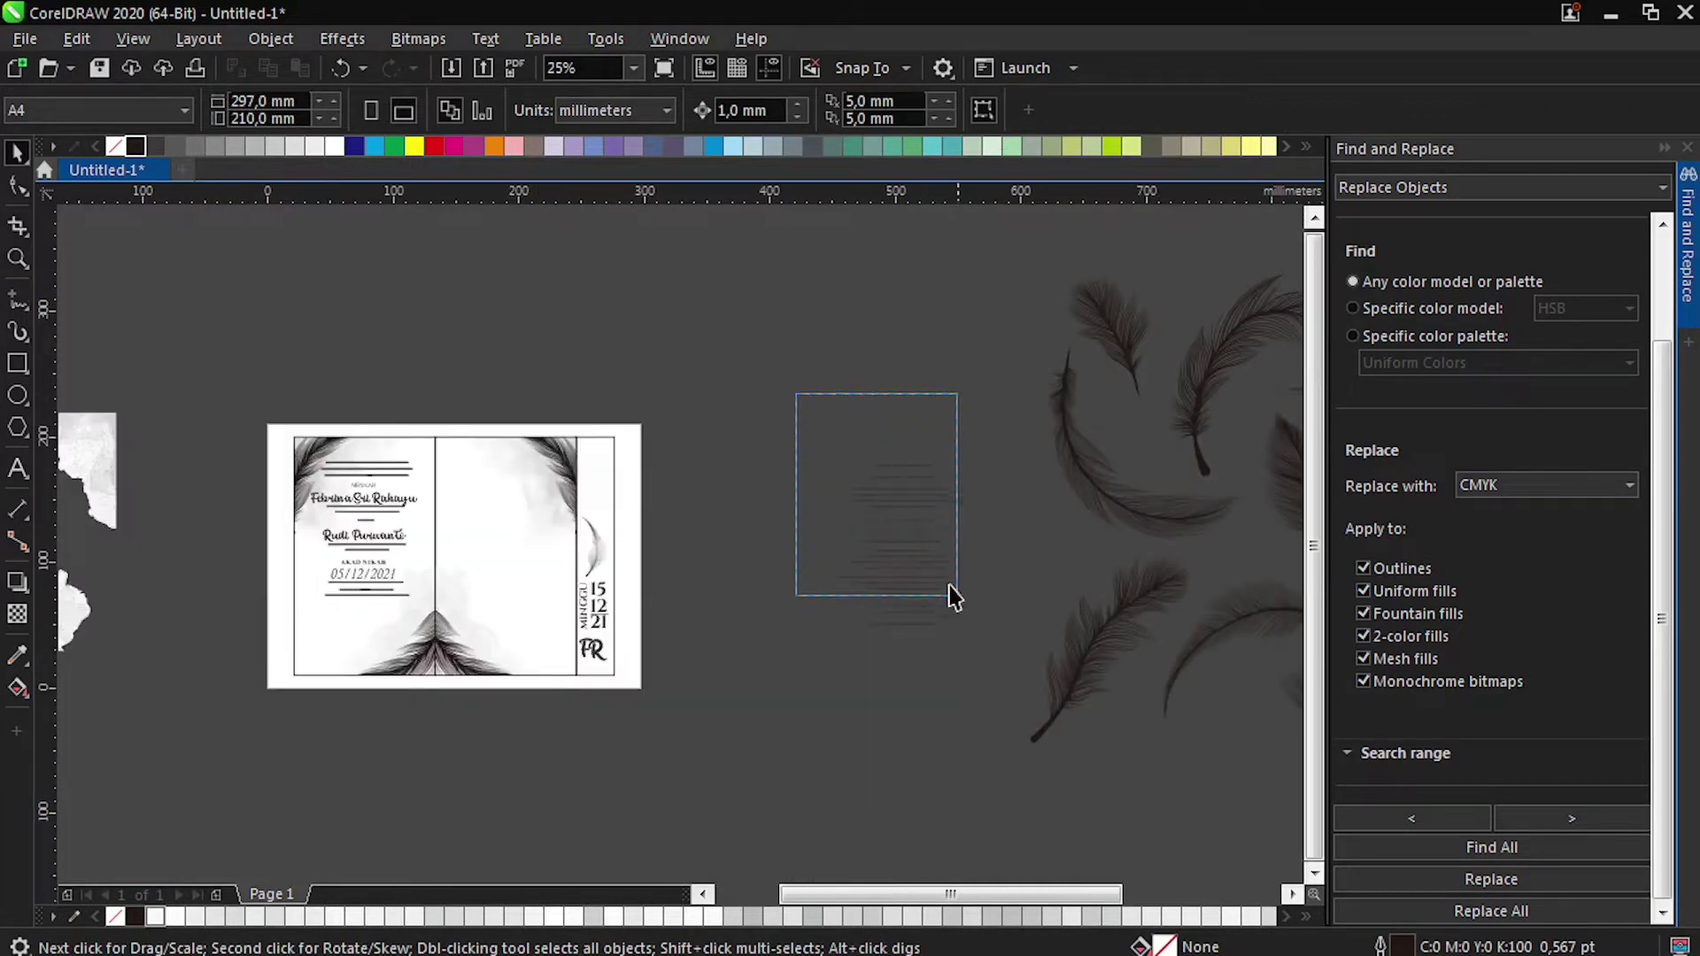
pyautogui.moveTo(950, 587); pyautogui.dragTo(997, 664)
pyautogui.moveTo(909, 554); pyautogui.dragTo(510, 552)
pyautogui.scroll(1, 514, 535)
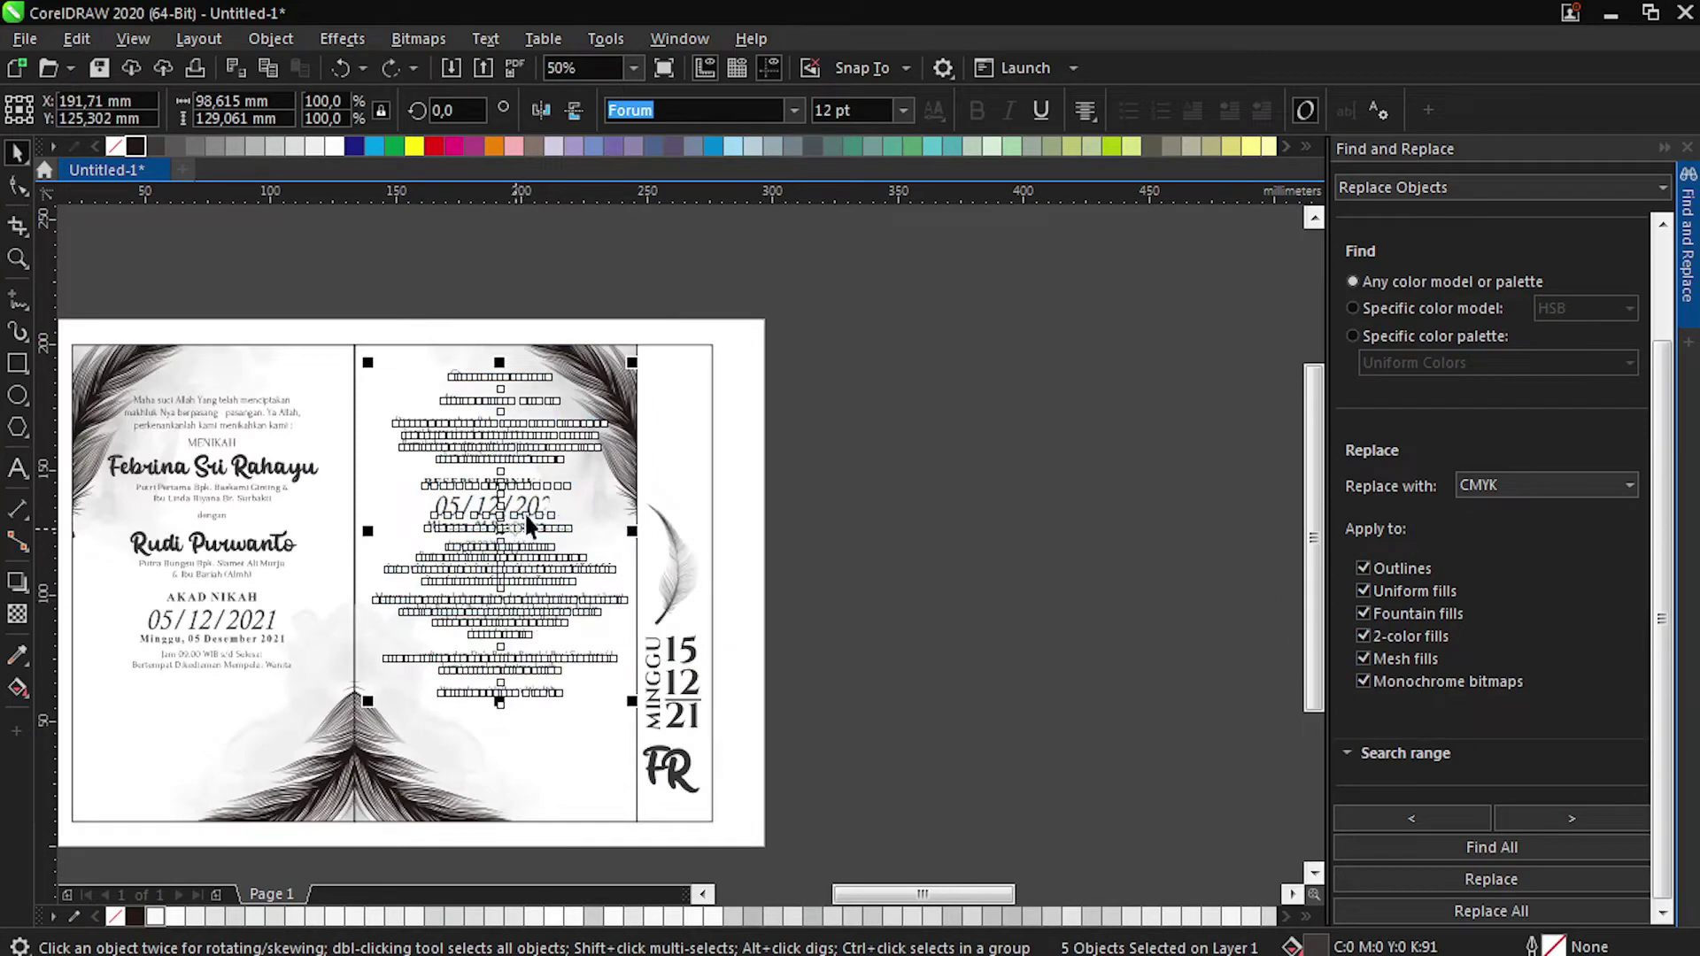
pyautogui.hotkey('ctrl', 'z')
# Move the reception text block onto the right panel and centre it horizontally on the panel.
pyautogui.moveTo(1259, 548); pyautogui.dragTo(530, 552)
pyautogui.keyDown('shift'); pyautogui.click(559, 761); pyautogui.keyUp('shift')
pyautogui.press('c')
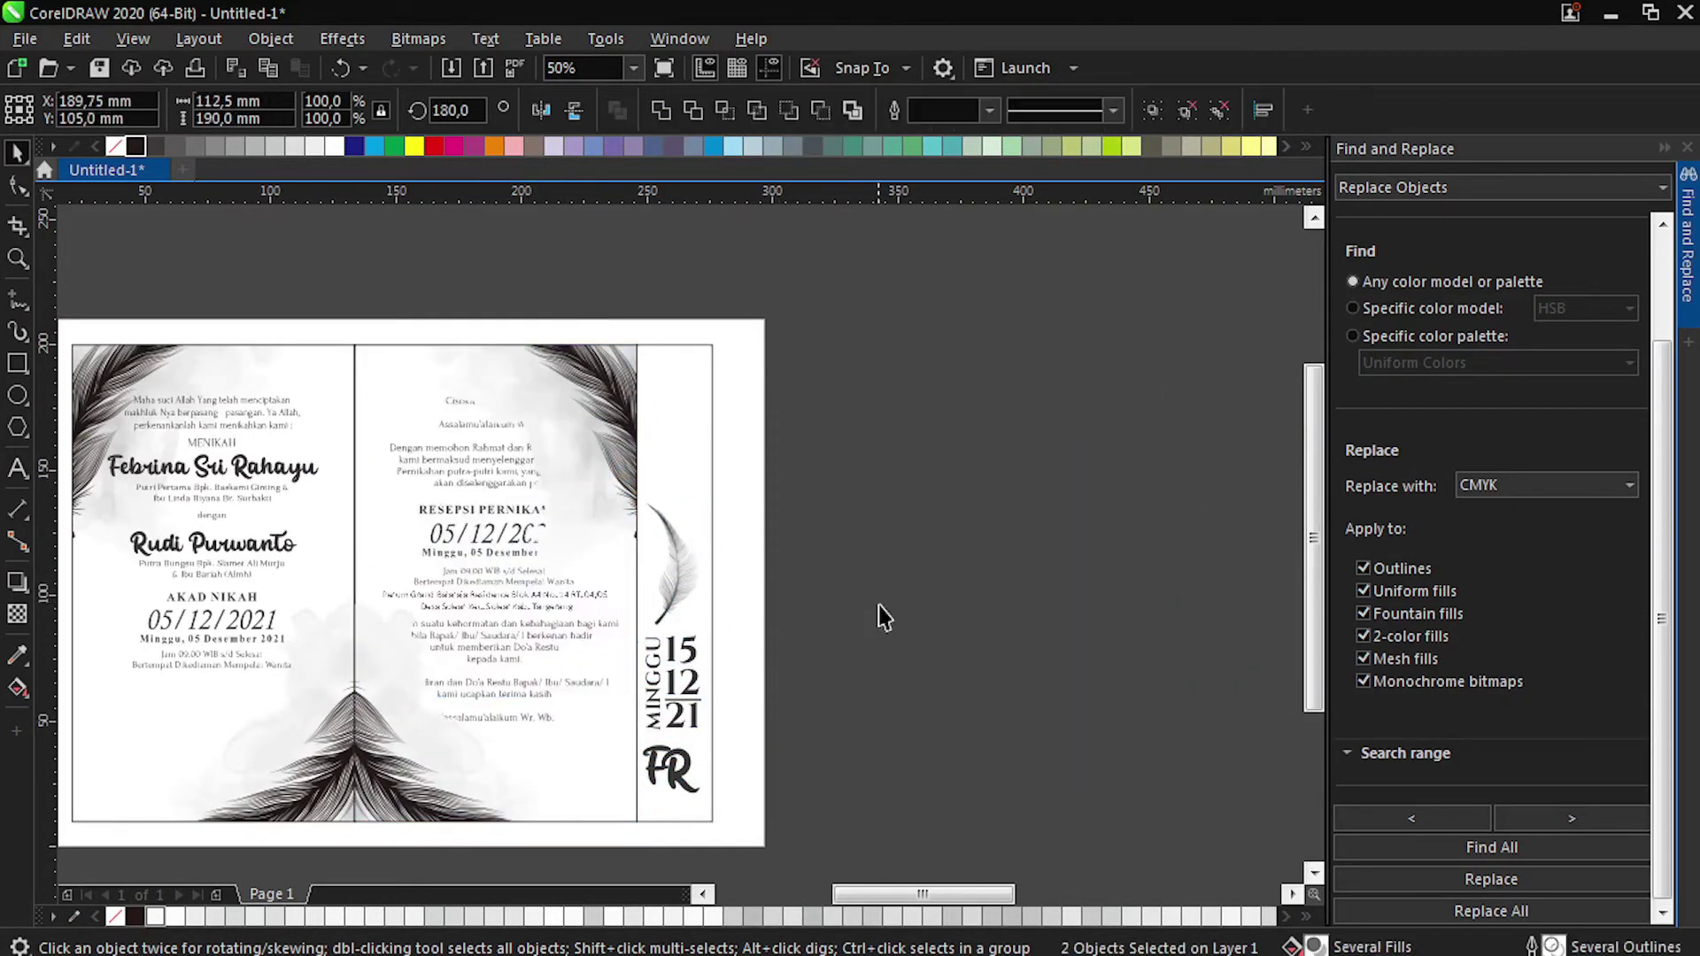
pyautogui.click(878, 606)
# Fill both the left and right panel rectangles with white.
pyautogui.click(444, 478)
pyautogui.click(452, 484)
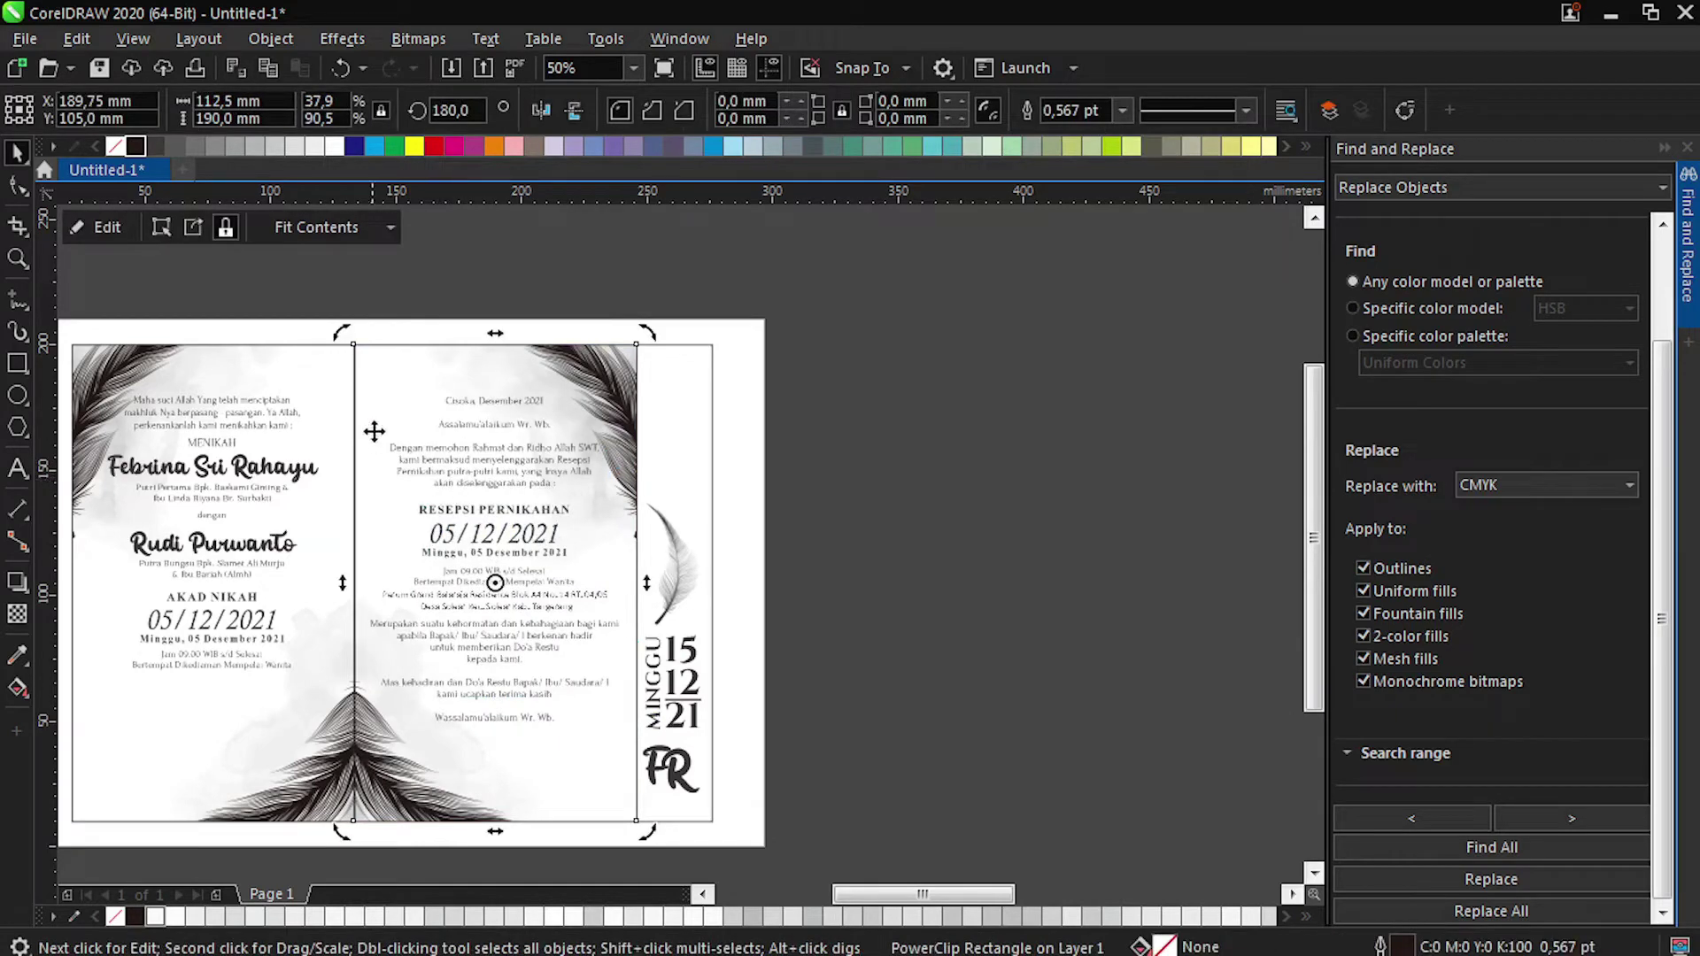
pyautogui.click(347, 383)
pyautogui.keyDown('shift'); pyautogui.click(384, 360); pyautogui.keyUp('shift')
pyautogui.click(329, 152)
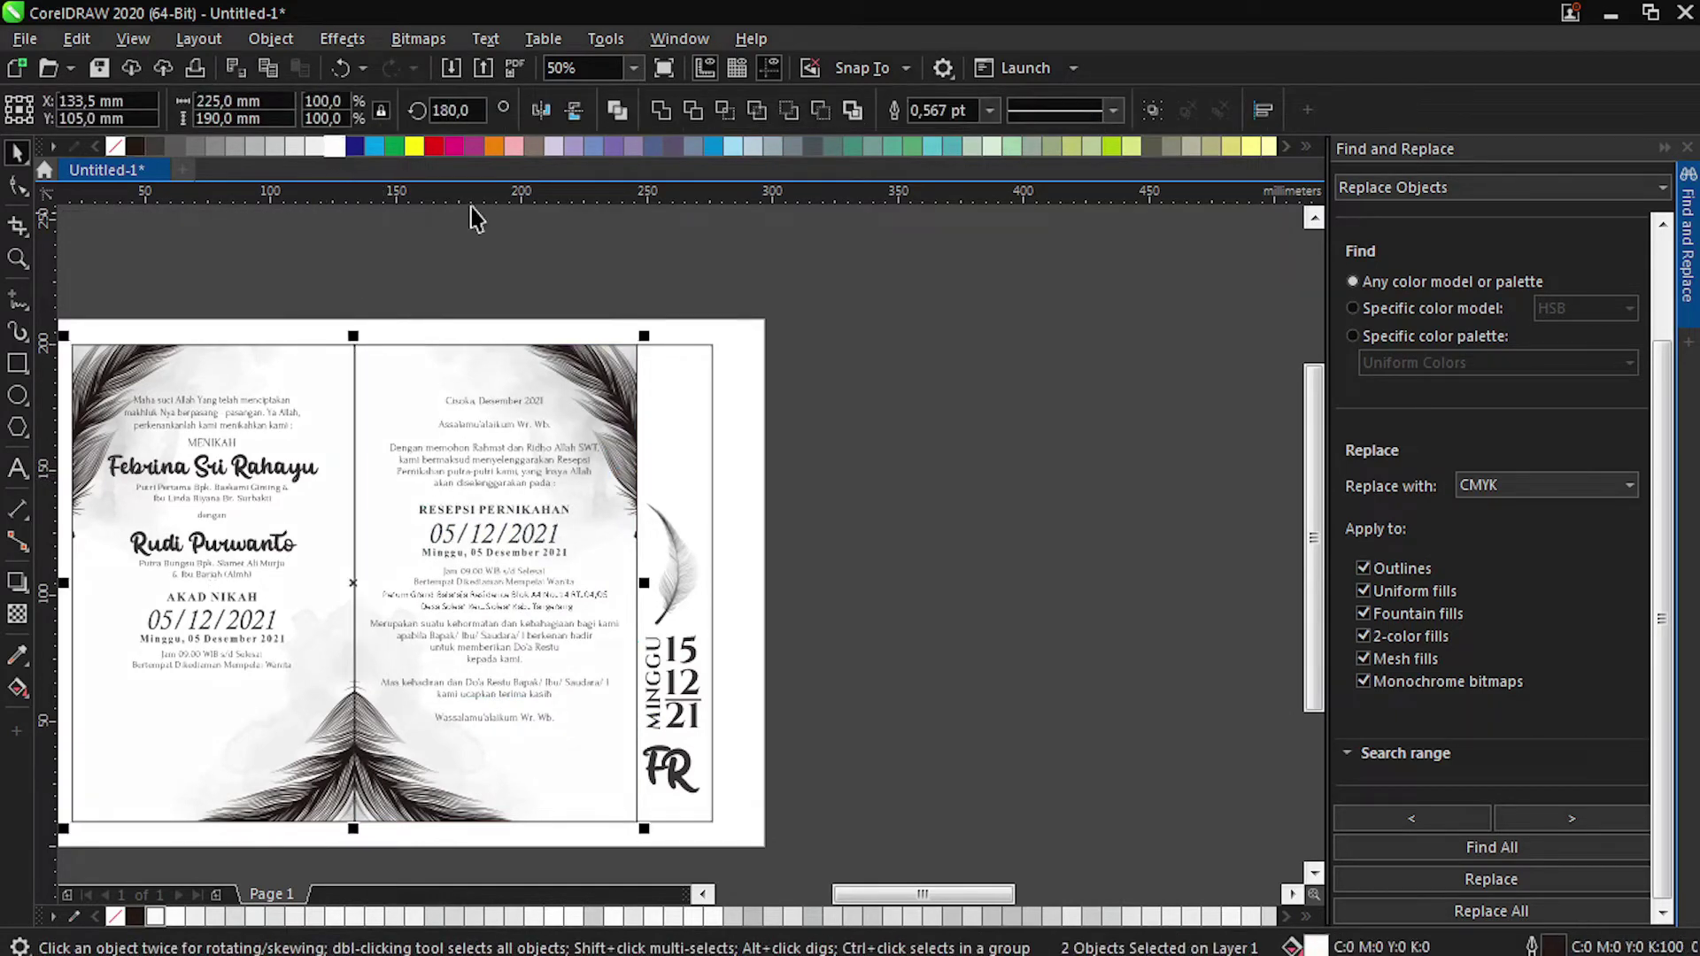
pyautogui.click(529, 213)
# Ungroup the reception text block on the right panel.
pyautogui.click(493, 443)
pyautogui.scroll(1, 495, 454)
pyautogui.click(493, 466)
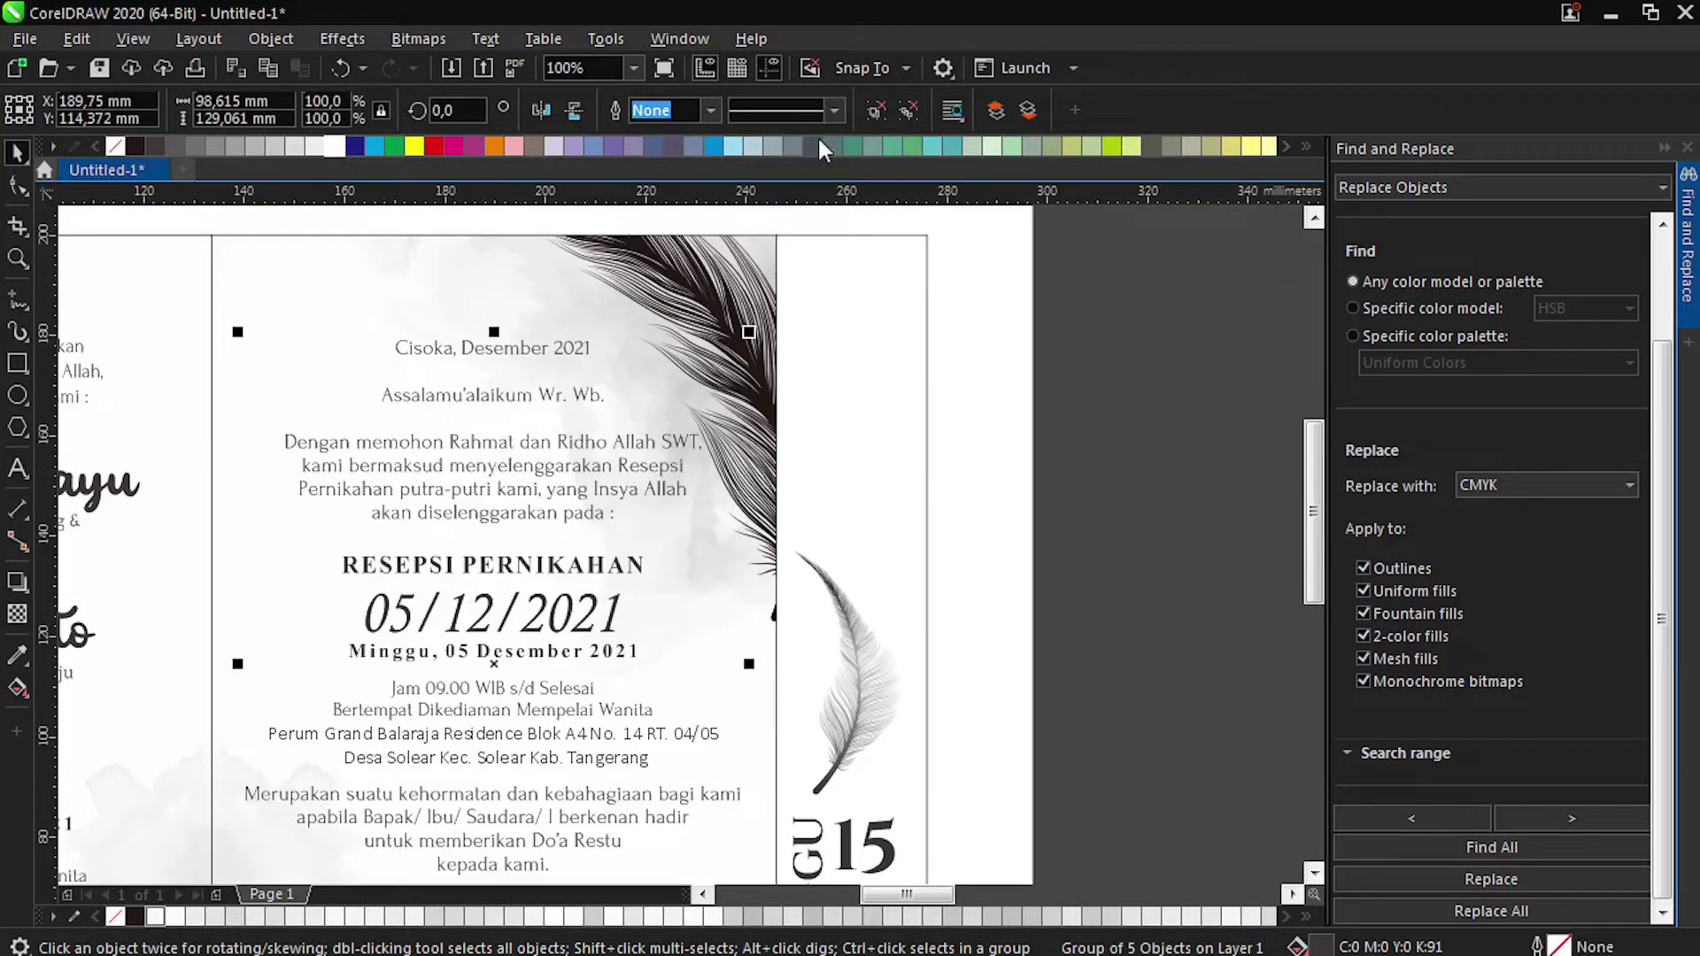
pyautogui.click(876, 111)
pyautogui.click(1052, 458)
# Delete the words "putra-putri" from the right panel's invitation paragraph so the line reads "Pernikahan kami, yang Insya Allah".
pyautogui.doubleClick(416, 494)
pyautogui.press('BackSpace')
pyautogui.press('BackSpace')
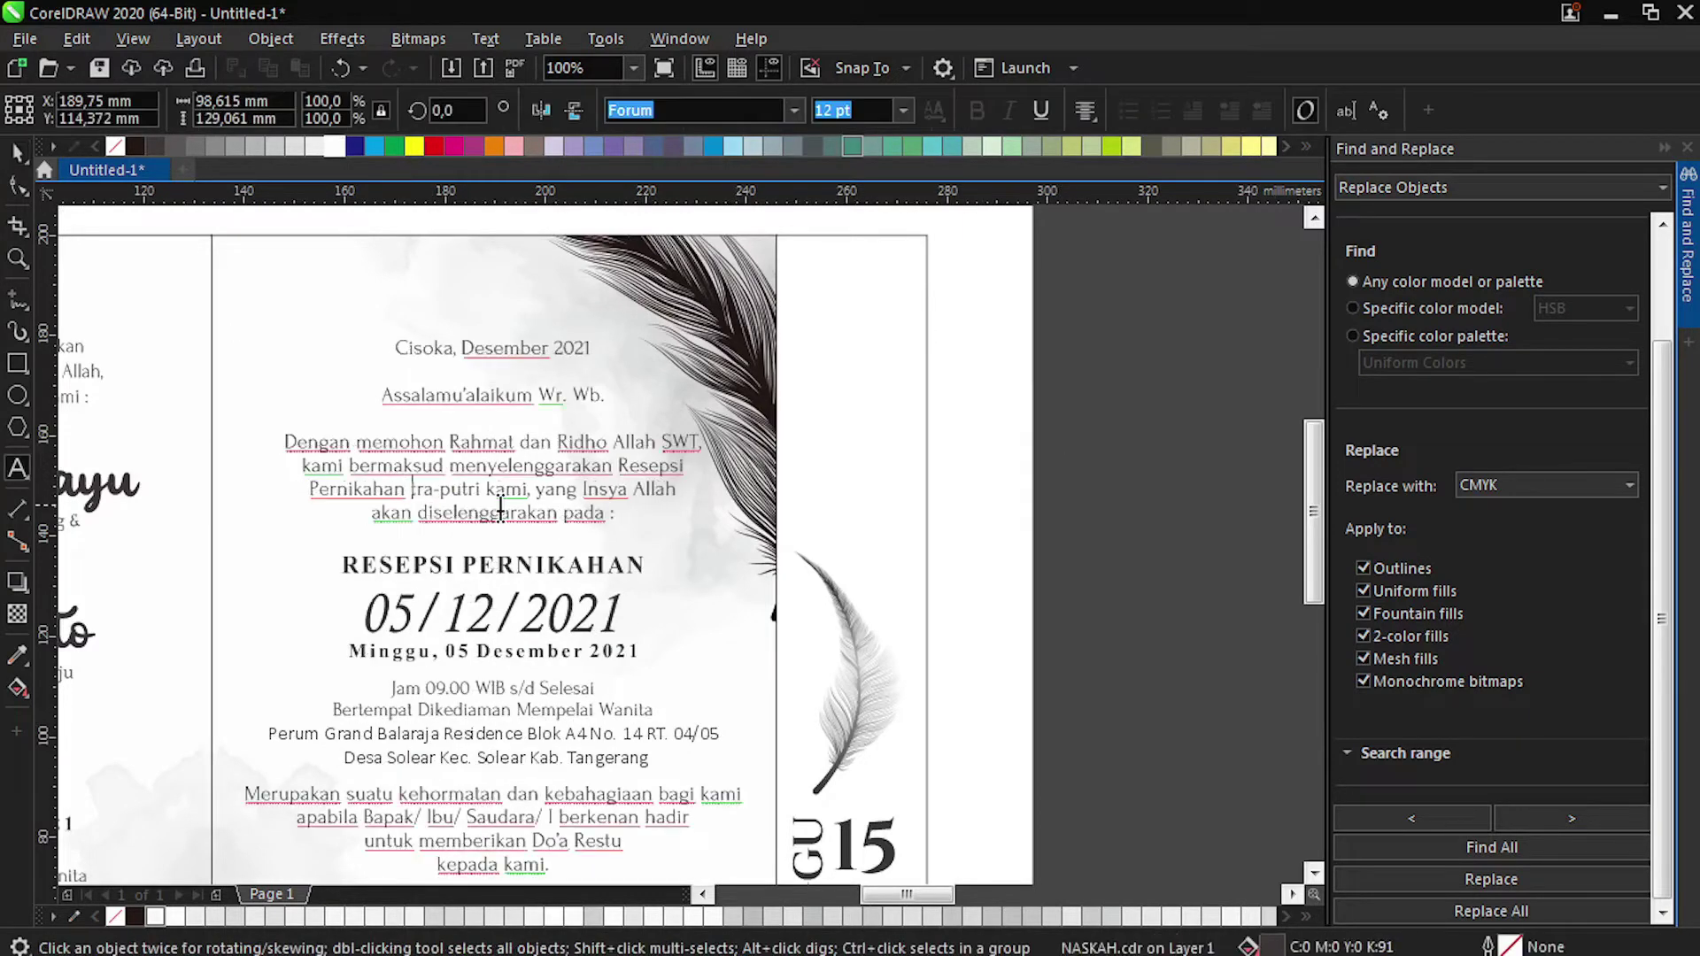
pyautogui.press('Delete')
pyautogui.press('Delete')
pyautogui.press('Delete')
pyautogui.press('Delete')
pyautogui.press('Delete')
pyautogui.press('Delete')
pyautogui.press('Delete')
pyautogui.press('Delete')
pyautogui.press('Delete')
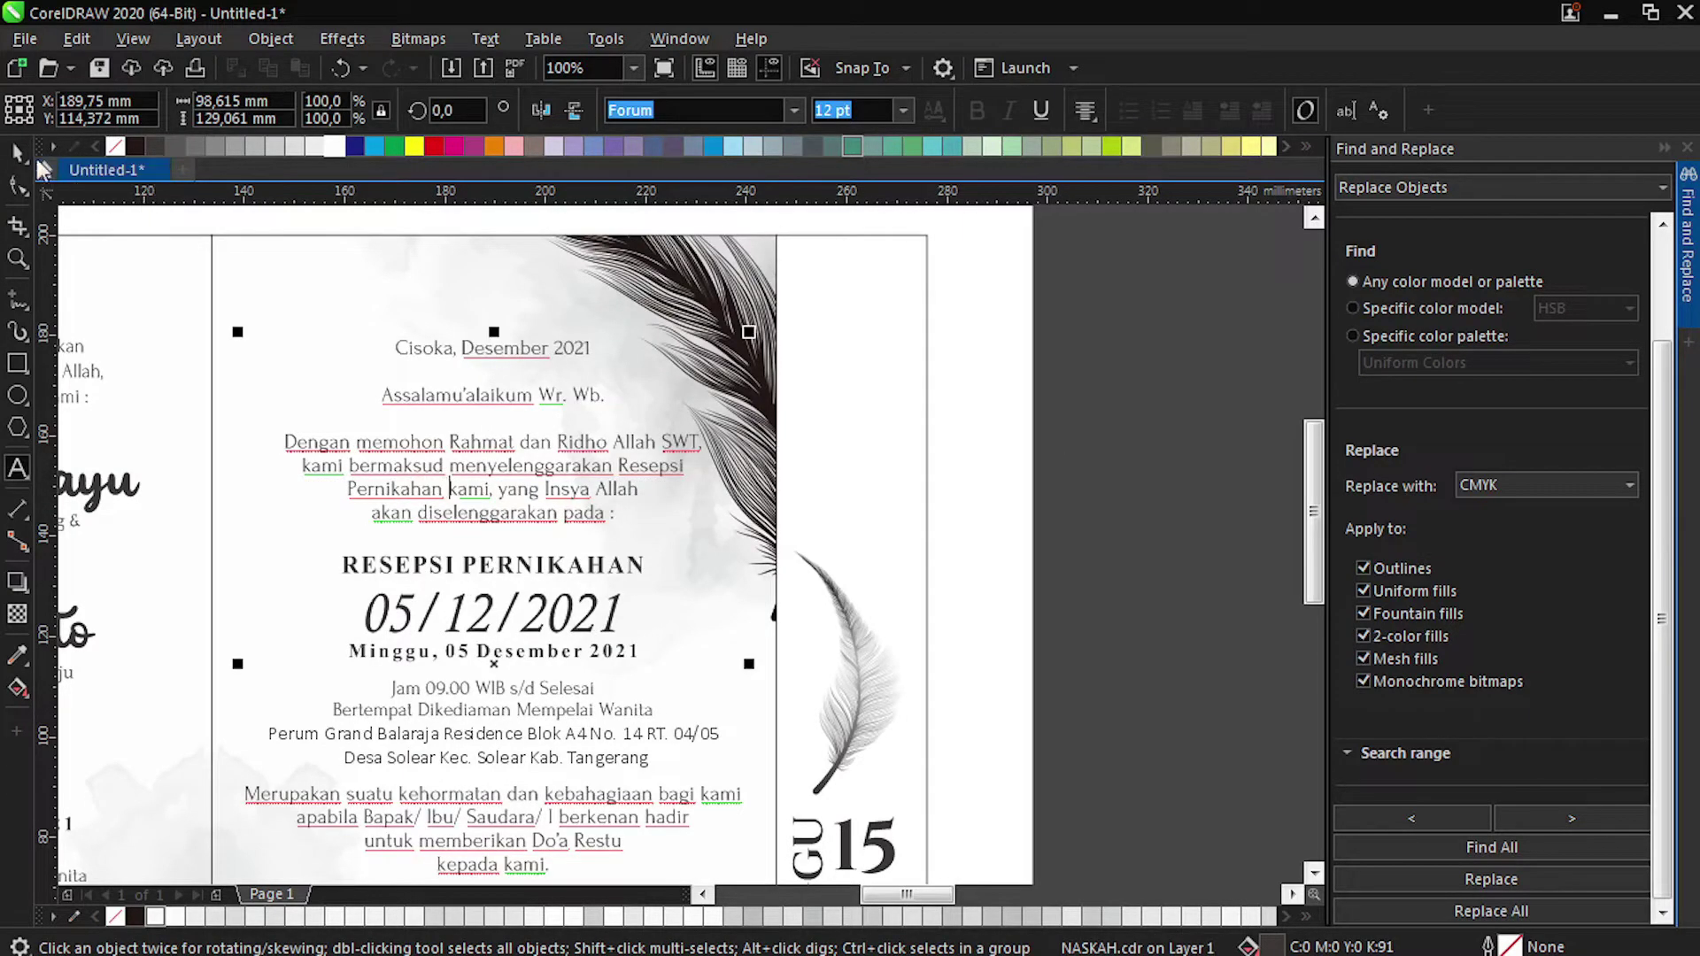
pyautogui.click(18, 152)
# Select all the text on the right panel and nudge it up about 8 mm.
pyautogui.scroll(-2, 403, 390)
pyautogui.click(699, 396)
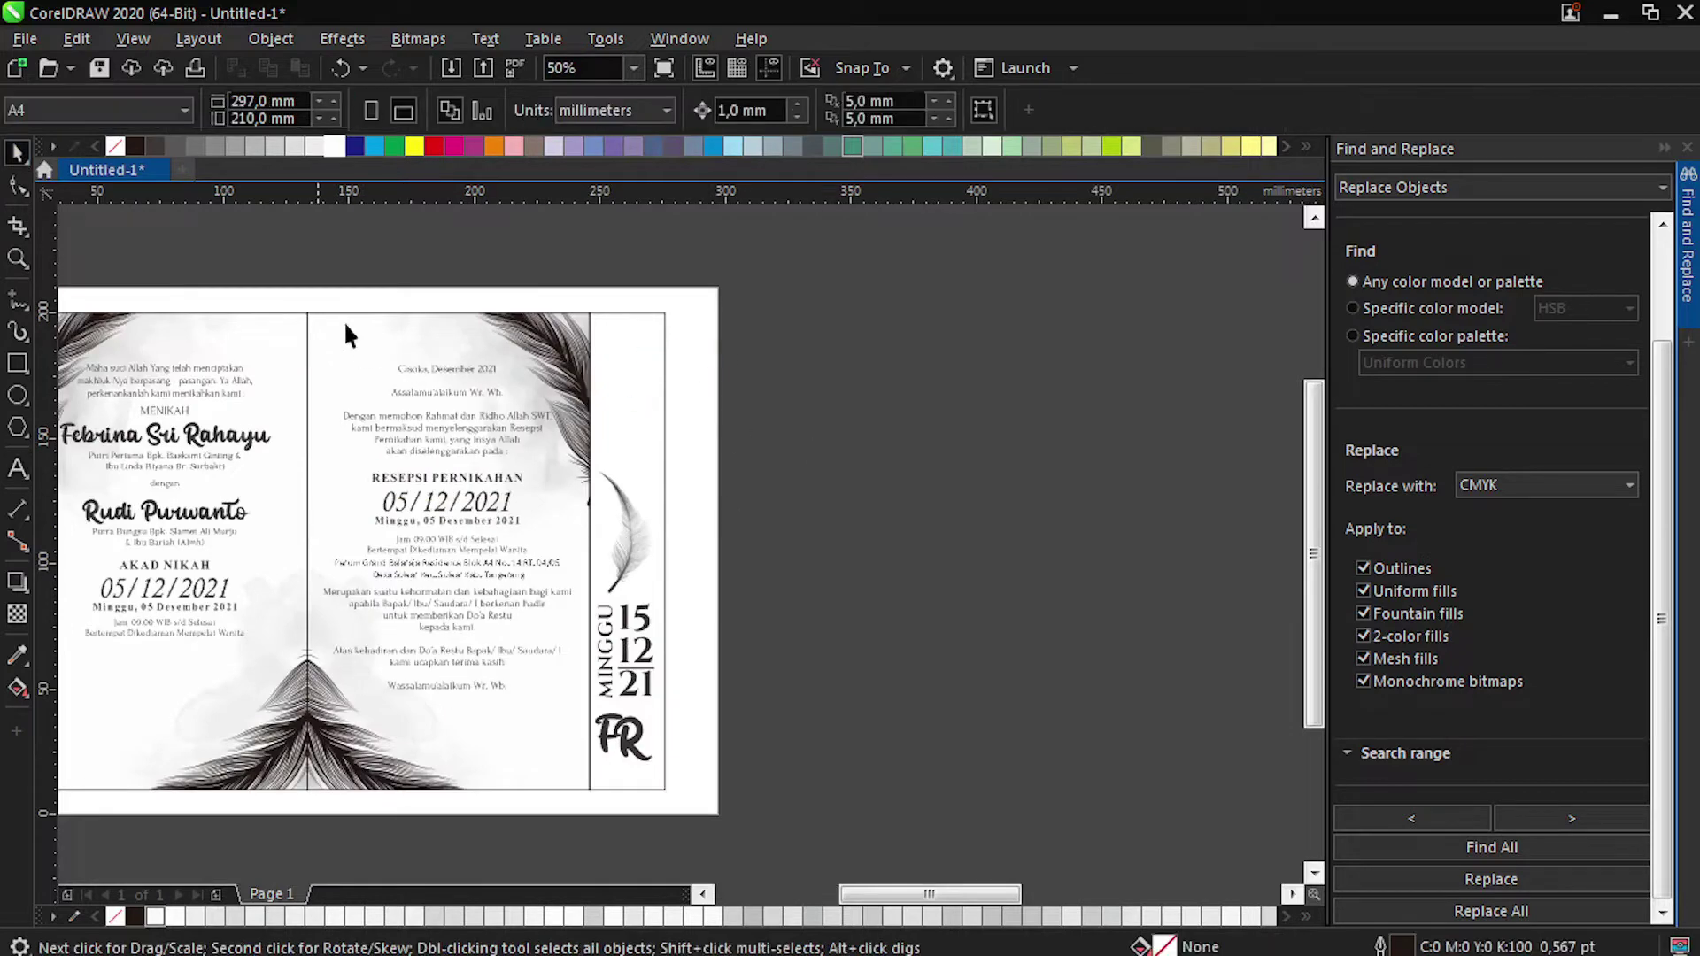
pyautogui.moveTo(567, 740); pyautogui.dragTo(587, 737)
pyautogui.press('Up')
pyautogui.press('Up')
pyautogui.press('Up')
pyautogui.press('Up')
pyautogui.press('Up')
pyautogui.press('Up')
pyautogui.press('Up')
pyautogui.press('Up')
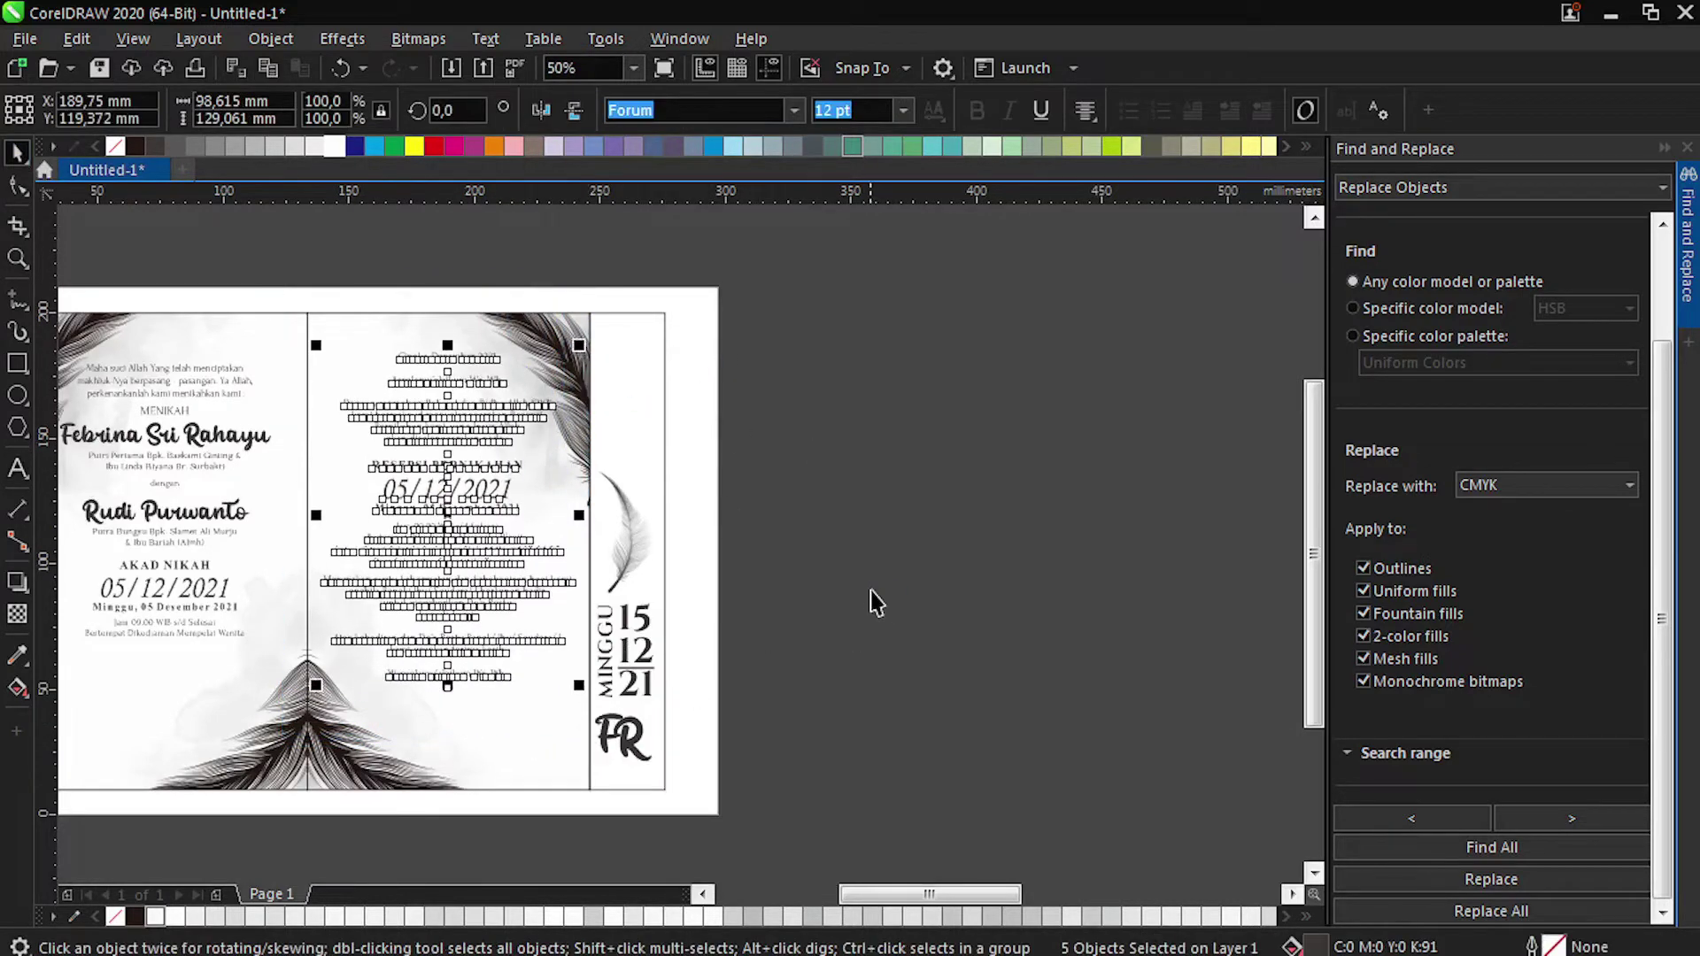
pyautogui.click(869, 595)
pyautogui.click(228, 458)
pyautogui.keyDown('shift'); pyautogui.click(229, 532); pyautogui.keyUp('shift')
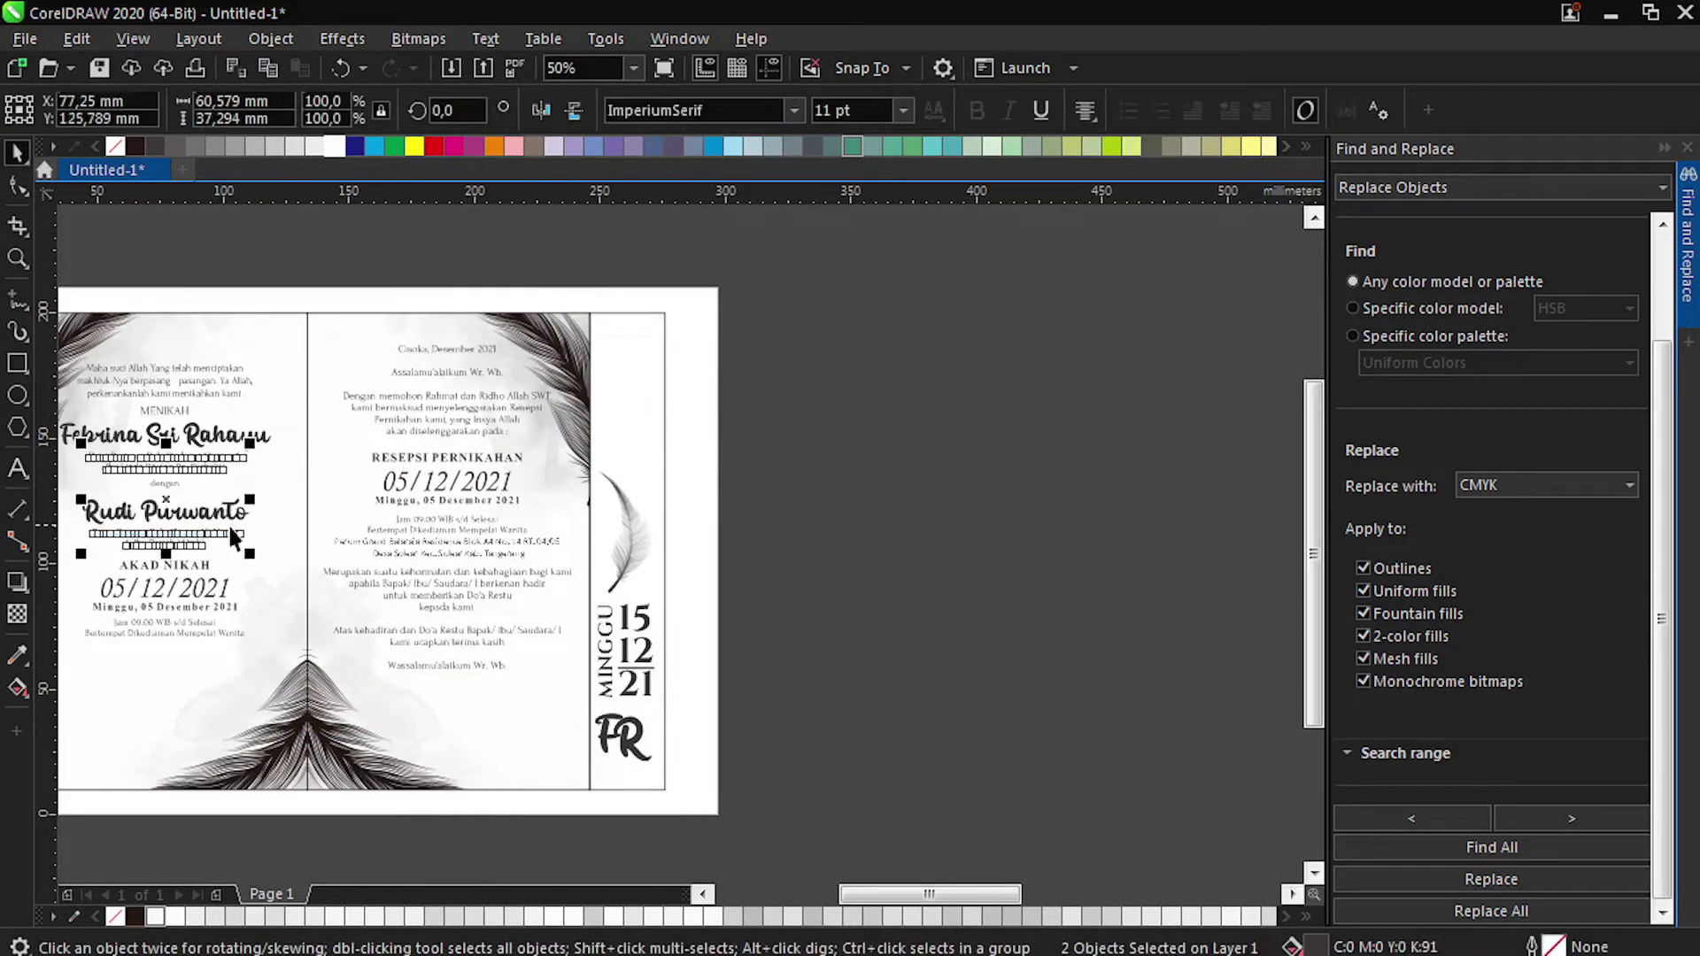
pyautogui.moveTo(479, 642); pyautogui.dragTo(478, 662)
pyautogui.hotkey('ctrl', 'z')
# Copy the two parents' name lines from the left panel to the area below the closing greeting on the right panel.
pyautogui.click(212, 534)
pyautogui.keyDown('shift'); pyautogui.click(214, 454); pyautogui.keyUp('shift')
pyautogui.moveTo(214, 454); pyautogui.dragTo(544, 698)
pyautogui.scroll(2, 486, 791)
pyautogui.scroll(2, 486, 791)
pyautogui.click(486, 596)
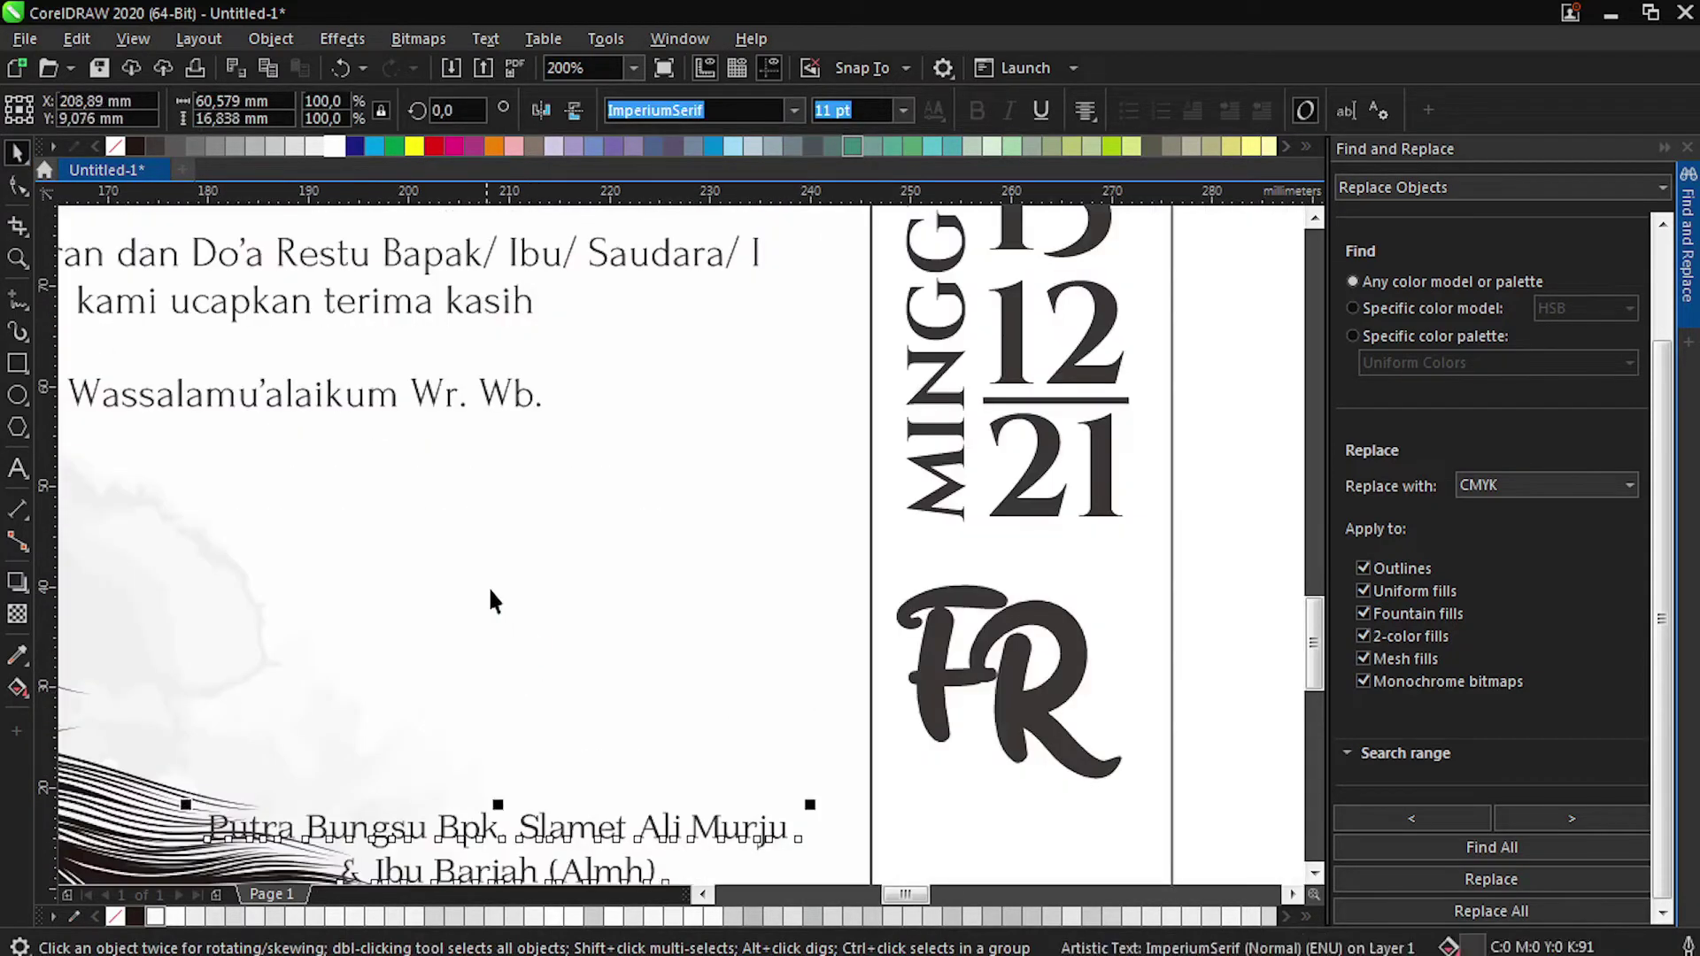
# Combine the two parents' name lines on the right panel into one text object.
pyautogui.scroll(-2, 486, 596)
pyautogui.click(466, 594)
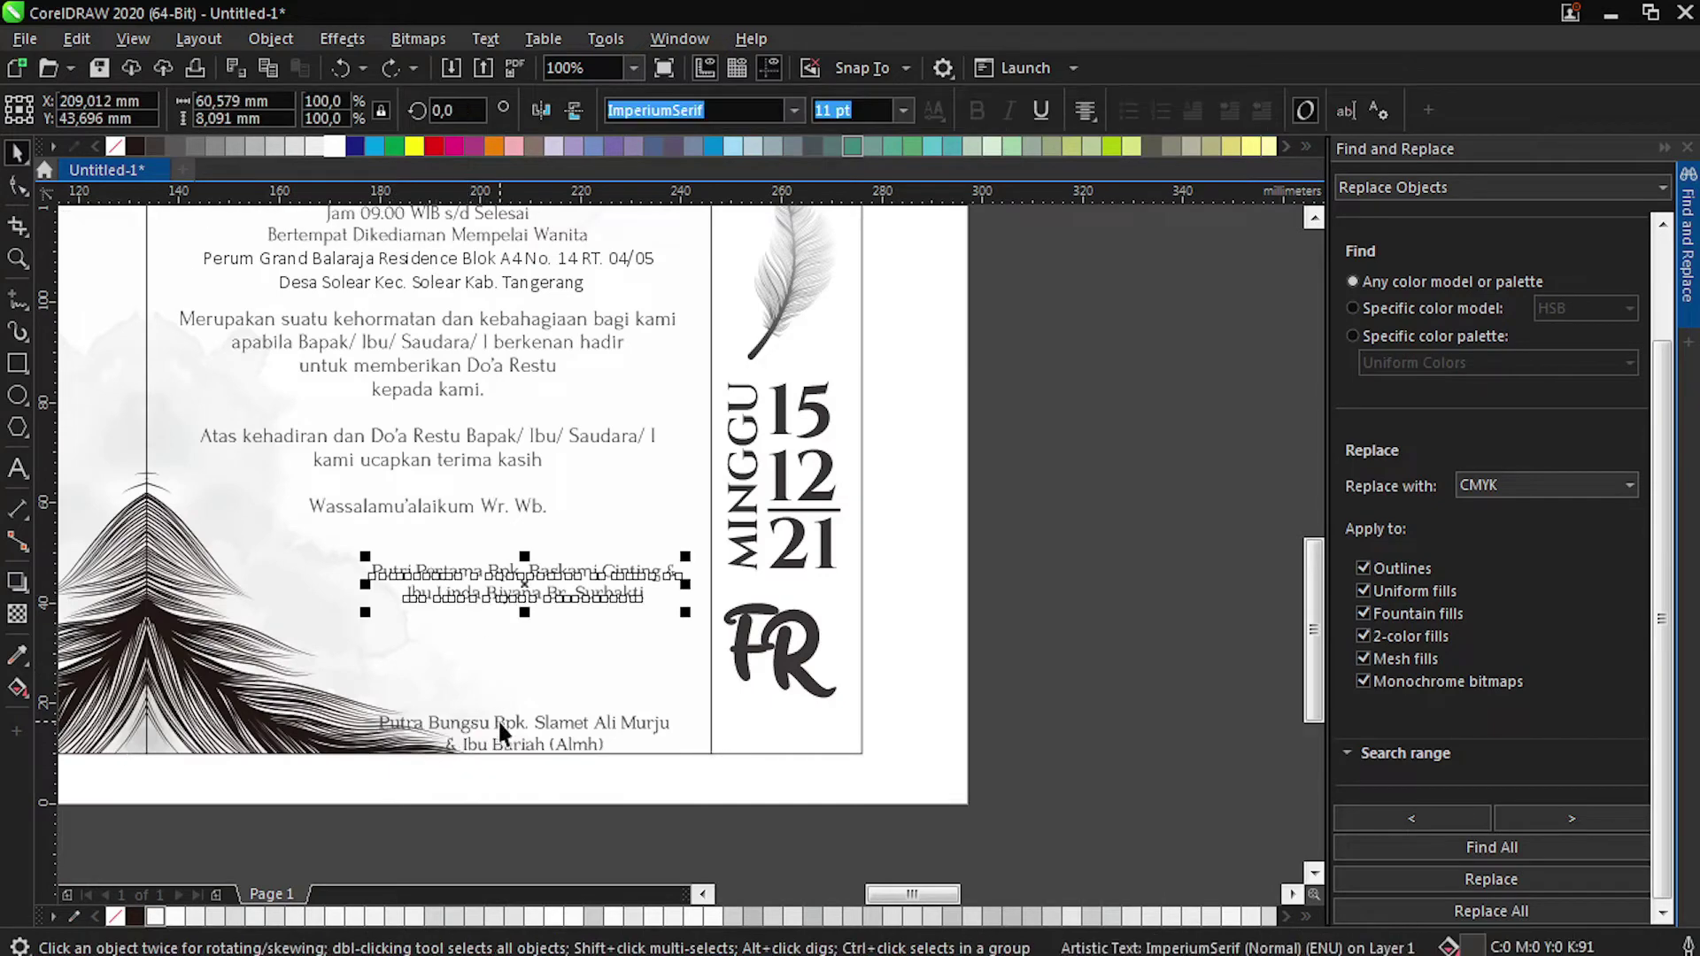
pyautogui.keyDown('shift'); pyautogui.click(496, 720); pyautogui.keyUp('shift')
pyautogui.hotkey('ctrl', 'l')
# Replace "Putri Pertama" and "Putra Bungsu" with "Kel." in the combined parents' names text.
pyautogui.doubleClick(480, 581)
pyautogui.scroll(1, 489, 581)
pyautogui.moveTo(489, 578); pyautogui.dragTo(282, 573)
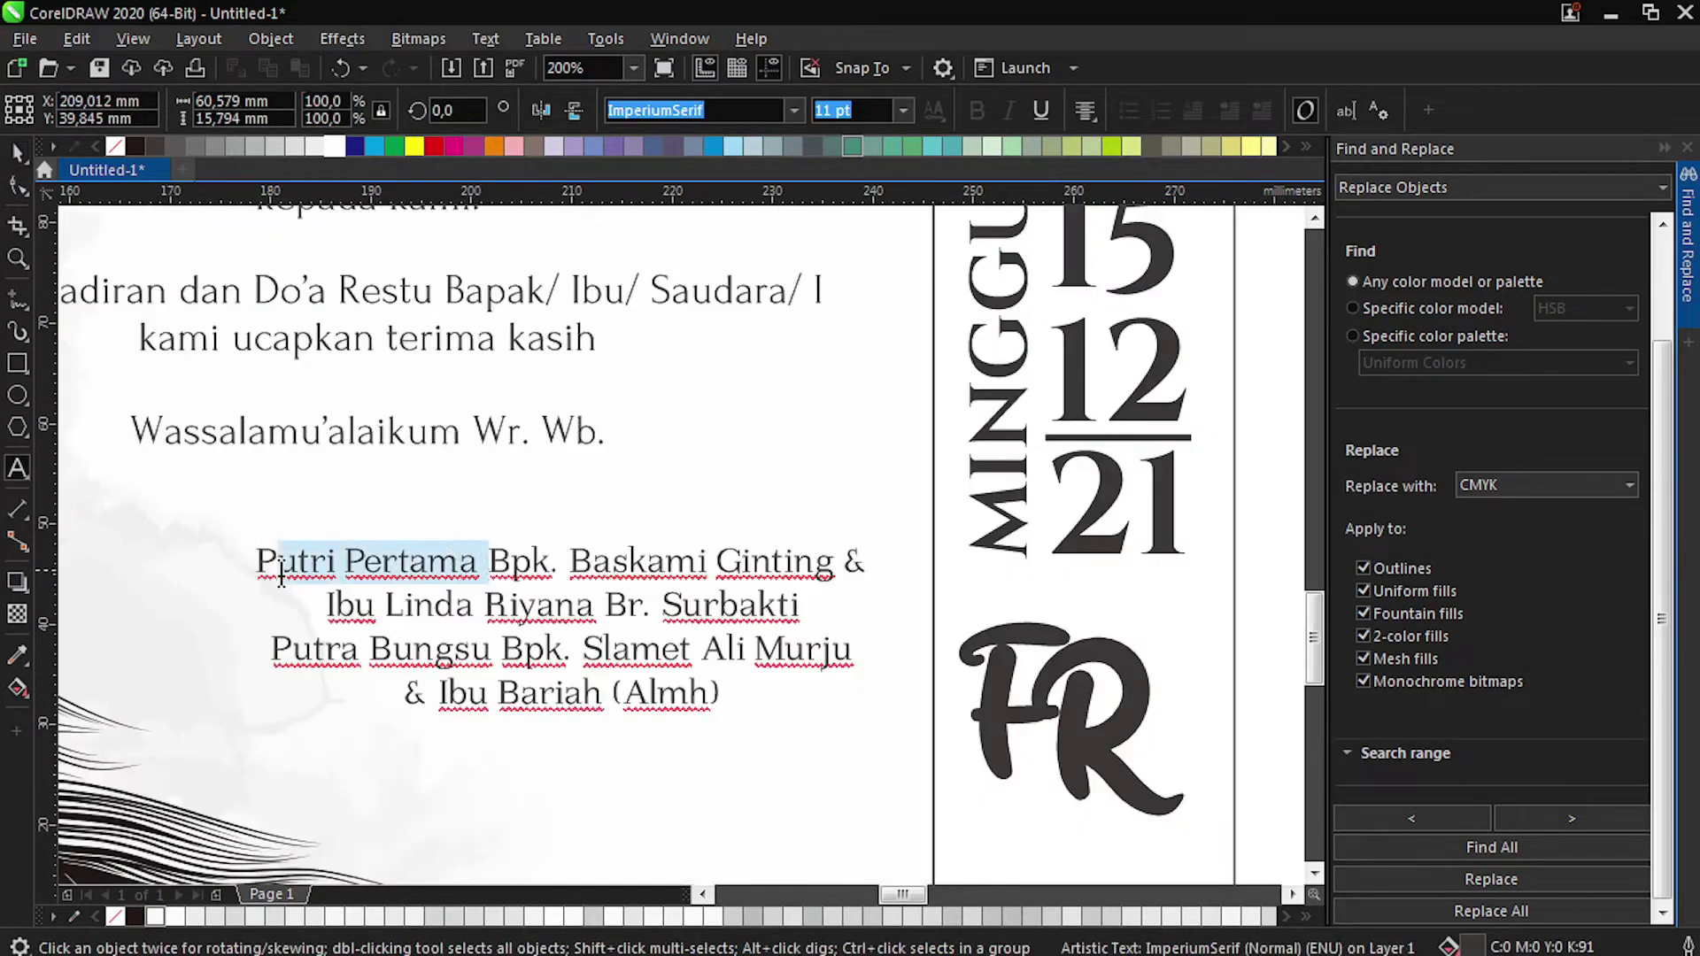
pyautogui.write('Kel.')
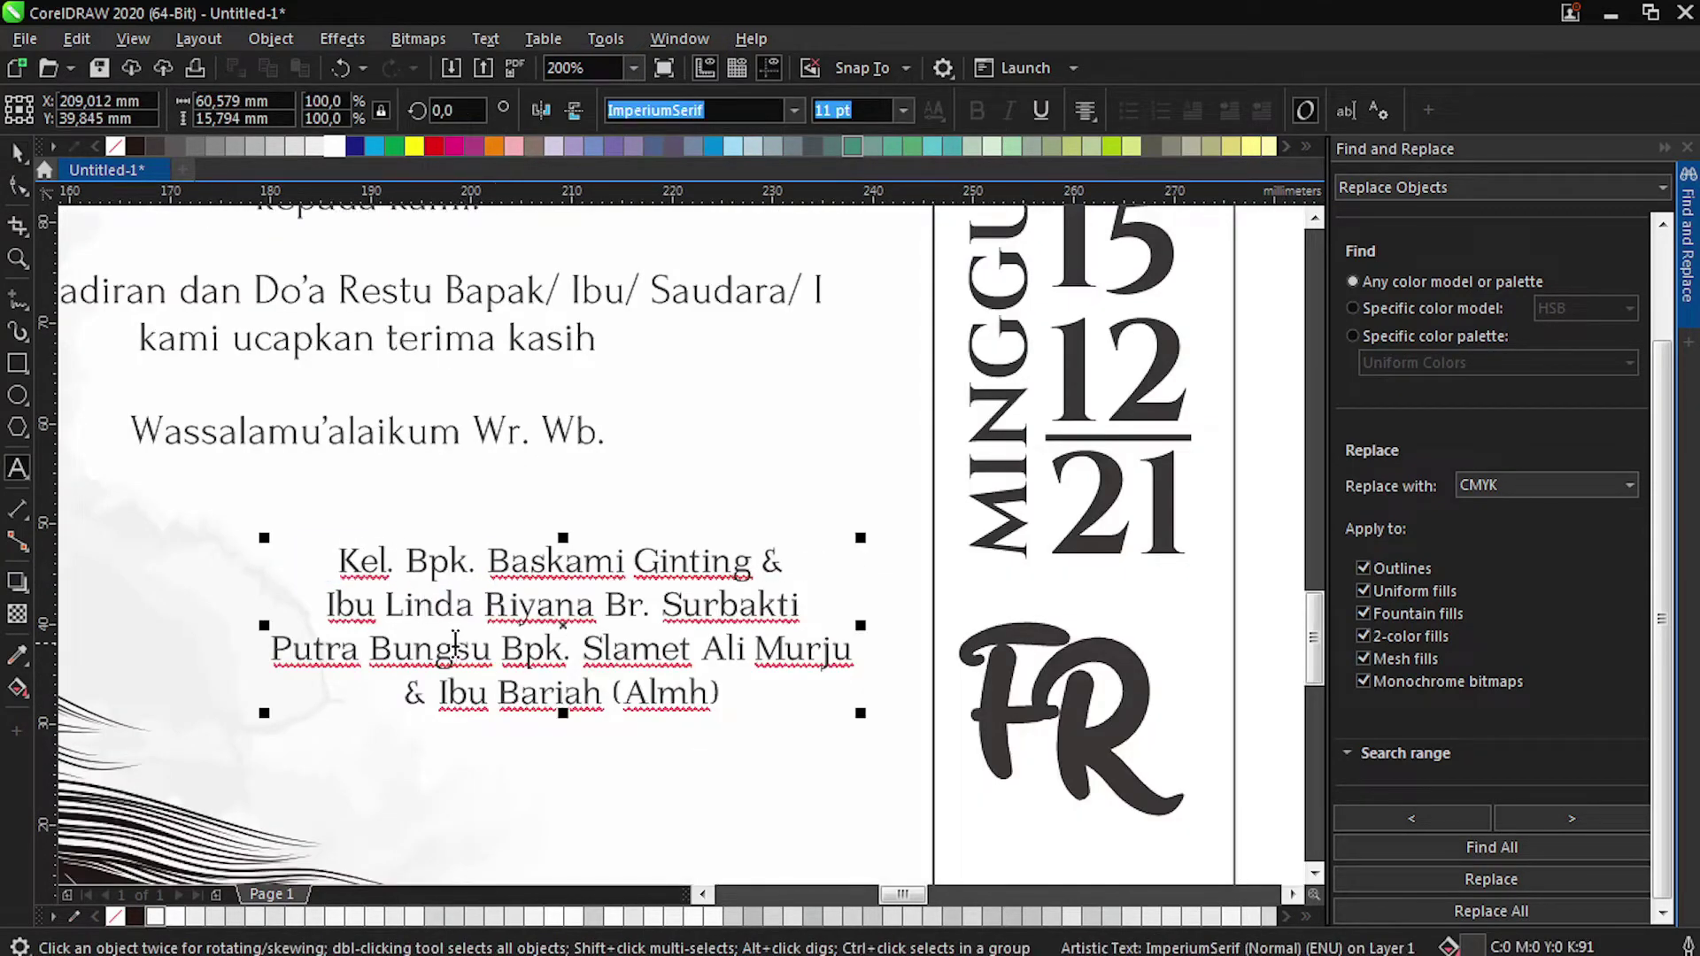
pyautogui.click(487, 648)
pyautogui.moveTo(487, 648); pyautogui.dragTo(184, 654)
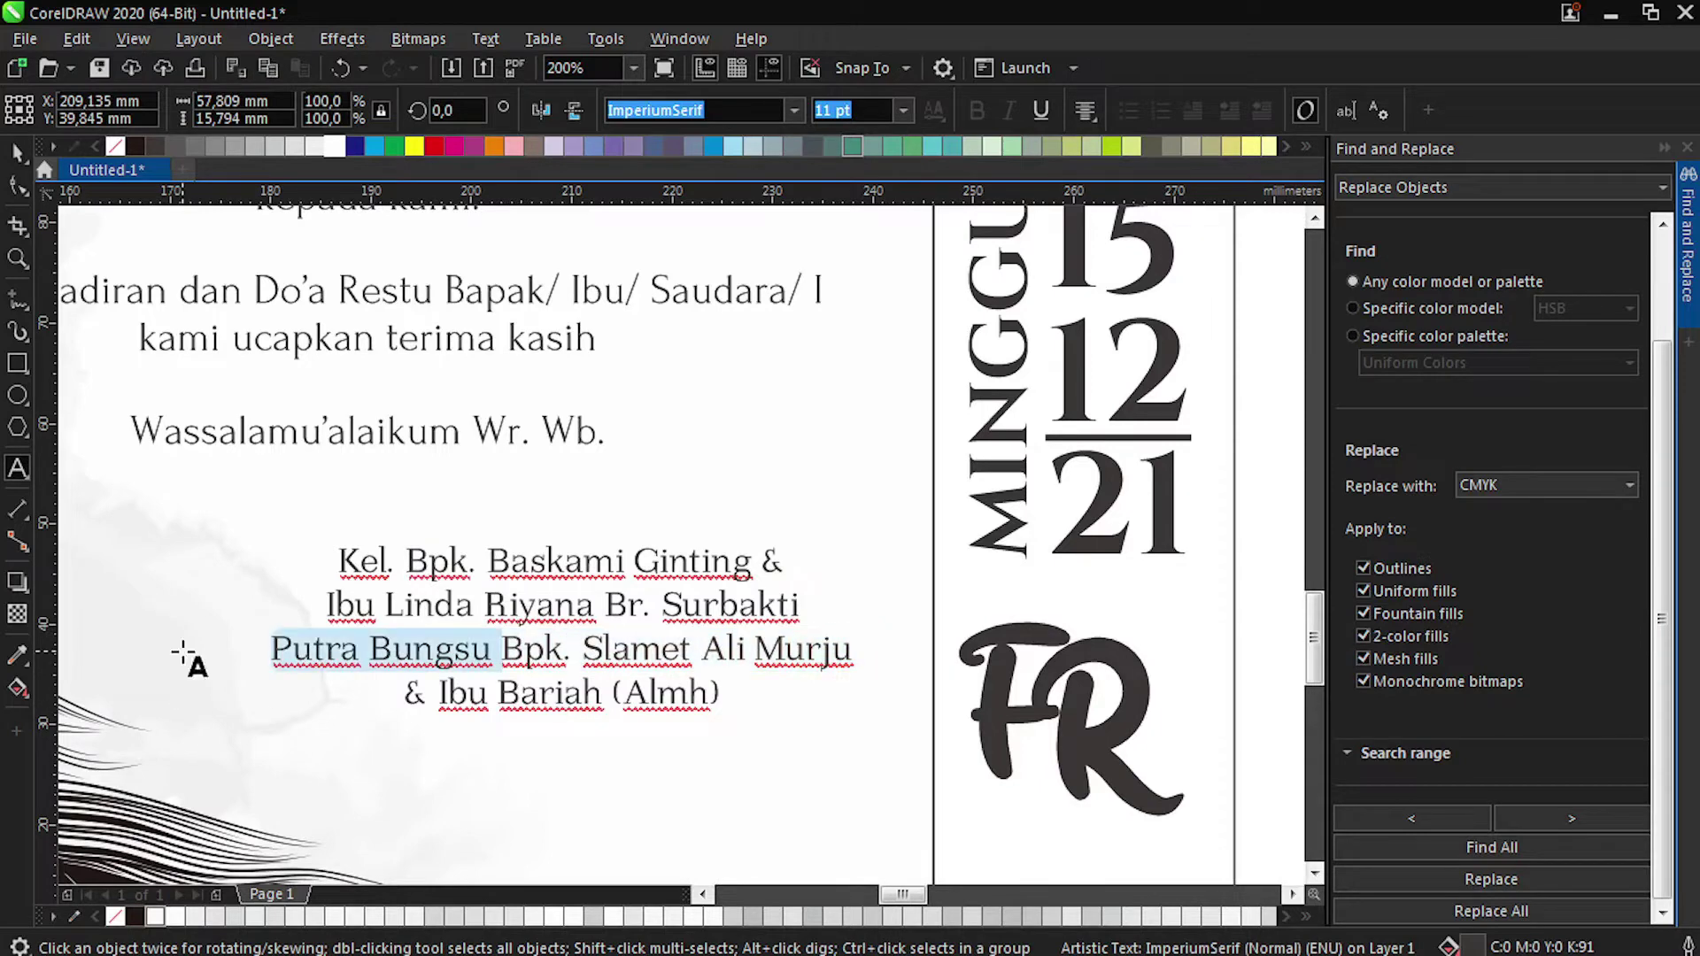
pyautogui.write('Kel.')
# Right-align all lines of the combined parents' names text.
pyautogui.hotkey('ctrl', 'a')
pyautogui.hotkey('ctrl', 'r')
pyautogui.click(677, 578)
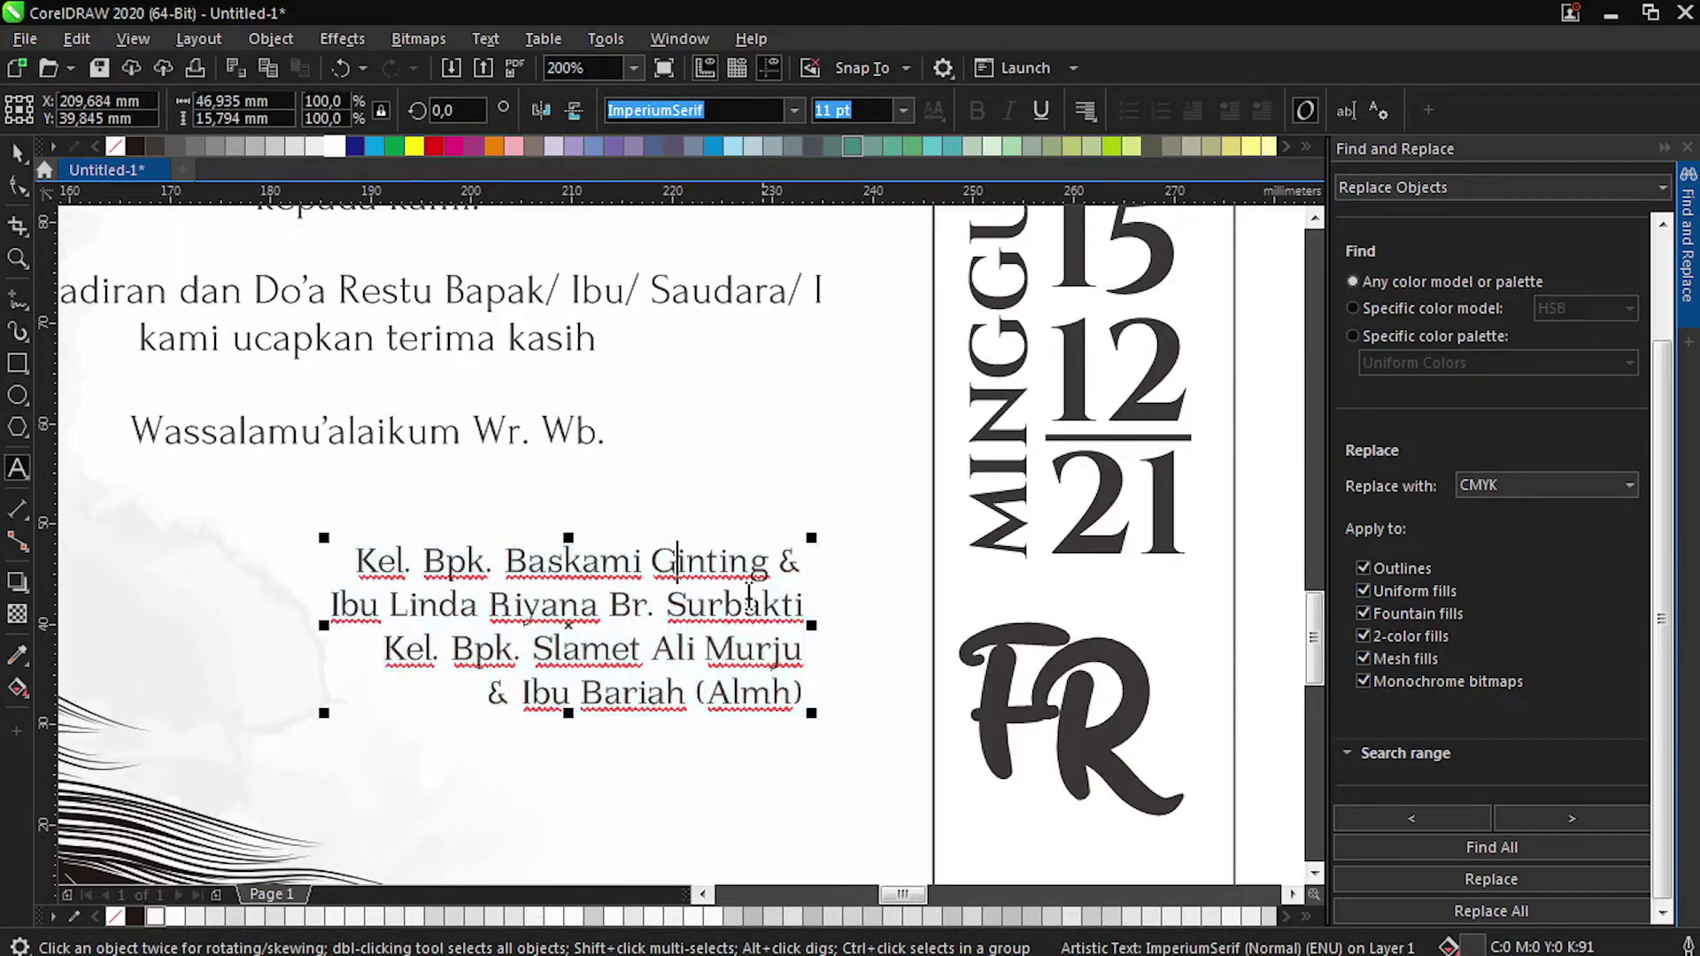
# Insert a blank line between the two families' names in the right panel's combined parents' text.
pyautogui.press('Return')
pyautogui.click(16, 152)
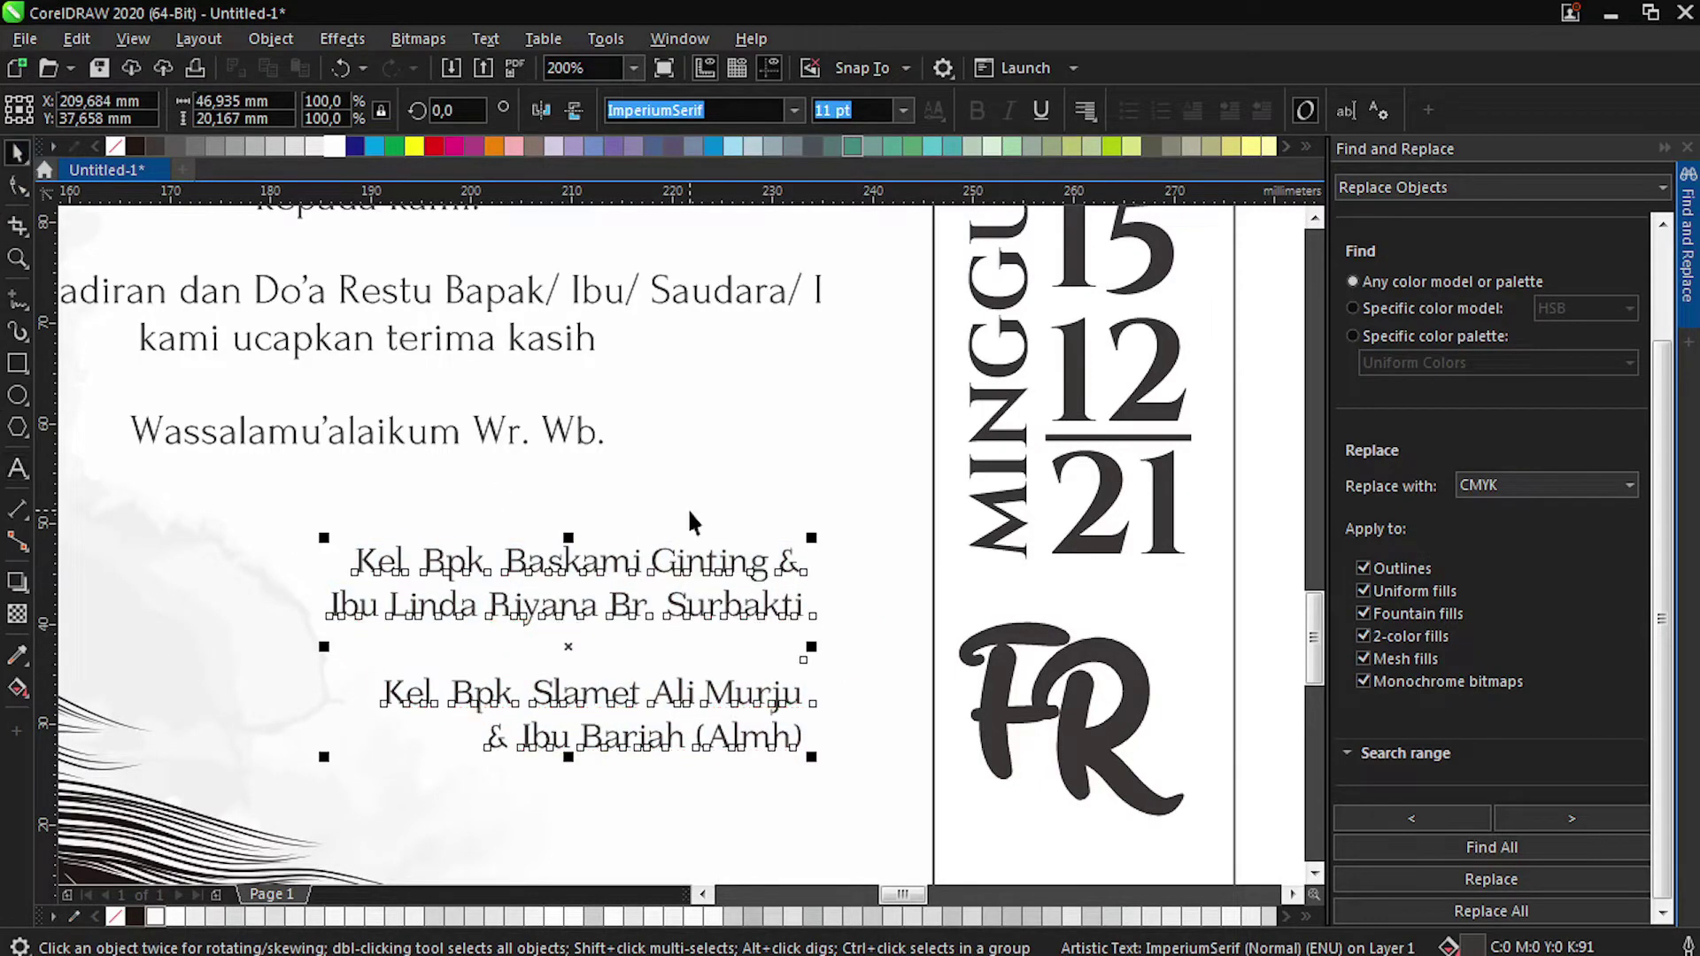
pyautogui.scroll(-1, 983, 663)
pyautogui.scroll(-1, 815, 816)
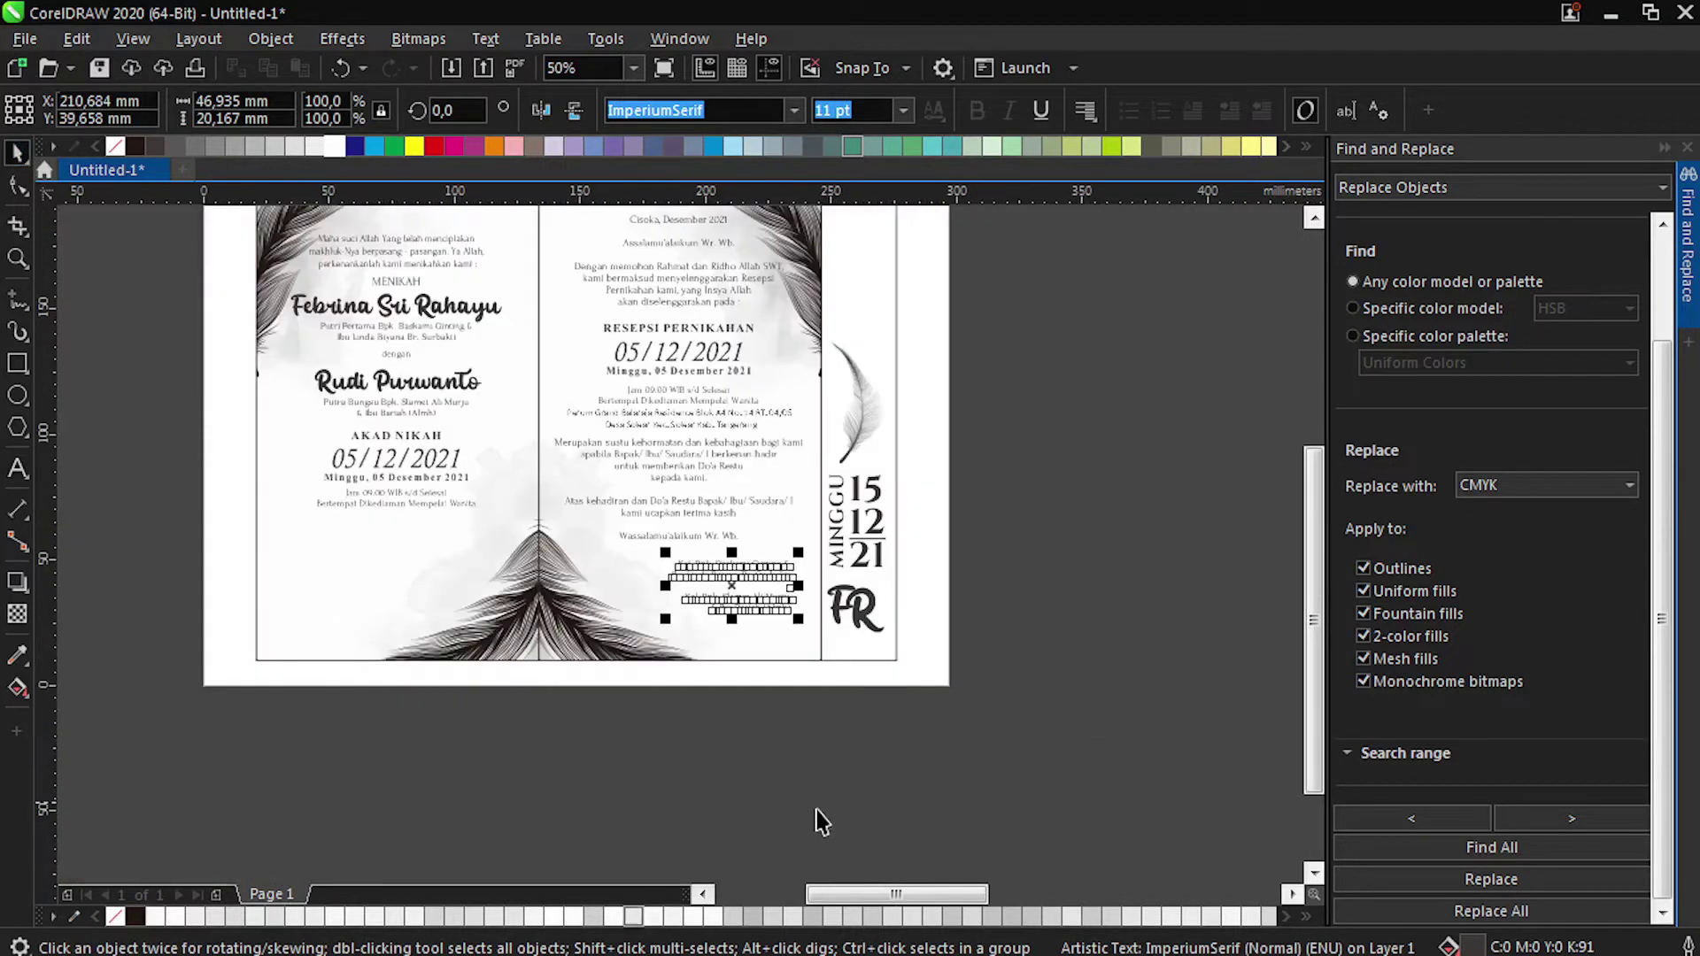
pyautogui.click(811, 808)
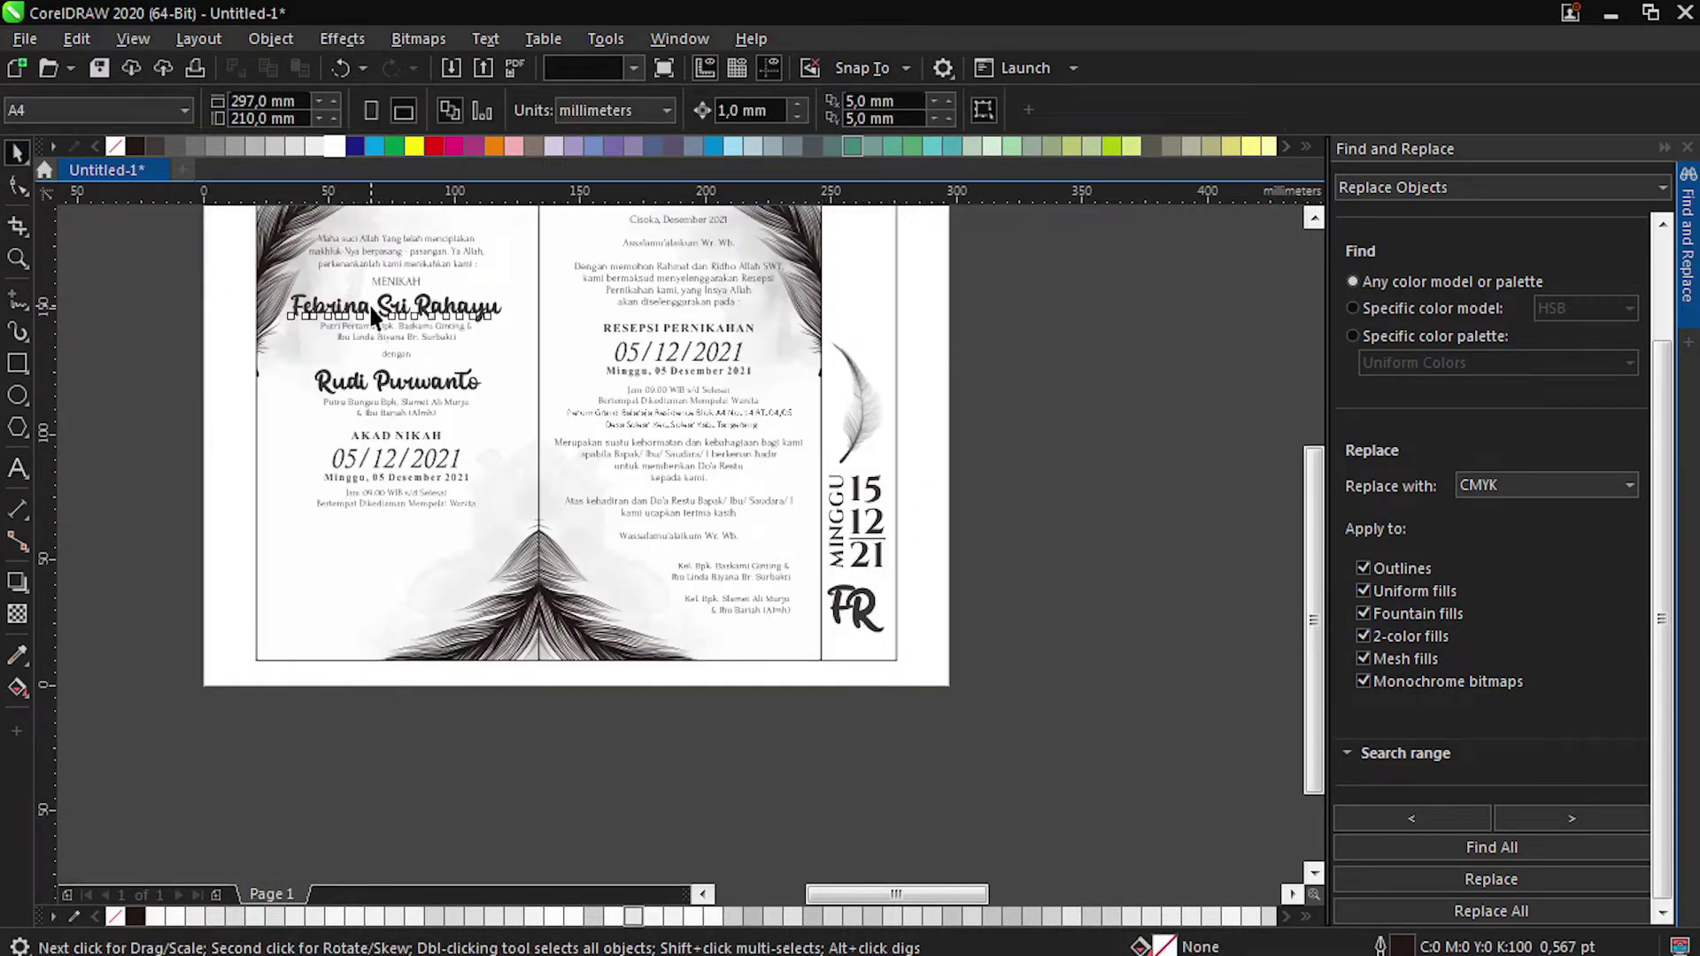
# Copy the bride's name heading to the bottom of the right panel and change it to the couple's first names joined by "&".
pyautogui.moveTo(369, 303); pyautogui.dragTo(721, 662)
pyautogui.doubleClick(732, 662)
pyautogui.scroll(2, 731, 663)
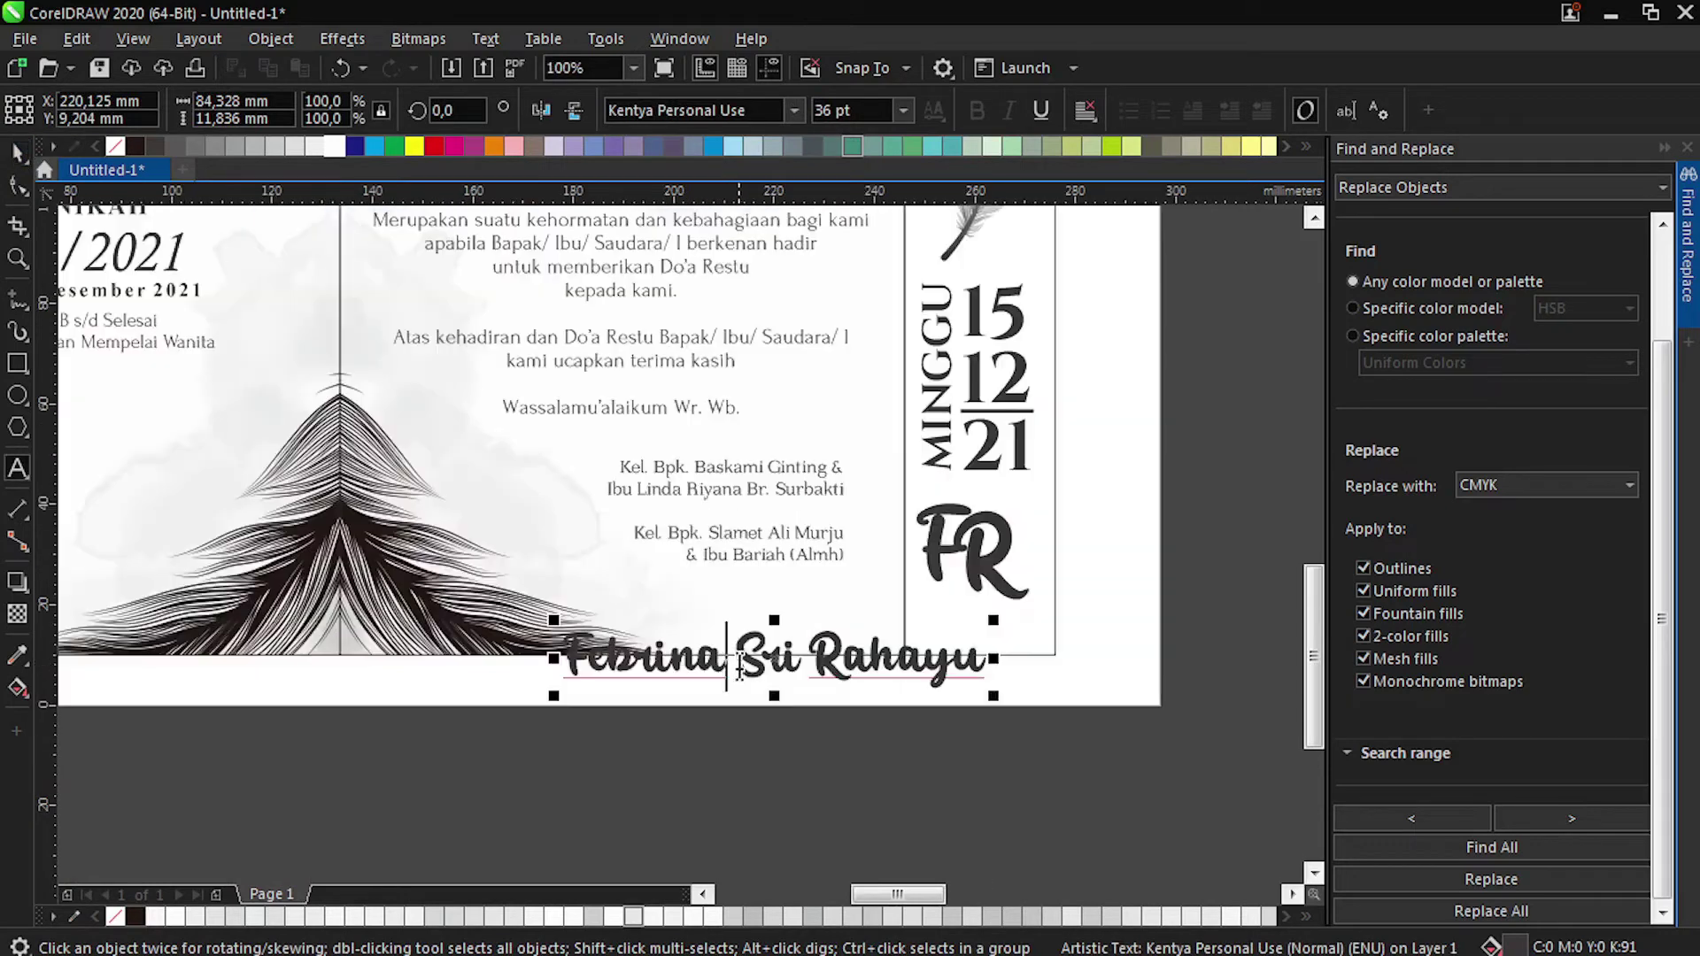
pyautogui.moveTo(737, 660); pyautogui.dragTo(1053, 595)
pyautogui.write('& Rudi')
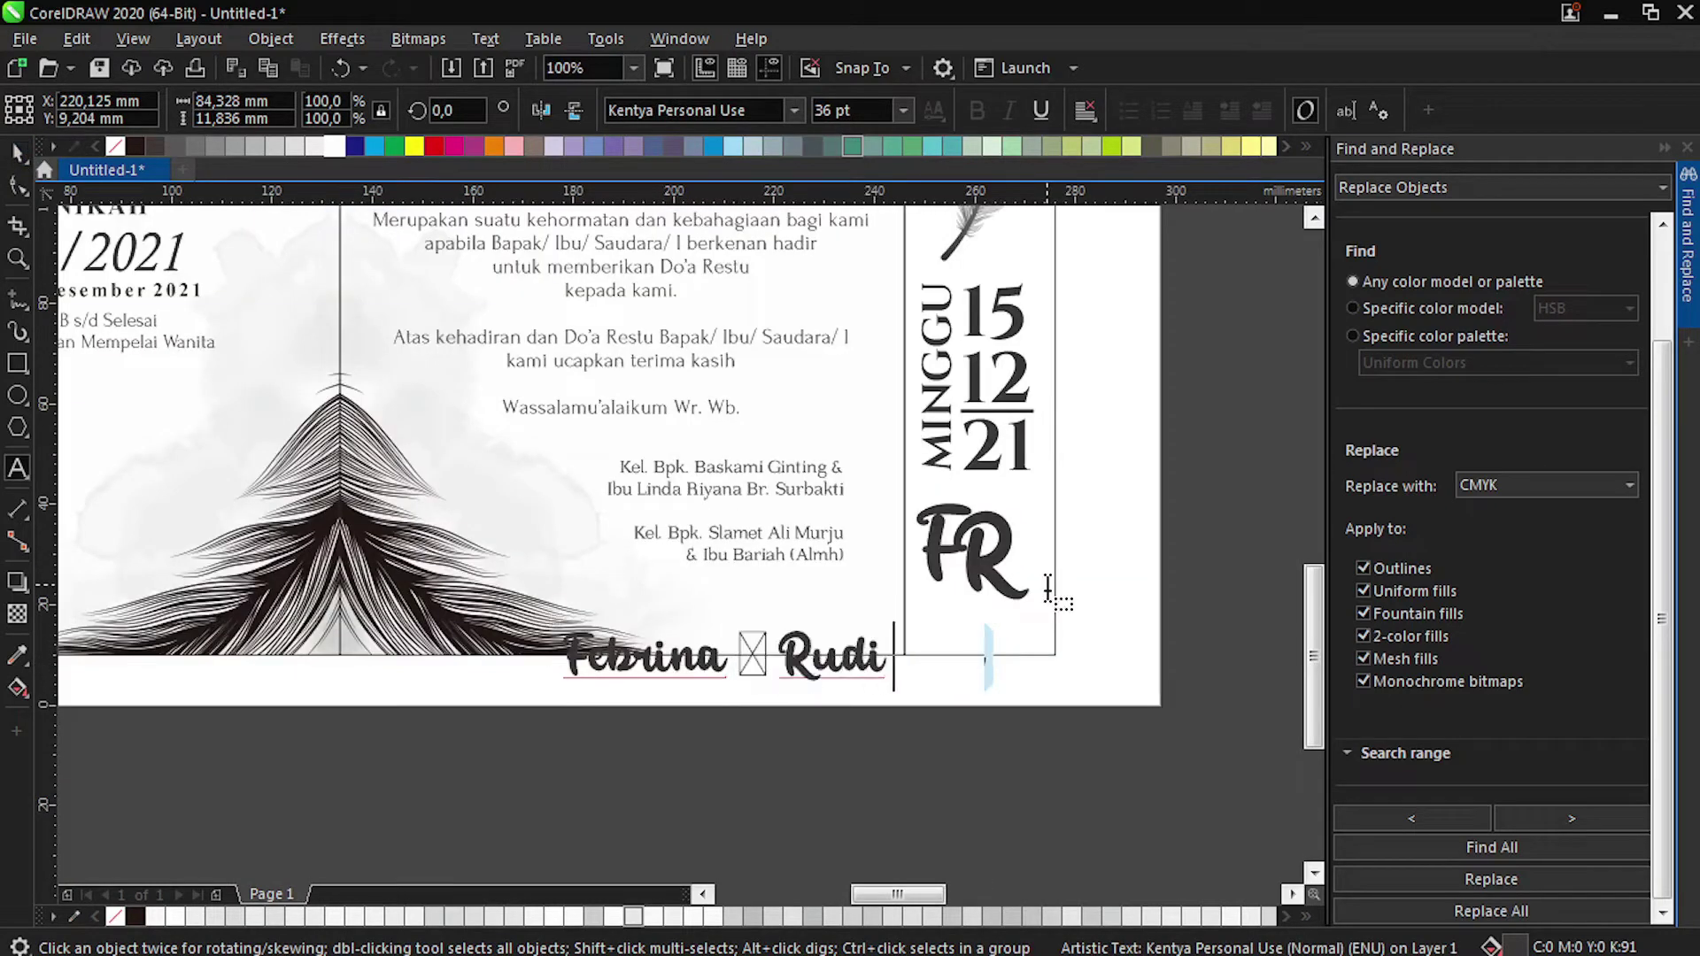
# Set the couple's first names to Cinzel at 16 pt and place them below the parents' names on the right panel.
pyautogui.hotkey('ctrl', 'a')
pyautogui.click(675, 119)
pyautogui.write('Cinz')
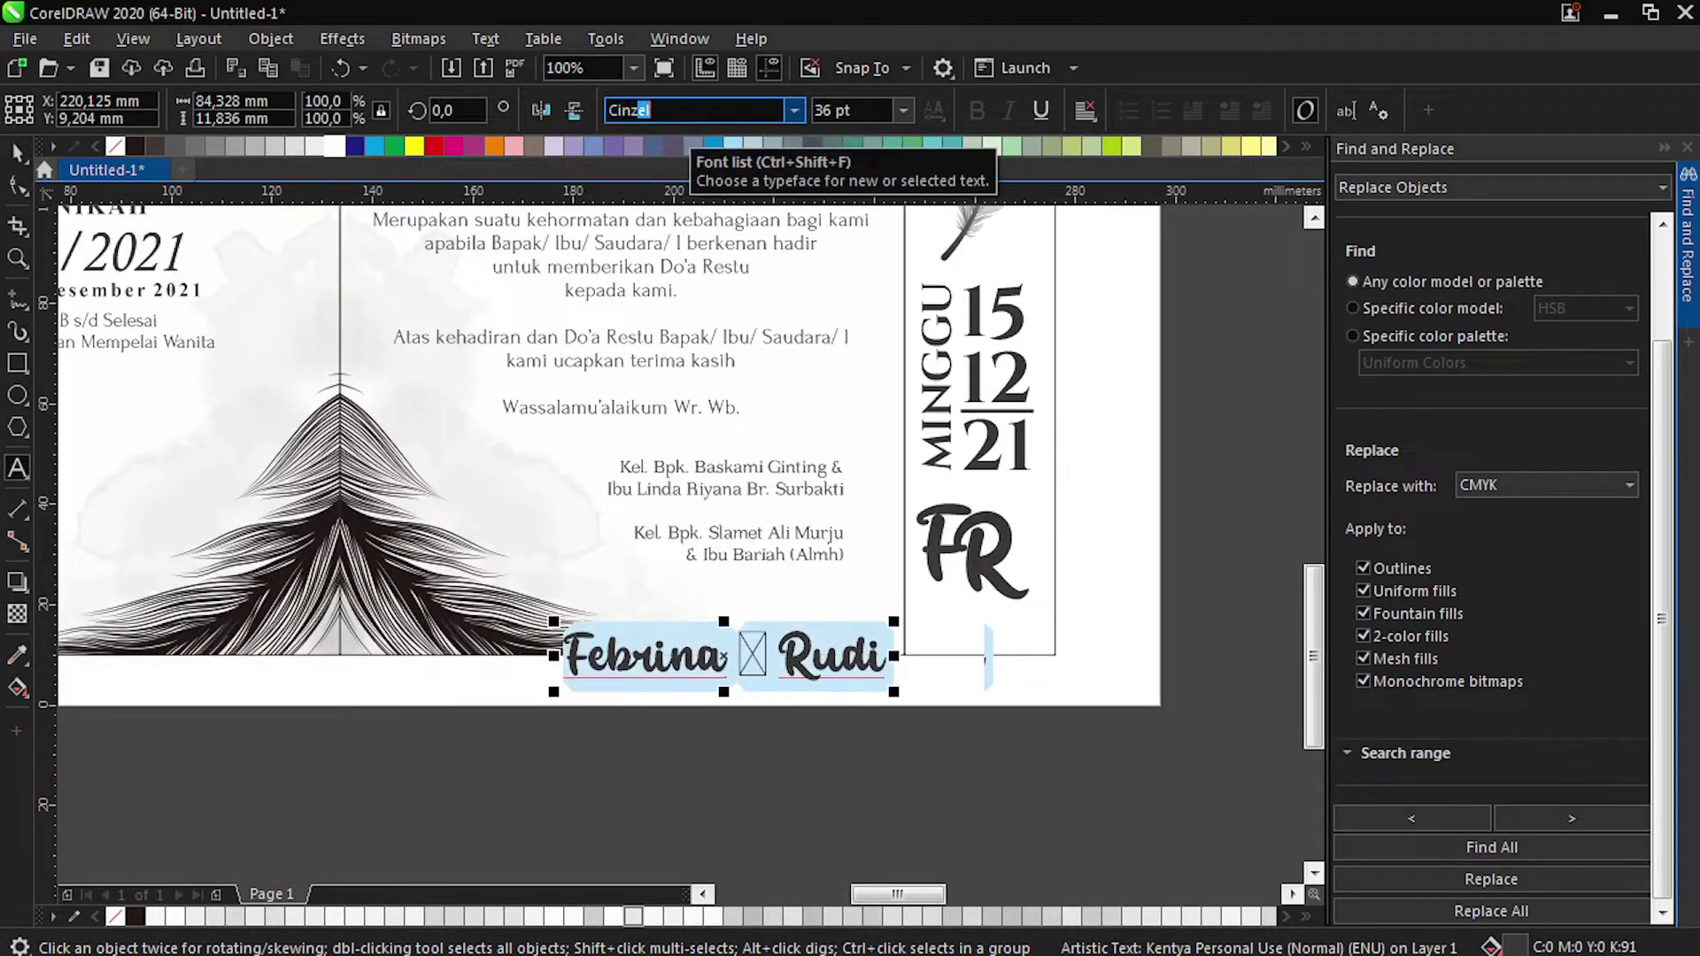
pyautogui.press('Return')
pyautogui.press('ctrl+KP_4')
pyautogui.press('ctrl+KP_4')
pyautogui.press('ctrl+KP_4')
pyautogui.click(16, 154)
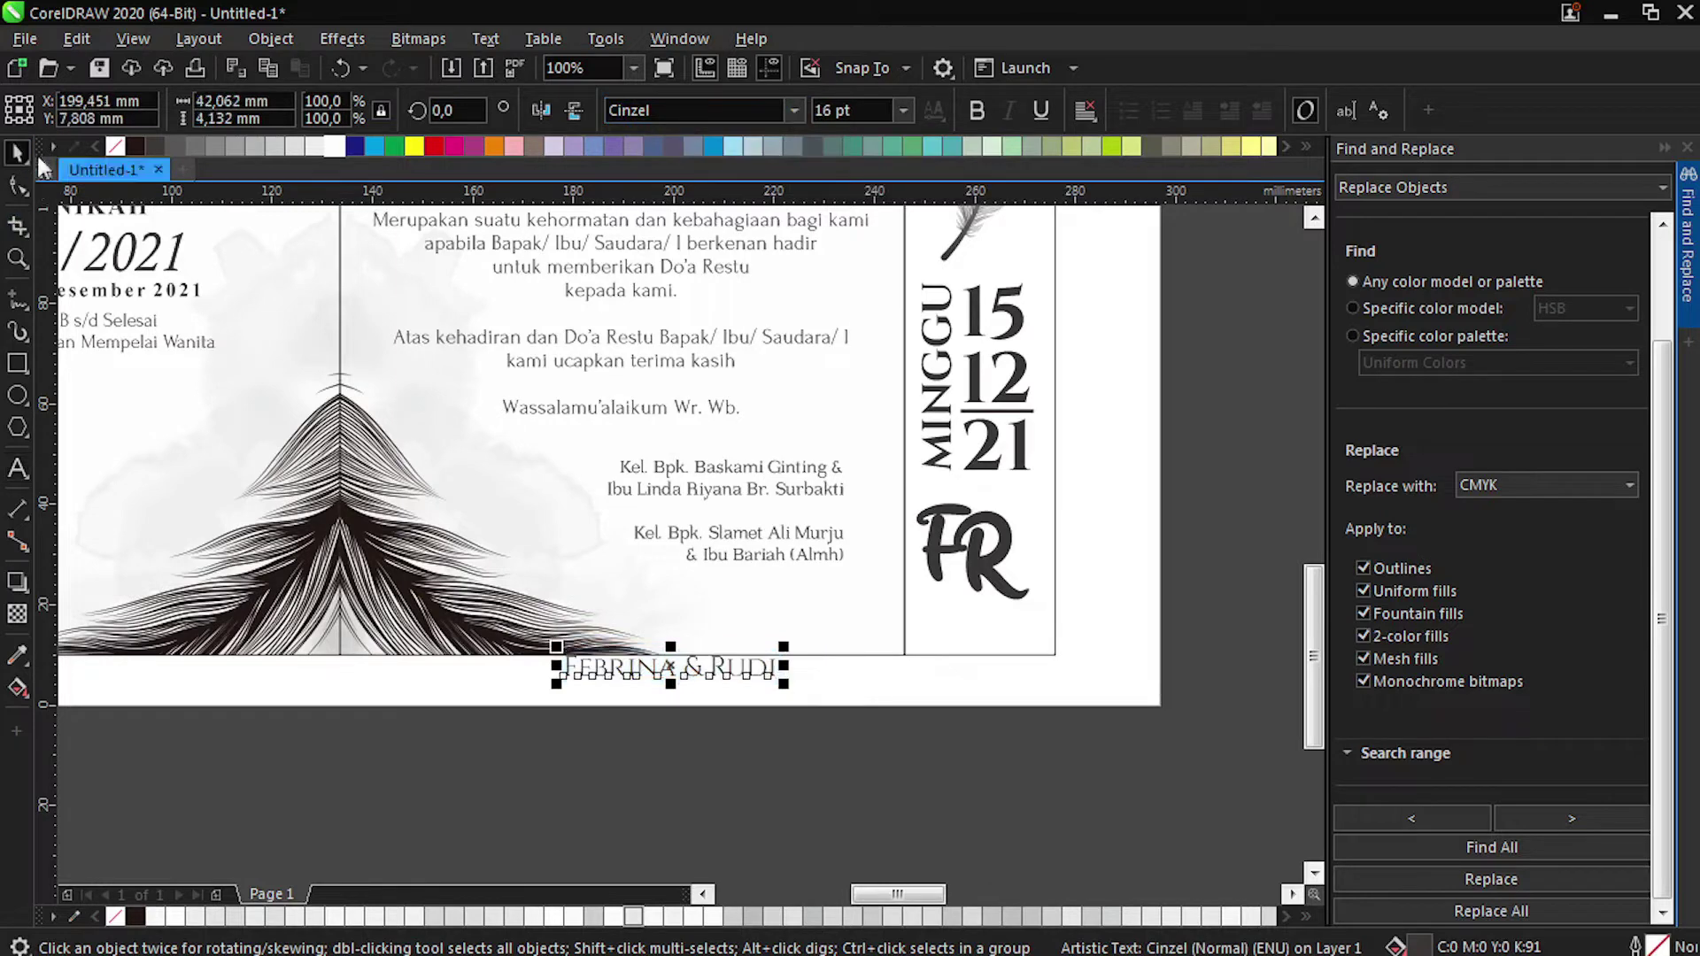
pyautogui.moveTo(767, 676); pyautogui.dragTo(836, 622)
pyautogui.scroll(-5, 620, 691)
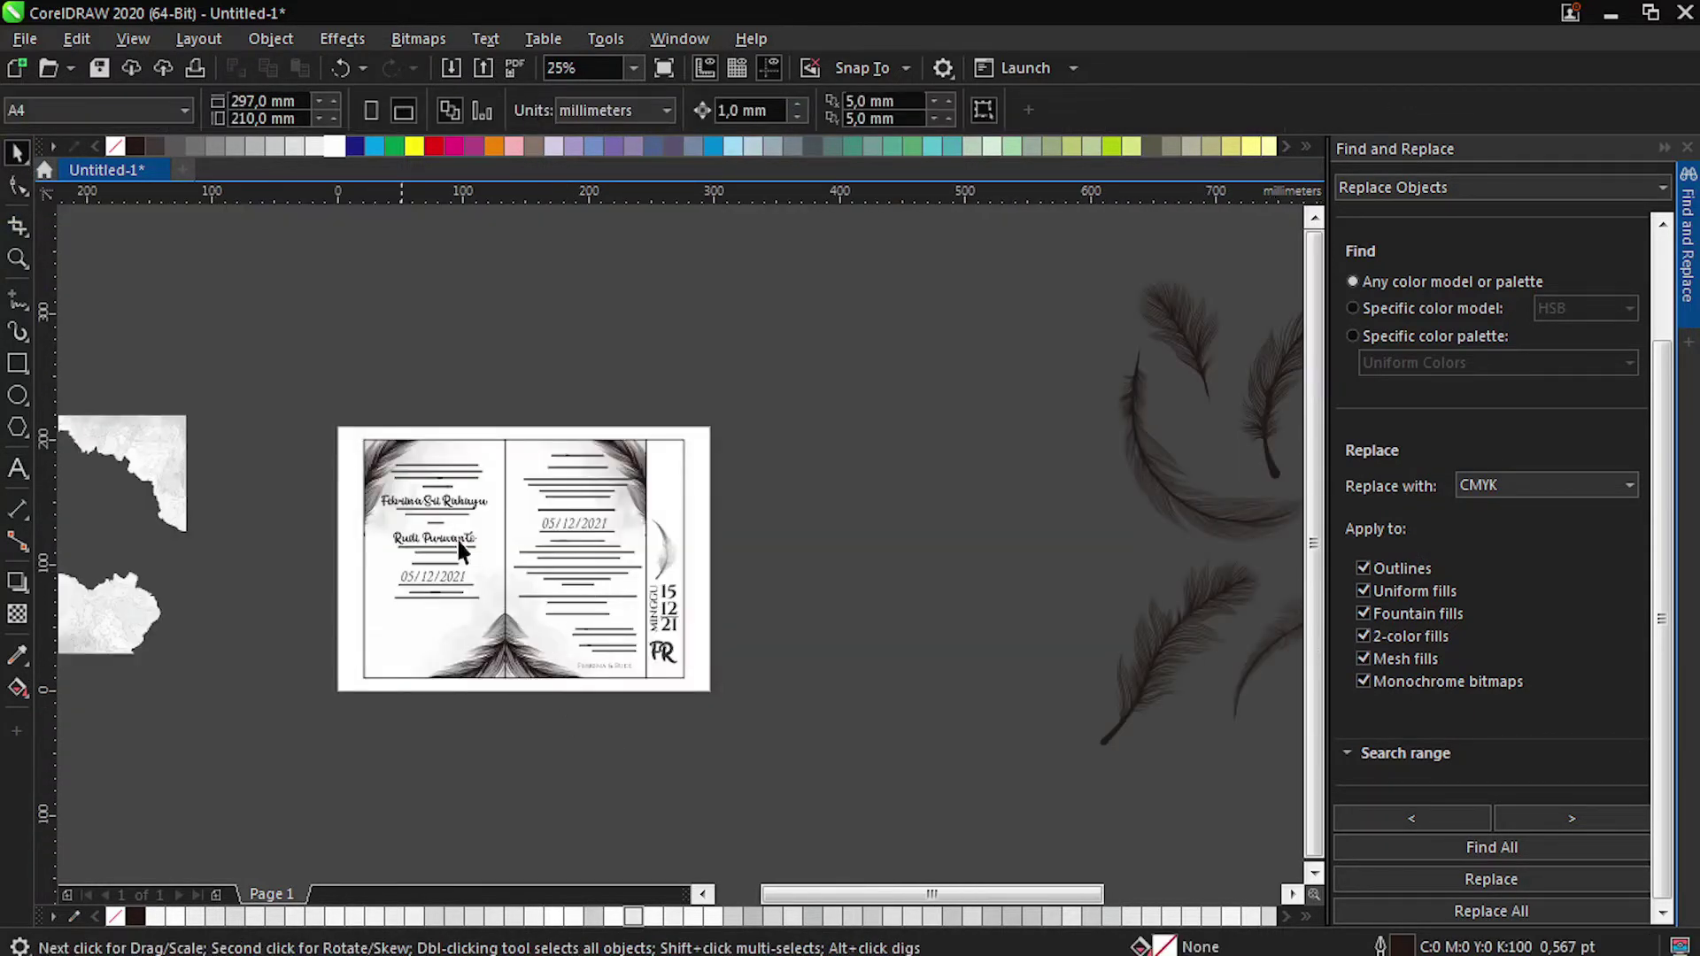
pyautogui.moveTo(295, 448); pyautogui.dragTo(492, 647)
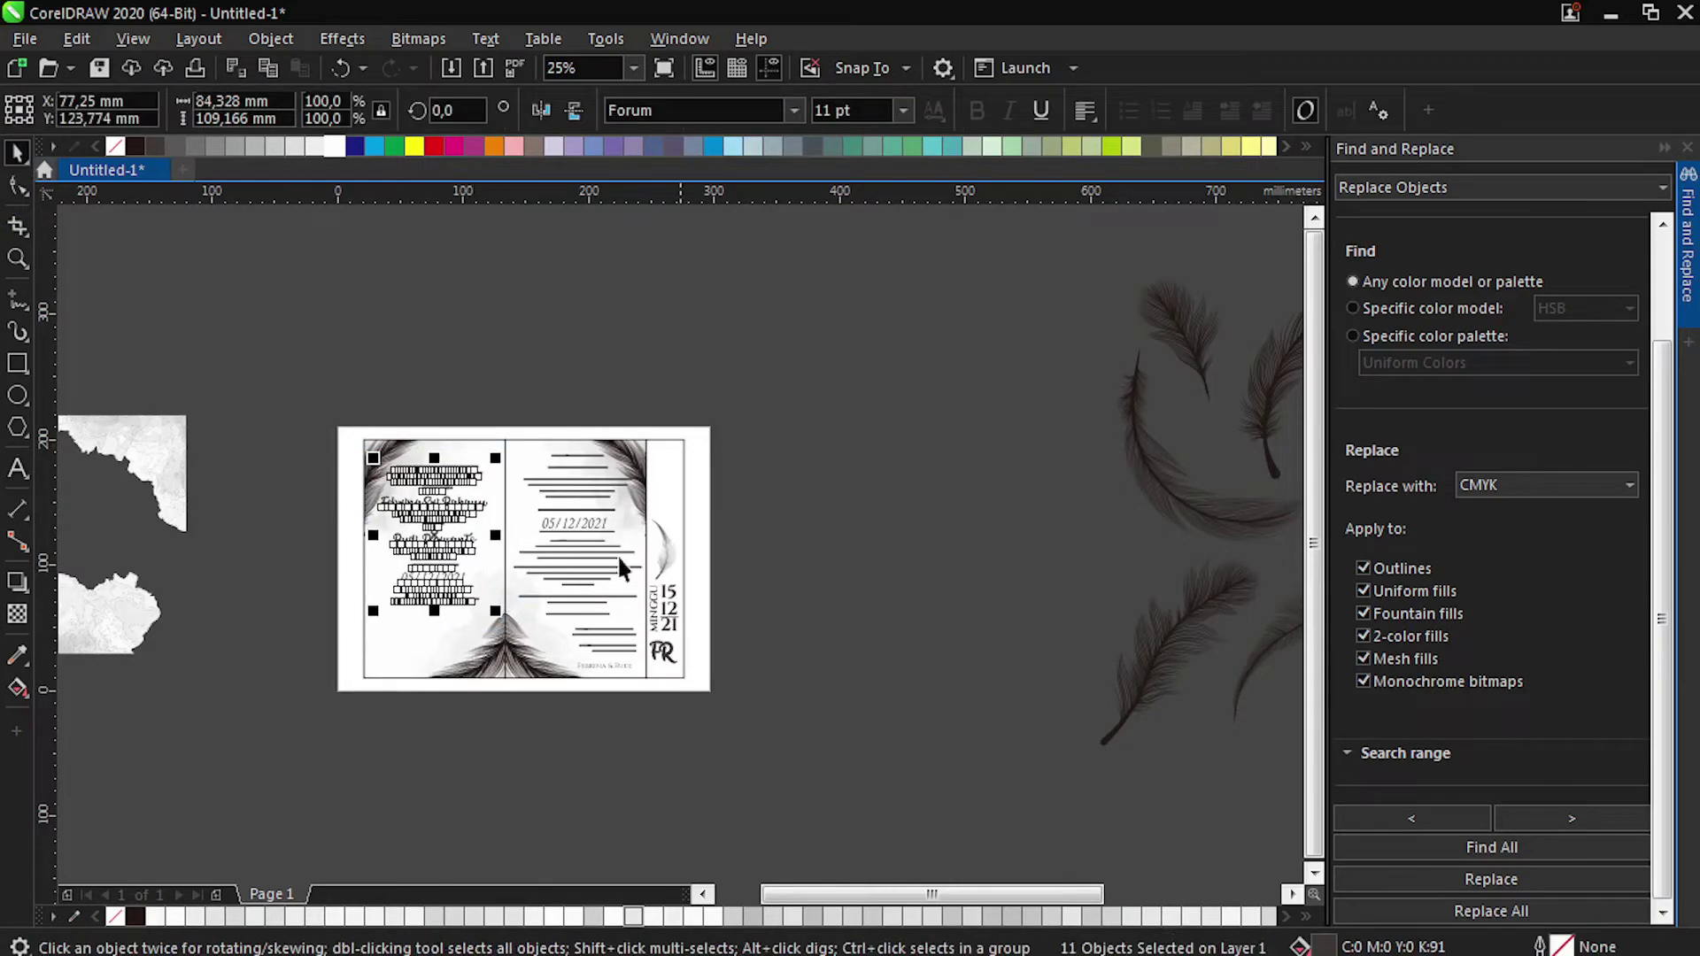
pyautogui.click(779, 513)
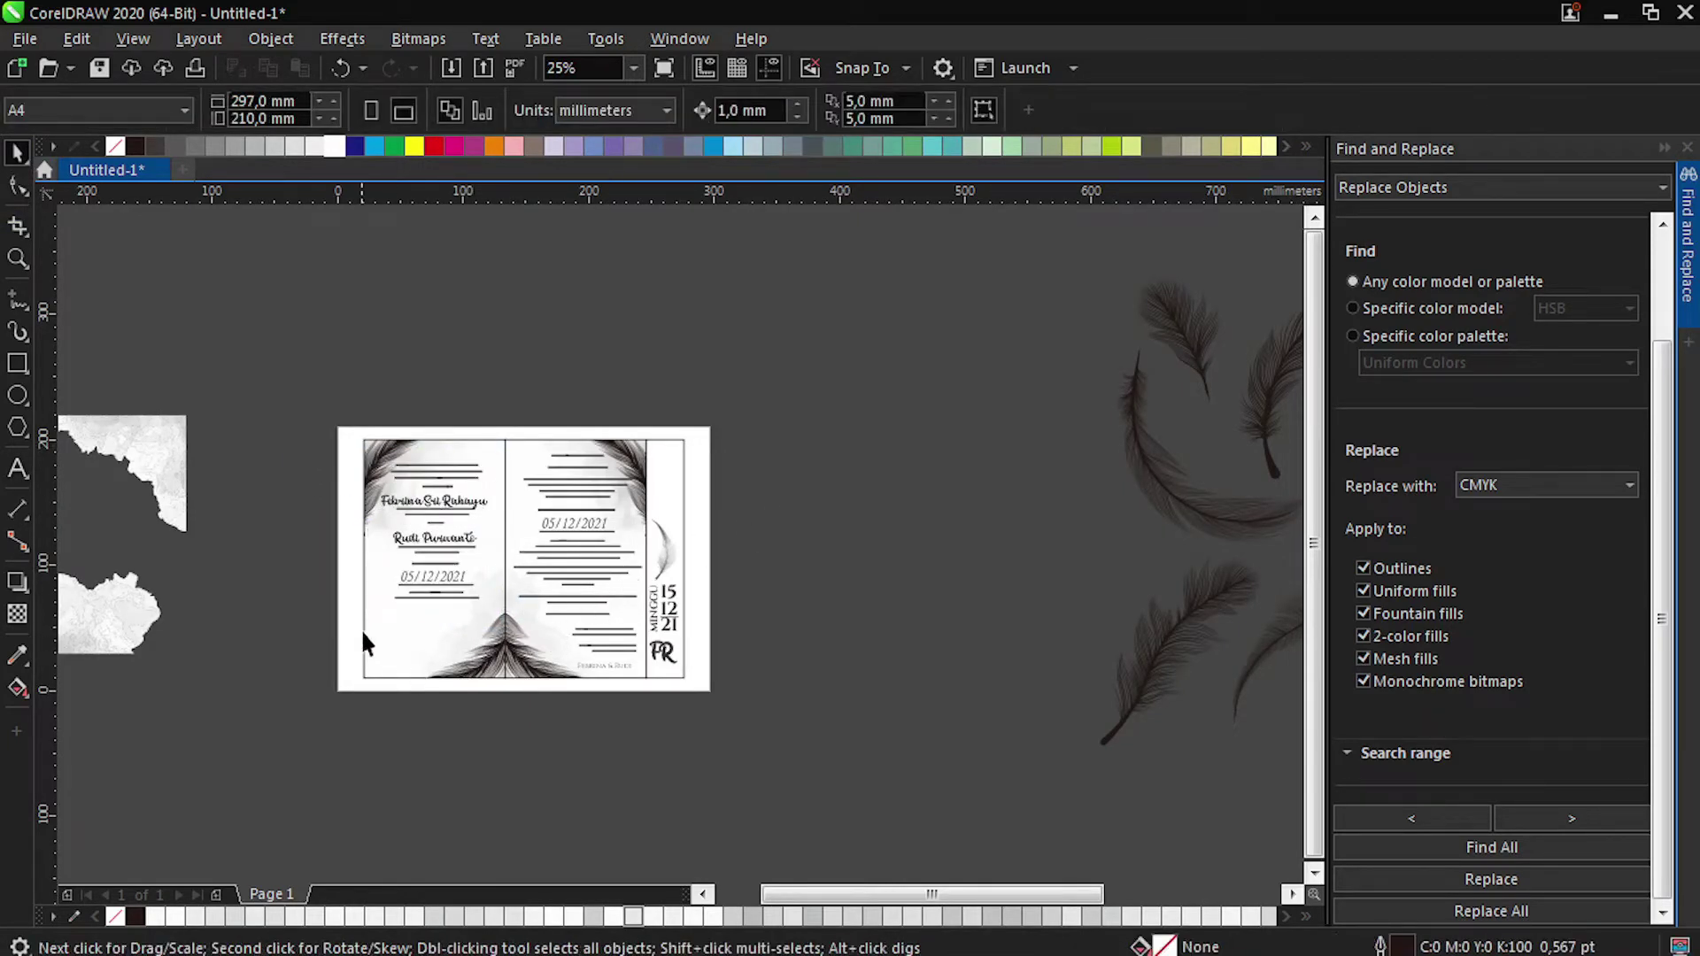
pyautogui.scroll(2, 359, 628)
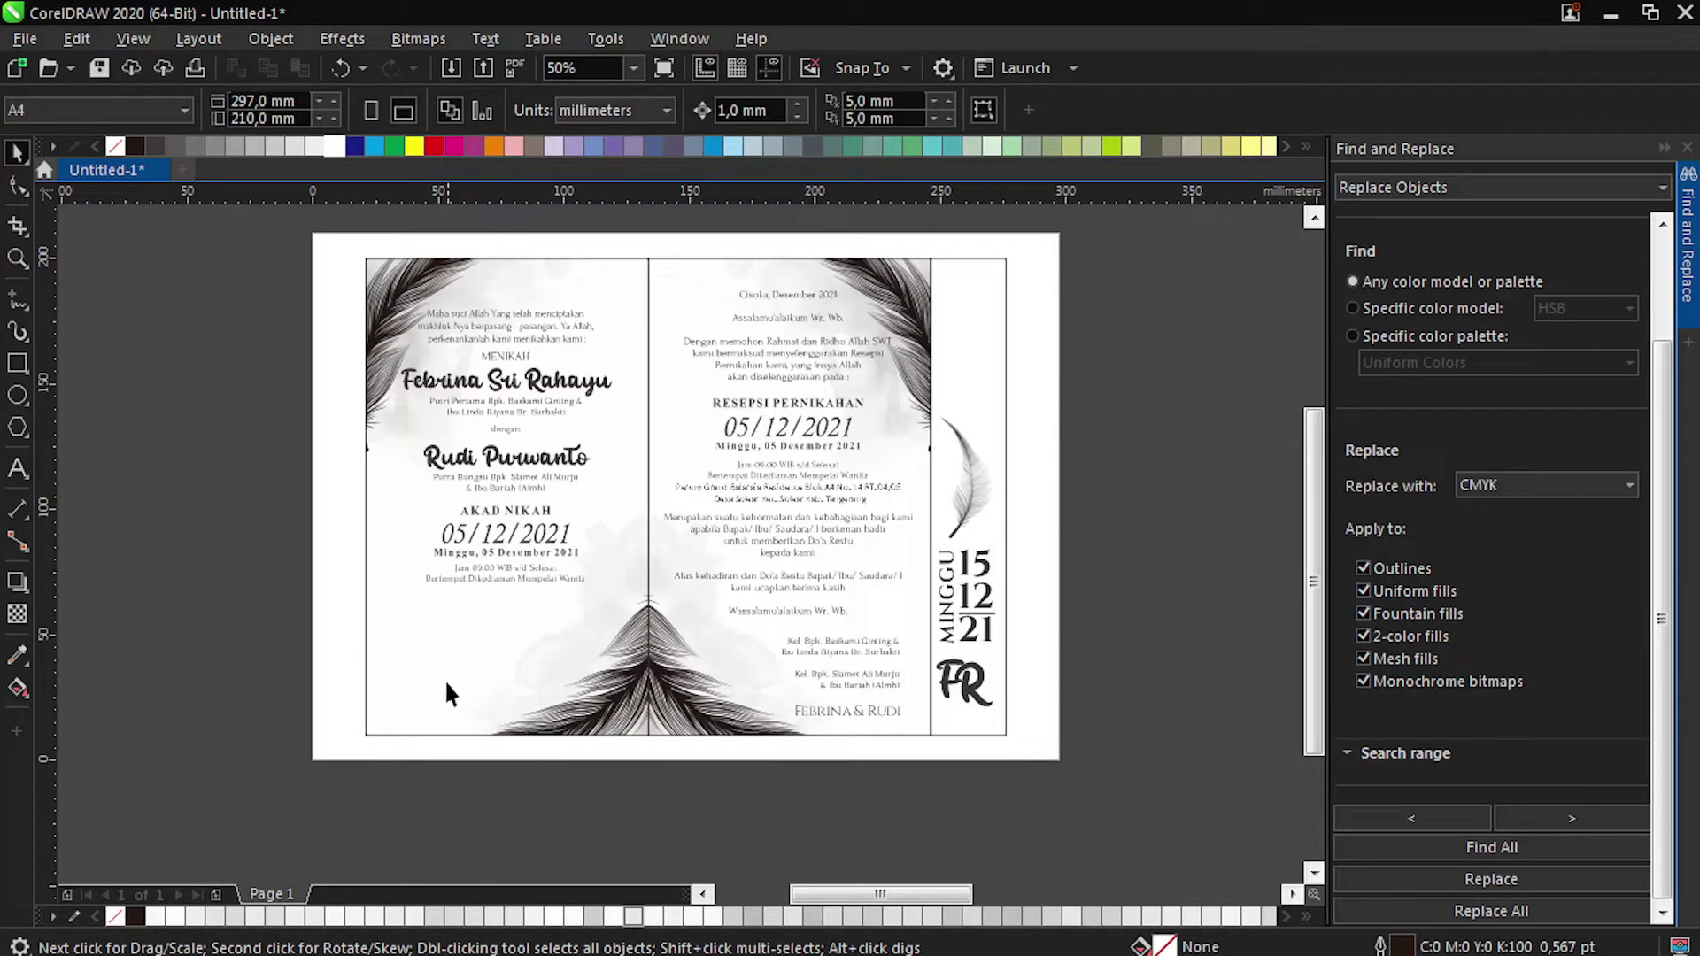
pyautogui.scroll(-4, 374, 669)
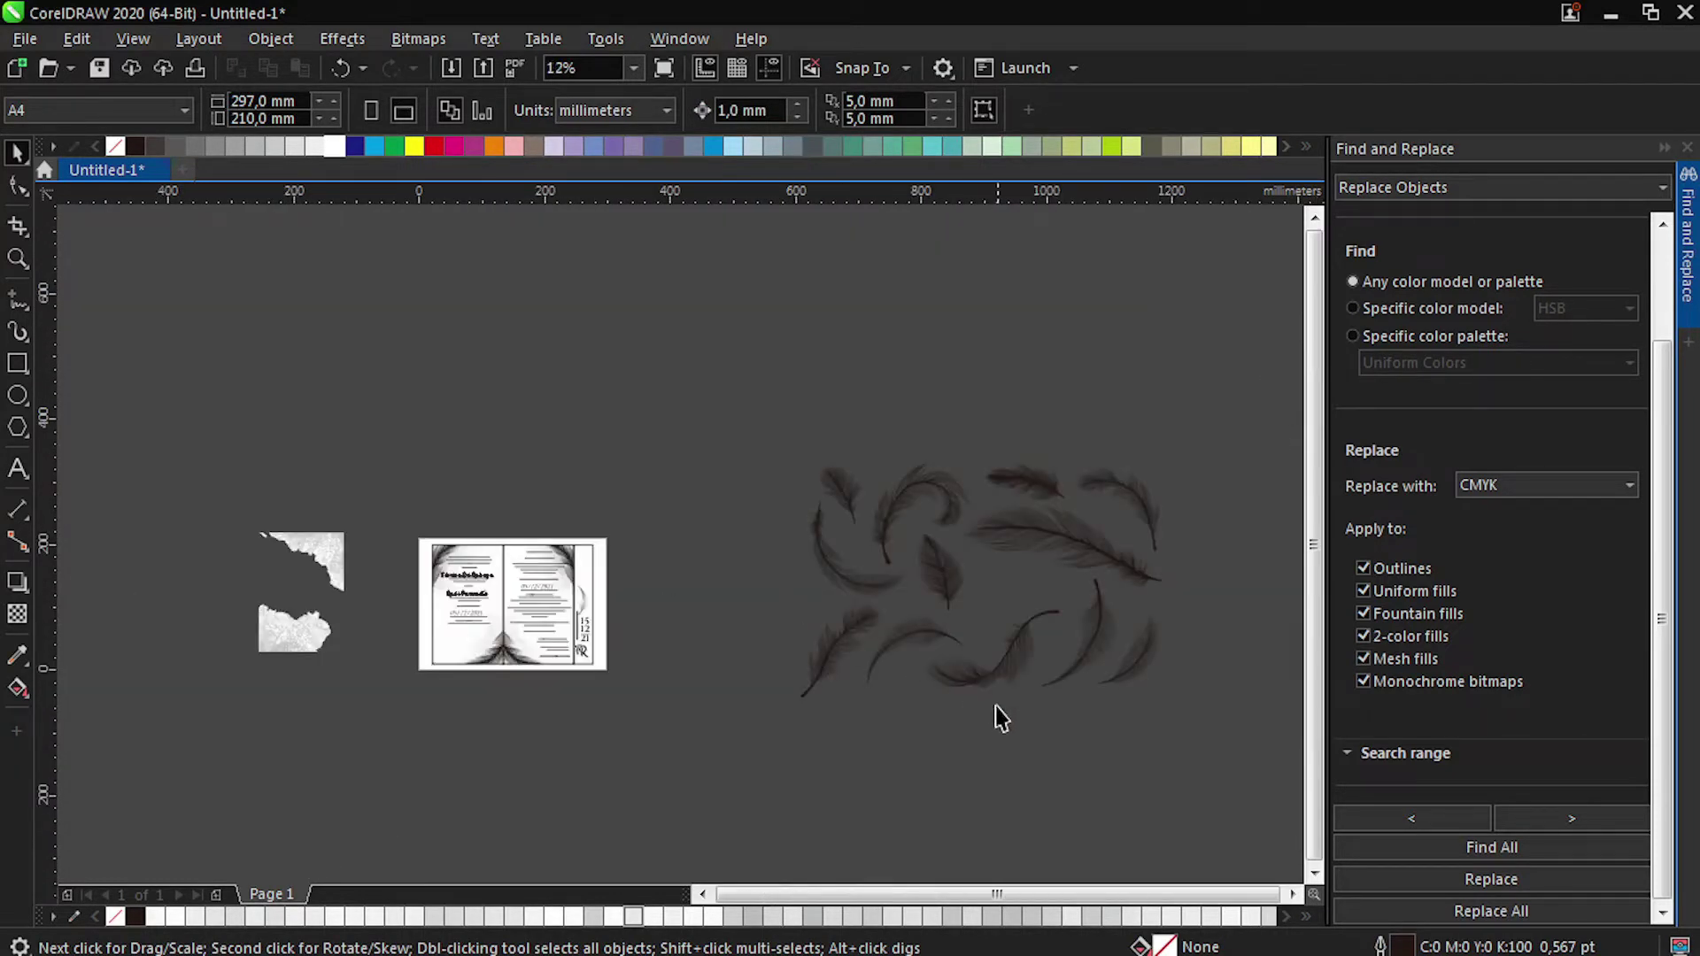
pyautogui.scroll(2, 431, 655)
# Add the text "MINGGU" in the empty lower left area of the left panel and set its size to 14 pt.
pyautogui.press('F8')
pyautogui.scroll(4, 412, 678)
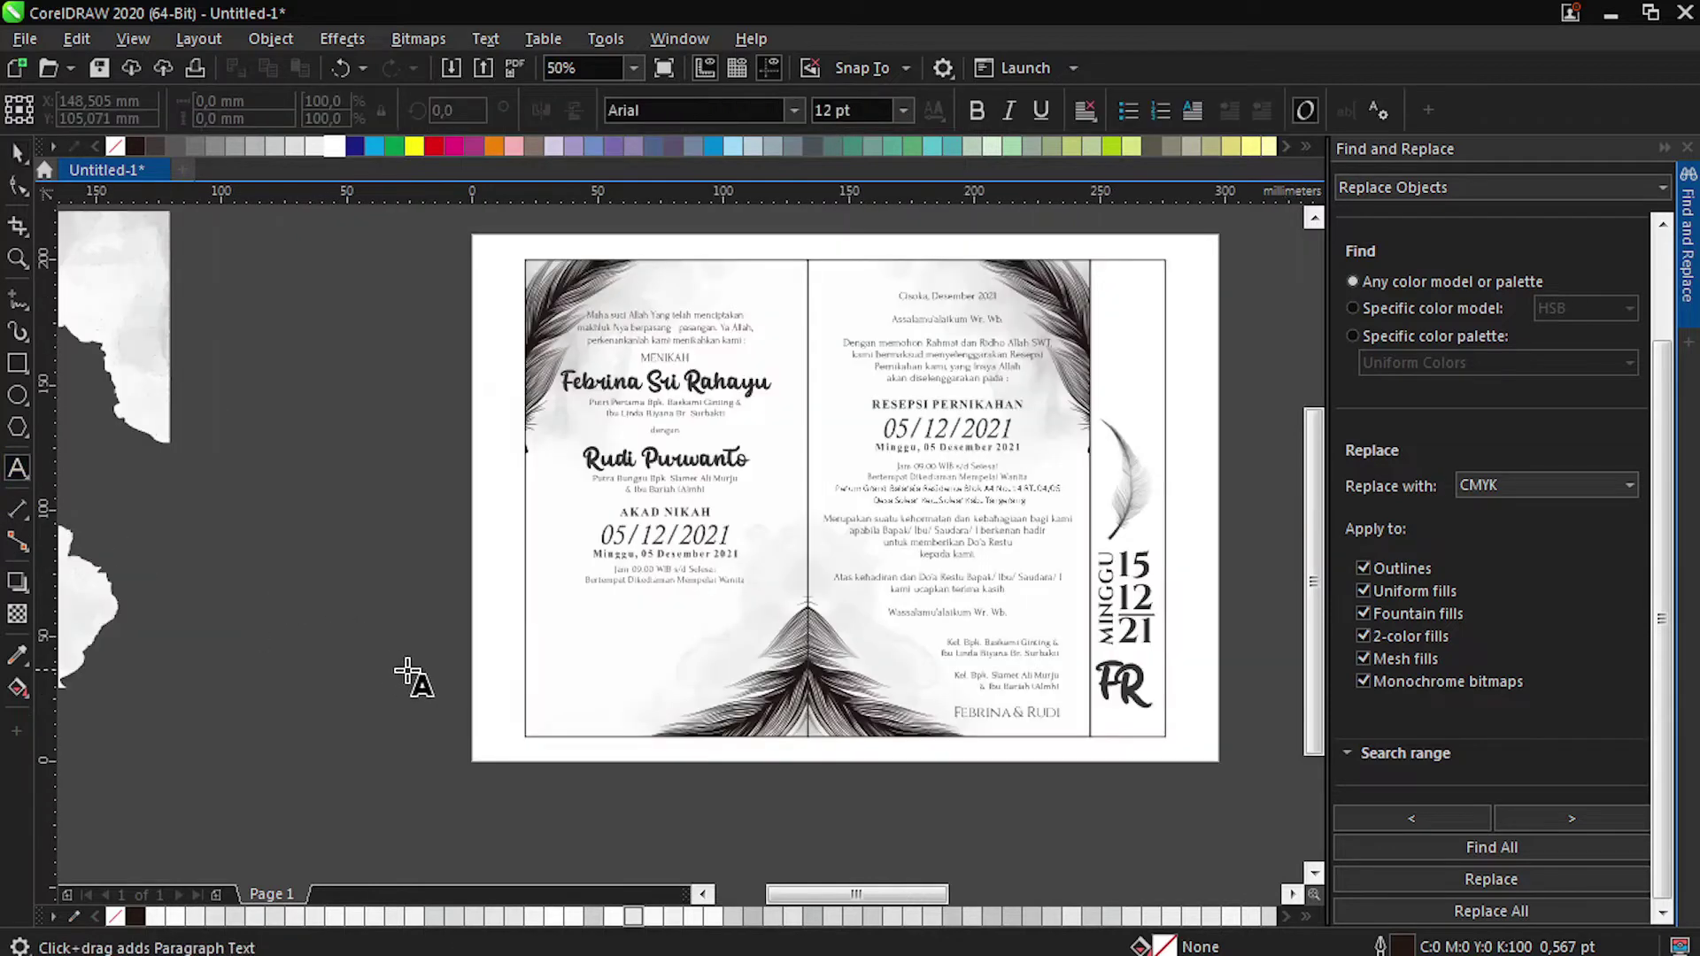
pyautogui.click(619, 611)
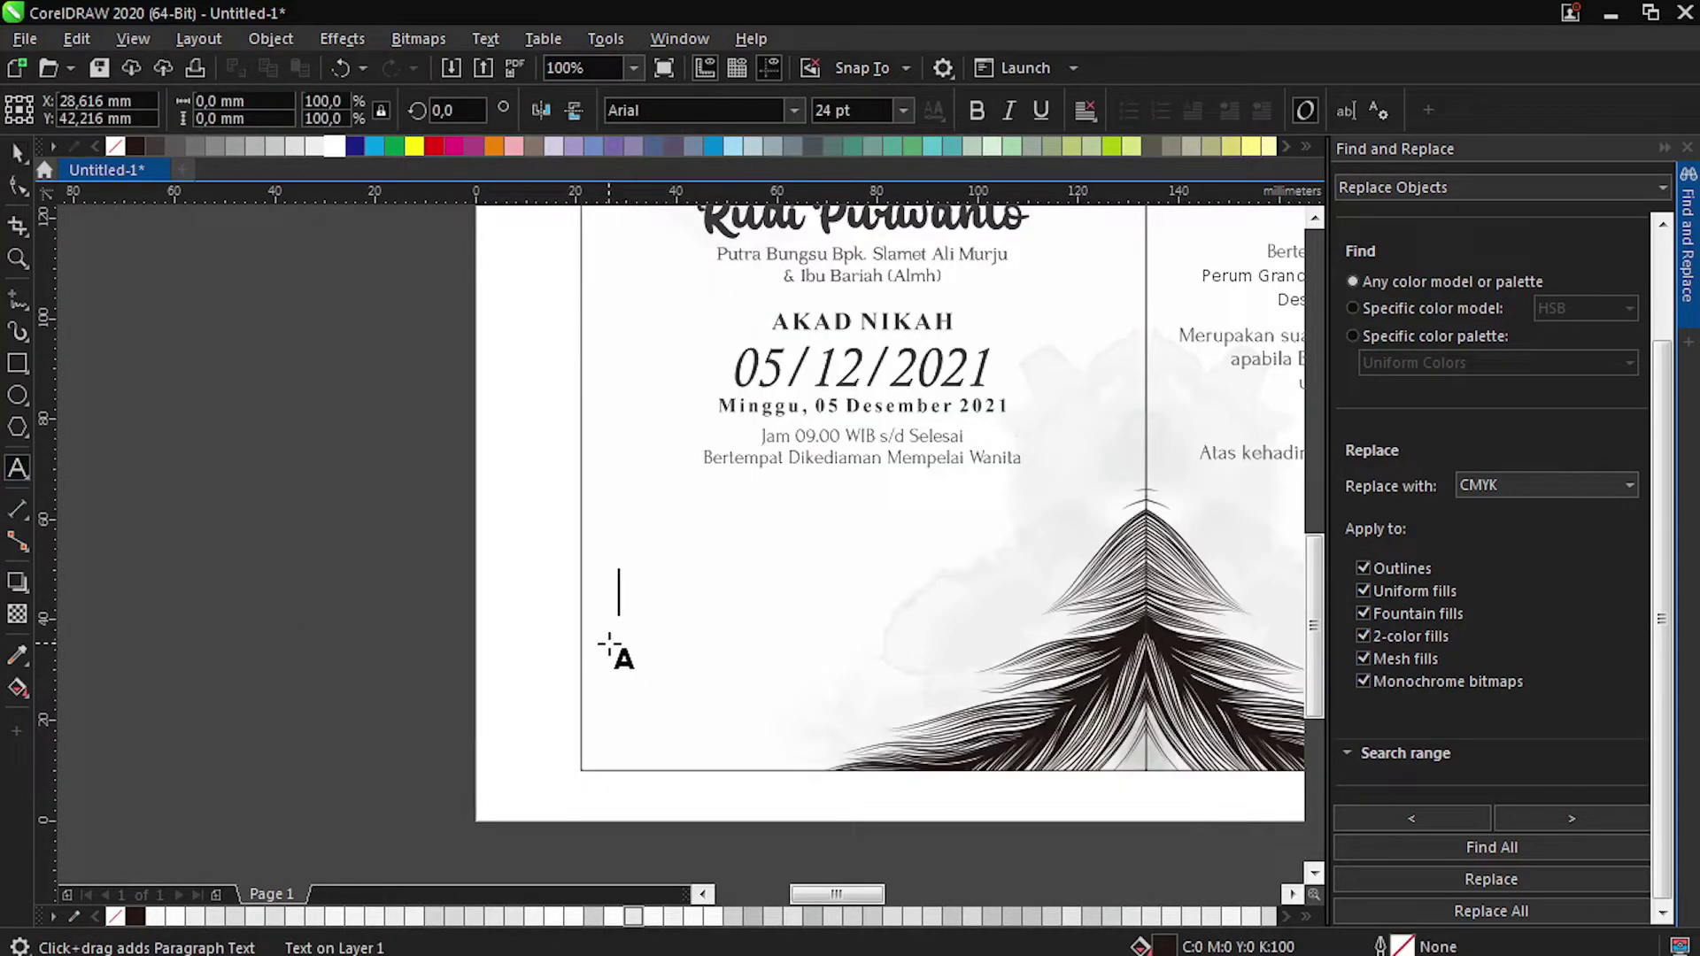
pyautogui.scroll(-1, 610, 644)
pyautogui.scroll(1, 615, 638)
pyautogui.write('05 ')
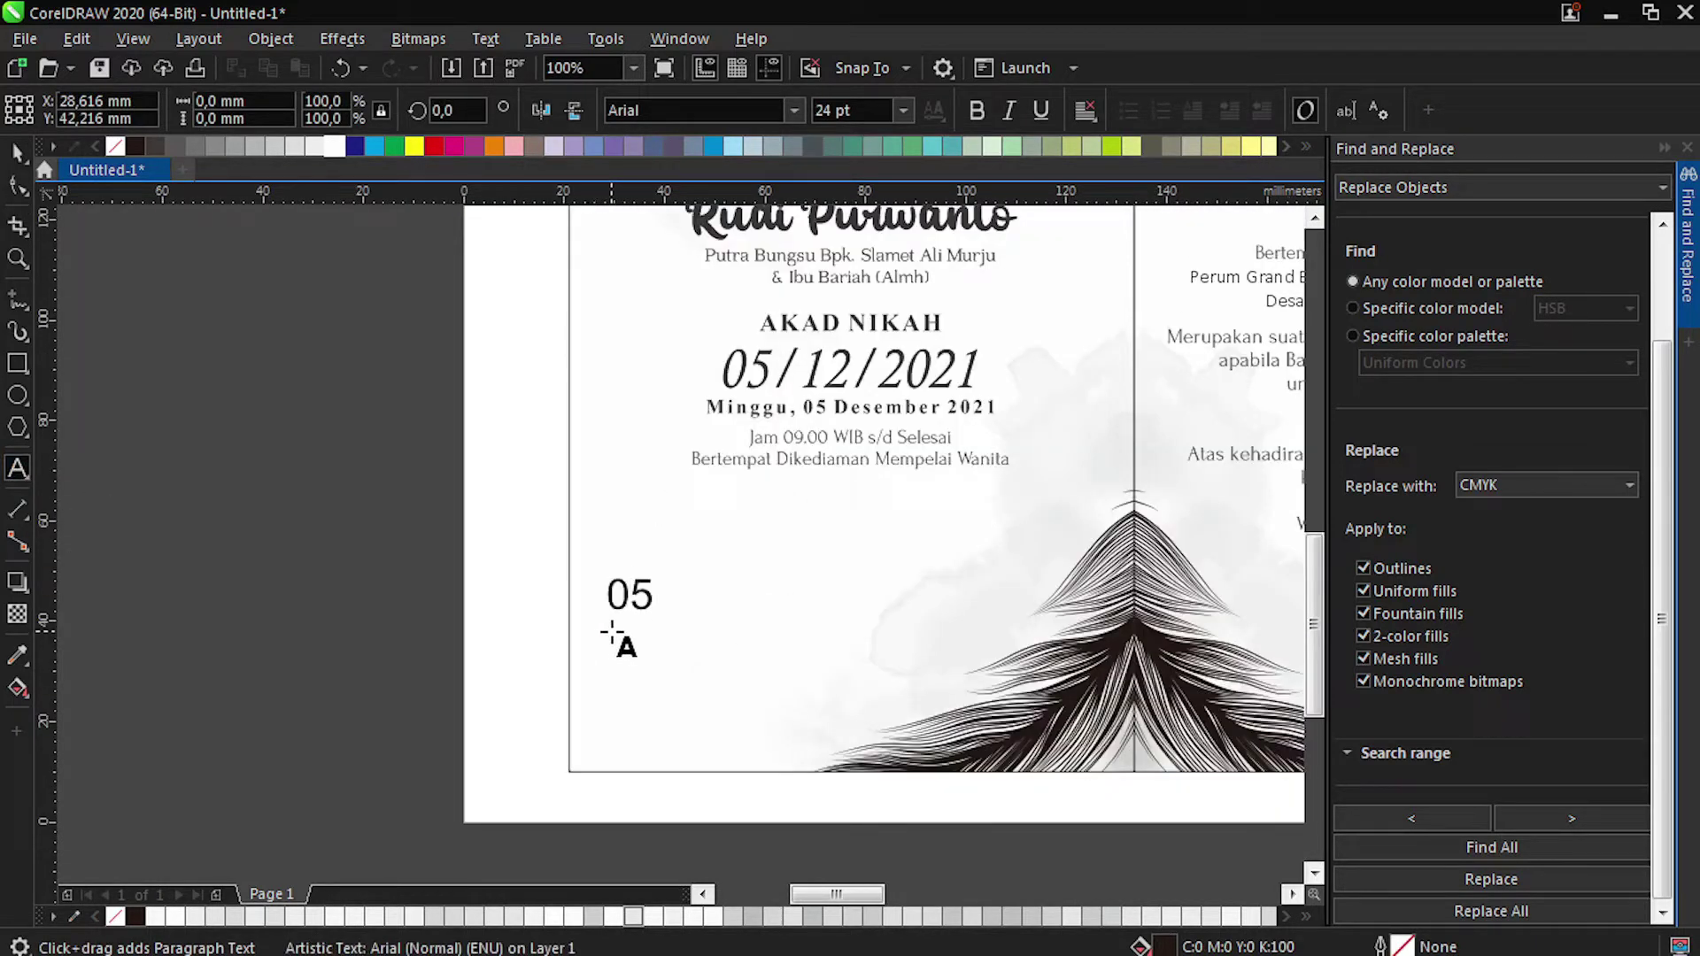
pyautogui.write('desem')
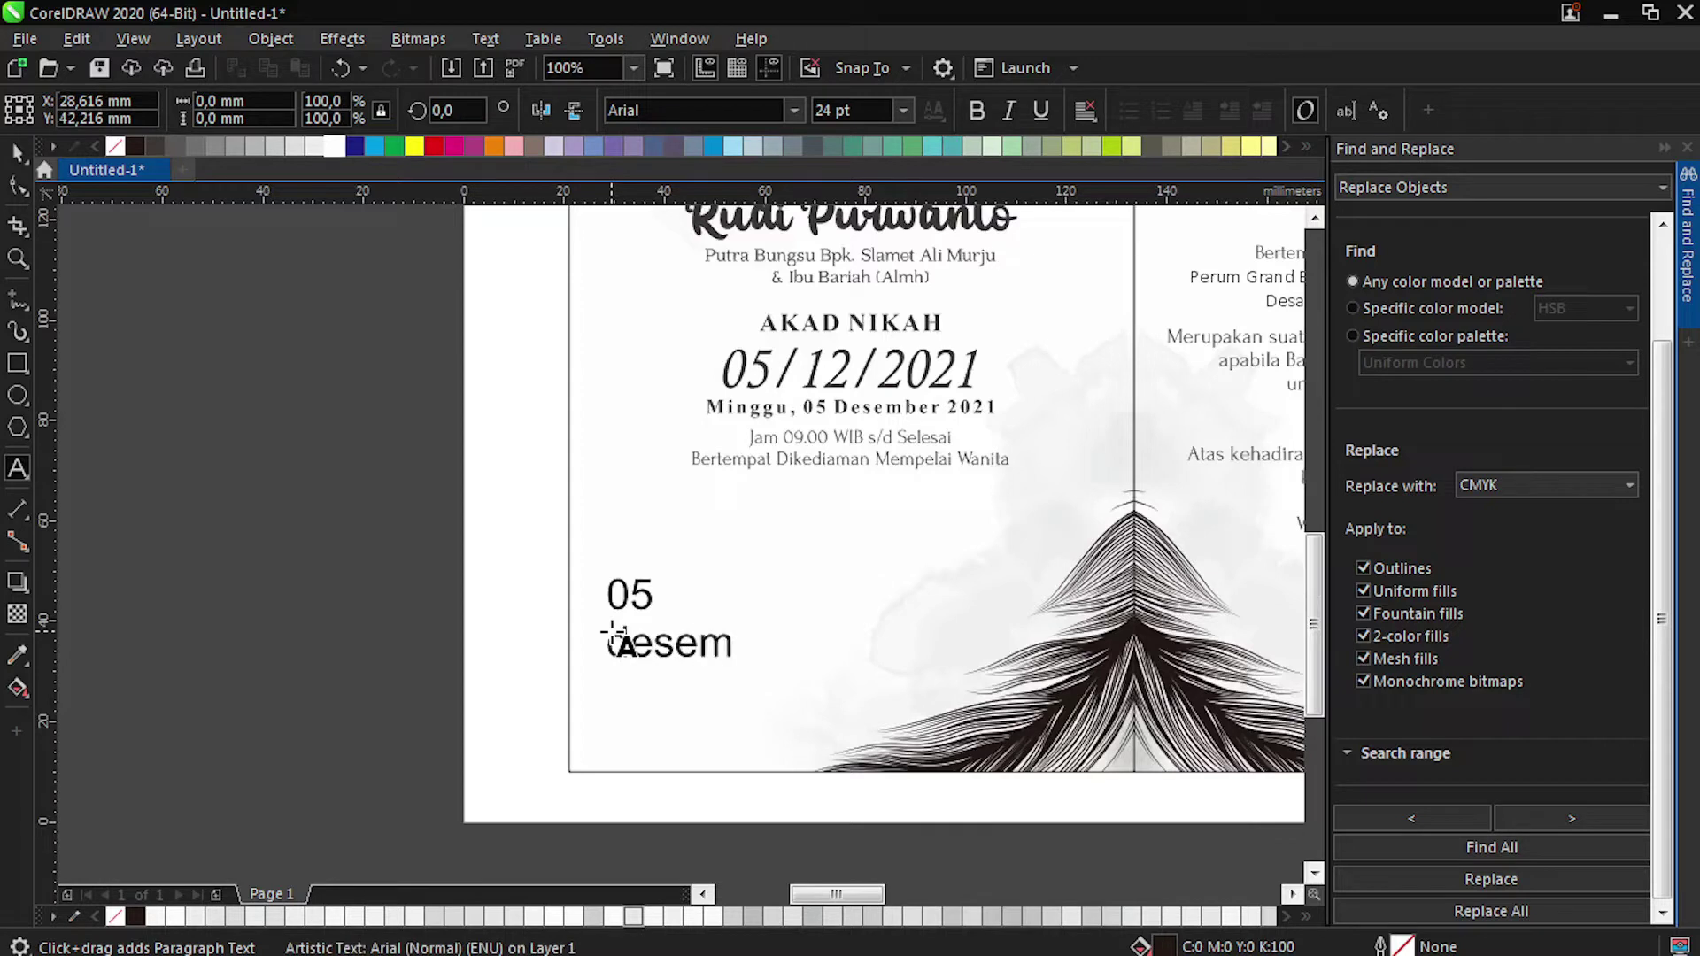
pyautogui.hotkey('ctrl', 'a')
pyautogui.write('MINGGU')
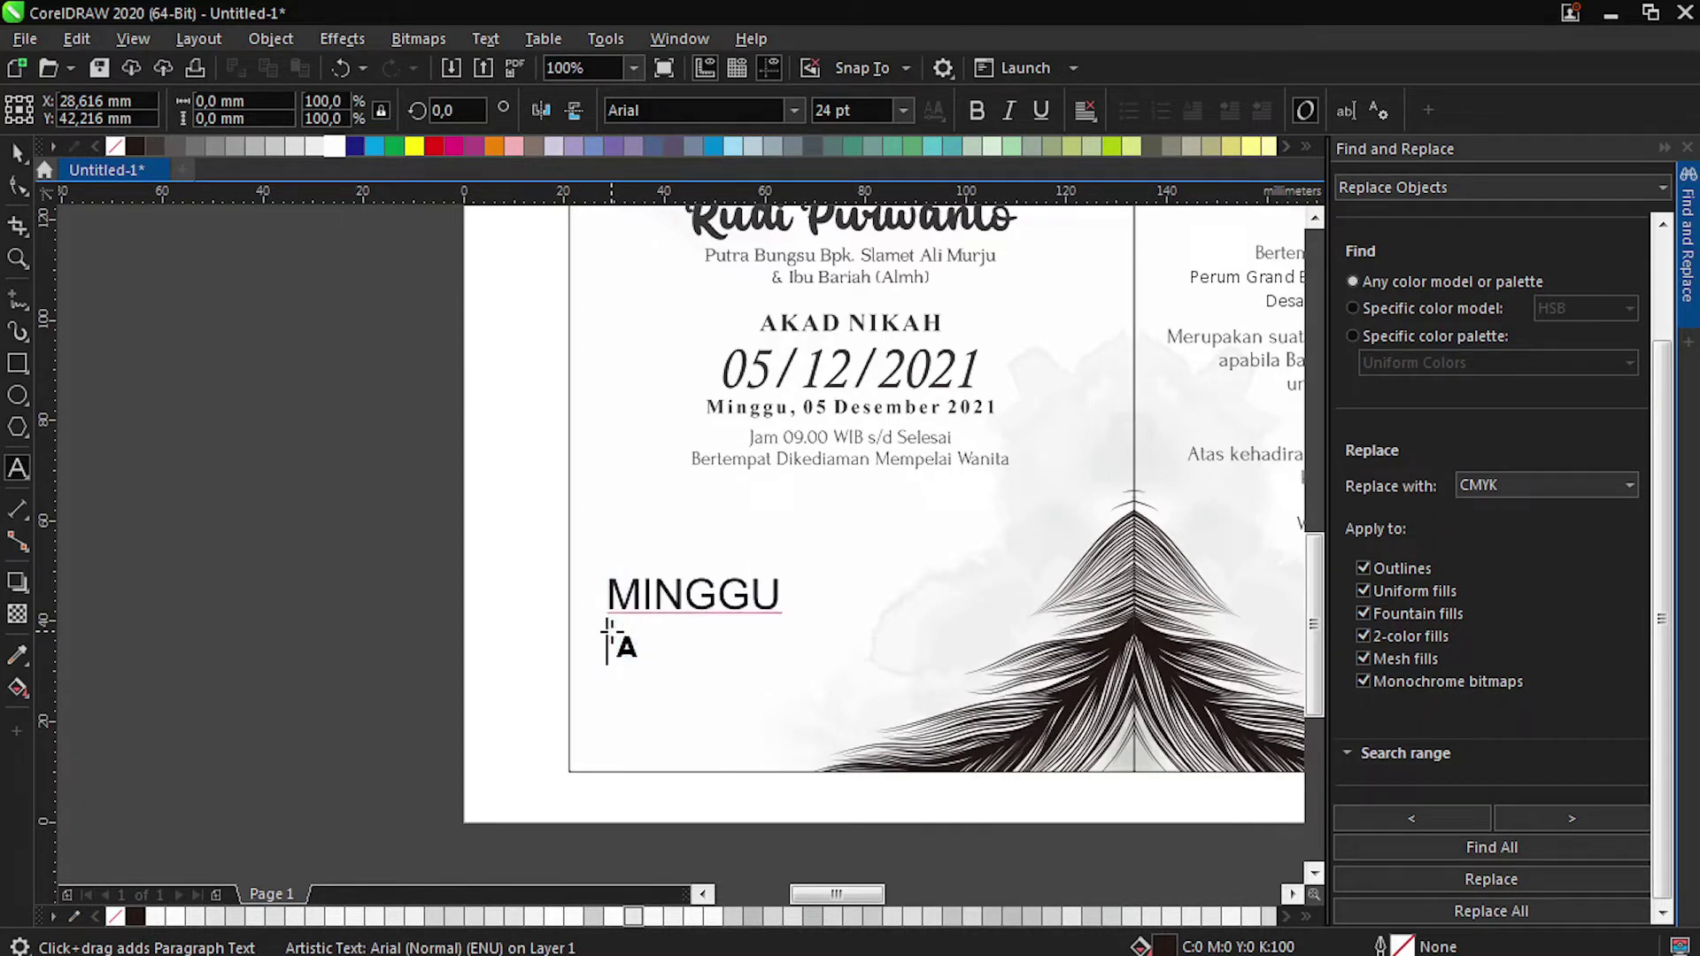
pyautogui.hotkey('ctrl', 'a')
pyautogui.press('ctrl+KP_2')
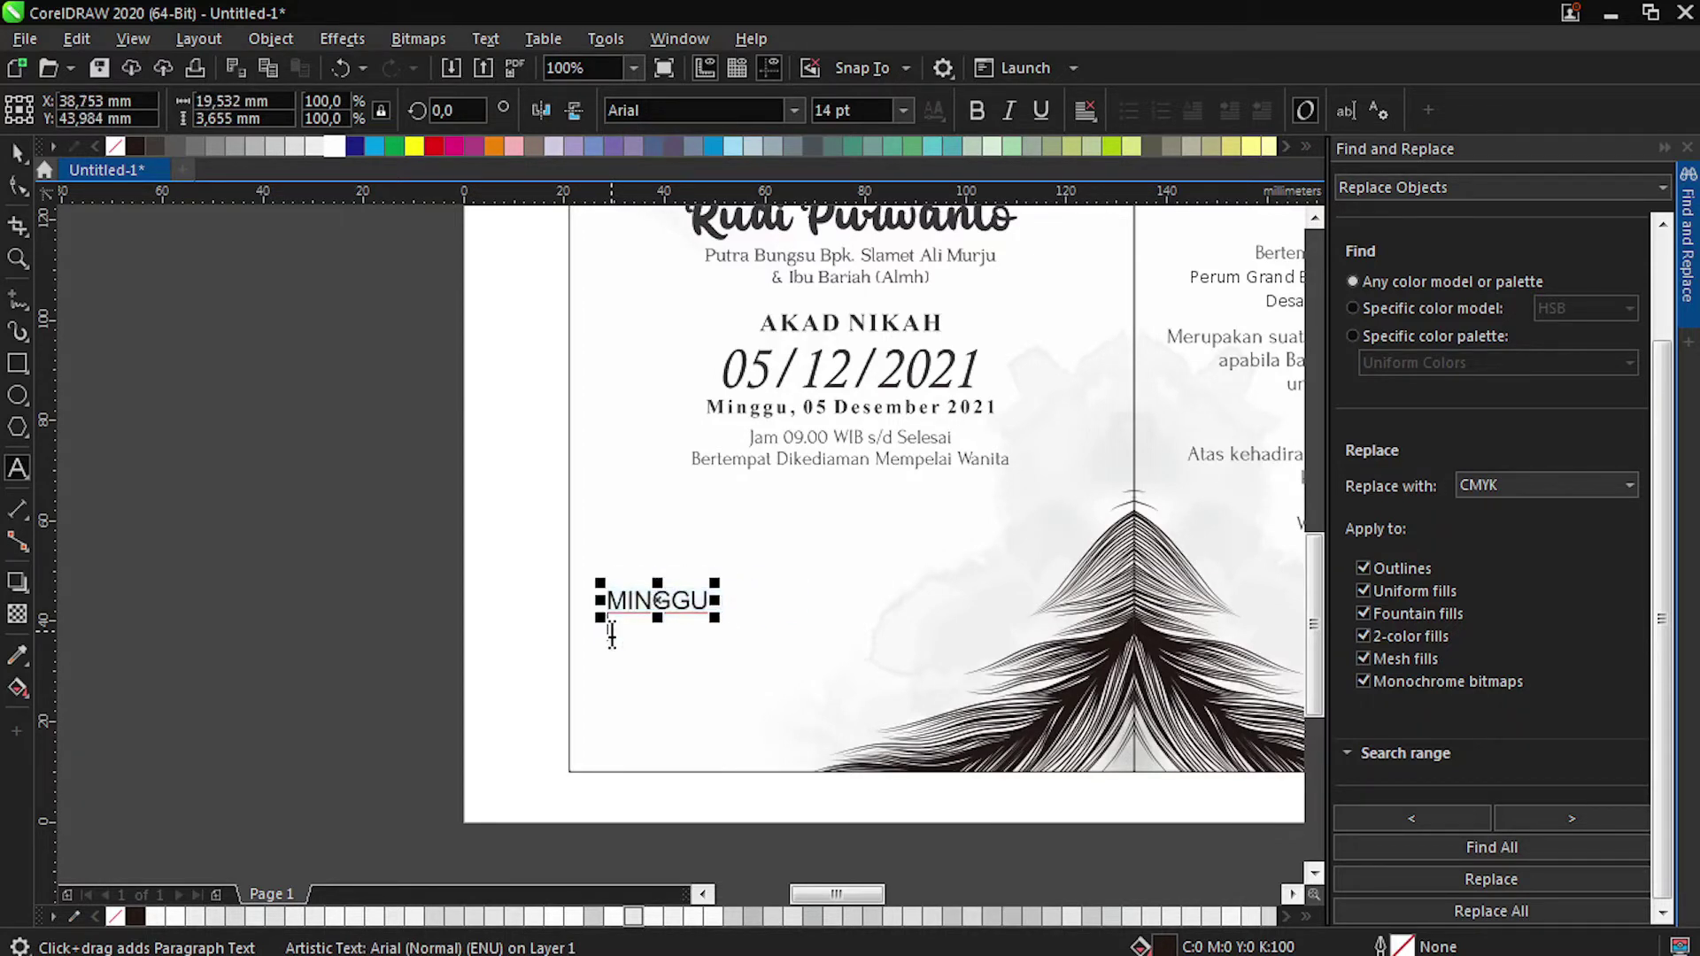
# Add the lines "05", "DESEMBER" and "2021" below "MINGGU" in the same text object.
pyautogui.press('Right')
pyautogui.write('15')
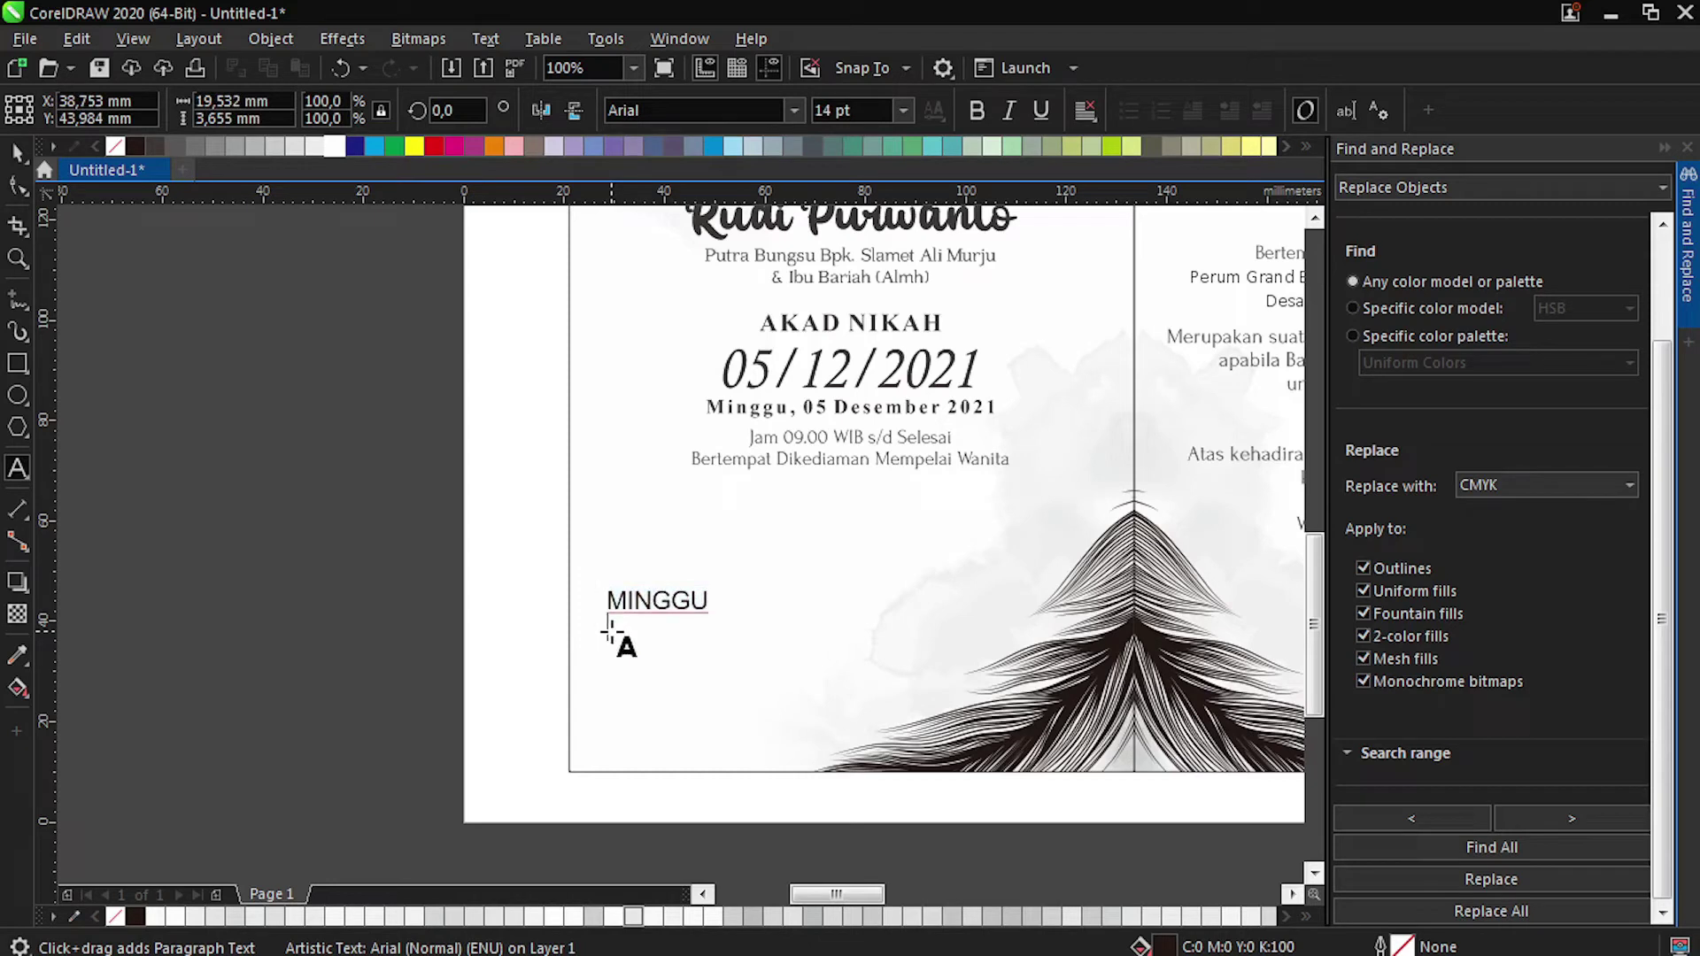
pyautogui.write('DESEMBER')
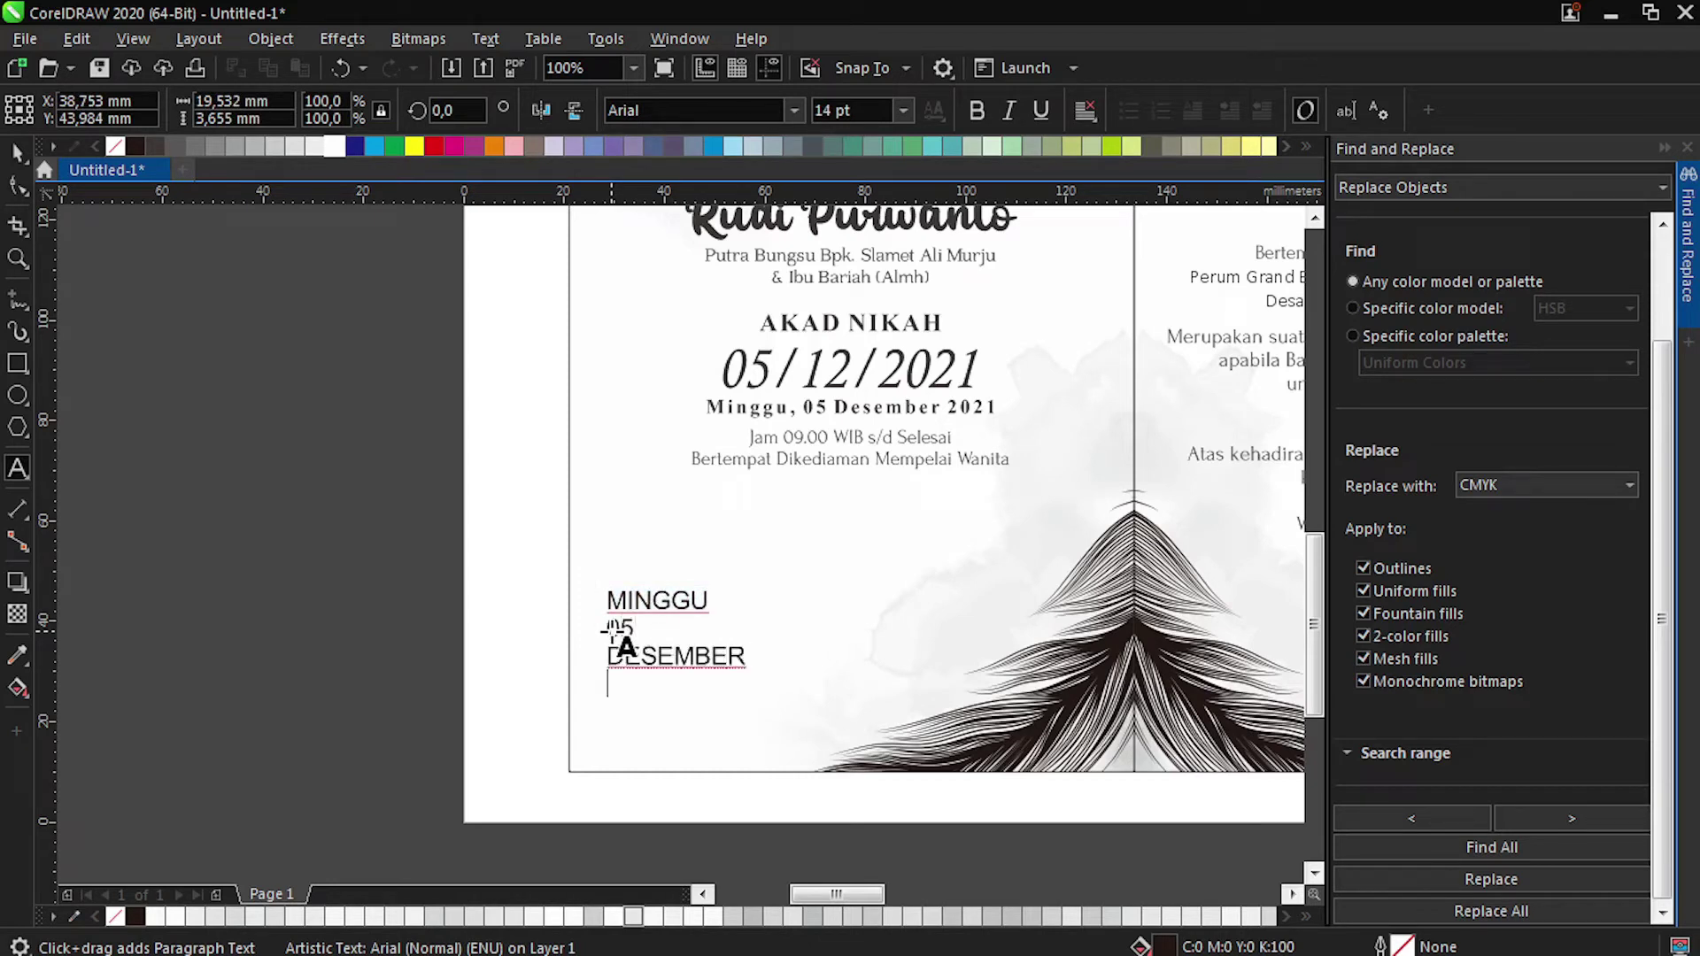
# Centre-align the four-line date text and set its font to Cinzel.
pyautogui.hotkey('ctrl', 'a')
pyautogui.hotkey('ctrl', 'e')
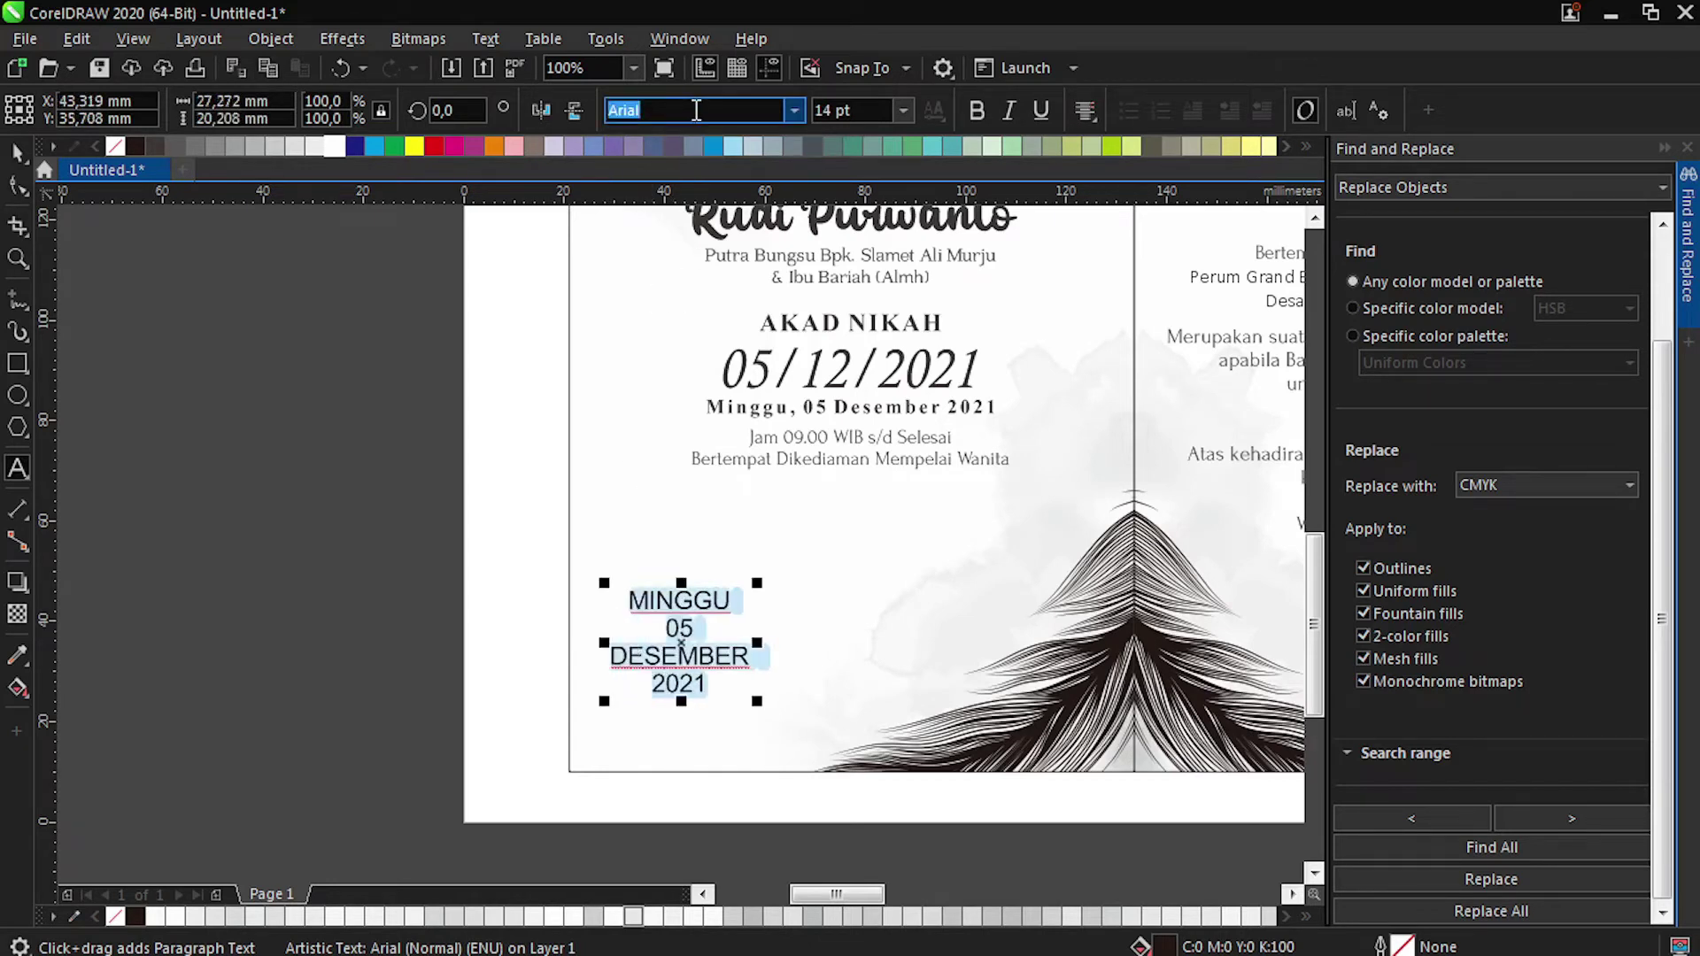
pyautogui.write('Cinzel')
pyautogui.press('Return')
pyautogui.hotkey('ctrl', 'space')
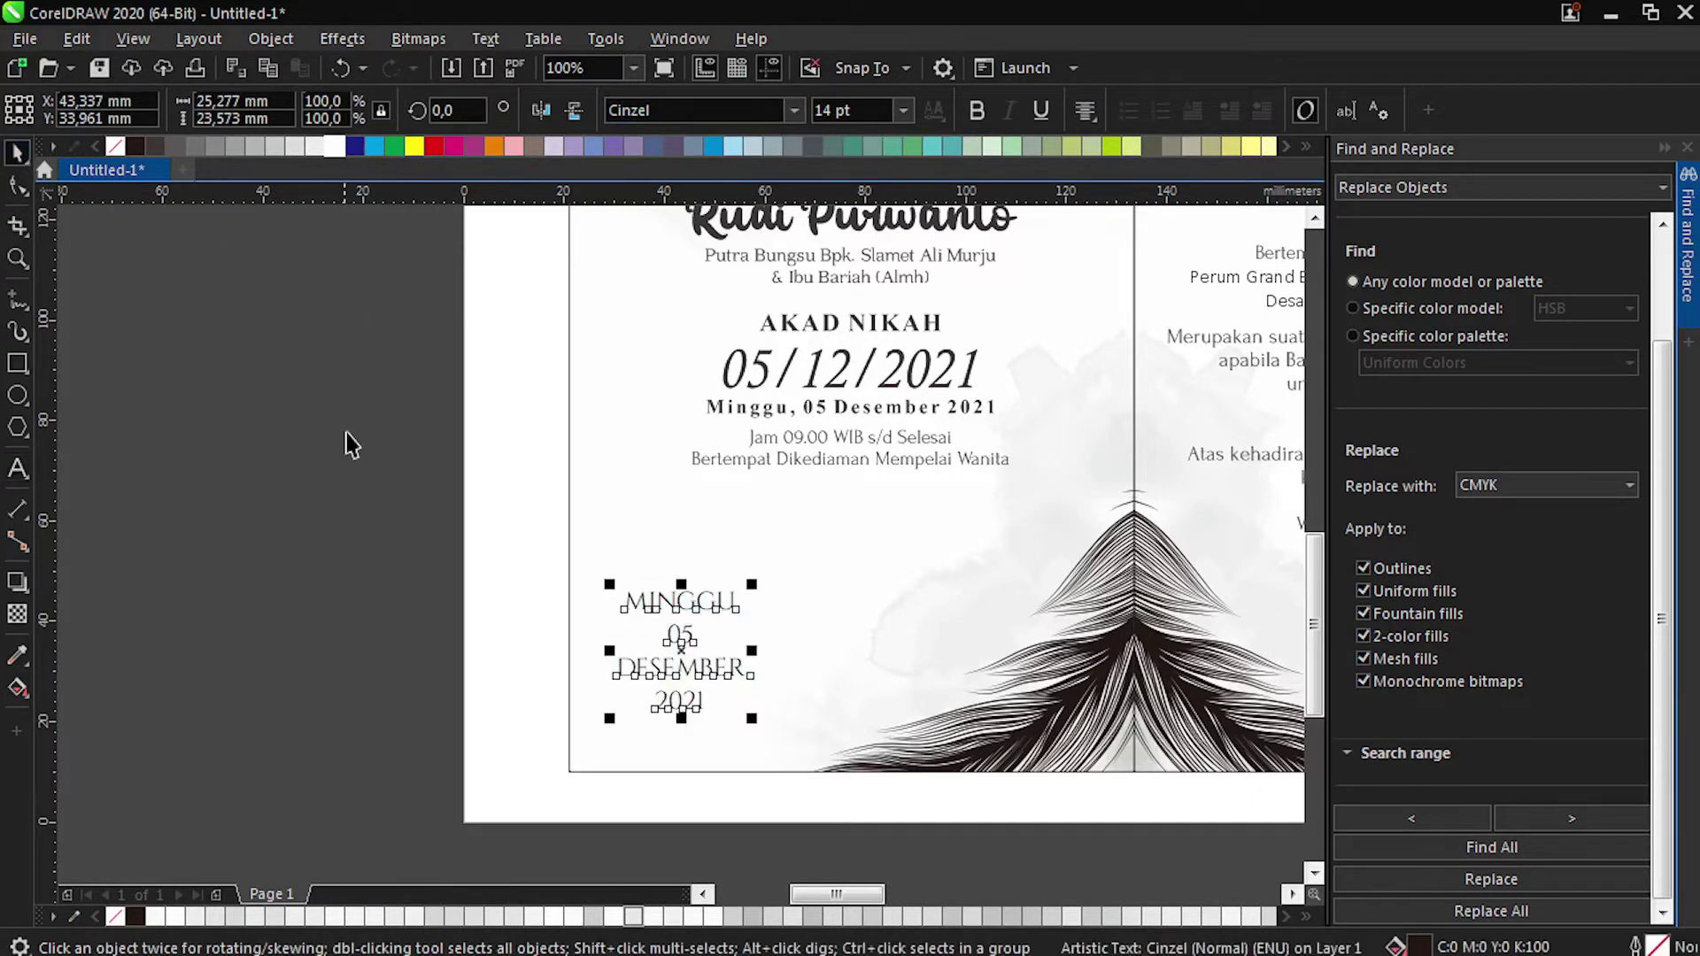
# Move the old ceremony date, time and venue lines off the page and place the new date text under AKAD NIKAH.
pyautogui.moveTo(343, 520); pyautogui.dragTo(465, 459)
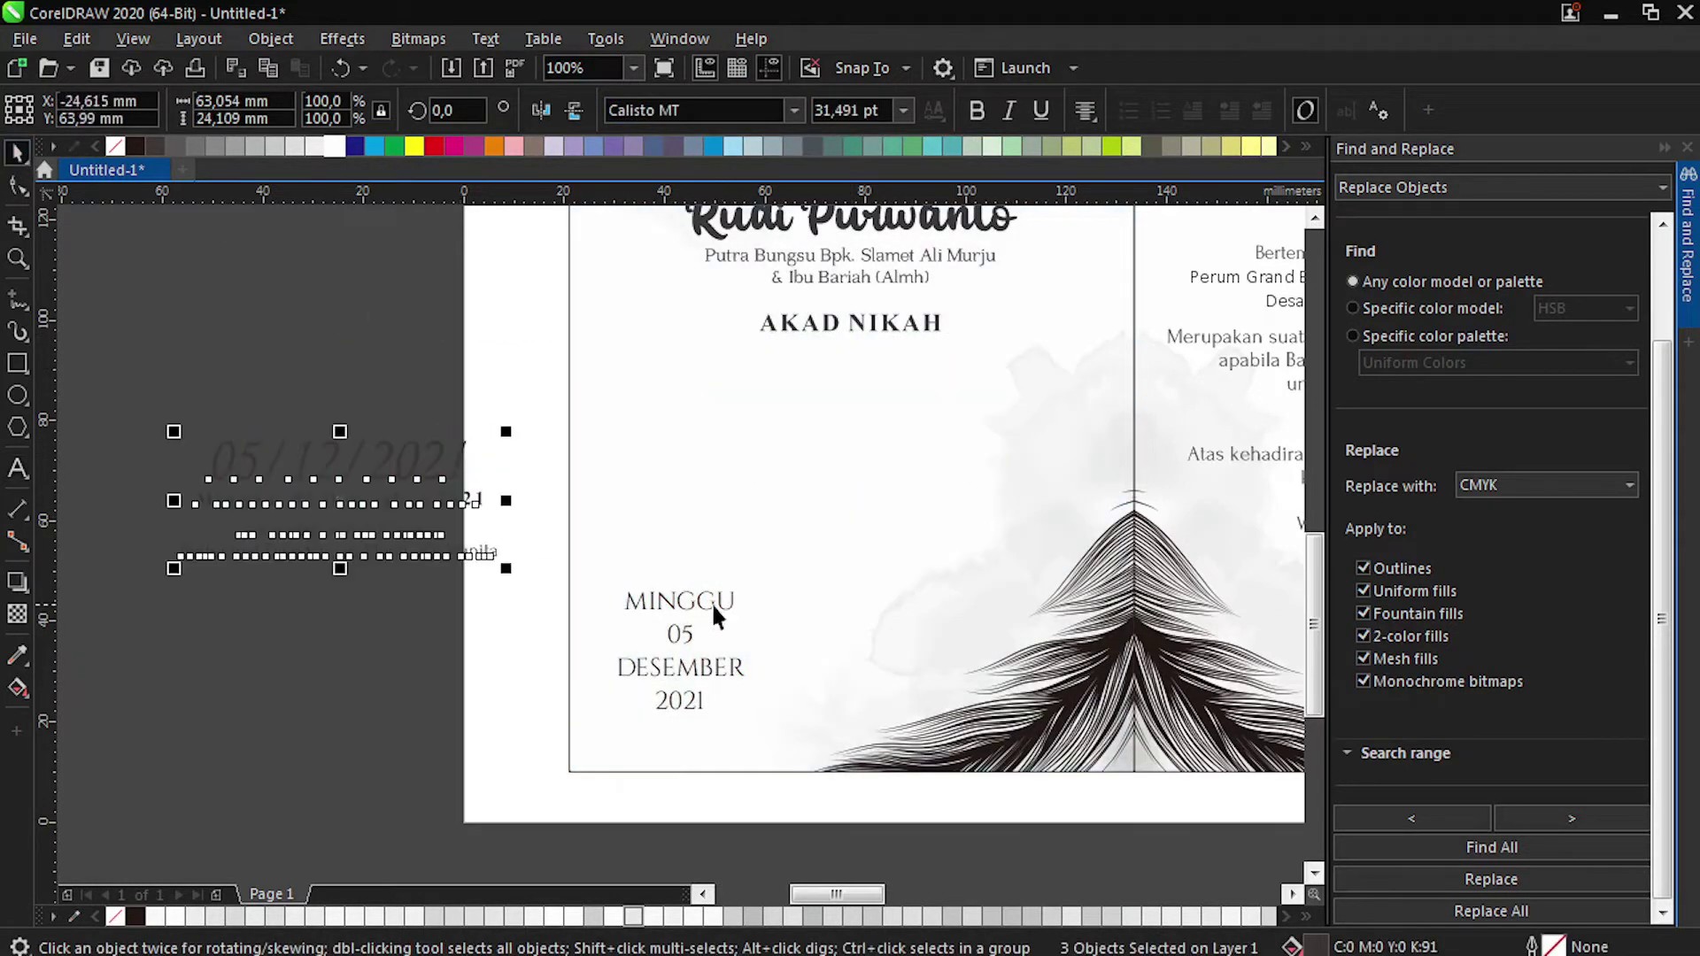
pyautogui.moveTo(716, 618); pyautogui.dragTo(884, 400)
# Make the new date text bold and break it apart into separate lines.
pyautogui.scroll(2, 1030, 337)
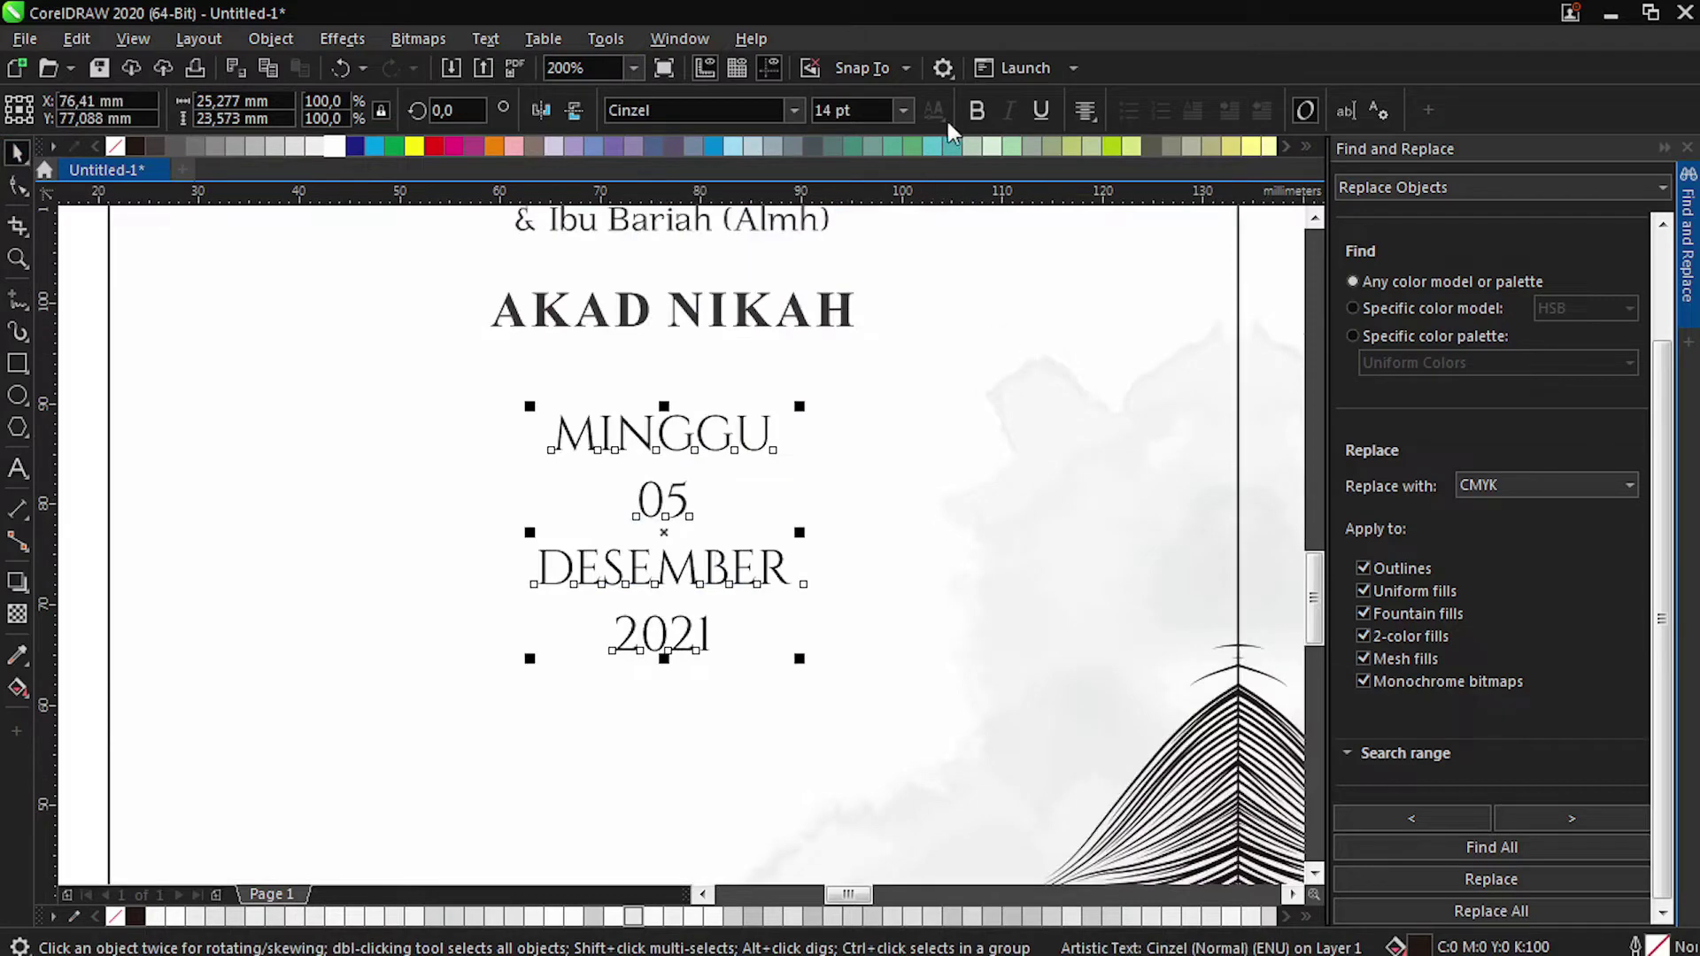
pyautogui.click(977, 110)
pyautogui.scroll(-2, 682, 434)
pyautogui.hotkey('ctrl', 'k')
# Enlarge "05" to 48 pt and shift it down below "MINGGU".
pyautogui.click(682, 465)
pyautogui.scroll(1, 685, 463)
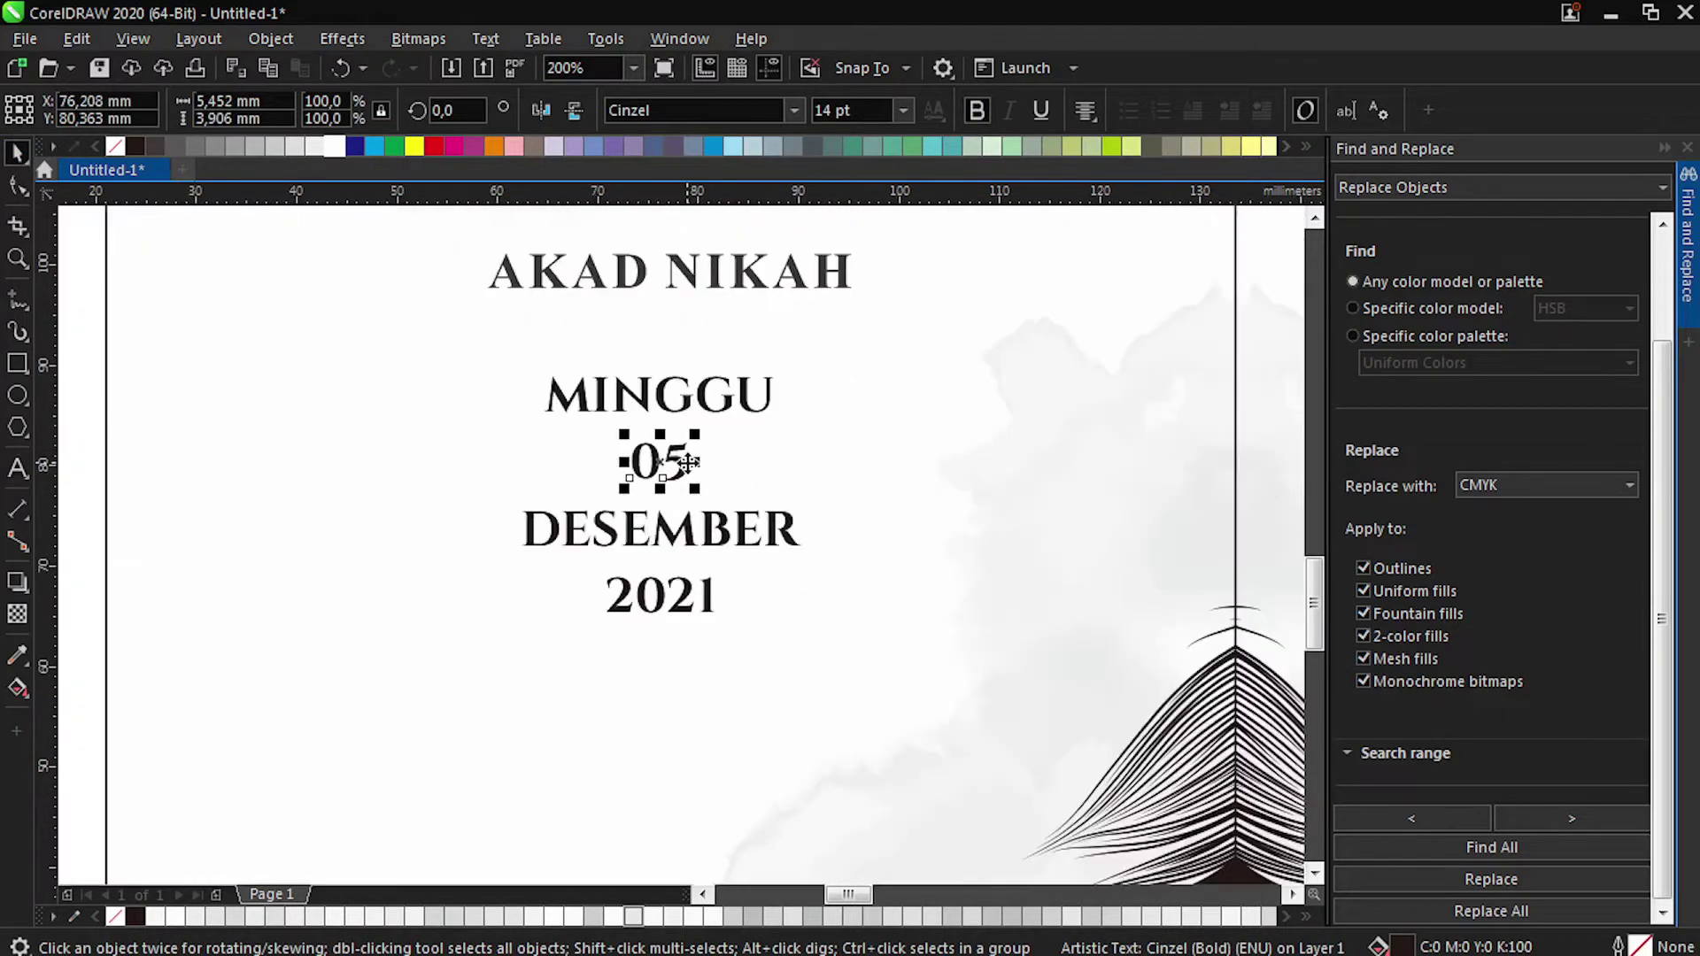
pyautogui.press('ctrl+KP_6')
pyautogui.press('ctrl+KP_6')
pyautogui.press('ctrl+KP_6')
pyautogui.press('ctrl+KP_6')
pyautogui.press('ctrl+KP_6')
pyautogui.moveTo(704, 476); pyautogui.dragTo(706, 569)
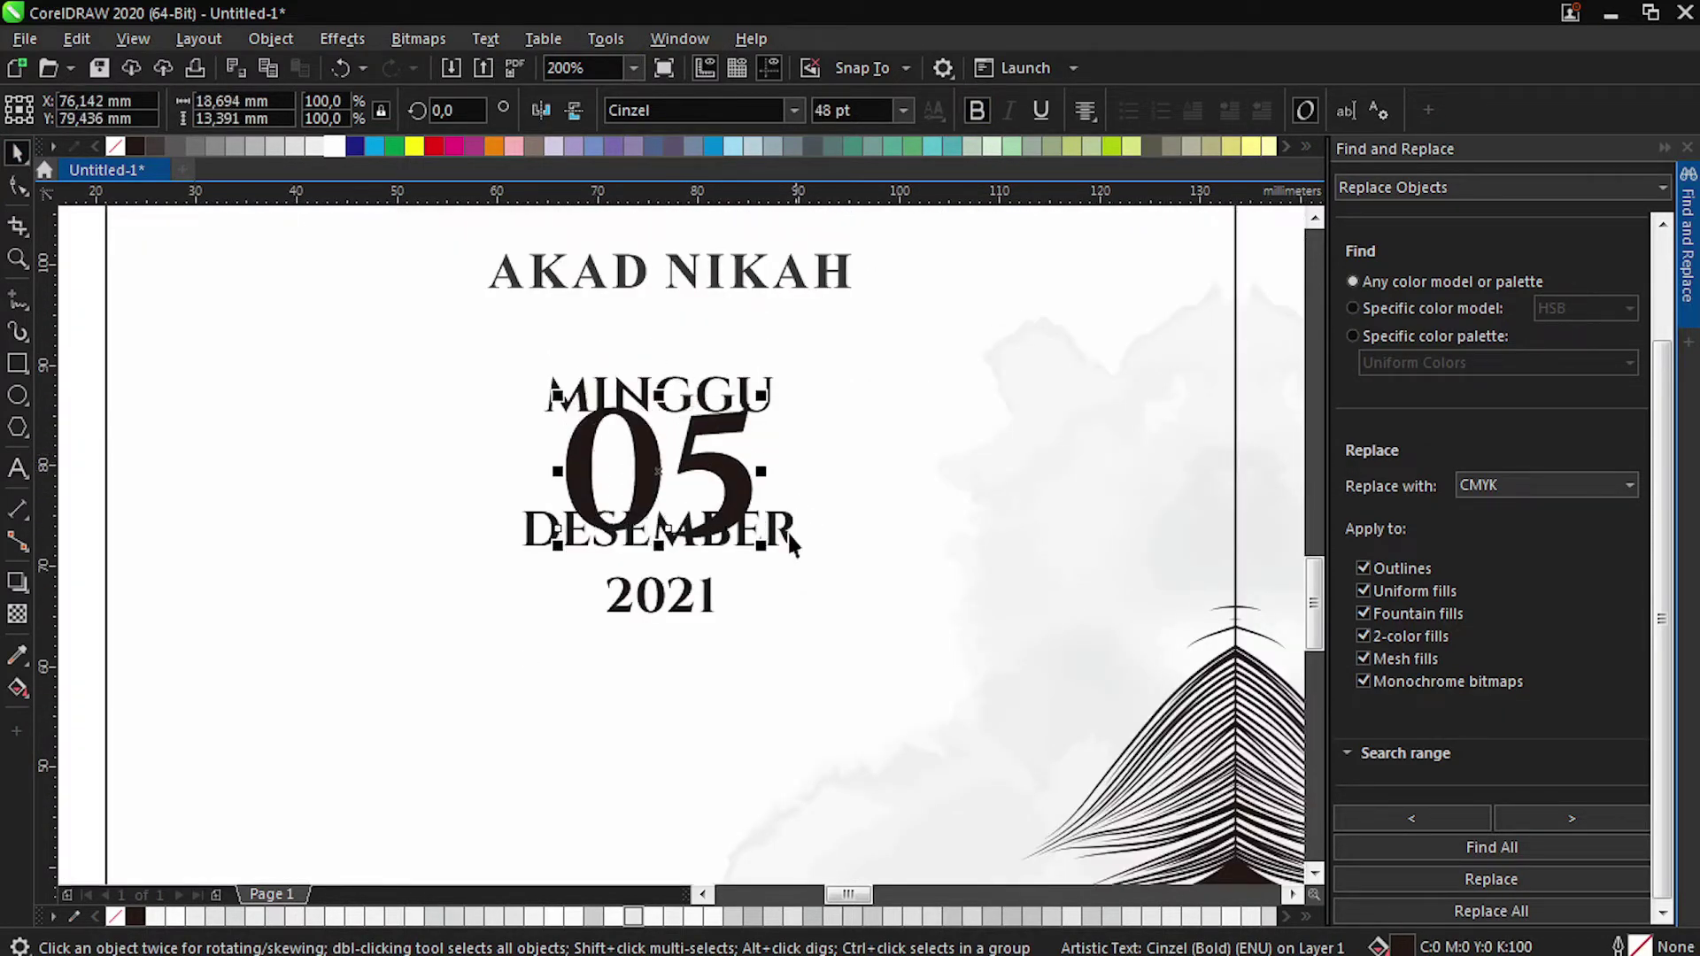
# Set "DESEMBER" to 12 pt below "05" and nudge both lines up to tighten the stacked date.
pyautogui.moveTo(790, 531); pyautogui.dragTo(786, 589)
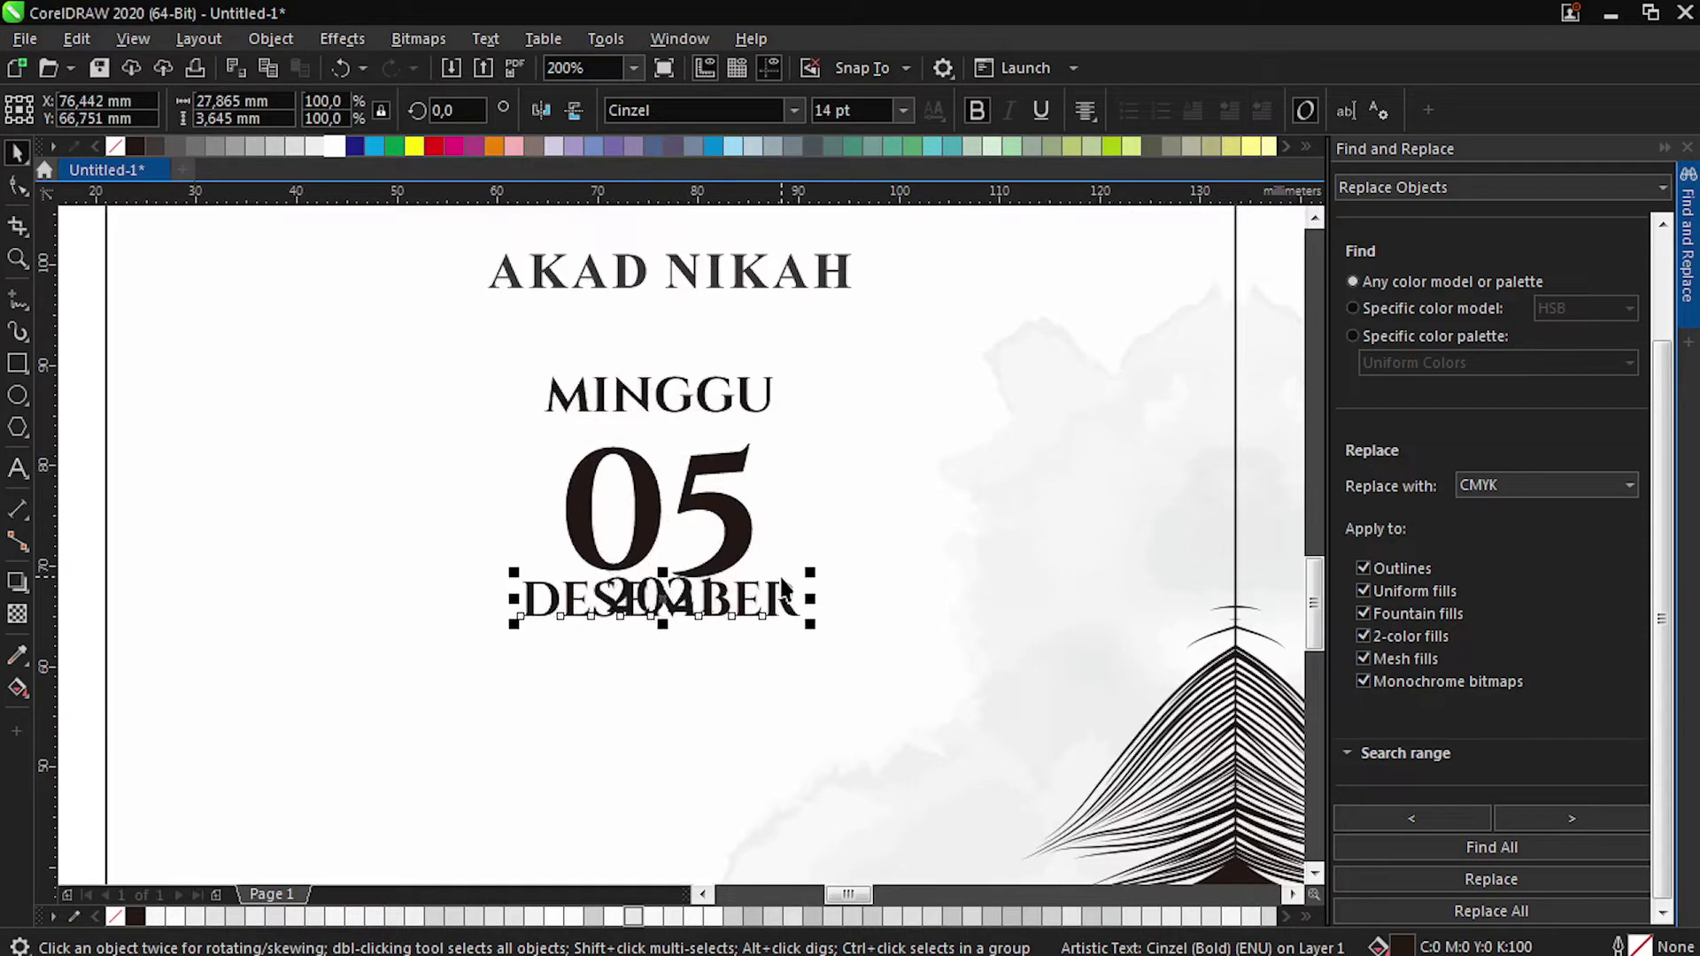
pyautogui.press('ctrl+KP_2')
pyautogui.click(684, 494)
pyautogui.press('Up')
pyautogui.press('Up')
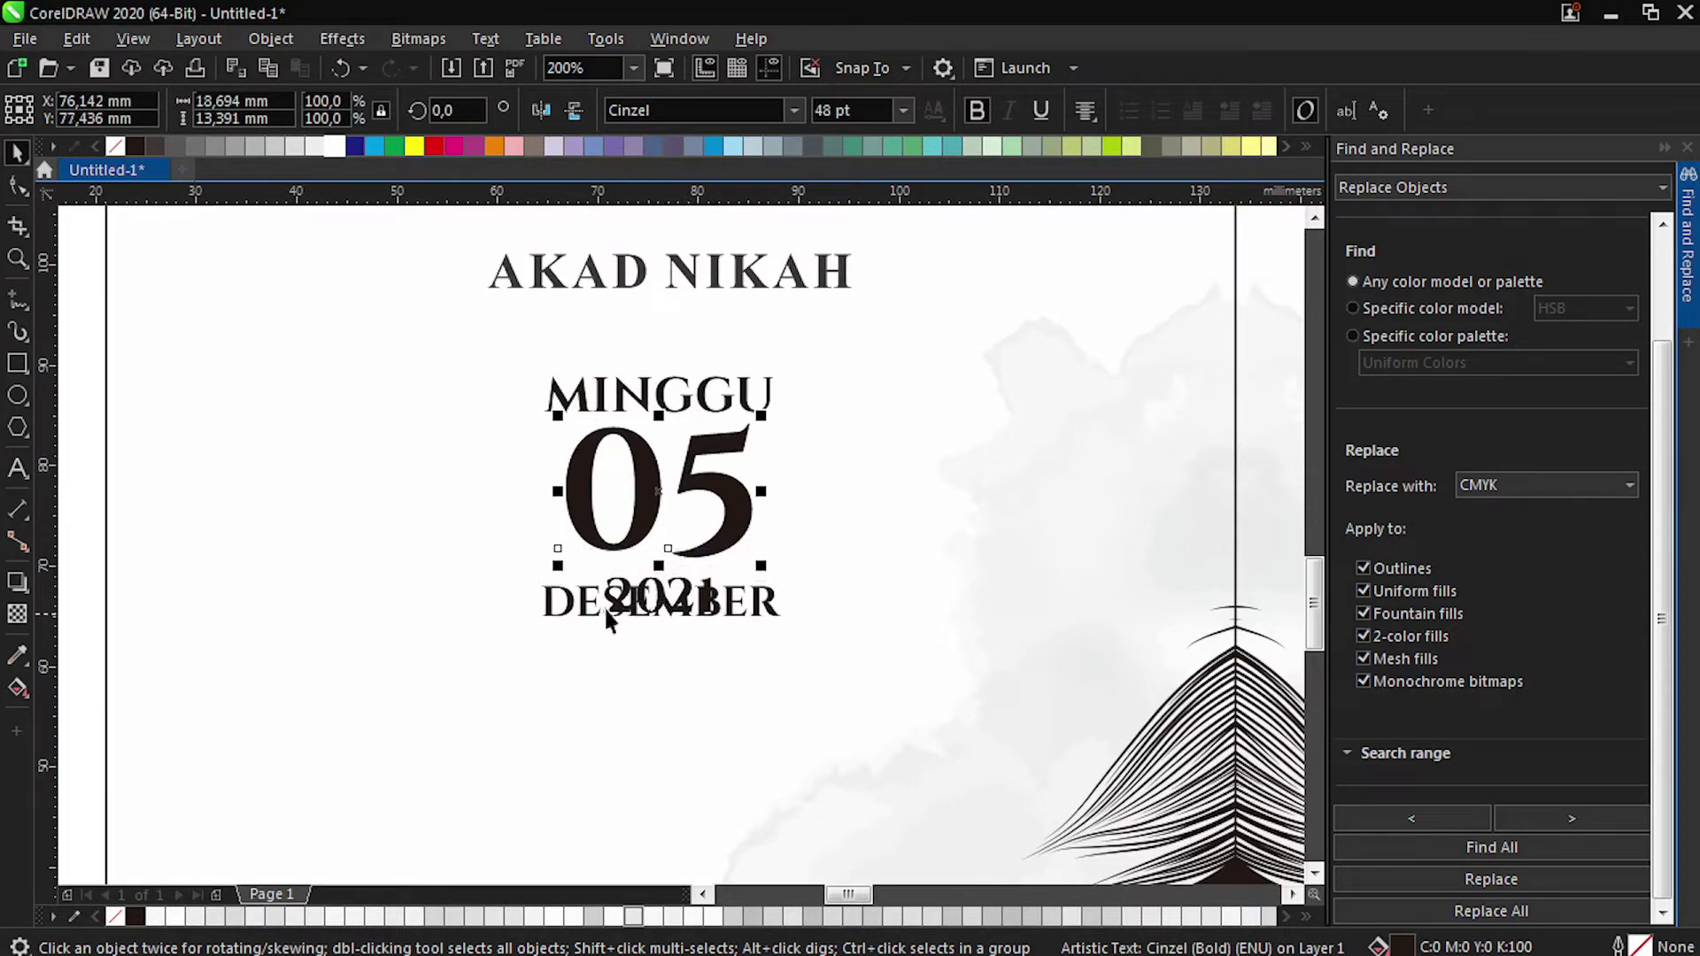
pyautogui.click(606, 608)
pyautogui.press('Up')
pyautogui.press('Up')
# Move "2021" down clear of "DESEMBER" and nudge "DESEMBER" slightly lower beneath "05".
pyautogui.click(620, 611)
pyautogui.press('Down')
pyautogui.press('Down')
pyautogui.press('Down')
pyautogui.press('Down')
pyautogui.press('Down')
pyautogui.click(675, 586)
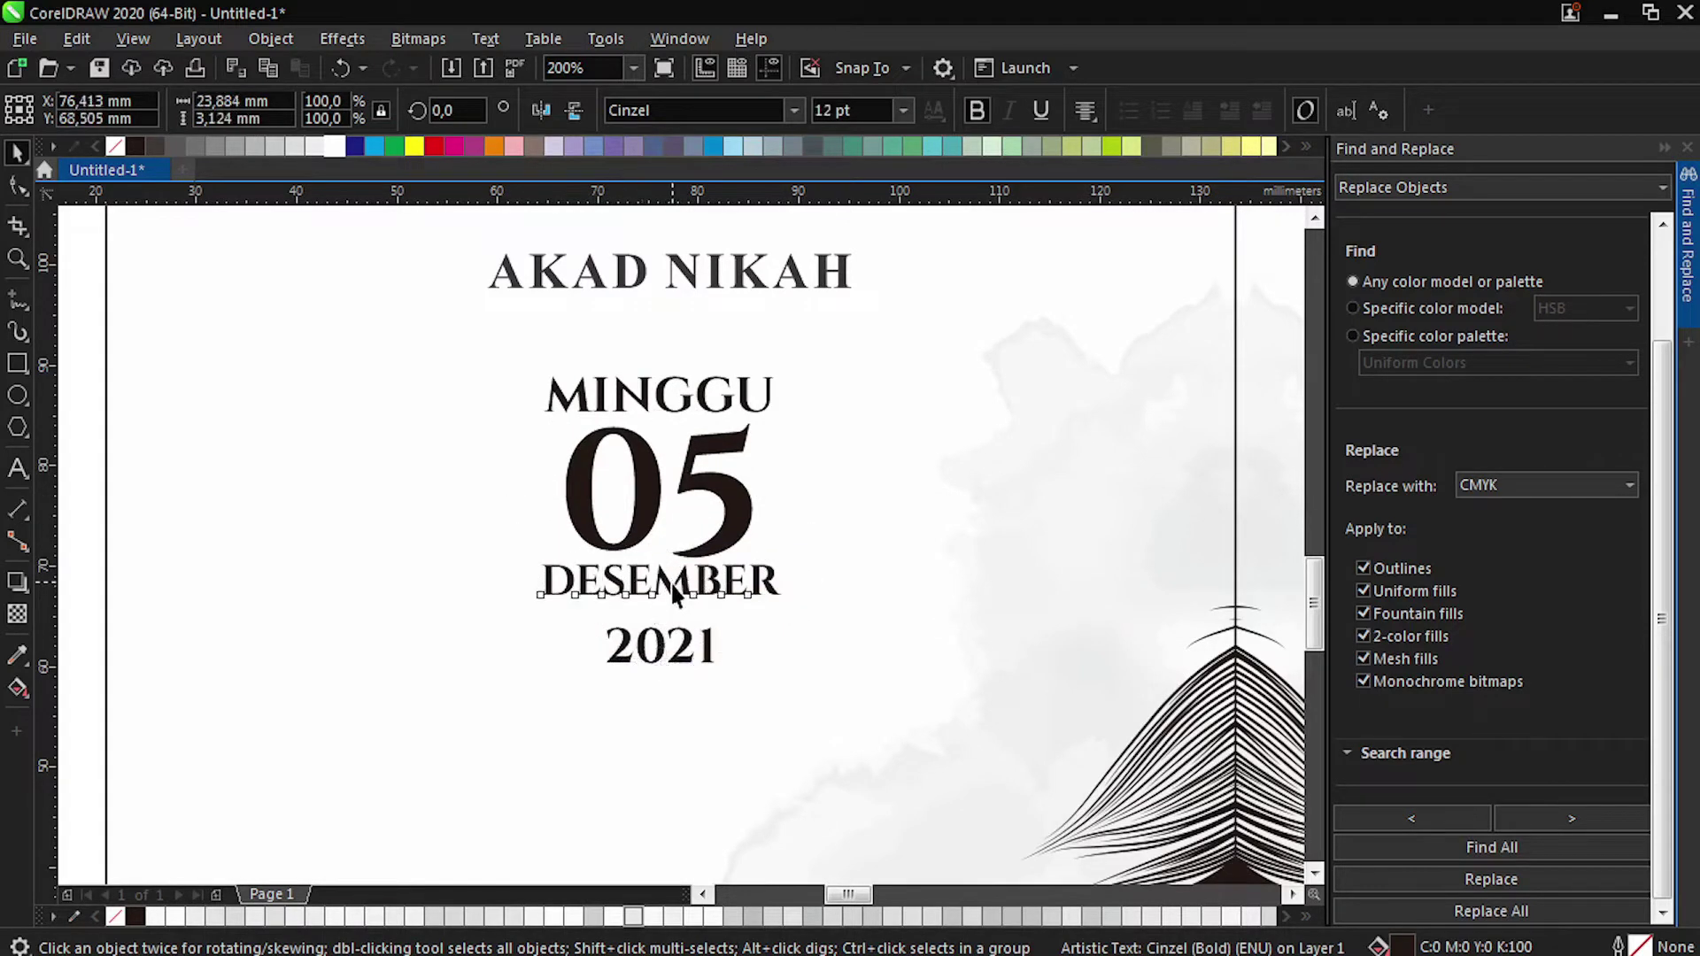
pyautogui.press('Down')
# Widen the character spacing of "2021" and select all four lines of the stacked ceremony date.
pyautogui.click(678, 633)
pyautogui.click(20, 187)
pyautogui.moveTo(734, 679); pyautogui.dragTo(770, 679)
pyautogui.press('space')
pyautogui.keyDown('shift'); pyautogui.click(726, 607); pyautogui.keyUp('shift')
pyautogui.press('F3')
pyautogui.moveTo(332, 703); pyautogui.dragTo(743, 475)
pyautogui.press('F4')
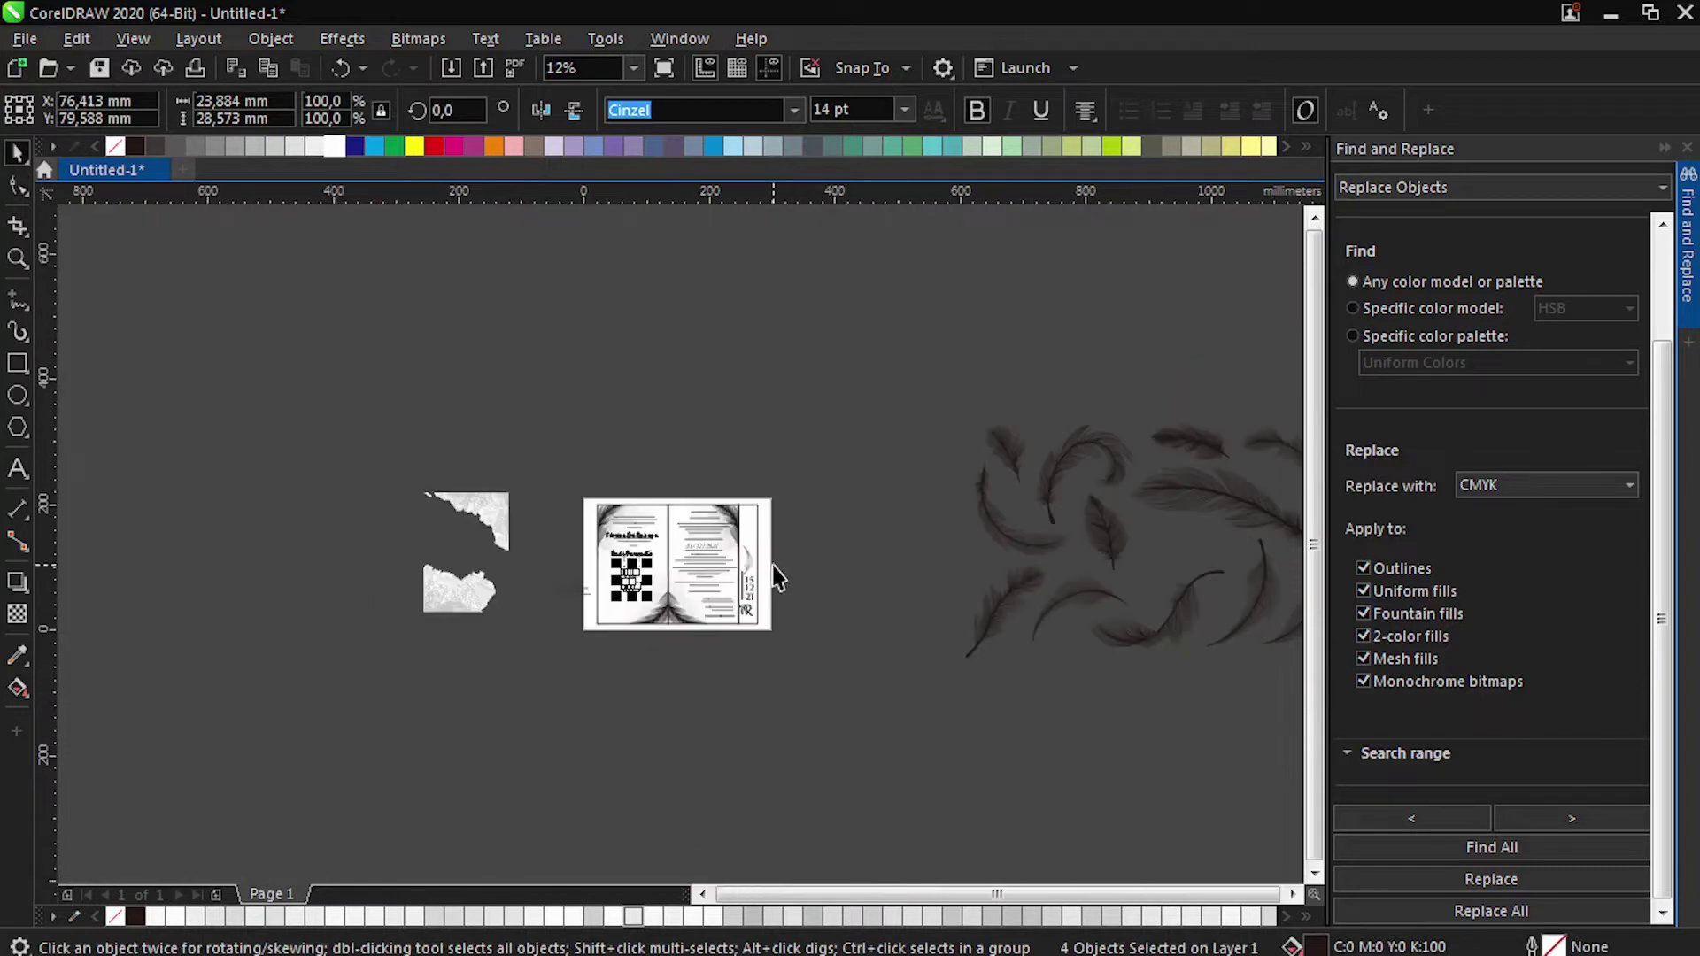
# Move the thin curved feather out of the feather collection to beside the invitation and rotate it to about 257°.
pyautogui.click(1081, 589)
pyautogui.scroll(1, 1225, 574)
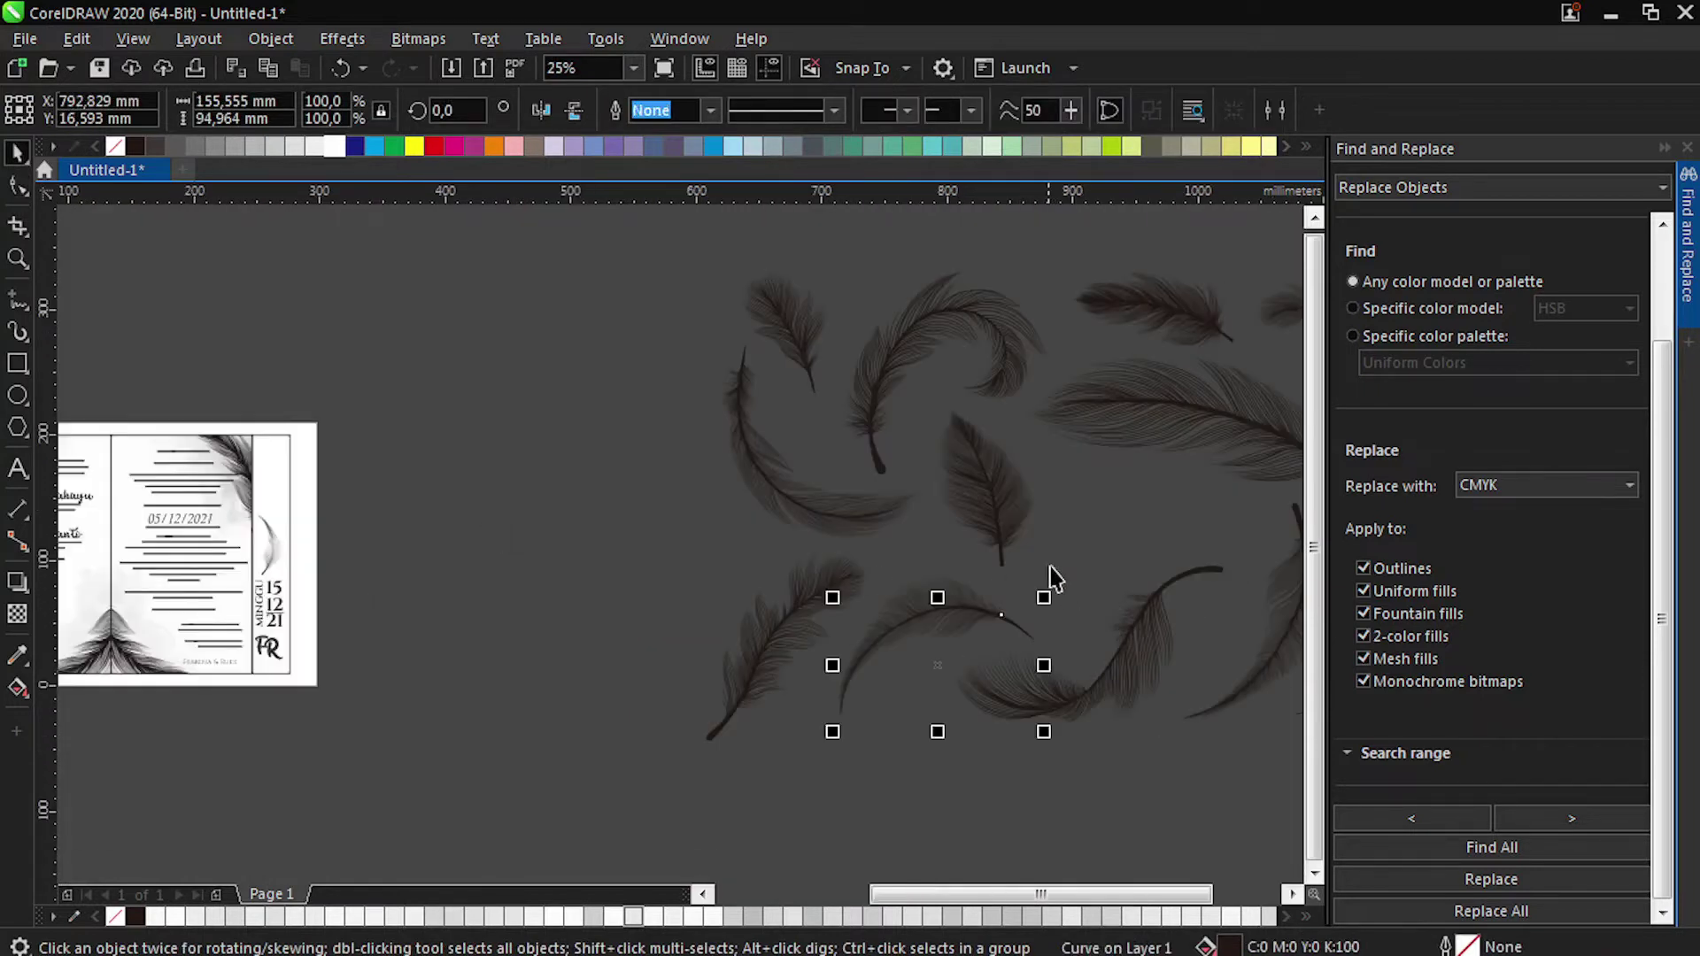
pyautogui.click(1065, 560)
pyautogui.moveTo(1049, 569); pyautogui.dragTo(815, 788)
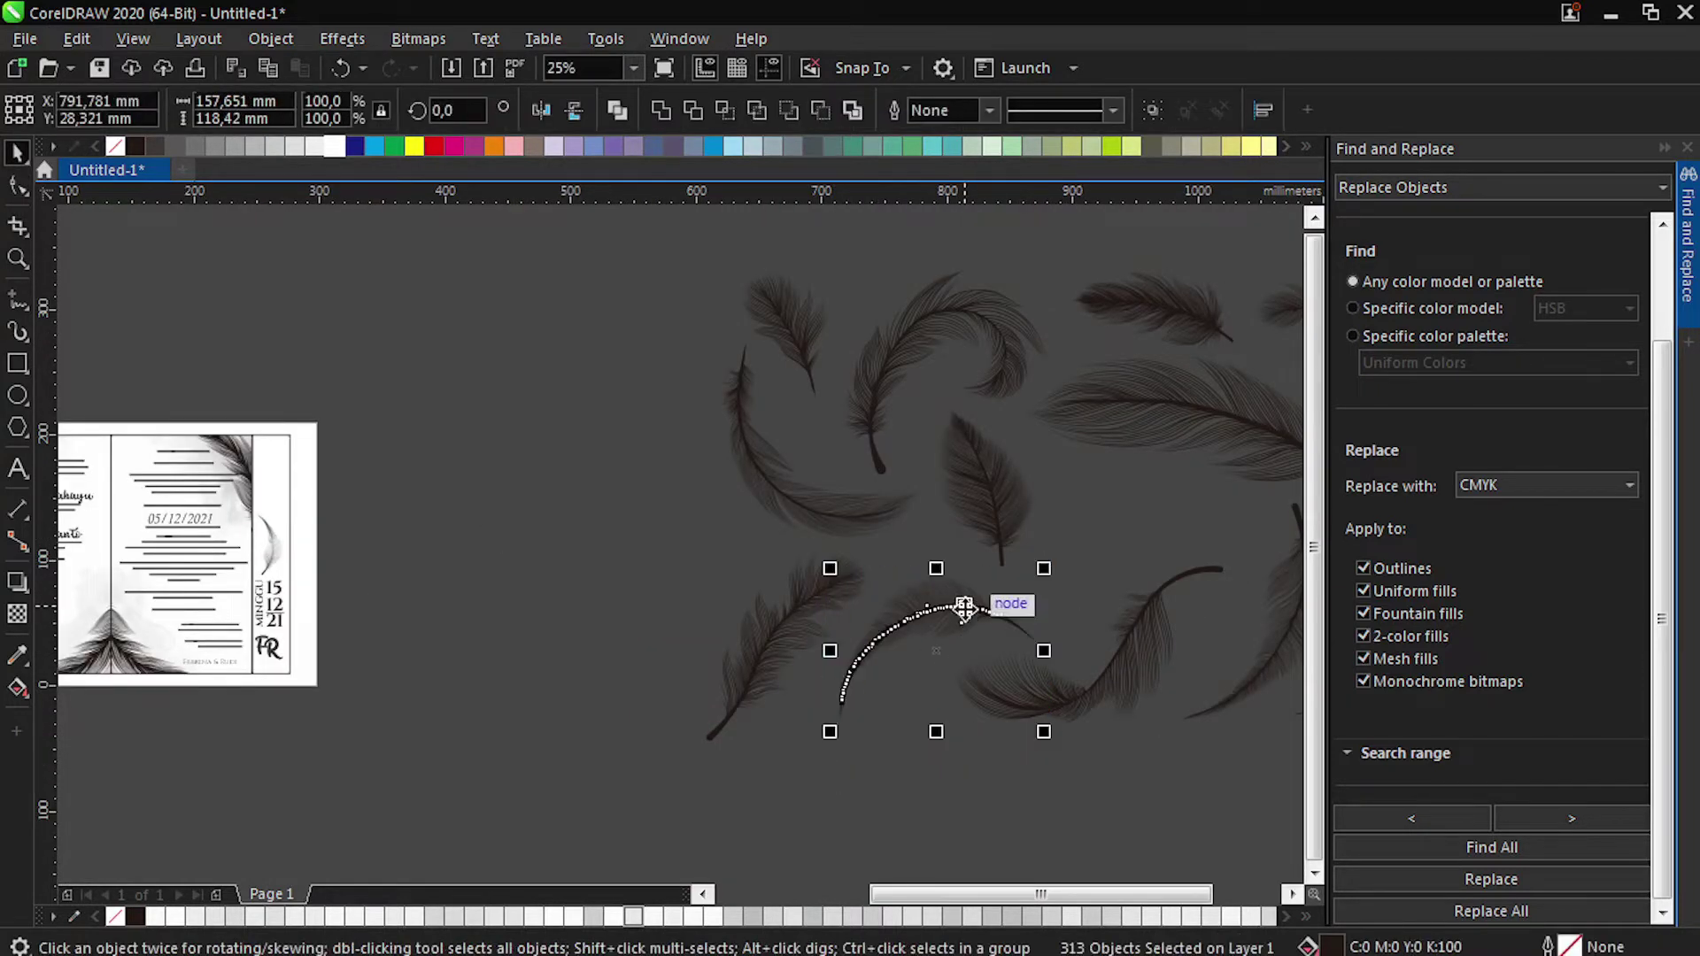
pyautogui.moveTo(968, 607); pyautogui.dragTo(486, 695)
pyautogui.click(481, 684)
pyautogui.moveTo(561, 641); pyautogui.dragTo(491, 813)
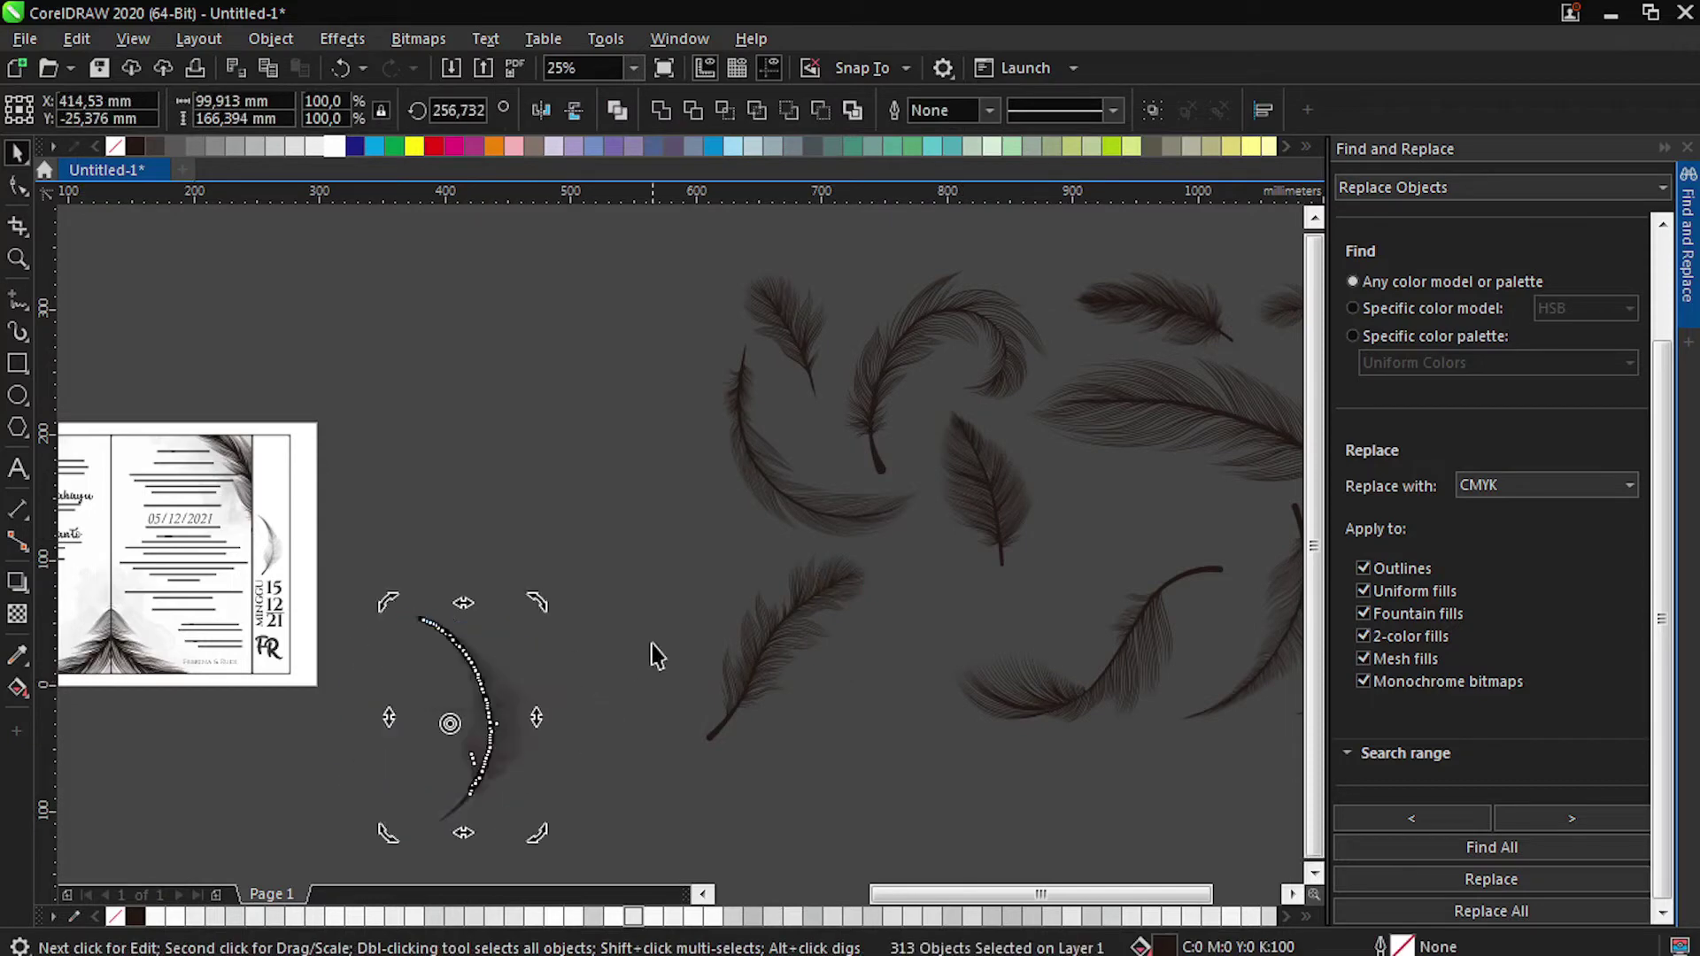
# Group the rotated feather's pieces and place the feather at 27% size in the lower part of the left panel.
pyautogui.scroll(-1, 652, 646)
pyautogui.click(585, 689)
pyautogui.moveTo(584, 689); pyautogui.dragTo(383, 615)
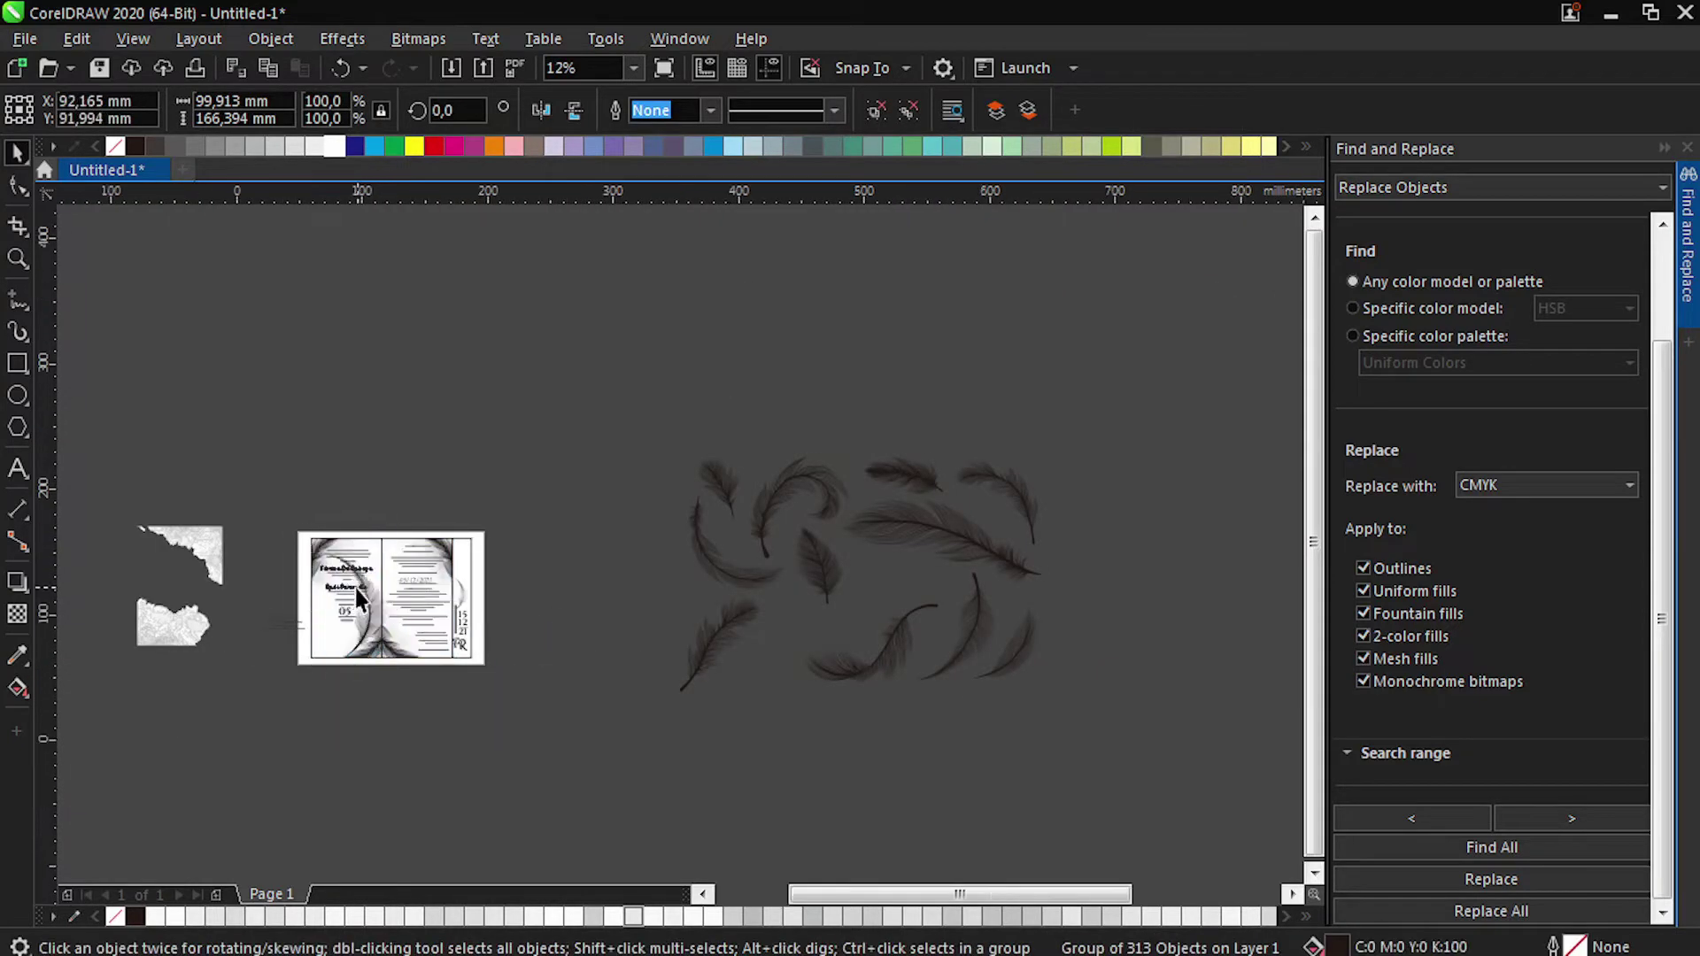
pyautogui.scroll(4, 385, 560)
pyautogui.moveTo(469, 446); pyautogui.dragTo(274, 762)
pyautogui.scroll(-1, 548, 605)
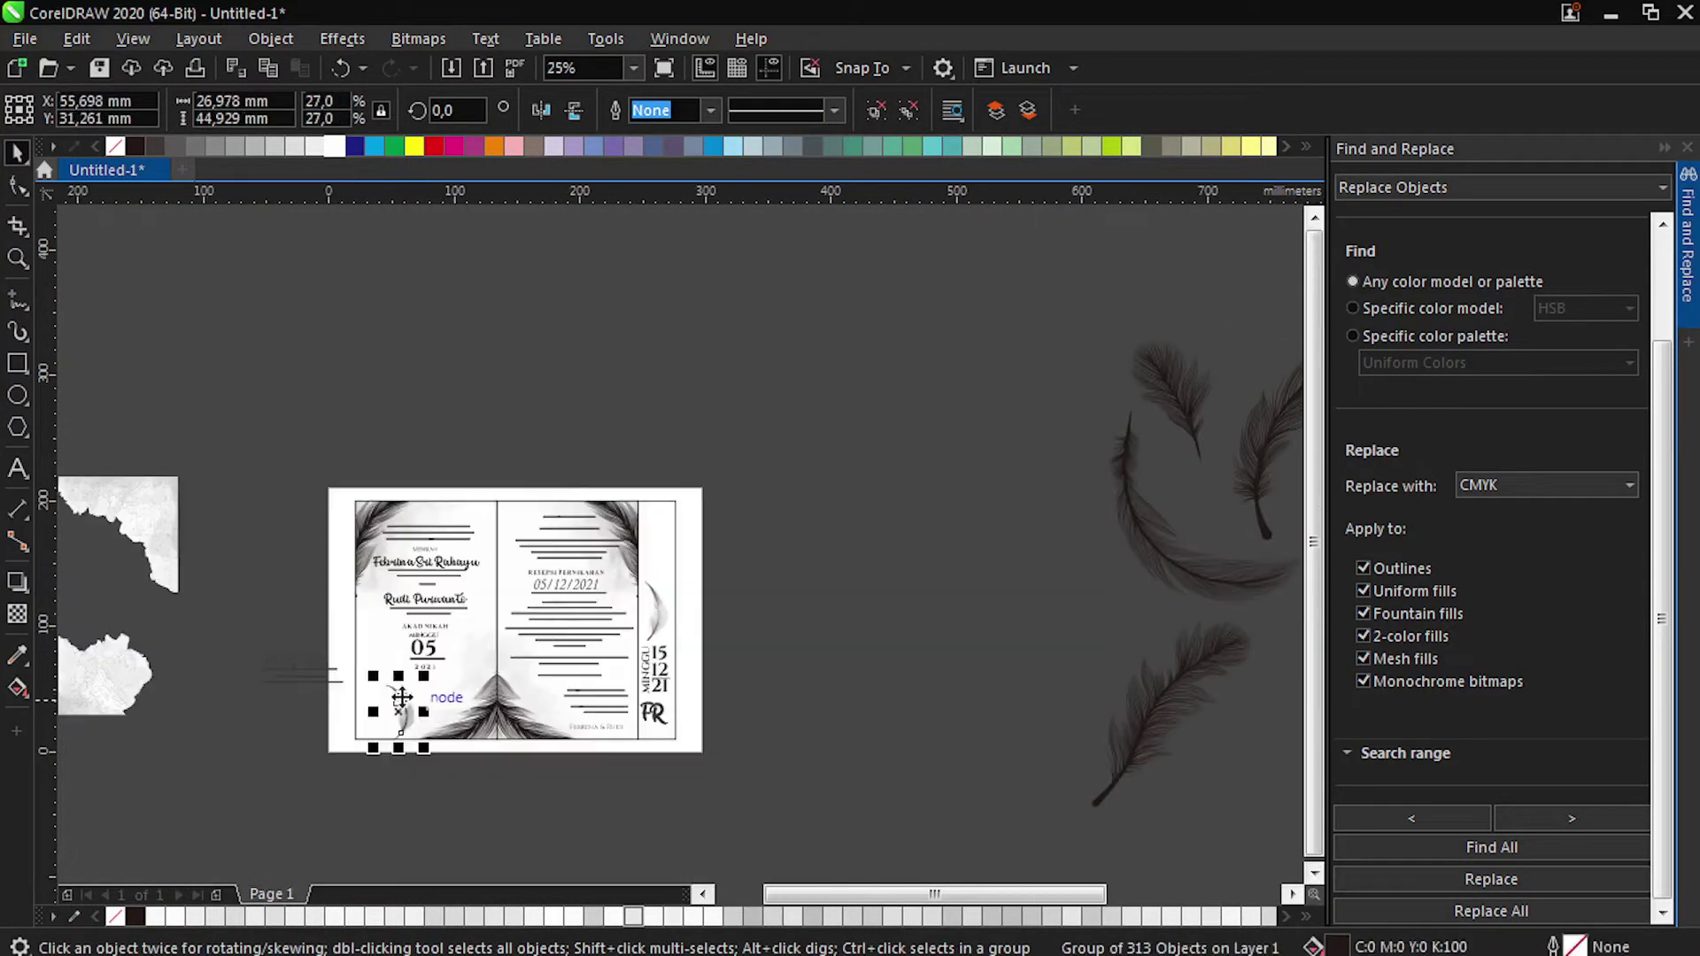
# Move the curved feather to the right side of the stacked ceremony date and rotate it to about 346°.
pyautogui.scroll(1, 390, 697)
pyautogui.moveTo(406, 724); pyautogui.dragTo(504, 633)
pyautogui.scroll(2, 505, 633)
pyautogui.click(546, 503)
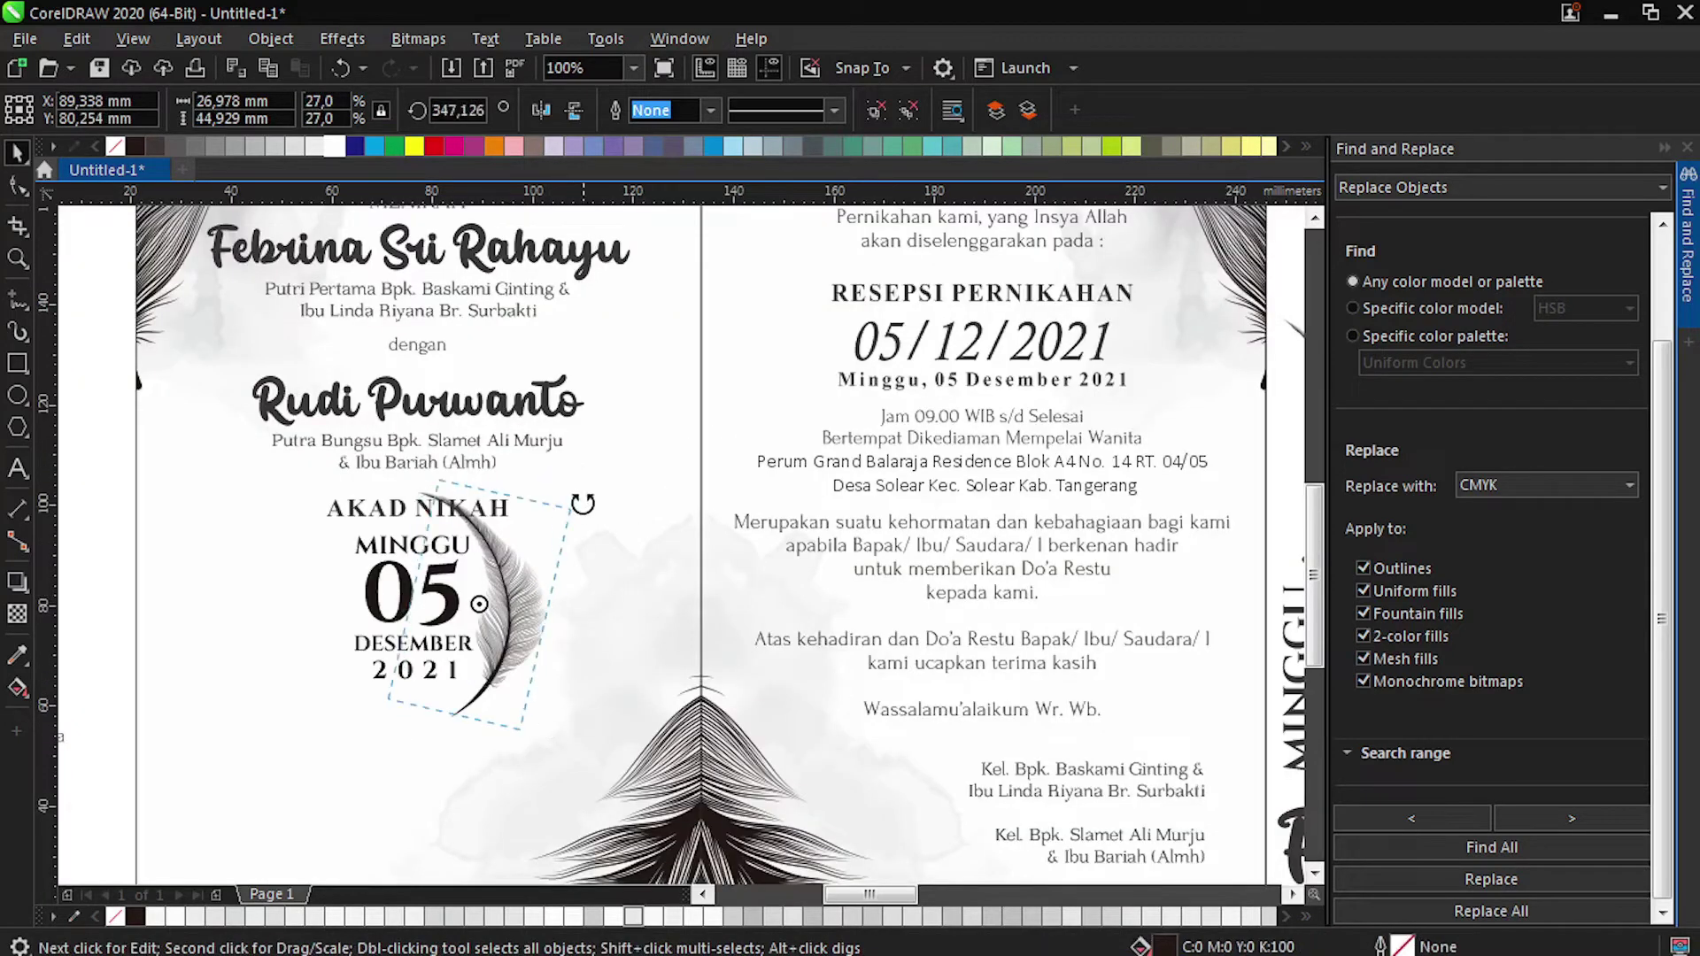
pyautogui.press('Right')
pyautogui.press('Right')
pyautogui.press('Right')
pyautogui.click(537, 565)
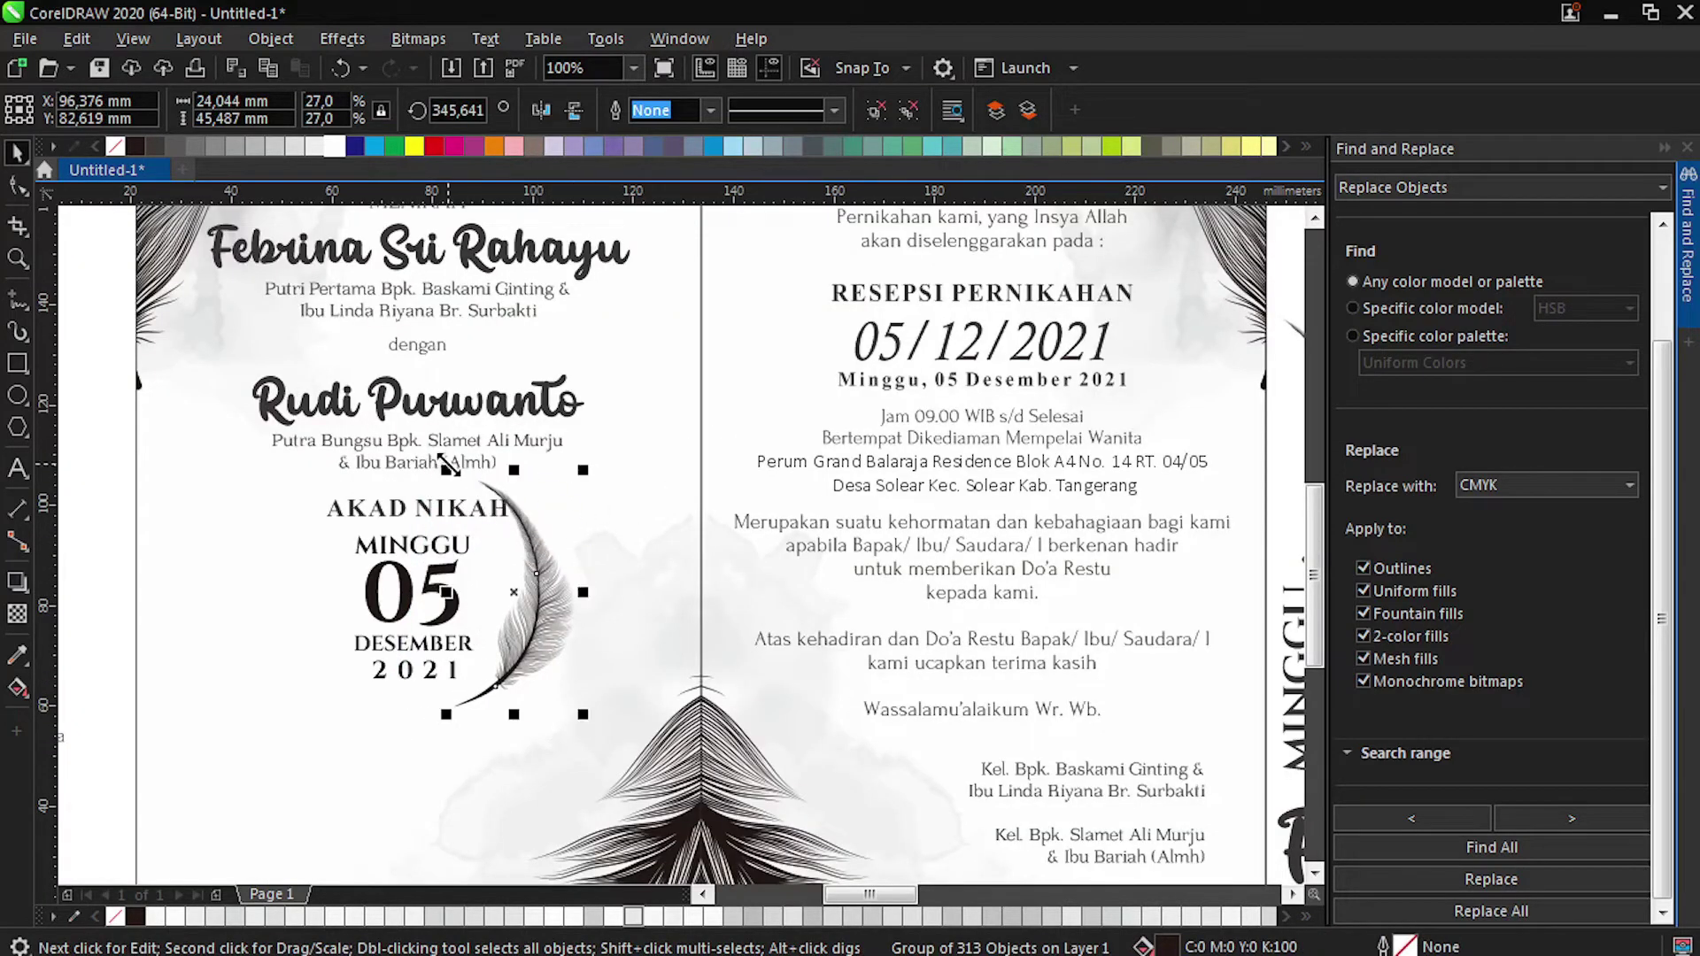
# Scale the feather down to about 20.4% and adjust its position beside the ceremony date.
pyautogui.moveTo(445, 470); pyautogui.dragTo(476, 527)
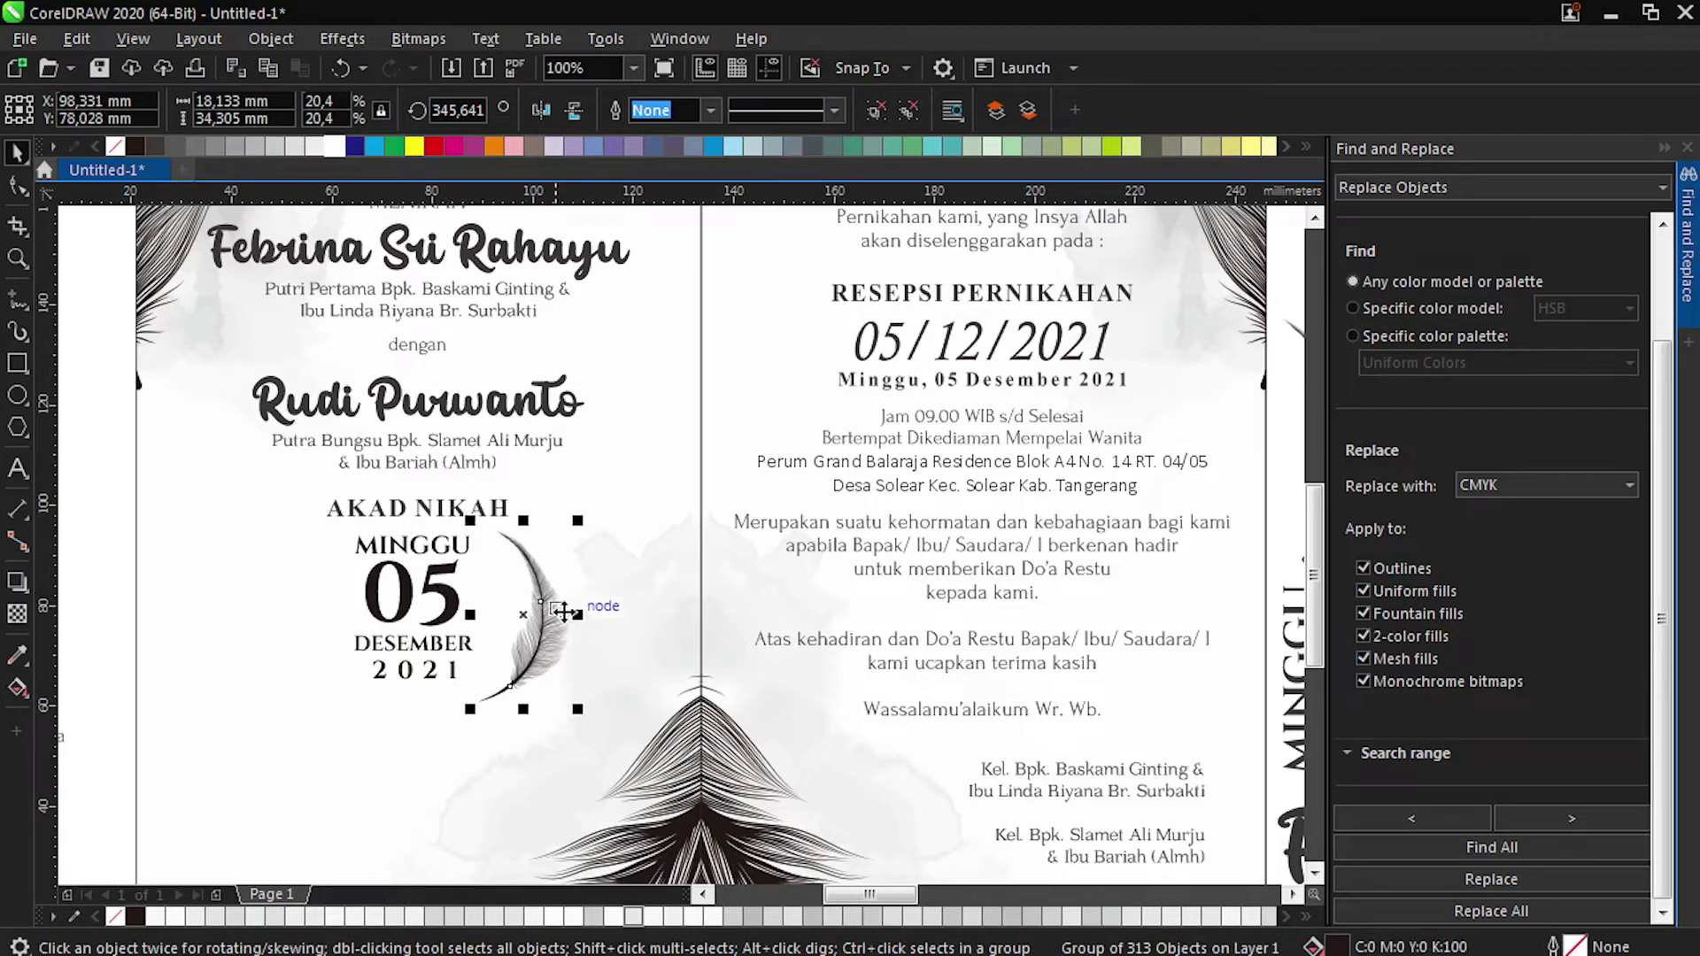
pyautogui.moveTo(544, 591); pyautogui.dragTo(539, 571)
pyautogui.click(539, 571)
# Place a mirrored copy of the feather on the date's left side, group both feathers and centre them horizontally on the left panel.
pyautogui.moveTo(574, 510); pyautogui.dragTo(310, 629)
pyautogui.press('Down')
pyautogui.click(535, 584)
pyautogui.rightClick(435, 648)
pyautogui.keyDown('shift'); pyautogui.click(529, 608); pyautogui.keyUp('shift')
pyautogui.hotkey('ctrl', 'g')
pyautogui.keyDown('shift'); pyautogui.click(385, 752); pyautogui.keyUp('shift')
pyautogui.press('c')
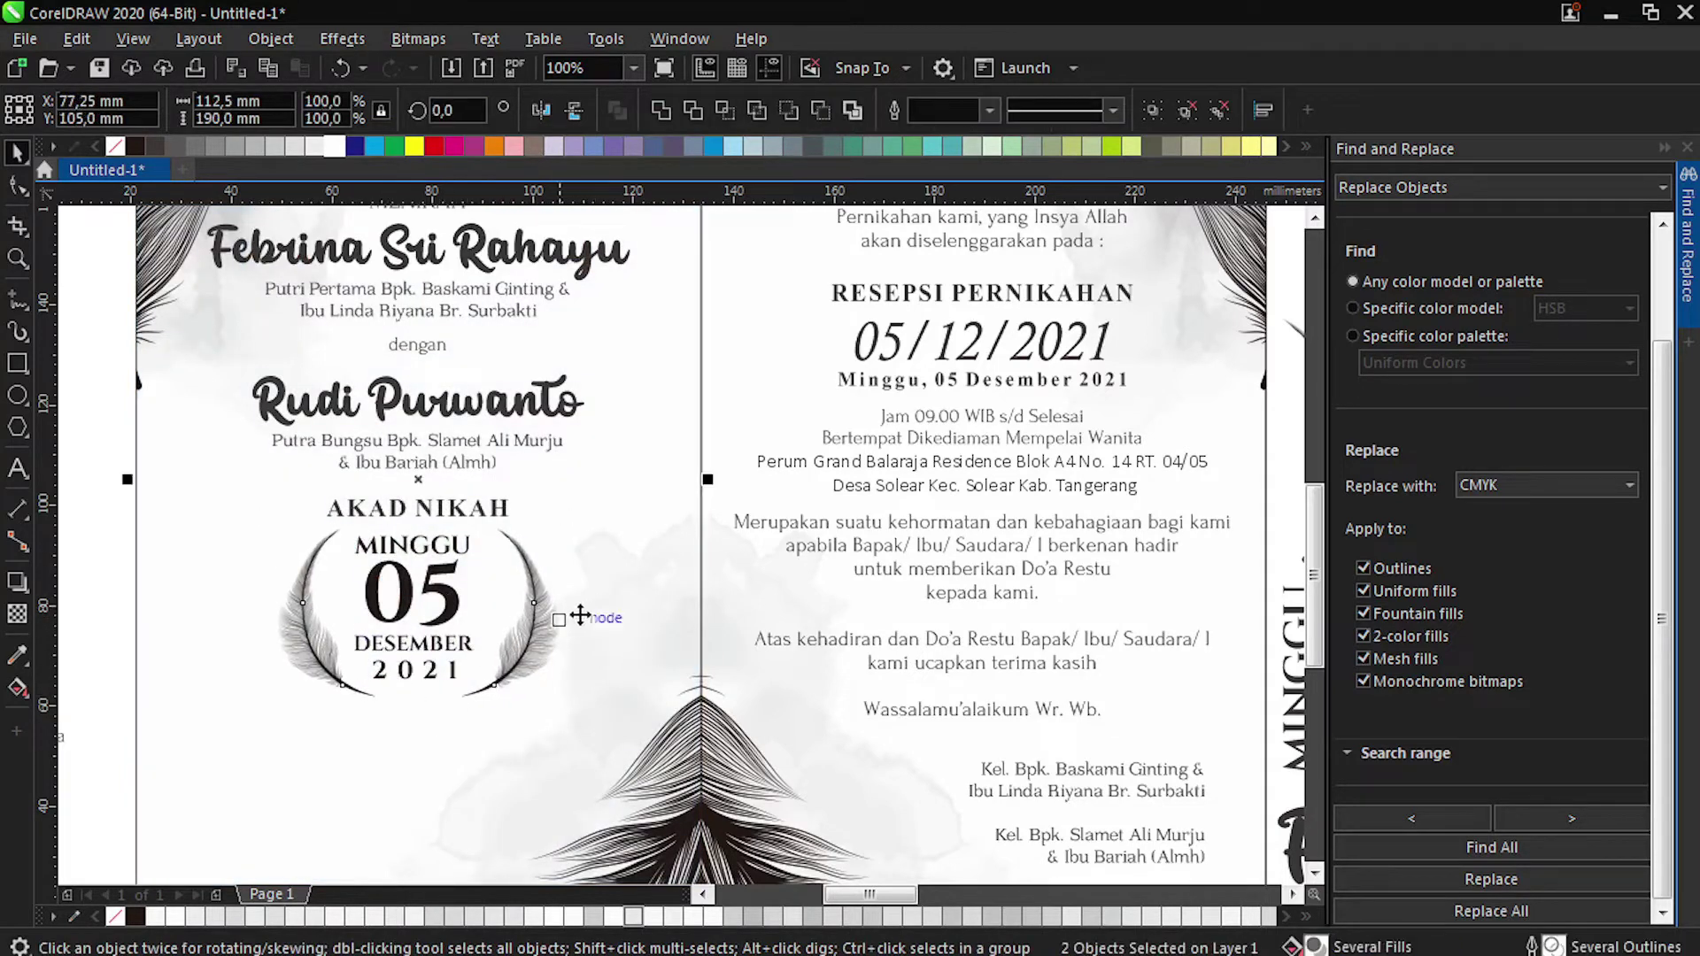
# Move the "Jam 09.00 WIB s/d Selesai" time and venue text below the feathered date and delete the leftover date lines beside the page.
pyautogui.scroll(-1, 519, 642)
pyautogui.click(306, 628)
pyautogui.scroll(-1, 463, 528)
pyautogui.scroll(2, 337, 609)
pyautogui.click(327, 555)
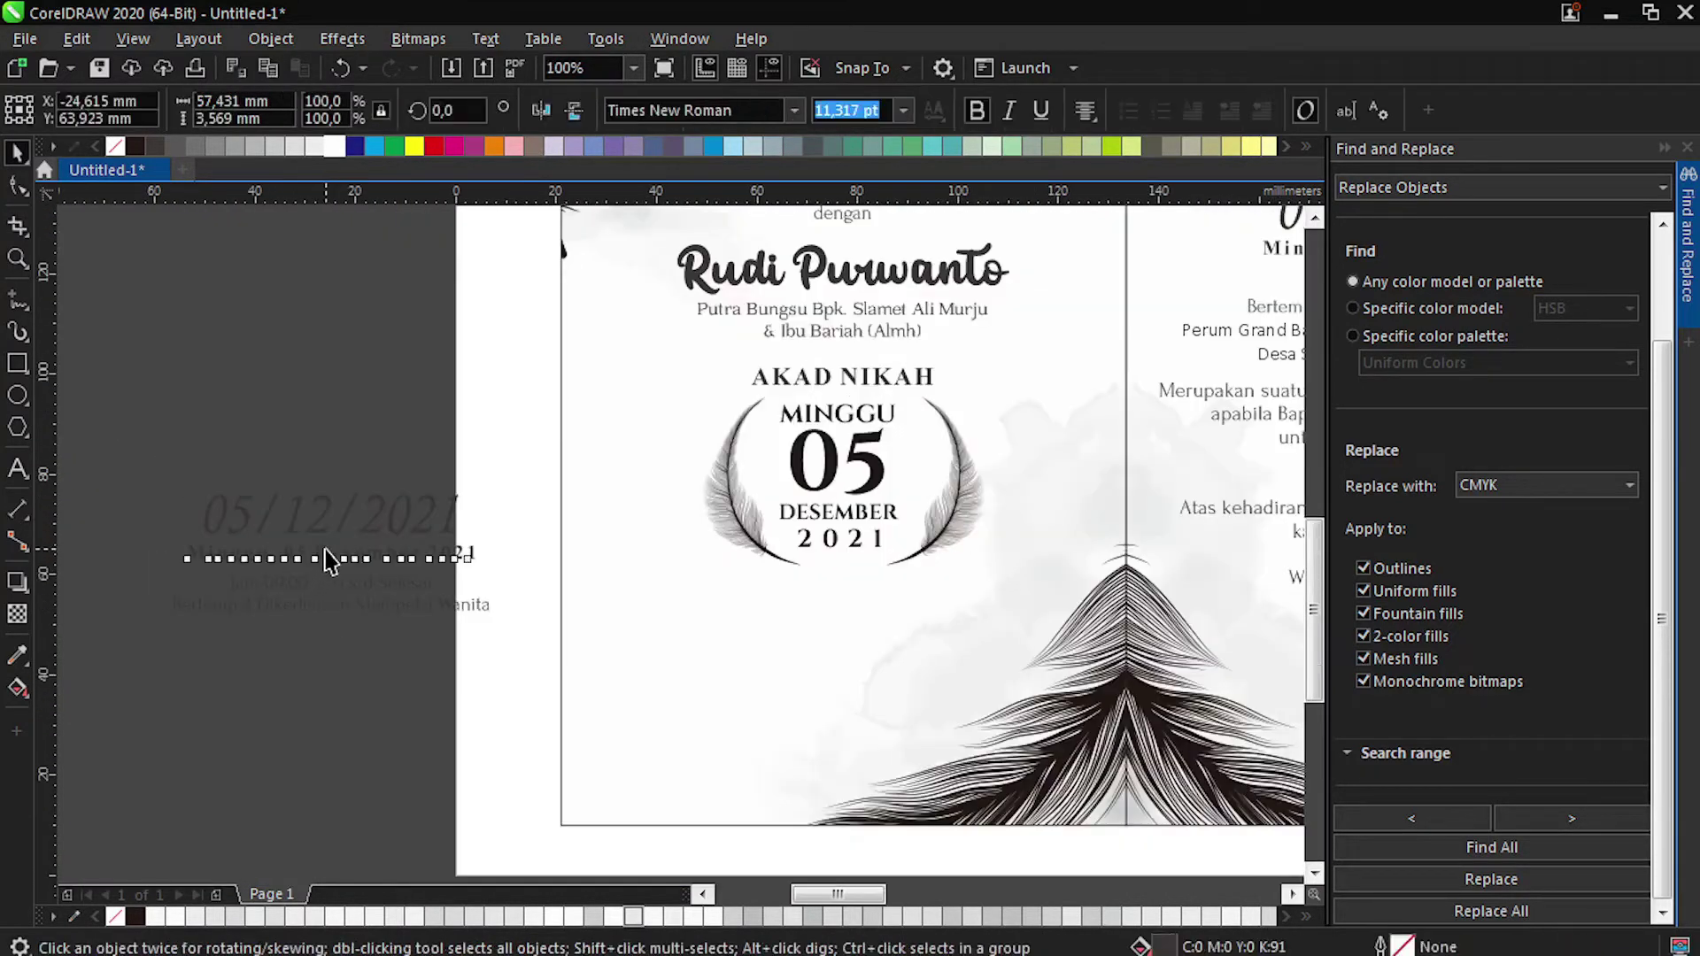
pyautogui.moveTo(345, 593); pyautogui.dragTo(855, 593)
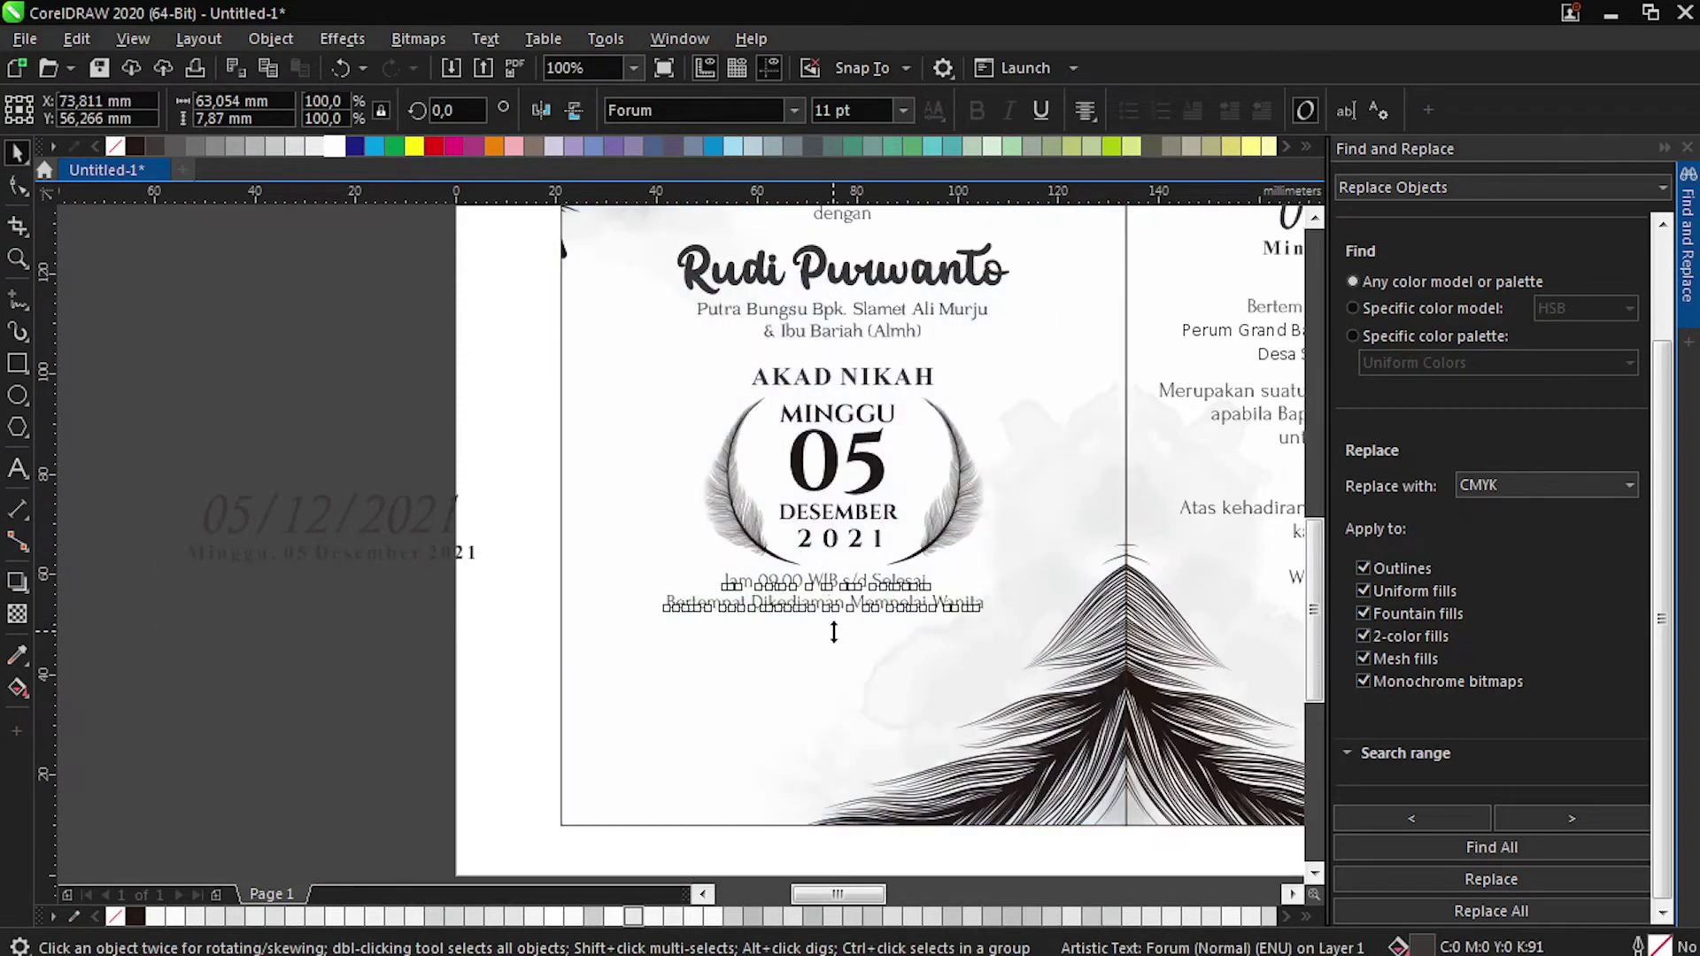
pyautogui.scroll(-2, 474, 641)
pyautogui.moveTo(218, 680); pyautogui.dragTo(496, 531)
pyautogui.press('Delete')
pyautogui.moveTo(649, 615); pyautogui.dragTo(649, 623)
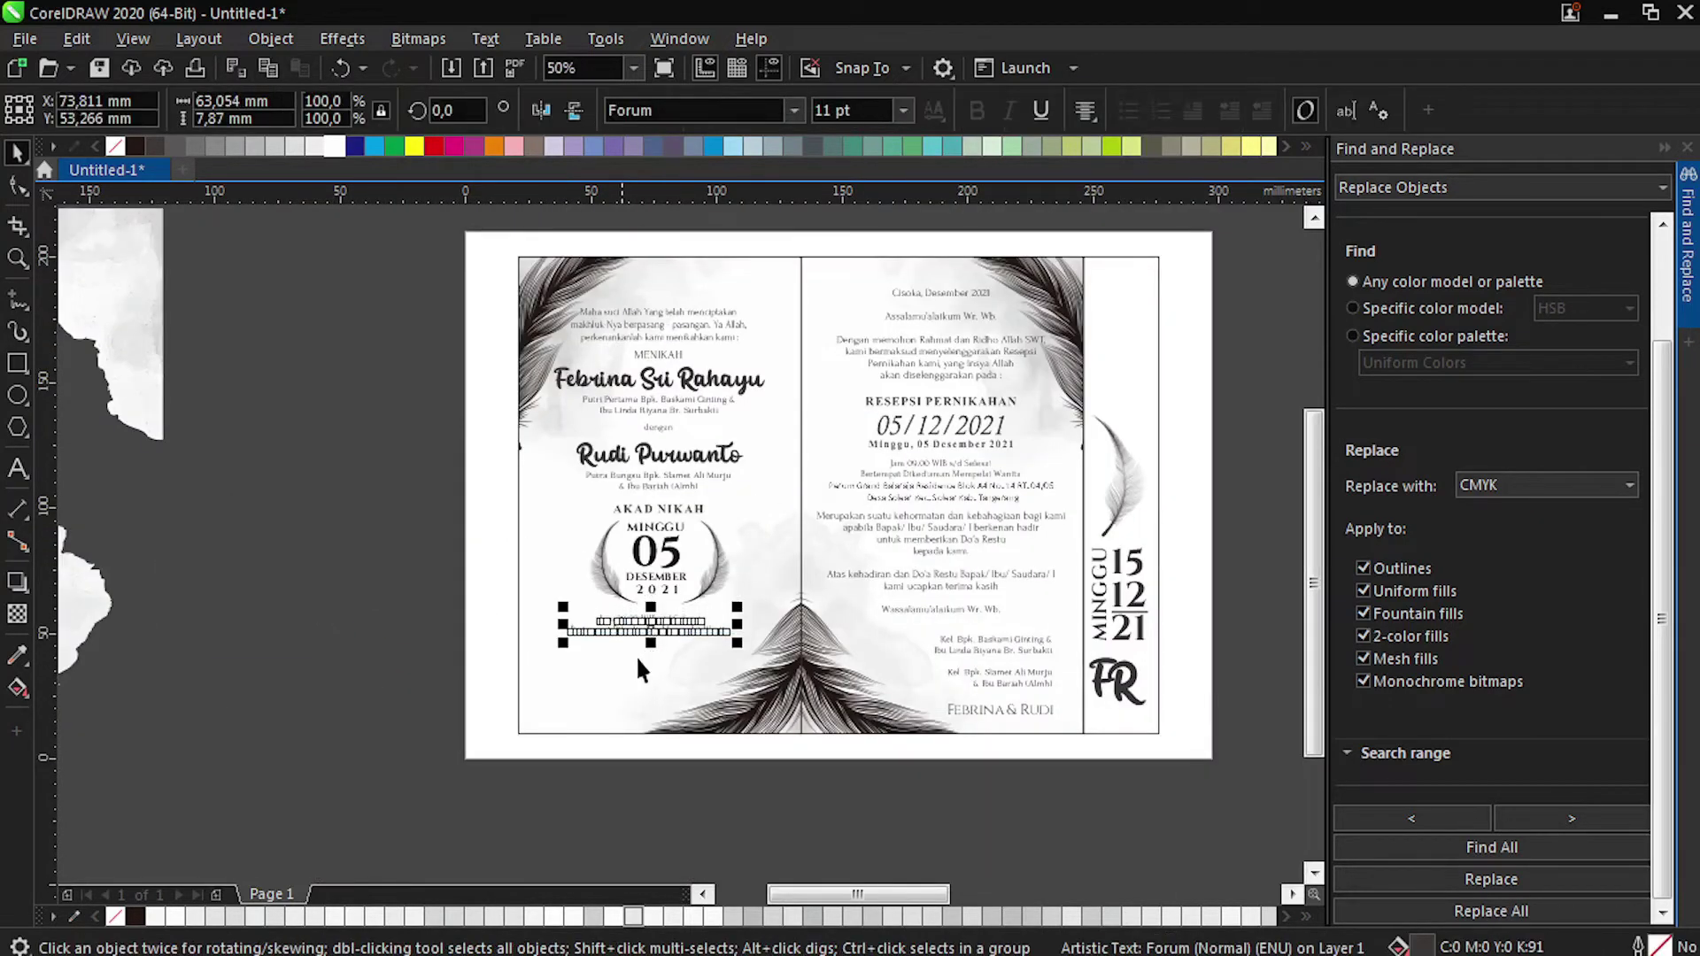
# Centre the time and venue text on the left panel and shift all of that panel's text slightly lower.
pyautogui.keyDown('shift'); pyautogui.click(580, 680); pyautogui.keyUp('shift')
pyautogui.press('c')
pyautogui.moveTo(490, 691); pyautogui.dragTo(783, 284)
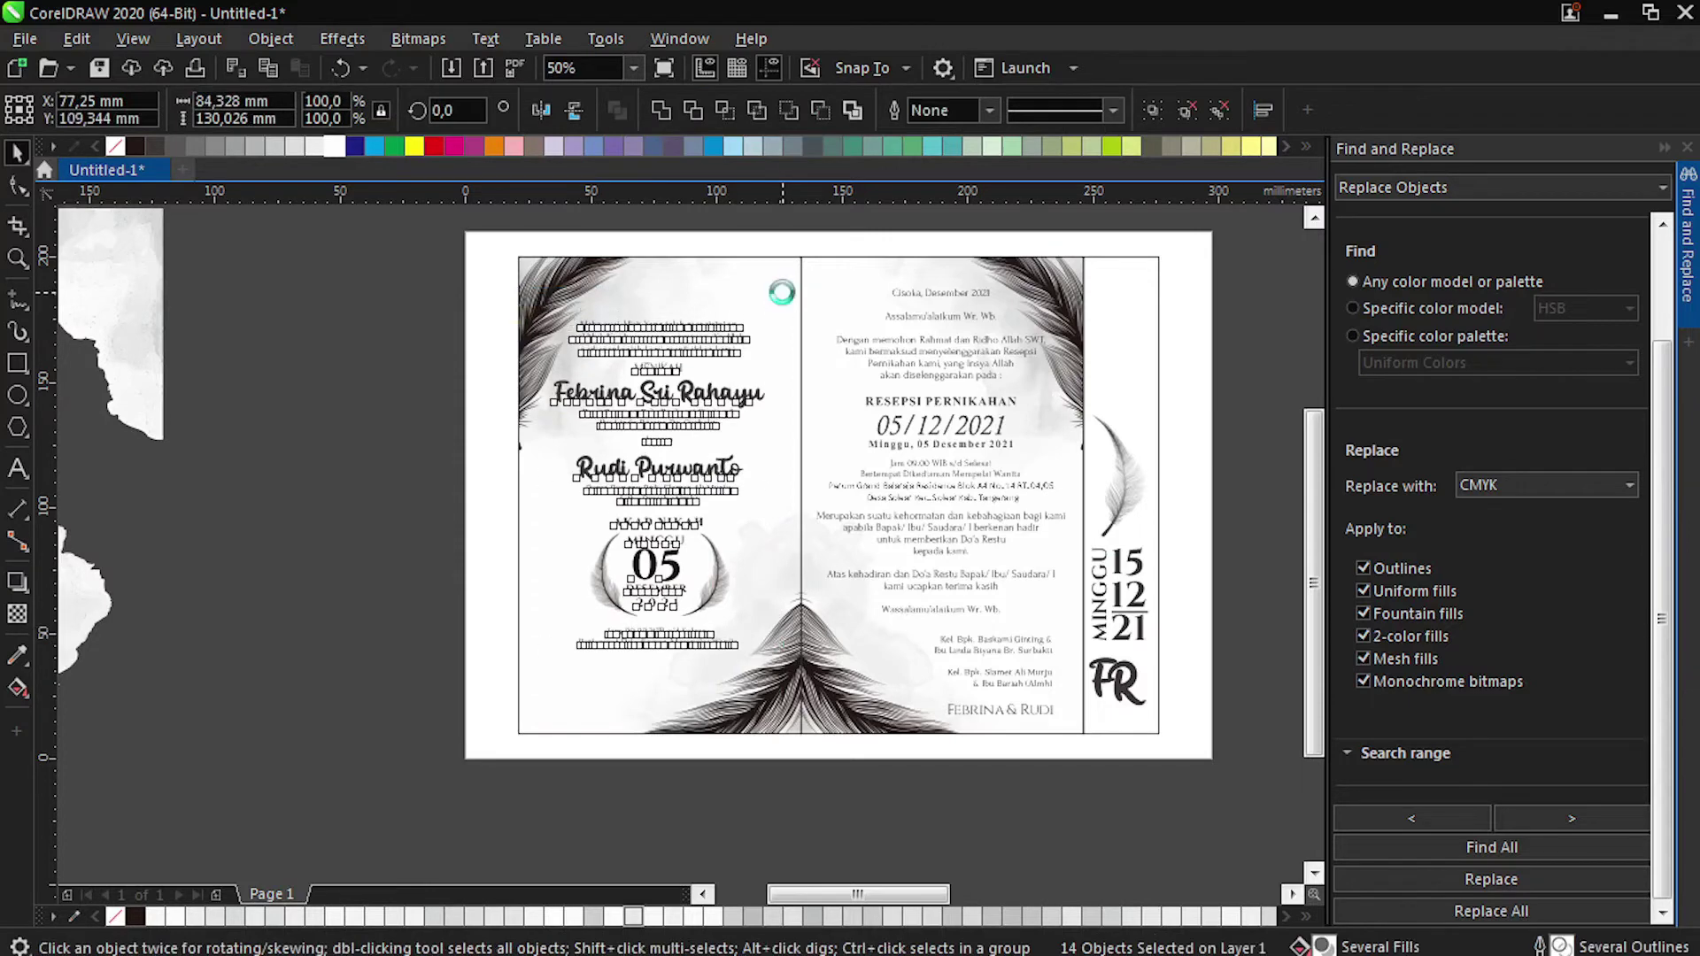
# Delete the leftover watercolour texture pieces lying beside the page.
pyautogui.click(445, 473)
pyautogui.scroll(-1, 444, 477)
pyautogui.moveTo(364, 286); pyautogui.dragTo(107, 650)
pyautogui.press('Delete')
pyautogui.scroll(-1, 305, 655)
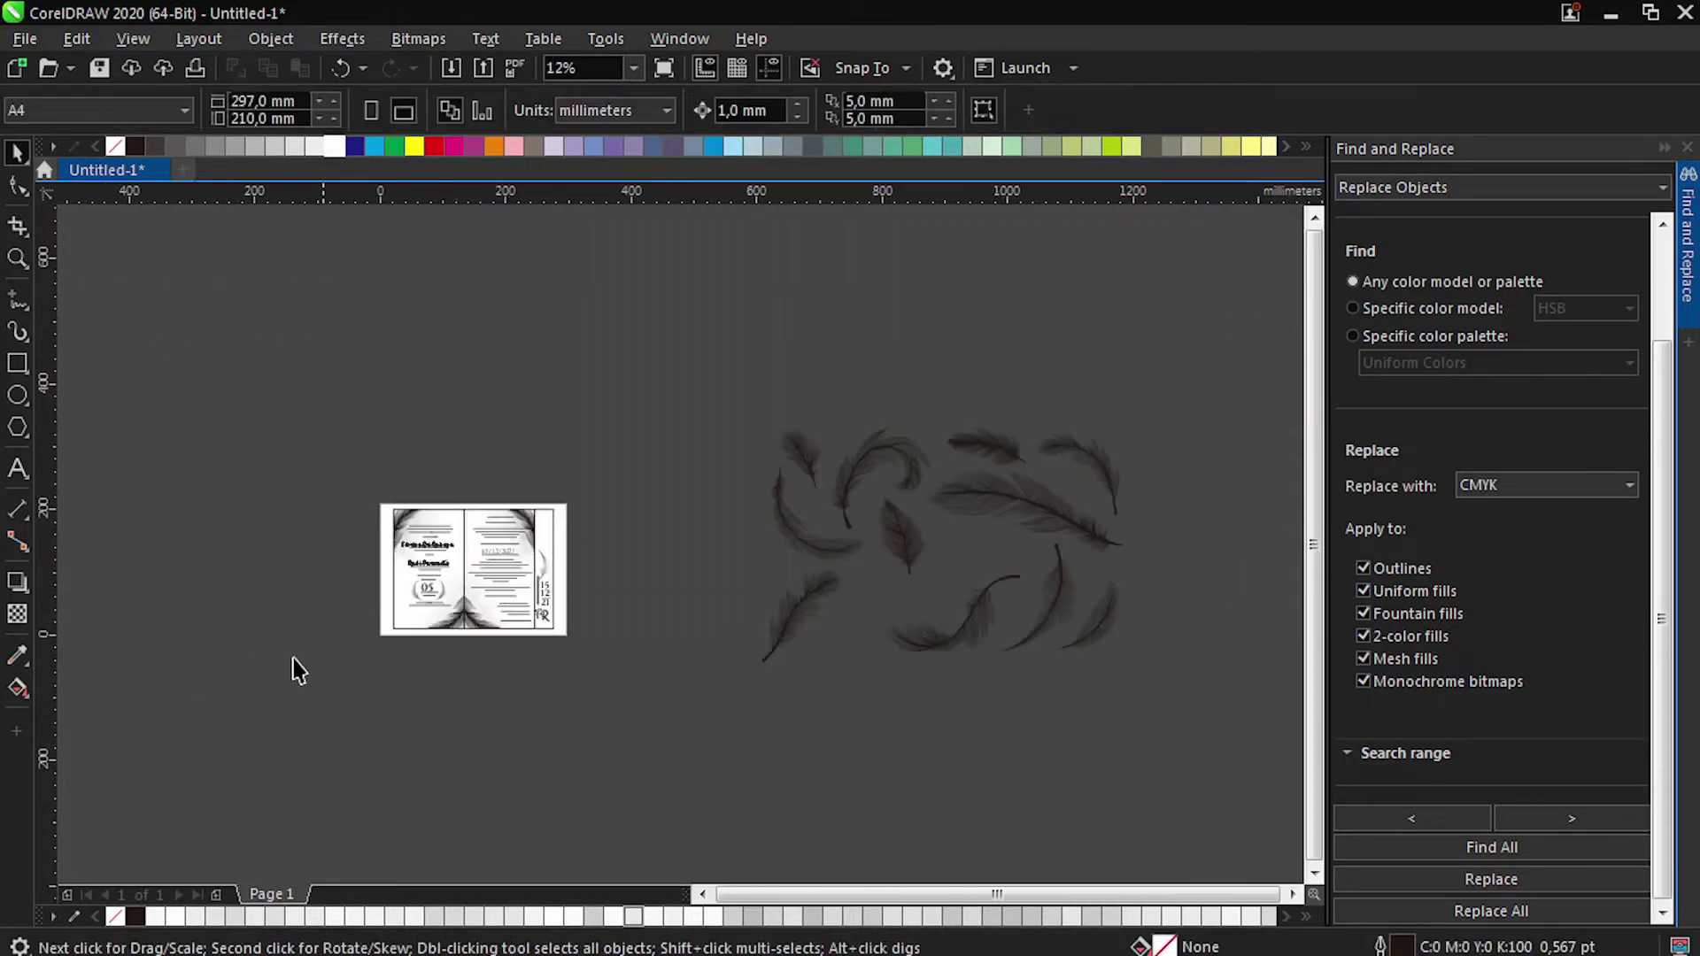
# Set the page size to A3 Extension, 330 x 483 mm, and move the whole invitation centred into the page's upper half.
pyautogui.click(89, 114)
pyautogui.click(78, 160)
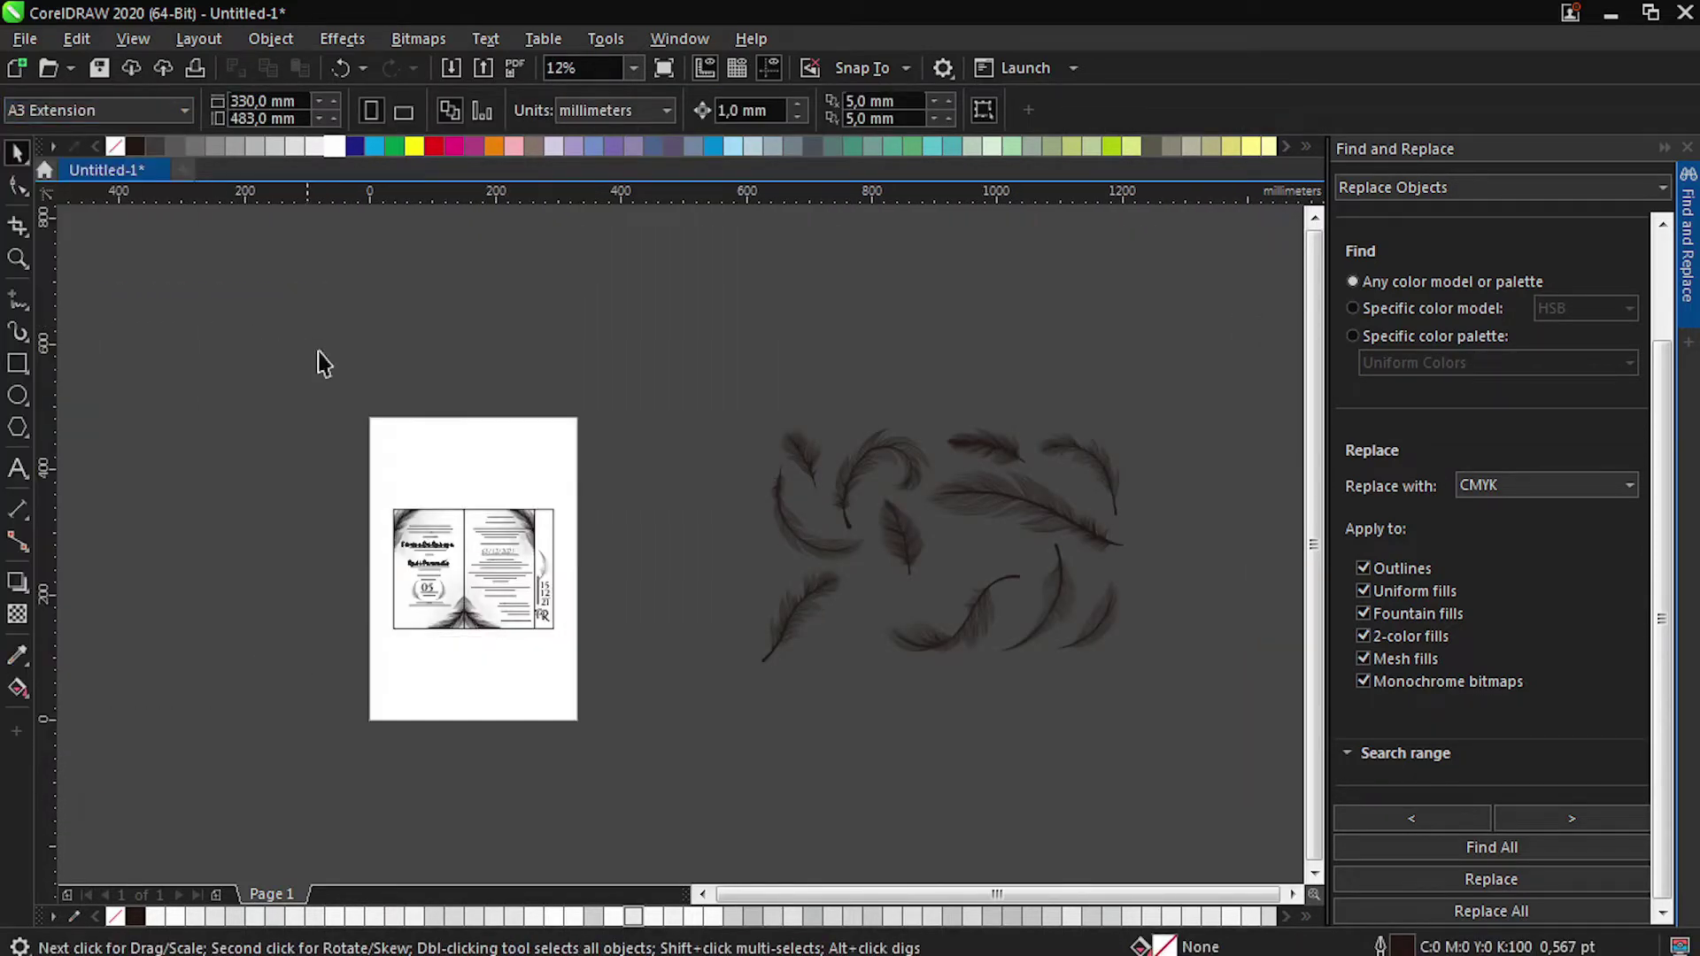
pyautogui.moveTo(317, 358); pyautogui.dragTo(607, 675)
pyautogui.scroll(1, 607, 676)
pyautogui.moveTo(510, 578); pyautogui.dragTo(516, 436)
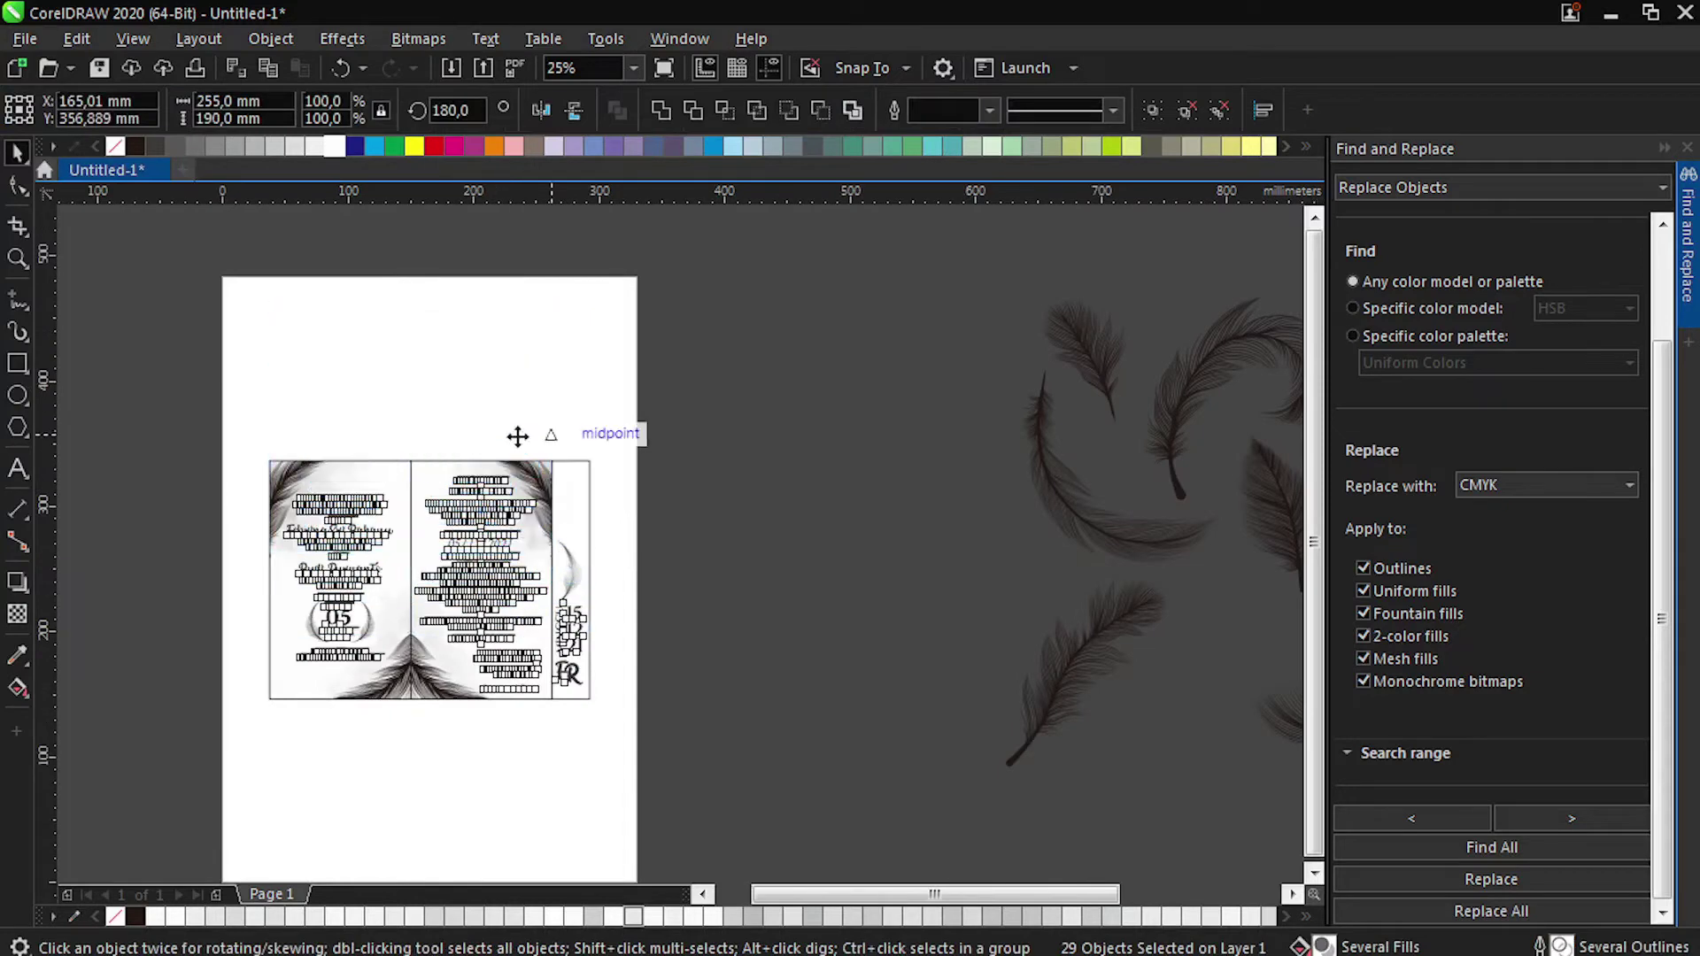
# Copy the right feather panel and the 30 mm flap rectangle to directly below the finished layout.
pyautogui.click(400, 329)
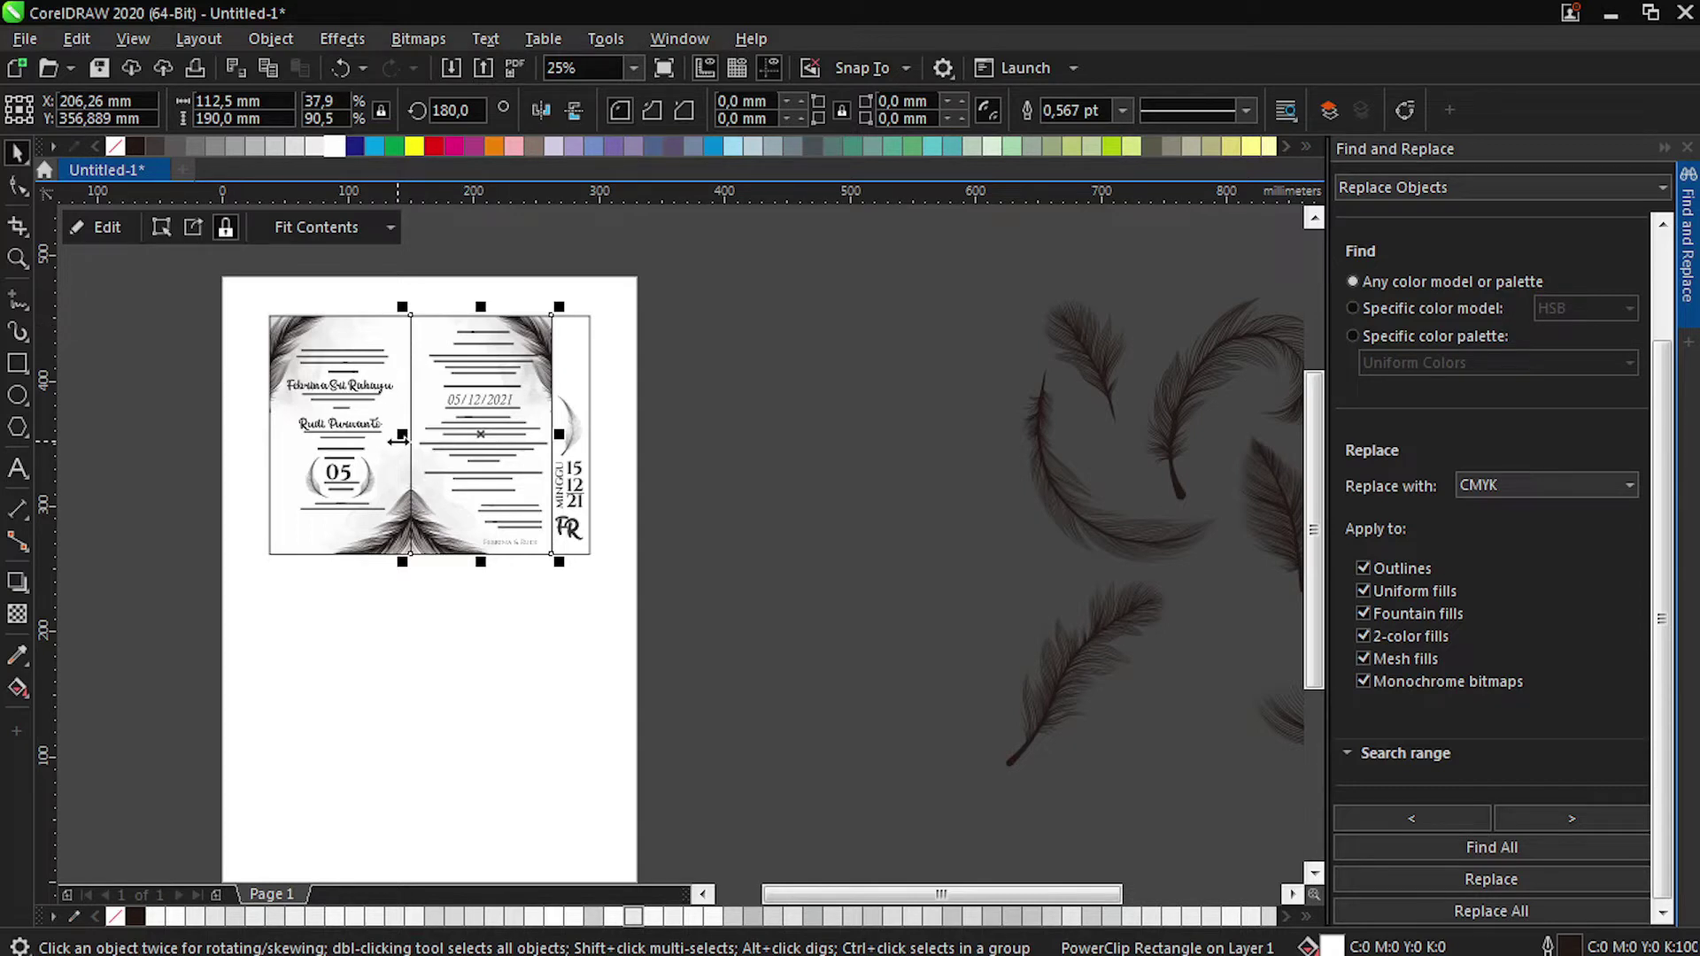
pyautogui.click(453, 589)
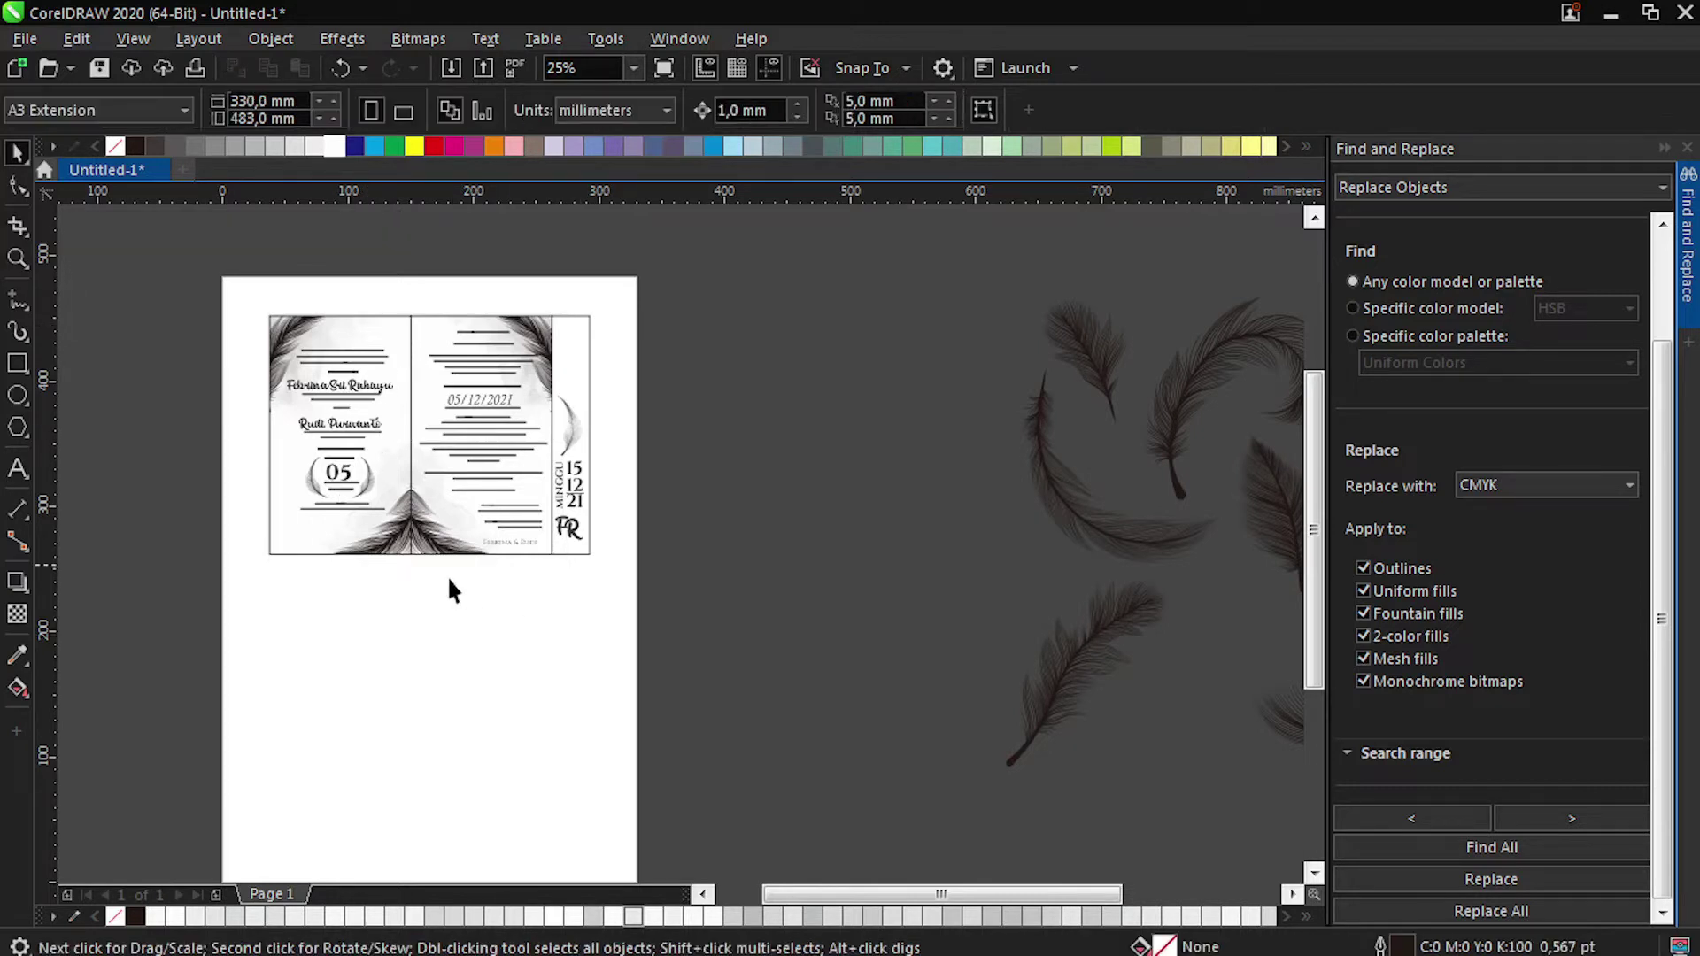
pyautogui.click(468, 365)
pyautogui.keyDown('shift'); pyautogui.click(571, 321); pyautogui.keyUp('shift')
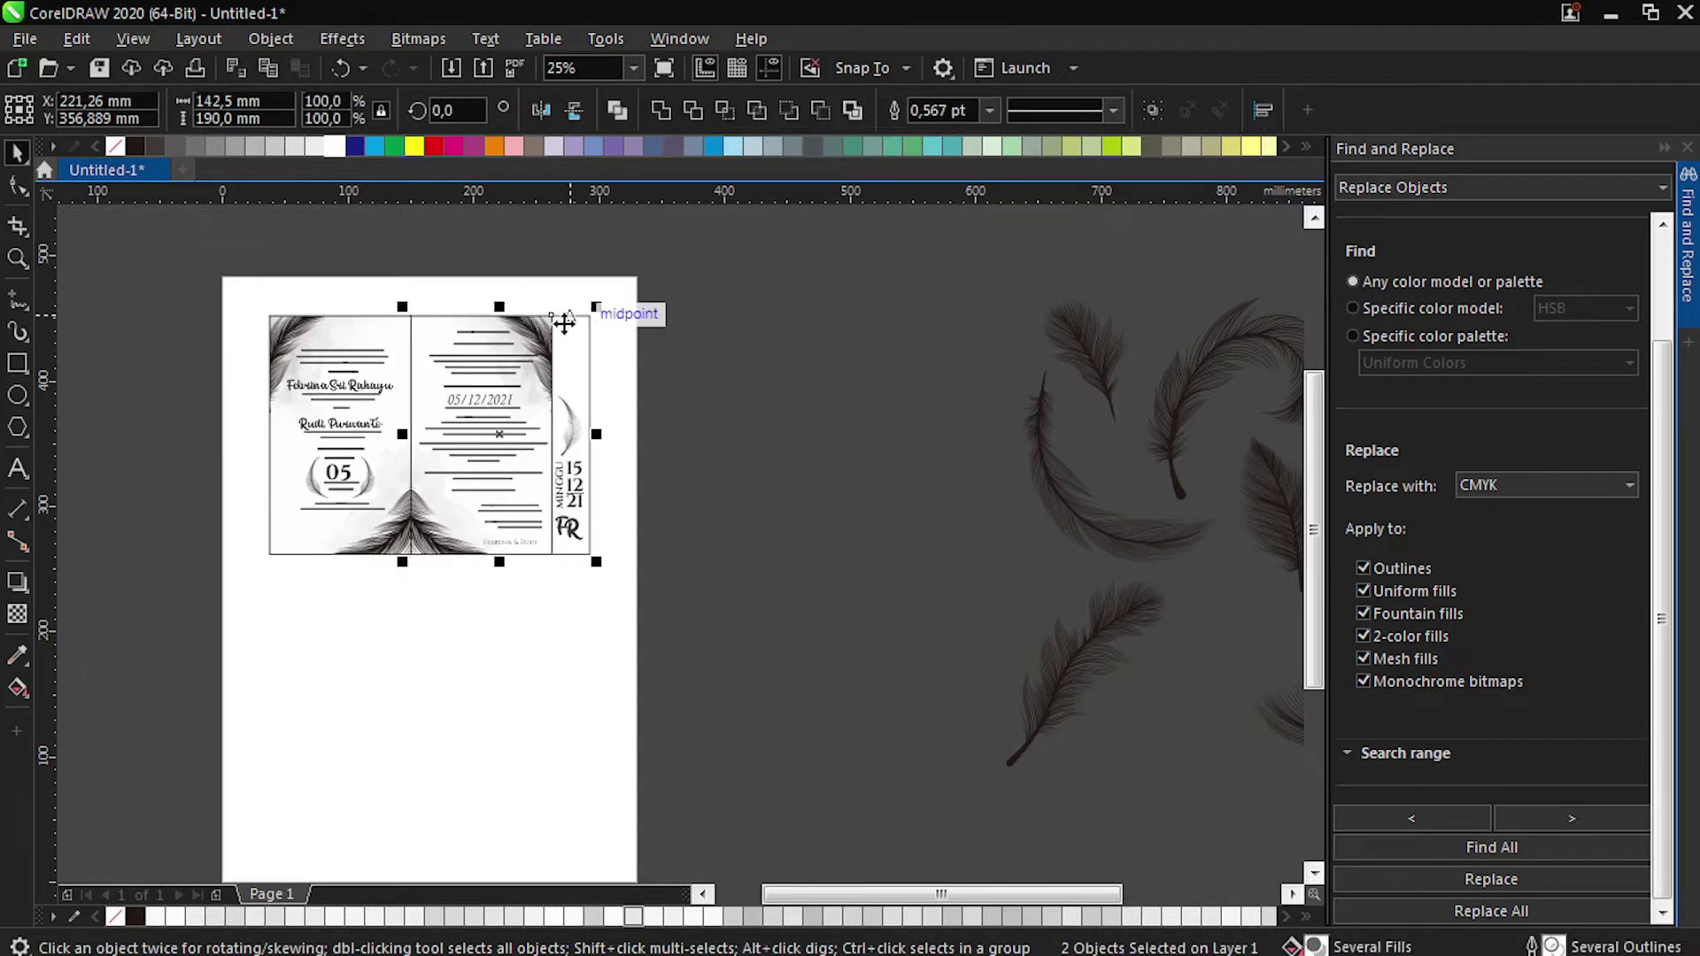
pyautogui.moveTo(570, 318); pyautogui.dragTo(586, 580)
# Complete the lower layout with a mirrored second feather panel and place the 30 mm flap along its left side.
pyautogui.click(455, 644)
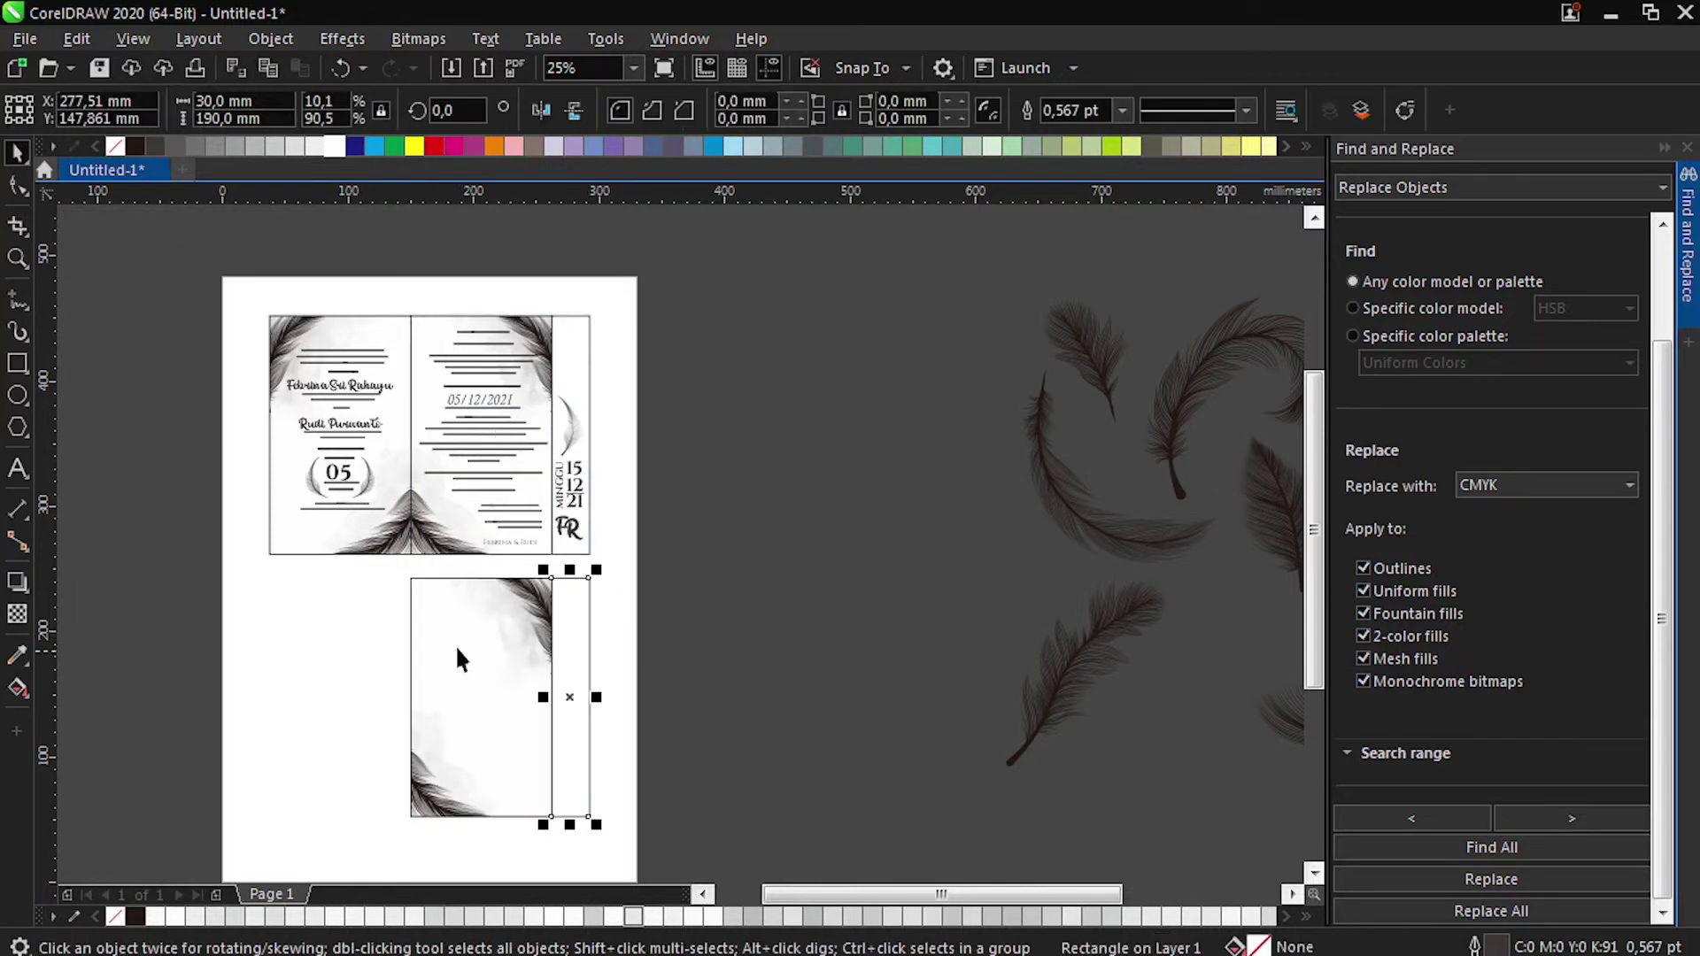
pyautogui.moveTo(558, 698); pyautogui.dragTo(268, 698)
pyautogui.moveTo(610, 563); pyautogui.dragTo(262, 842)
pyautogui.click(574, 110)
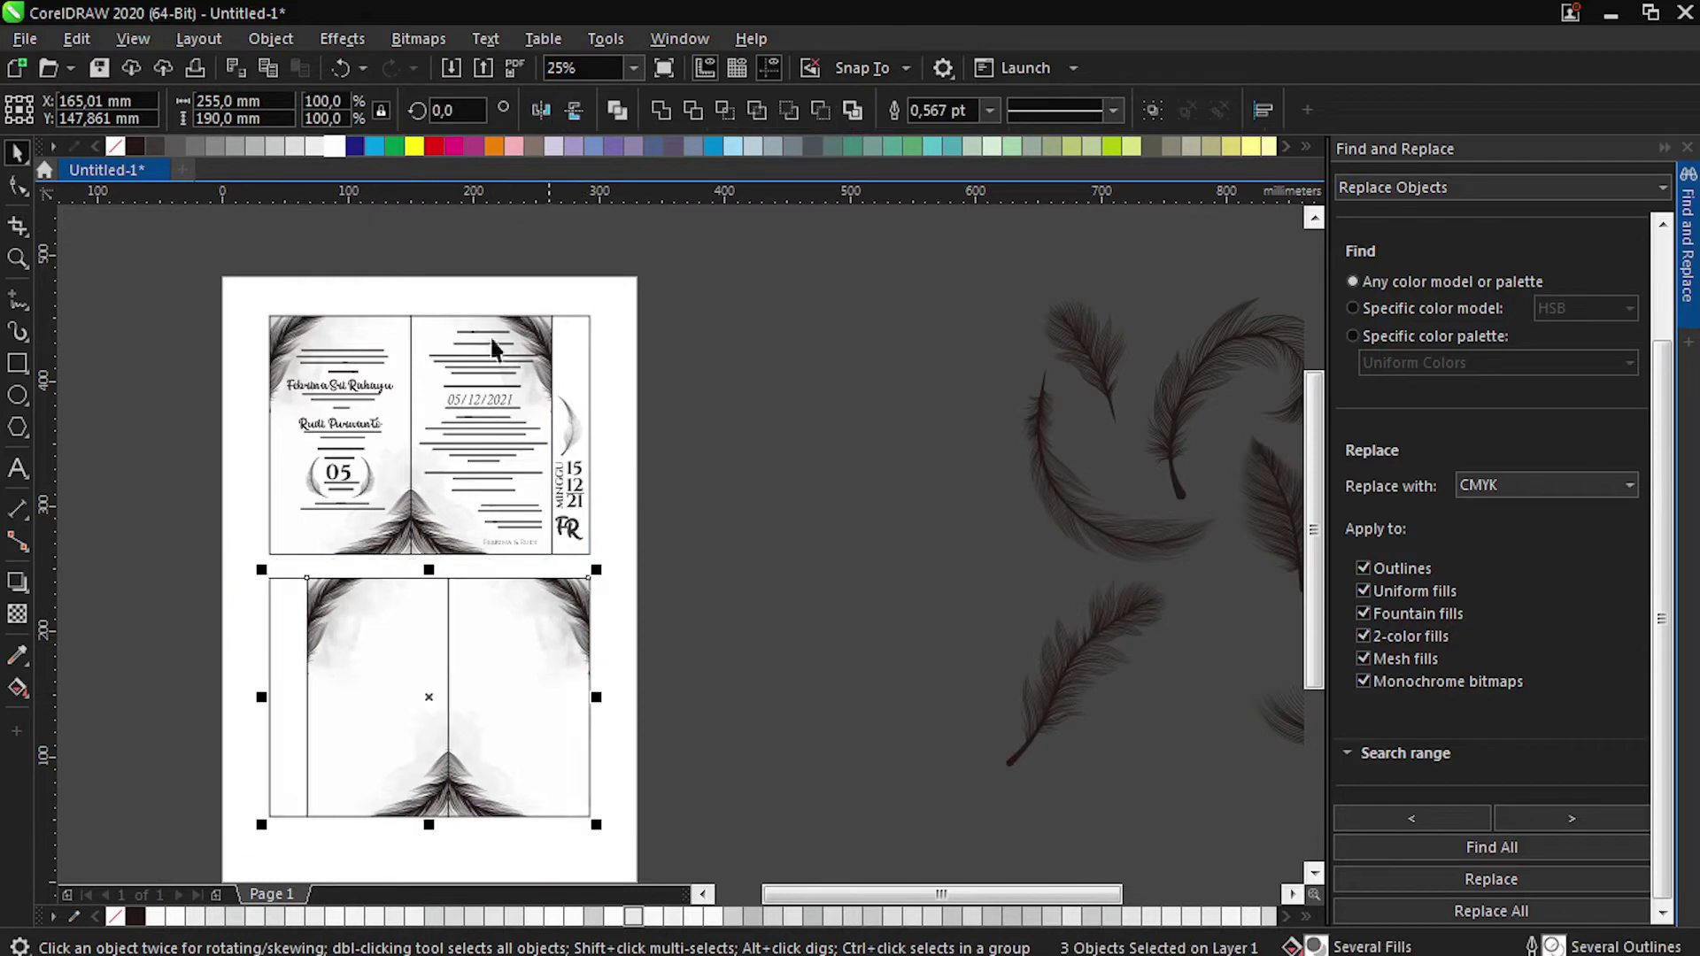
# Delete the lower layout's left feather panel and fill its flap rectangle with black, without an outline.
pyautogui.click(683, 464)
pyautogui.scroll(-1, 364, 515)
pyautogui.click(356, 593)
pyautogui.scroll(1, 346, 604)
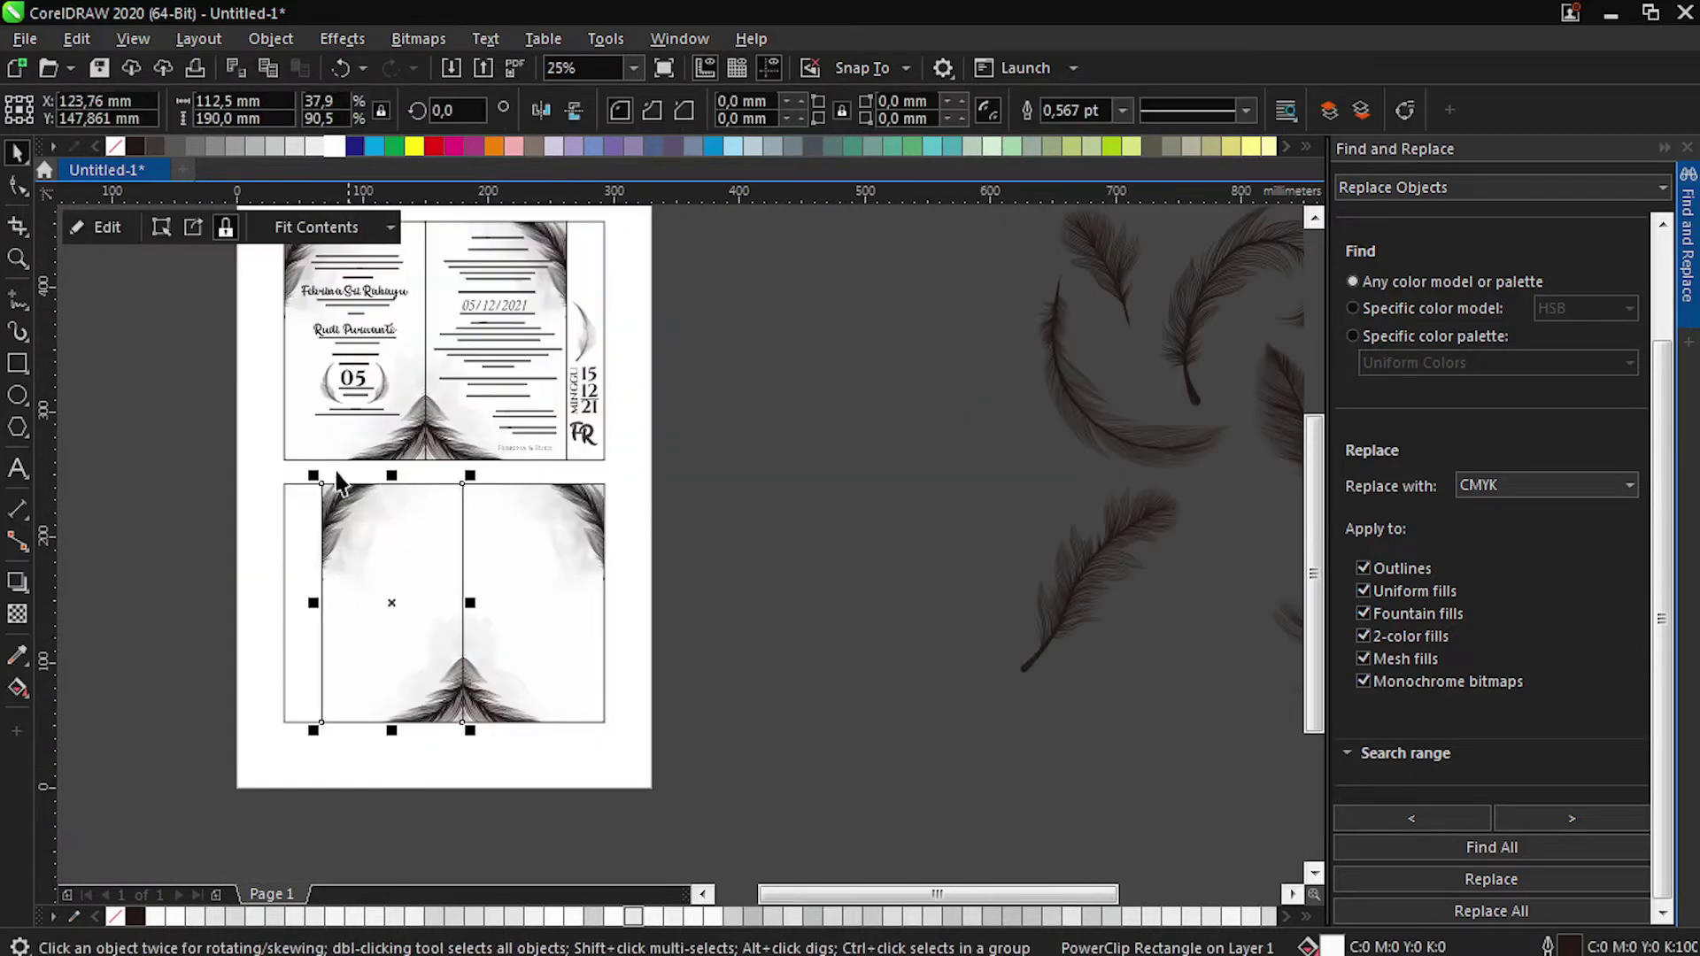
pyautogui.press('Delete')
pyautogui.click(322, 513)
pyautogui.click(135, 147)
pyautogui.rightClick(115, 147)
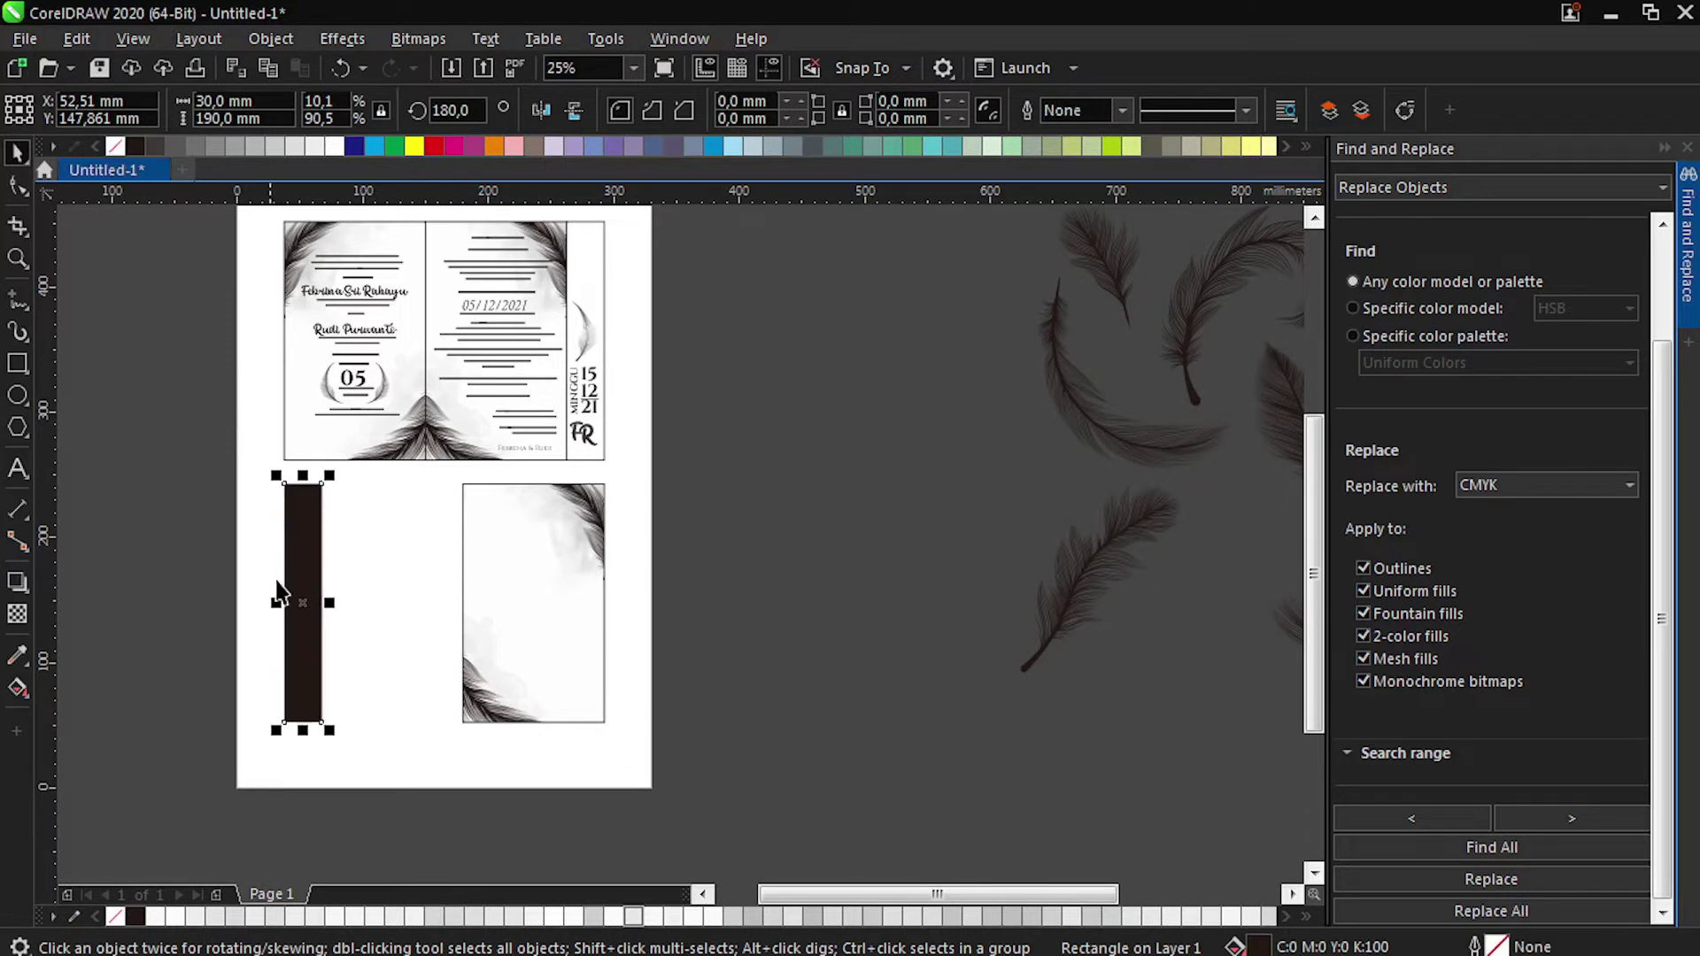
# Add a black 112.5 mm wide copy of the flap rectangle to fill the gap beside the feather panel.
pyautogui.moveTo(329, 603); pyautogui.dragTo(463, 531)
pyautogui.click(625, 558)
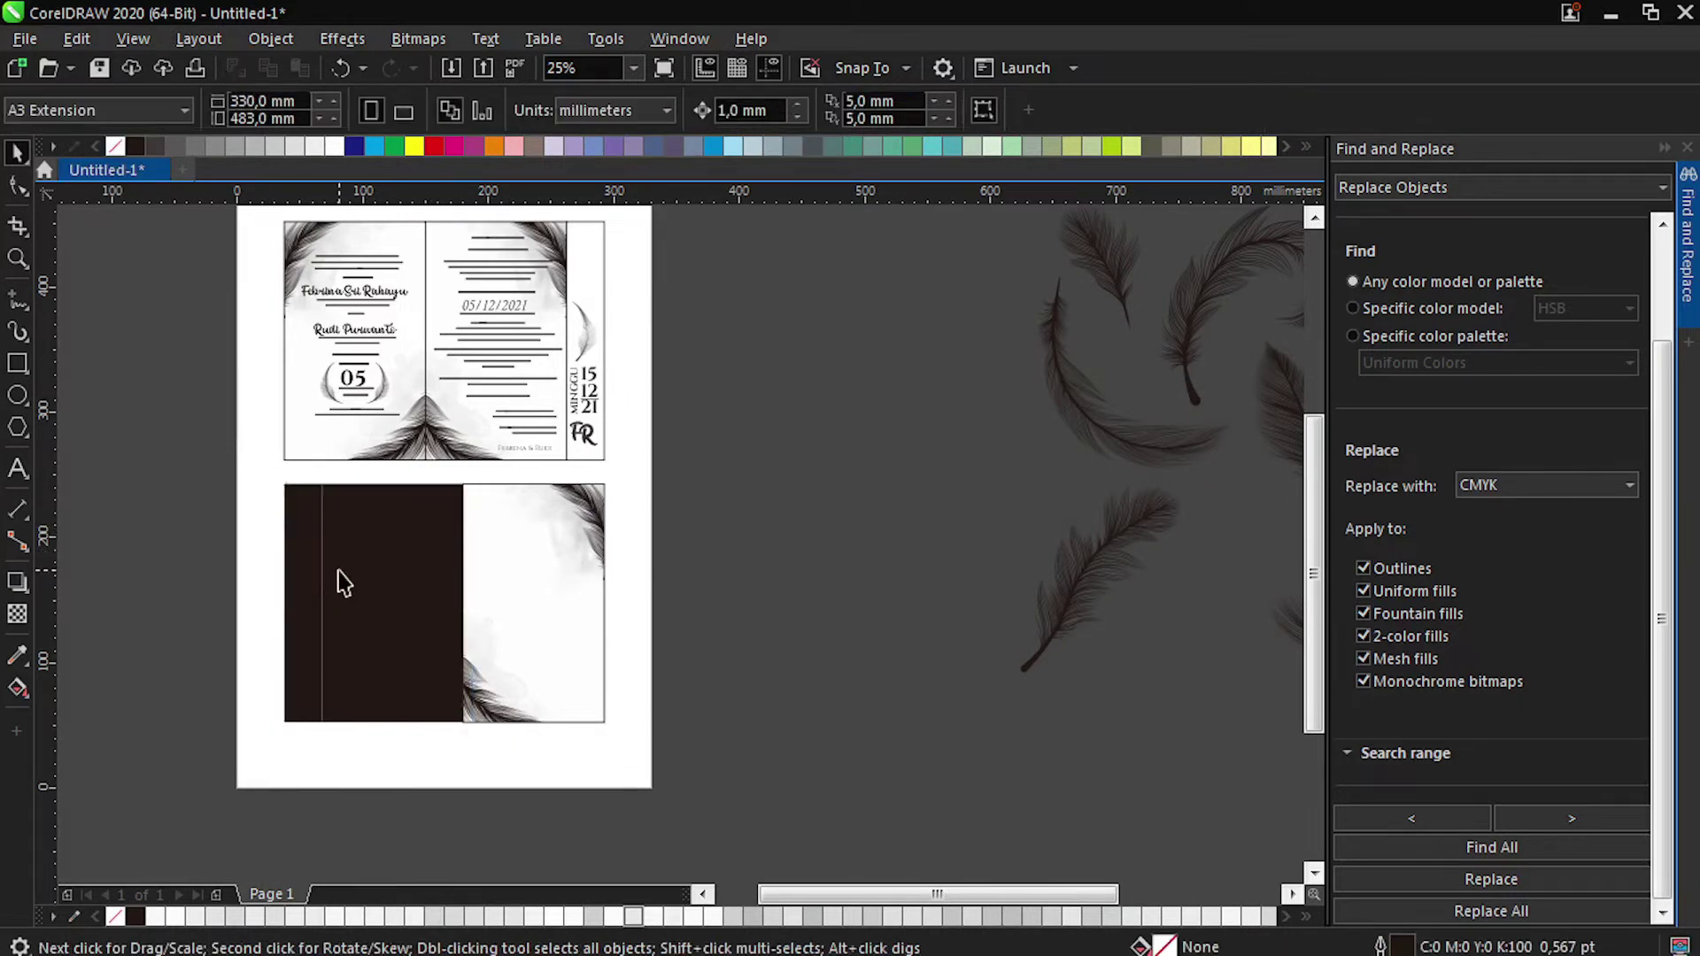
# Give the black panel and the black flap a white outline.
pyautogui.click(341, 580)
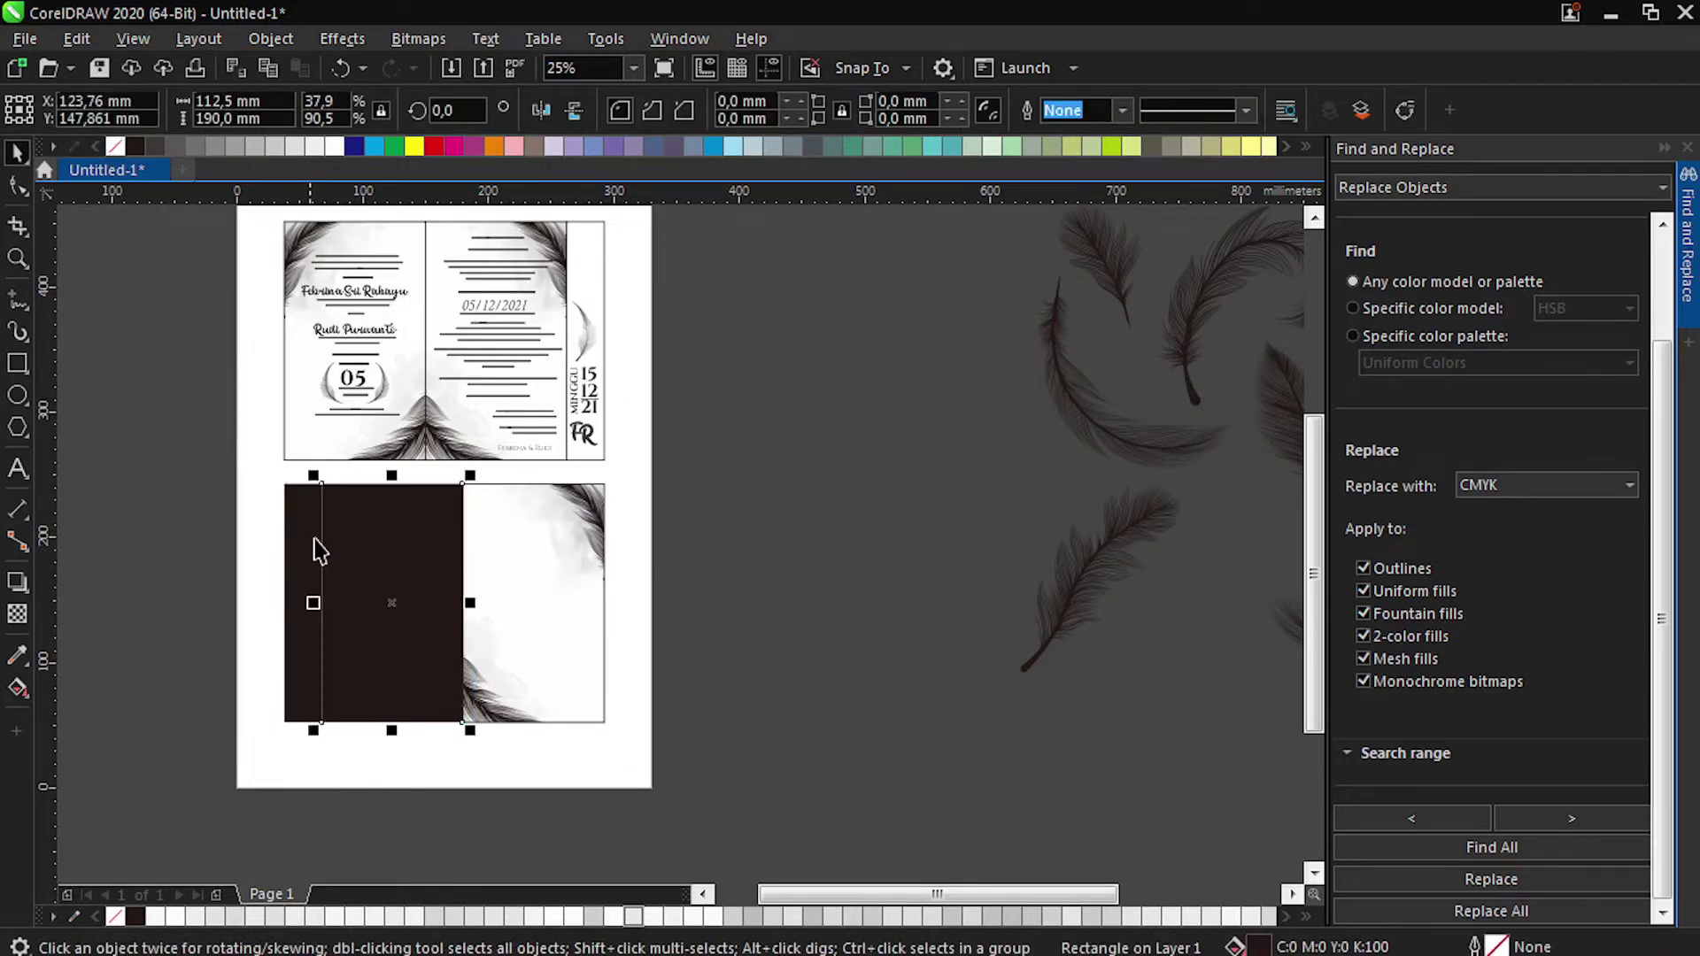
pyautogui.keyDown('shift'); pyautogui.click(310, 532); pyautogui.keyUp('shift')
pyautogui.rightClick(335, 147)
pyautogui.click(145, 402)
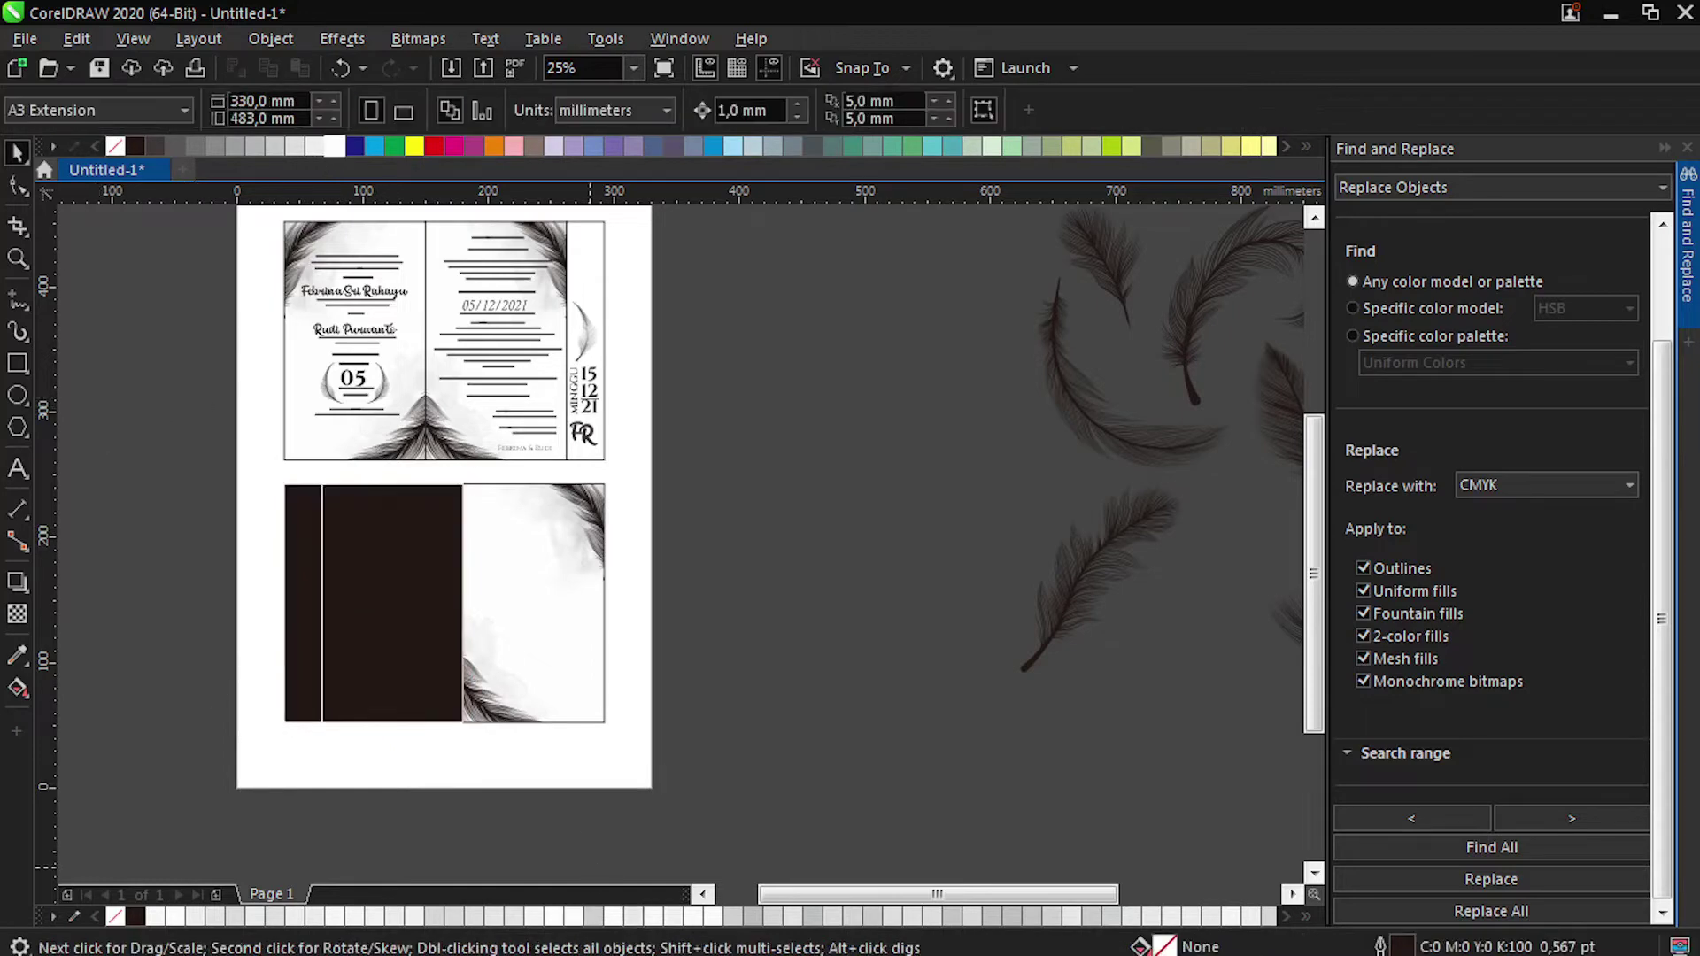
# Find the earlier invitation design in the setingan folder on drive E and open BW DESIGN x3.cdr.
pyautogui.click(163, 950)
pyautogui.click(640, 209)
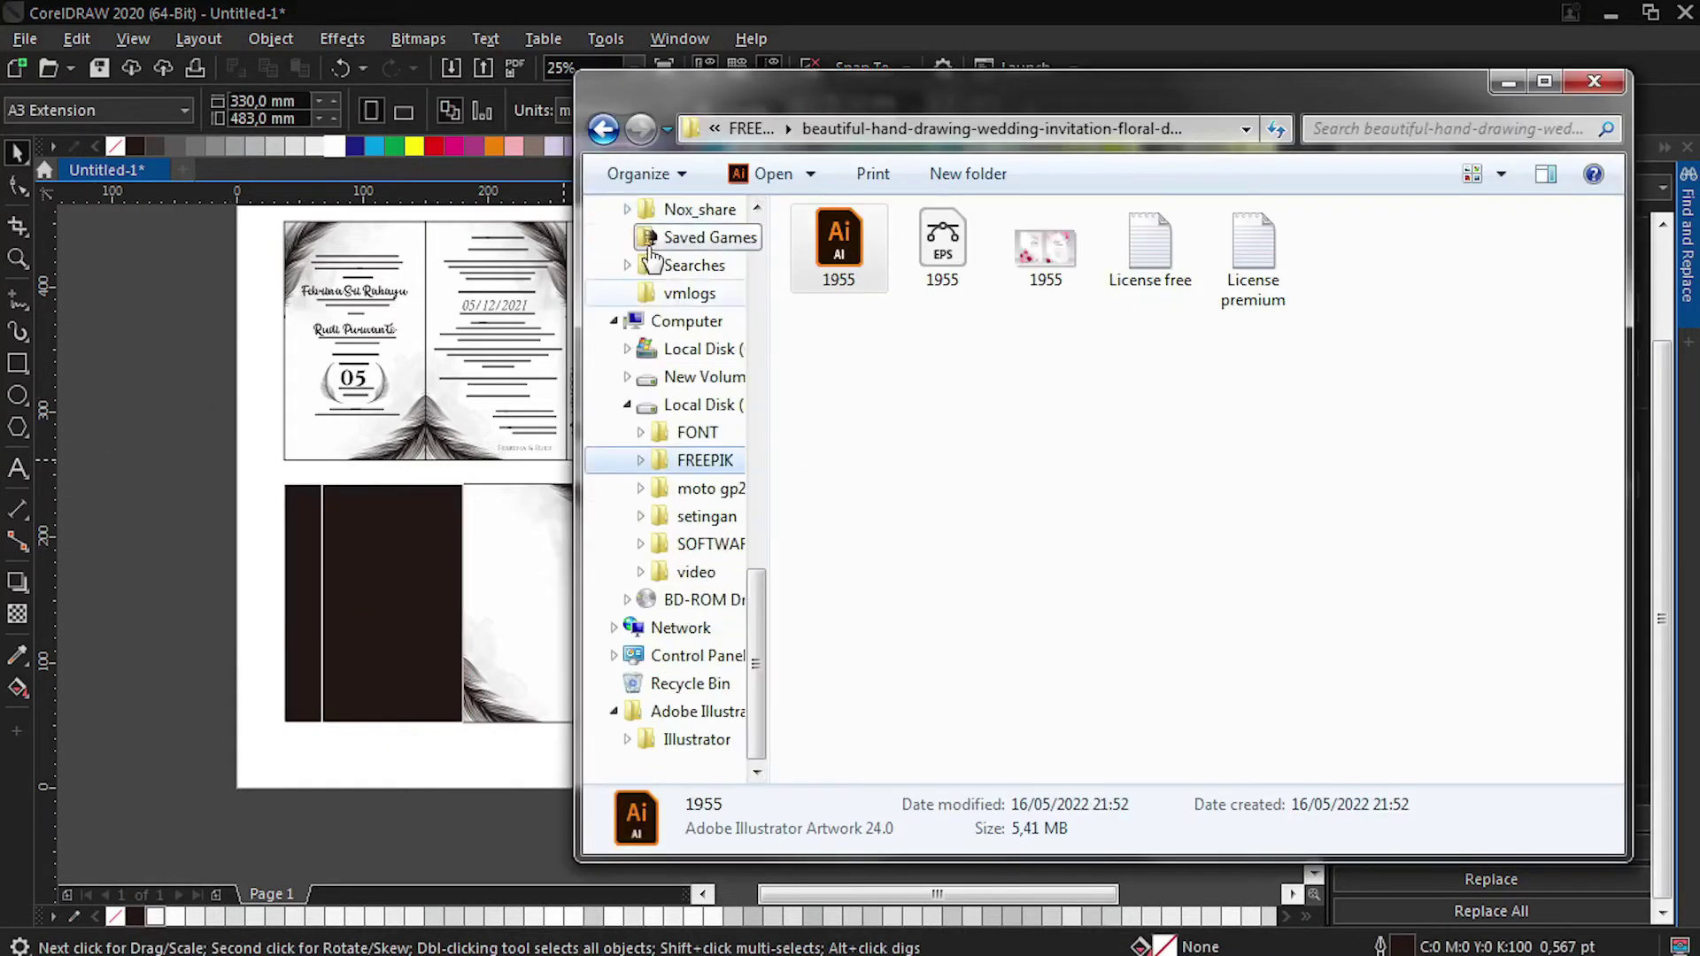
pyautogui.click(709, 517)
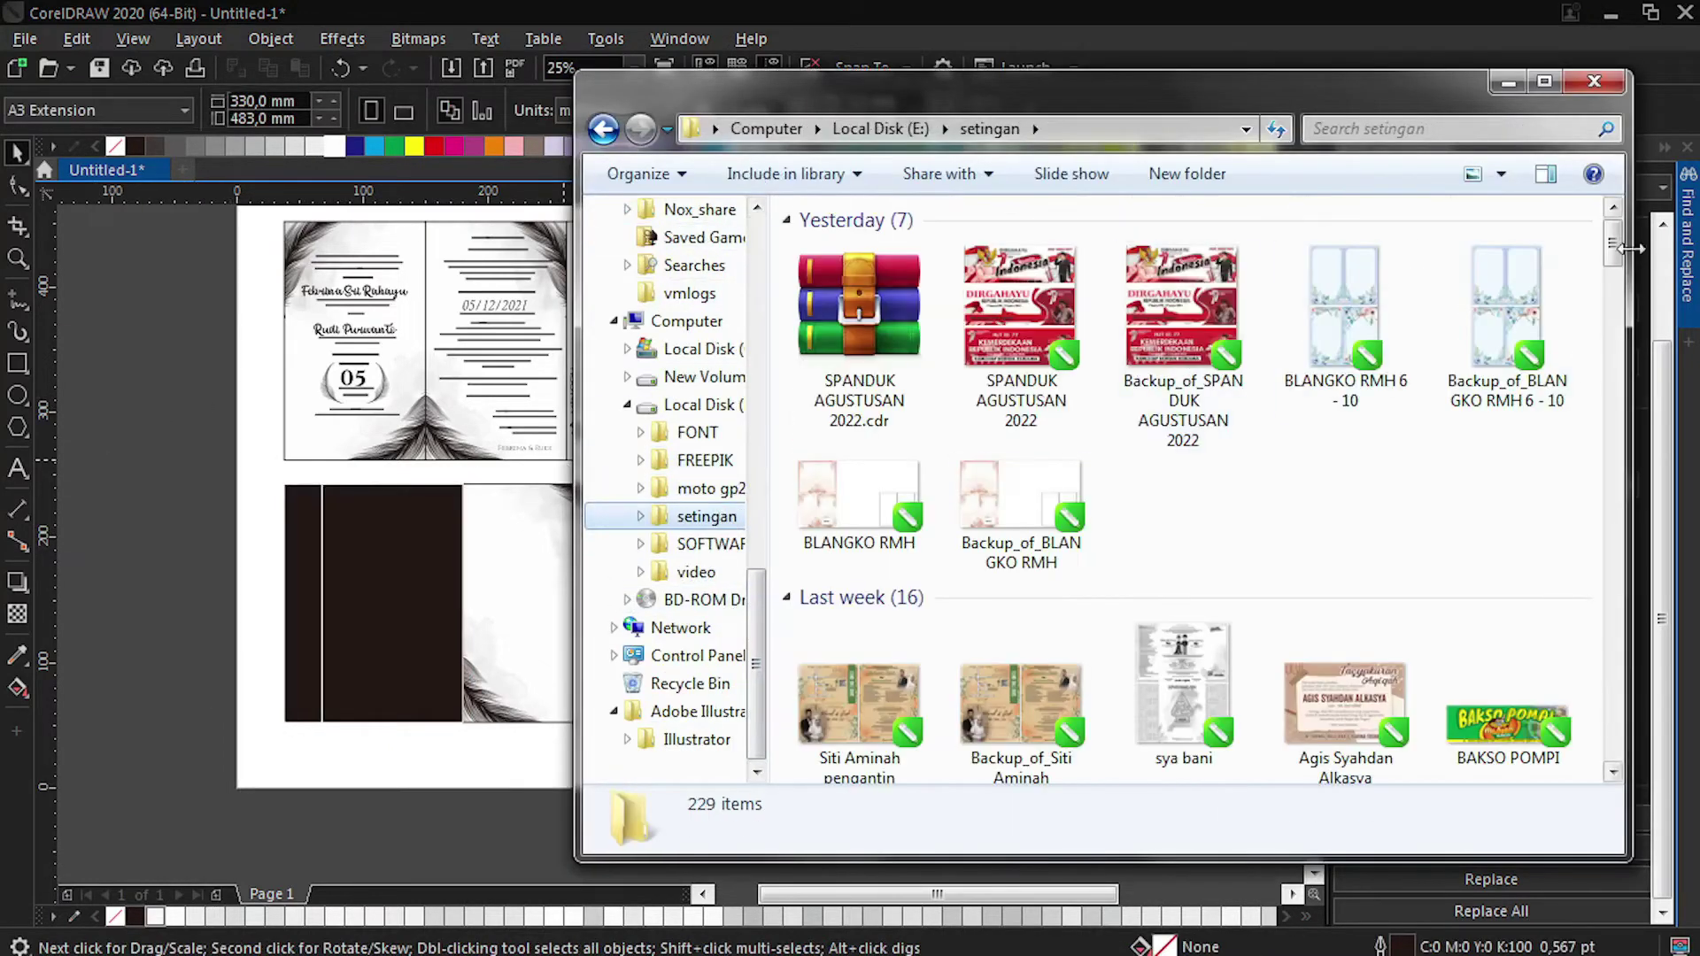
pyautogui.moveTo(1612, 222); pyautogui.dragTo(1595, 558)
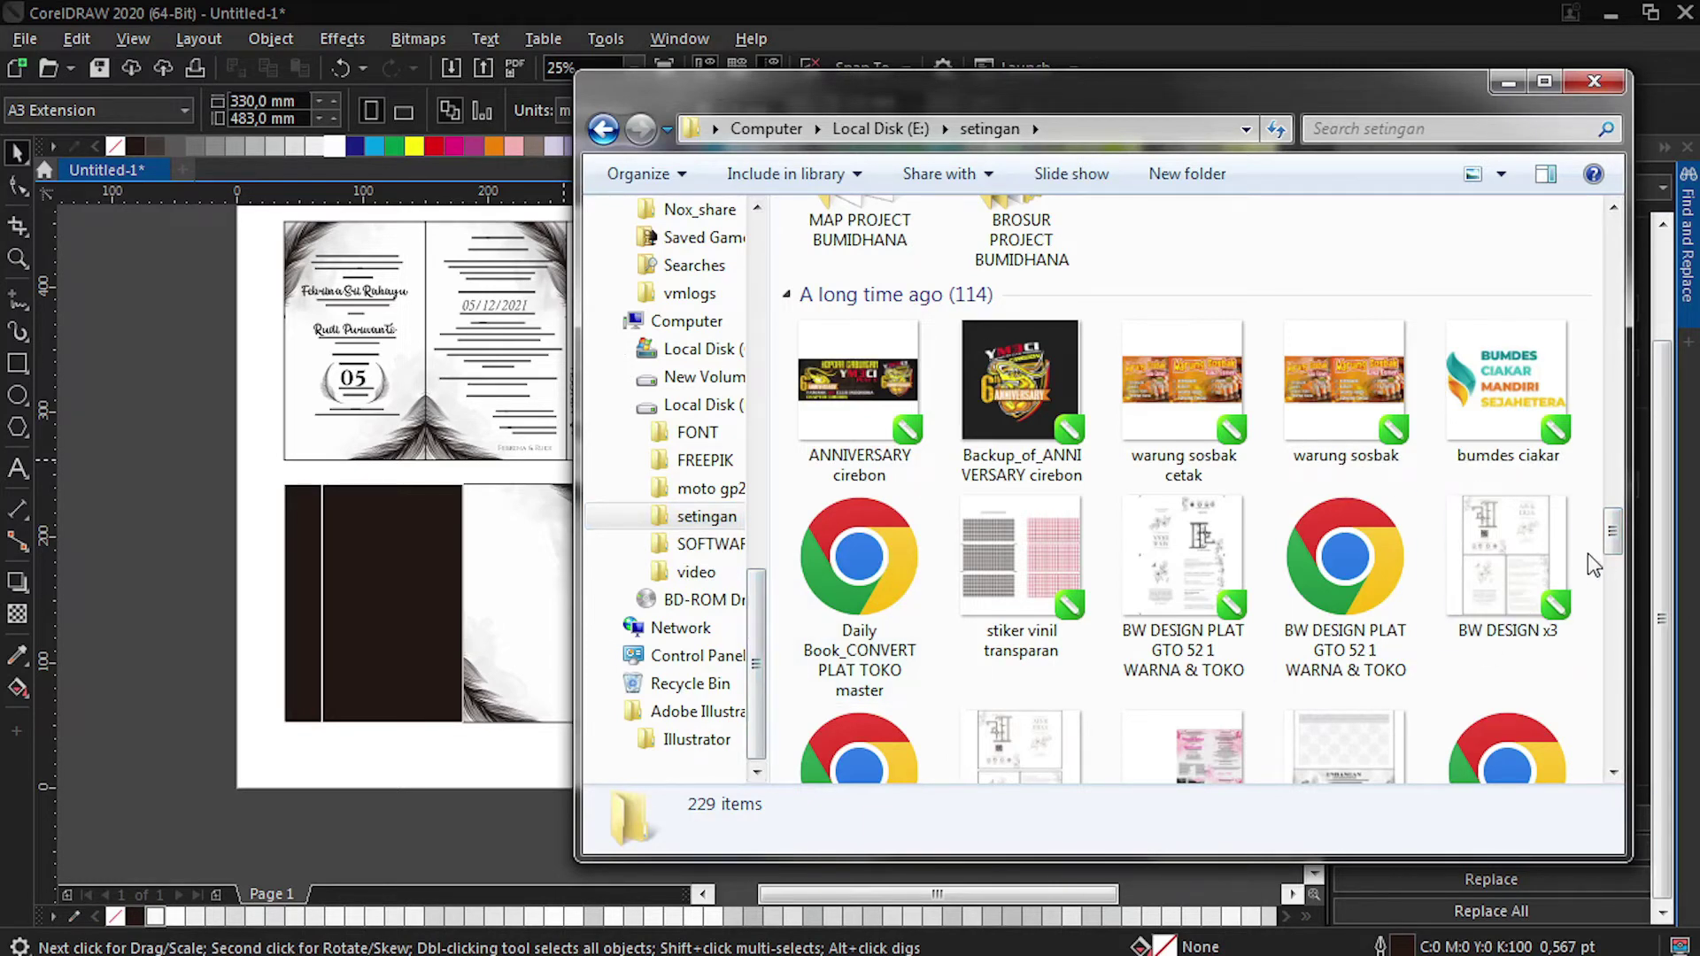
pyautogui.moveTo(1613, 542); pyautogui.dragTo(1586, 740)
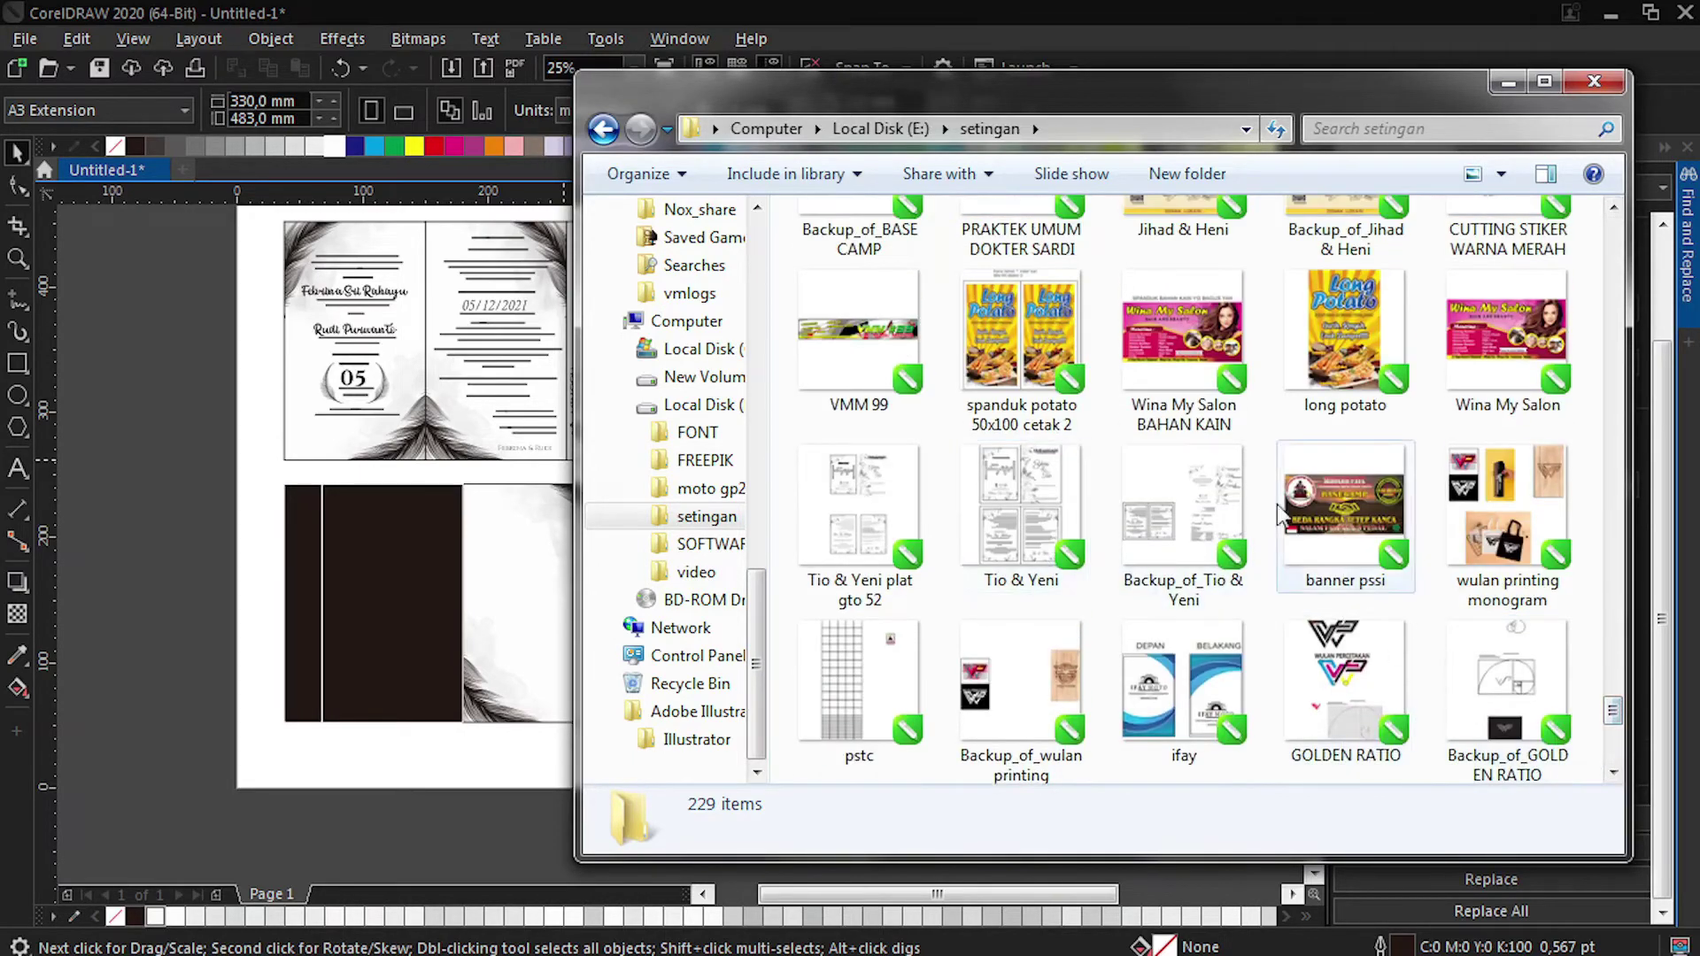
pyautogui.scroll(5, 1415, 486)
pyautogui.scroll(15, 1617, 449)
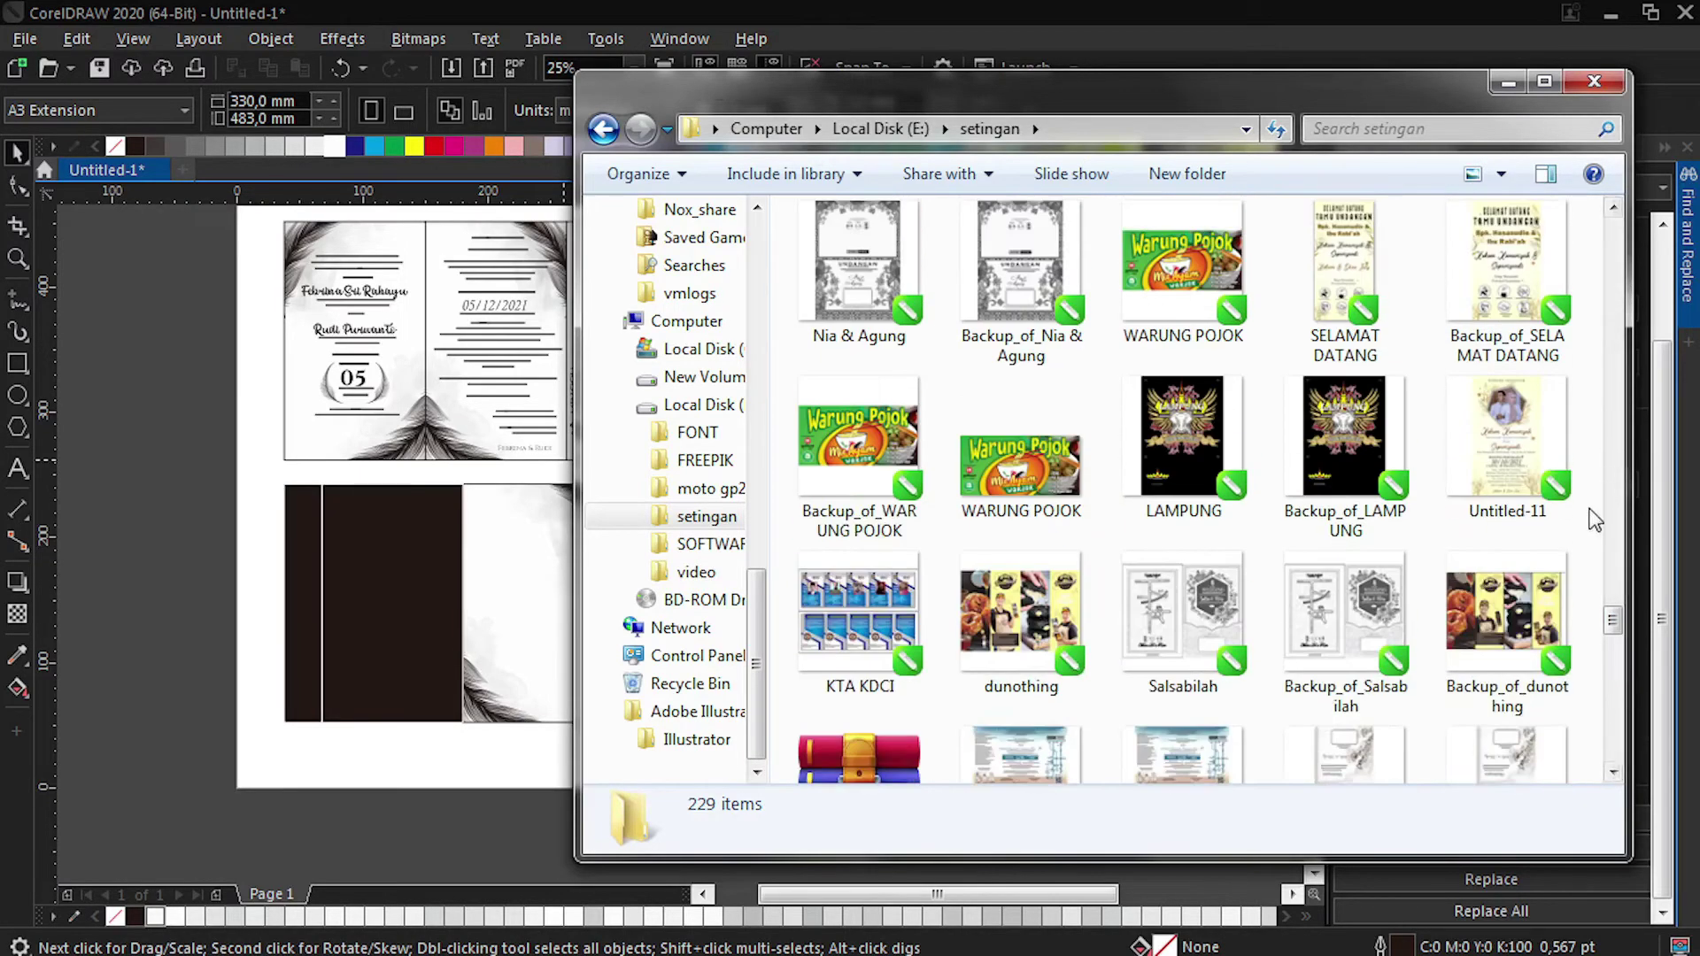
pyautogui.scroll(4, 1612, 438)
pyautogui.scroll(-6, 1613, 620)
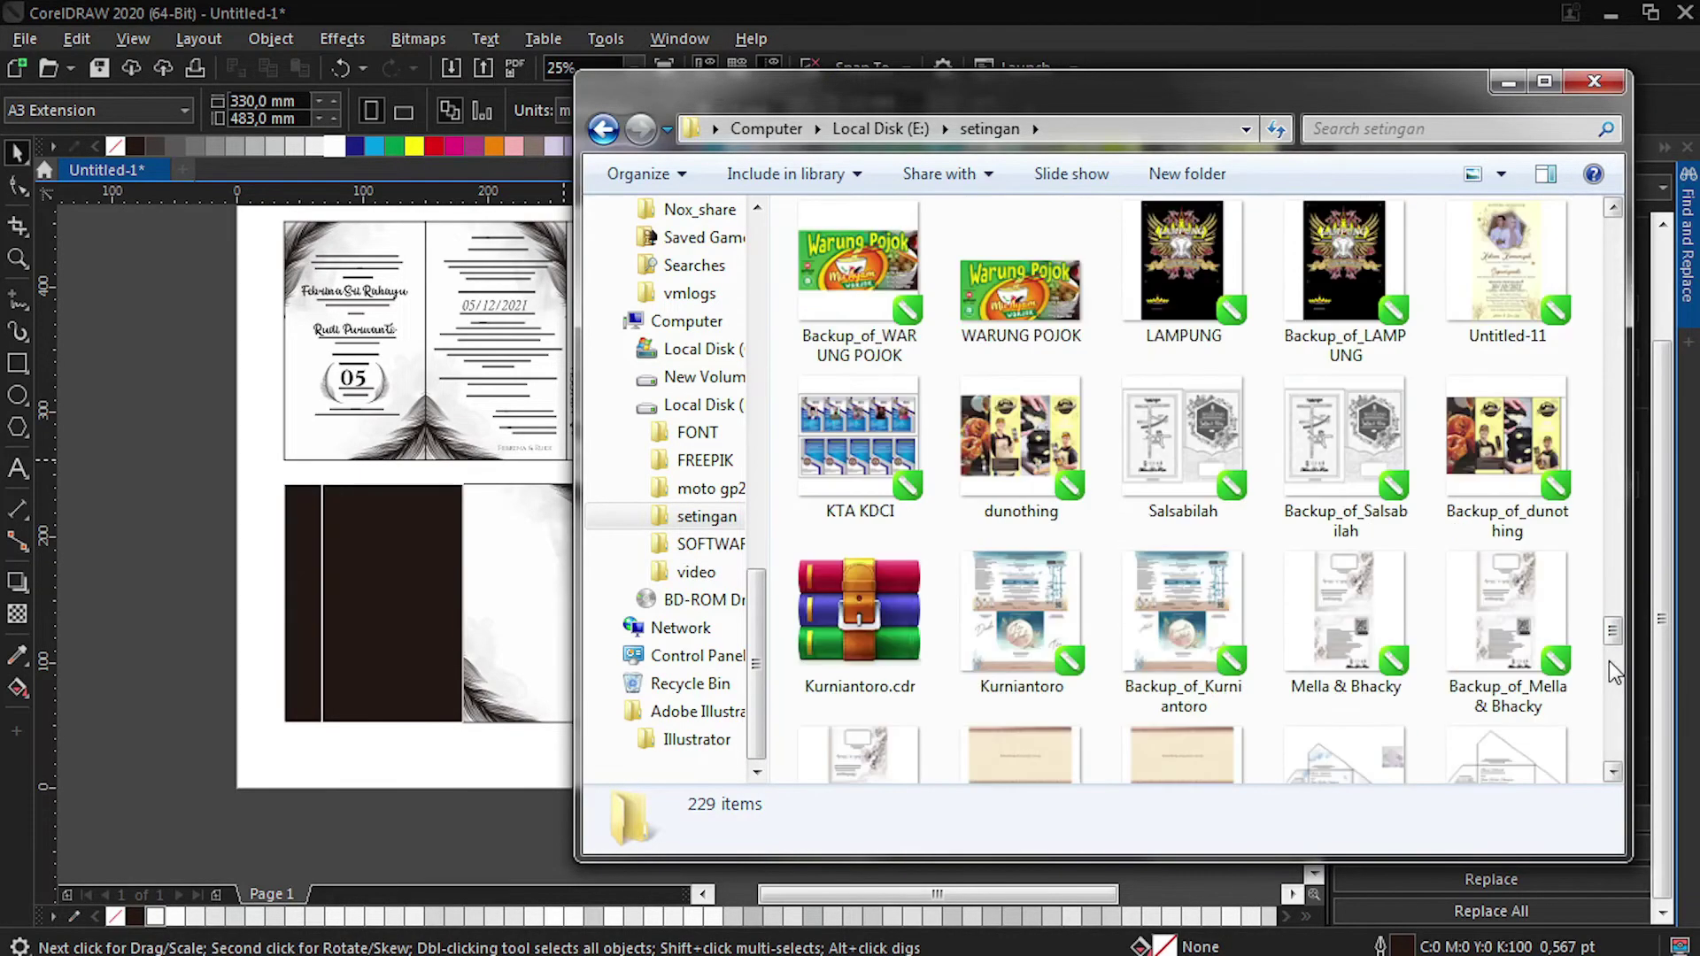
pyautogui.scroll(12, 1612, 386)
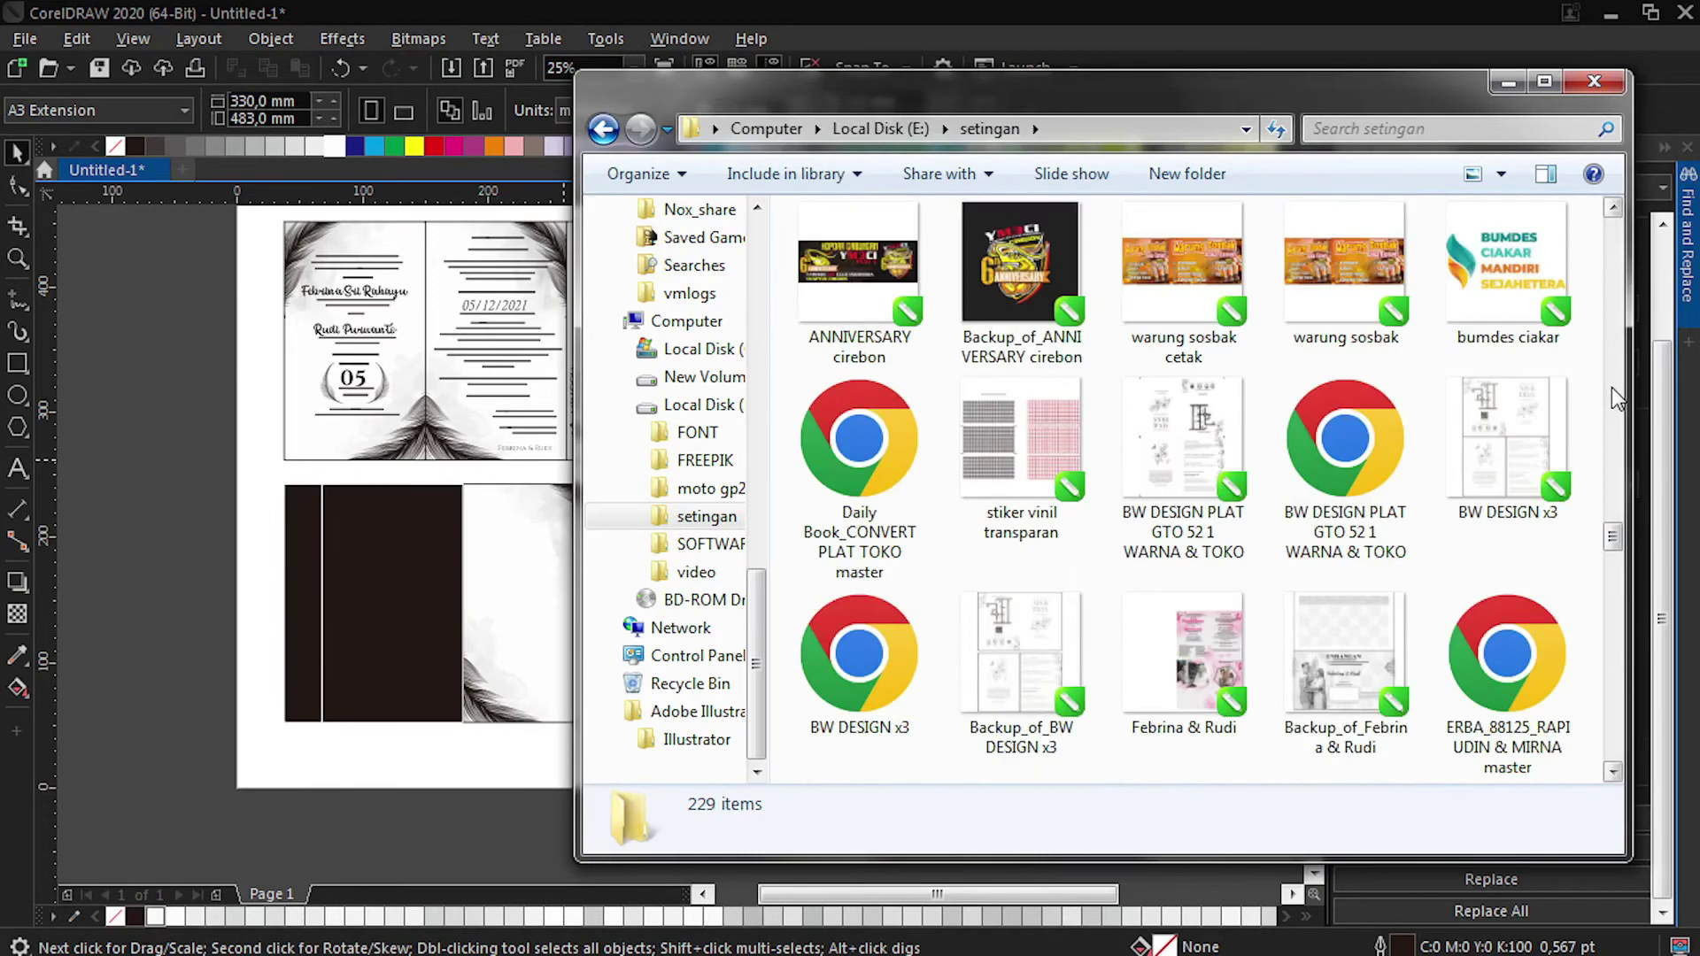
pyautogui.doubleClick(1507, 438)
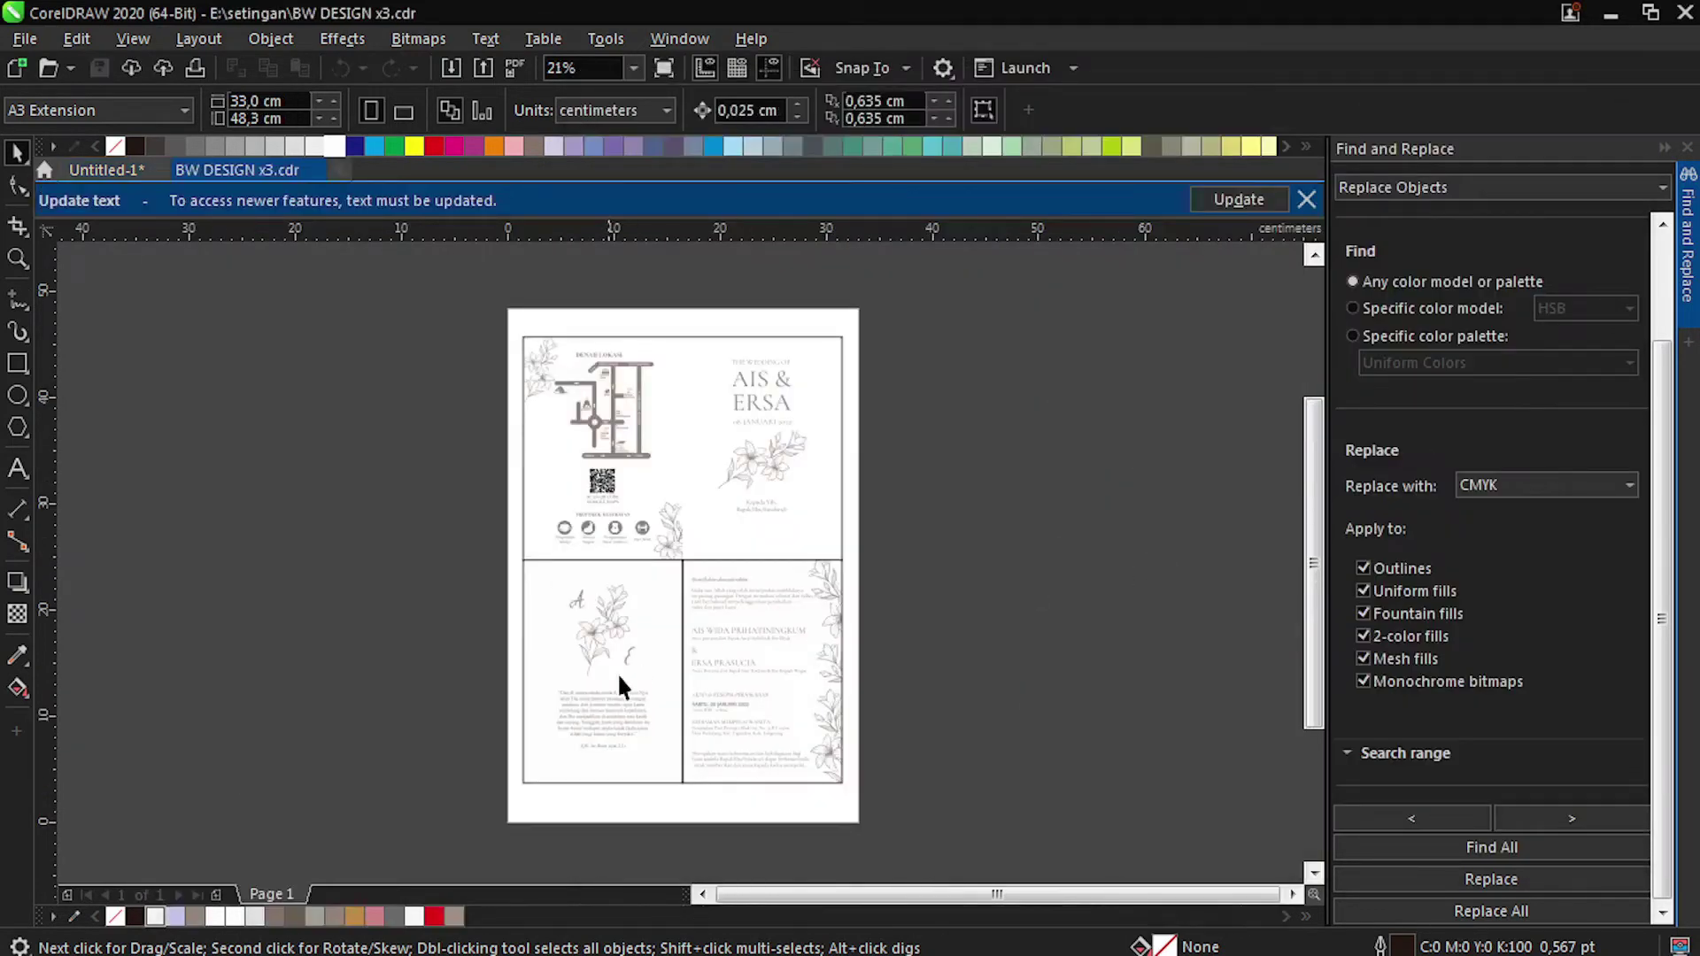
# Copy the QR code, health protocol icons, floral initials and quote from BW DESIGN x3.cdr and close that file.
pyautogui.moveTo(731, 476); pyautogui.dragTo(731, 482)
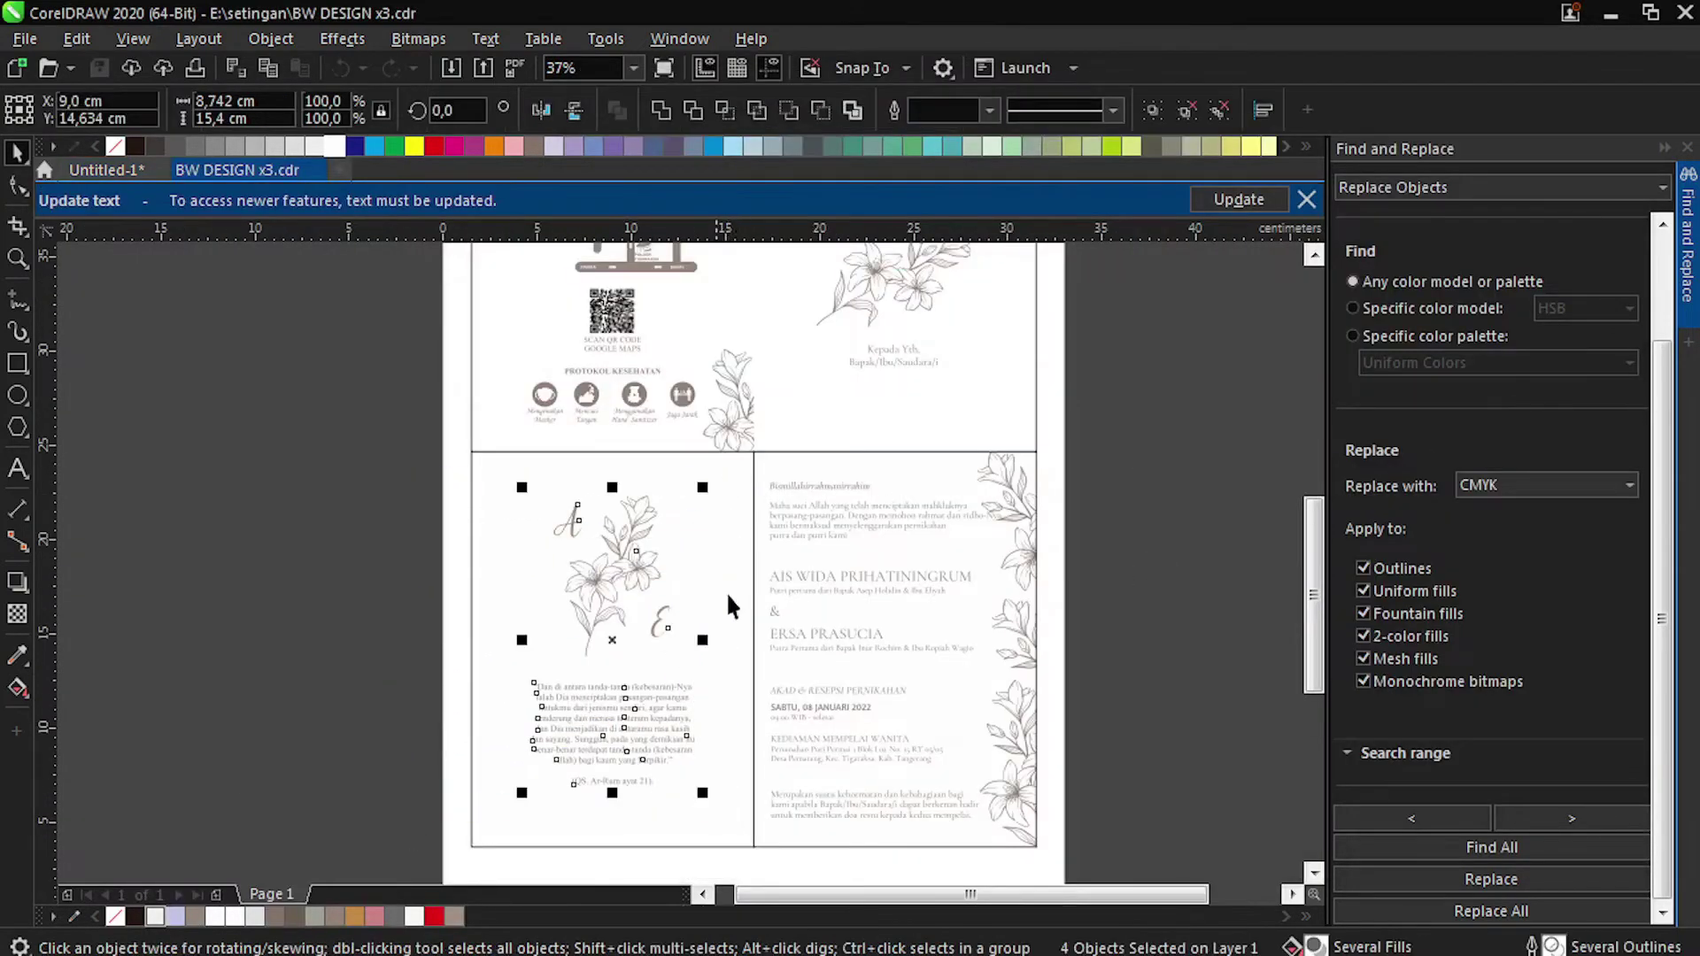
pyautogui.scroll(-2, 726, 602)
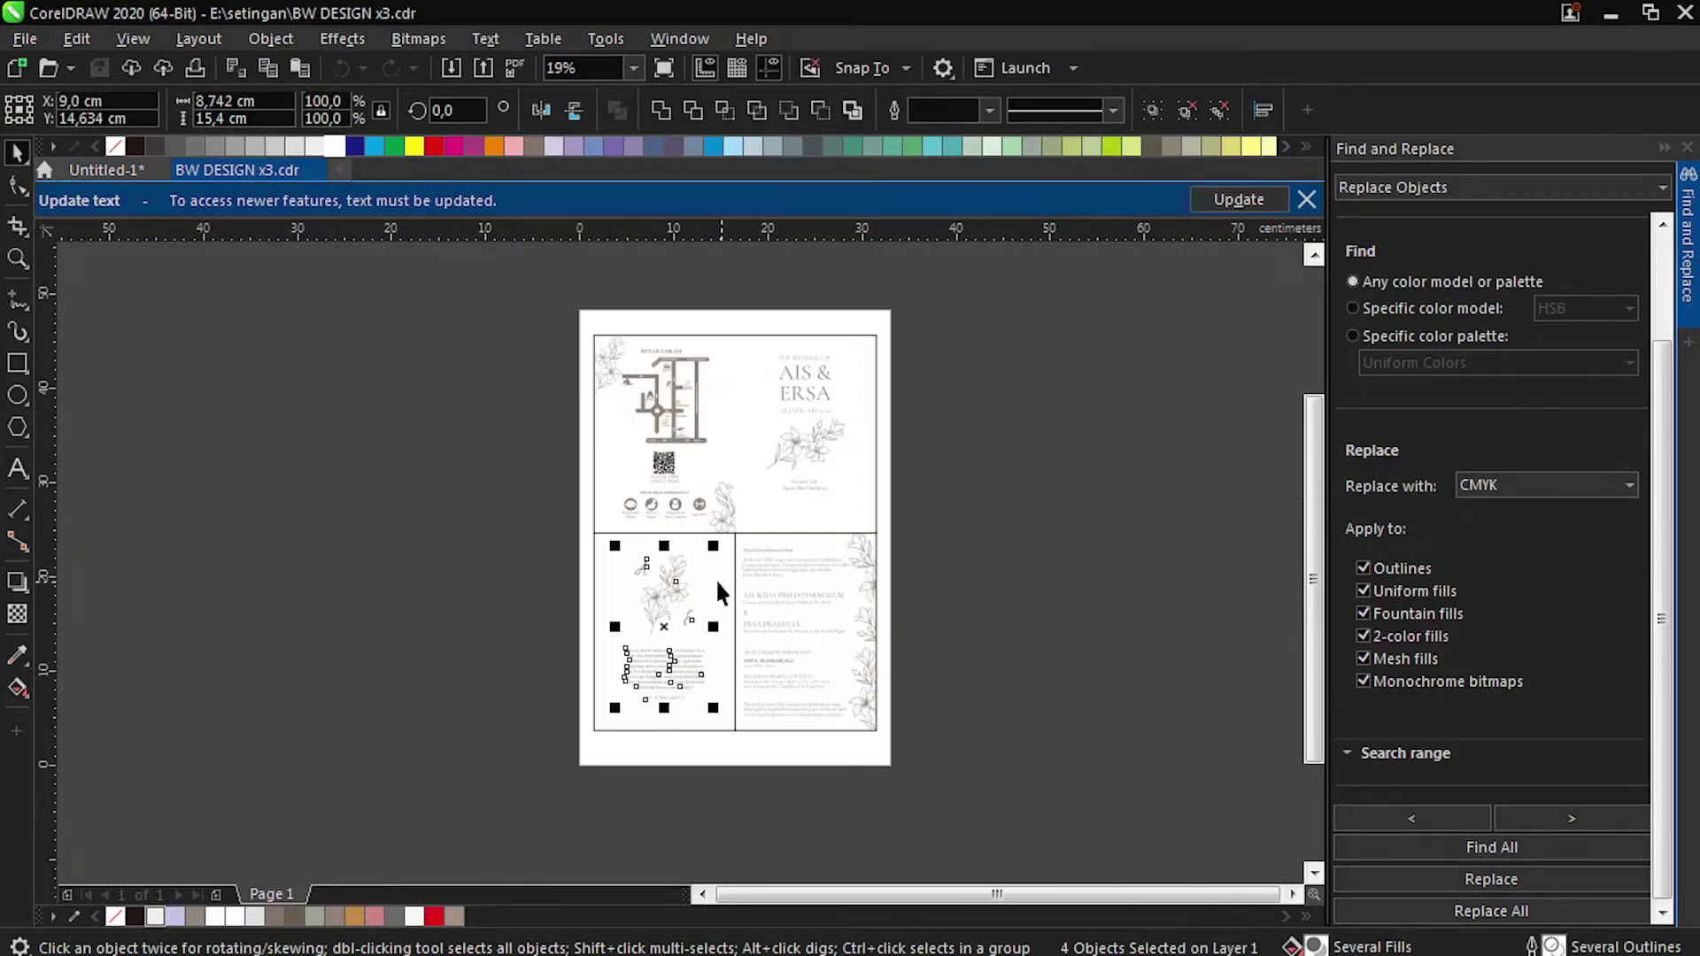
pyautogui.scroll(2, 629, 556)
pyautogui.moveTo(534, 496); pyautogui.dragTo(686, 519)
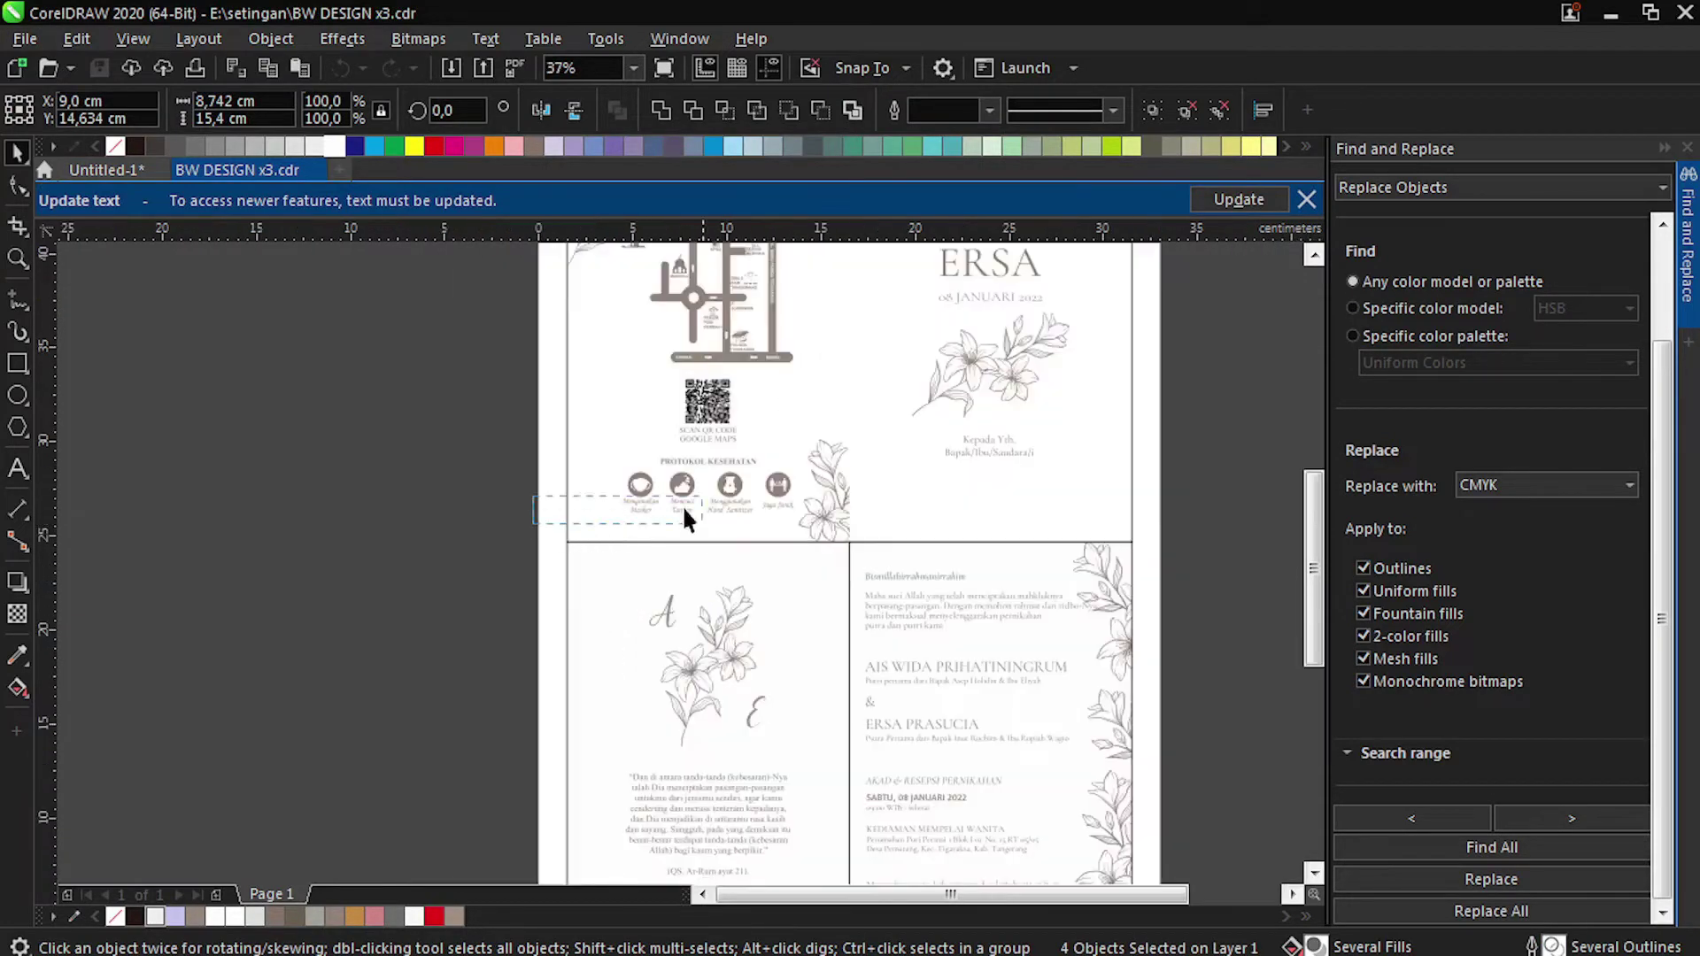
pyautogui.moveTo(817, 453); pyautogui.dragTo(819, 462)
pyautogui.scroll(-2, 663, 538)
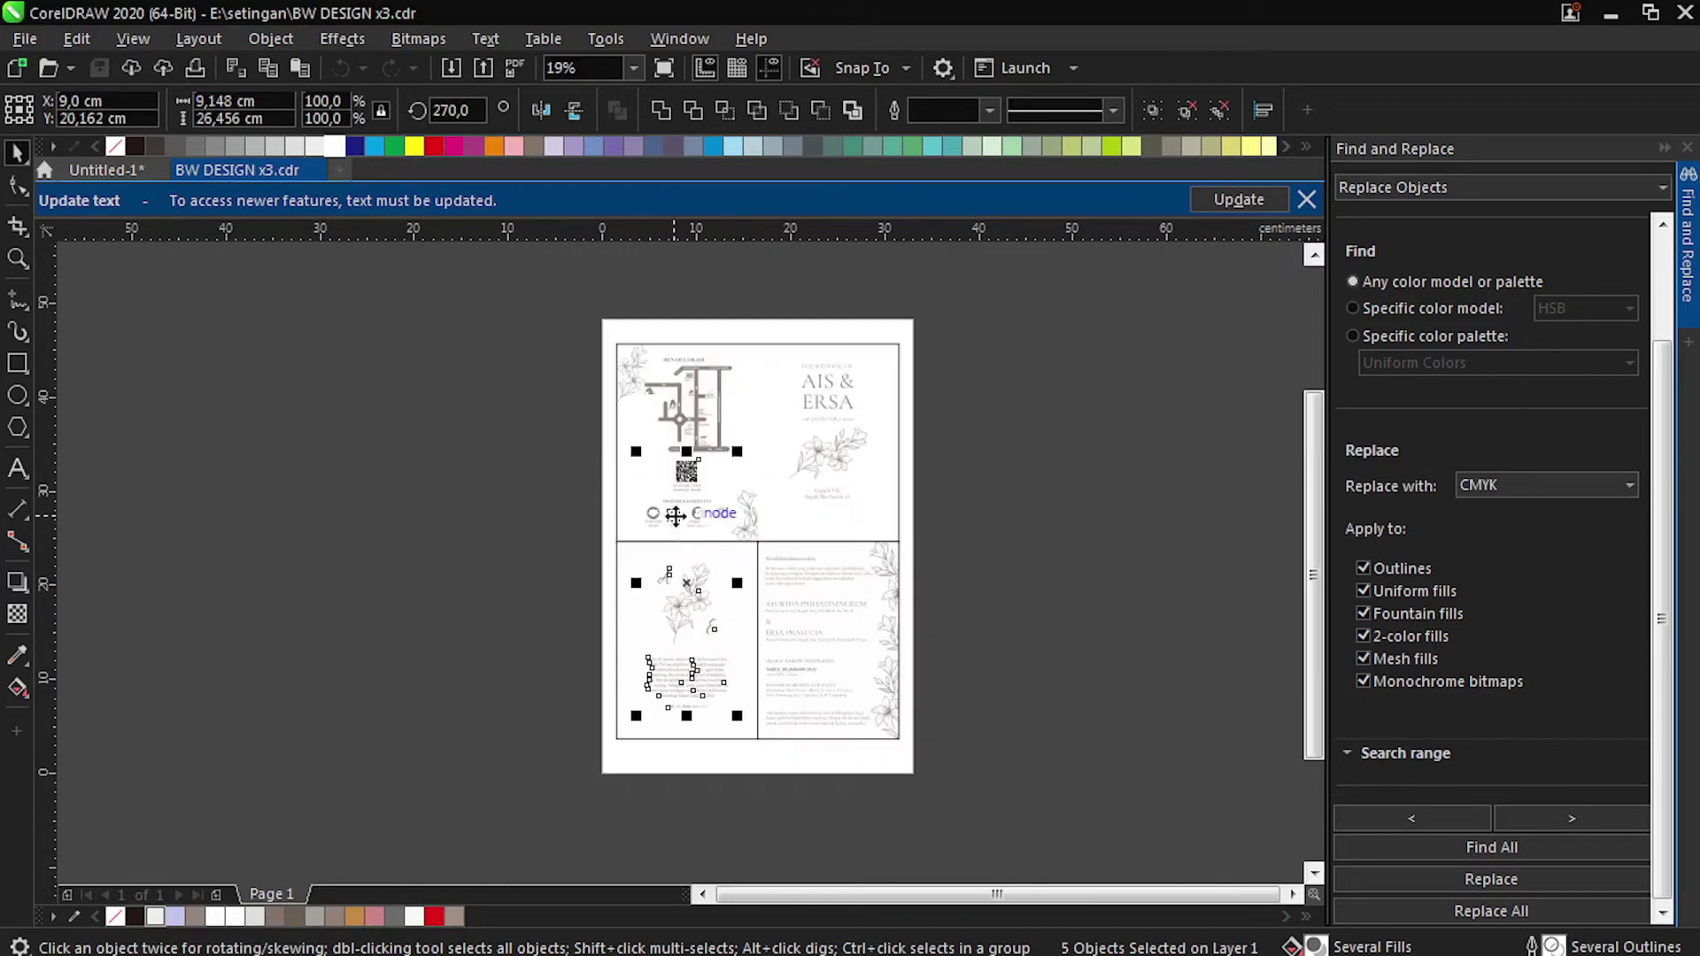
pyautogui.click(786, 258)
pyautogui.moveTo(646, 511); pyautogui.dragTo(749, 723)
pyautogui.hotkey('ctrl', 'z')
pyautogui.hotkey('ctrl', 'F4')
# Paste the copied elements beside the invitation page and move the quote onto the lower part of the black panel.
pyautogui.hotkey('ctrl', 'v')
pyautogui.scroll(-1, 762, 596)
pyautogui.moveTo(578, 624); pyautogui.dragTo(777, 613)
pyautogui.scroll(2, 747, 670)
pyautogui.click(763, 585)
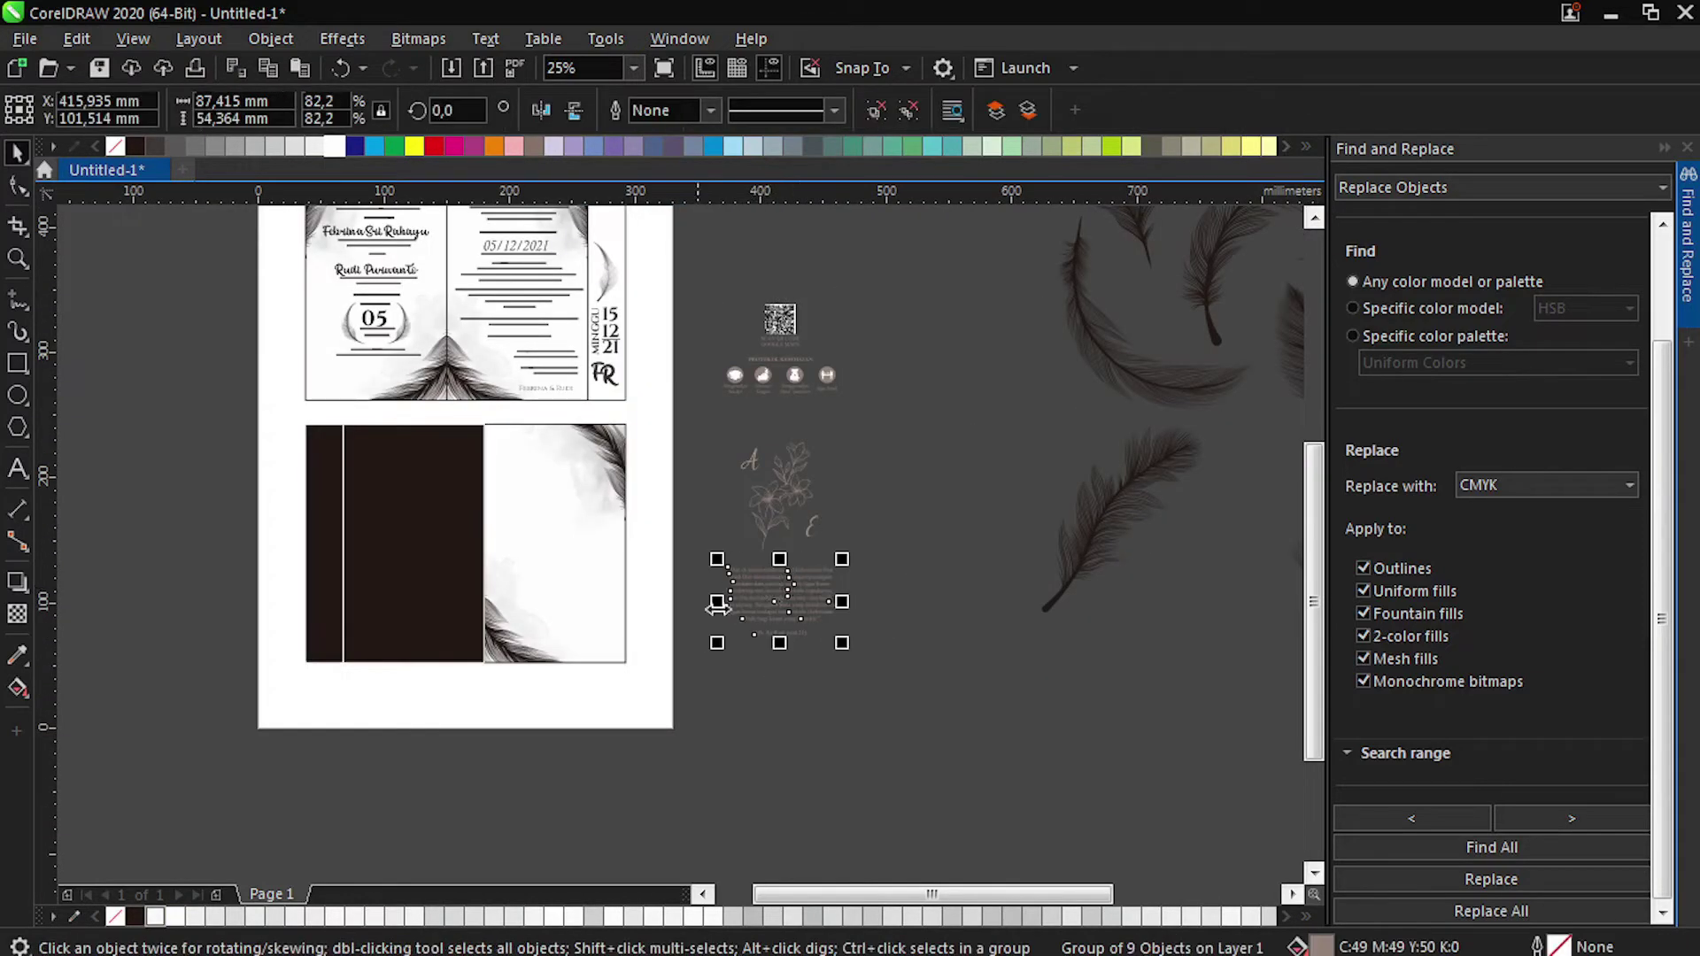
pyautogui.moveTo(750, 595); pyautogui.dragTo(379, 608)
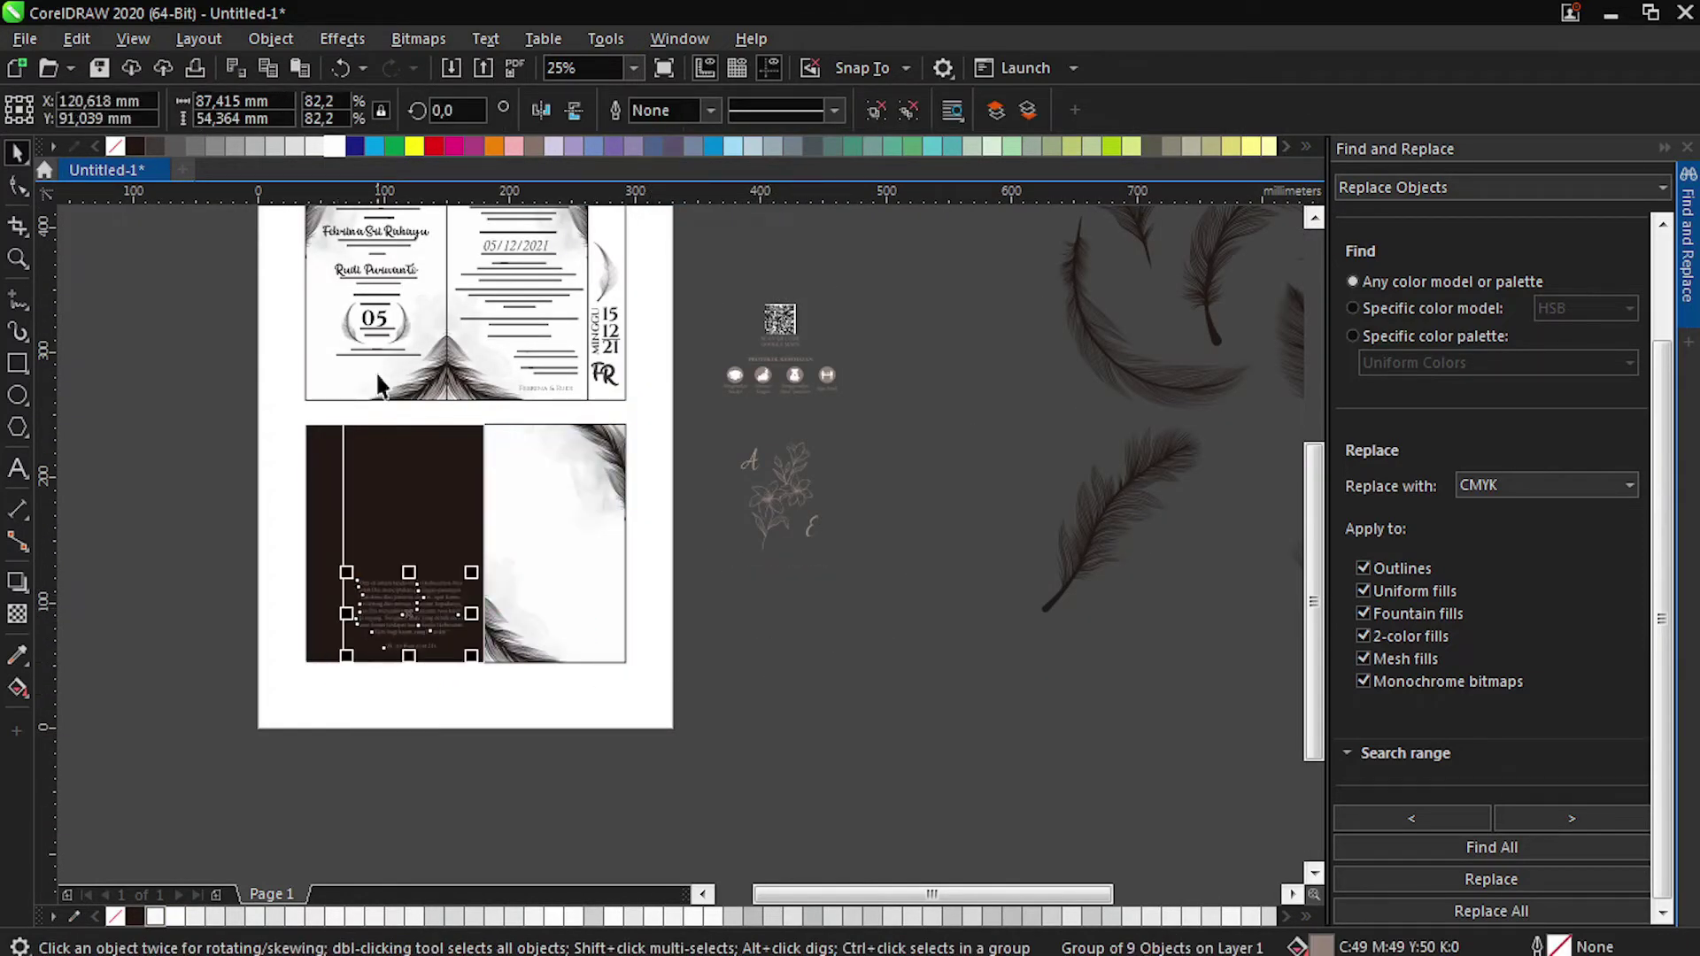
# Fill the quote with white and move it off the black panel to the empty area beside the page.
pyautogui.click(334, 149)
pyautogui.scroll(1, 392, 577)
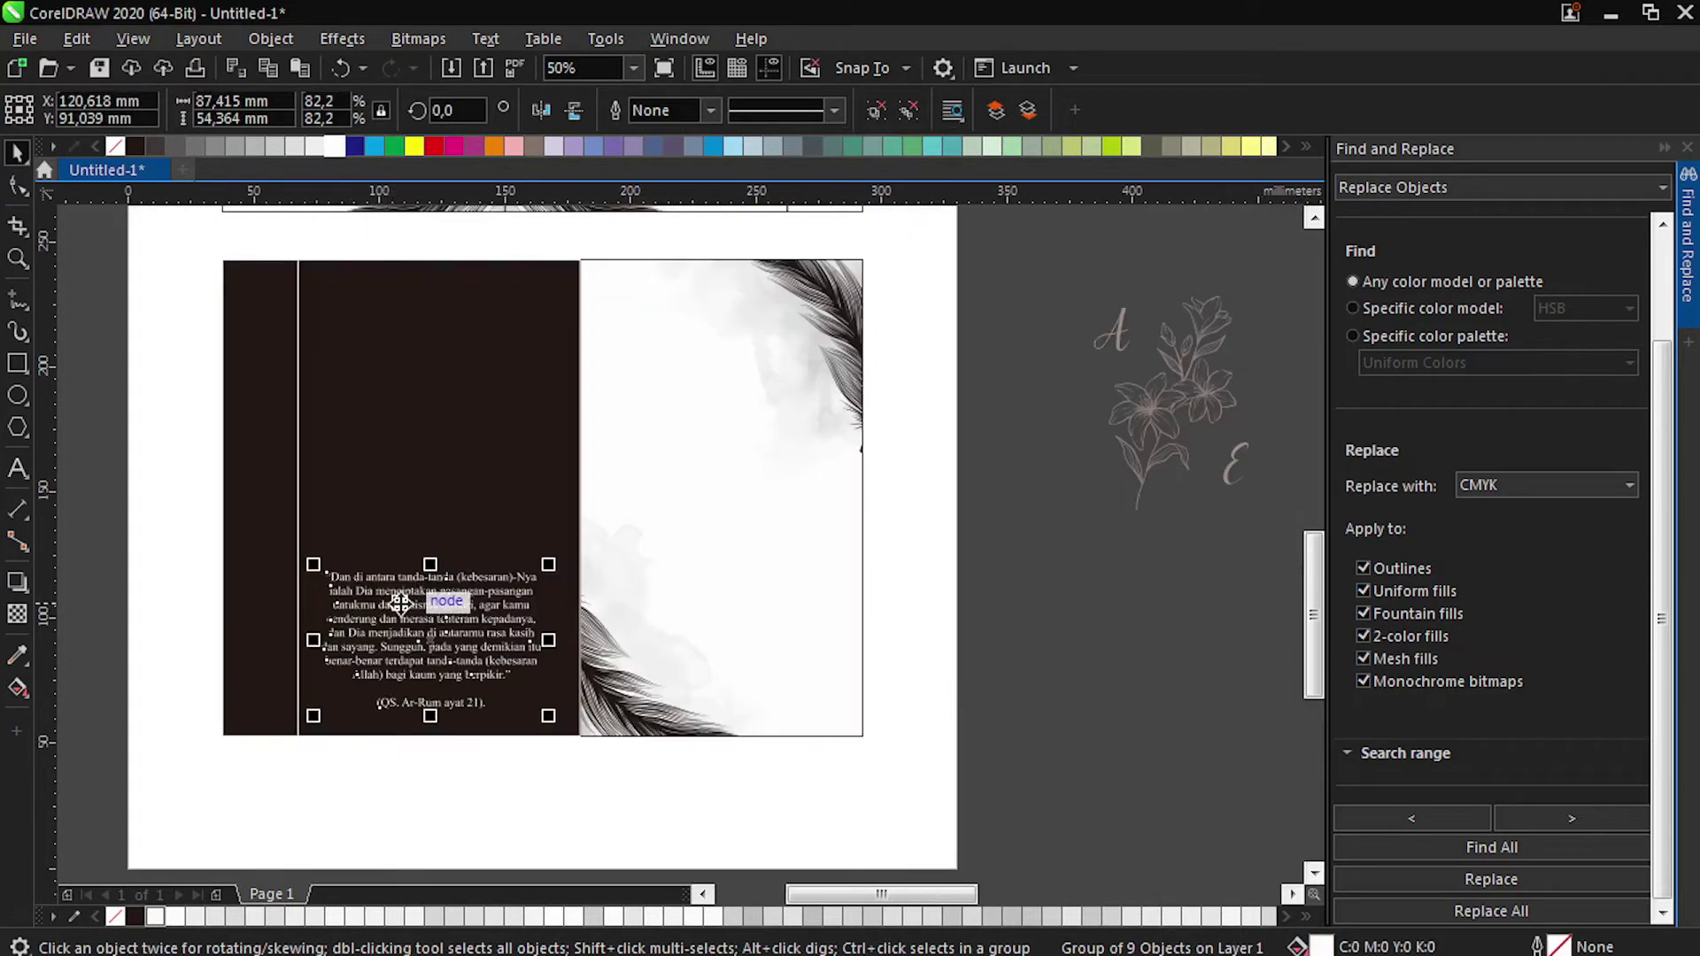
pyautogui.scroll(-1, 398, 595)
pyautogui.moveTo(394, 591); pyautogui.dragTo(807, 592)
# Place the floral initials on the upper part of the black panel and fill them with white.
pyautogui.moveTo(855, 447); pyautogui.dragTo(742, 565)
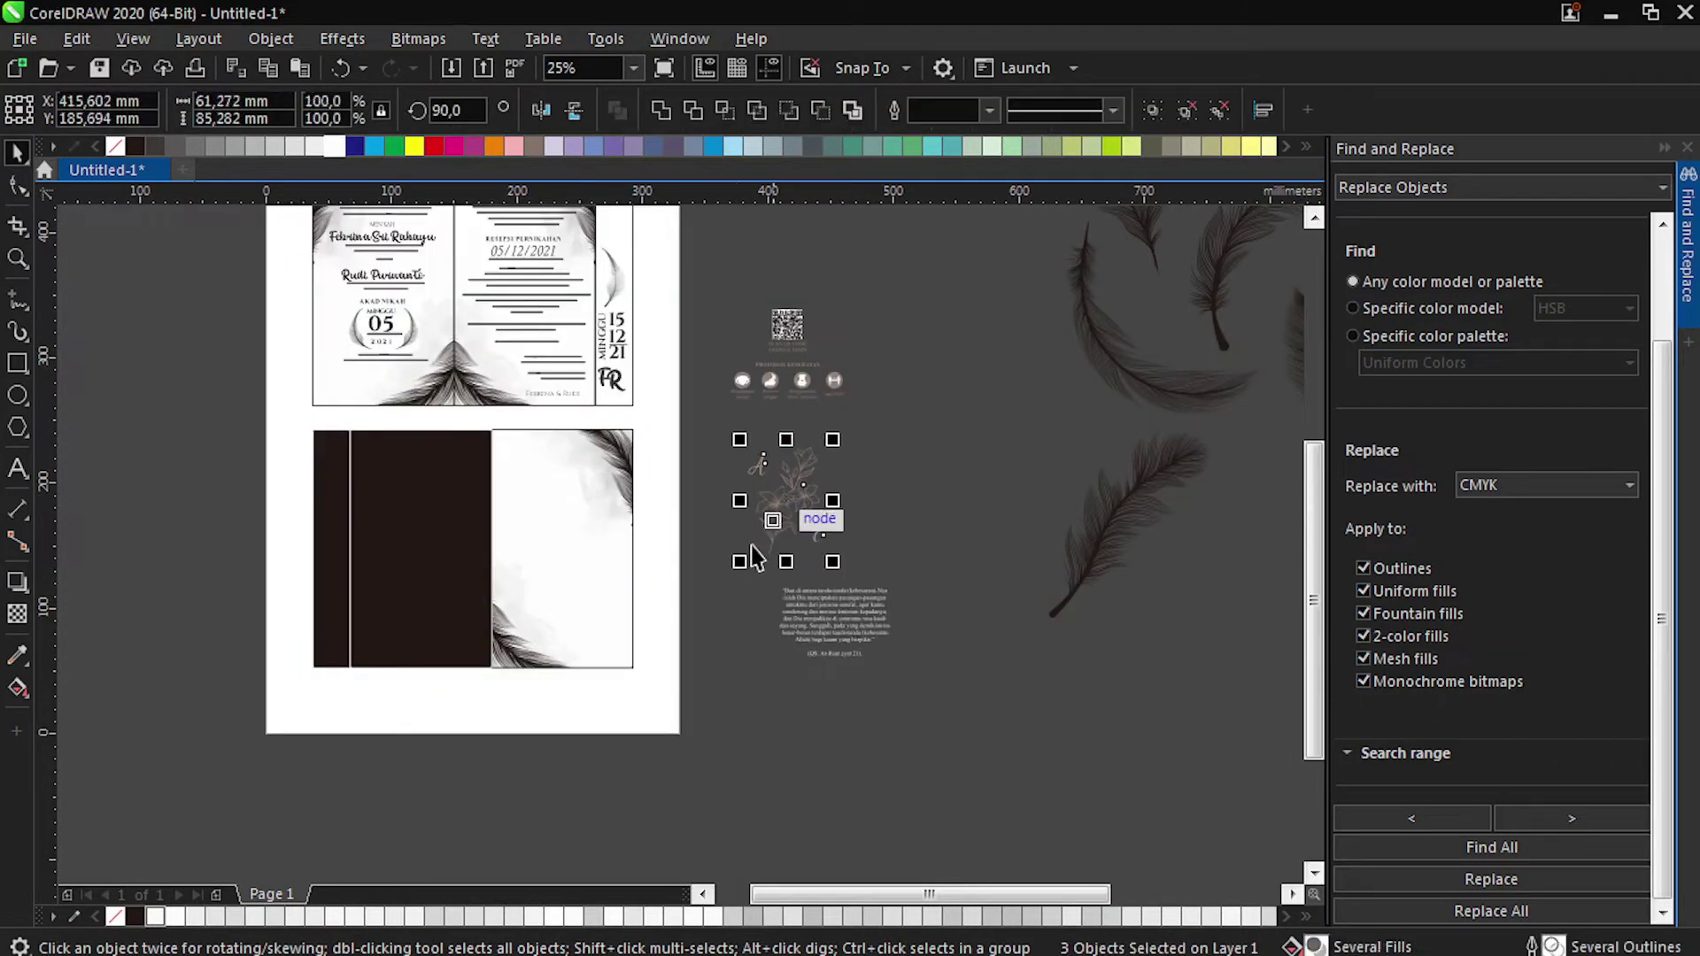
pyautogui.moveTo(784, 503); pyautogui.dragTo(410, 503)
pyautogui.click(335, 148)
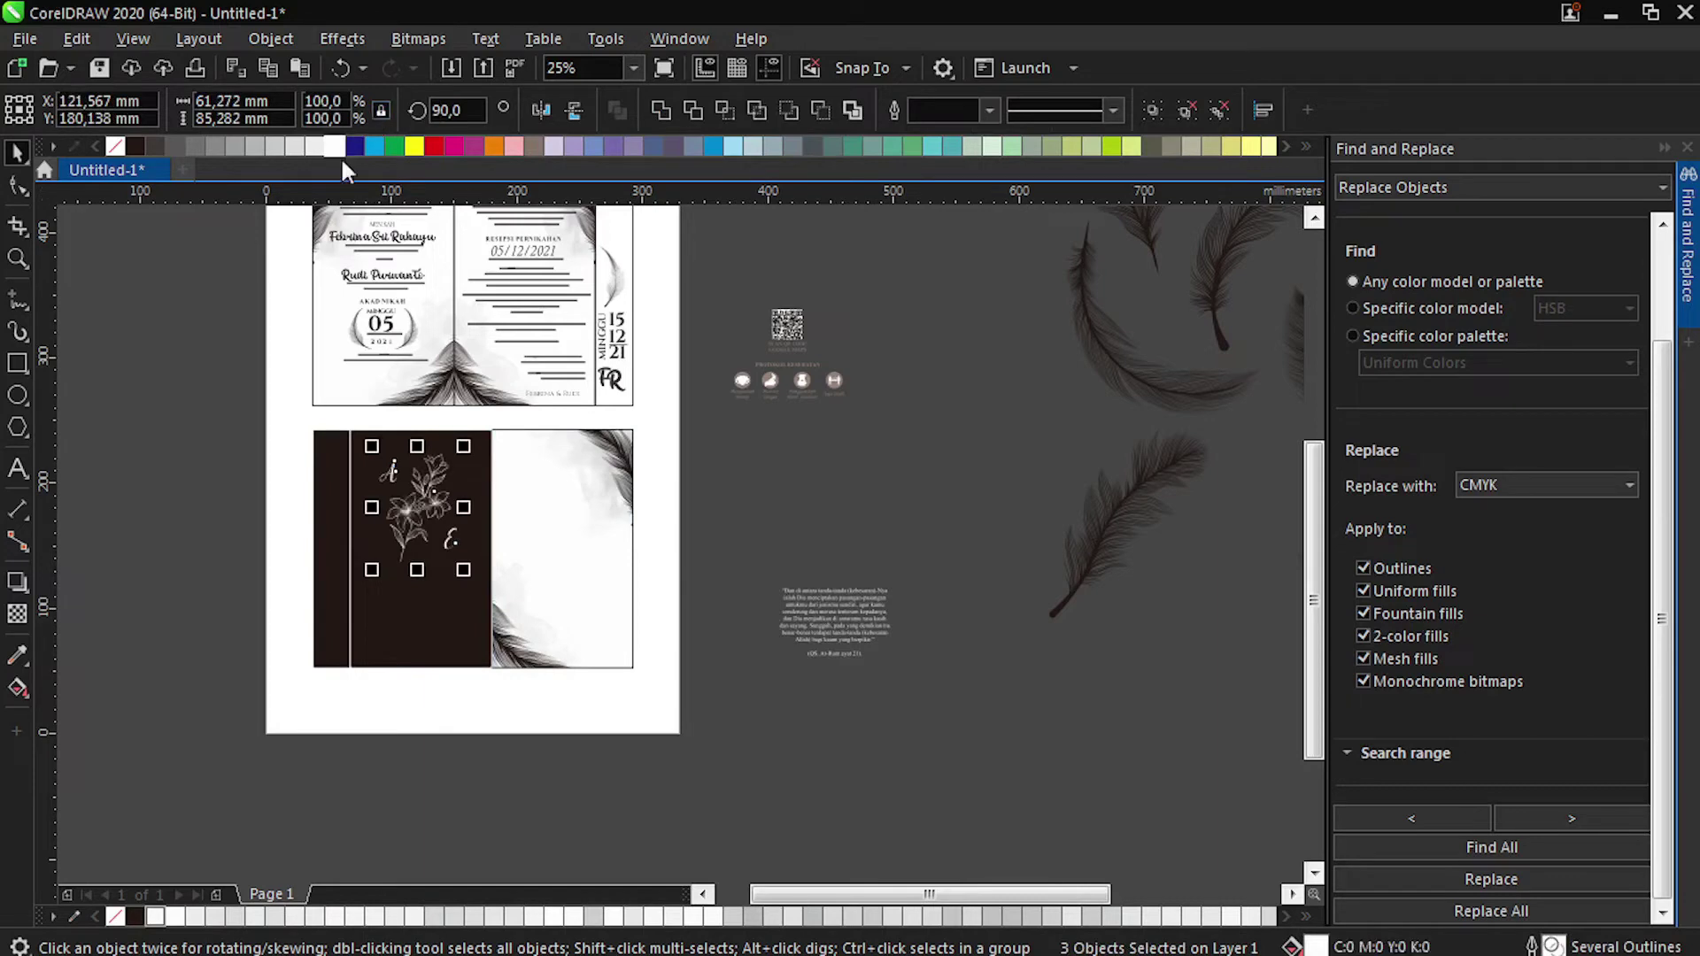
# Try centring the floral initials horizontally on the black panel and nudging them 4 mm to the left.
pyautogui.keyDown('shift'); pyautogui.click(416, 582); pyautogui.keyUp('shift')
pyautogui.press('c')
pyautogui.click(261, 563)
pyautogui.hotkey('ctrl', 'z')
pyautogui.click(263, 561)
pyautogui.scroll(1, 340, 521)
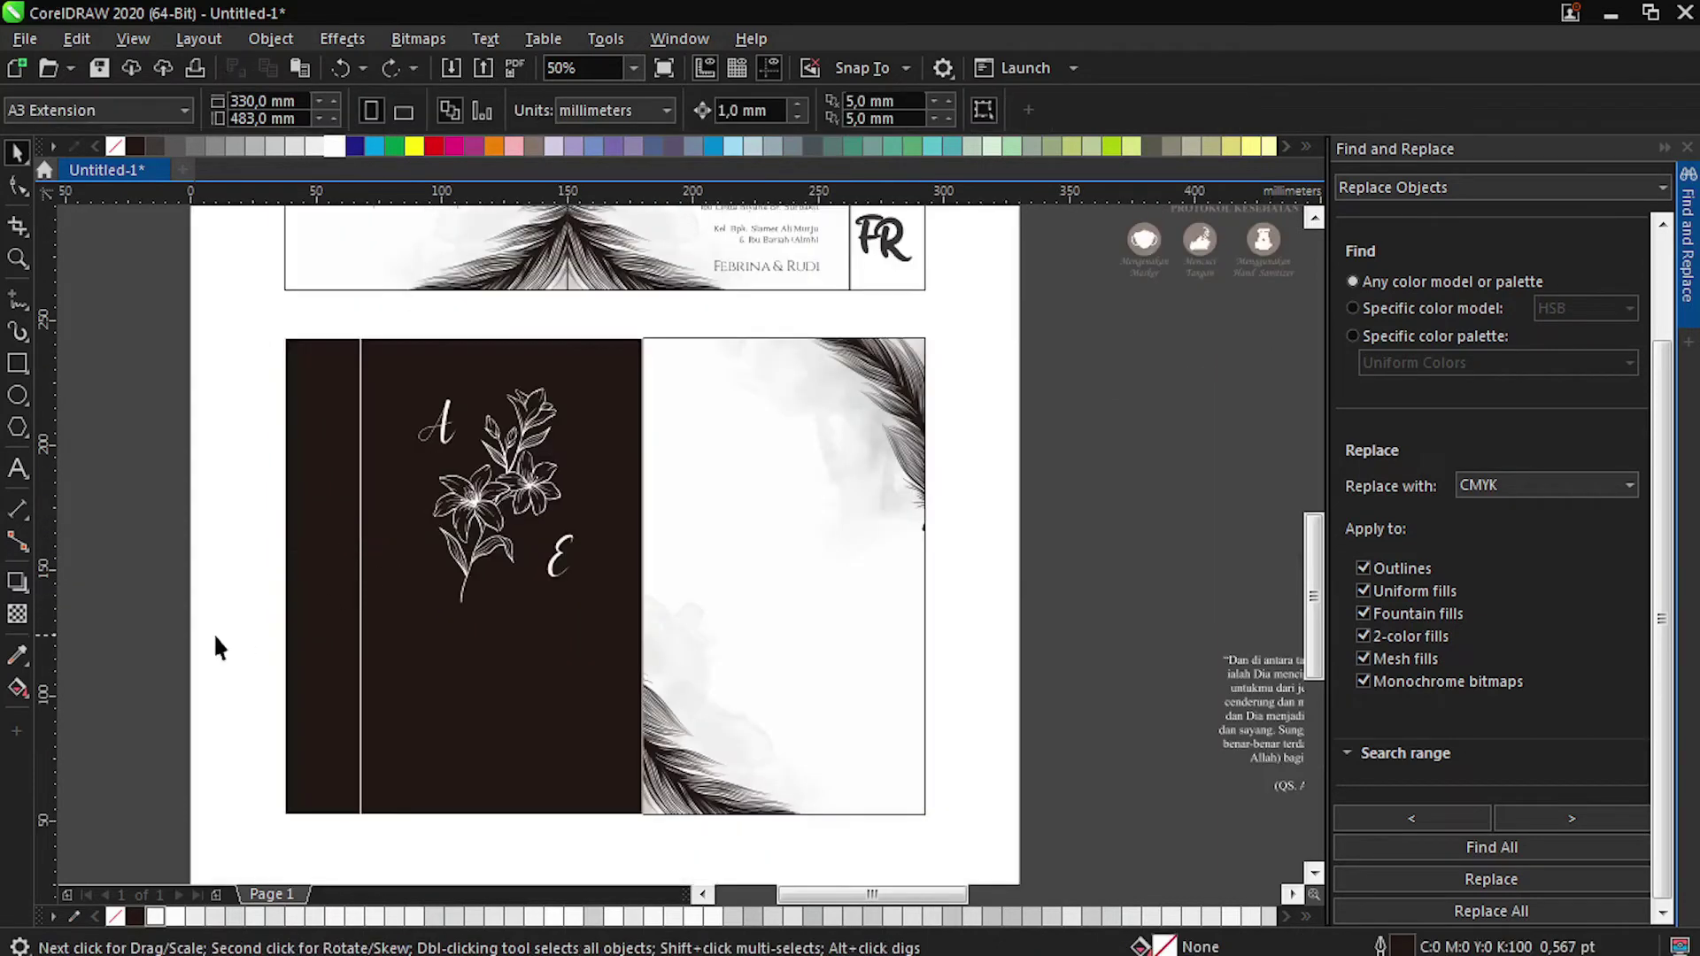
pyautogui.moveTo(215, 637); pyautogui.dragTo(594, 350)
pyautogui.press('Left')
pyautogui.press('Left')
pyautogui.press('Left')
pyautogui.press('Left')
pyautogui.scroll(1, 487, 427)
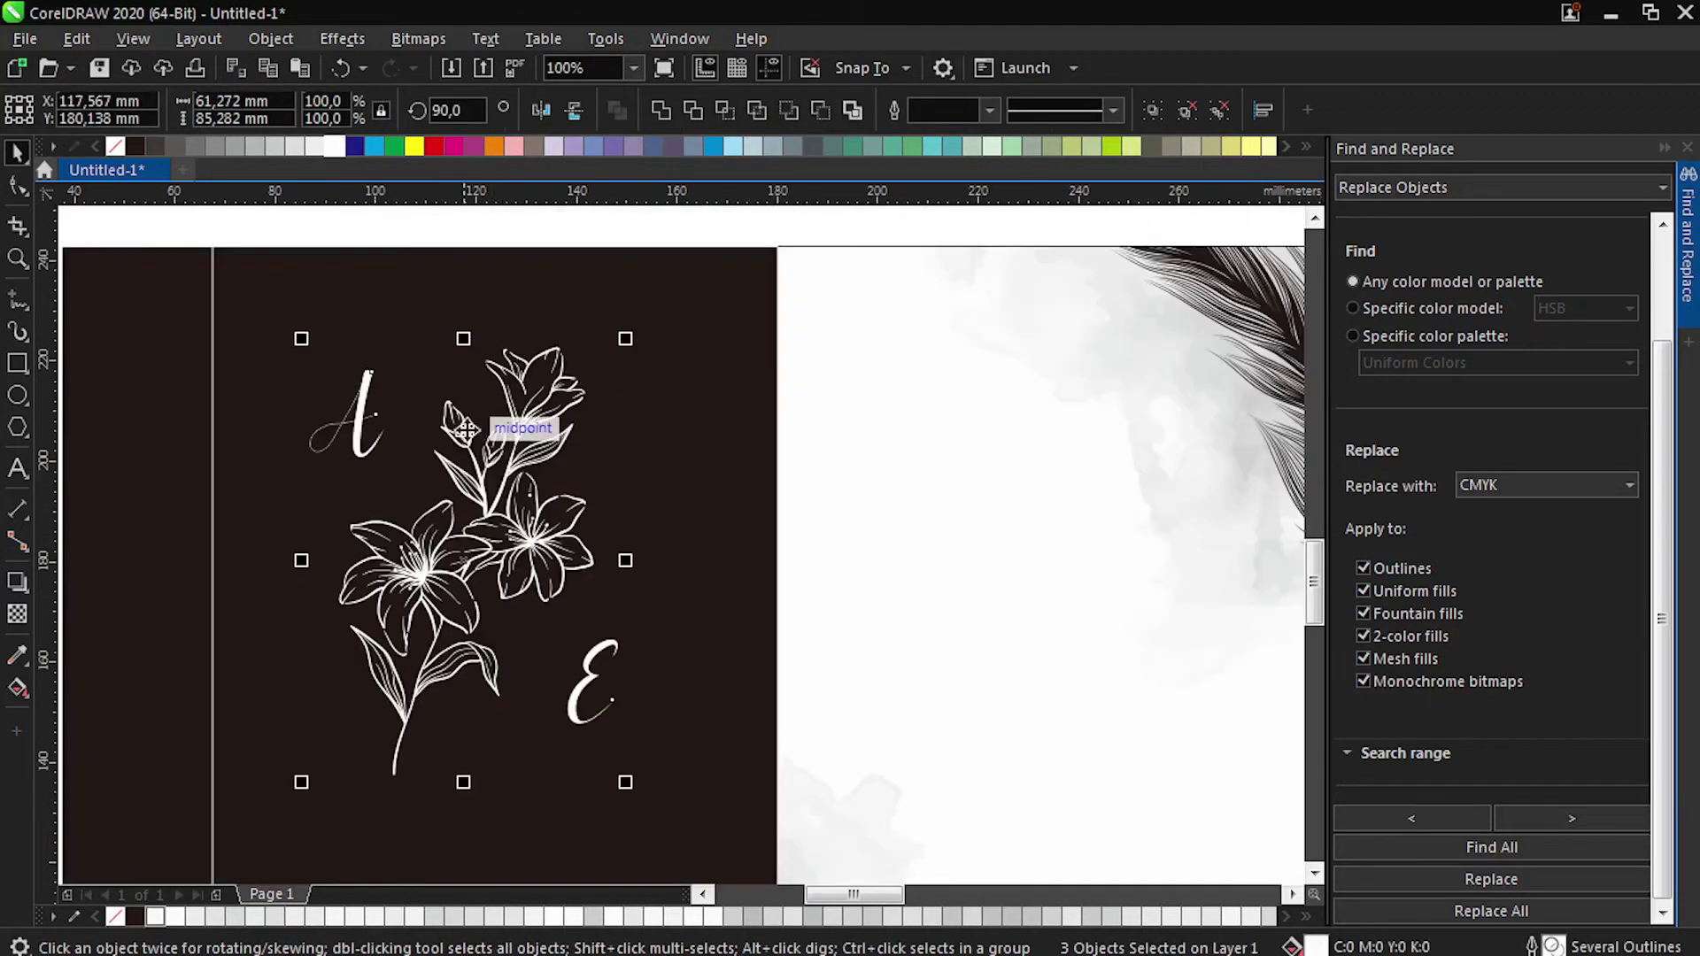
# Move the floral initials off the page and place the white quote on the upper part of the black panel.
pyautogui.scroll(-1, 429, 439)
pyautogui.moveTo(416, 569); pyautogui.dragTo(813, 533)
pyautogui.scroll(-1, 292, 598)
pyautogui.moveTo(780, 655); pyautogui.dragTo(365, 523)
# Move the QR code and health protocol group onto the black panel below the quote.
pyautogui.click(762, 361)
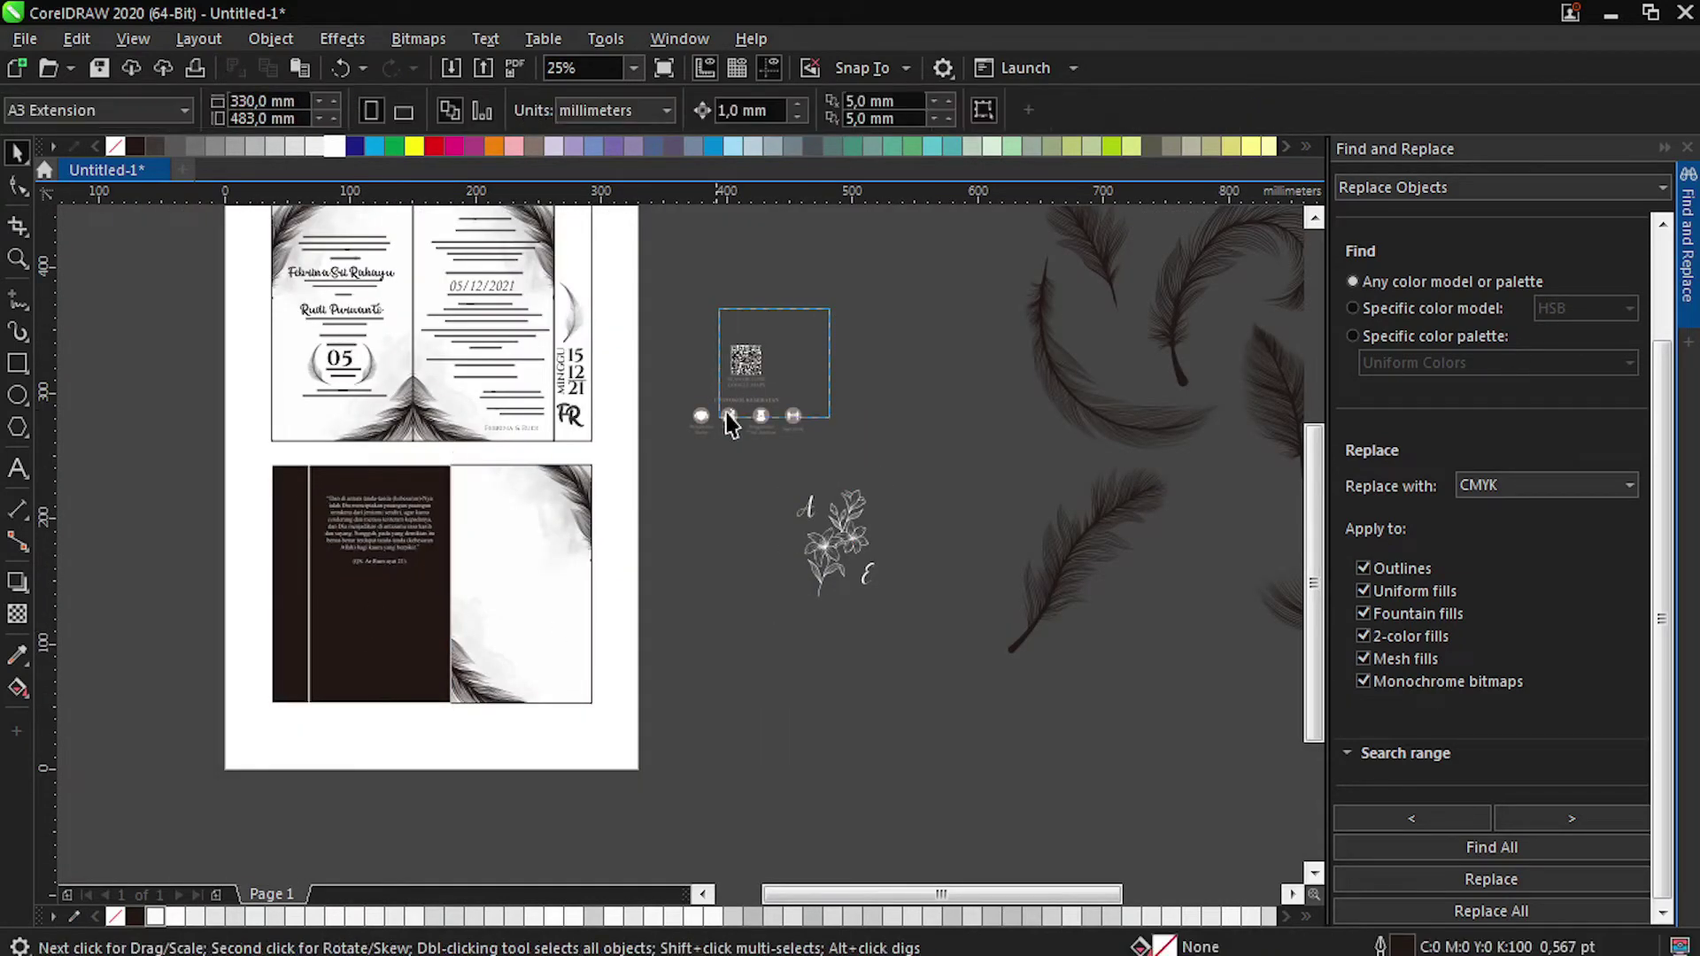
pyautogui.moveTo(726, 421); pyautogui.dragTo(361, 661)
pyautogui.scroll(2, 363, 664)
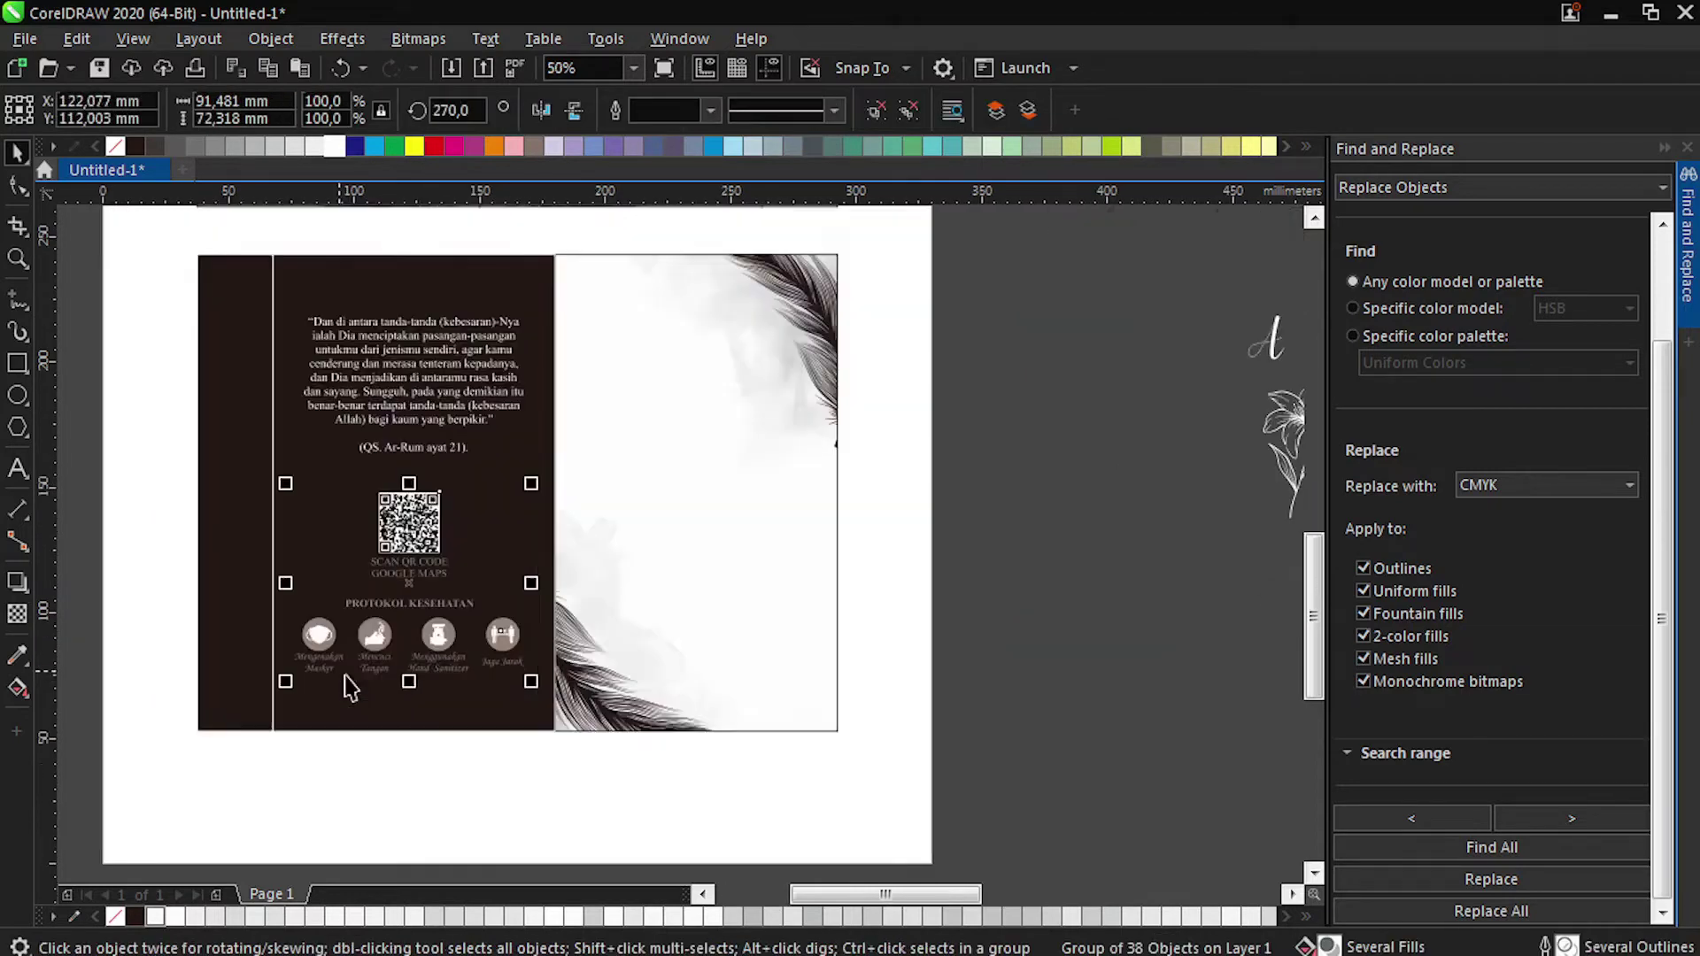
pyautogui.scroll(-1, 487, 729)
# Centre the QR code and health protocol group horizontally on the black panel and nudge it 1 mm down.
pyautogui.click(486, 728)
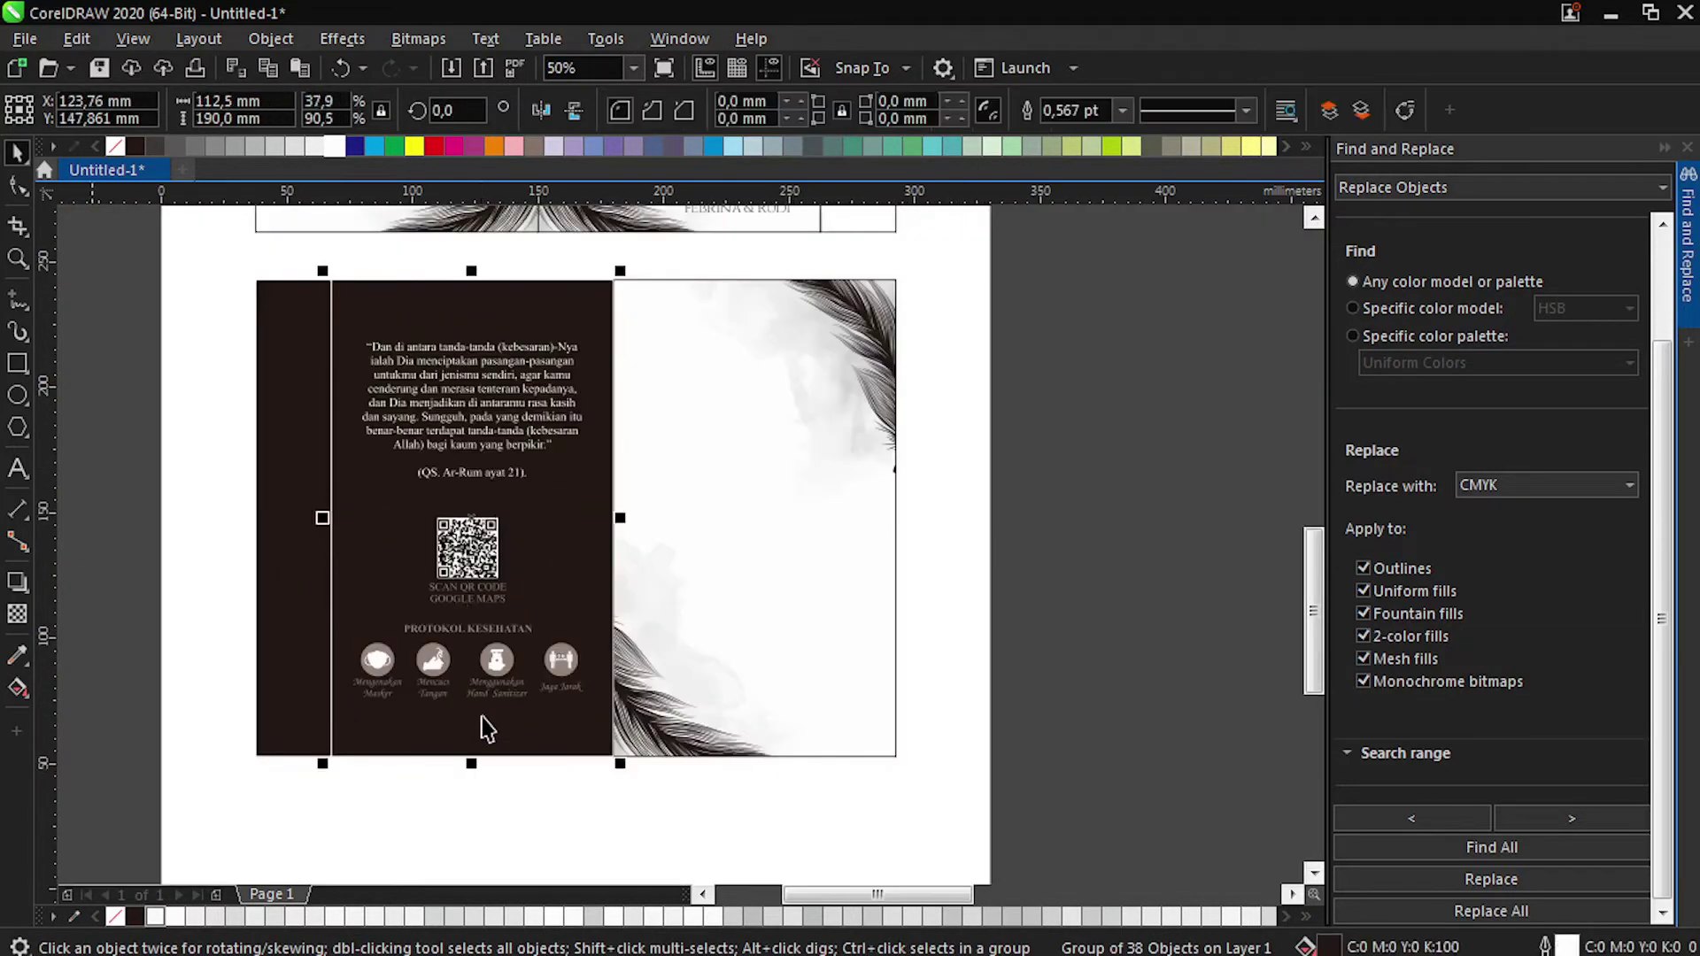
pyautogui.click(434, 565)
pyautogui.keyDown('shift'); pyautogui.click(358, 585); pyautogui.keyUp('shift')
pyautogui.press('c')
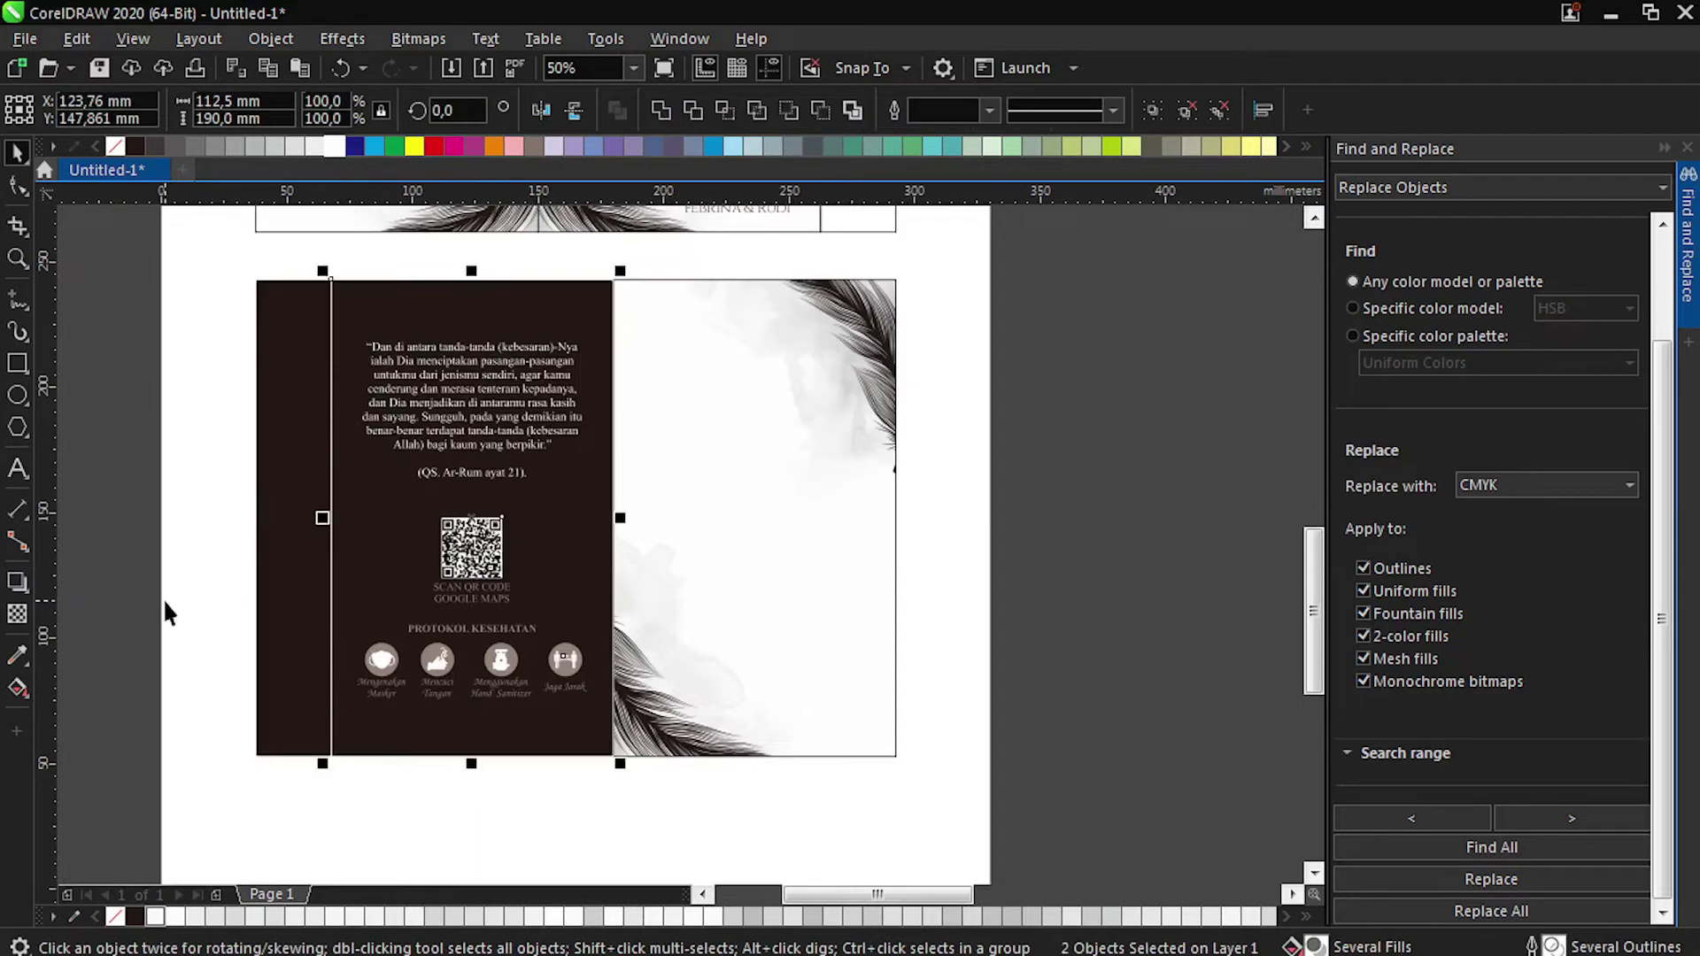
pyautogui.click(165, 603)
pyautogui.click(480, 549)
pyautogui.press('Down')
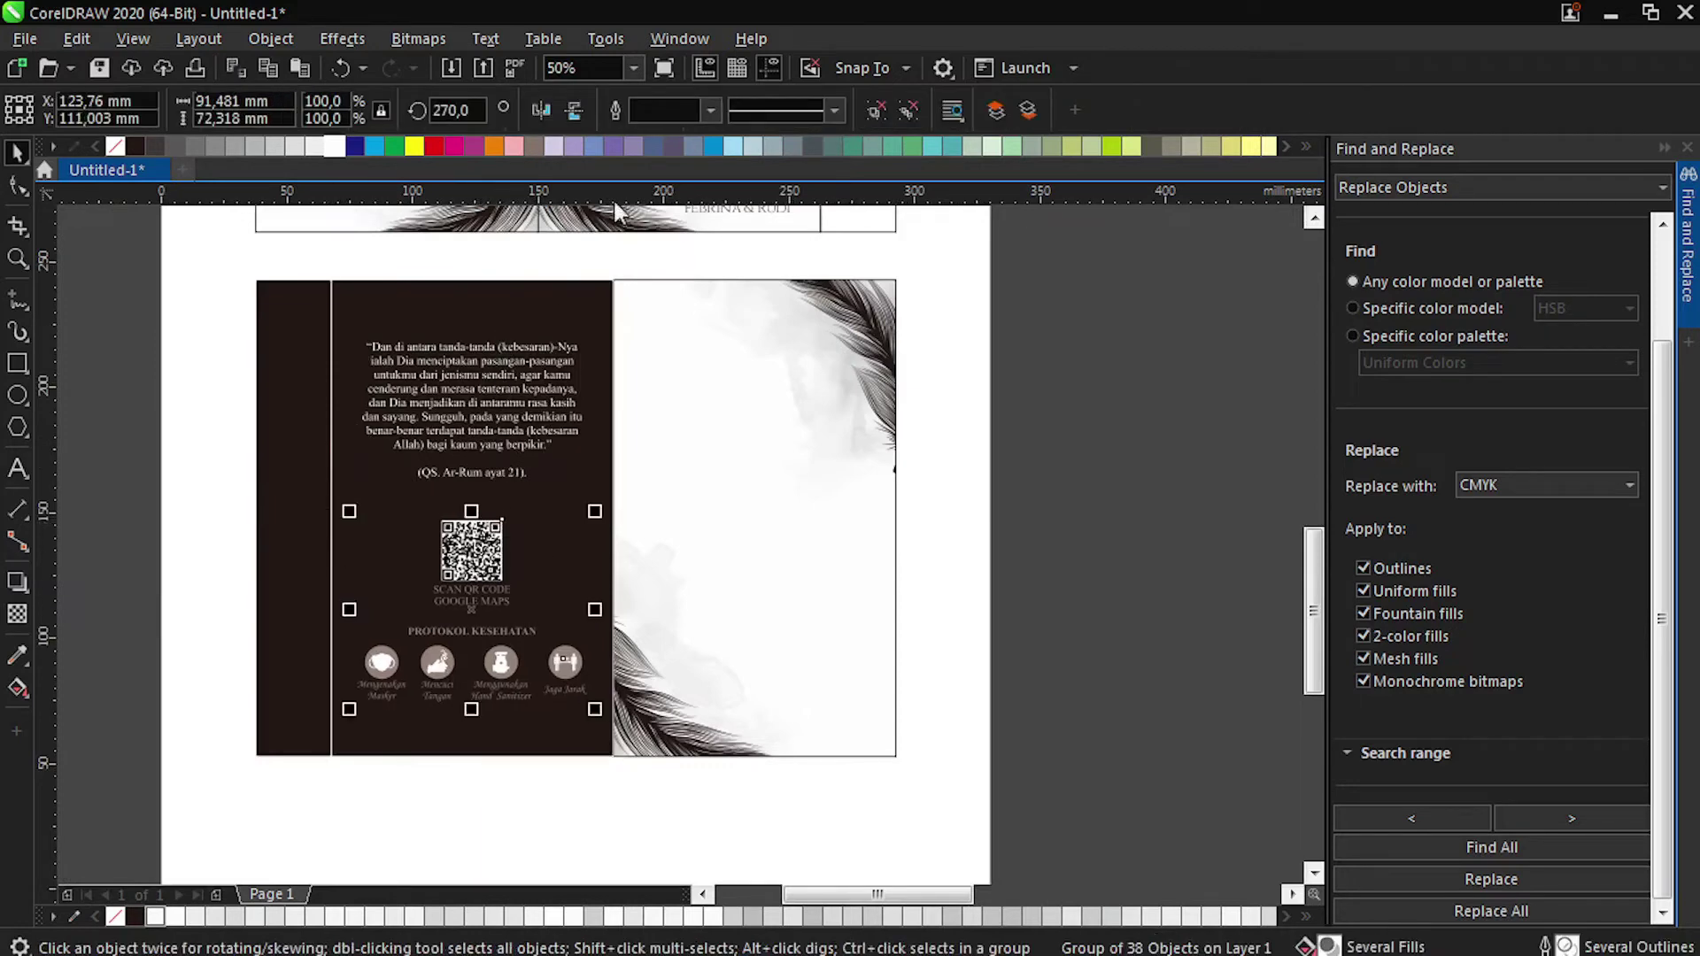
# Ungroup the QR and protocol set, cut out the icon symbols, and fill the circles, protocol heading and captions with white.
pyautogui.click(875, 111)
pyautogui.scroll(2, 394, 691)
pyautogui.click(296, 602)
pyautogui.scroll(-1, 383, 550)
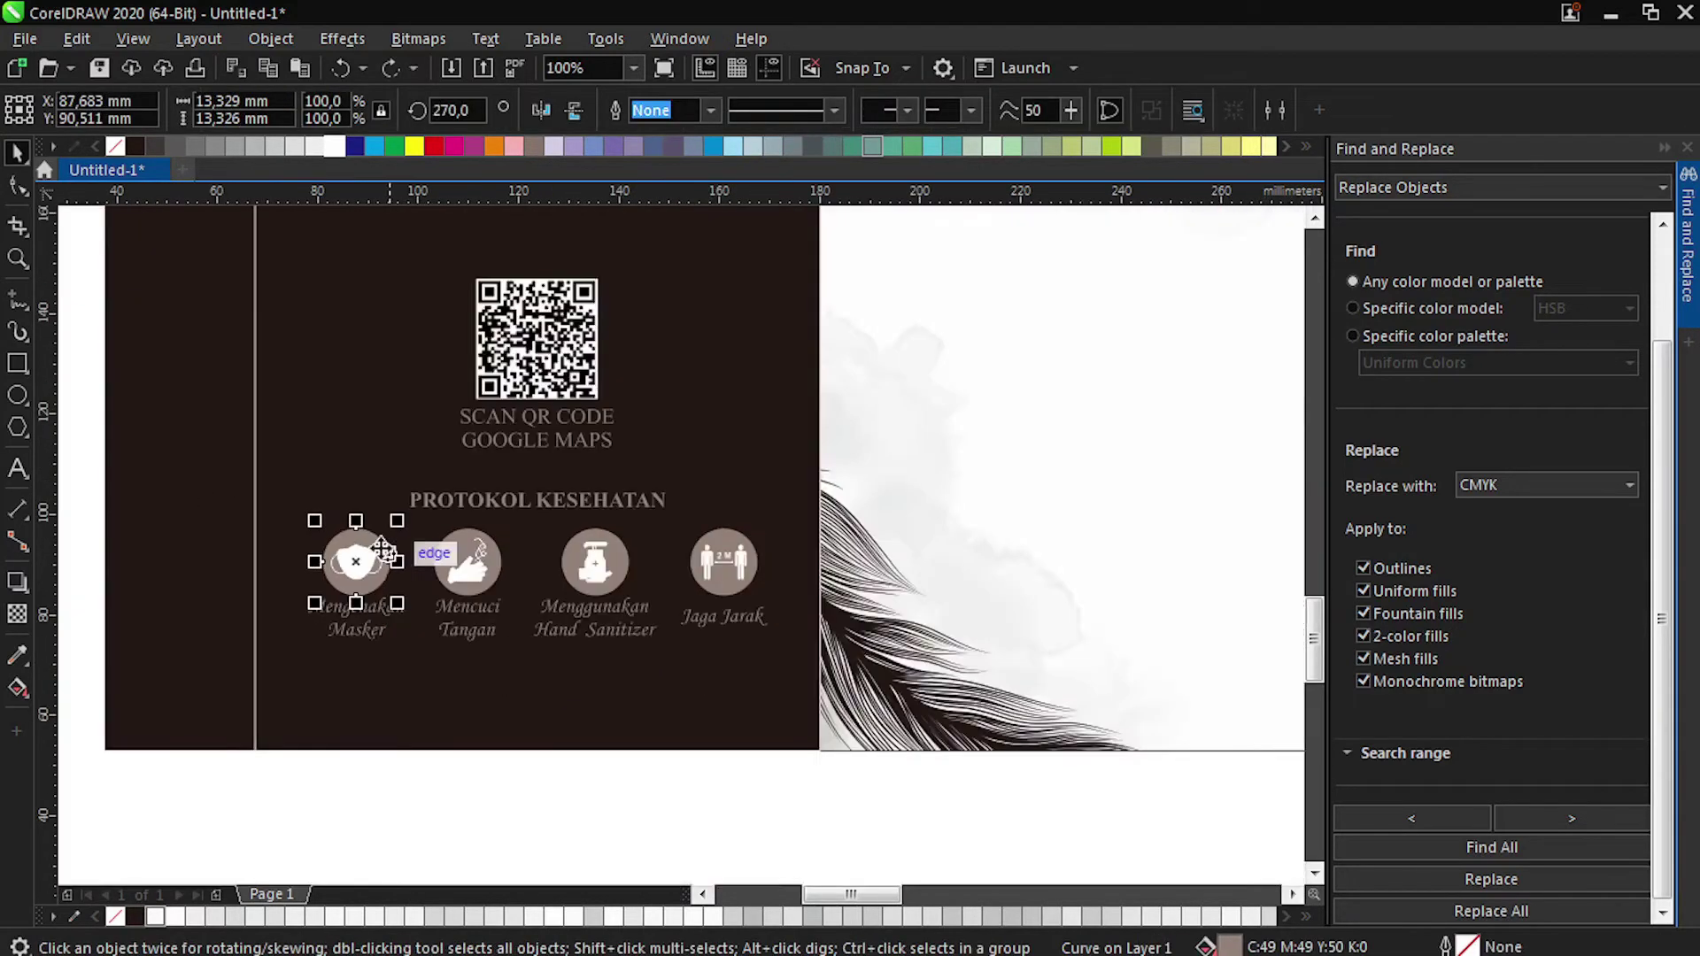
pyautogui.moveTo(130, 536); pyautogui.dragTo(867, 609)
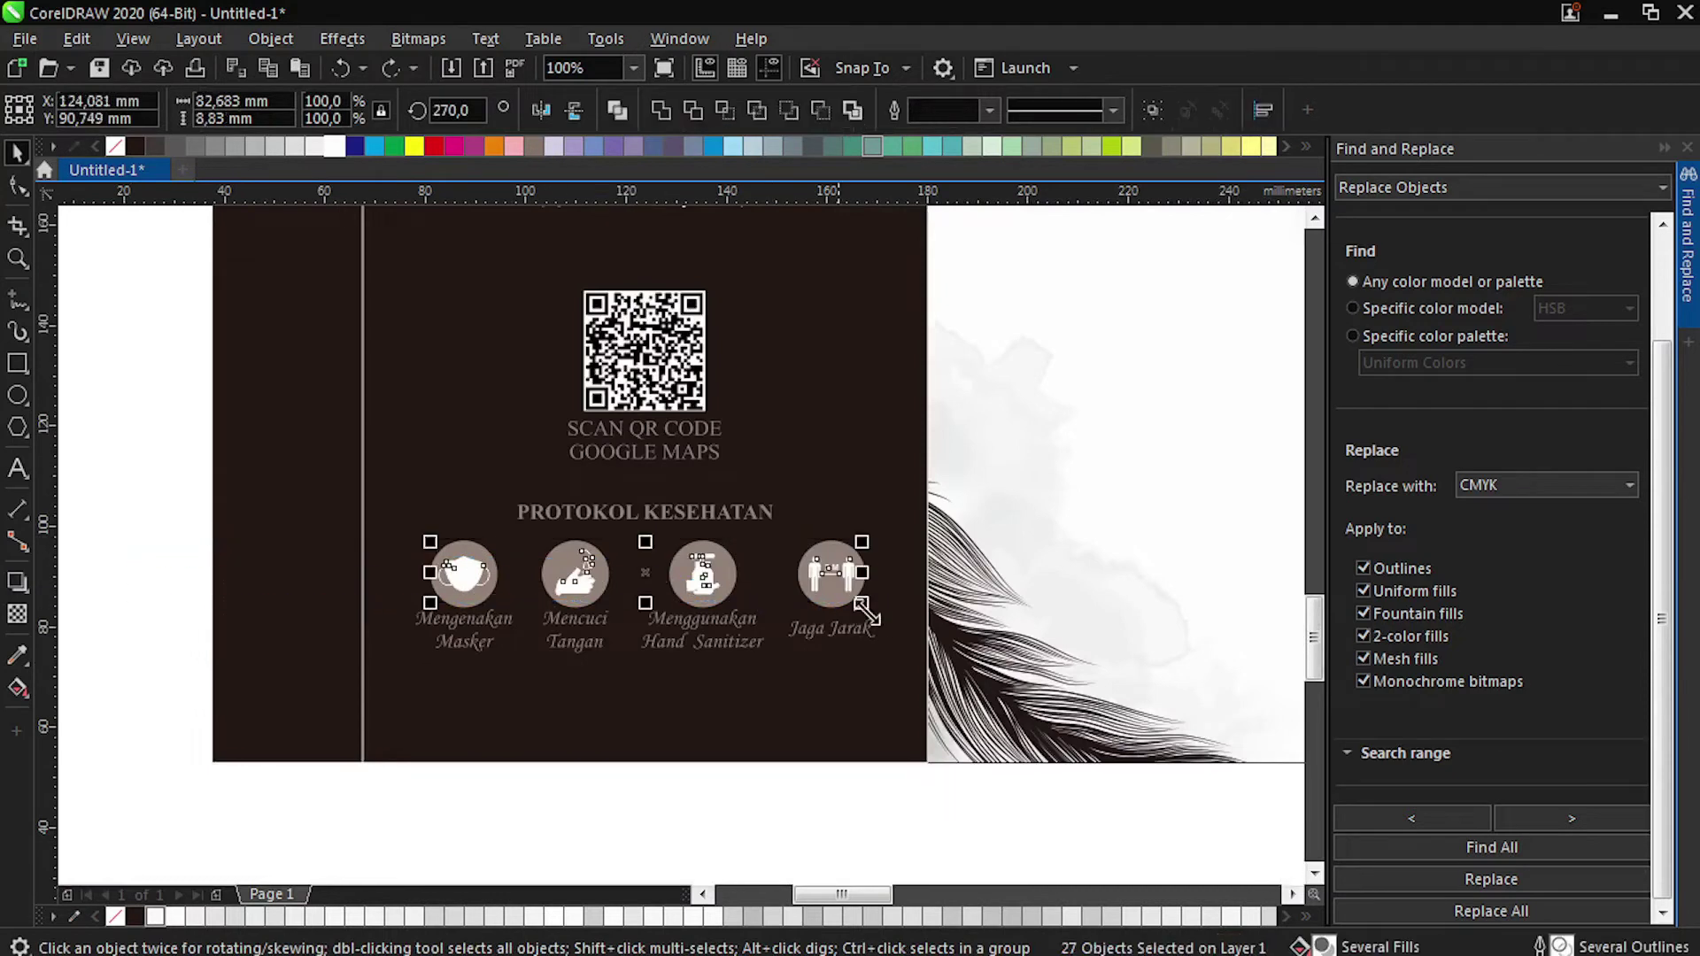
pyautogui.moveTo(159, 424); pyautogui.dragTo(881, 705)
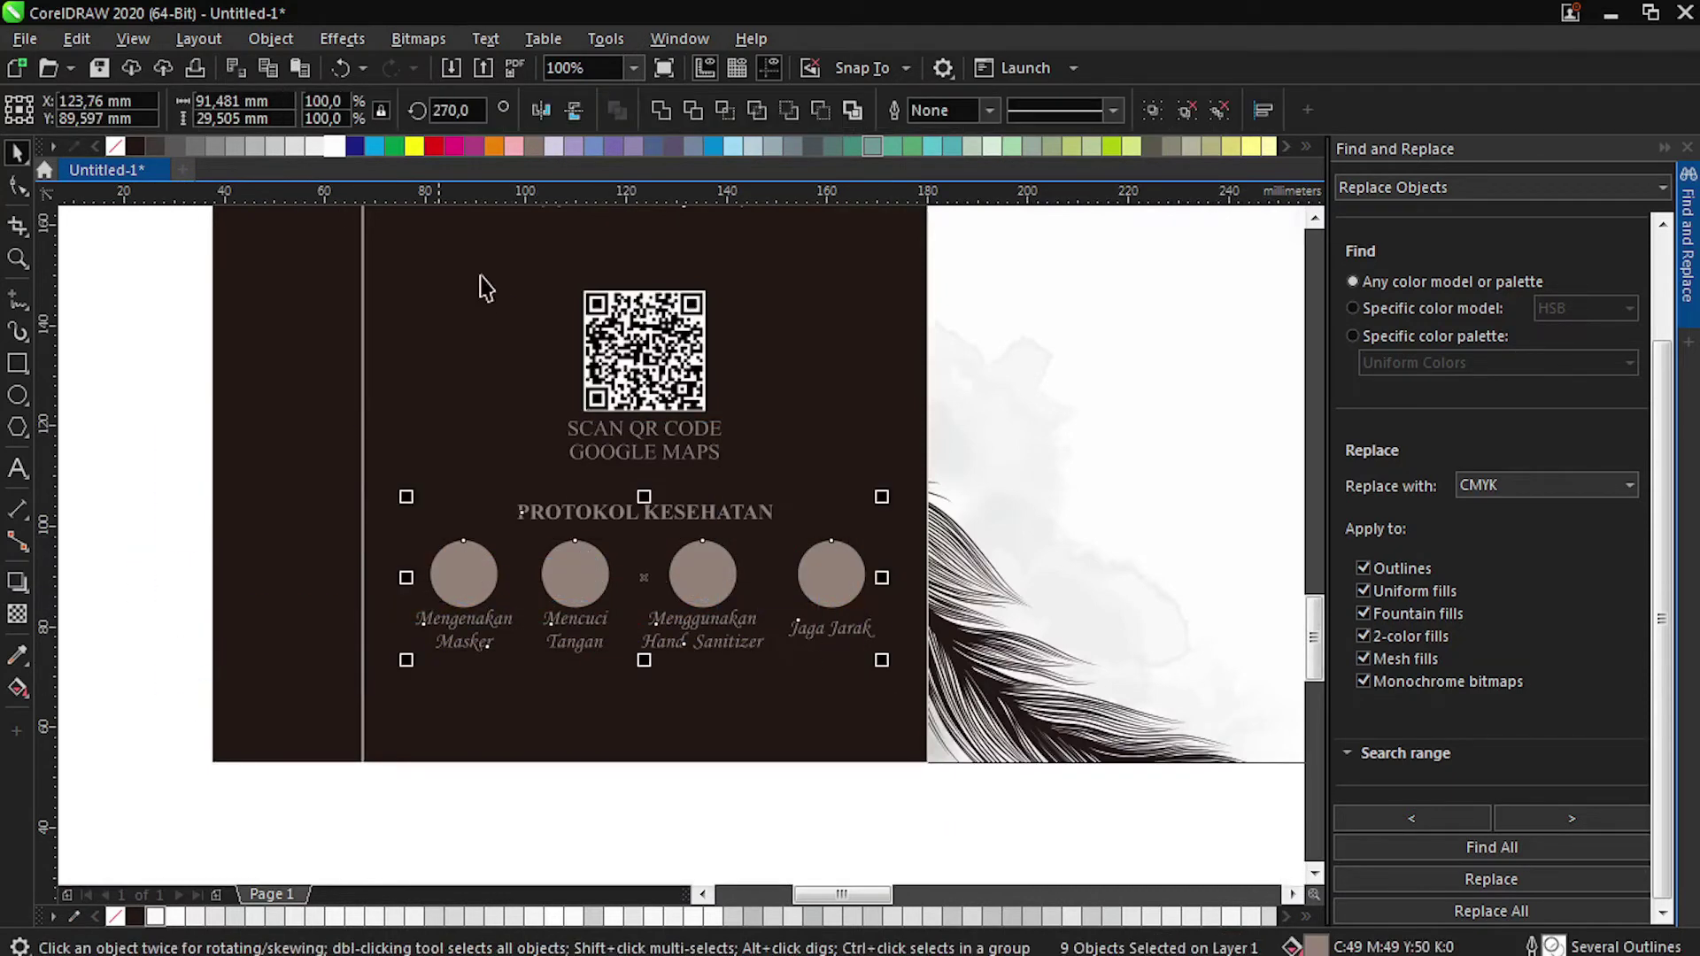
pyautogui.click(335, 146)
# Paste the four icon symbols back onto the white circles and fill them with black.
pyautogui.hotkey('ctrl', 'v')
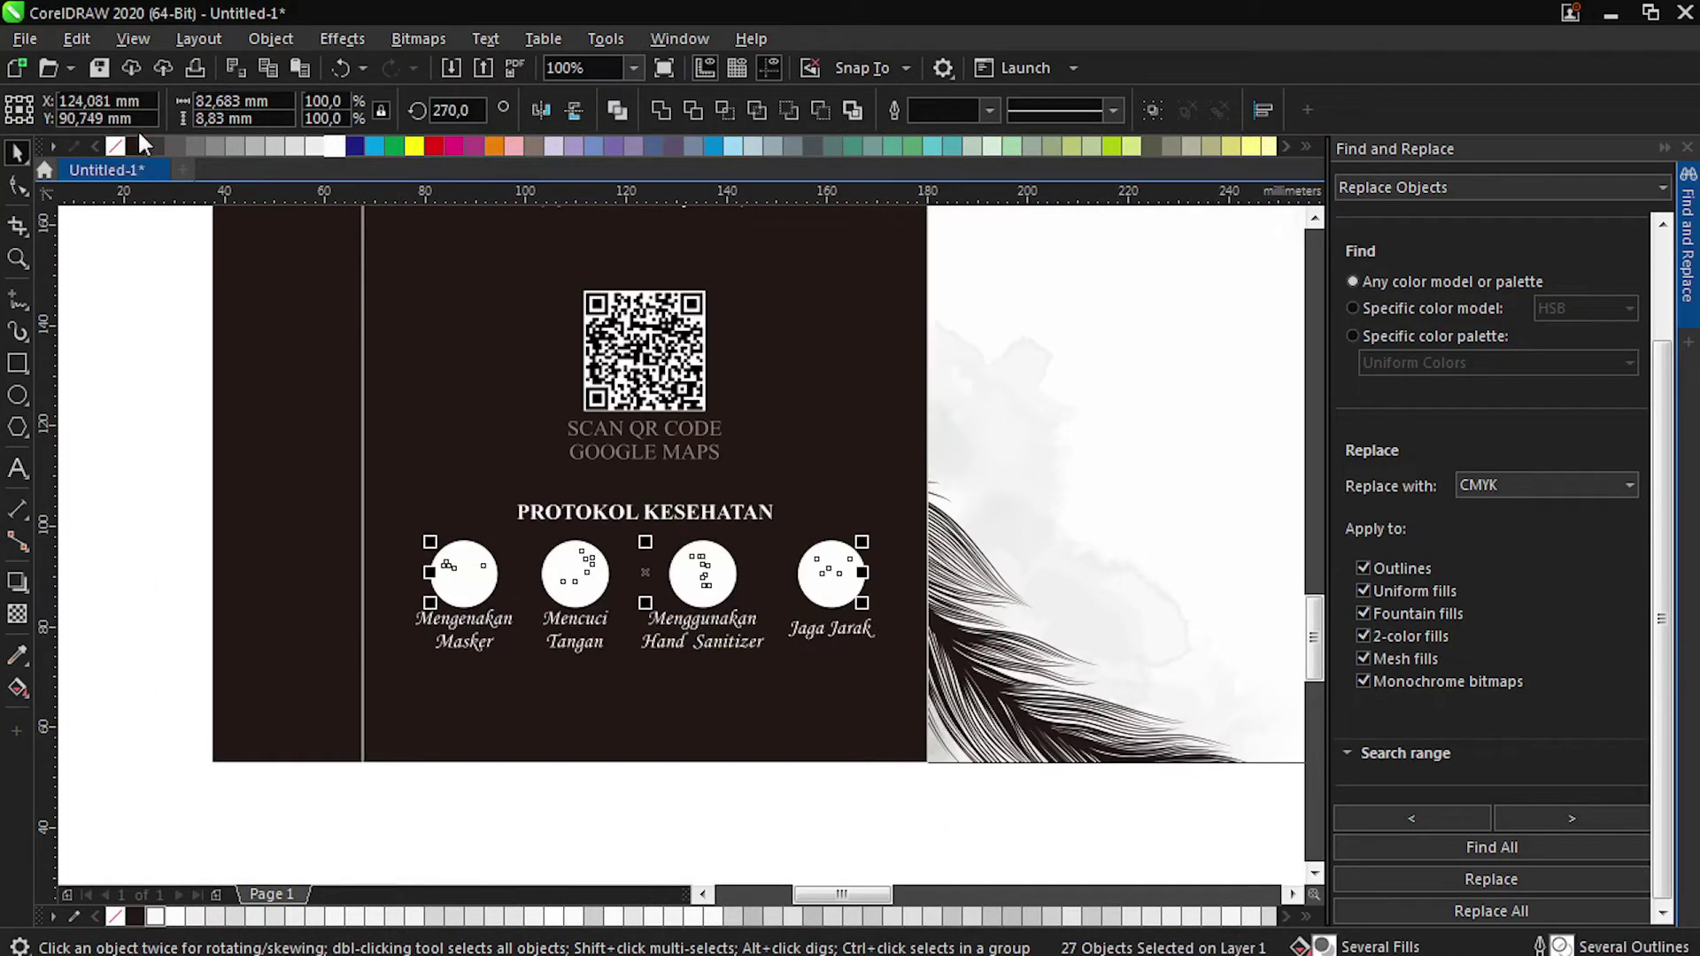
pyautogui.click(136, 138)
pyautogui.scroll(-2, 409, 516)
pyautogui.click(540, 689)
# Fill the SCAN QR CODE GOOGLE MAPS caption with white.
pyautogui.scroll(1, 492, 369)
pyautogui.scroll(3, 472, 558)
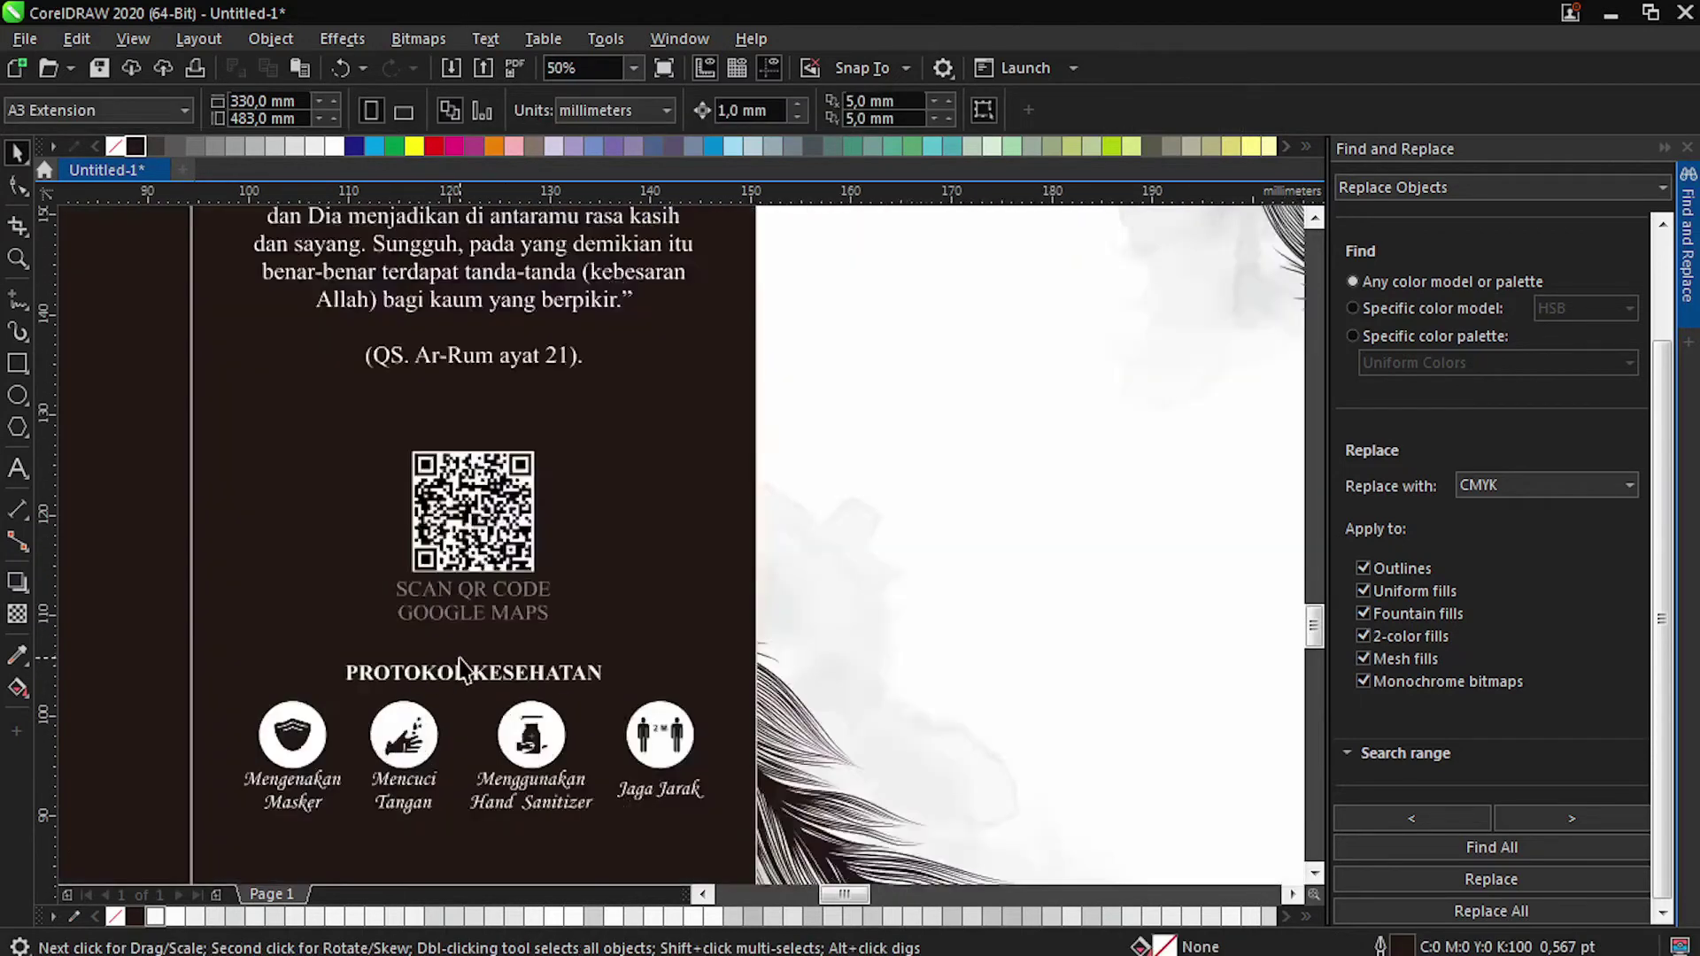
pyautogui.click(486, 542)
pyautogui.click(334, 146)
pyautogui.scroll(-3, 347, 461)
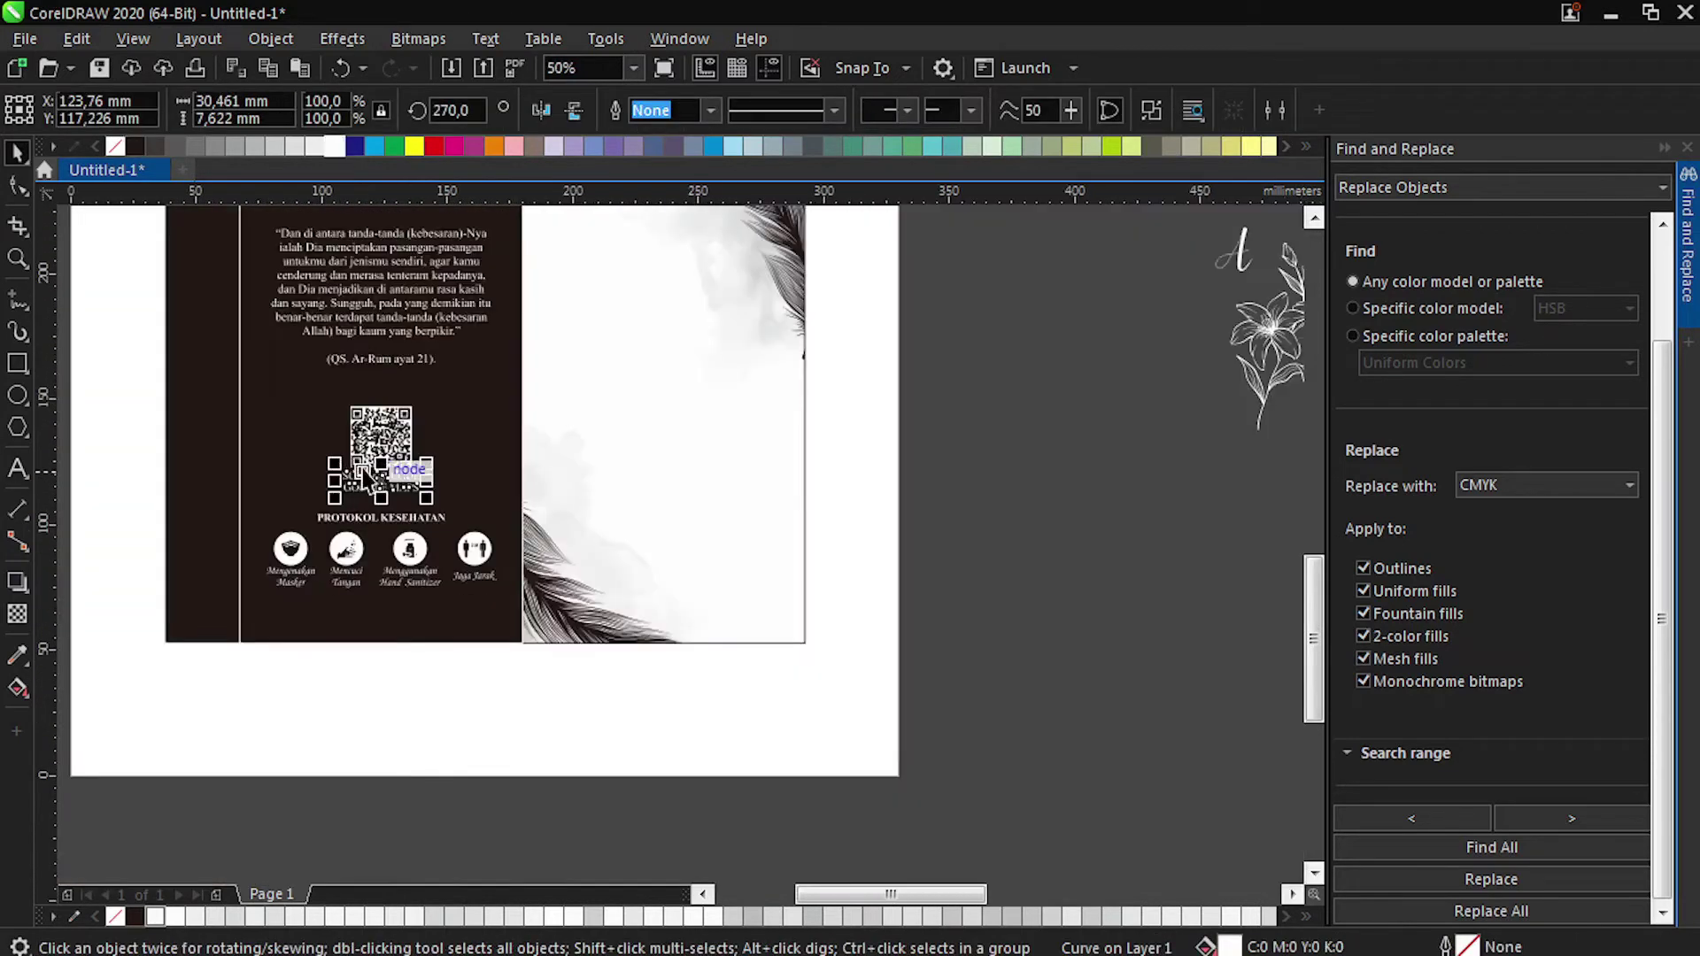
# Extract the feathers and watercolour background from the white panel's PowerClip frame.
pyautogui.click(577, 489)
pyautogui.scroll(-1, 596, 497)
pyautogui.click(594, 452)
pyautogui.scroll(1, 590, 441)
pyautogui.click(585, 440)
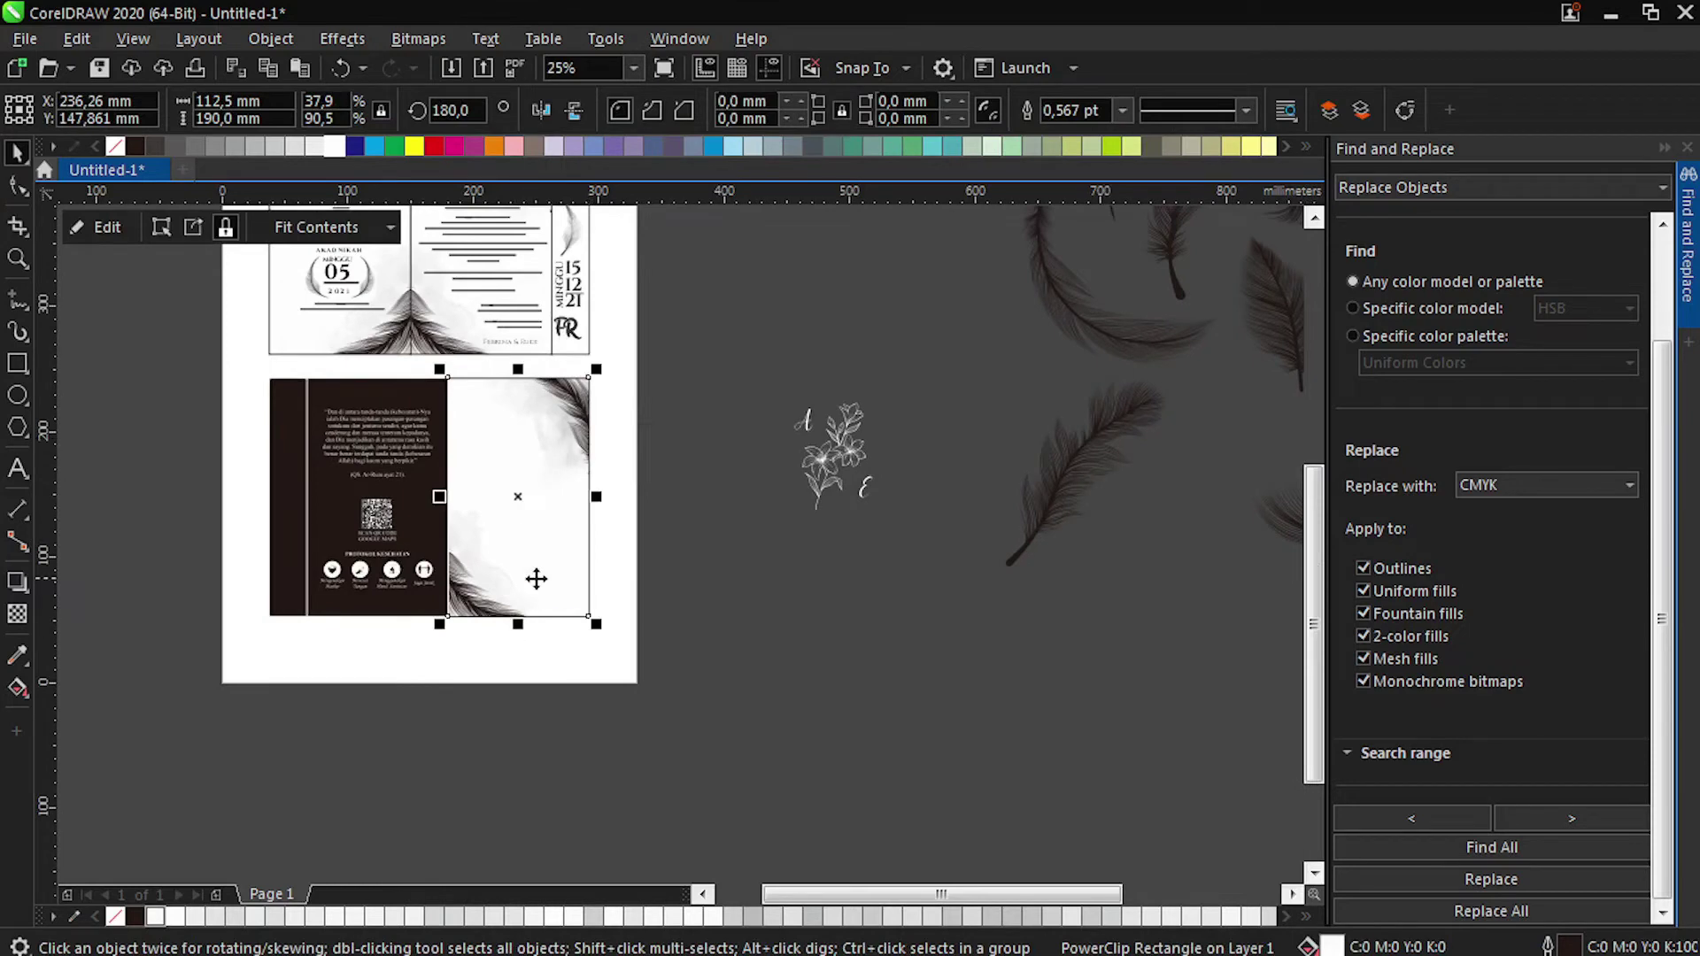
pyautogui.click(194, 228)
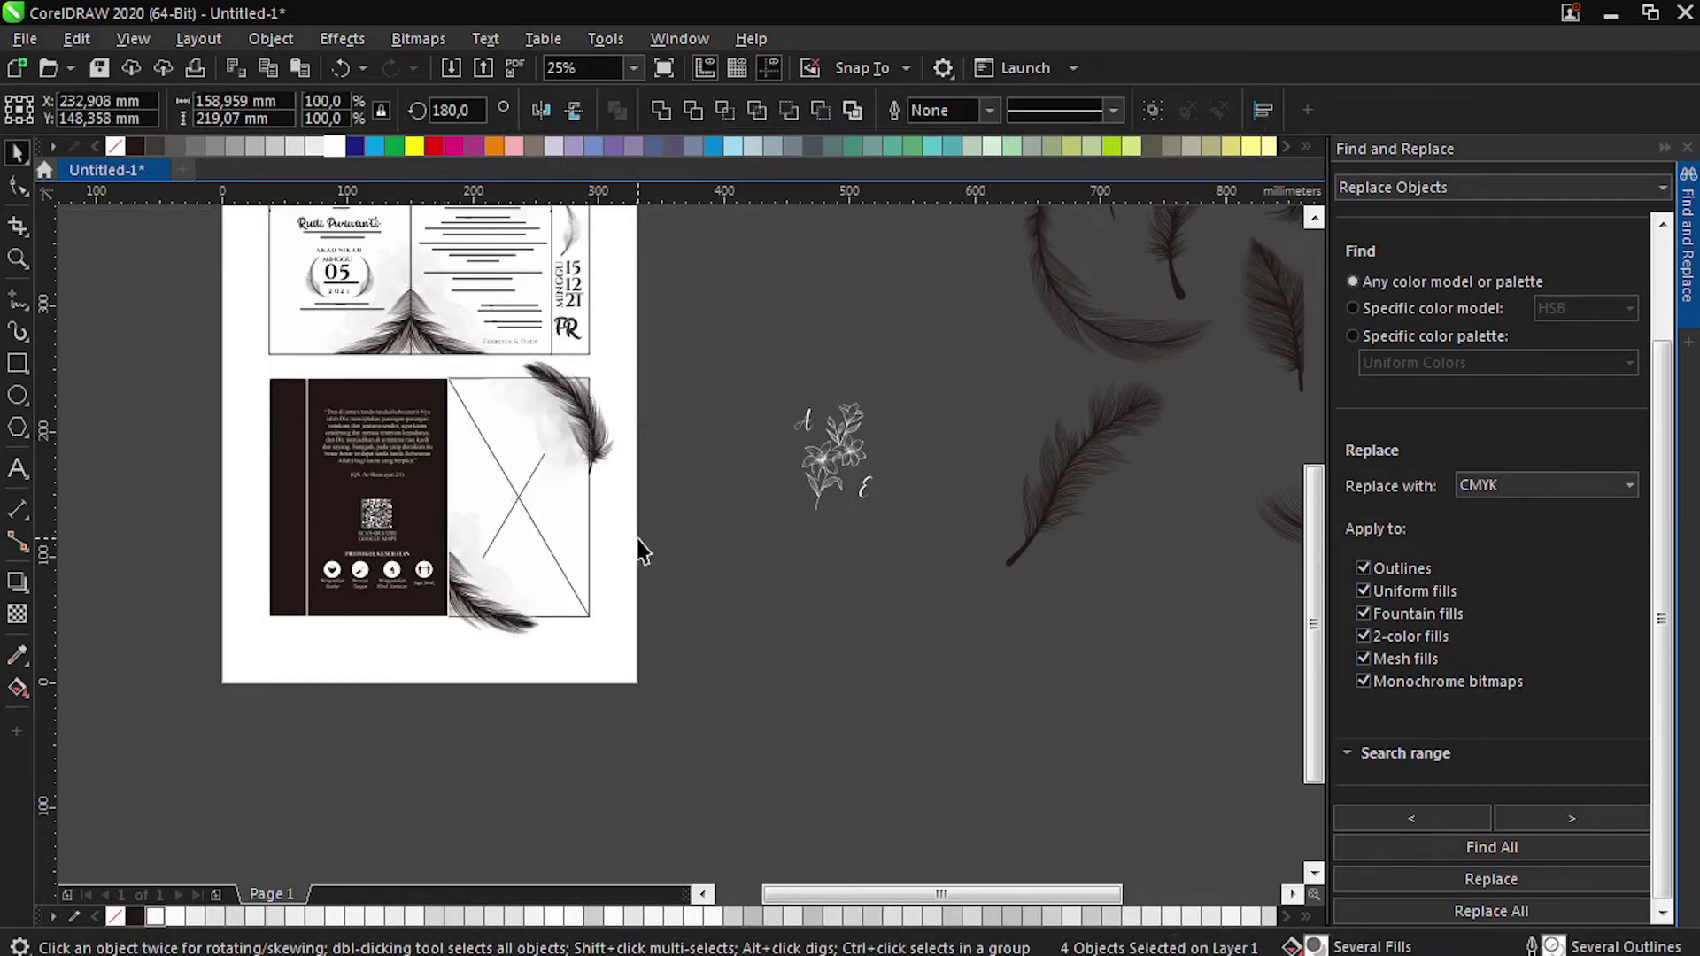
# Move both feathers clear of the white panel and place the watercolour background back inside its PowerClip frame.
pyautogui.click(470, 591)
pyautogui.keyDown('shift'); pyautogui.click(561, 425); pyautogui.keyUp('shift')
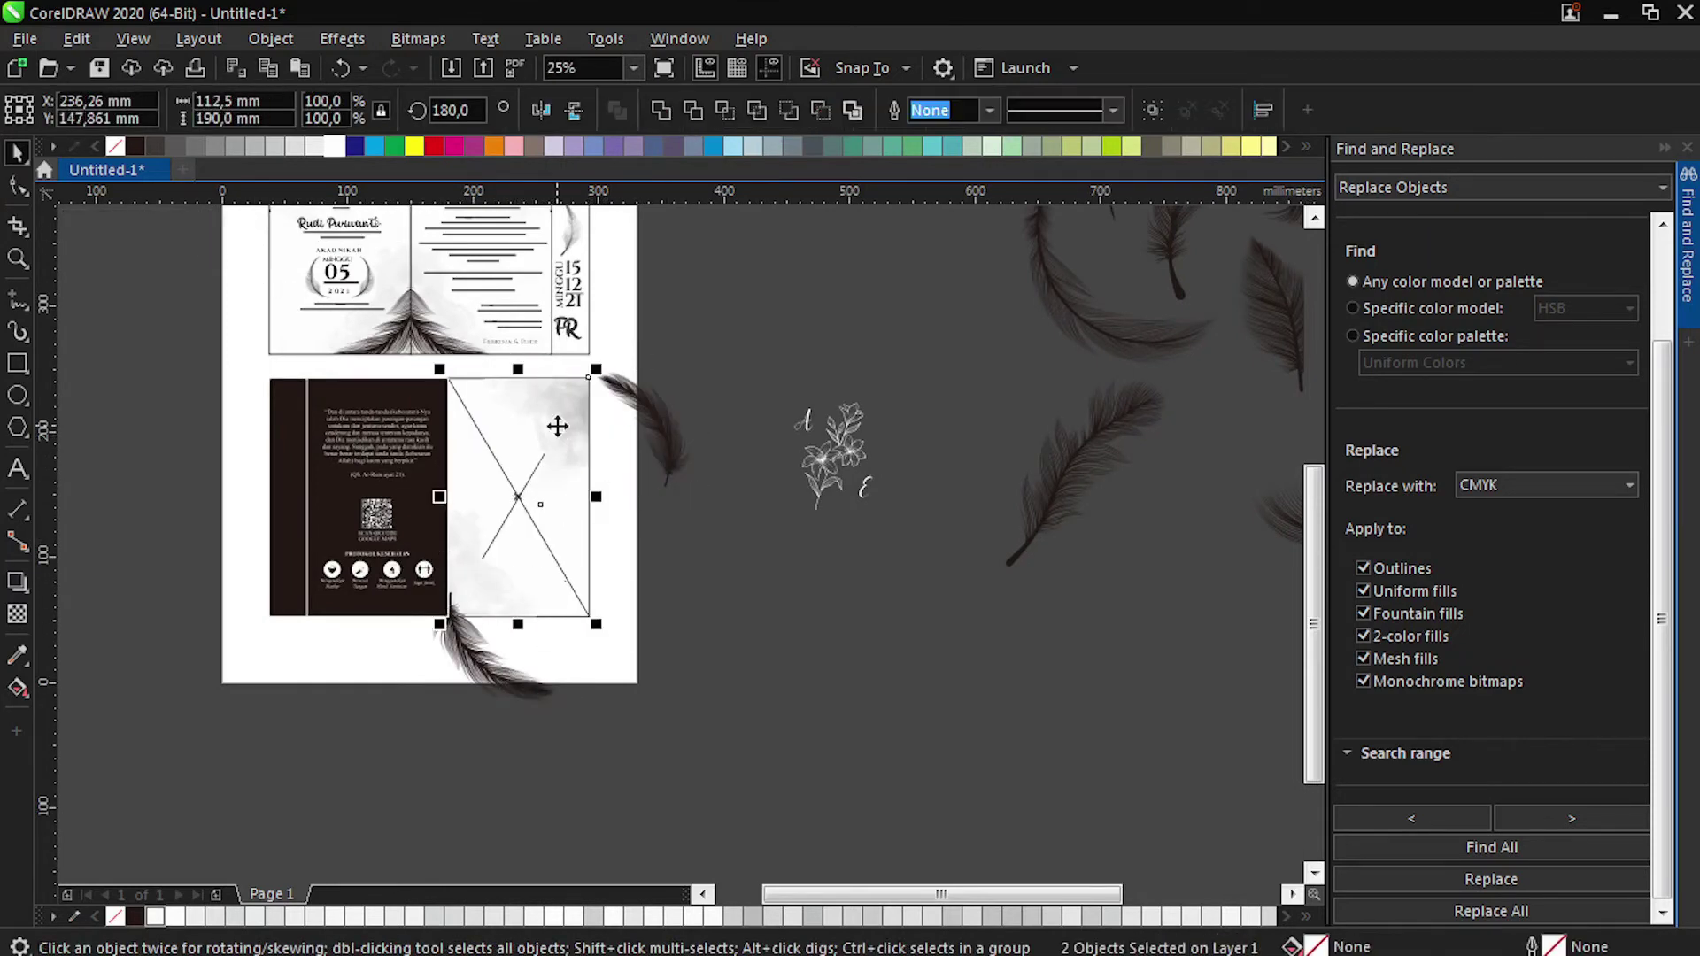
pyautogui.rightClick(566, 427)
pyautogui.click(677, 617)
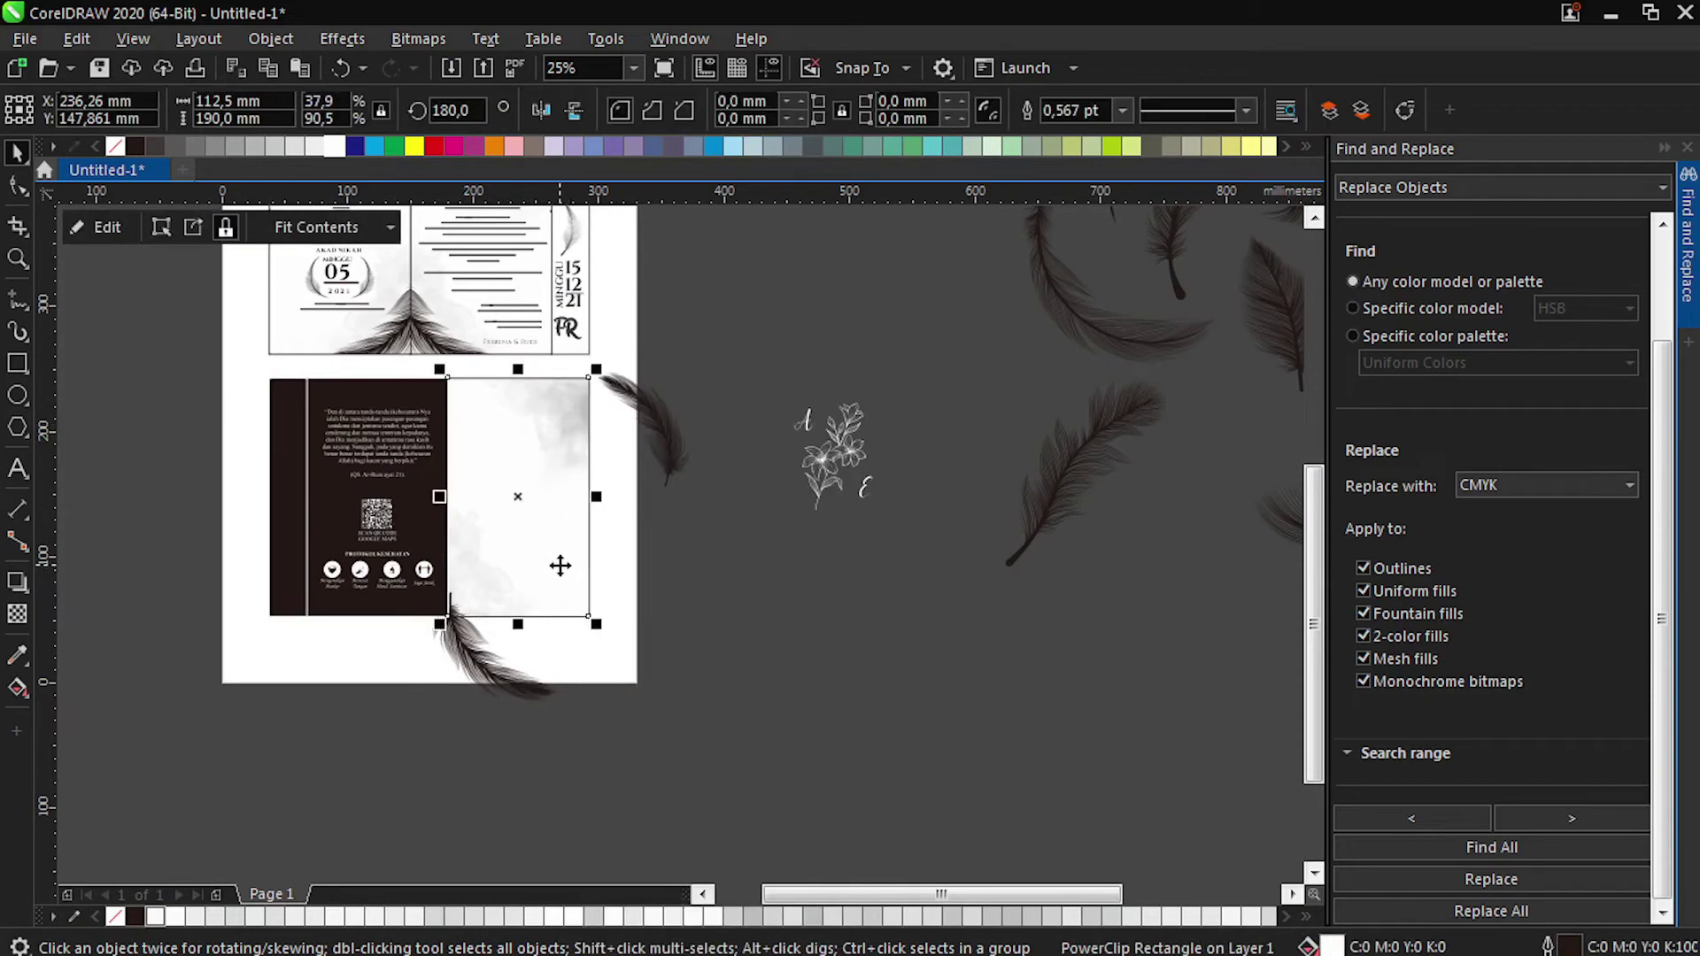
pyautogui.click(562, 561)
# Switch to the setingan folder, find the earlier floral wedding invitation file marked "plat ok" and open it.
pyautogui.hotkey('alt', 'Tab')
pyautogui.scroll(20, 1396, 490)
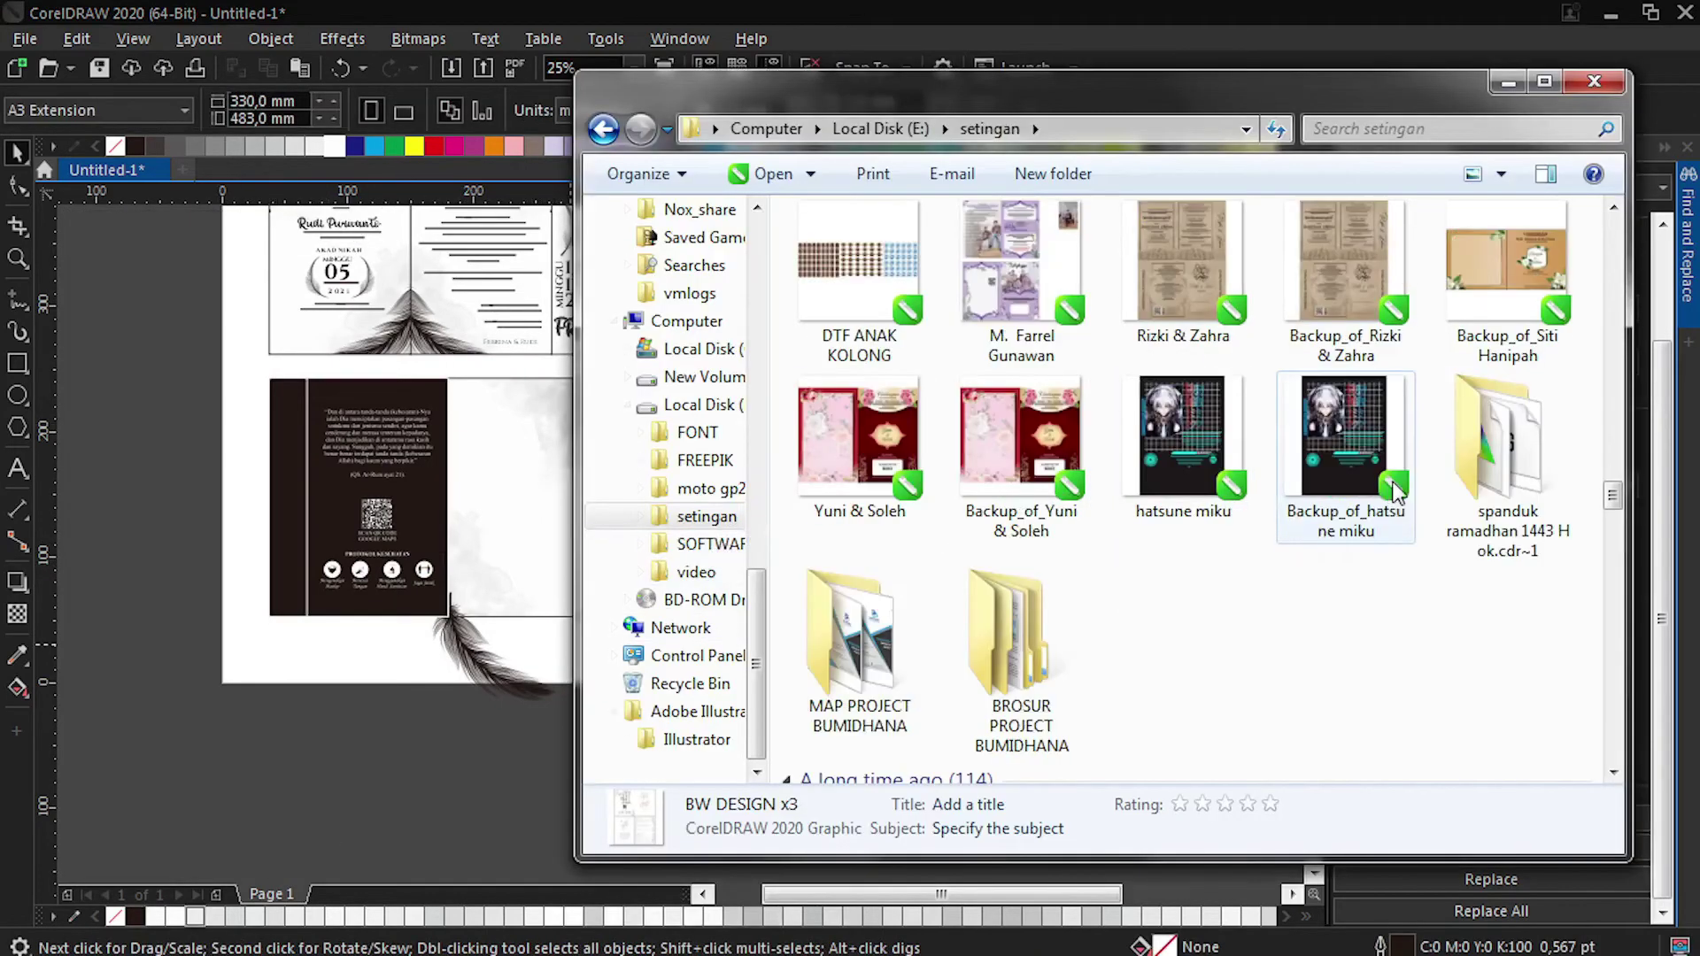
pyautogui.click(1043, 338)
pyautogui.scroll(-10, 1147, 503)
pyautogui.scroll(10, 1149, 502)
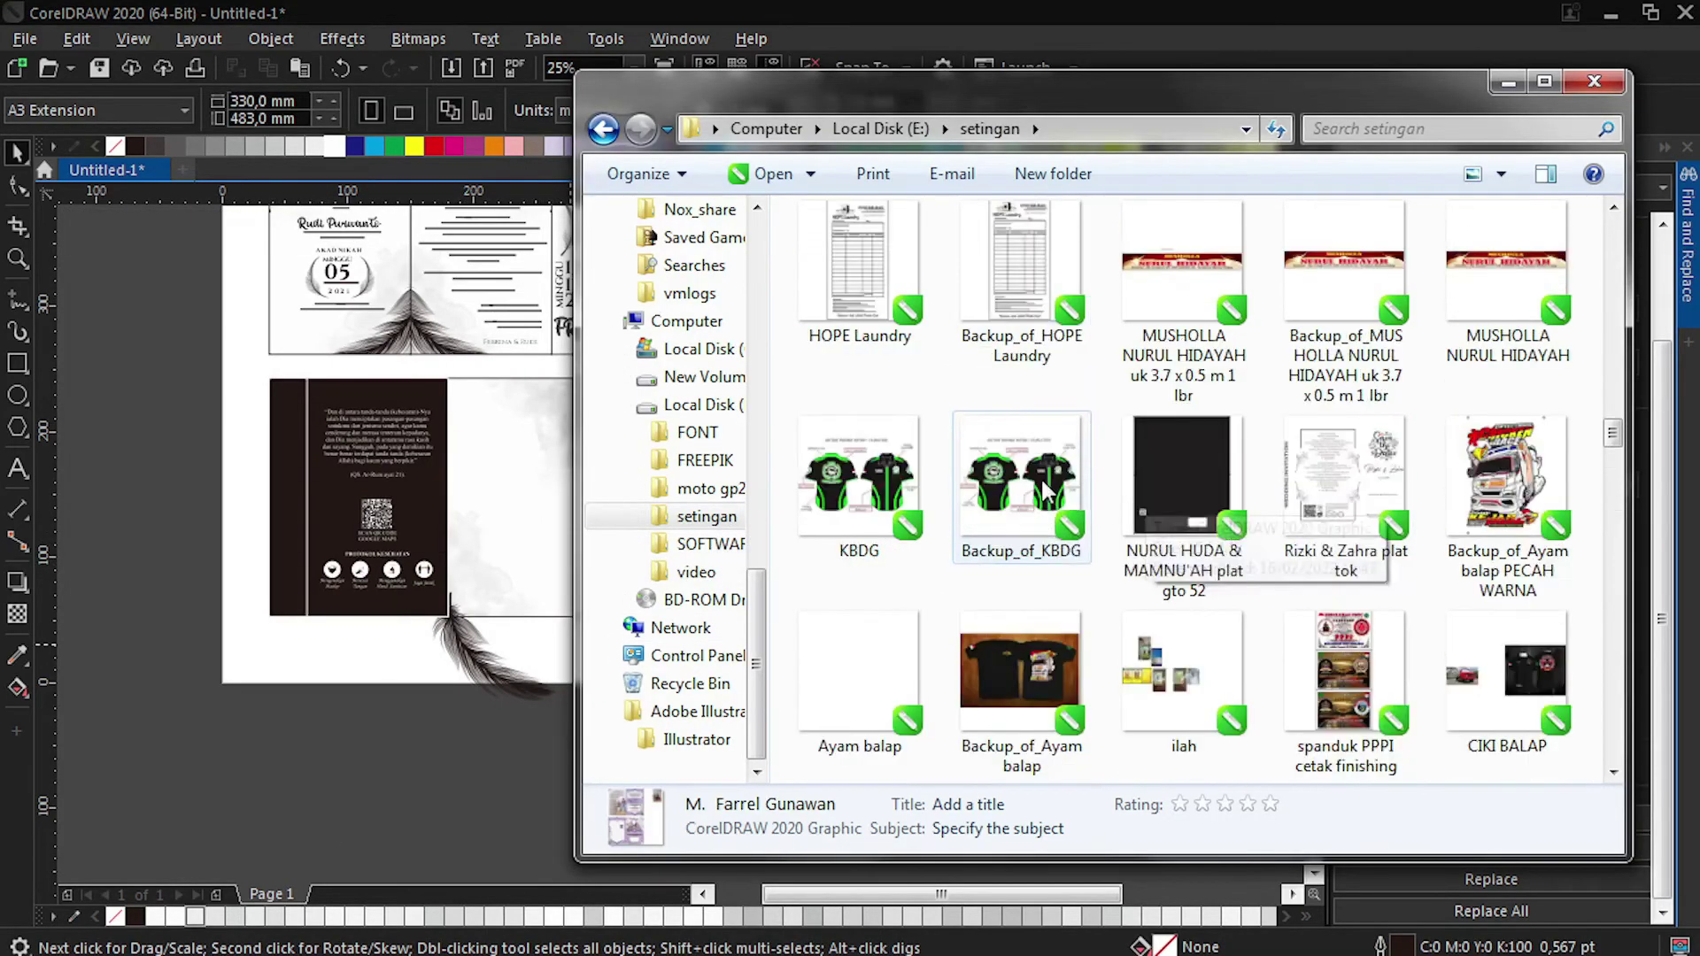
pyautogui.scroll(-2, 1116, 556)
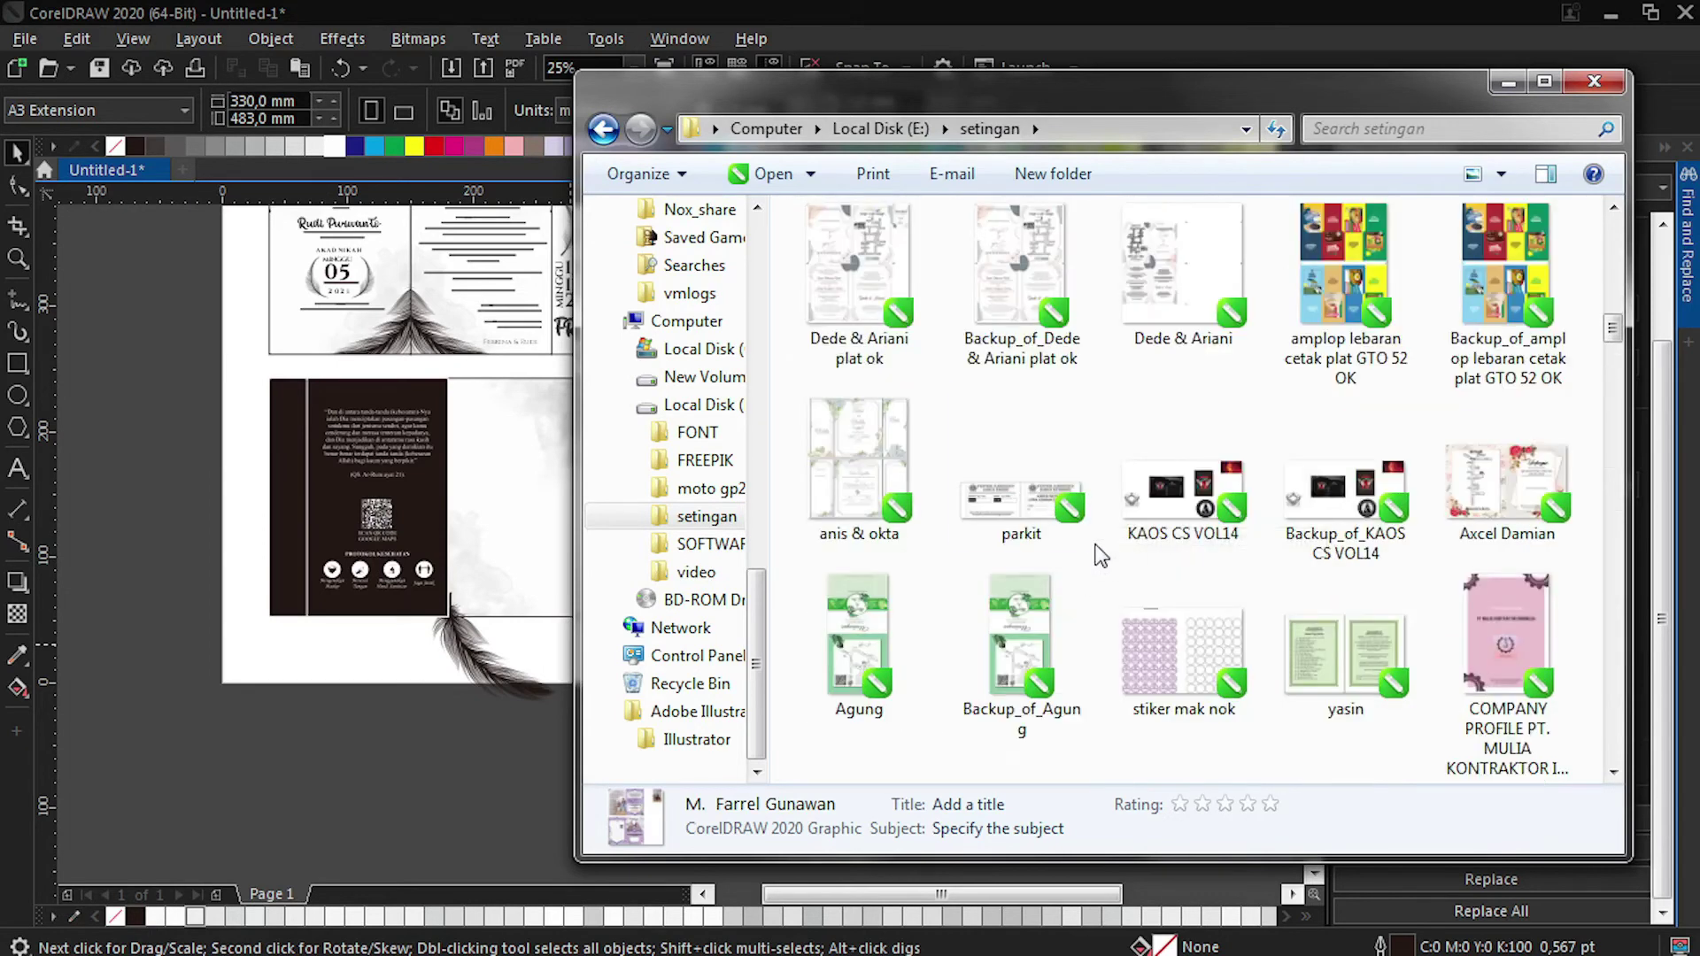
pyautogui.hotkey('alt', 'Tab')
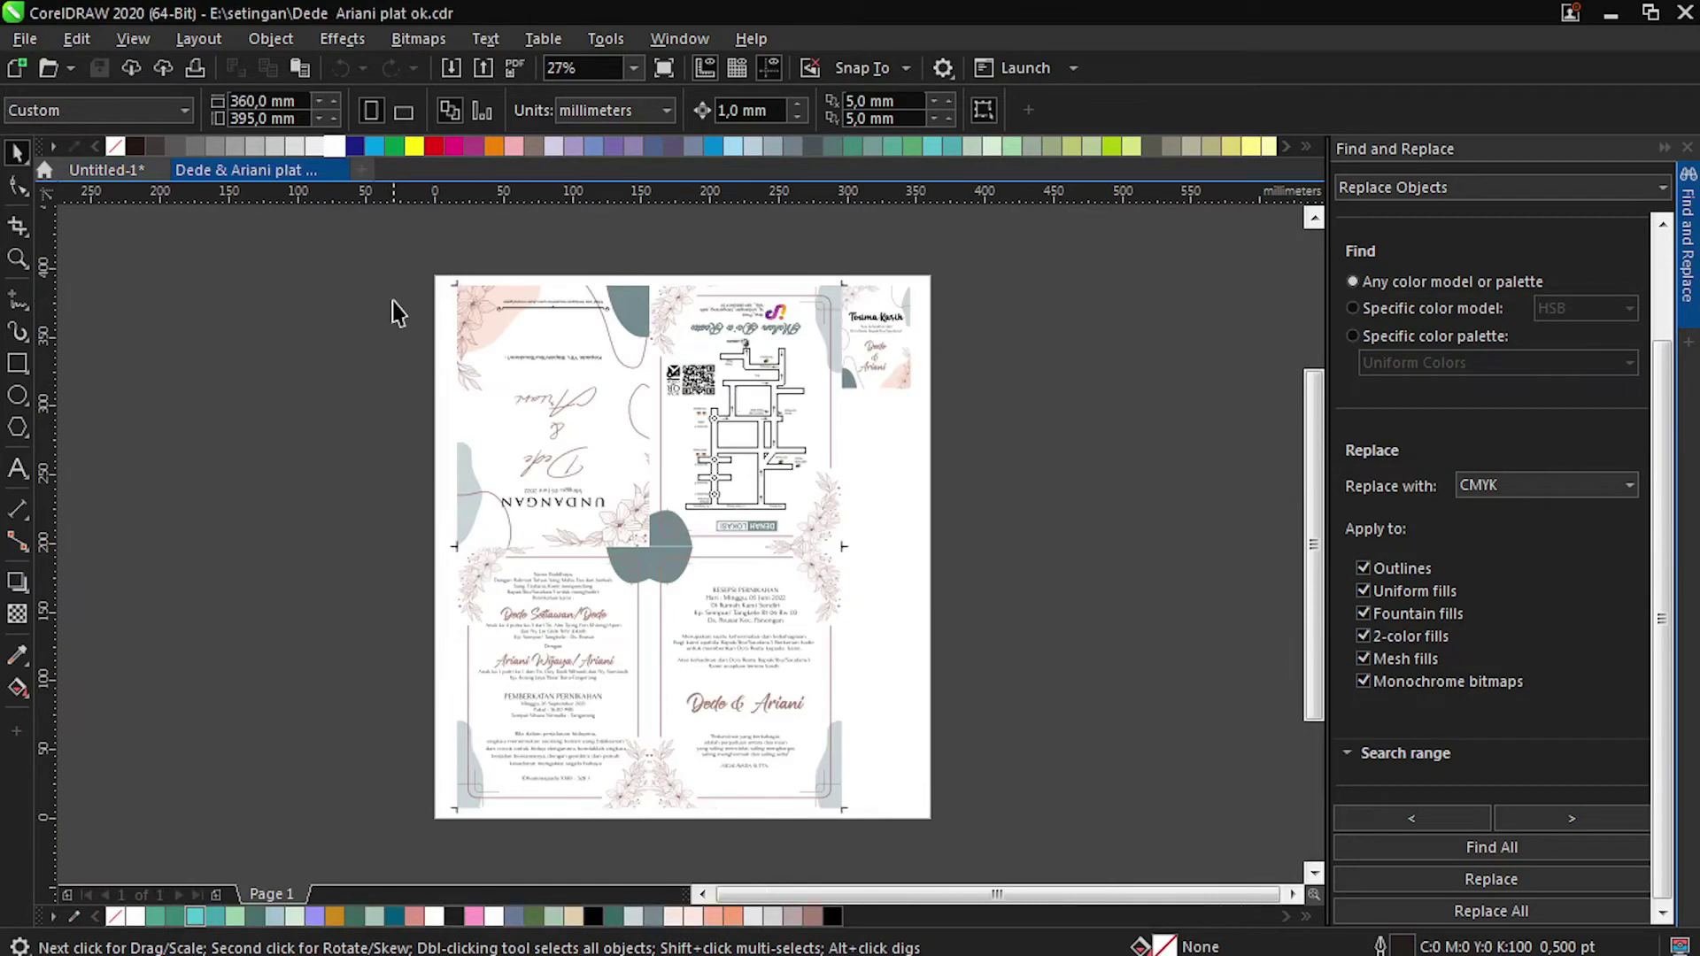
# Copy the recipient address line with its ornament and apology note from the opened invitation and close that file.
pyautogui.moveTo(611, 362); pyautogui.dragTo(615, 366)
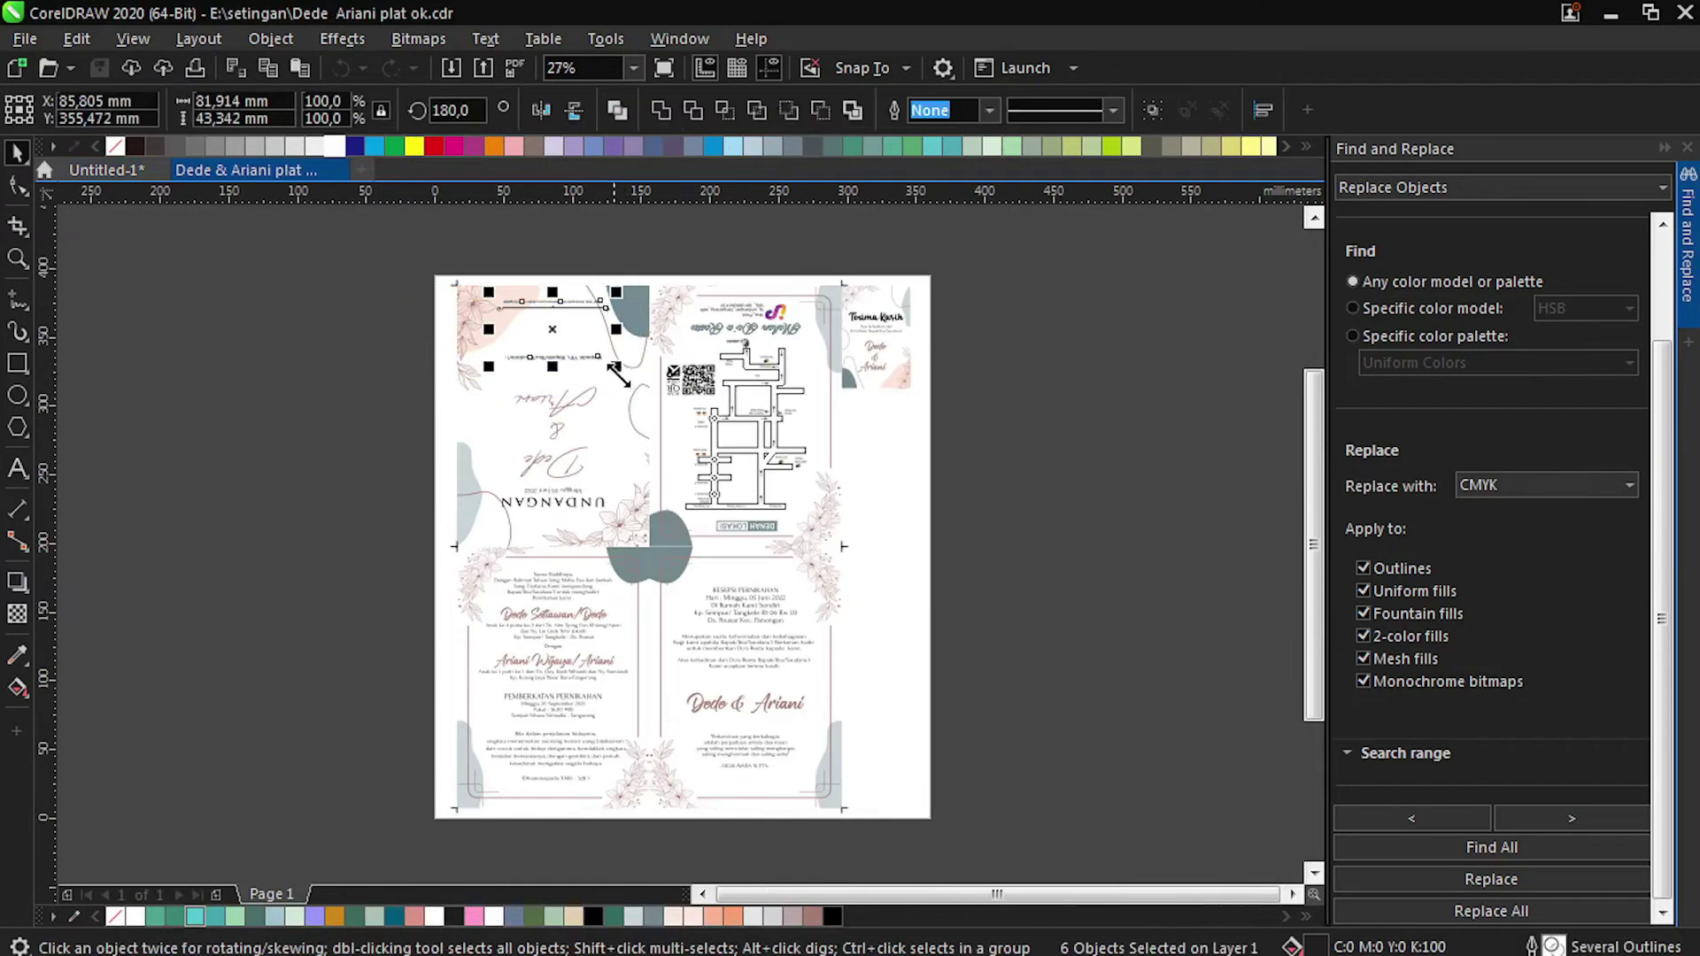
pyautogui.hotkey('ctrl', 'c')
pyautogui.hotkey('ctrl', 'F4')
# Paste the recipient block with its styles merged, group it and move it onto the lower part of the white panel.
pyautogui.hotkey('ctrl', 'v')
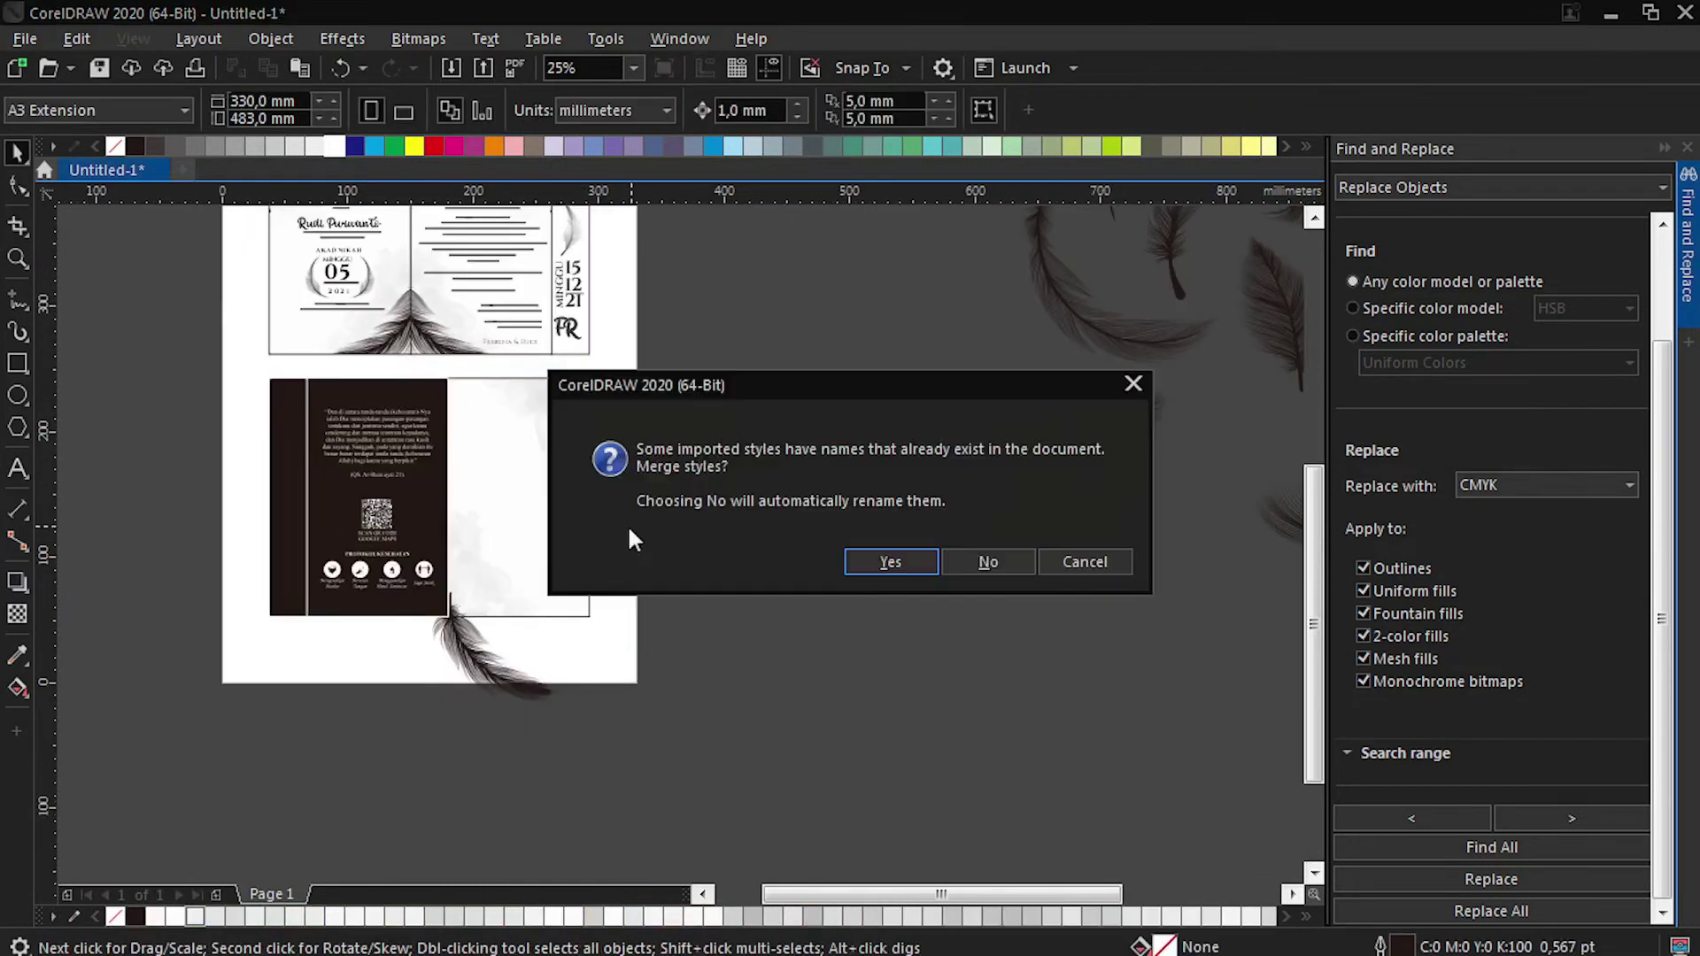
pyautogui.click(890, 562)
pyautogui.scroll(-1, 626, 563)
pyautogui.scroll(1, 722, 482)
pyautogui.scroll(-1, 653, 512)
pyautogui.scroll(1, 457, 409)
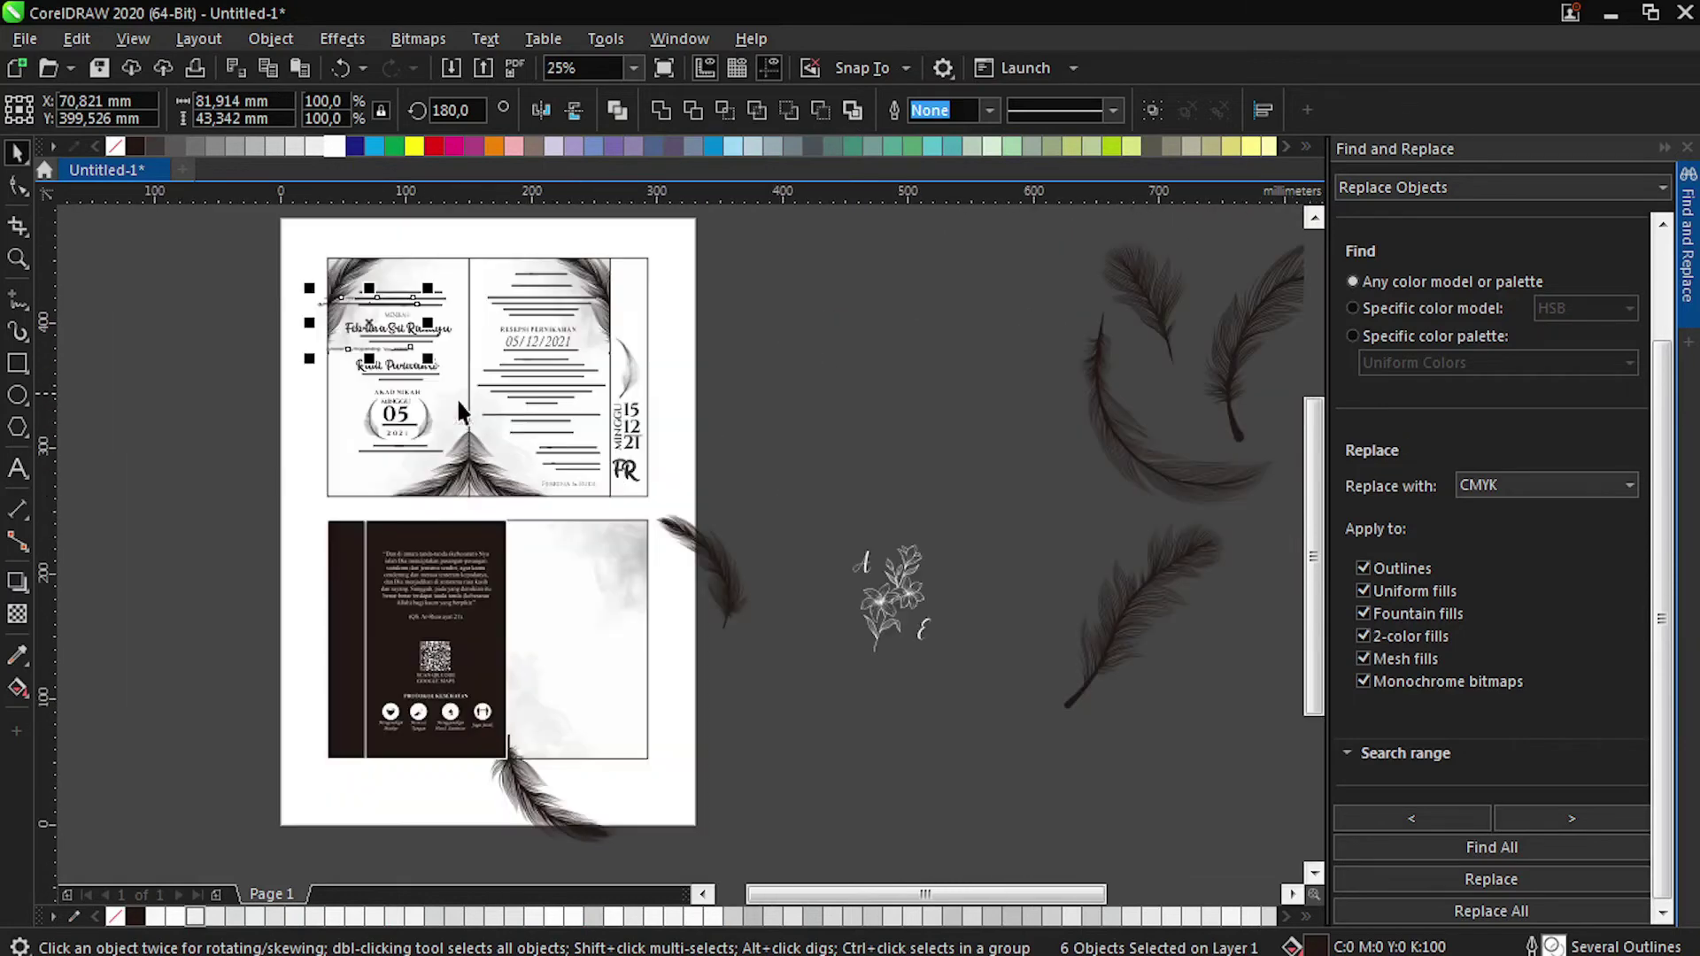
pyautogui.moveTo(399, 347); pyautogui.dragTo(557, 649)
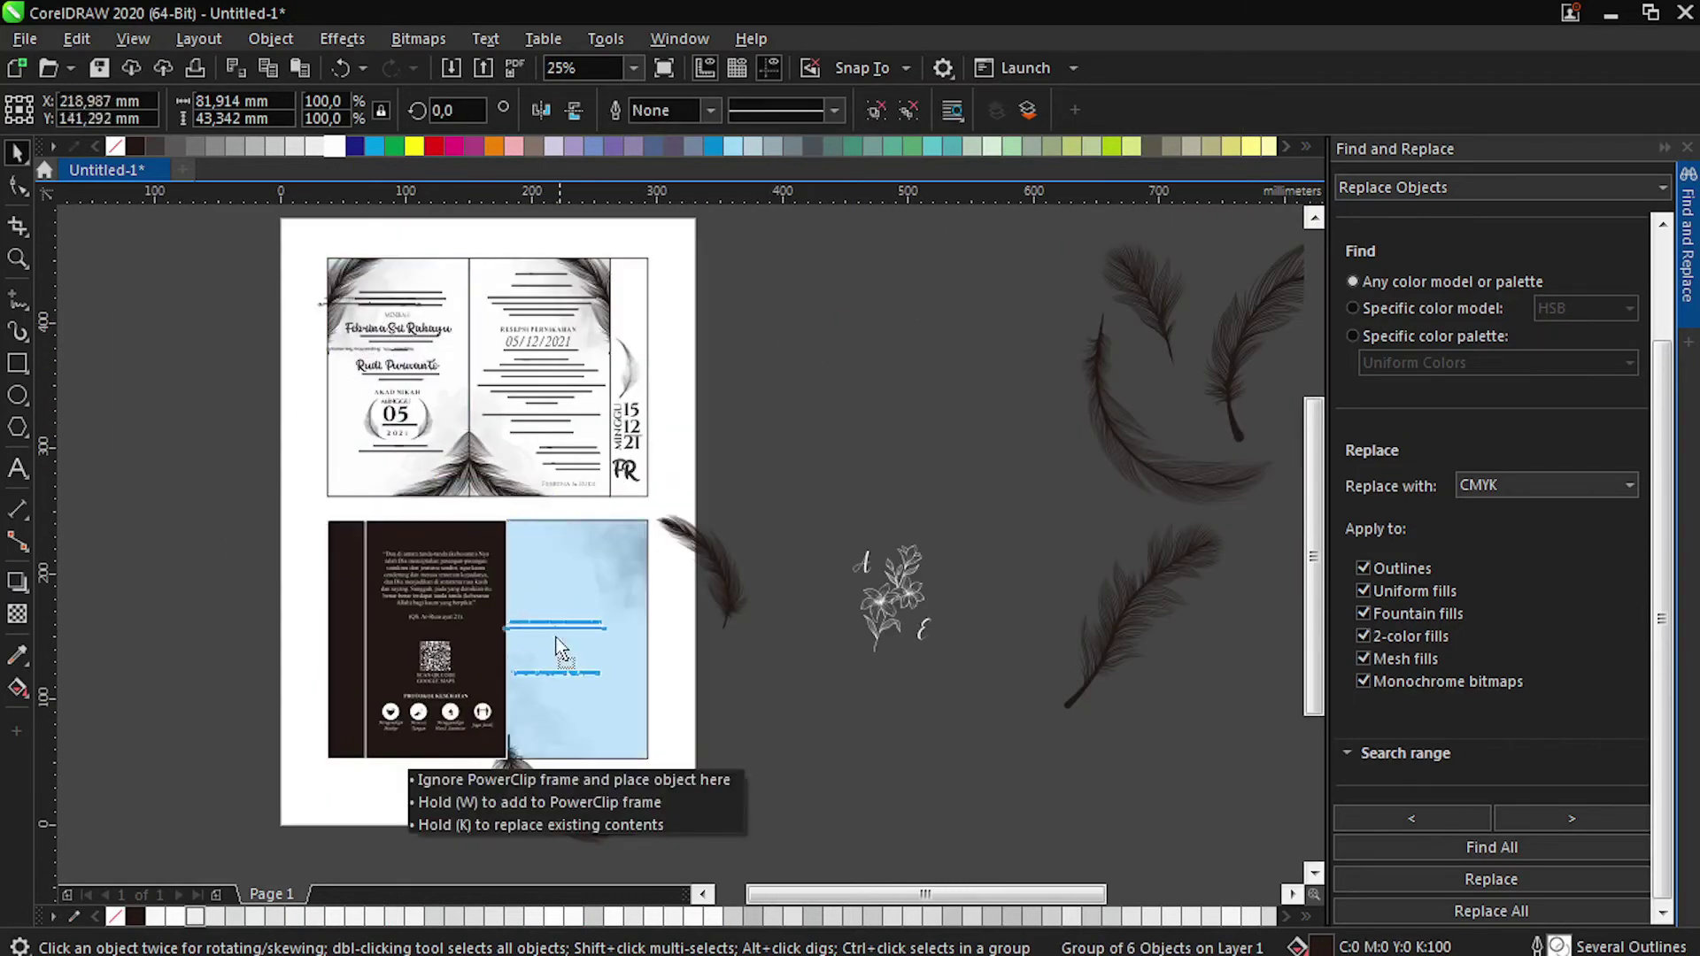
pyautogui.moveTo(581, 709); pyautogui.dragTo(581, 708)
# Mirror the recipient block vertically and horizontally so it reads upright, and centre it horizontally on the white panel.
pyautogui.scroll(1, 584, 708)
pyautogui.click(575, 114)
pyautogui.click(541, 111)
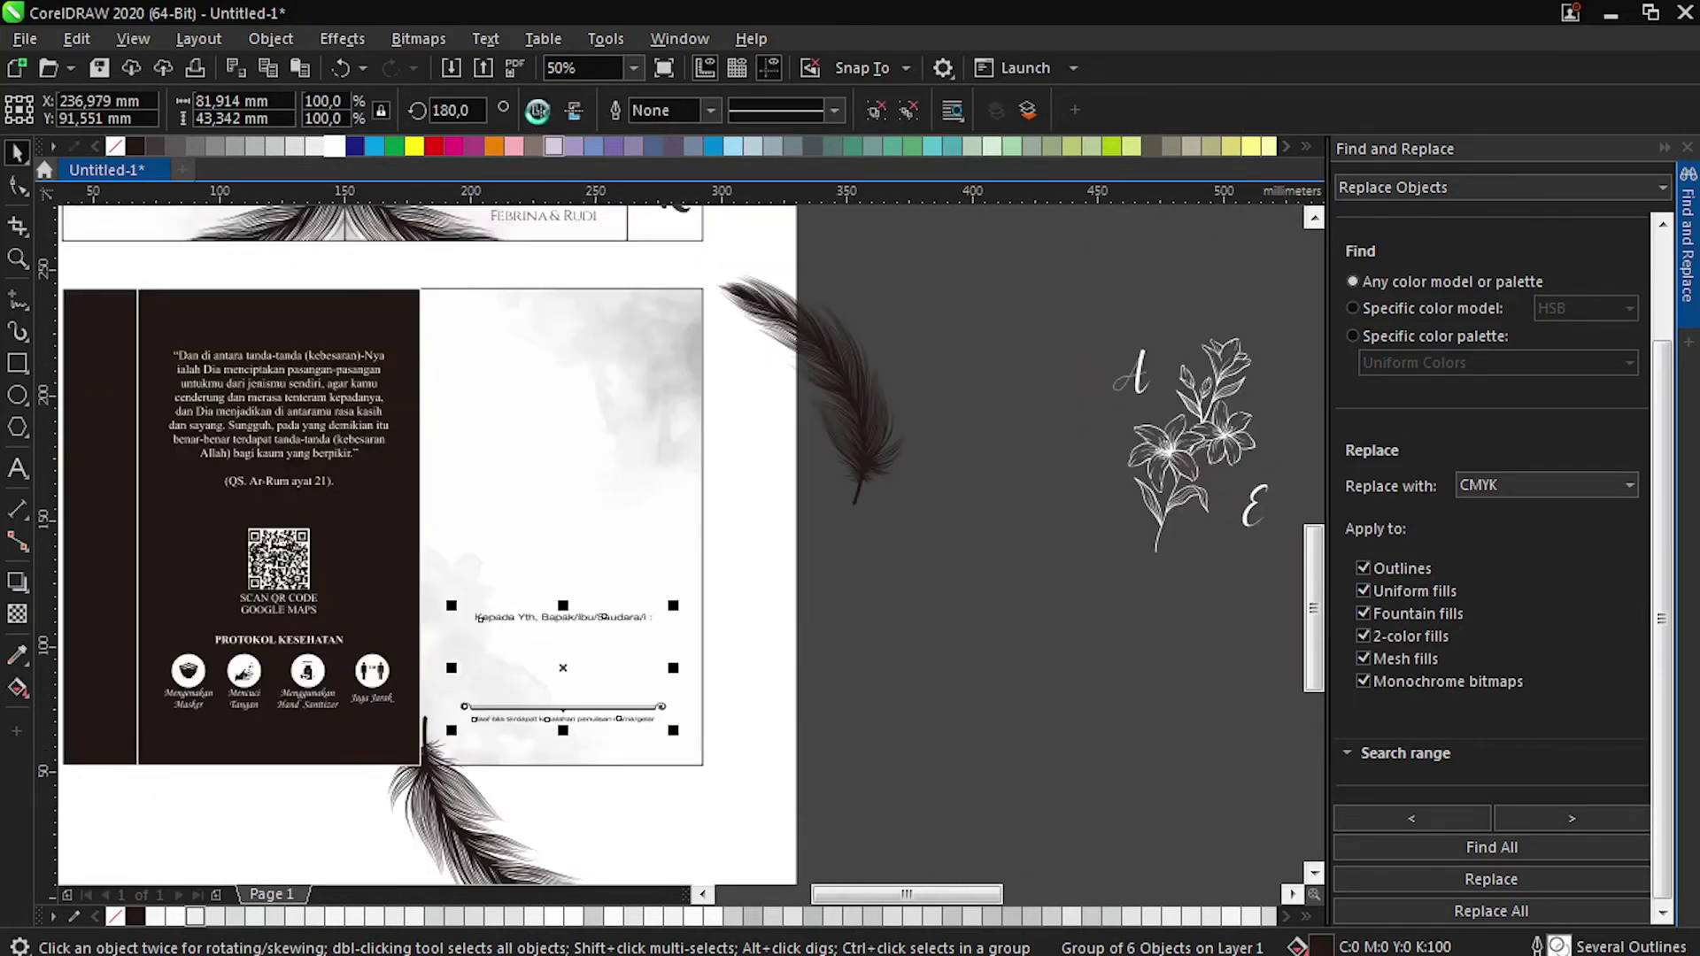
pyautogui.keyDown('shift'); pyautogui.click(660, 532); pyautogui.keyUp('shift')
pyautogui.press('c')
pyautogui.click(759, 650)
# Stretch the recipient block vertically to a height of about 53 mm.
pyautogui.click(626, 611)
pyautogui.scroll(1, 532, 650)
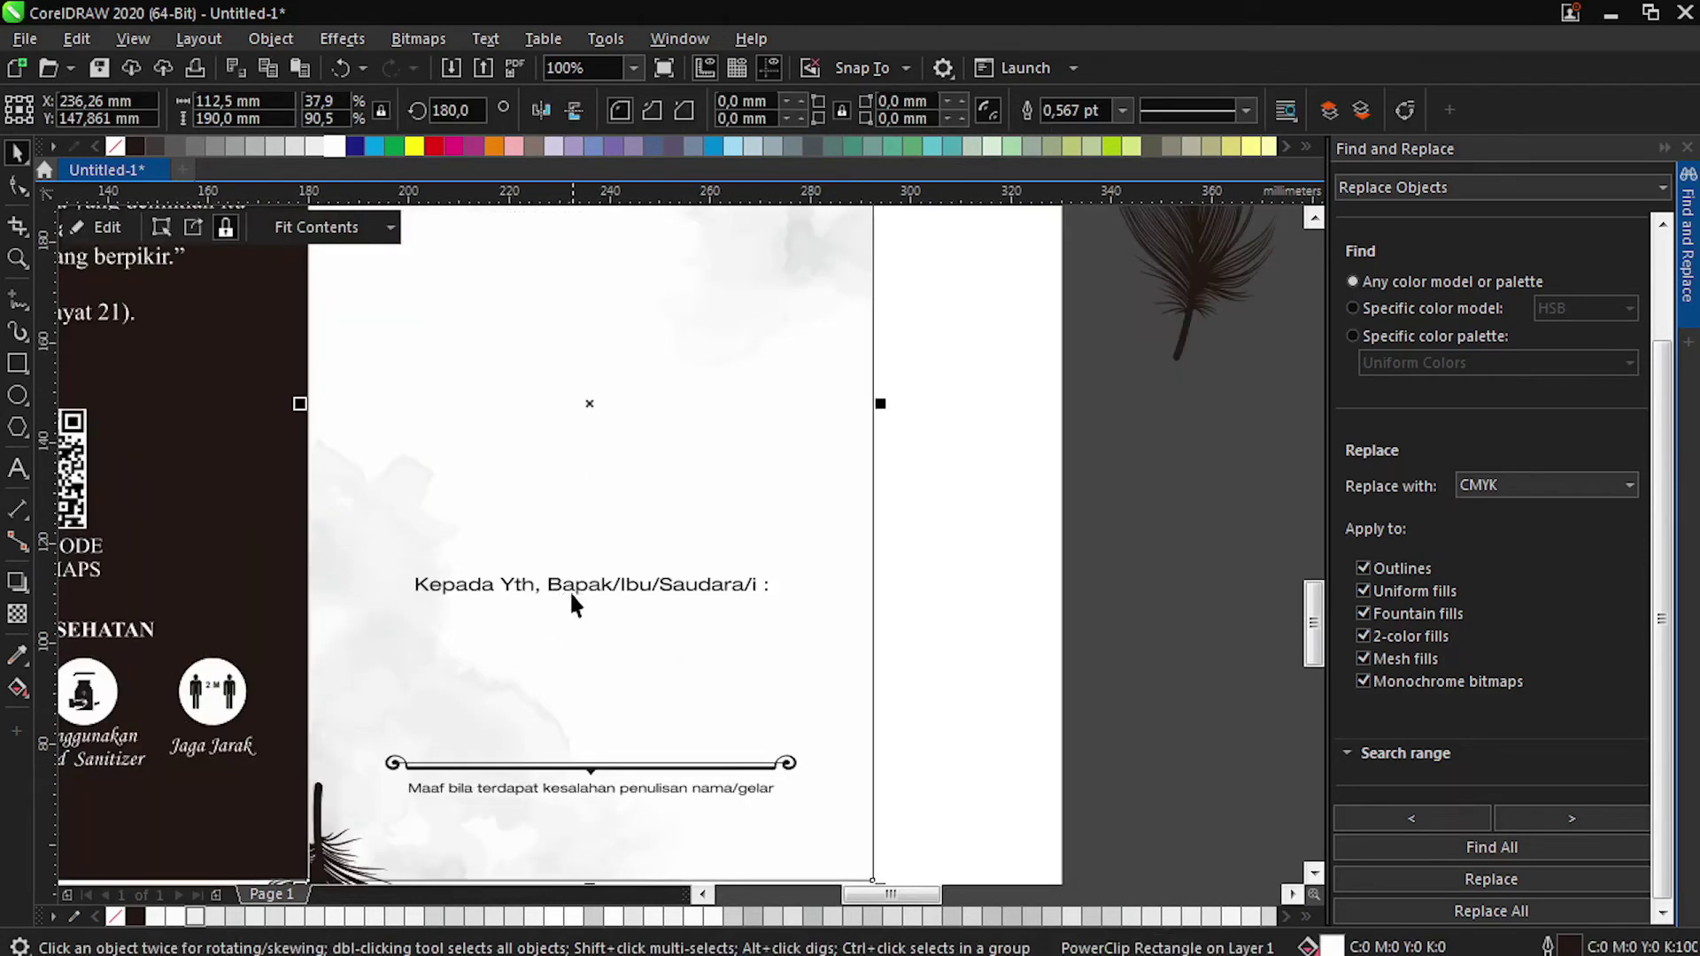
pyautogui.click(572, 585)
pyautogui.moveTo(572, 585); pyautogui.dragTo(617, 540)
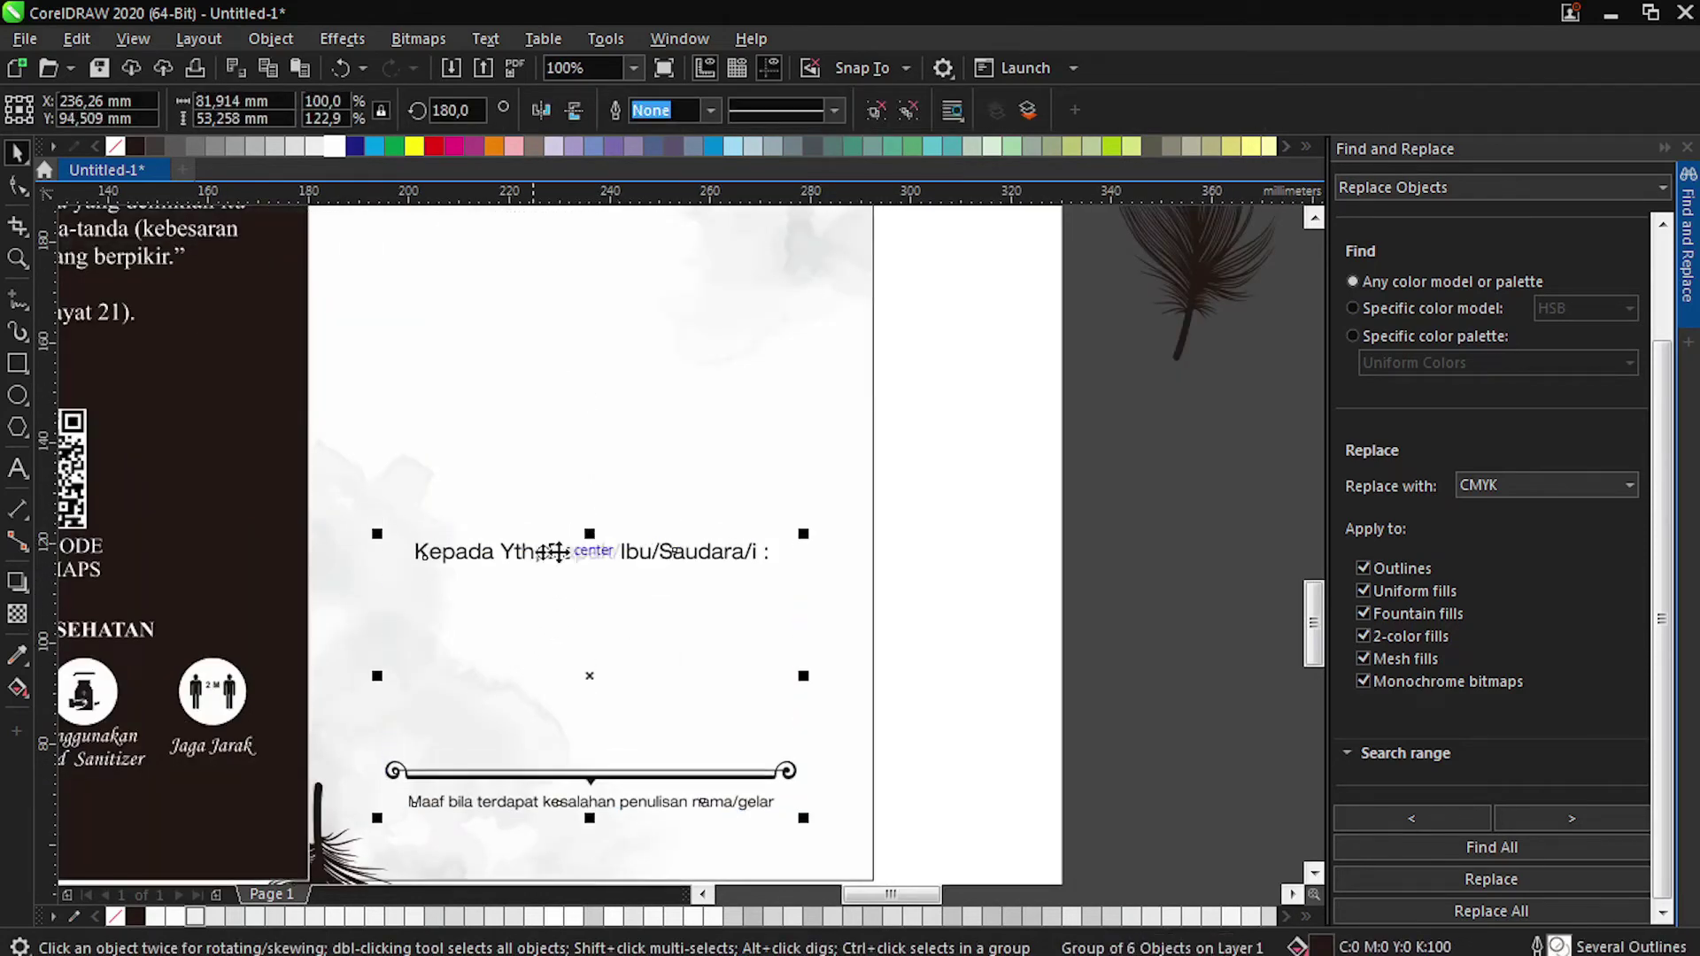
# Move the feather below the white panel off the page to the empty area beside it.
pyautogui.scroll(-1, 532, 556)
pyautogui.click(813, 653)
pyautogui.scroll(-1, 813, 654)
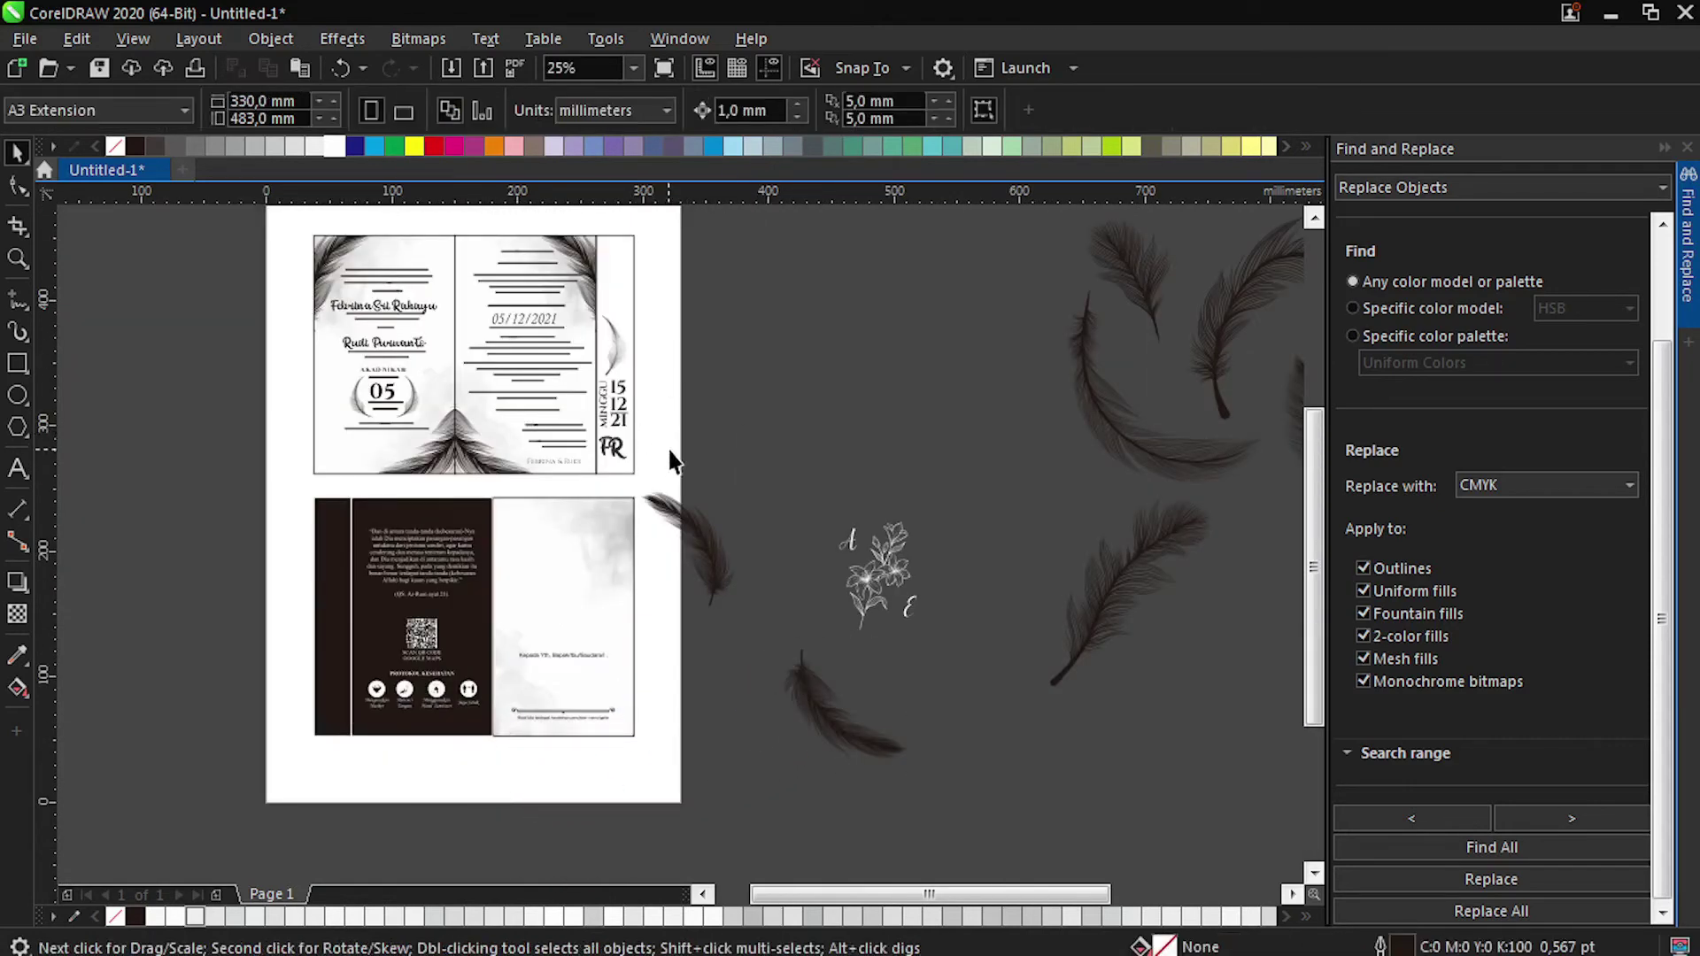
pyautogui.scroll(1, 514, 576)
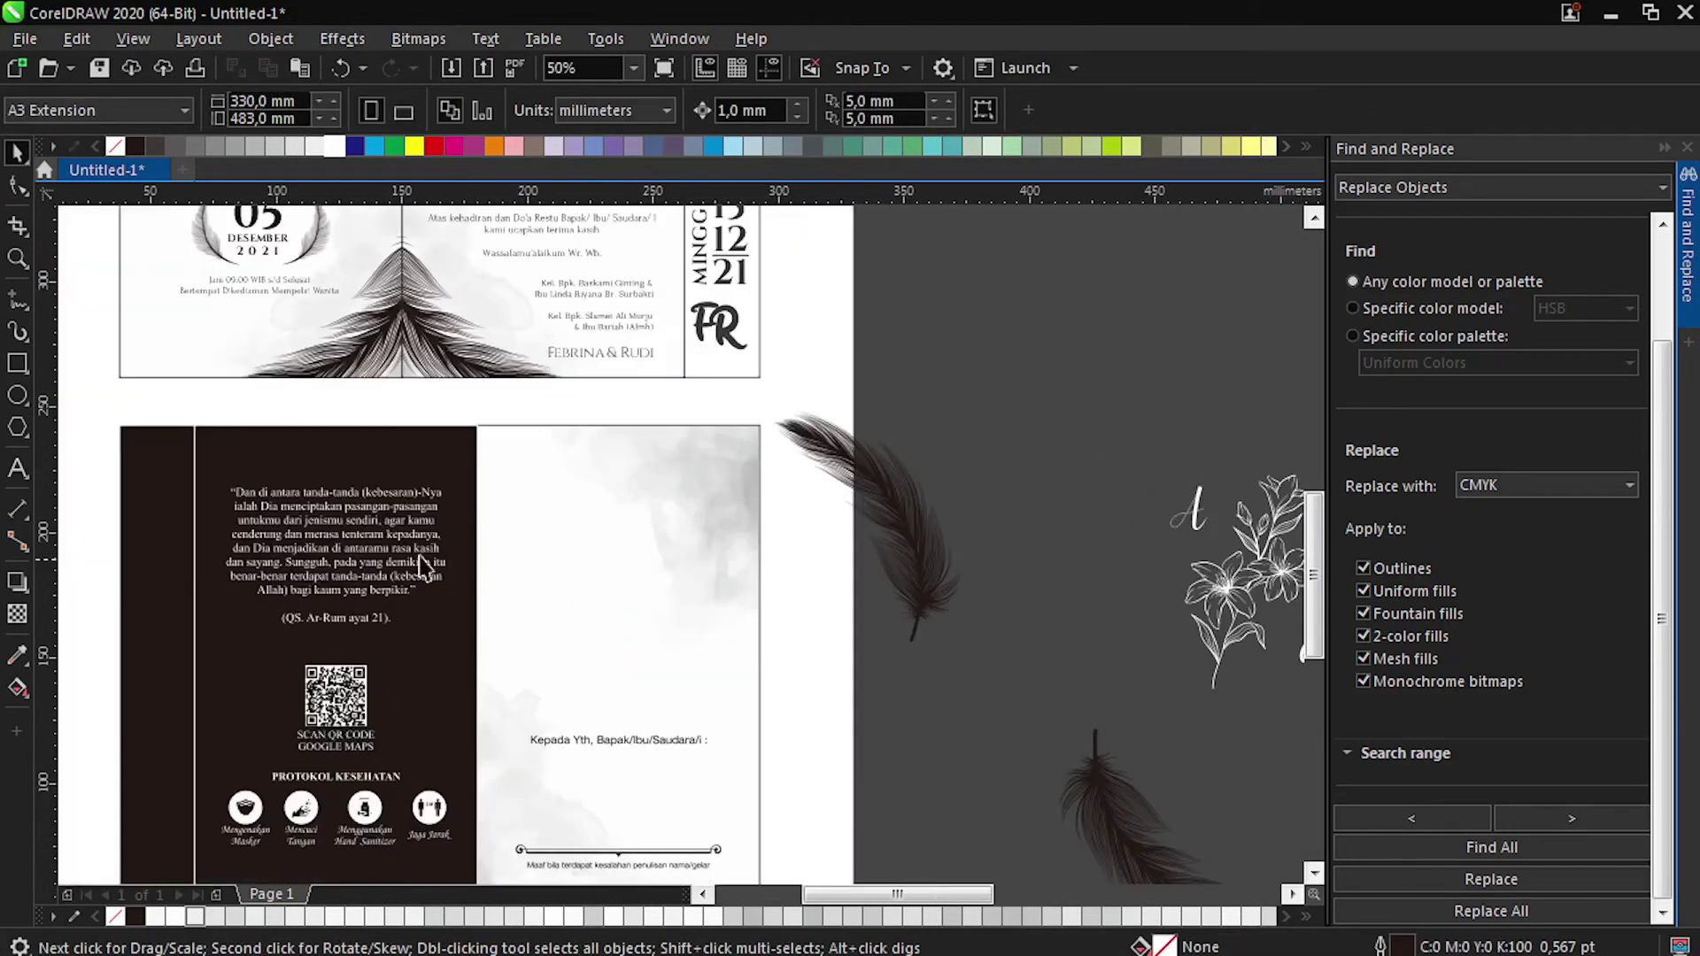
# Place a copy of the vertical MINGGU text on the black flap and fill it with white.
pyautogui.click(25, 473)
pyautogui.scroll(-1, 641, 472)
pyautogui.press('space')
pyautogui.moveTo(670, 376); pyautogui.dragTo(399, 577)
pyautogui.scroll(1, 386, 632)
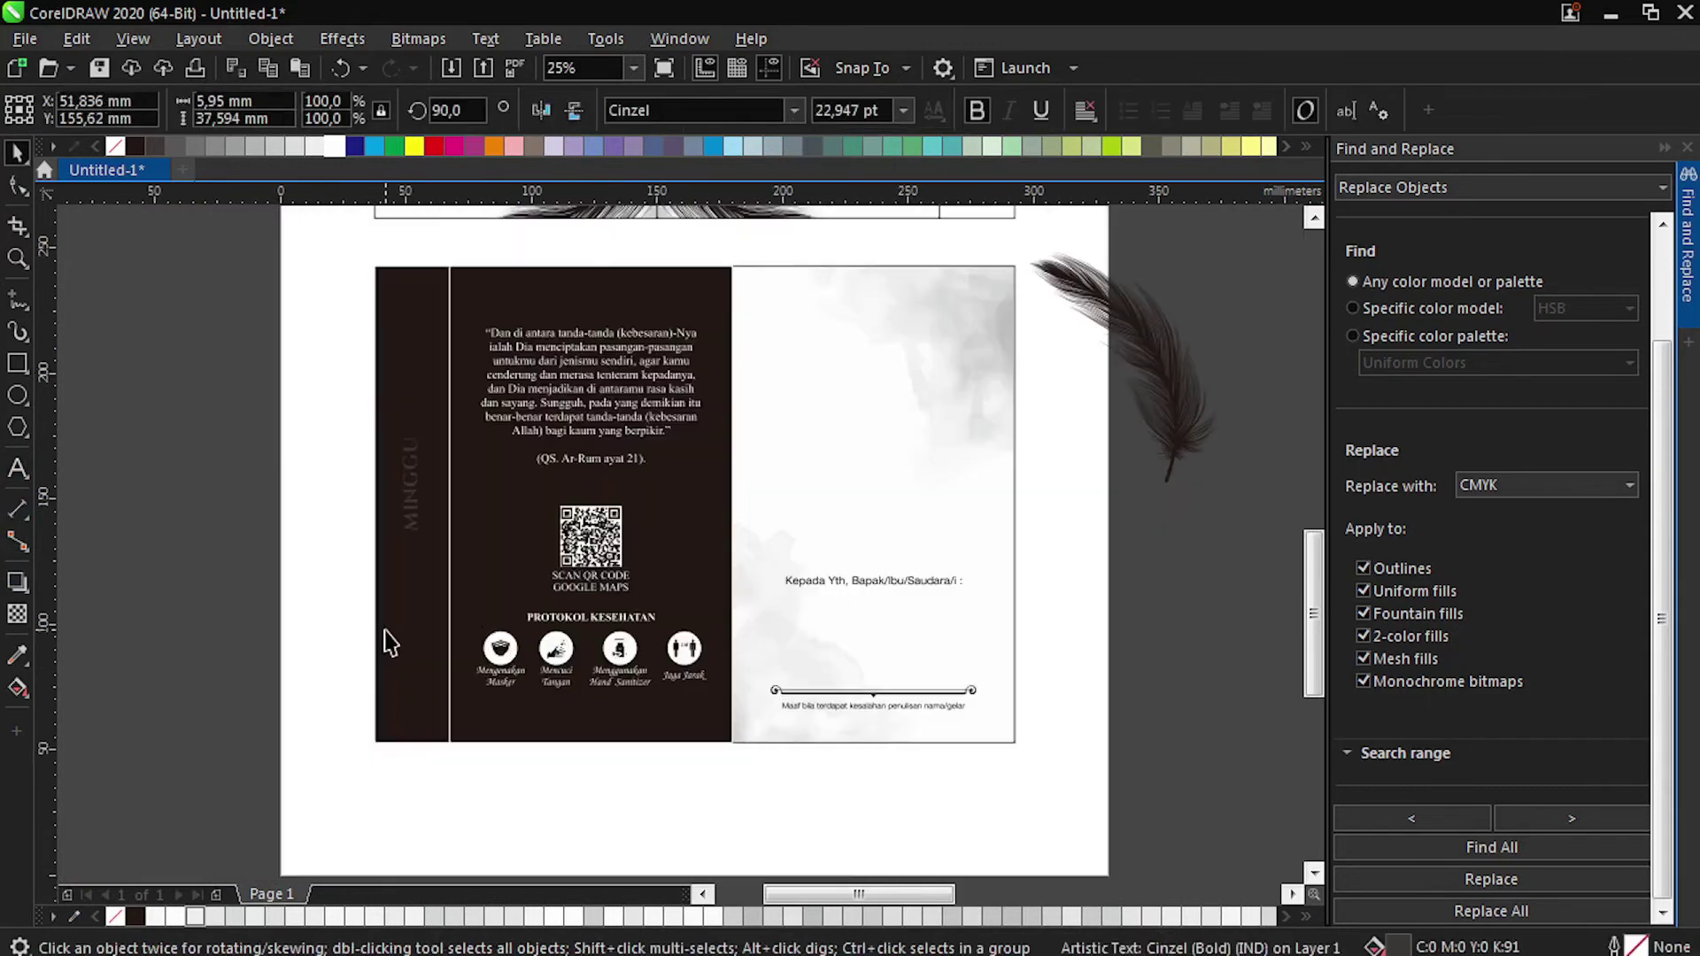
pyautogui.click(335, 147)
# Centre the MINGGU text horizontally and vertically on the black flap.
pyautogui.keyDown('shift'); pyautogui.click(389, 358); pyautogui.keyUp('shift')
pyautogui.press('c')
pyautogui.press('e')
pyautogui.click(372, 528)
pyautogui.click(413, 530)
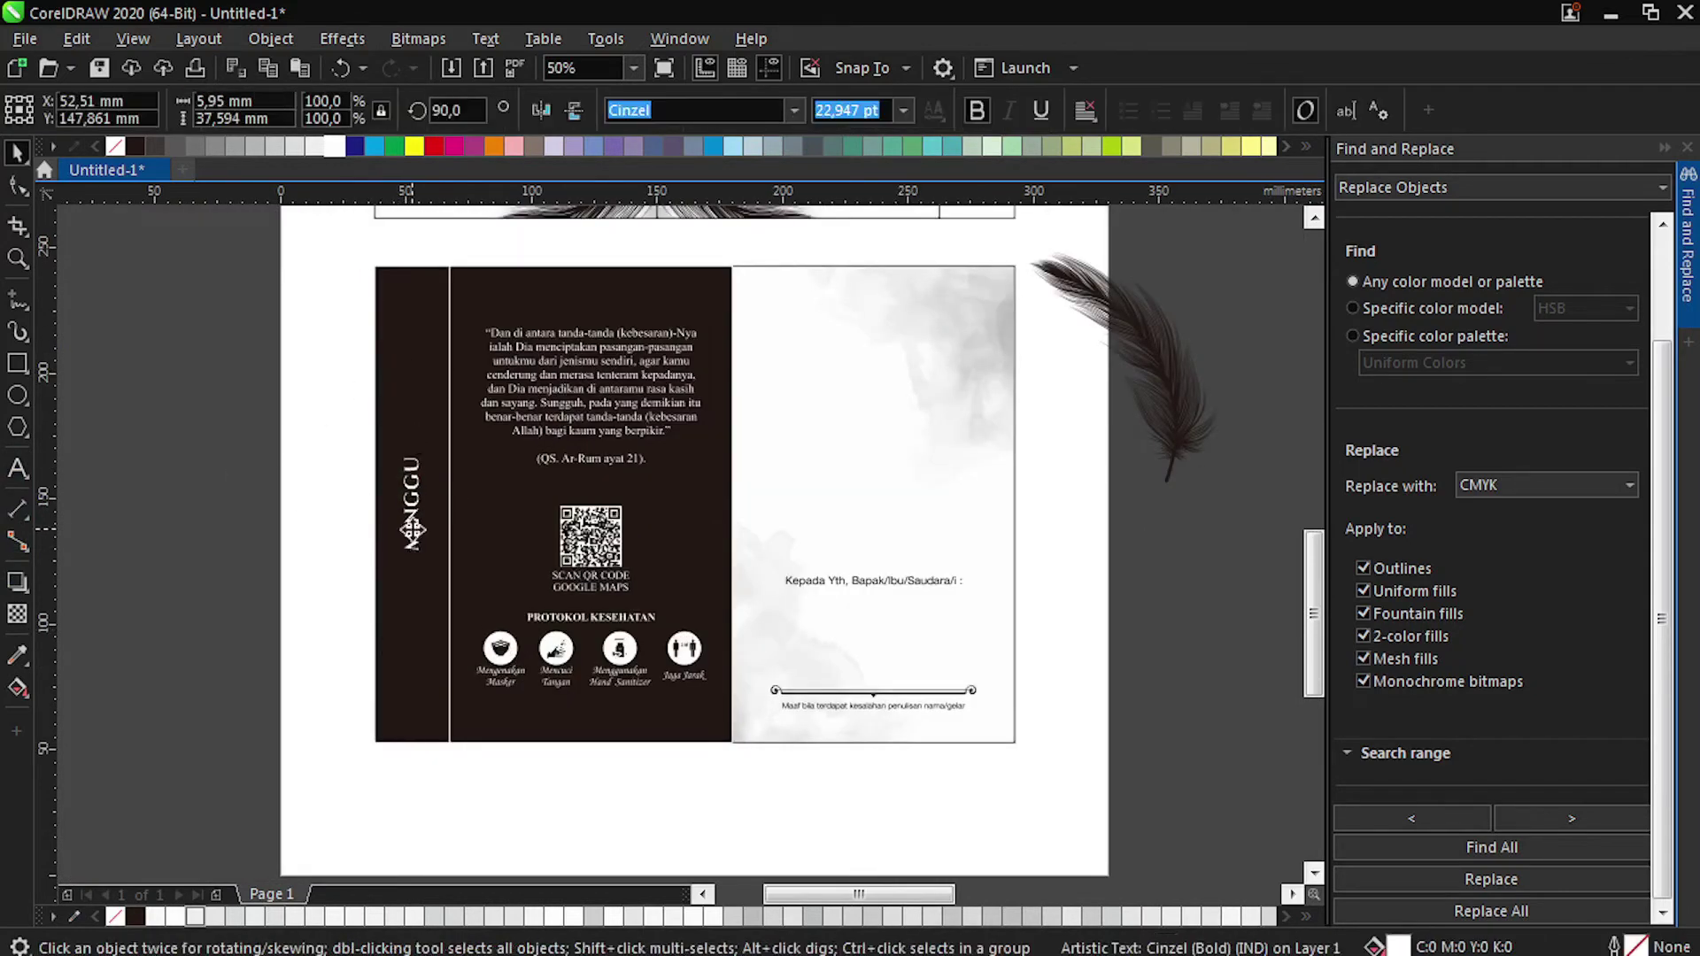
# Replace the vertical MINGGU text on the black flap with SAVE THE DATE.
pyautogui.doubleClick(413, 530)
pyautogui.press('BackSpace')
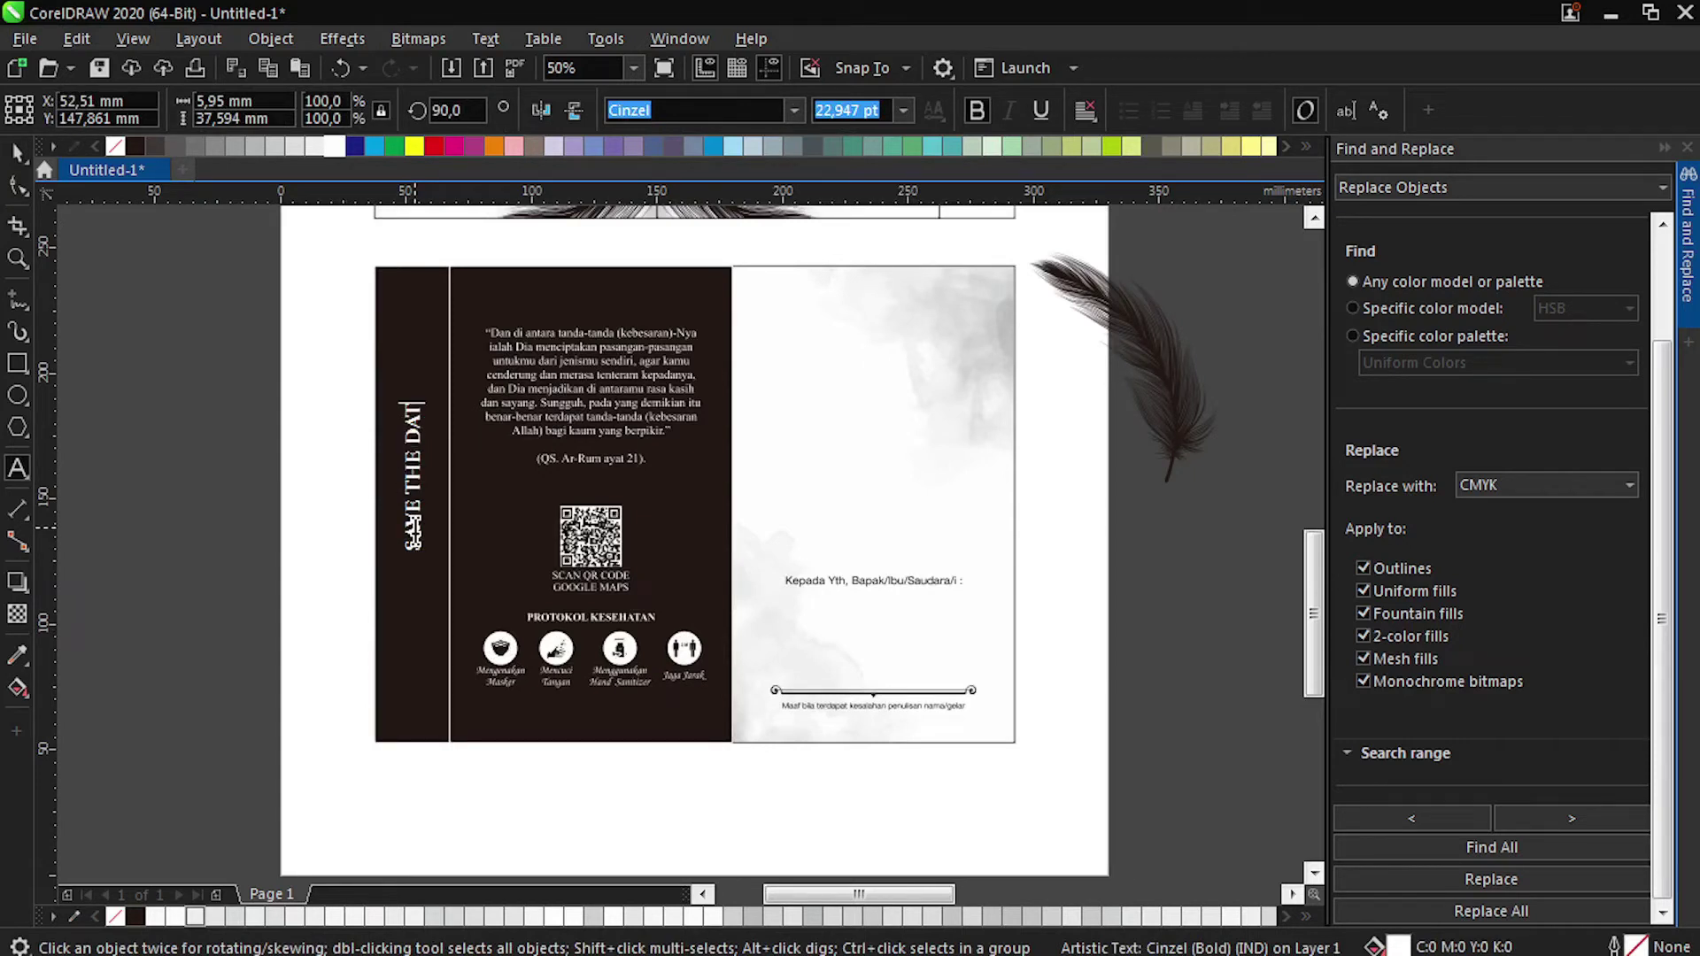
pyautogui.click(20, 151)
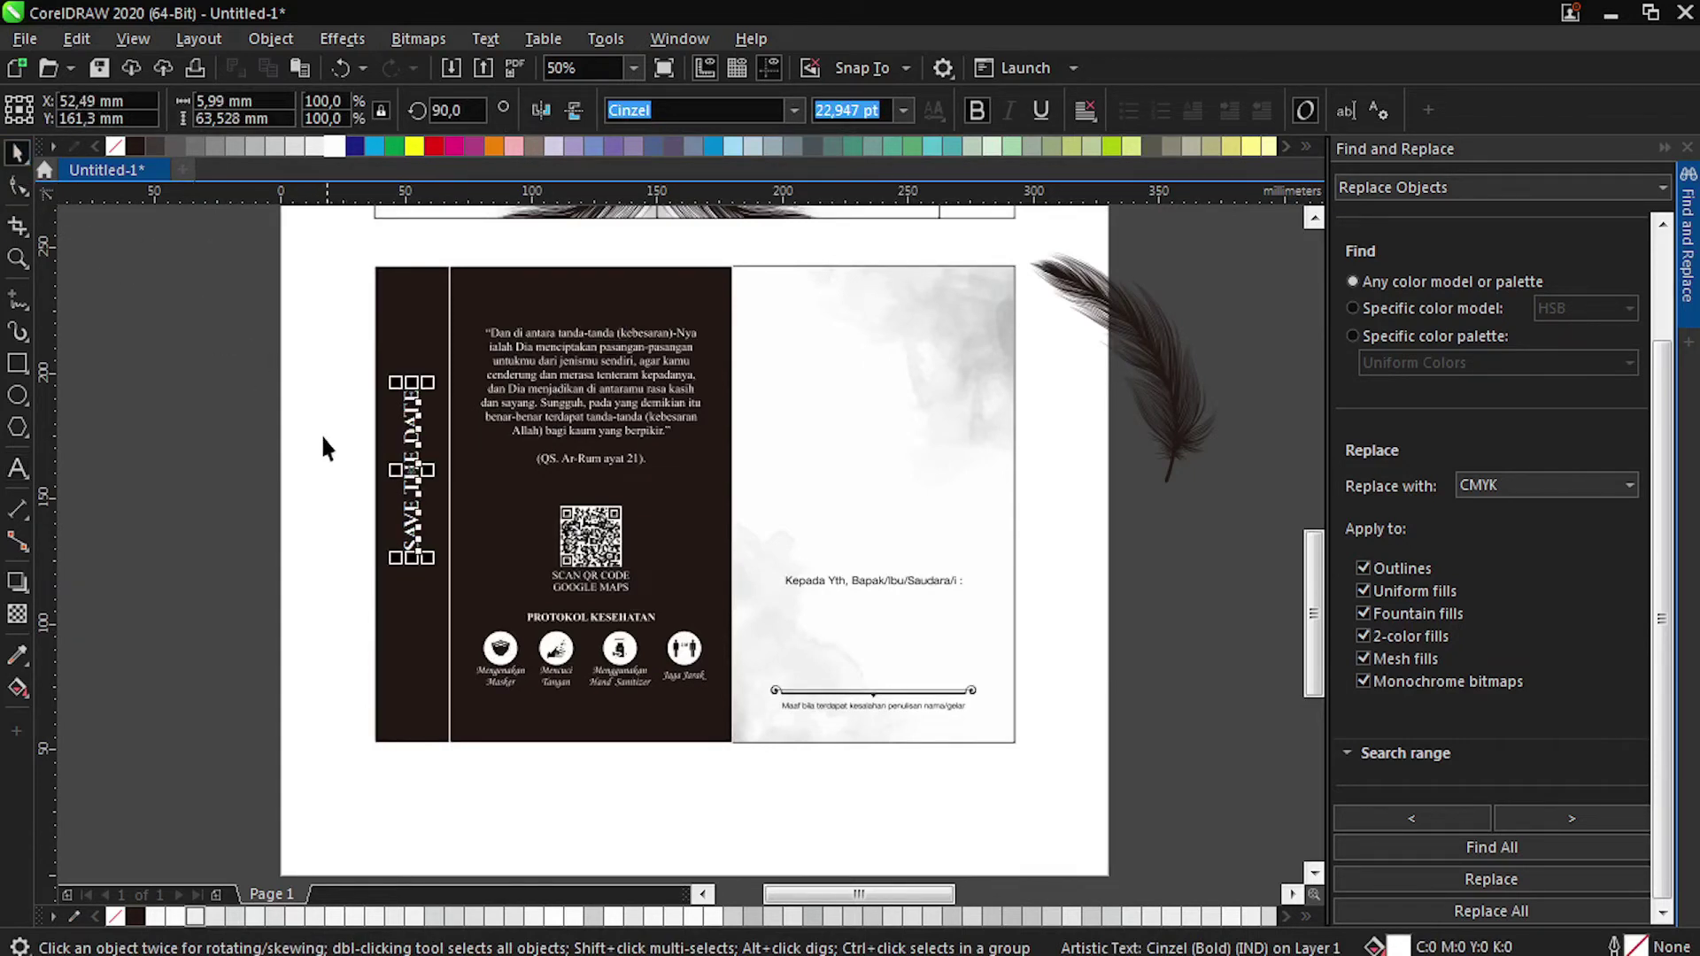
# Enlarge the SAVE THE DATE text to span most of the black flap and centre it on the flap.
pyautogui.moveTo(427, 558); pyautogui.dragTo(449, 692)
pyautogui.keyDown('shift'); pyautogui.click(426, 726); pyautogui.keyUp('shift')
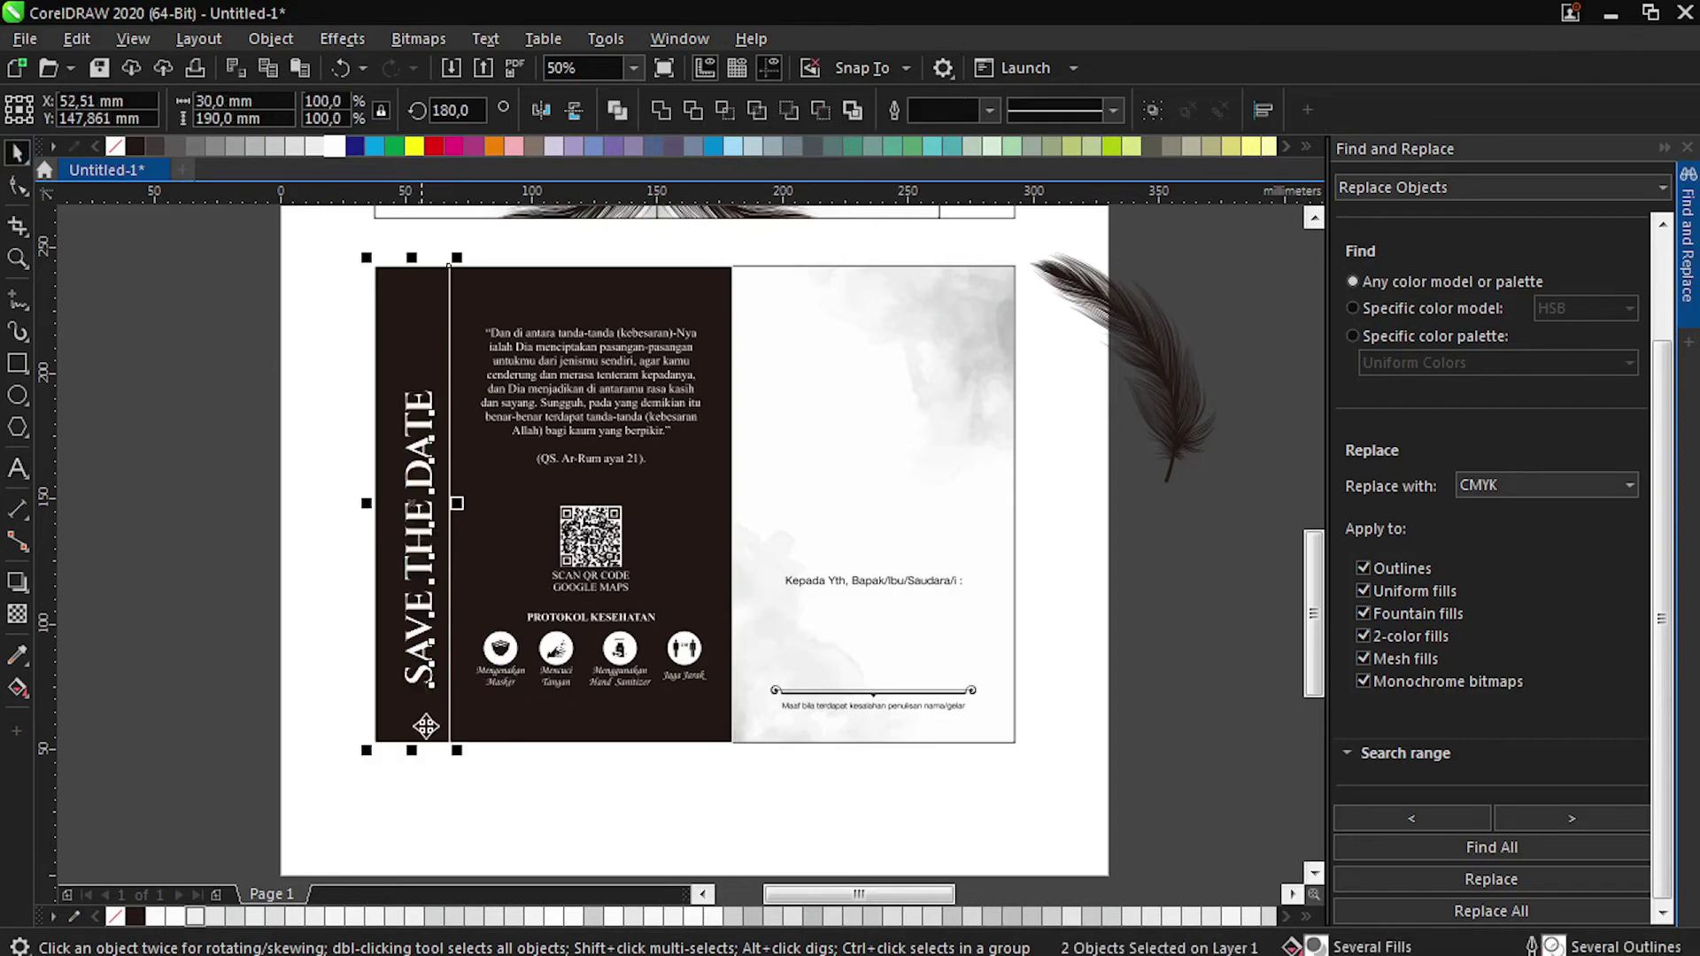
pyautogui.click(274, 596)
# Try the off-page slender feather over the white panel's upper right edge and rotate it.
pyautogui.scroll(-1, 273, 589)
pyautogui.scroll(1, 519, 482)
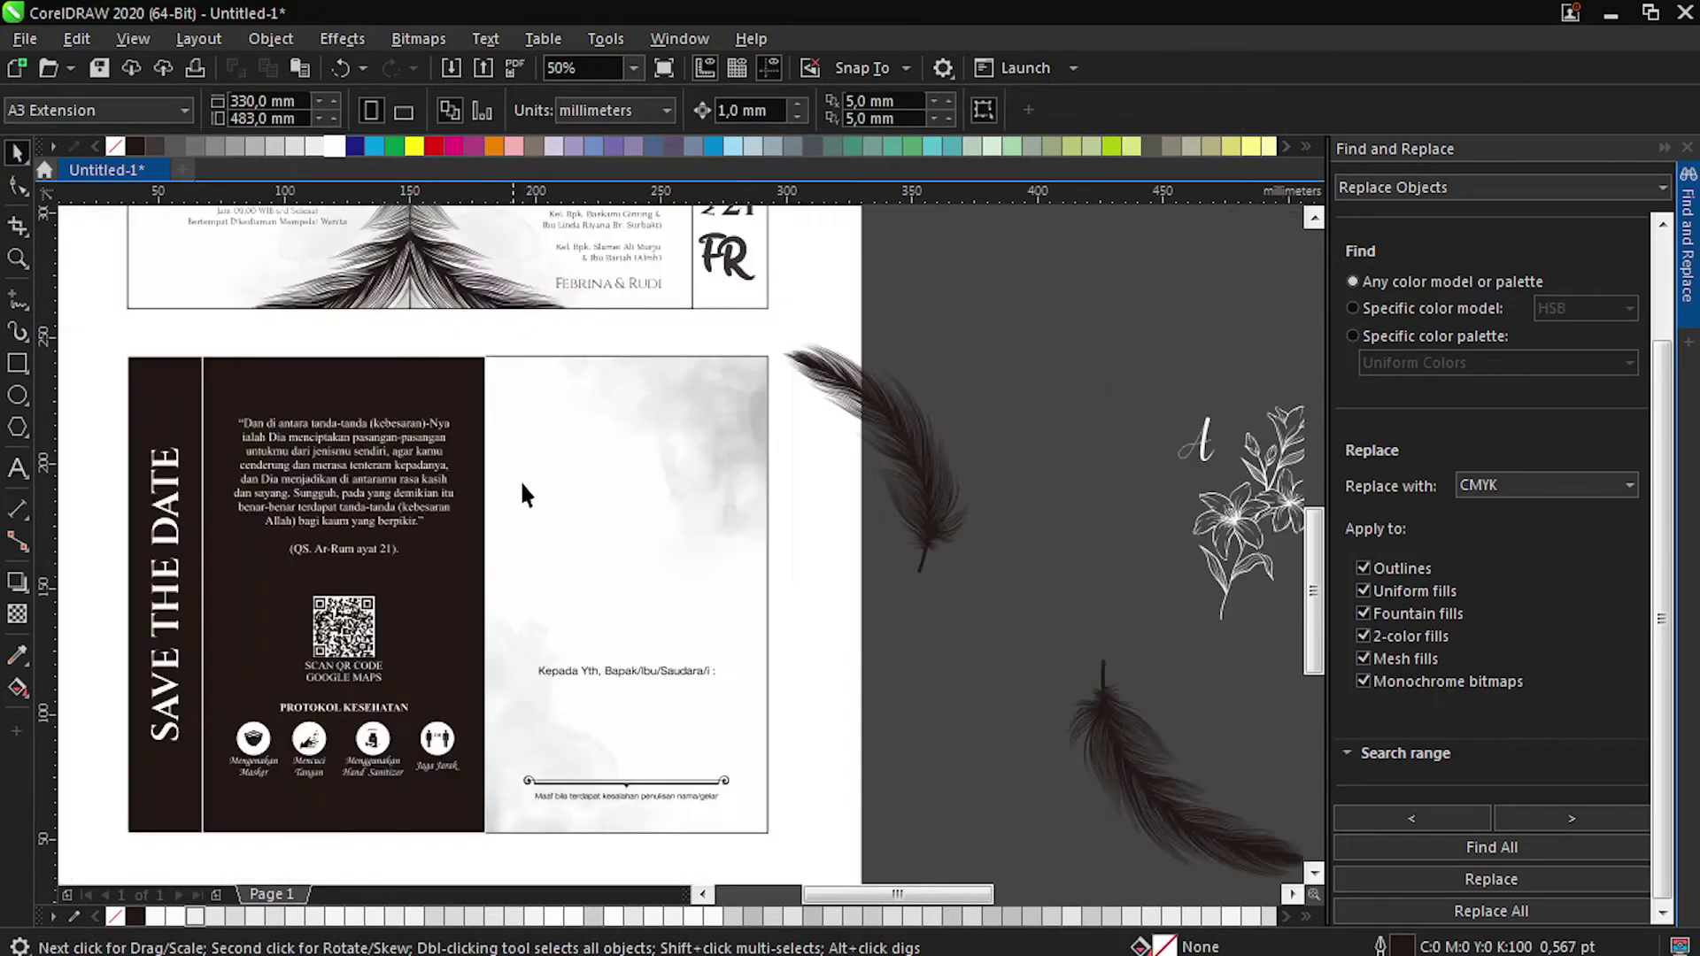
pyautogui.scroll(-2, 508, 509)
pyautogui.scroll(1, 526, 496)
pyautogui.scroll(1, 566, 492)
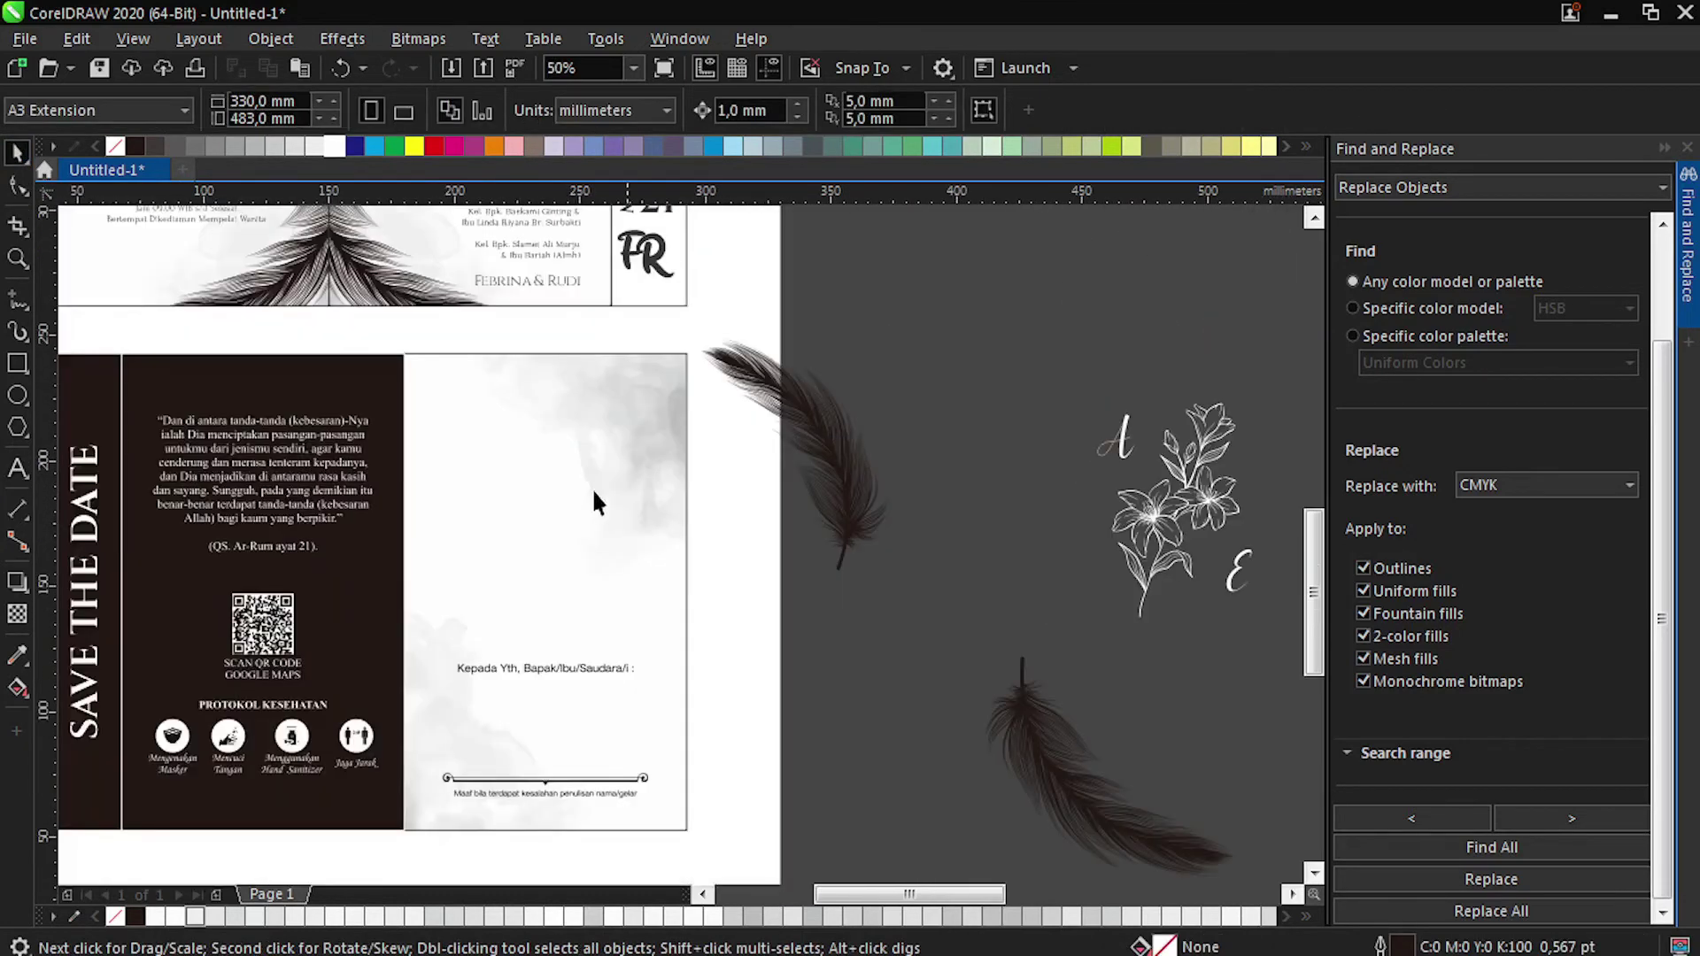
pyautogui.moveTo(841, 508); pyautogui.dragTo(680, 555)
pyautogui.click(682, 558)
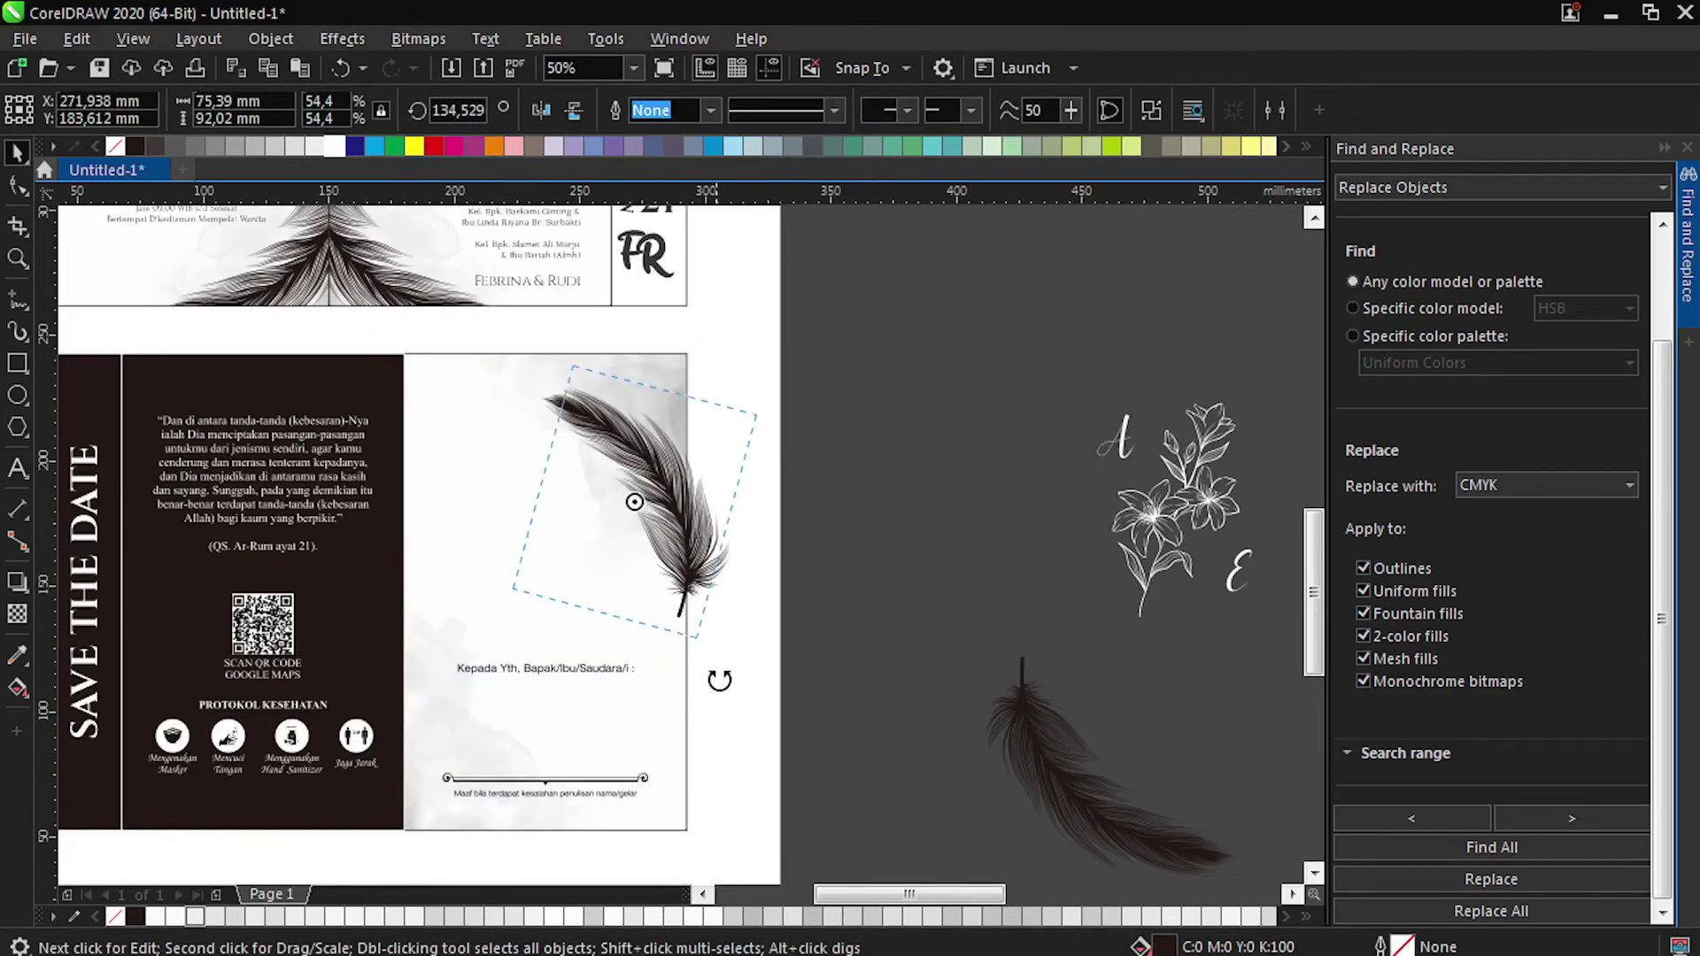
pyautogui.moveTo(719, 681); pyautogui.dragTo(711, 684)
pyautogui.click(715, 604)
# Try the slender feather at the white panel's lower corners with a different rotation.
pyautogui.moveTo(687, 549); pyautogui.dragTo(710, 774)
pyautogui.moveTo(705, 773); pyautogui.dragTo(437, 774)
pyautogui.click(437, 774)
pyautogui.moveTo(475, 587); pyautogui.dragTo(511, 626)
pyautogui.press('Escape')
# Try the slender feather on the white panel's upper right area at another angle, and return it to the empty area beside the page.
pyautogui.moveTo(435, 714); pyautogui.dragTo(650, 476)
pyautogui.click(650, 477)
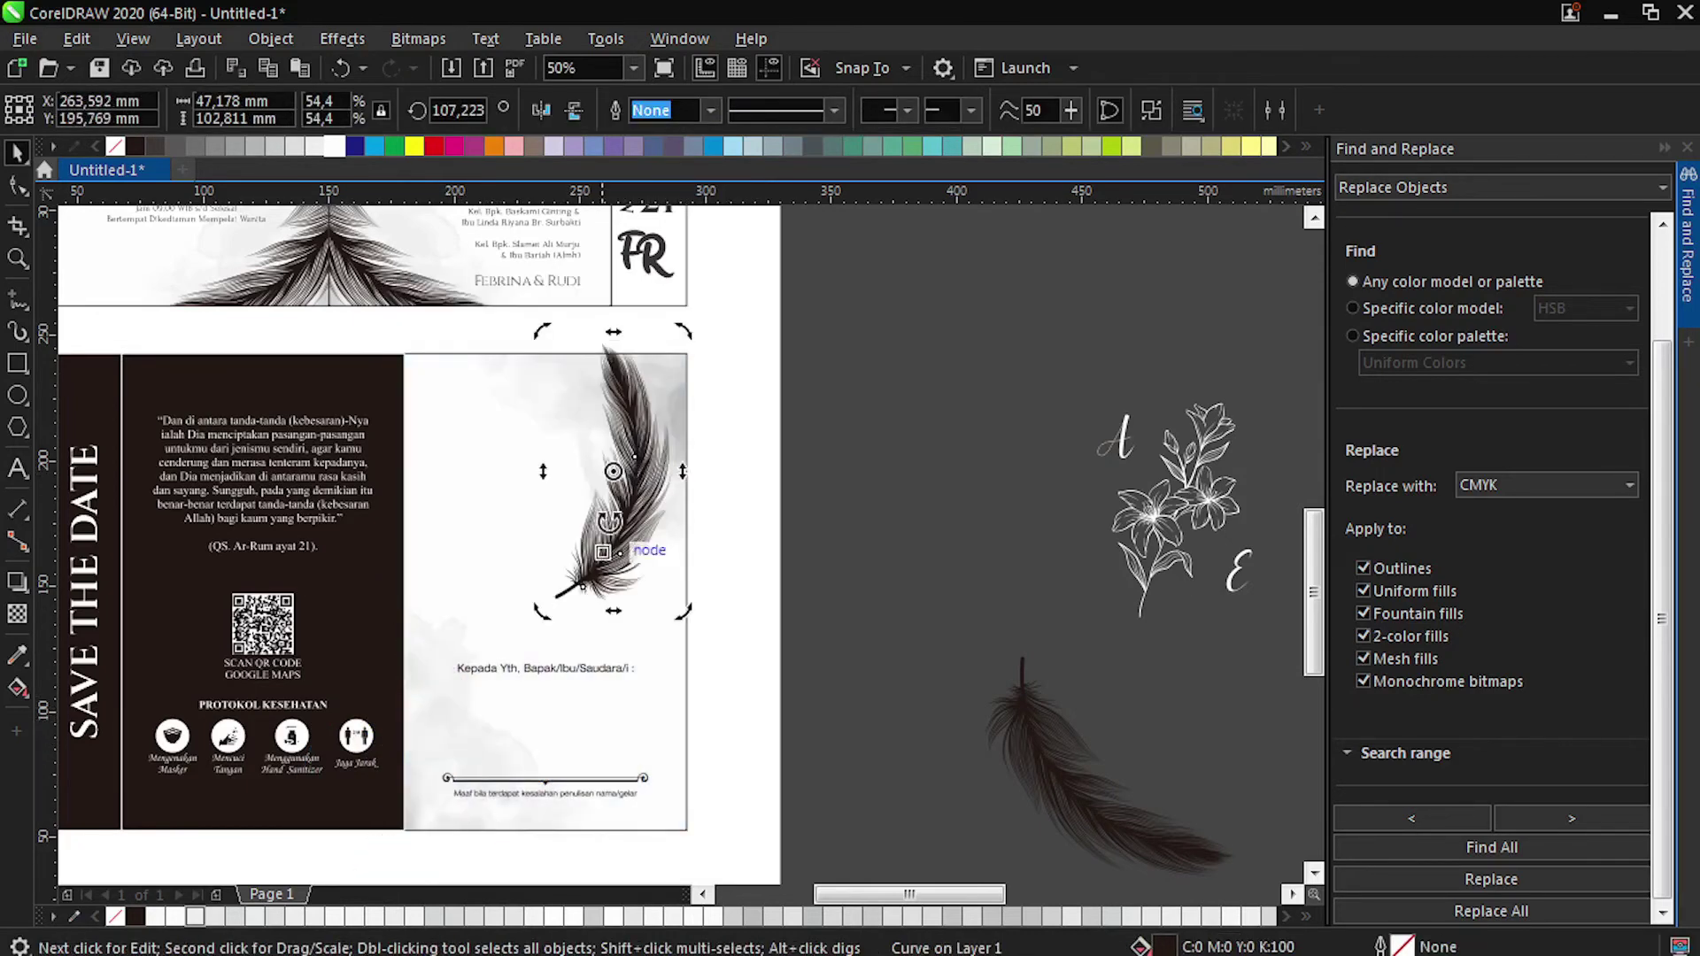
pyautogui.moveTo(606, 558); pyautogui.dragTo(576, 580)
pyautogui.hotkey('ctrl', 'z')
pyautogui.moveTo(679, 609); pyautogui.dragTo(717, 582)
pyautogui.press('Escape')
pyautogui.moveTo(638, 536); pyautogui.dragTo(727, 503)
# Bring the broad leaf-shaped feather from the feather collection onto the white panel and combine its pieces into one curve.
pyautogui.scroll(-2, 663, 521)
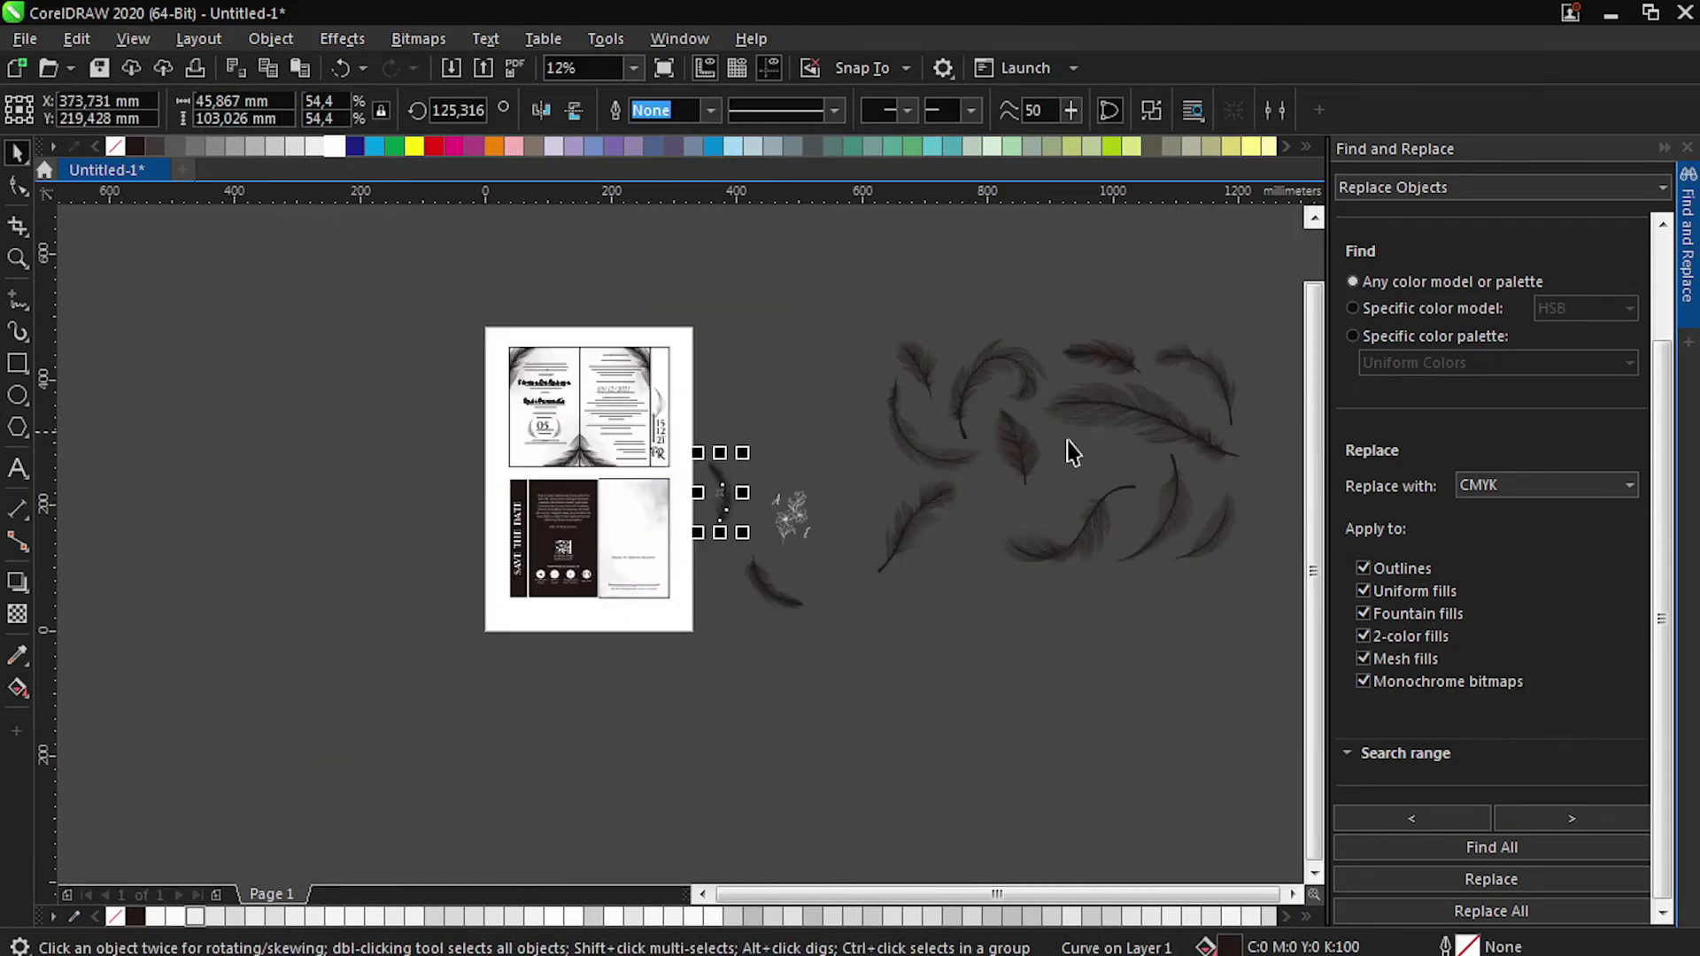
pyautogui.scroll(1, 1036, 407)
pyautogui.moveTo(923, 405); pyautogui.dragTo(1052, 604)
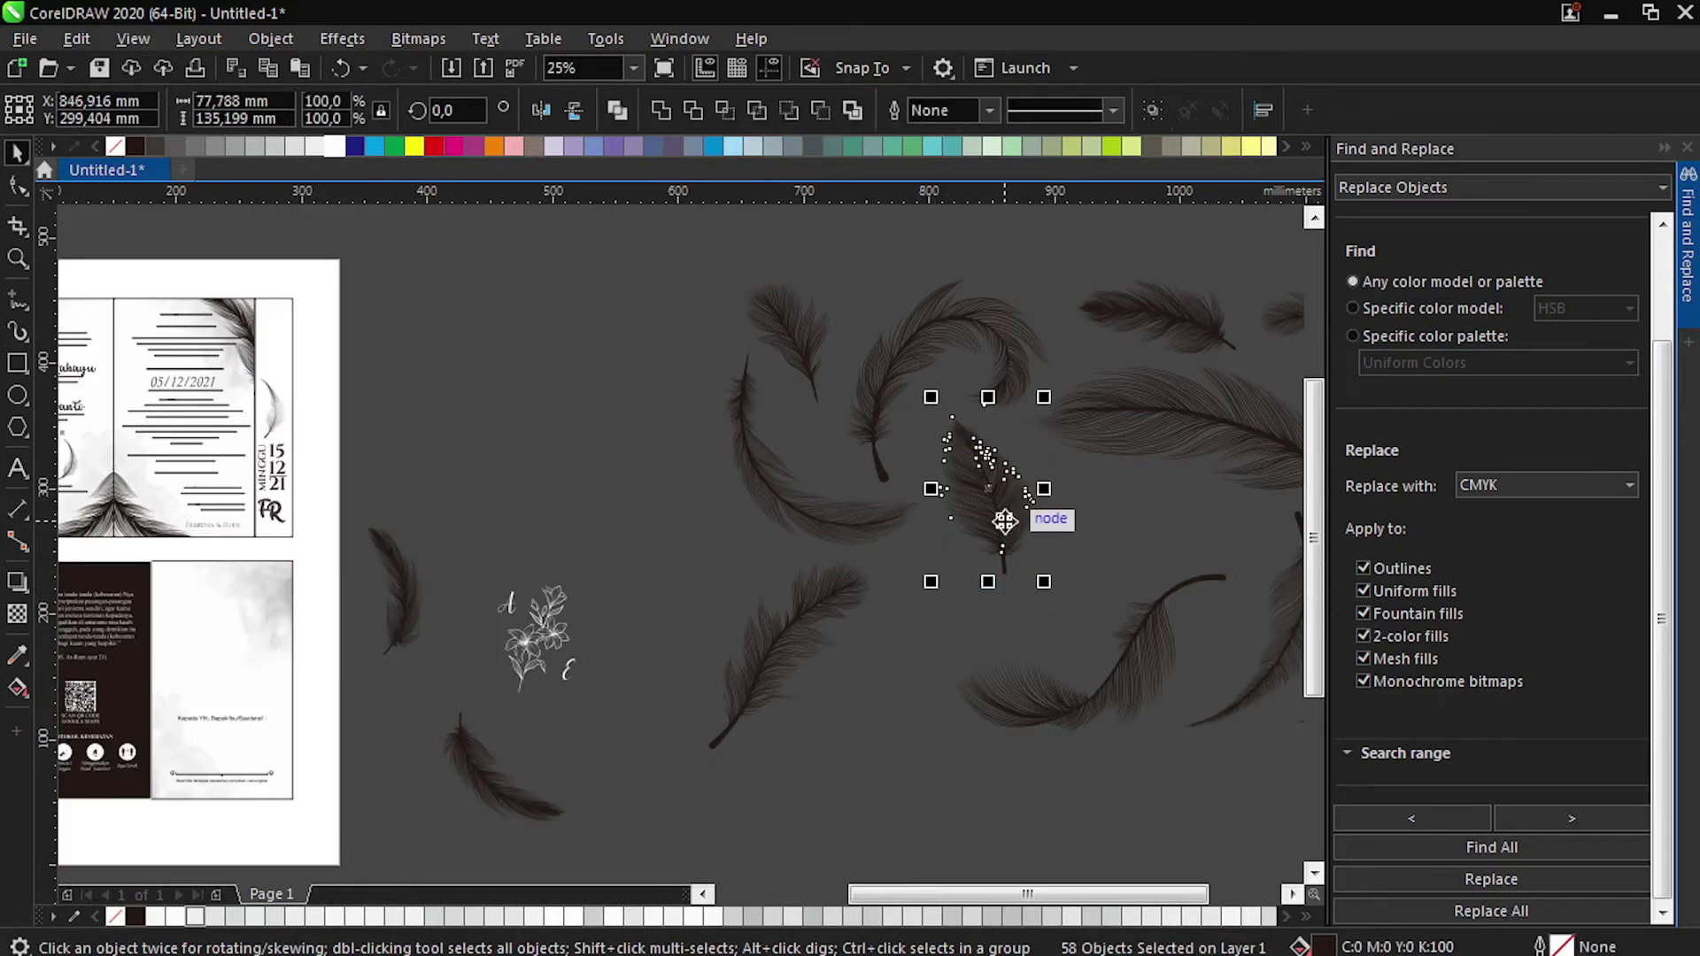
pyautogui.scroll(-1, 1006, 522)
pyautogui.moveTo(1002, 517); pyautogui.dragTo(645, 593)
pyautogui.scroll(4, 644, 593)
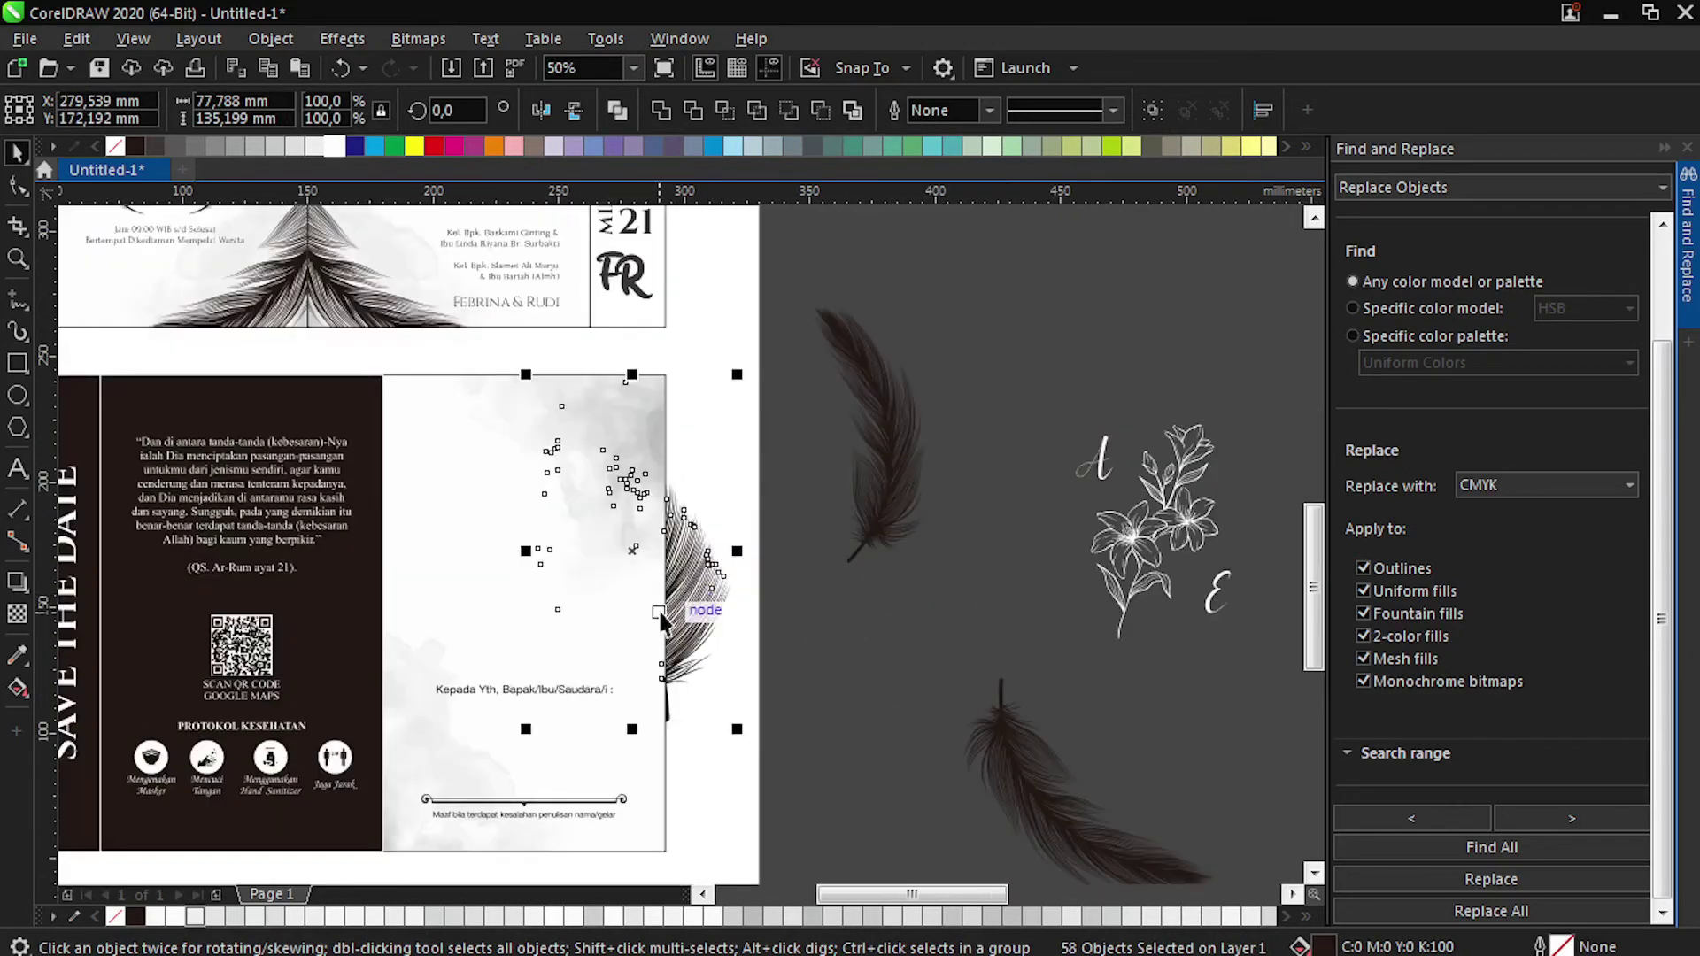
pyautogui.hotkey('ctrl', 'l')
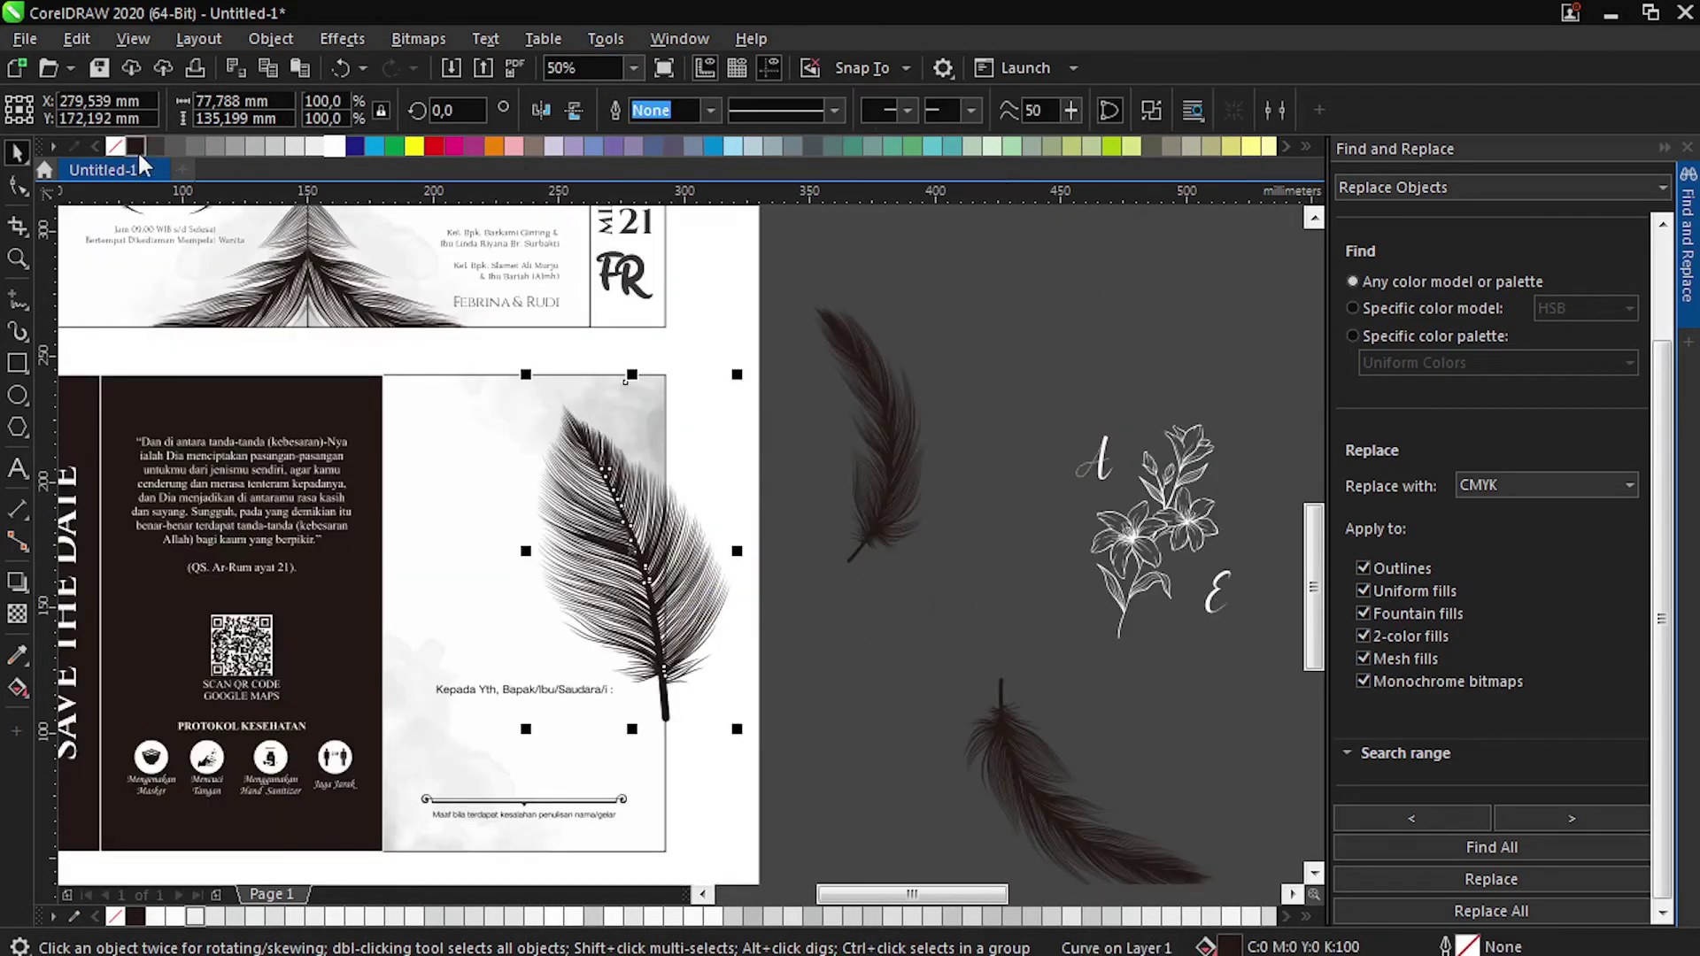
# Scale the broad feather down and centre it horizontally on the white panel above the recipient text.
pyautogui.moveTo(734, 737); pyautogui.dragTo(553, 646)
pyautogui.click(711, 620)
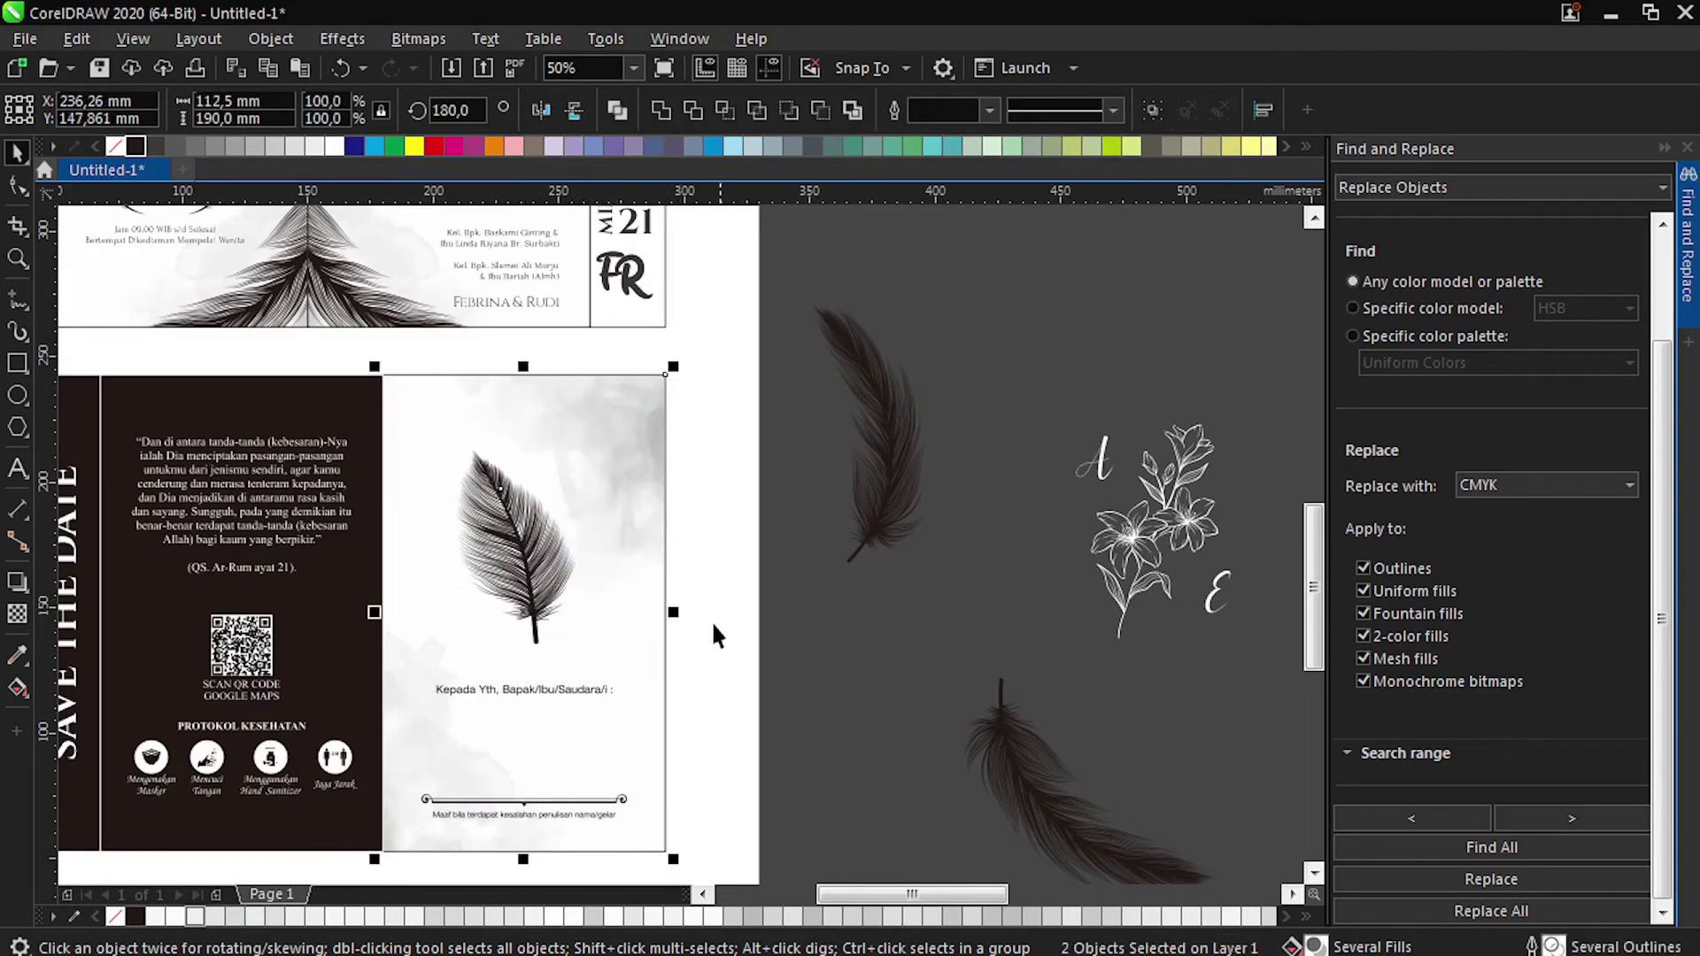
pyautogui.click(771, 655)
# Place slender feathers over the white panel's lower left and lower right corners, rotating the right one to follow the corner.
pyautogui.scroll(-1, 902, 454)
pyautogui.moveTo(974, 627); pyautogui.dragTo(523, 671)
pyautogui.scroll(2, 790, 657)
pyautogui.scroll(-2, 253, 739)
pyautogui.scroll(2, 237, 726)
pyautogui.scroll(-2, 244, 713)
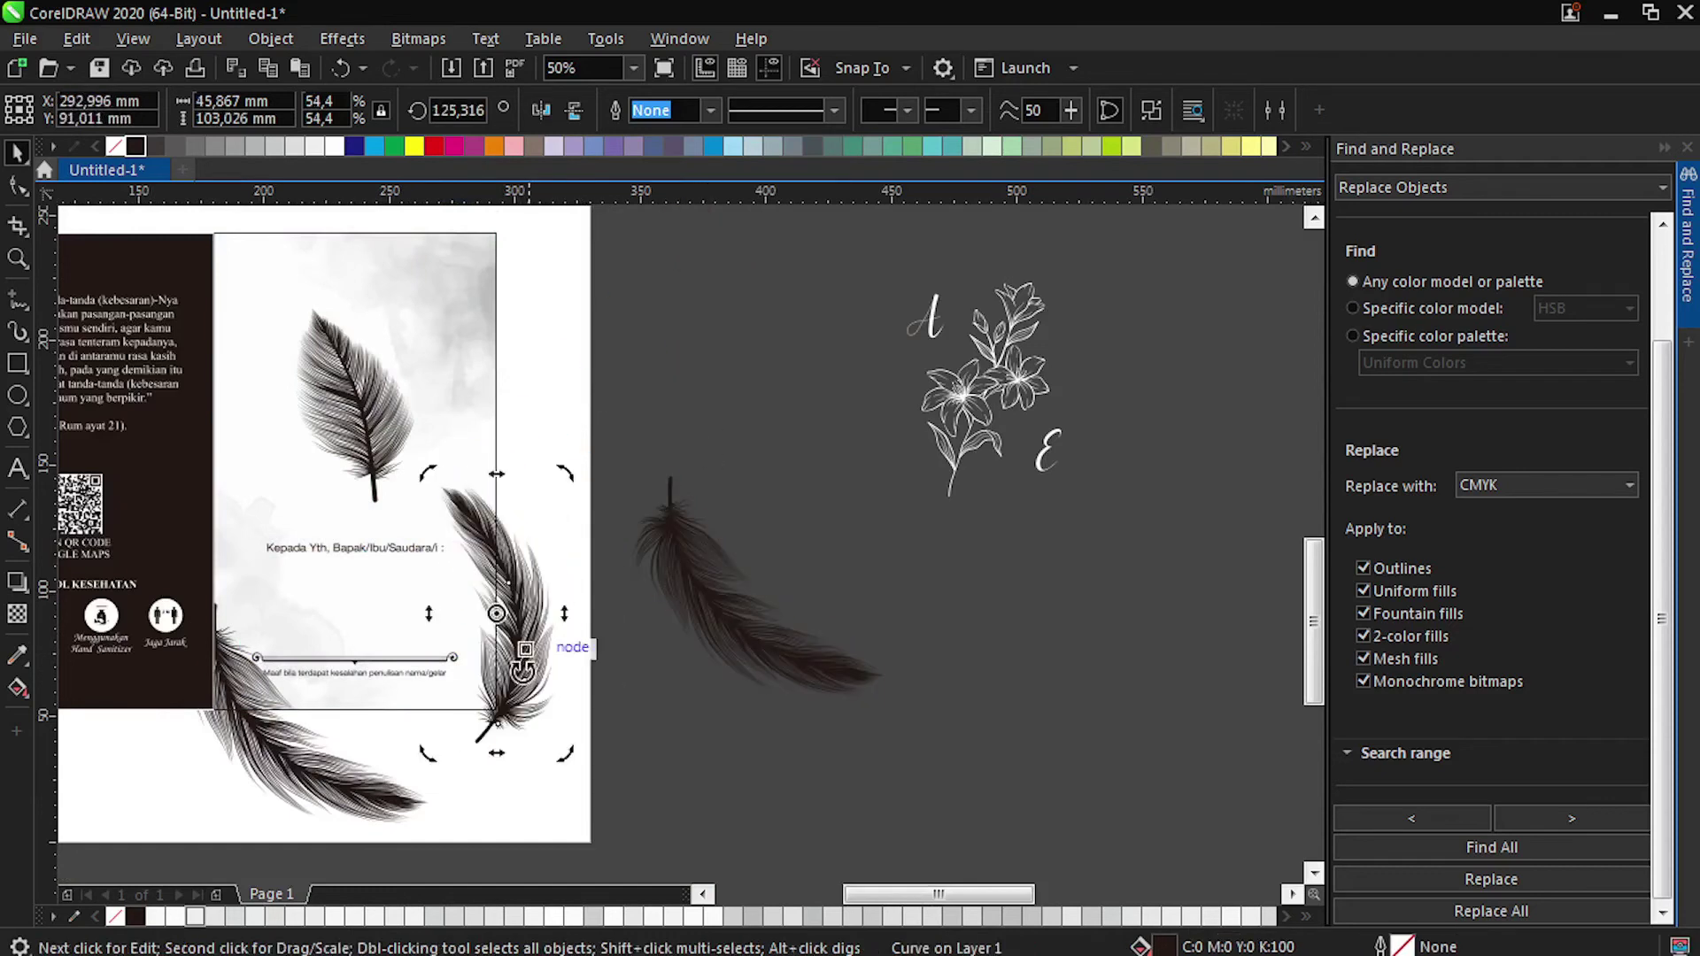
pyautogui.moveTo(570, 471); pyautogui.dragTo(588, 531)
pyautogui.moveTo(588, 600); pyautogui.dragTo(526, 666)
# PowerClip the two corner feathers inside the white panel.
pyautogui.keyDown('shift'); pyautogui.click(298, 784); pyautogui.keyUp('shift')
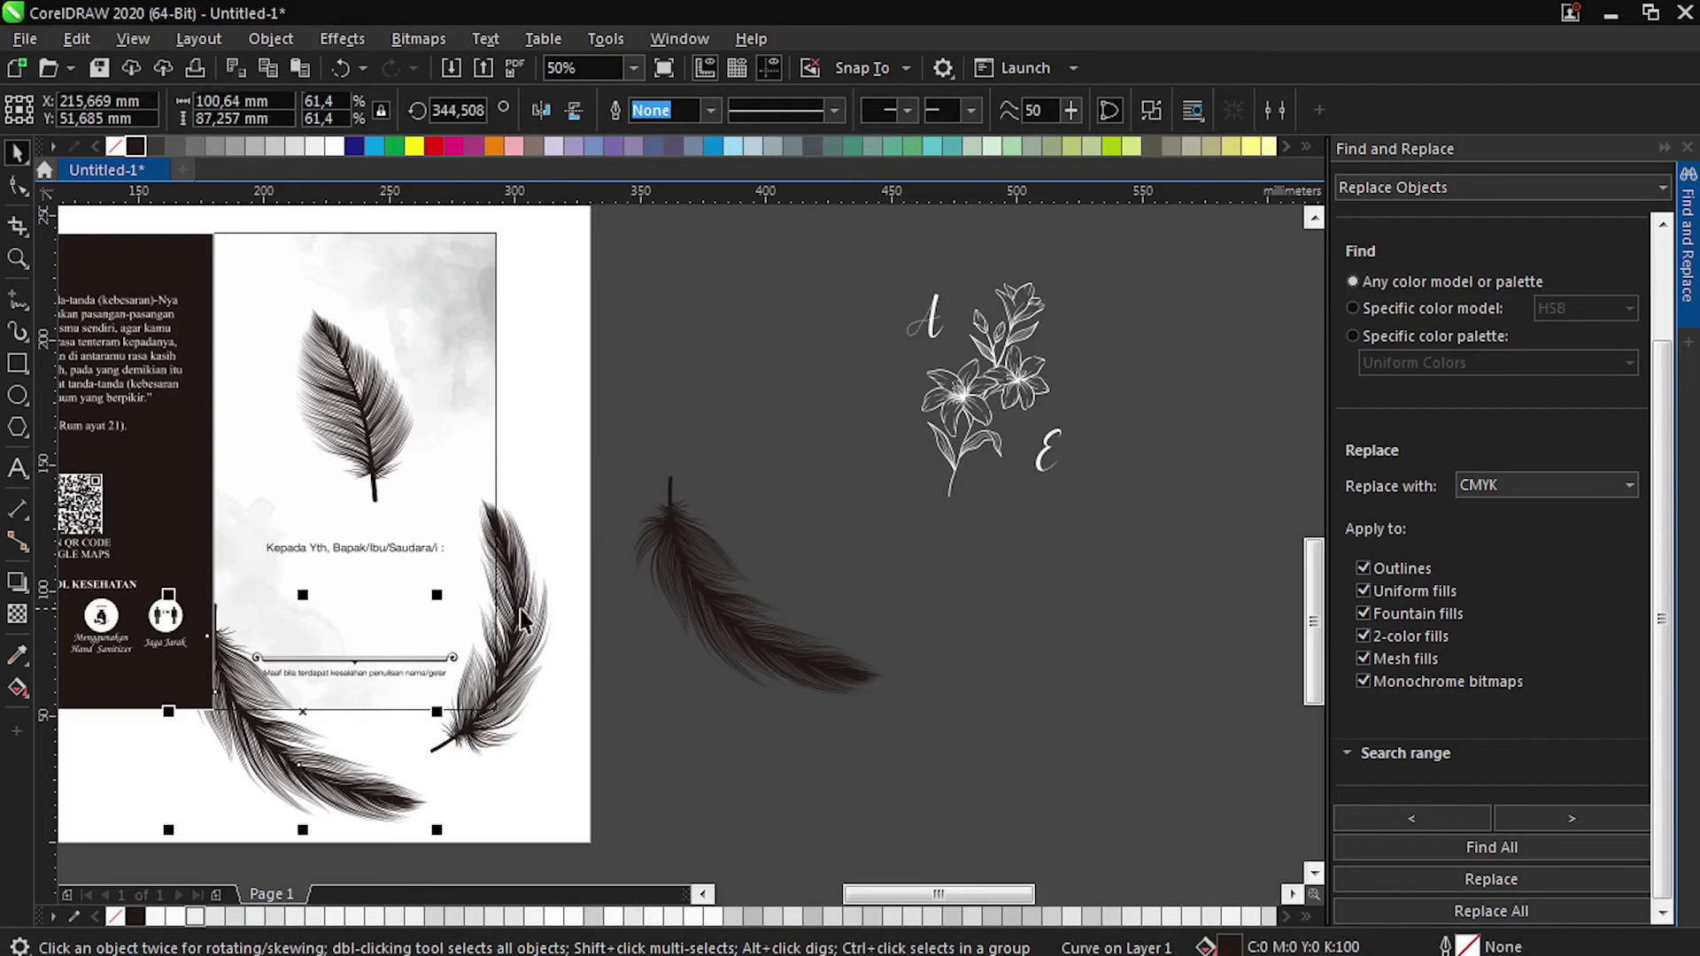
pyautogui.rightClick(525, 532)
pyautogui.click(616, 625)
pyautogui.click(451, 391)
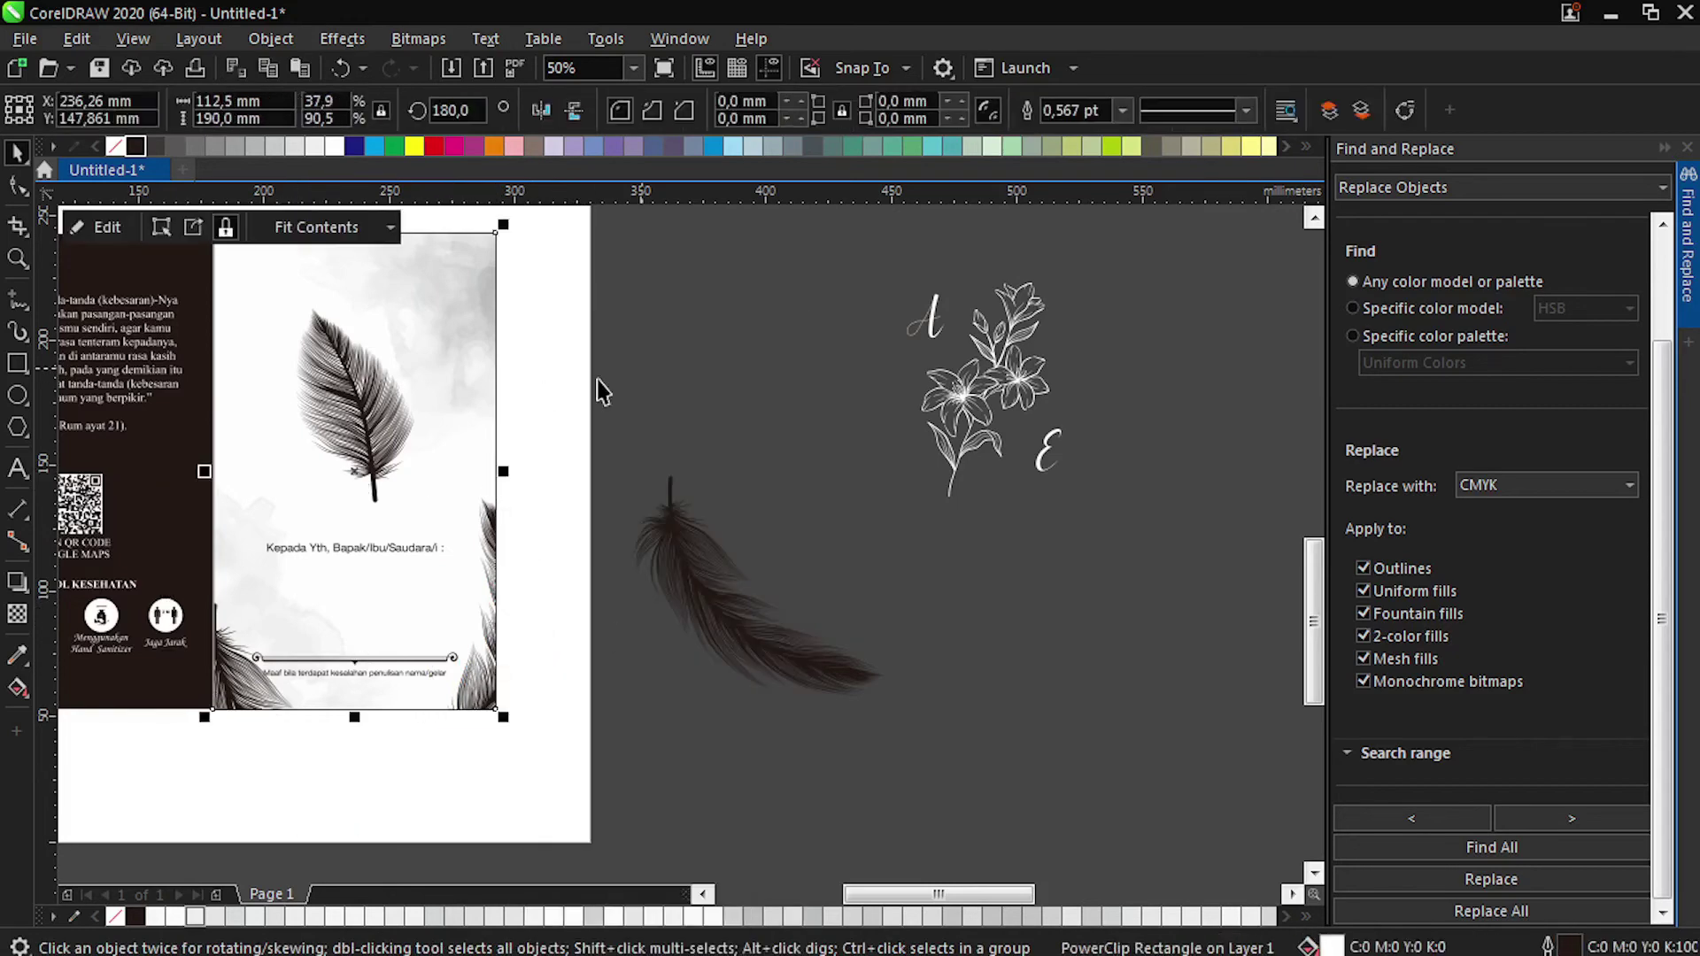
pyautogui.click(598, 385)
# Copy the F and R initials from the upper design's flap to either side of the broad feather and align them on one horizontal line.
pyautogui.scroll(-1, 668, 574)
pyautogui.scroll(1, 502, 491)
pyautogui.scroll(-1, 564, 398)
pyautogui.scroll(1, 588, 293)
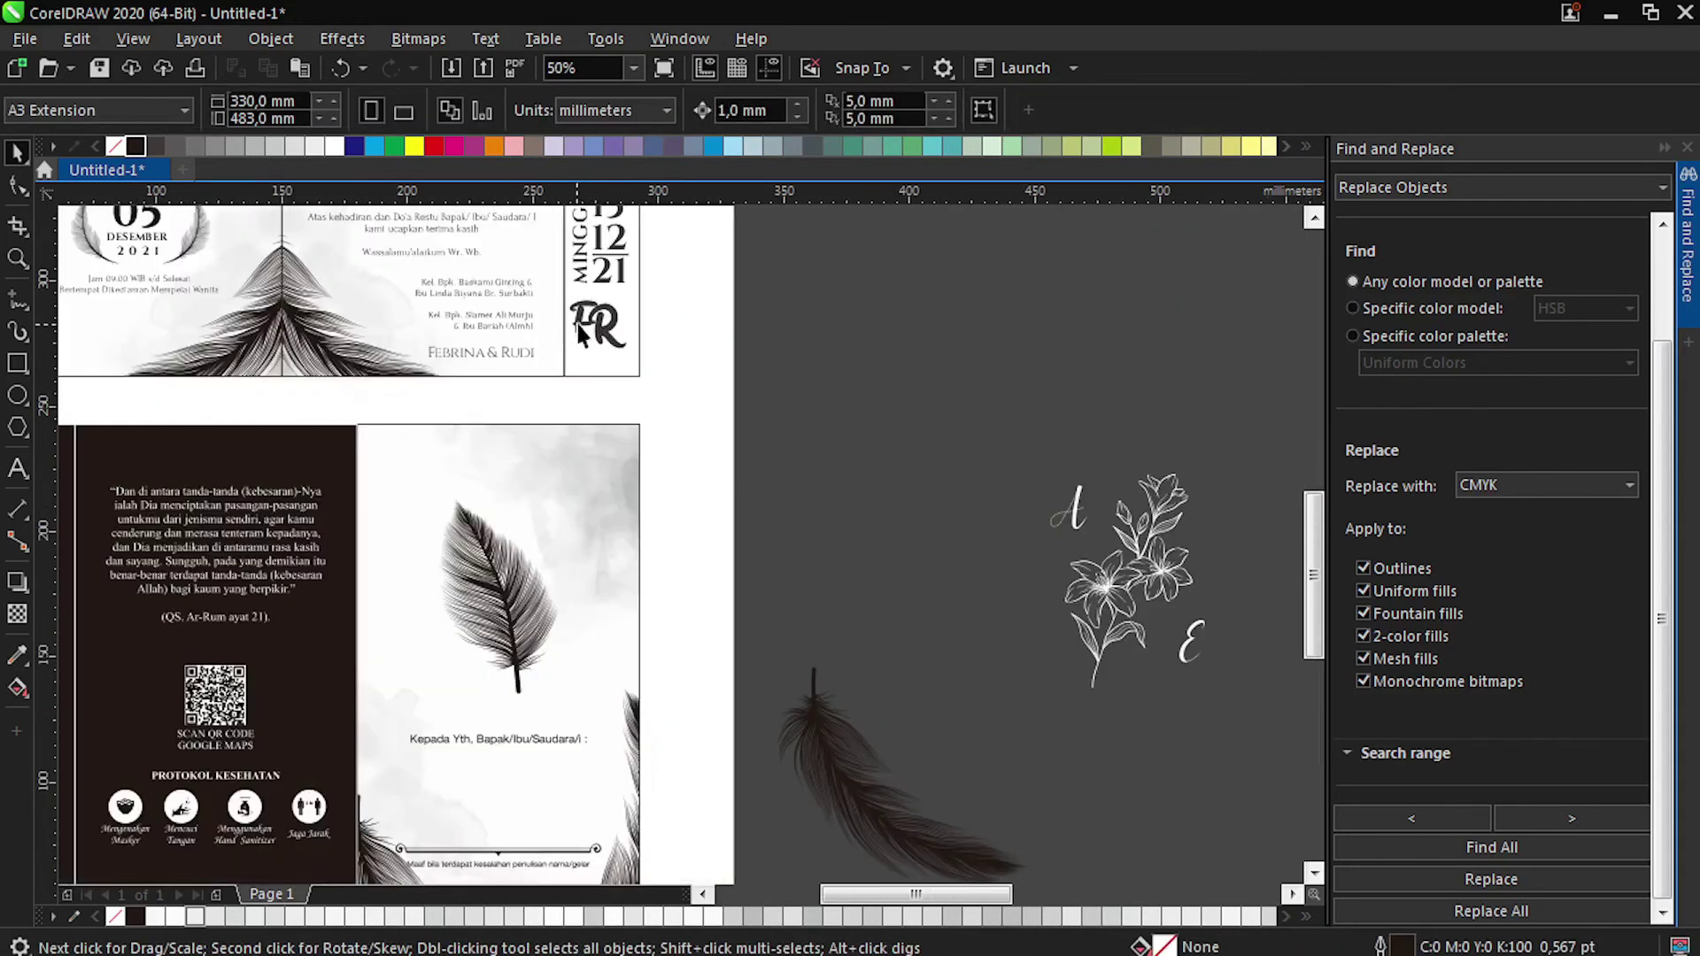
pyautogui.click(585, 322)
pyautogui.keyDown('shift'); pyautogui.click(607, 327); pyautogui.keyUp('shift')
pyautogui.moveTo(607, 328); pyautogui.dragTo(566, 568)
pyautogui.rightClick(439, 567)
pyautogui.click(700, 534)
pyautogui.keyDown('shift'); pyautogui.click(408, 561); pyautogui.keyUp('shift')
pyautogui.press('e')
pyautogui.click(664, 487)
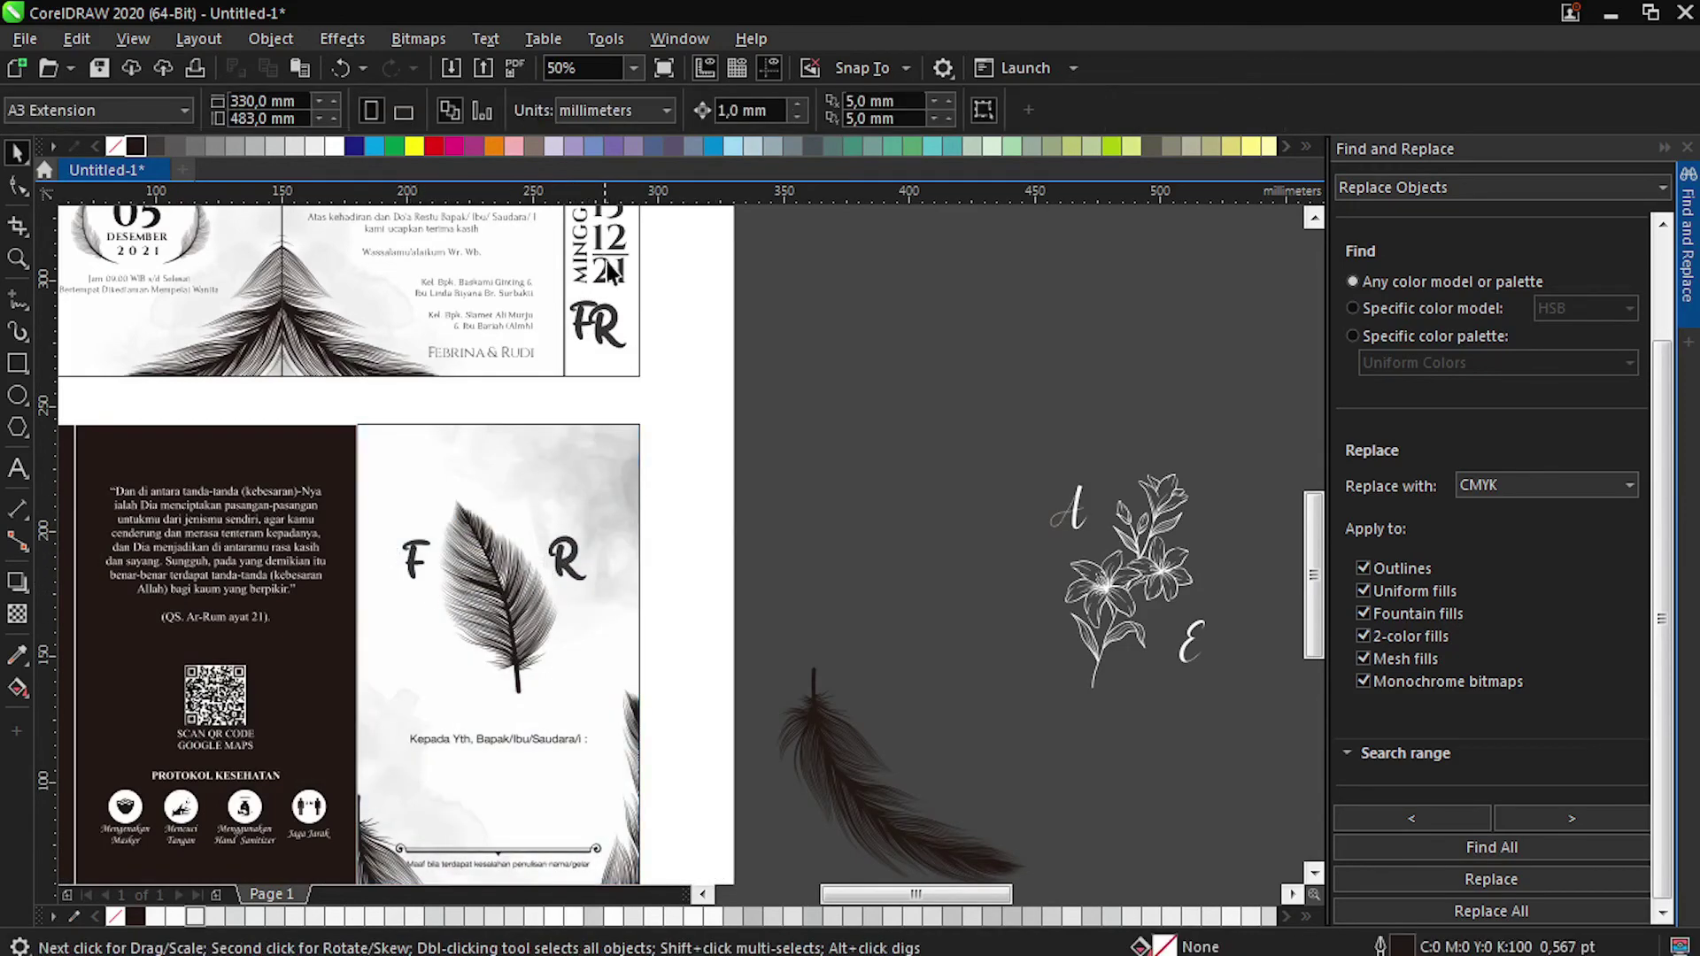
# Copy the stacked date from the upper design's flap to below the broad feather and rewrite it on one line as 15|12|21.
pyautogui.moveTo(619, 243); pyautogui.dragTo(465, 716)
pyautogui.rightClick(465, 716)
pyautogui.doubleClick(467, 717)
pyautogui.hotkey('ctrl', 'a')
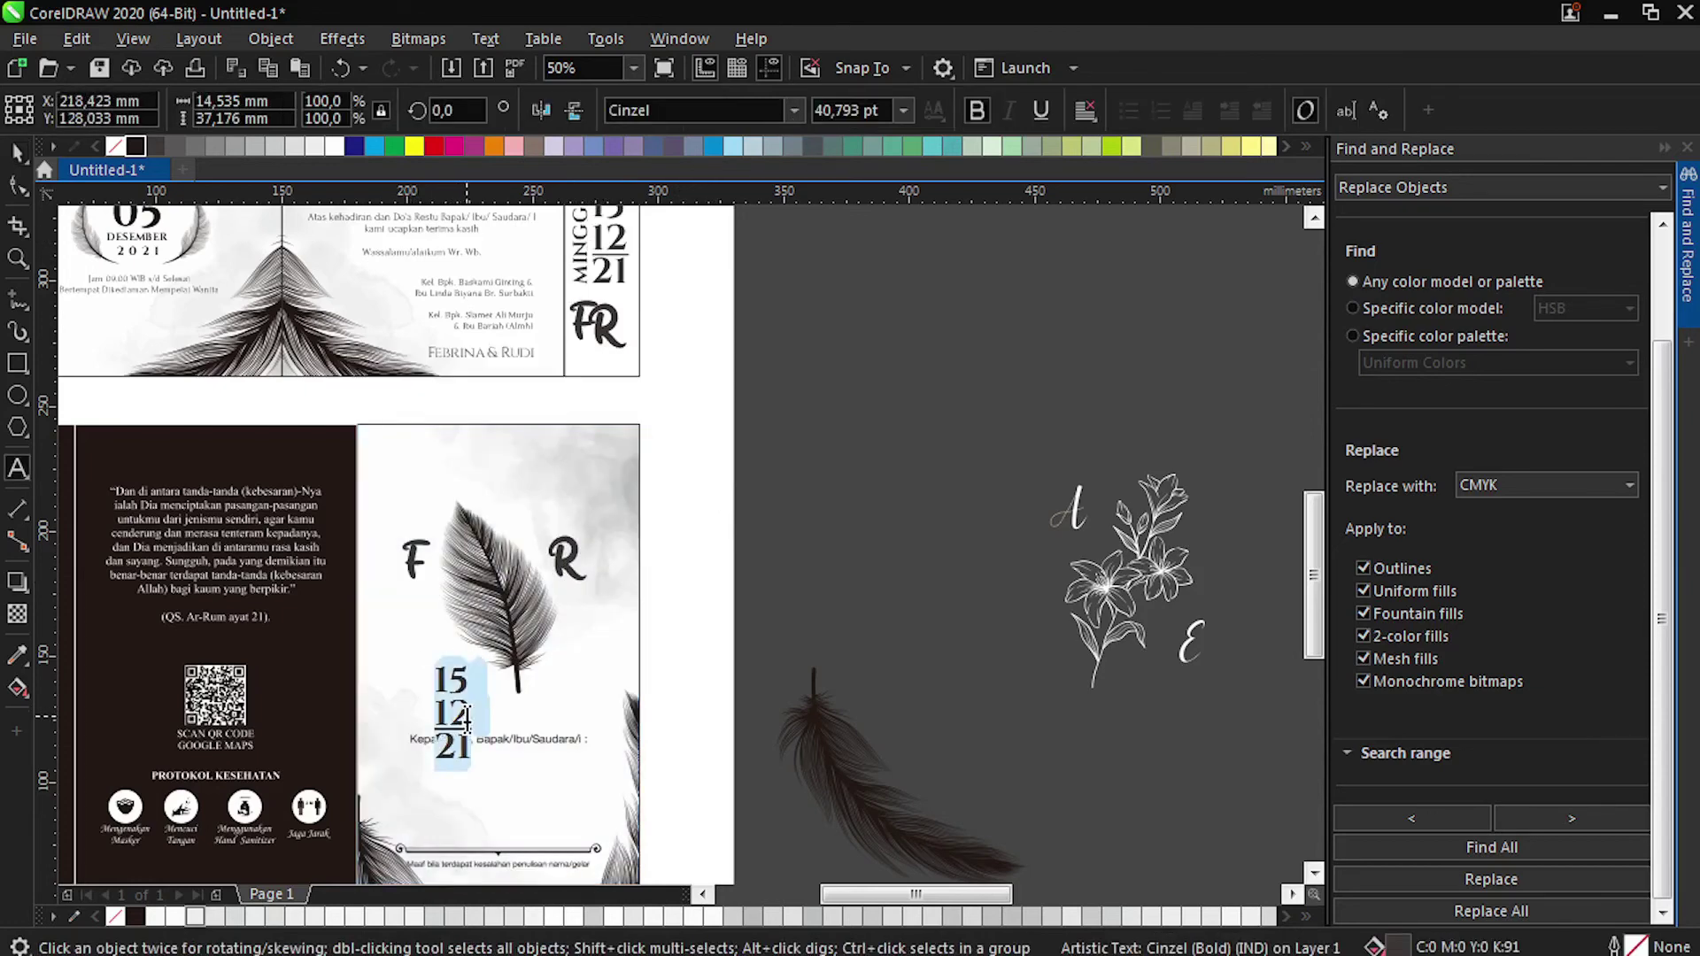
pyautogui.write('15')
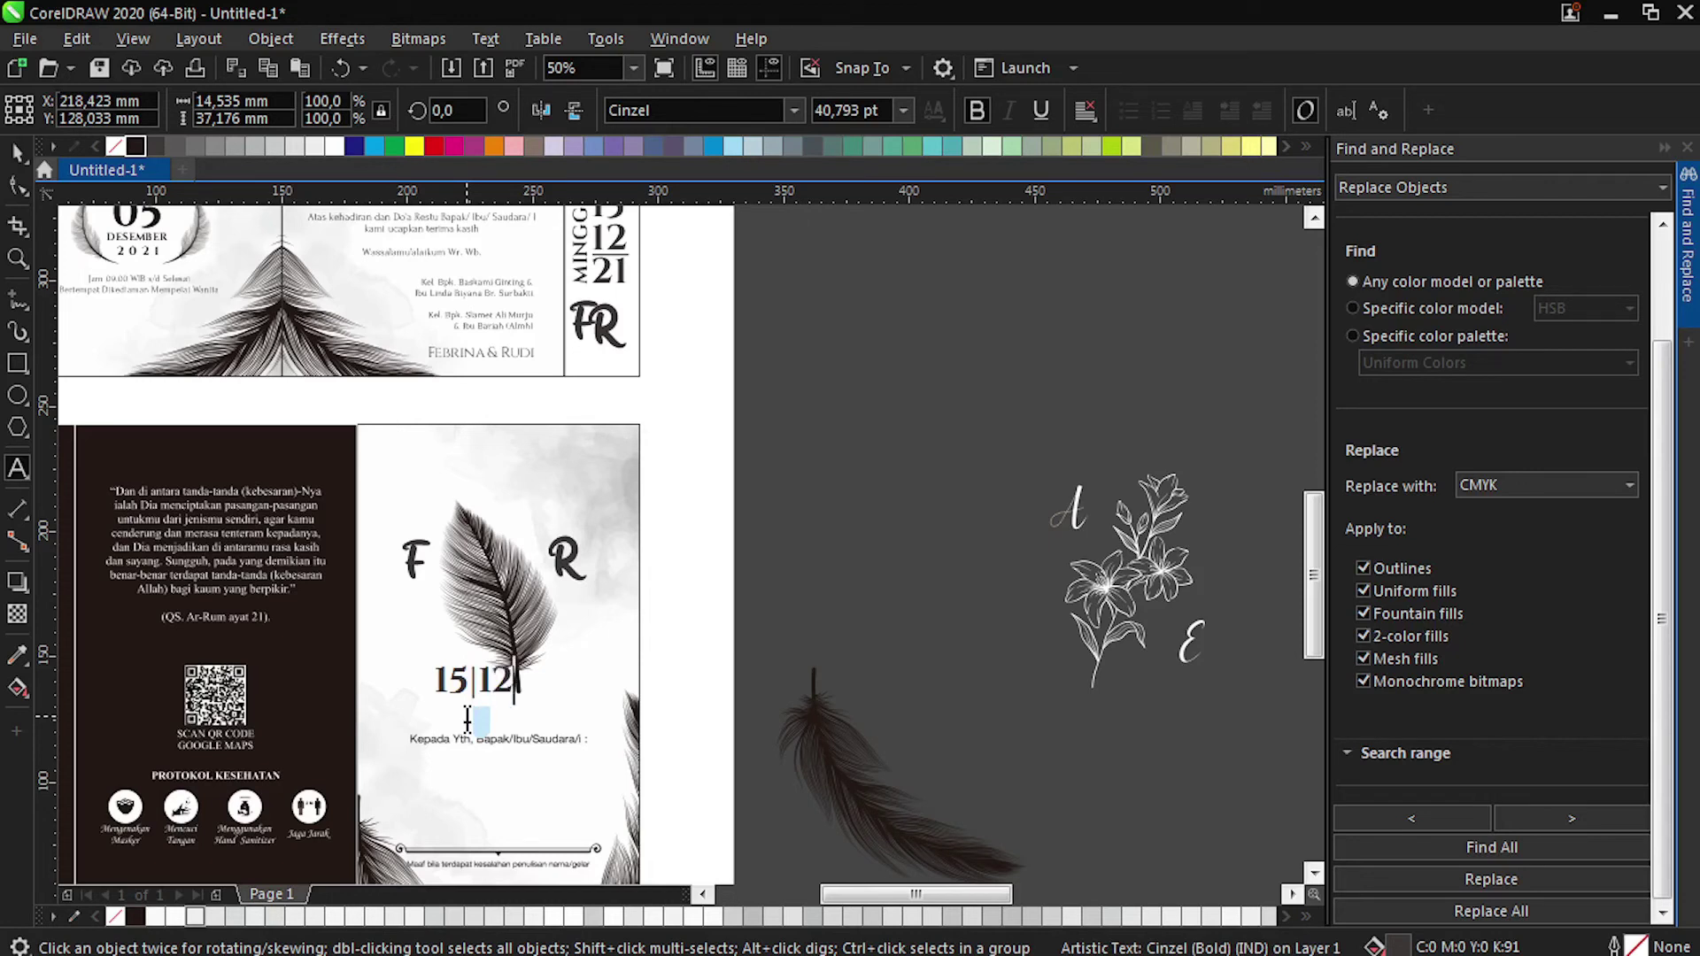
pyautogui.write('1')
# Reduce the one-line date to 18 pt and centre it horizontally on the white panel.
pyautogui.hotkey('ctrl', 'a')
pyautogui.press('ctrl+KP_4')
pyautogui.press('ctrl+KP_4')
pyautogui.press('ctrl+KP_4')
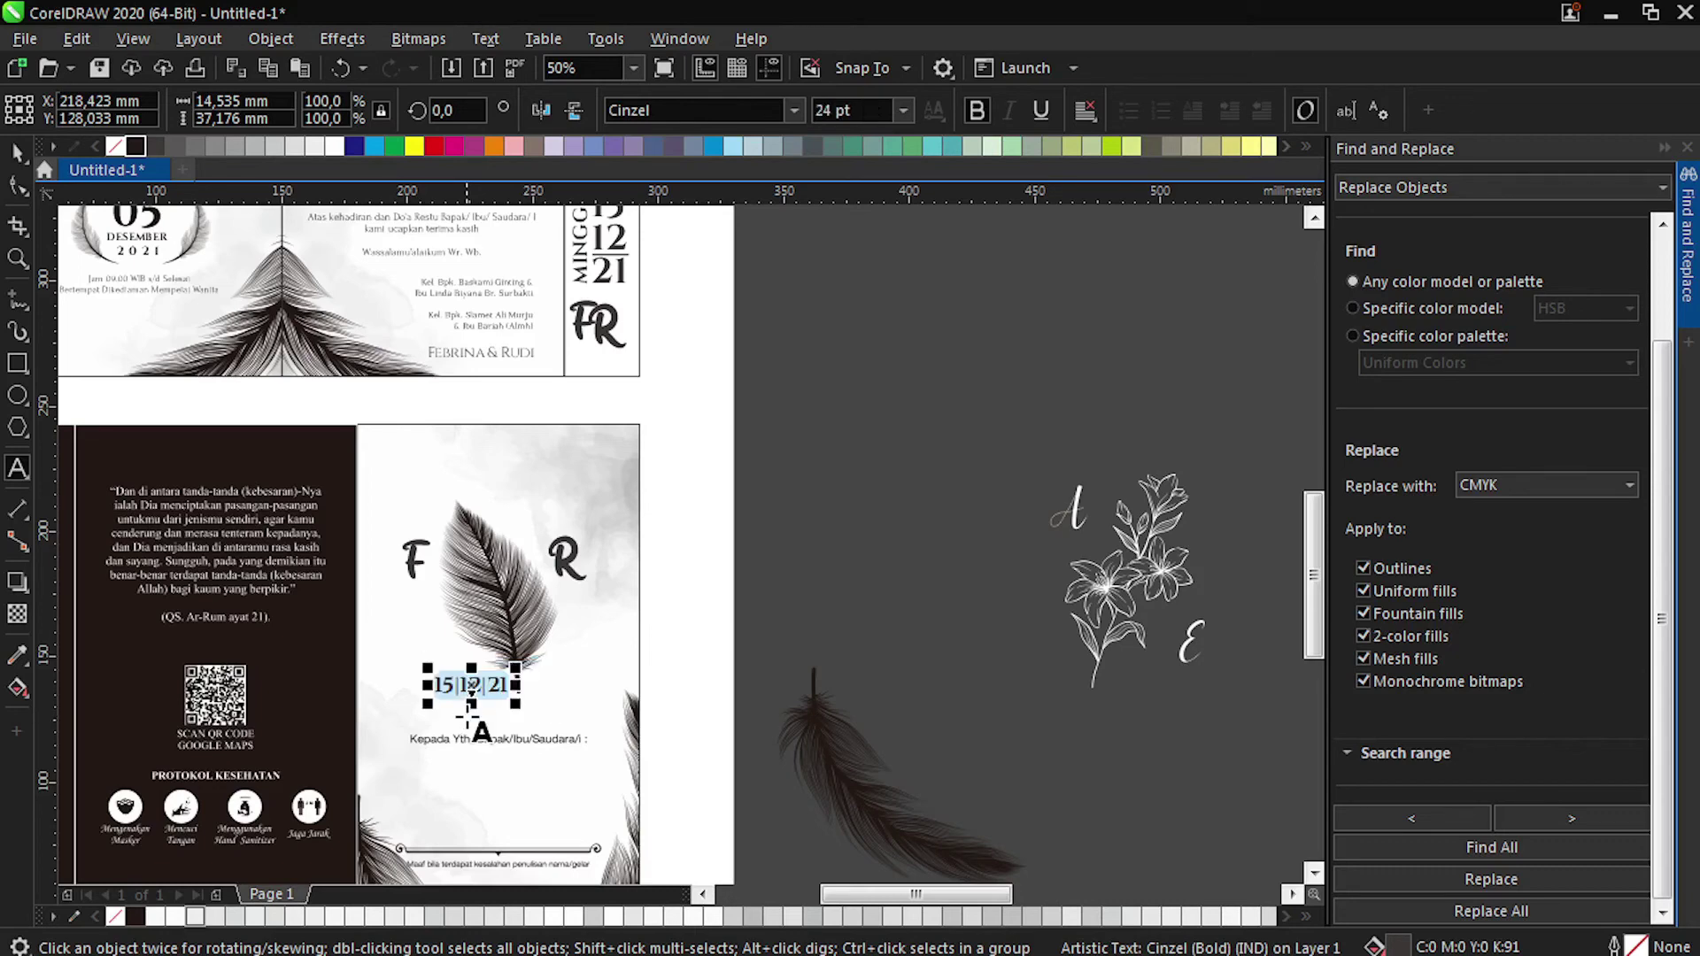
pyautogui.click(18, 157)
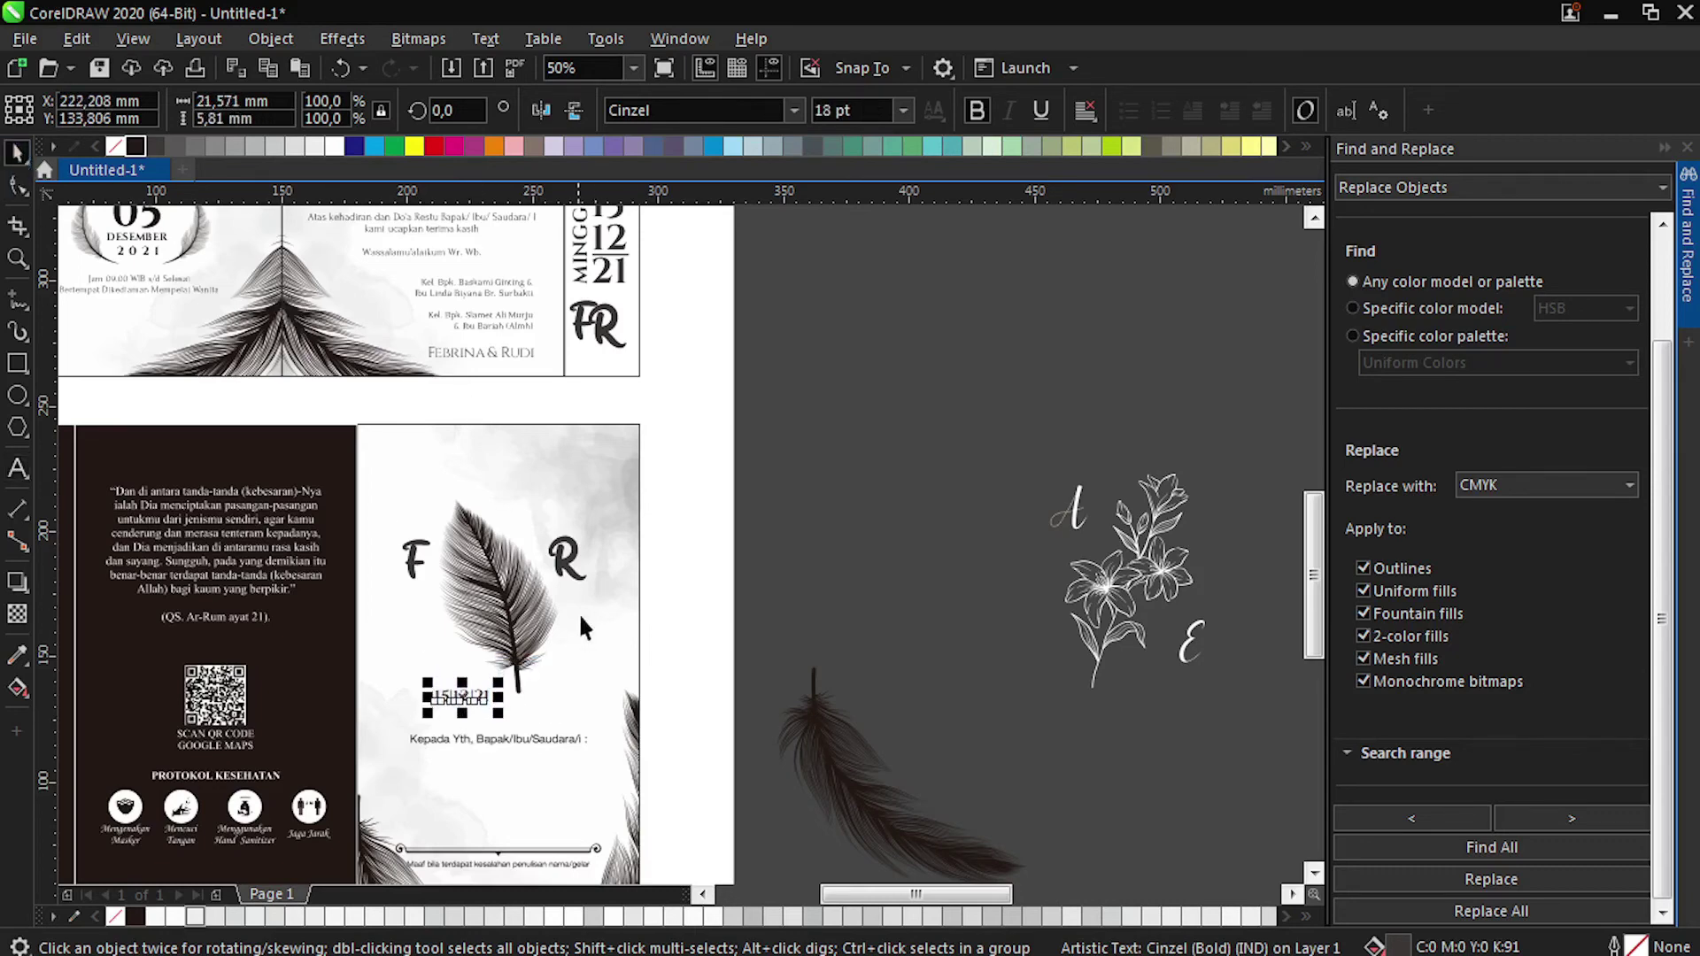
pyautogui.keyDown('shift'); pyautogui.click(580, 660); pyautogui.keyUp('shift')
pyautogui.press('c')
pyautogui.click(715, 614)
# Nudge the one-line date slightly lower, clear of the broad feather's stem.
pyautogui.scroll(1, 510, 698)
pyautogui.click(512, 703)
pyautogui.press('Down')
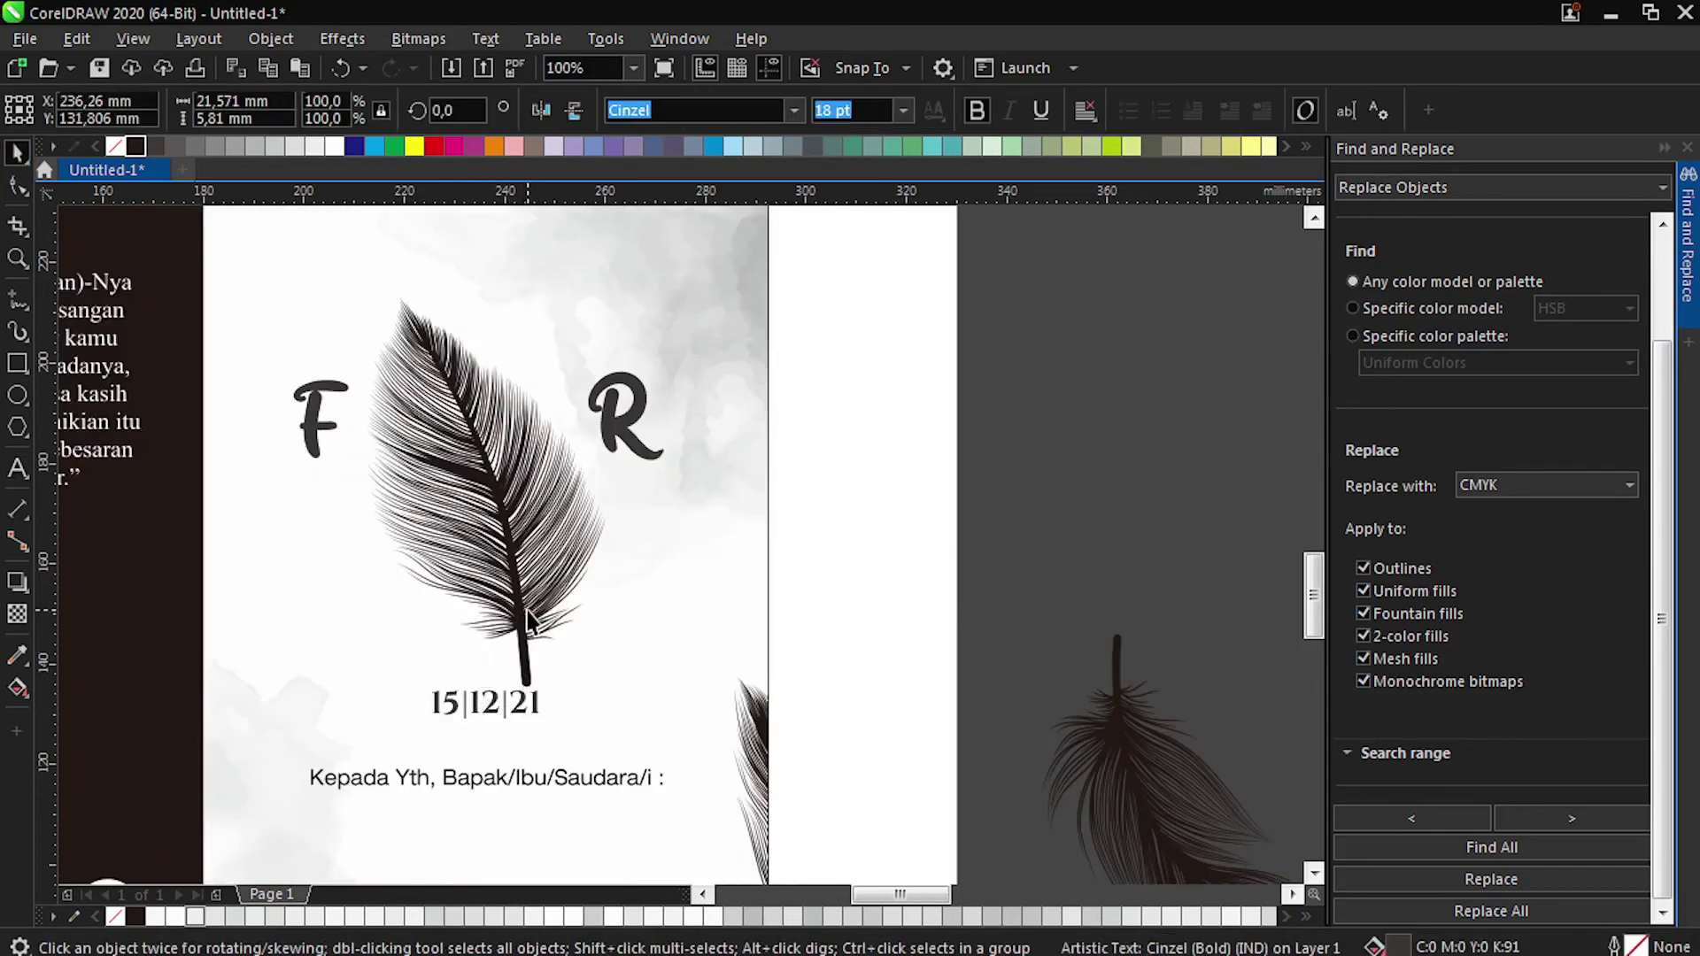
# Shrink the broad feather to about 36 × 67 mm, rotate it more upright and centre it horizontally on the white panel.
pyautogui.click(522, 611)
pyautogui.moveTo(613, 694); pyautogui.dragTo(539, 586)
pyautogui.click(563, 611)
pyautogui.press('Down')
pyautogui.press('Down')
pyautogui.click(514, 542)
pyautogui.press('Down')
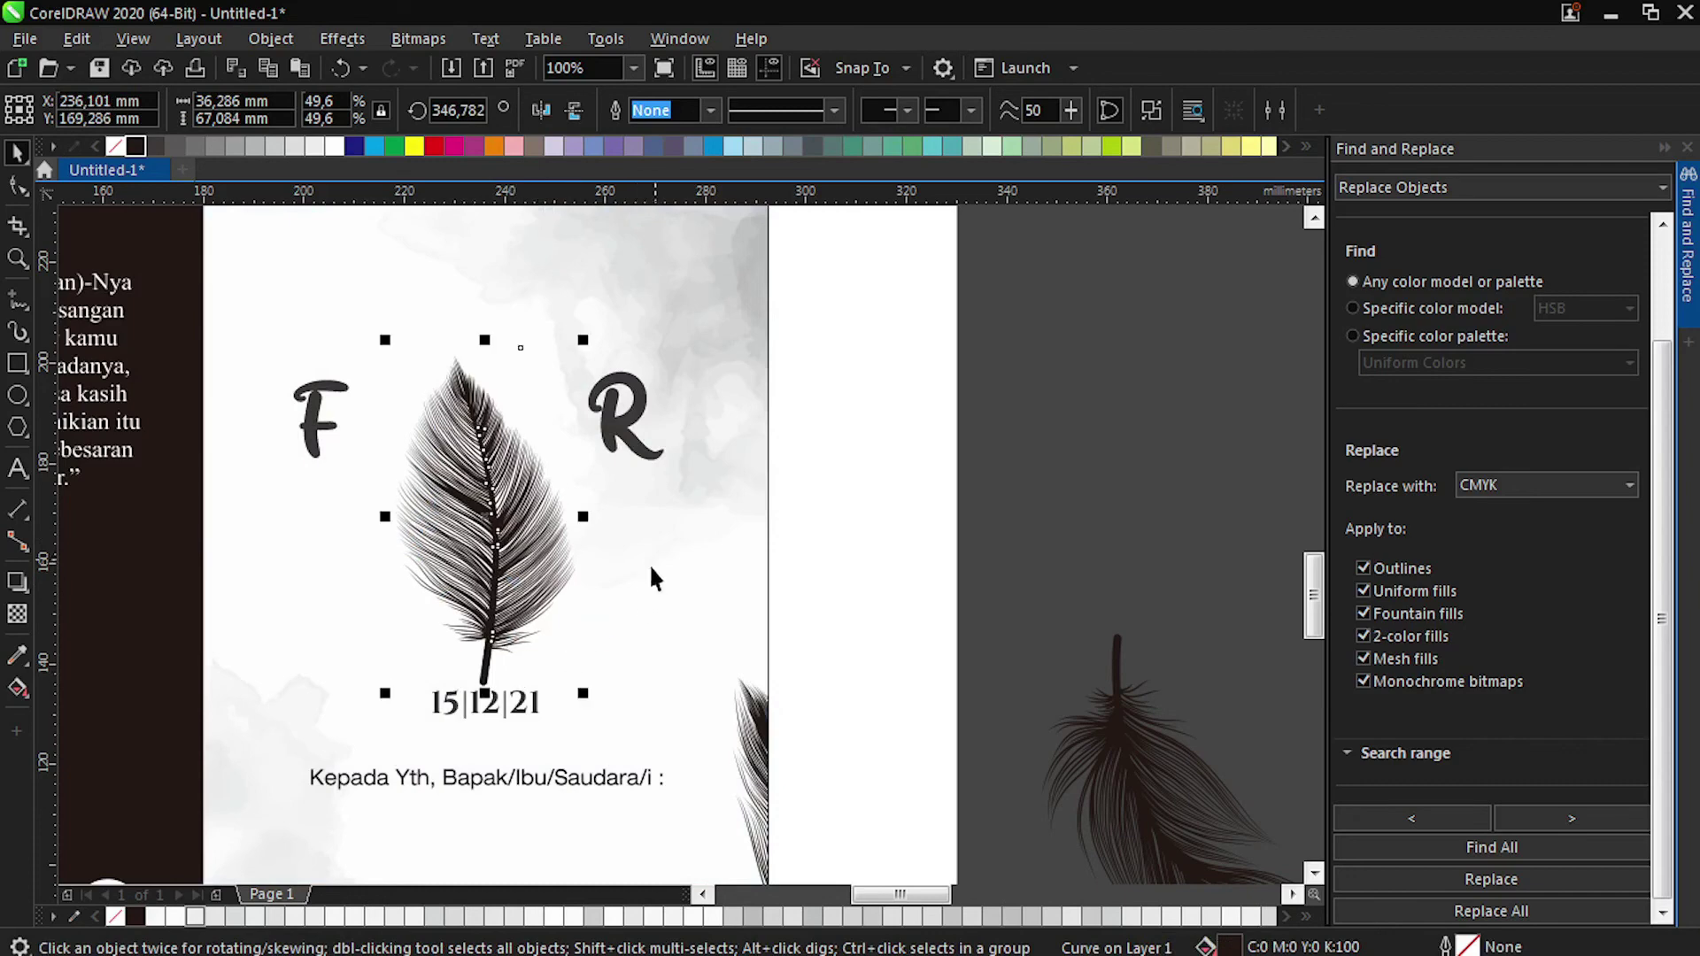
pyautogui.keyDown('shift'); pyautogui.click(657, 558); pyautogui.keyUp('shift')
pyautogui.press('c')
pyautogui.click(885, 521)
# Move the F and R initials slightly lower and closer to the sides of the broad feather.
pyautogui.moveTo(302, 433); pyautogui.dragTo(332, 462)
pyautogui.moveTo(609, 436); pyautogui.dragTo(587, 468)
pyautogui.keyDown('shift'); pyautogui.click(361, 460); pyautogui.keyUp('shift')
pyautogui.scroll(-1, 369, 471)
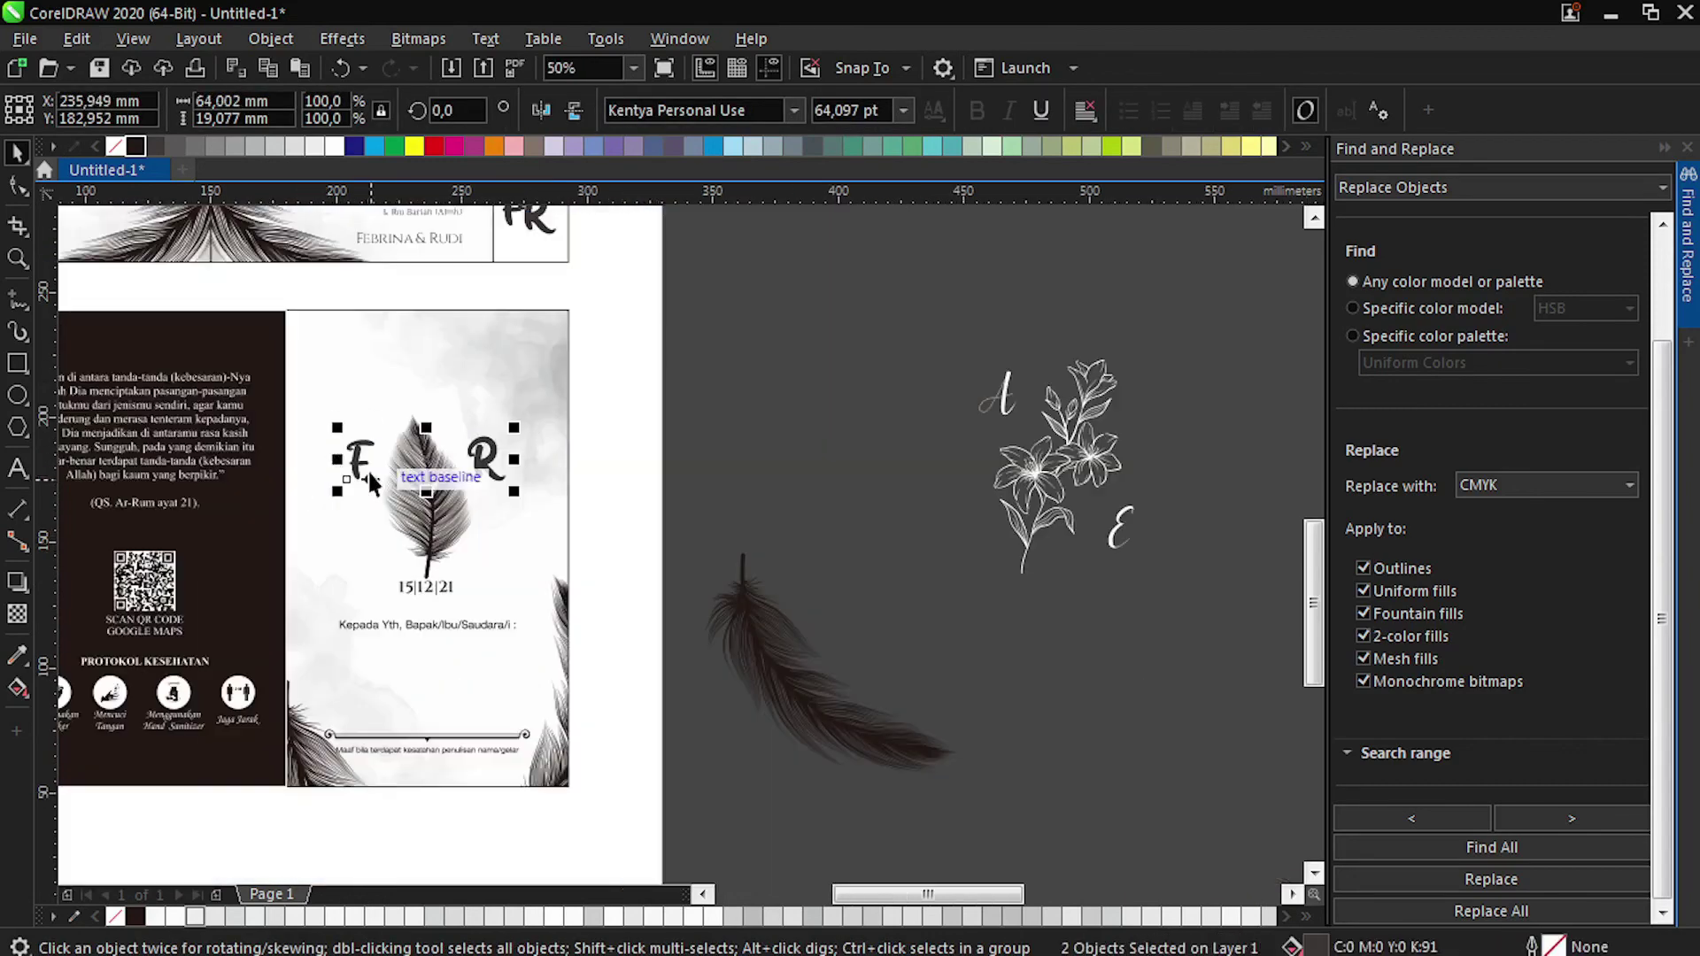
pyautogui.click(648, 470)
# Enlarge the date below the broad feather to 24 pt and recentre it on the white panel.
pyautogui.scroll(-1, 545, 568)
pyautogui.scroll(1, 487, 573)
pyautogui.click(501, 583)
pyautogui.press('ctrl+KP_6')
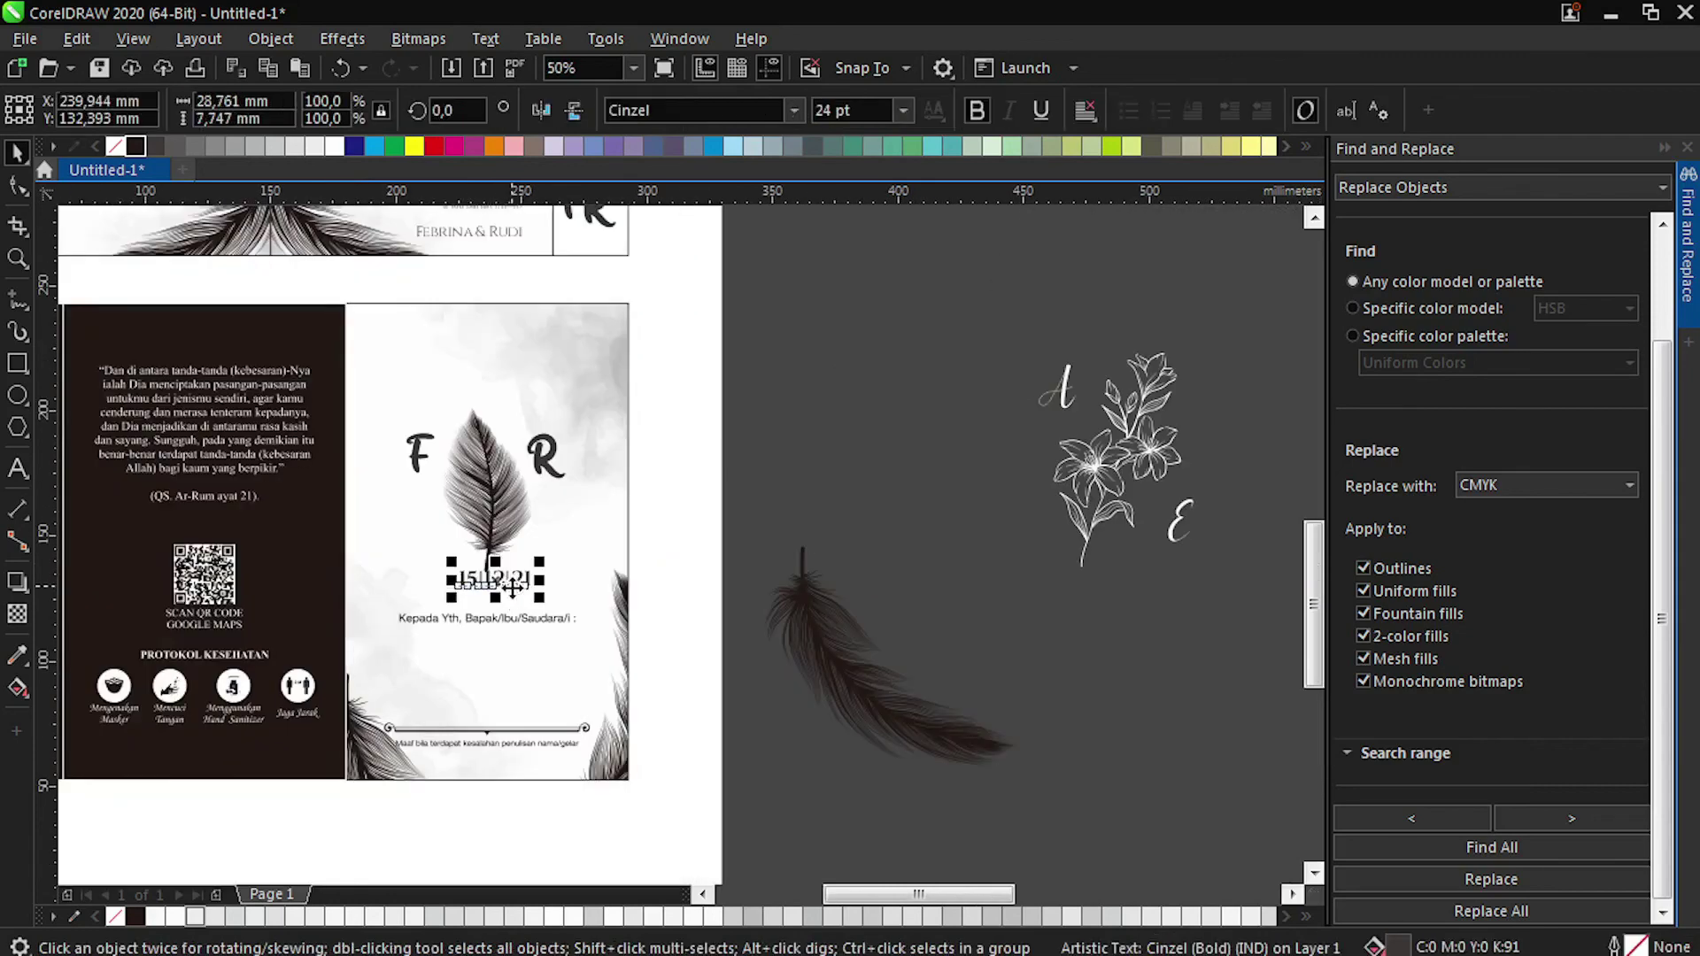
# Duplicate the date near the white panel's upper edge and turn the copy into the heading UNDANGAN at 36 pt.
pyautogui.moveTo(512, 583); pyautogui.dragTo(465, 349)
pyautogui.press('F8')
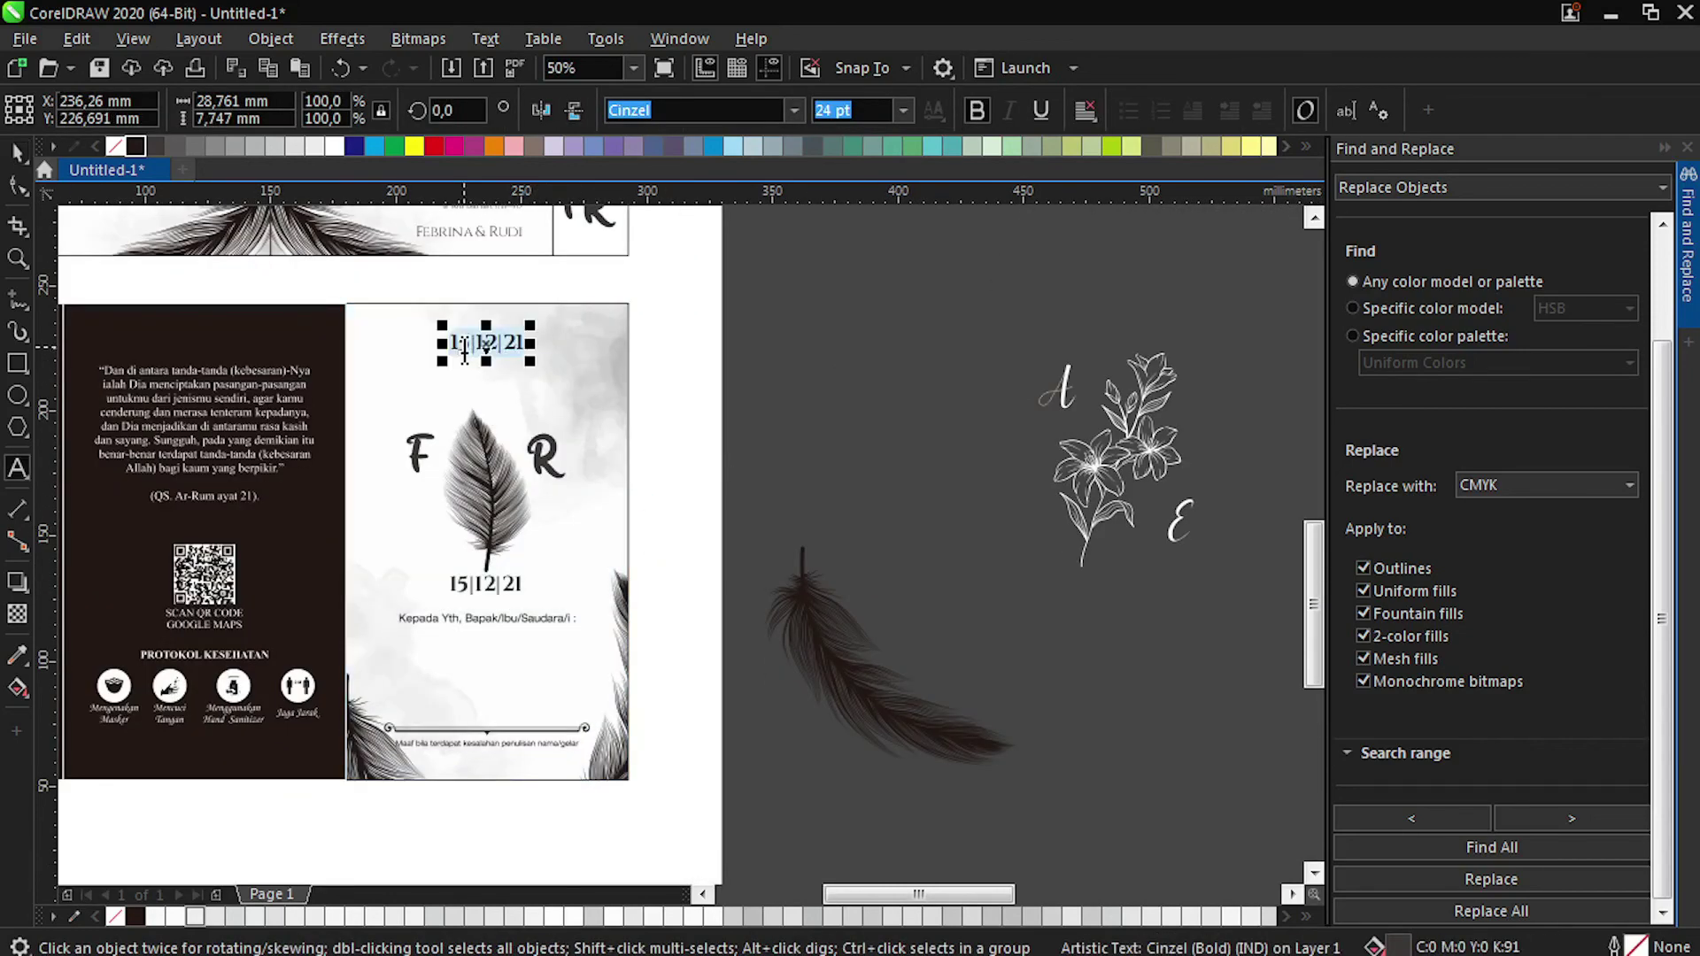
pyautogui.write('36')
pyautogui.press('Return')
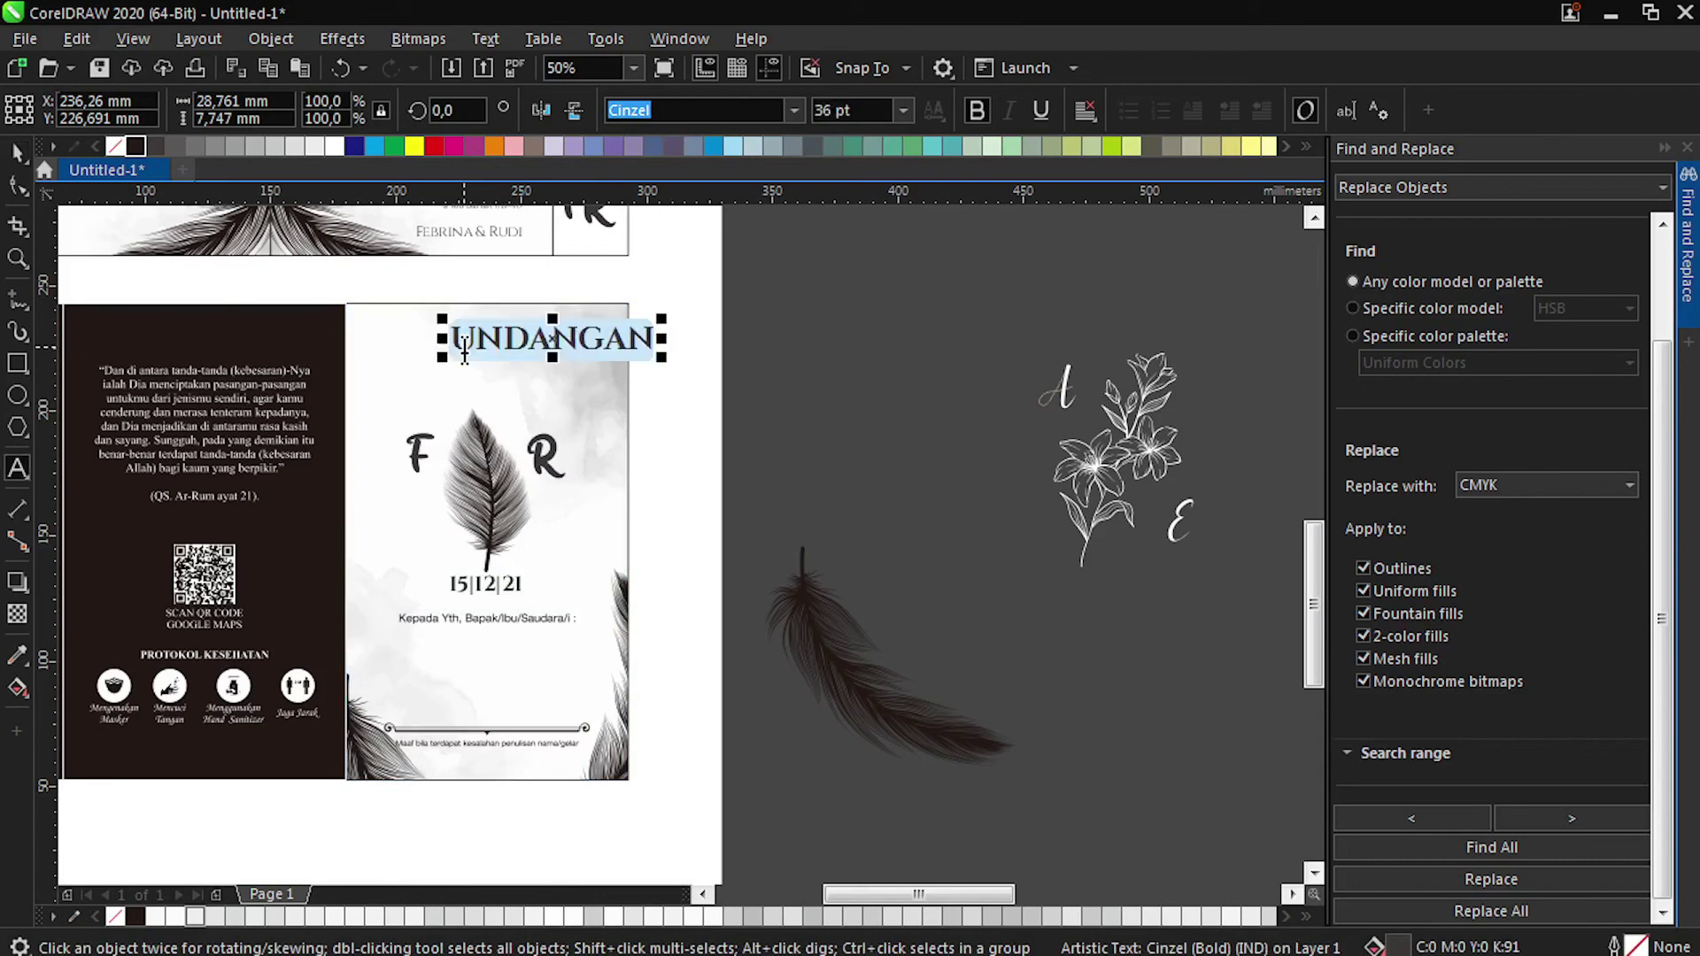
# Centre the UNDANGAN heading horizontally on the white panel.
pyautogui.click(19, 153)
pyautogui.keyDown('shift'); pyautogui.click(604, 380); pyautogui.keyUp('shift')
pyautogui.press('c')
pyautogui.click(751, 409)
# Reuse the event address from the upper design's reception details as a new text below the UNDANGAN heading.
pyautogui.scroll(-1, 563, 585)
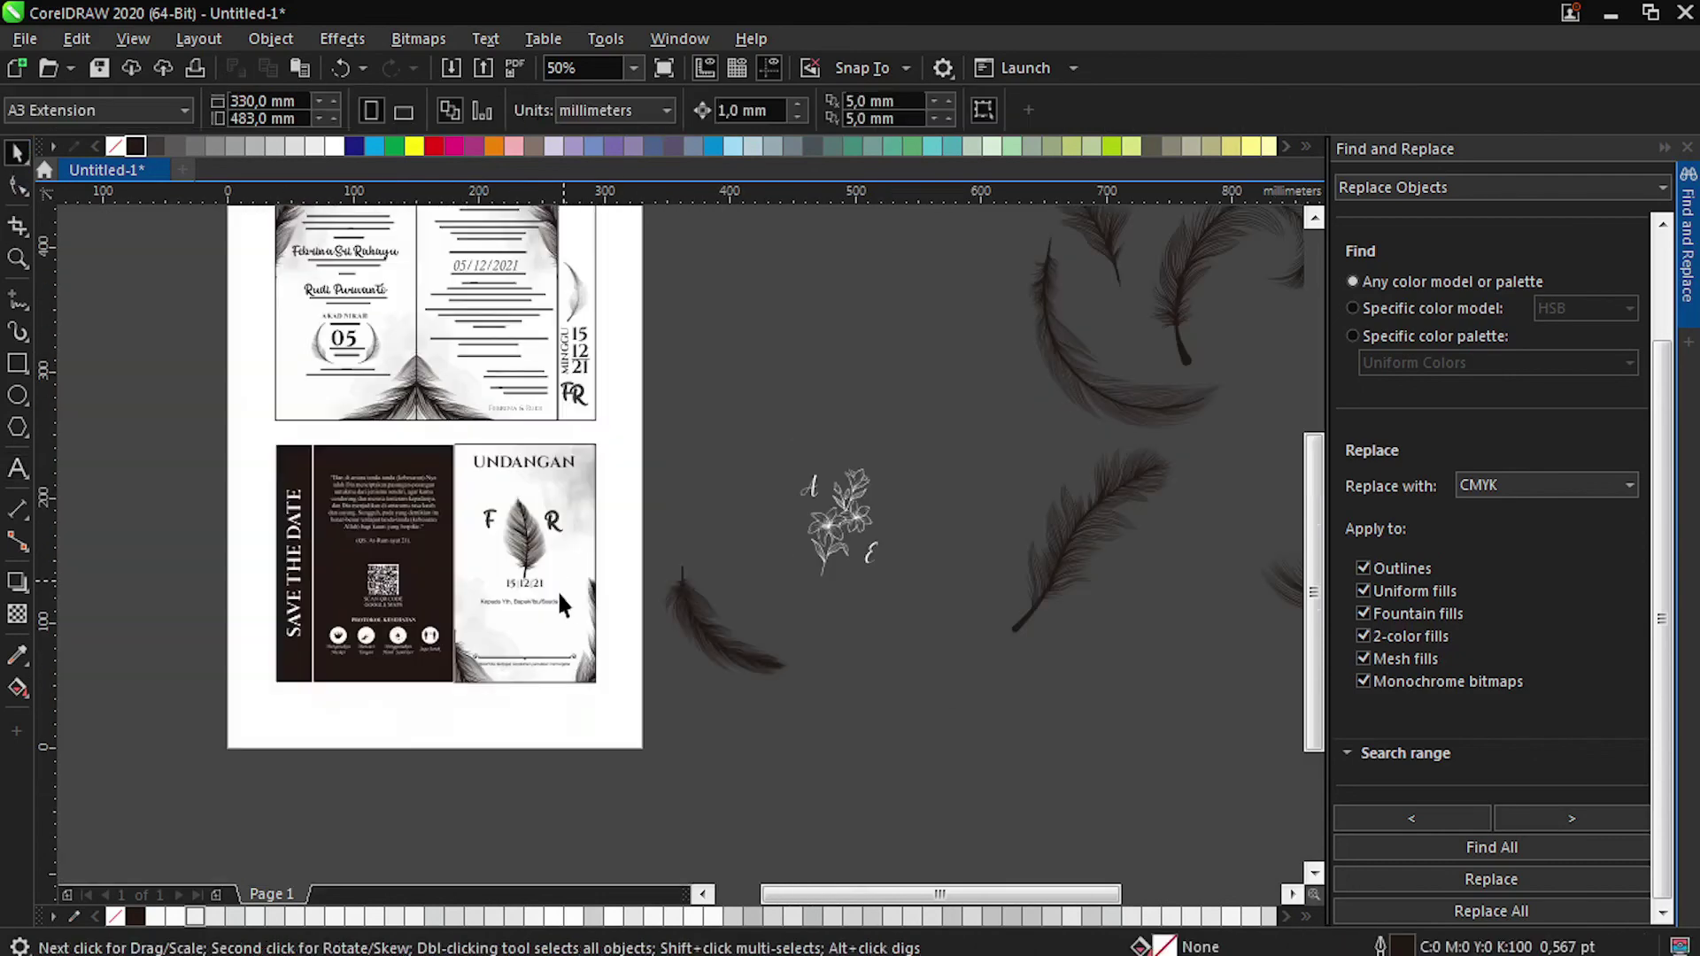
pyautogui.scroll(1, 464, 285)
pyautogui.doubleClick(453, 299)
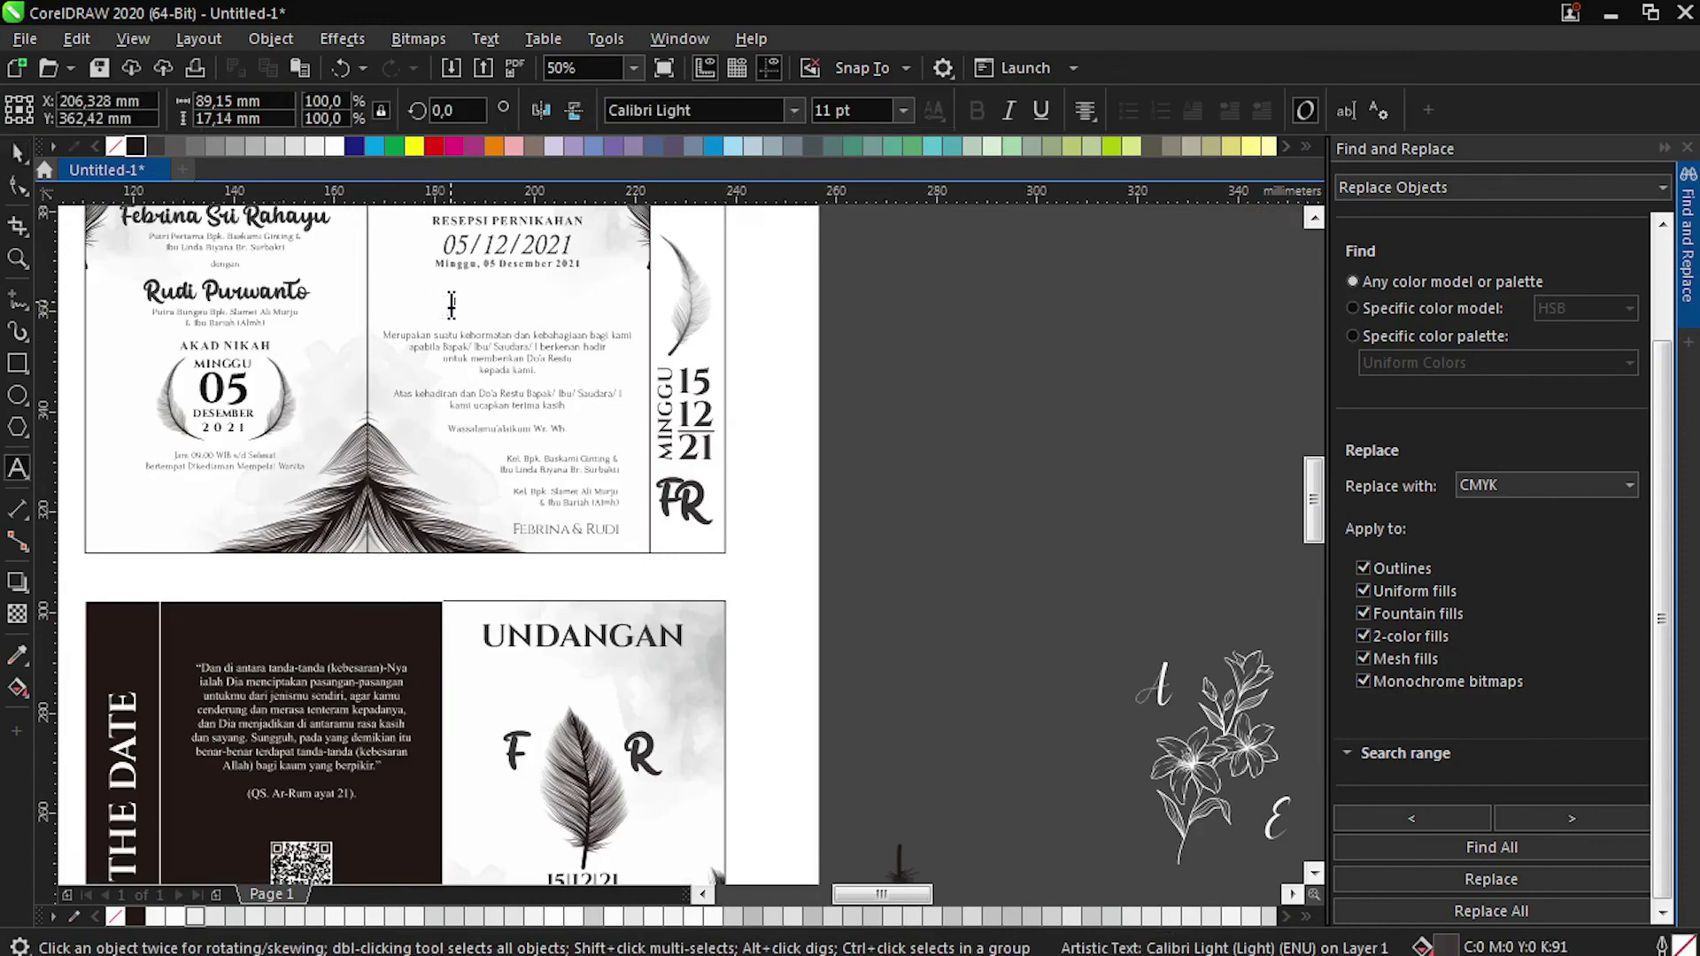
pyautogui.scroll(1, 395, 310)
pyautogui.moveTo(396, 310); pyautogui.dragTo(620, 682)
pyautogui.scroll(-1, 604, 341)
pyautogui.scroll(1, 626, 694)
pyautogui.scroll(1, 543, 653)
# Change the address text below UNDANGAN to the Cinzel font at 8 pt.
pyautogui.hotkey('ctrl', 'a')
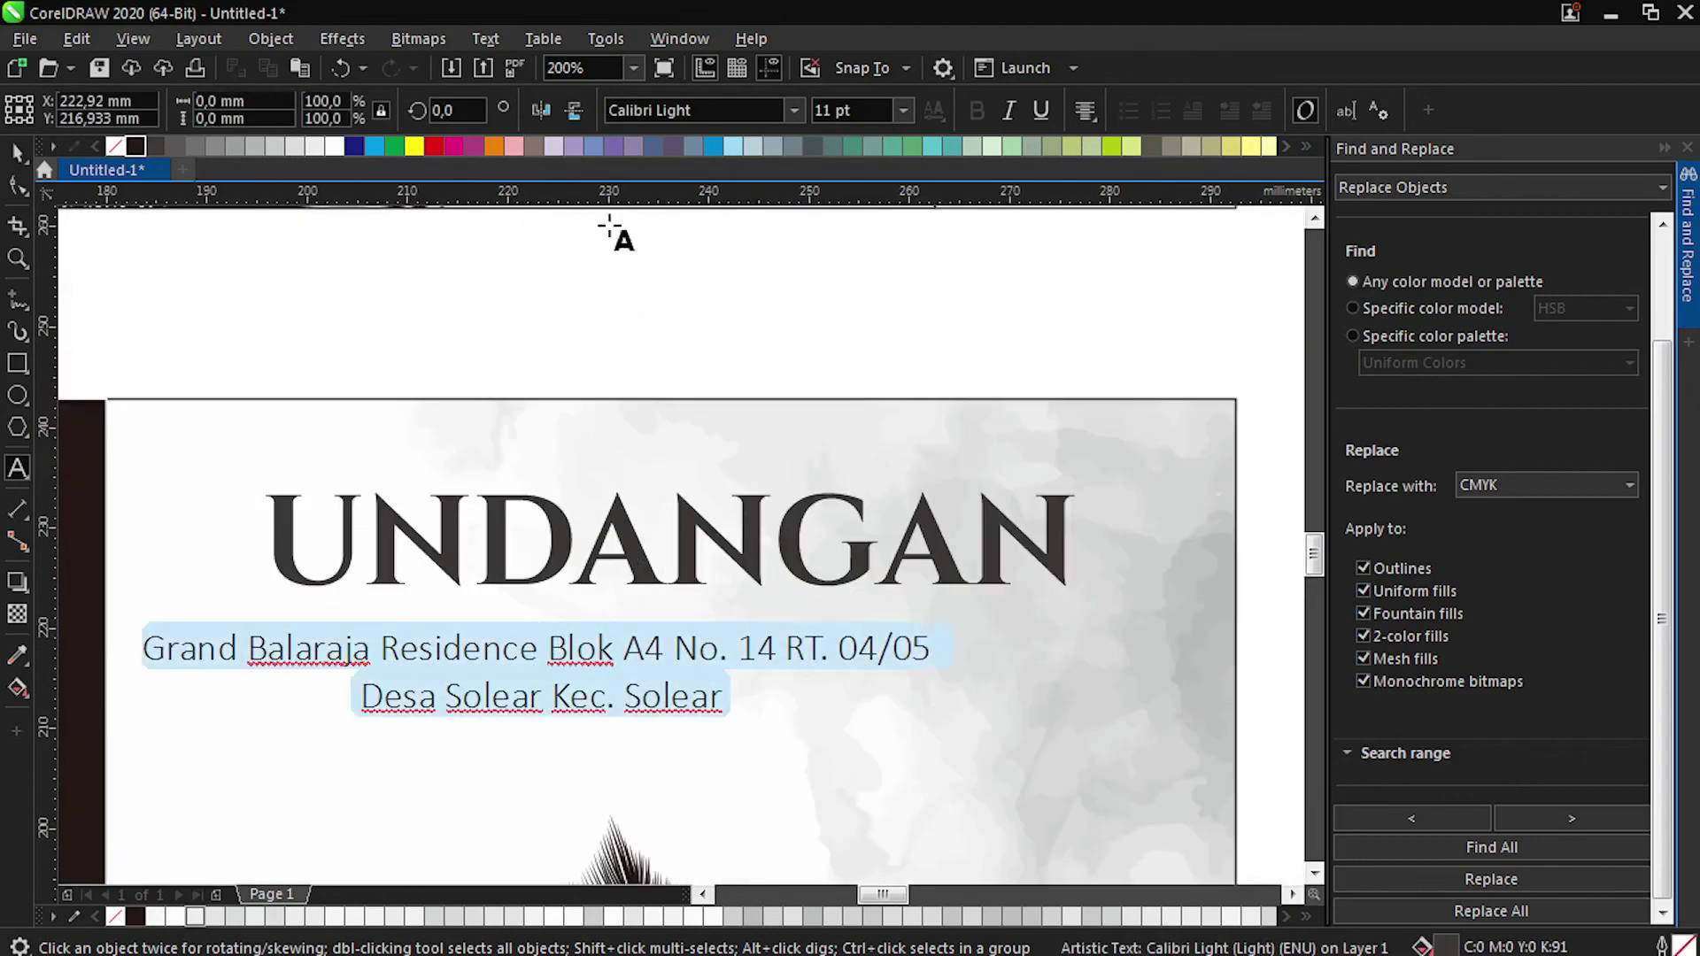
pyautogui.click(677, 109)
pyautogui.click(795, 110)
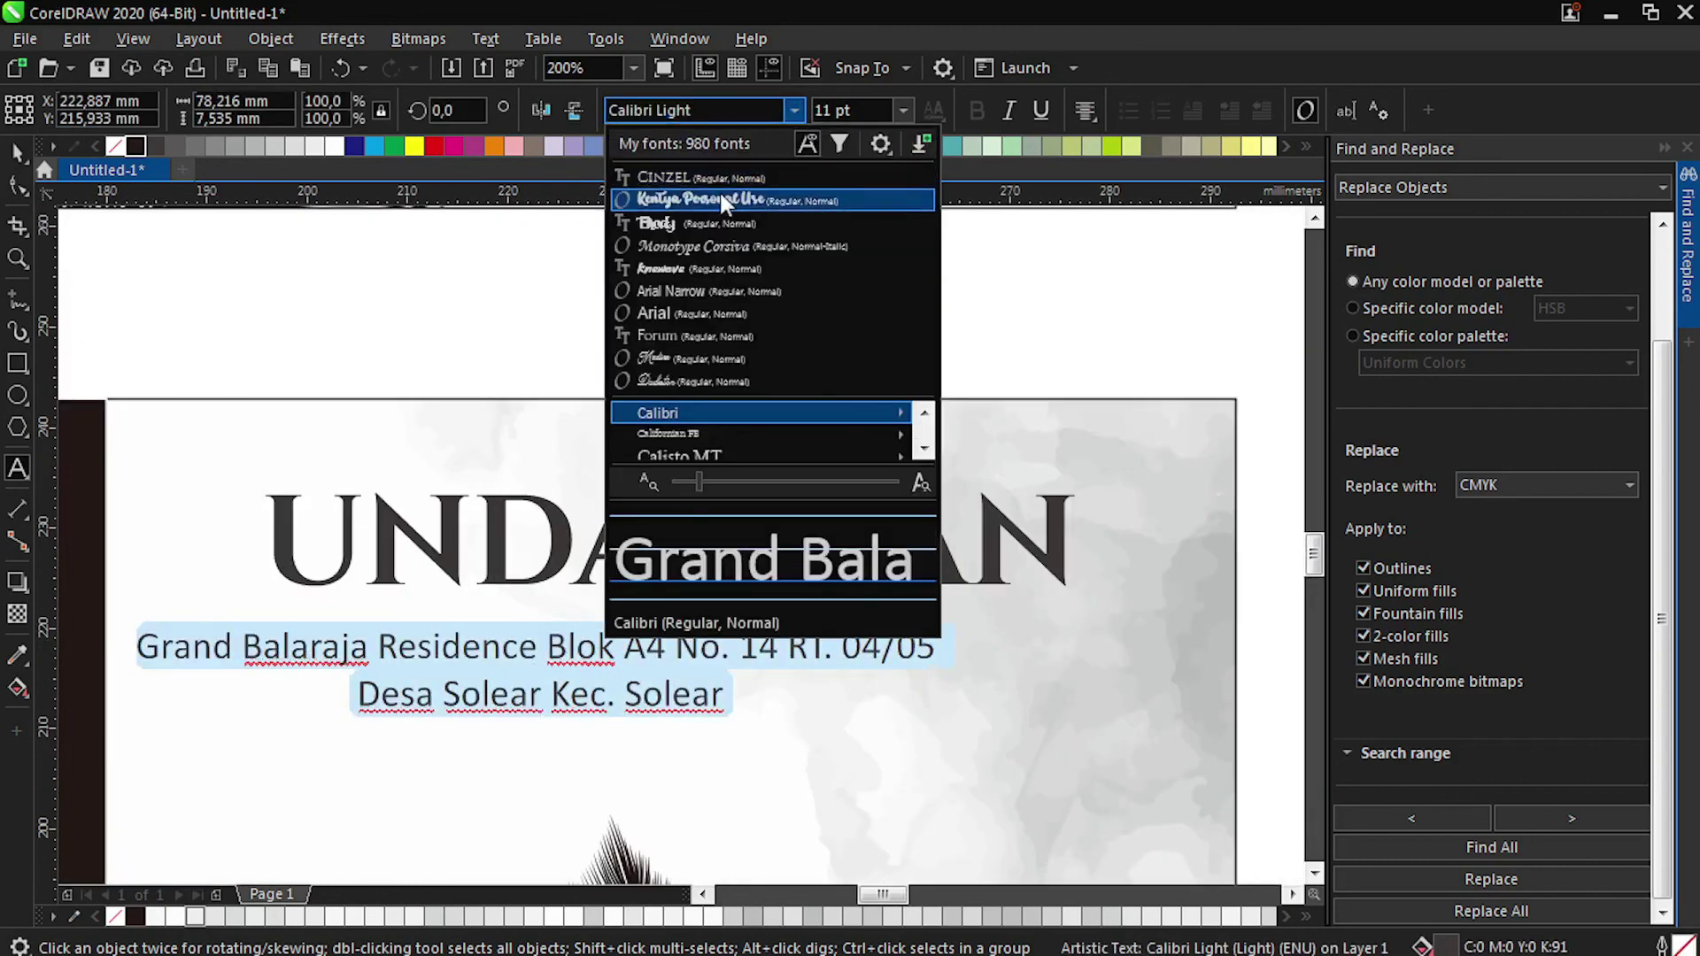
pyautogui.click(702, 171)
pyautogui.press('ctrl+KP_2')
pyautogui.press('ctrl+KP_2')
pyautogui.press('ctrl+KP_2')
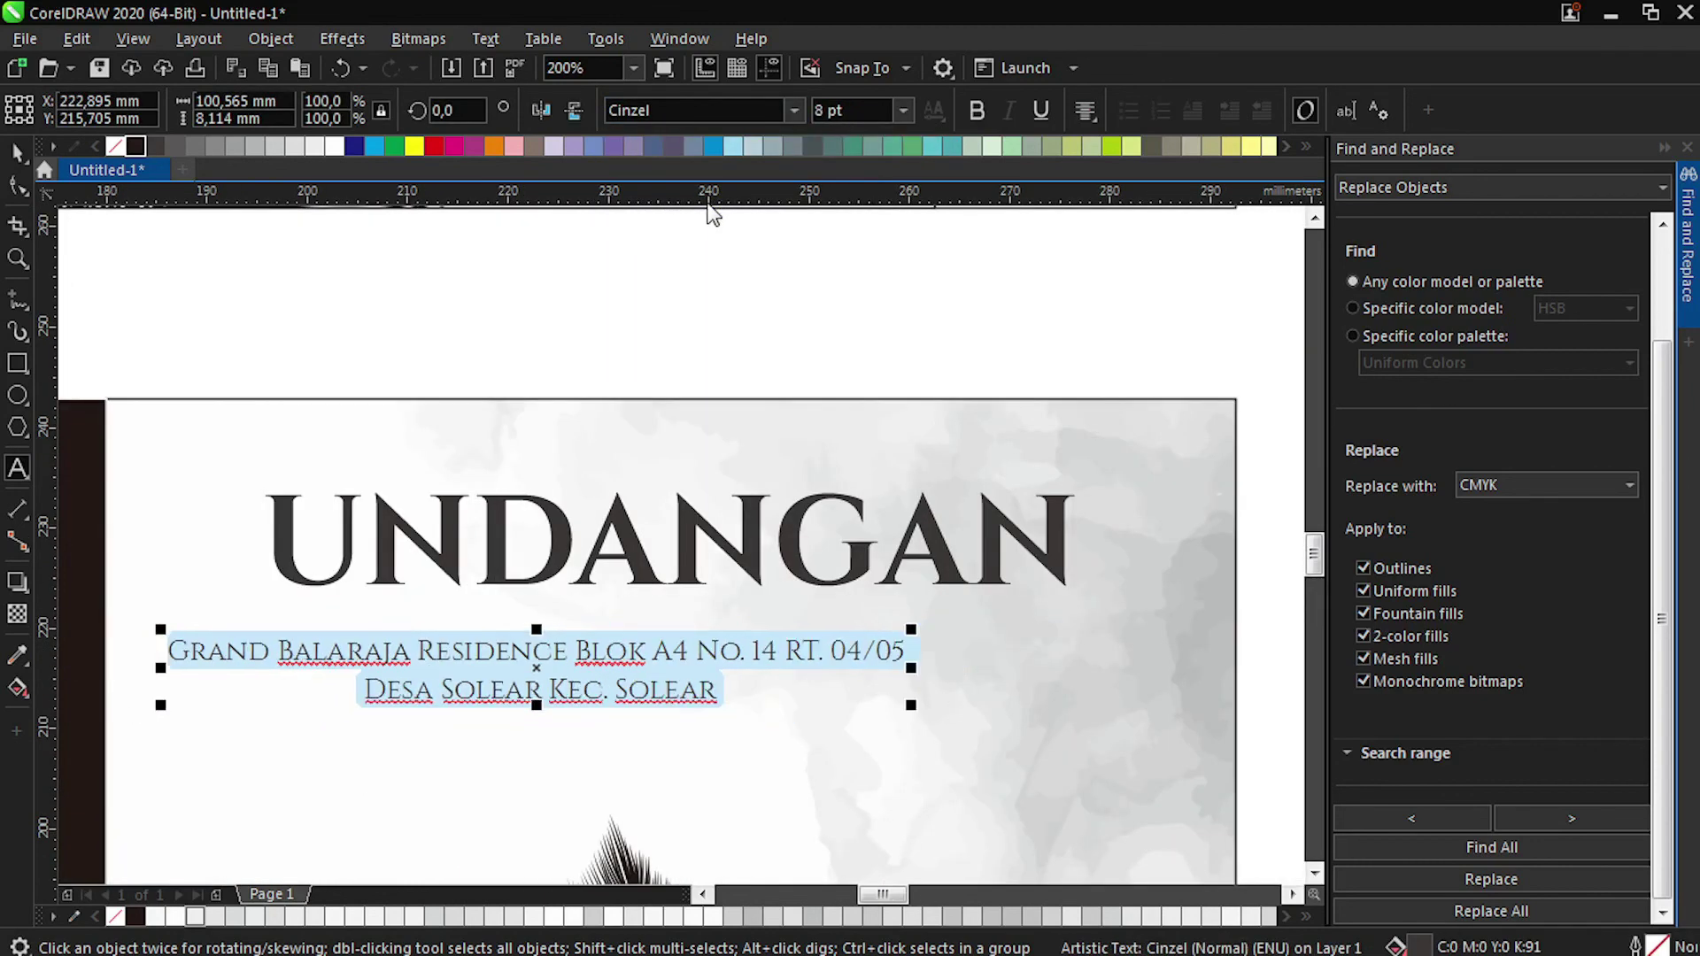
# Rearrange the address into three lines, breaking it before the house number and the village name, and set it to 9 pt.
pyautogui.doubleClick(701, 631)
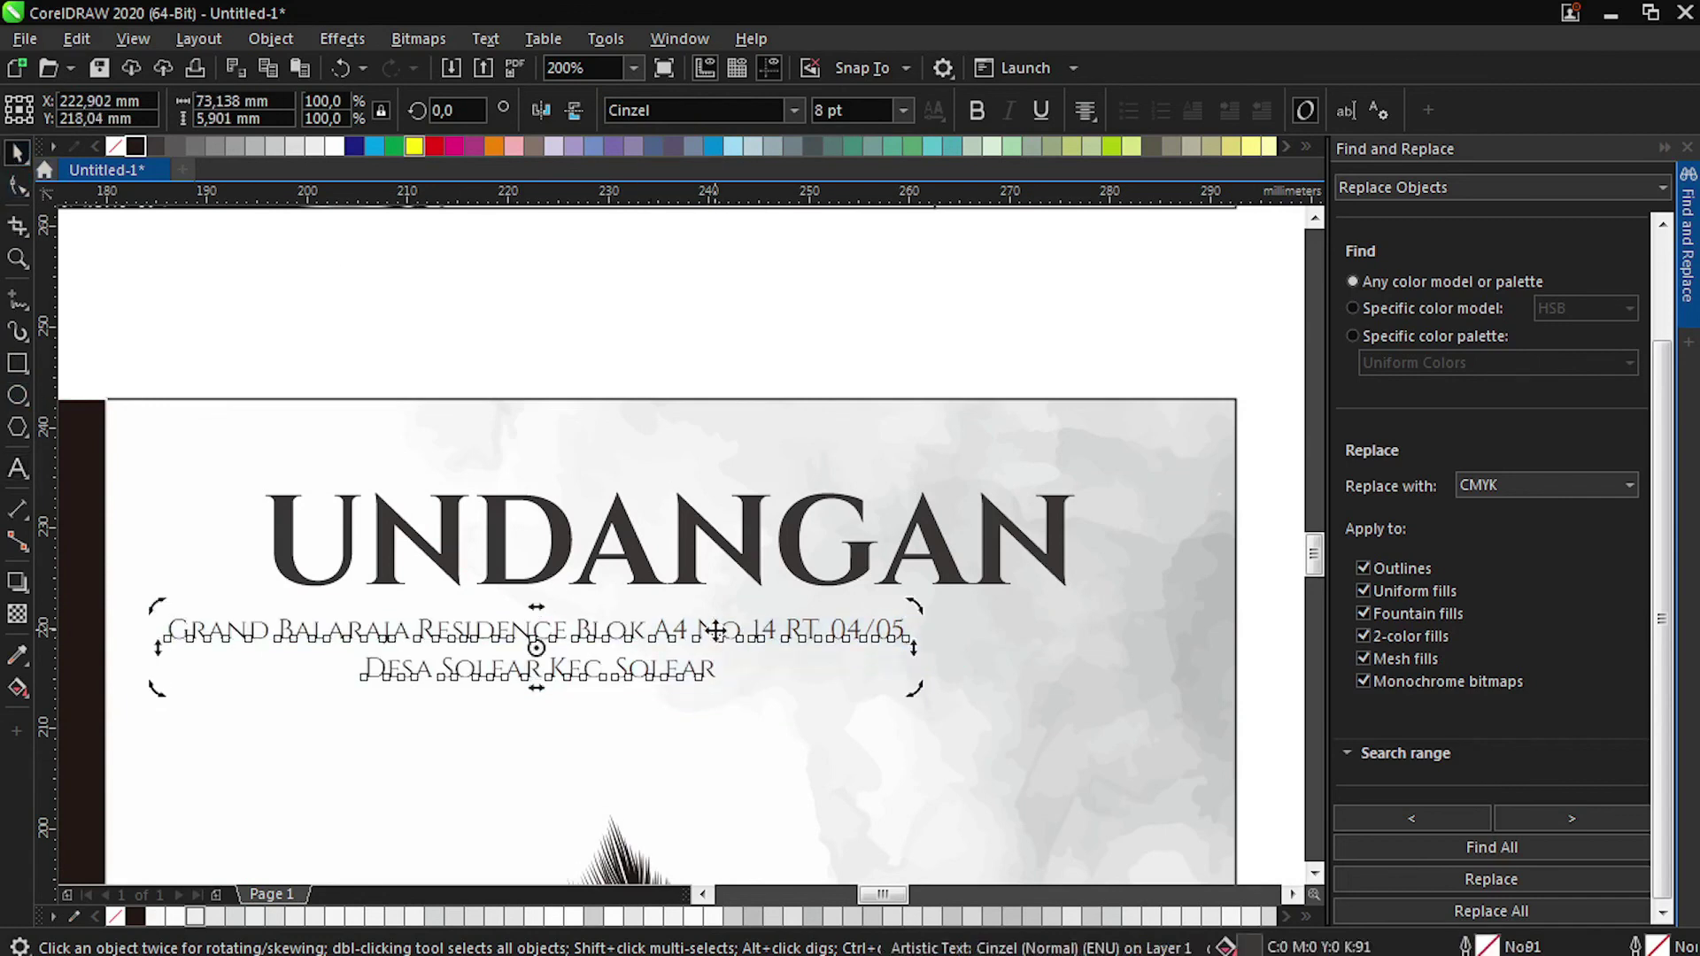
pyautogui.press('Return')
pyautogui.click(681, 672)
pyautogui.press('Delete')
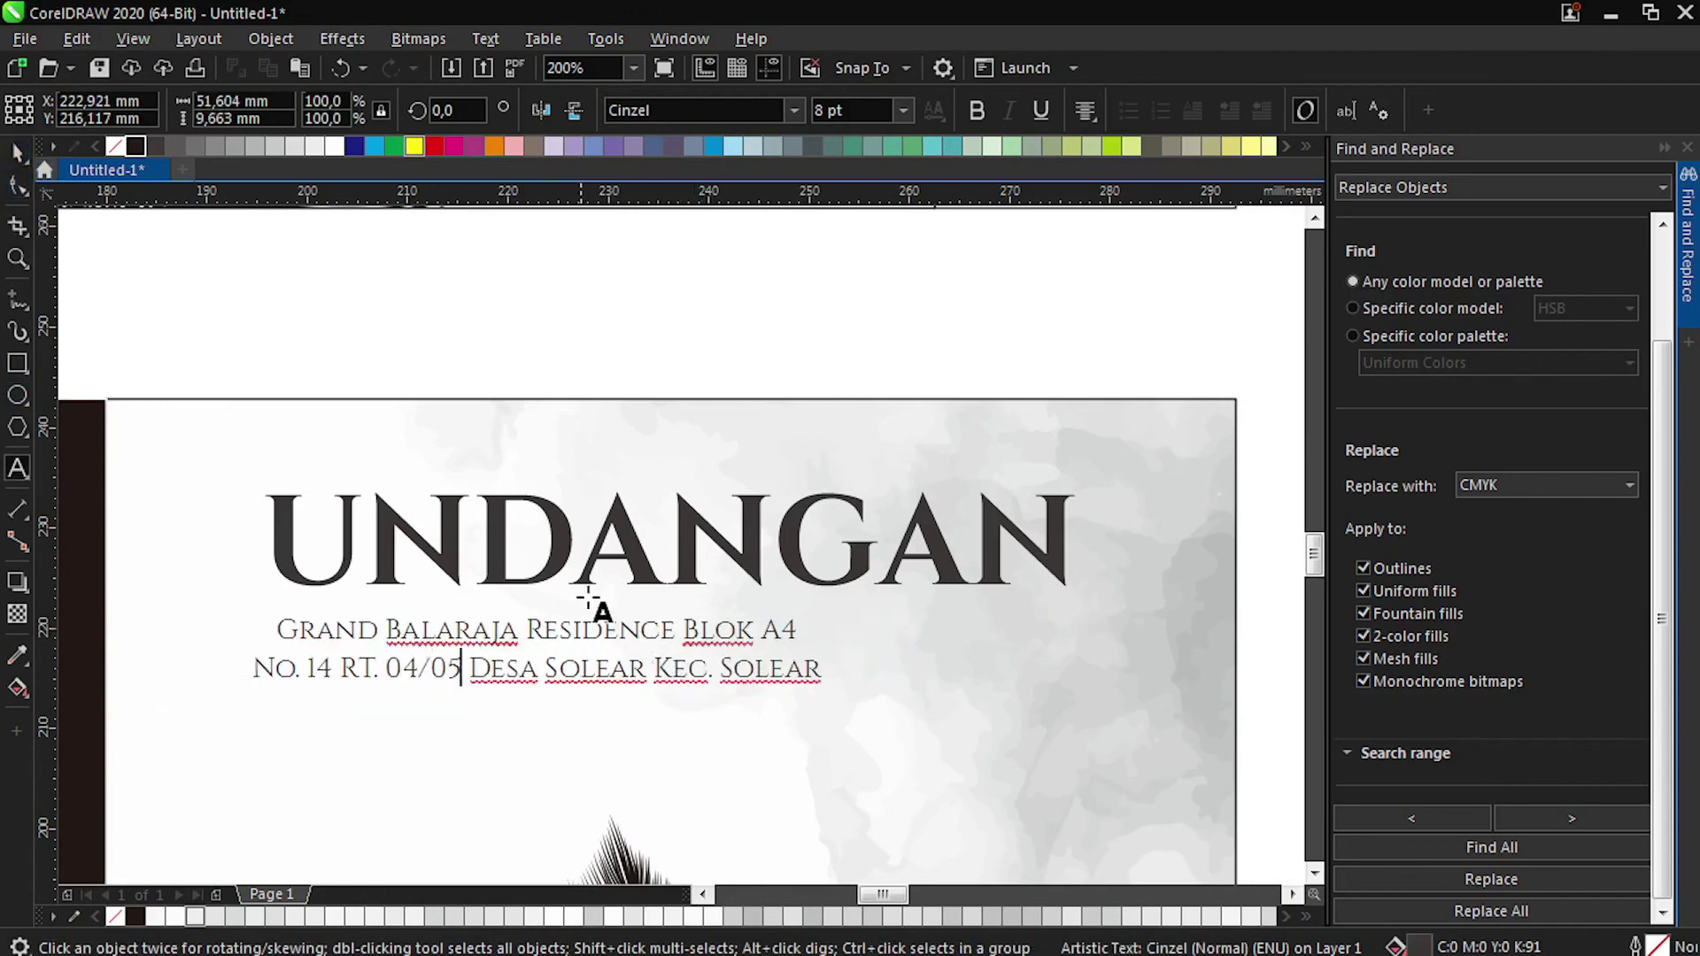
pyautogui.press('Return')
pyautogui.hotkey('ctrl', 'a')
pyautogui.press('ctrl+KP_8')
pyautogui.click(16, 152)
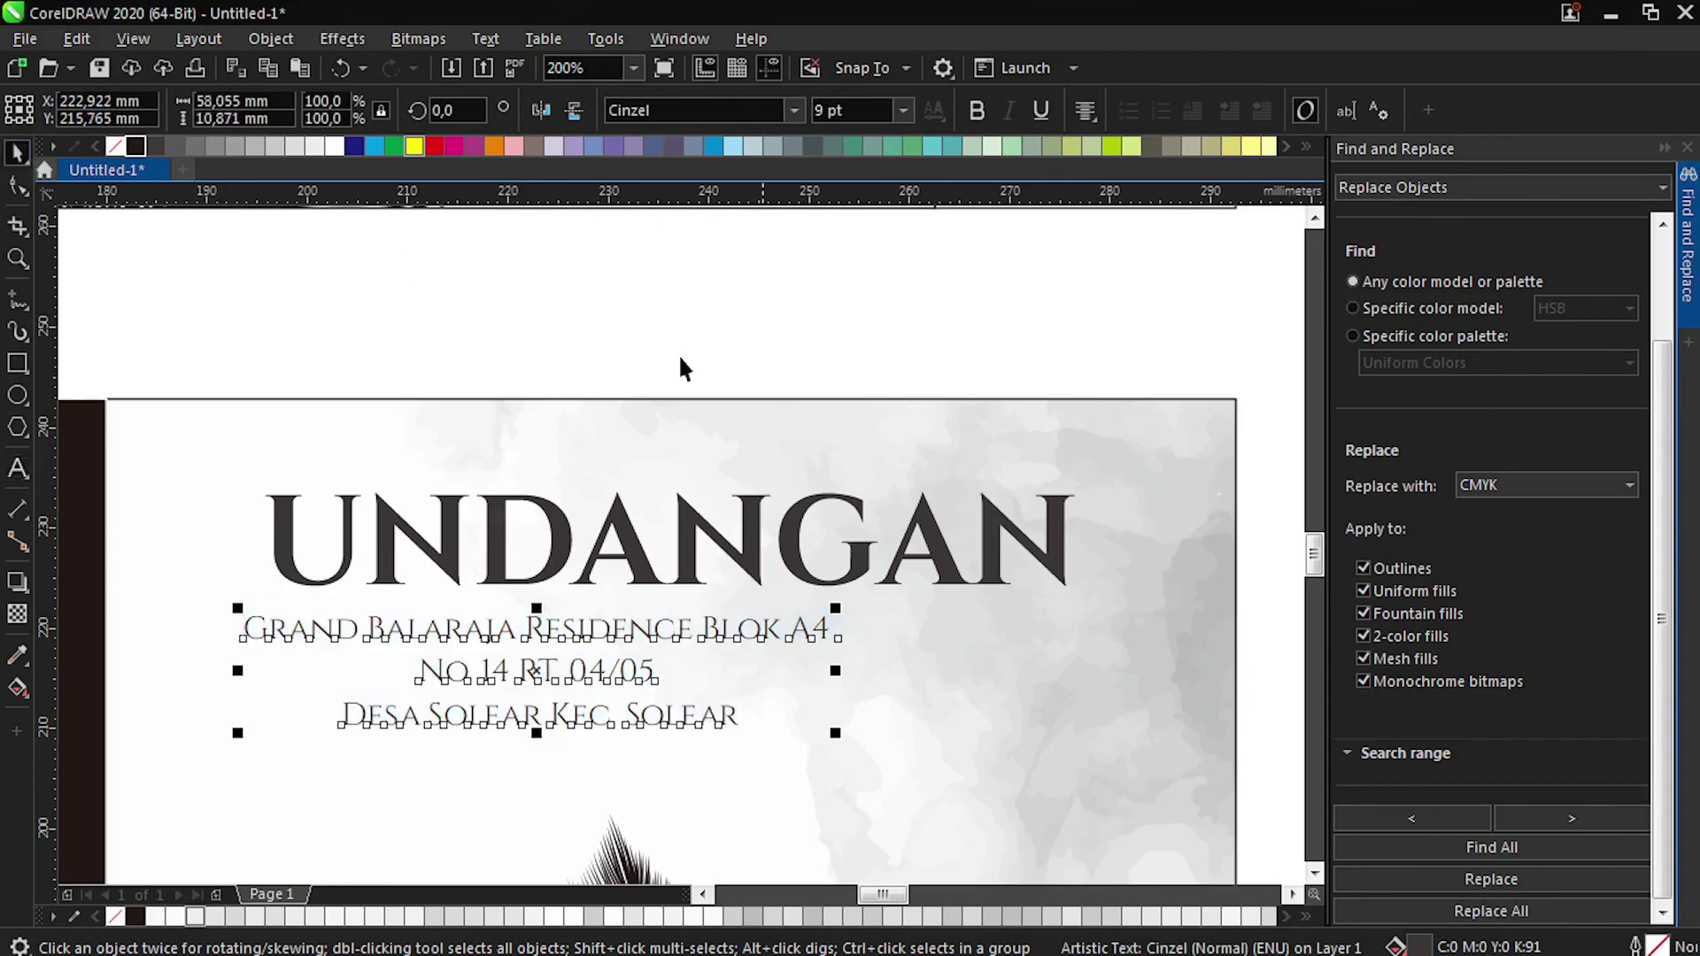
# Centre the three-line address horizontally under the UNDANGAN heading.
pyautogui.keyDown('shift'); pyautogui.click(748, 542); pyautogui.keyUp('shift')
pyautogui.press('c')
pyautogui.scroll(-2, 742, 560)
pyautogui.click(795, 446)
pyautogui.click(639, 530)
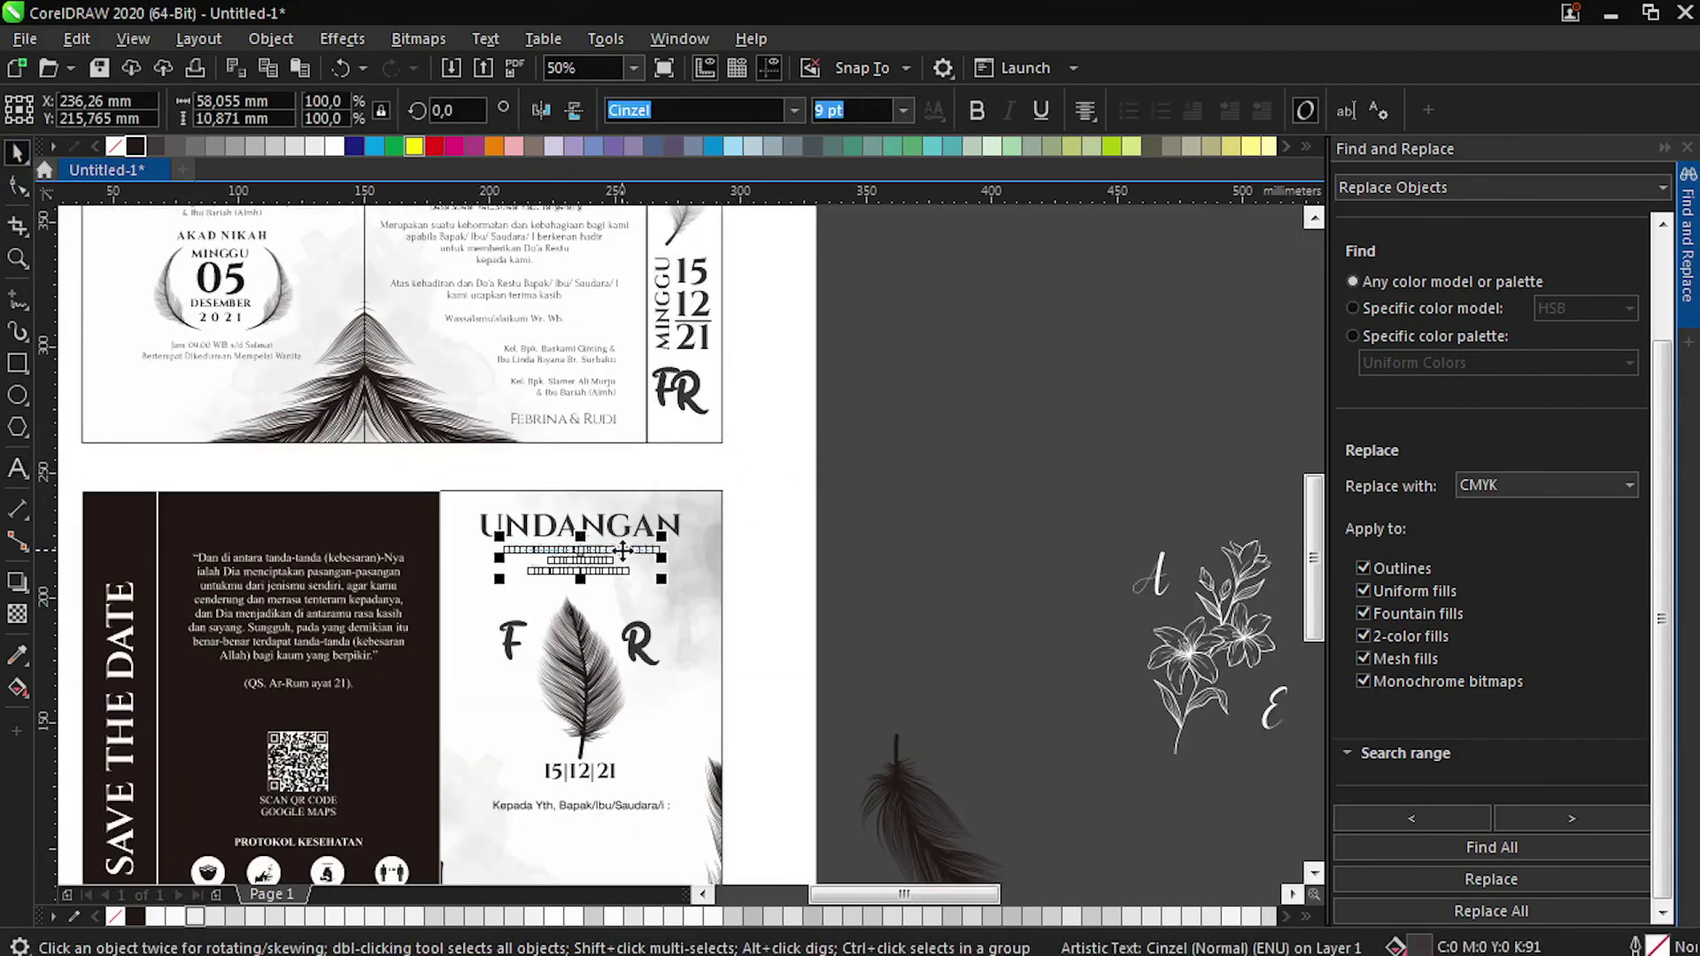
# Delete the leftover flower line art, its initials and the spare feathers lying outside the page.
pyautogui.scroll(-2, 612, 543)
pyautogui.moveTo(699, 599); pyautogui.dragTo(961, 797)
pyautogui.press('Delete')
pyautogui.click(907, 576)
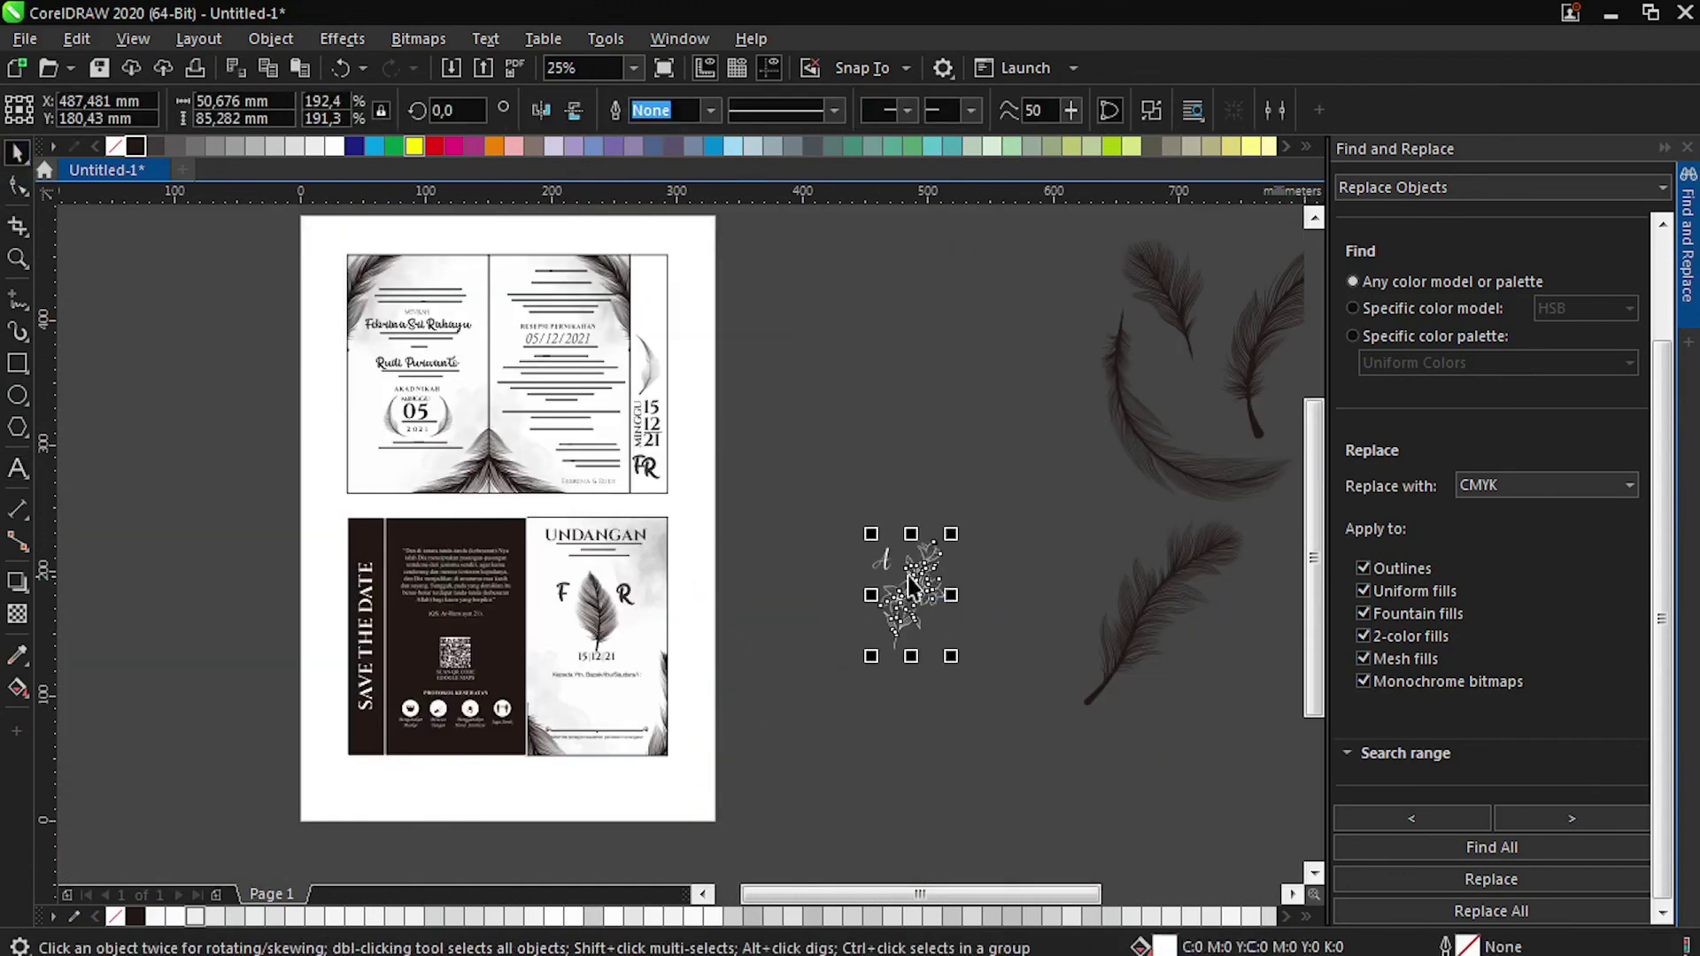
pyautogui.scroll(-1, 790, 618)
pyautogui.moveTo(828, 370); pyautogui.dragTo(1293, 749)
pyautogui.press('Delete')
# Remove the outline from the white UNDANGAN panel of the lower design.
pyautogui.scroll(2, 496, 611)
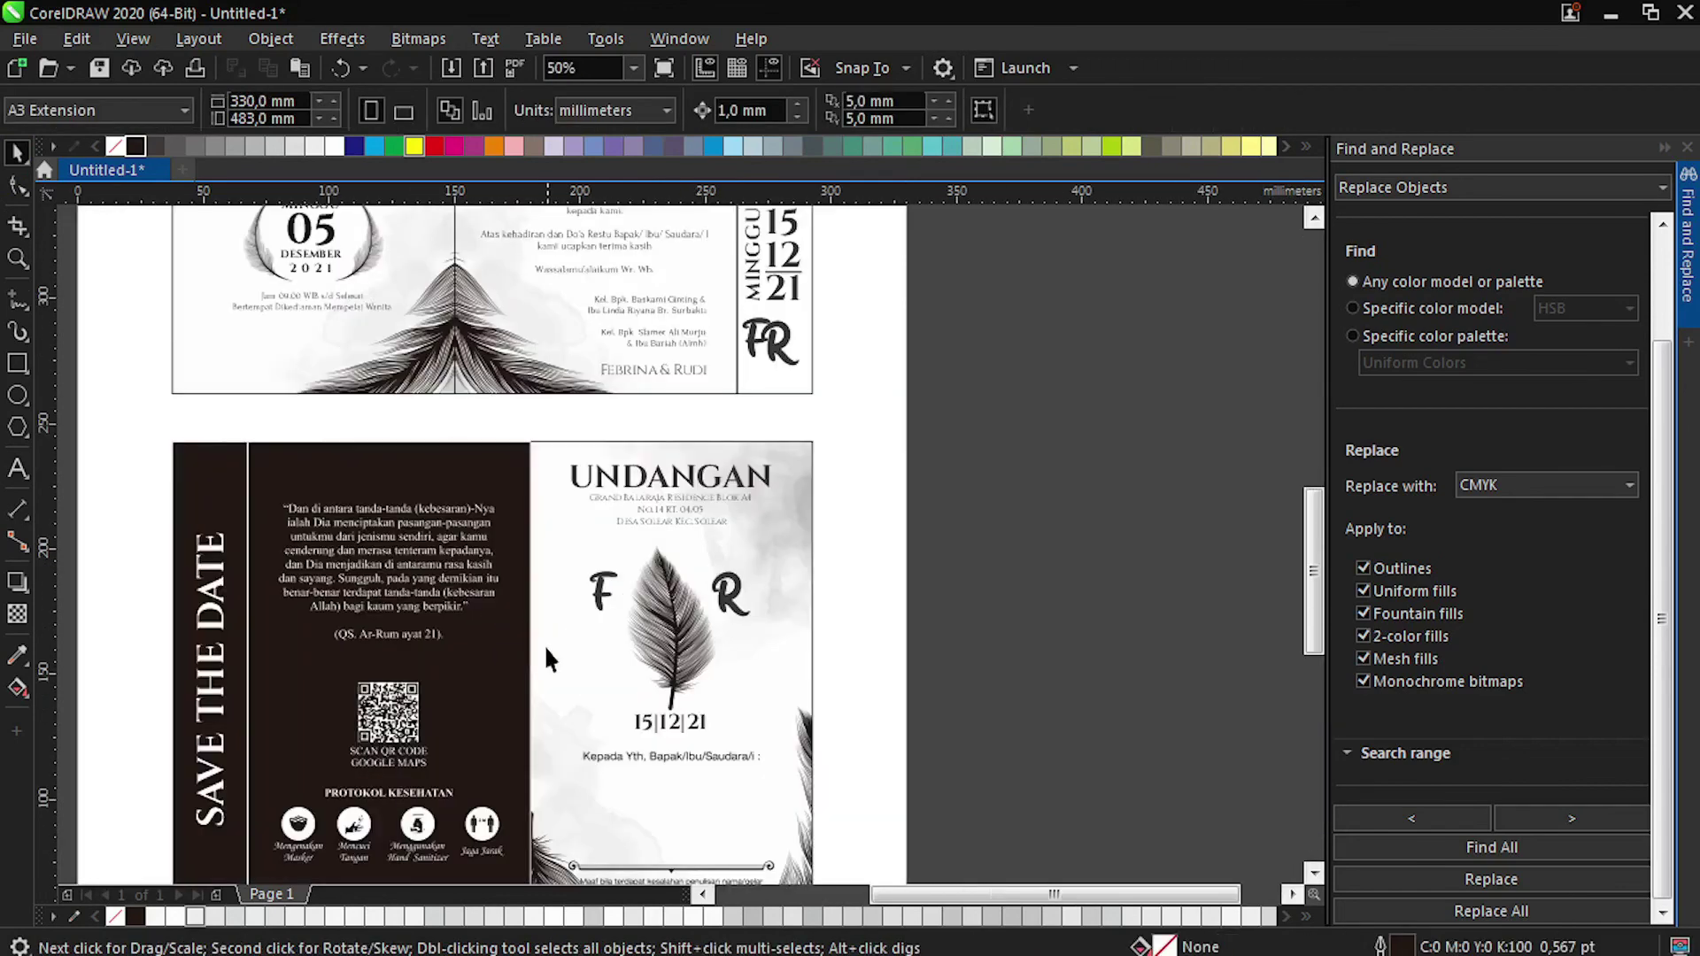
pyautogui.click(544, 644)
pyautogui.rightClick(121, 142)
pyautogui.scroll(-2, 409, 512)
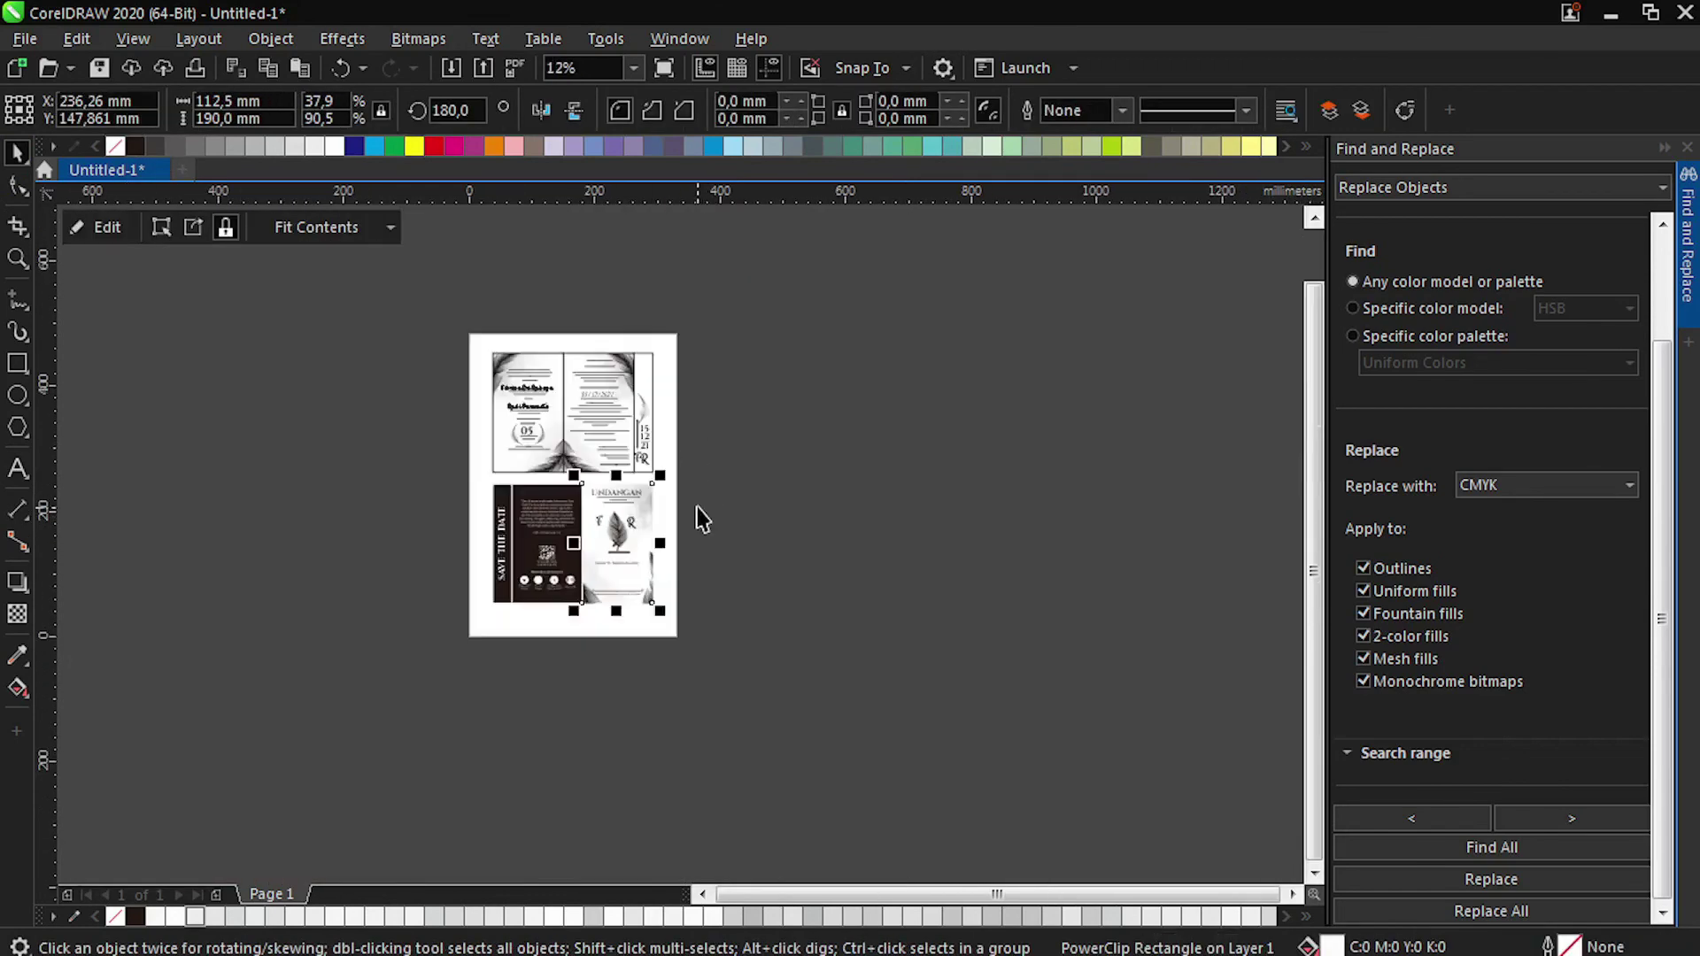
pyautogui.click(699, 516)
# Remove the outlines from the upper design's 30 mm flap and its two main panels.
pyautogui.scroll(1, 639, 403)
pyautogui.click(665, 344)
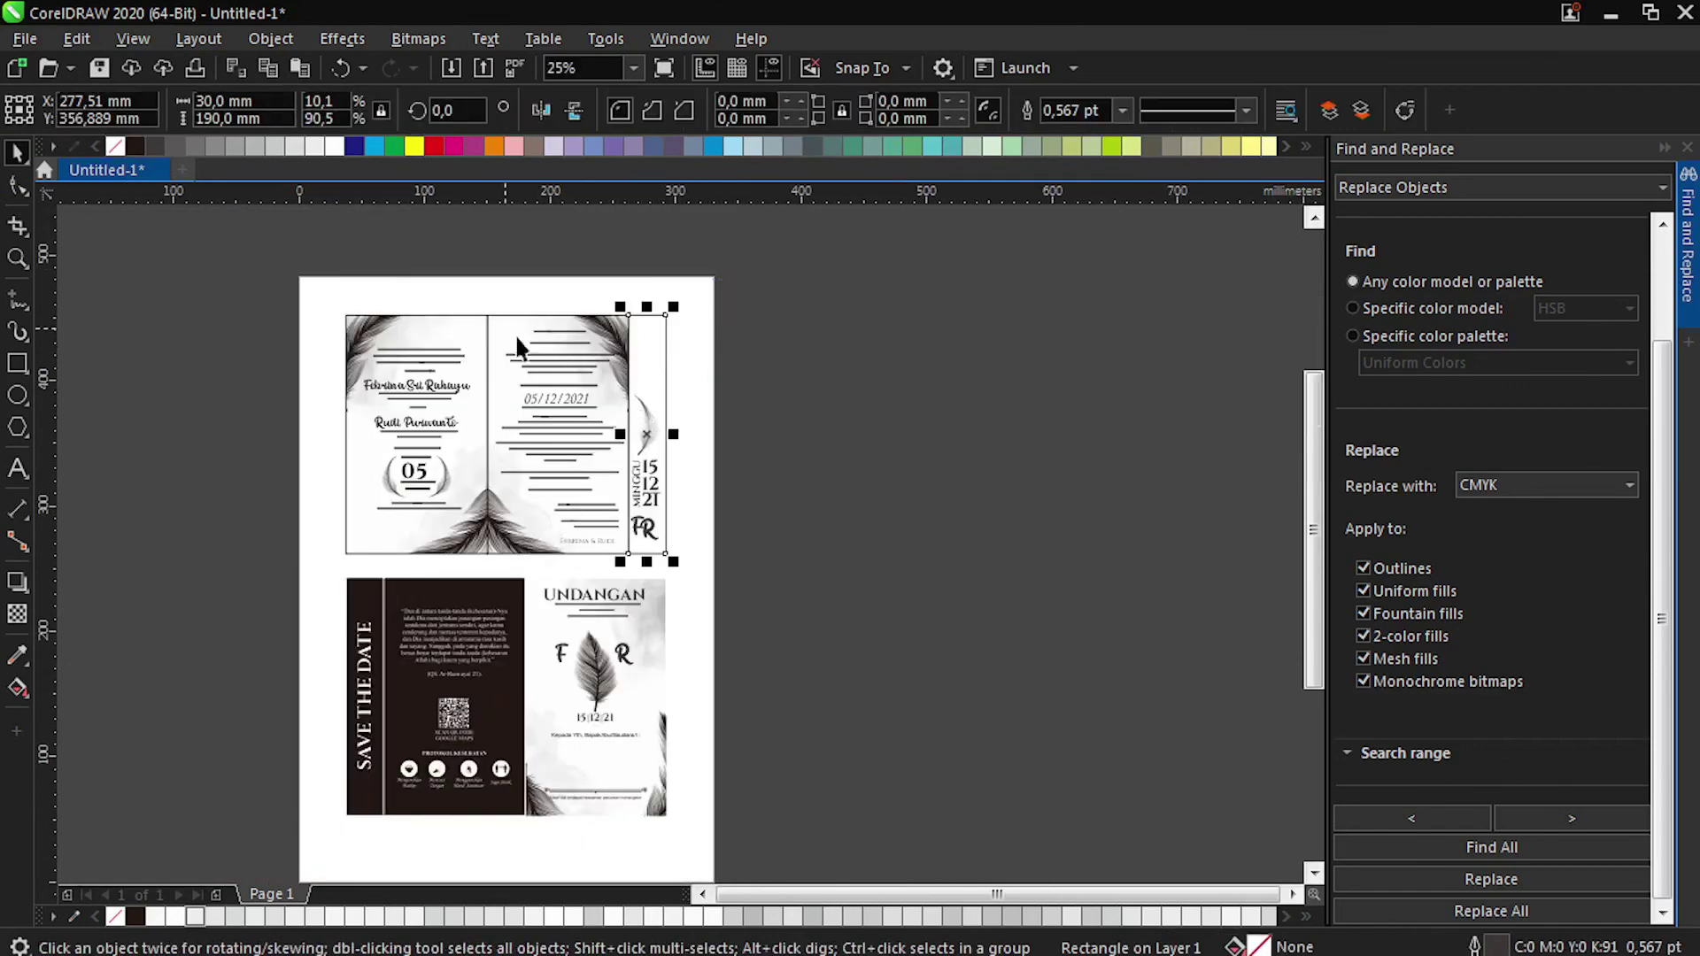
pyautogui.keyDown('shift'); pyautogui.click(513, 338); pyautogui.keyUp('shift')
pyautogui.keyDown('shift'); pyautogui.click(420, 331); pyautogui.keyUp('shift')
pyautogui.rightClick(114, 139)
pyautogui.rightClick(113, 142)
# Move the whole upper design down flush against the lower design's top edge and turn it upside down by 180 degrees.
pyautogui.hotkey('ctrl', 'u')
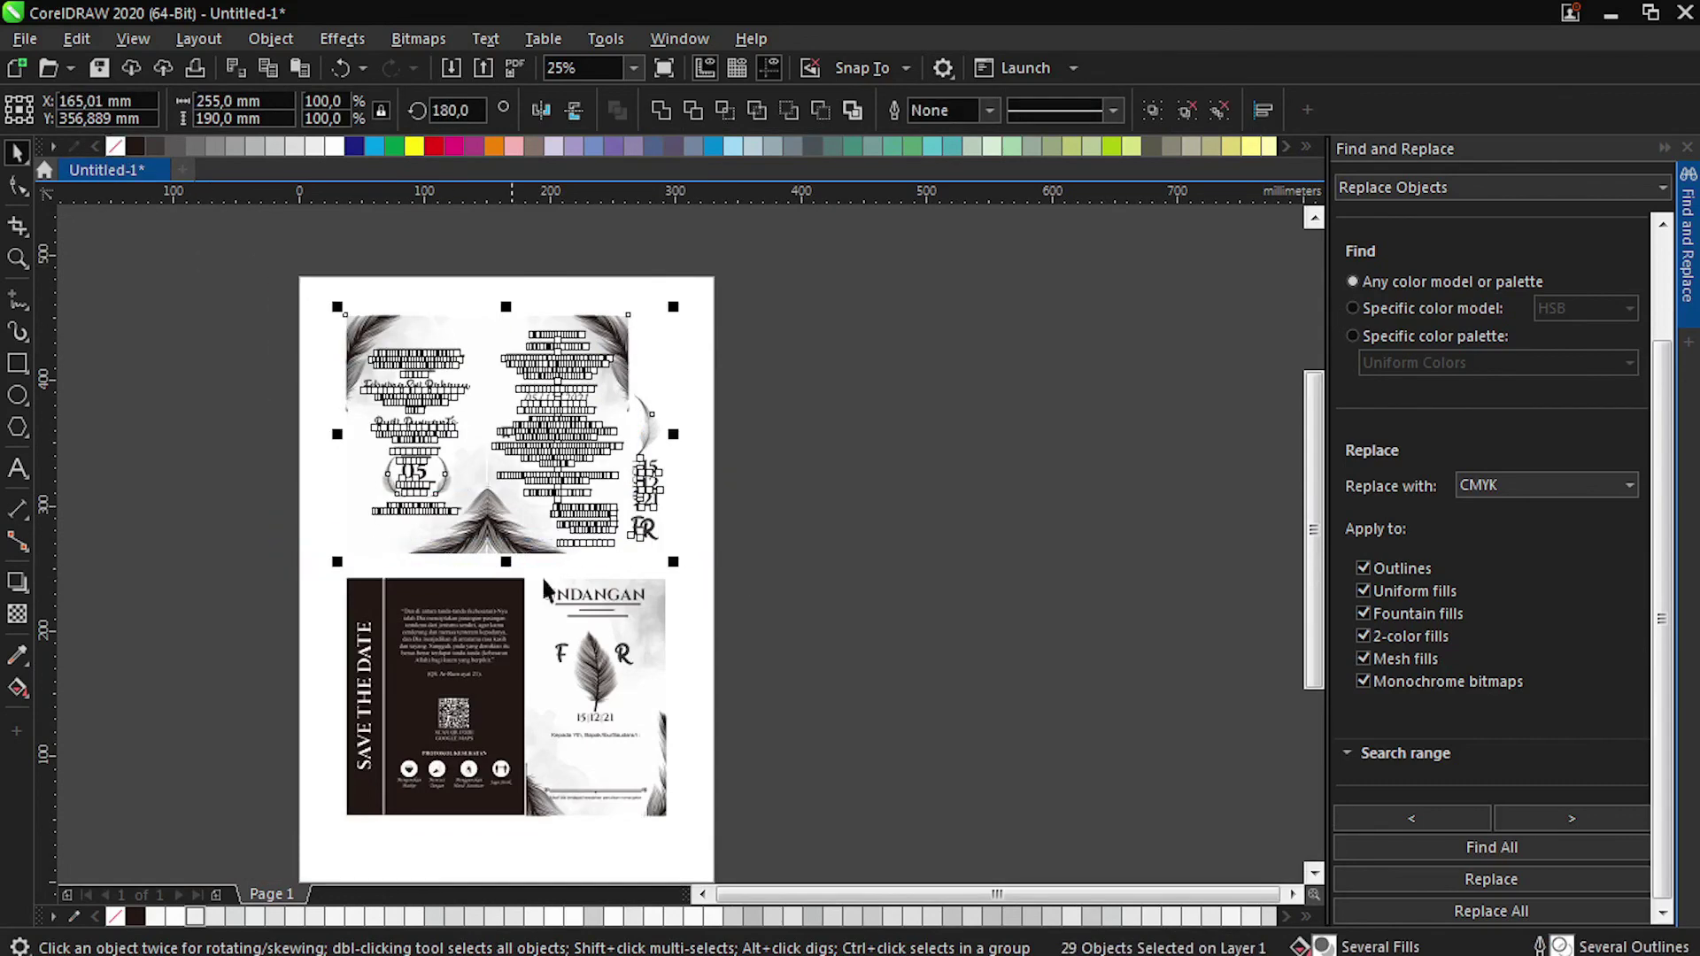
pyautogui.press('Return')
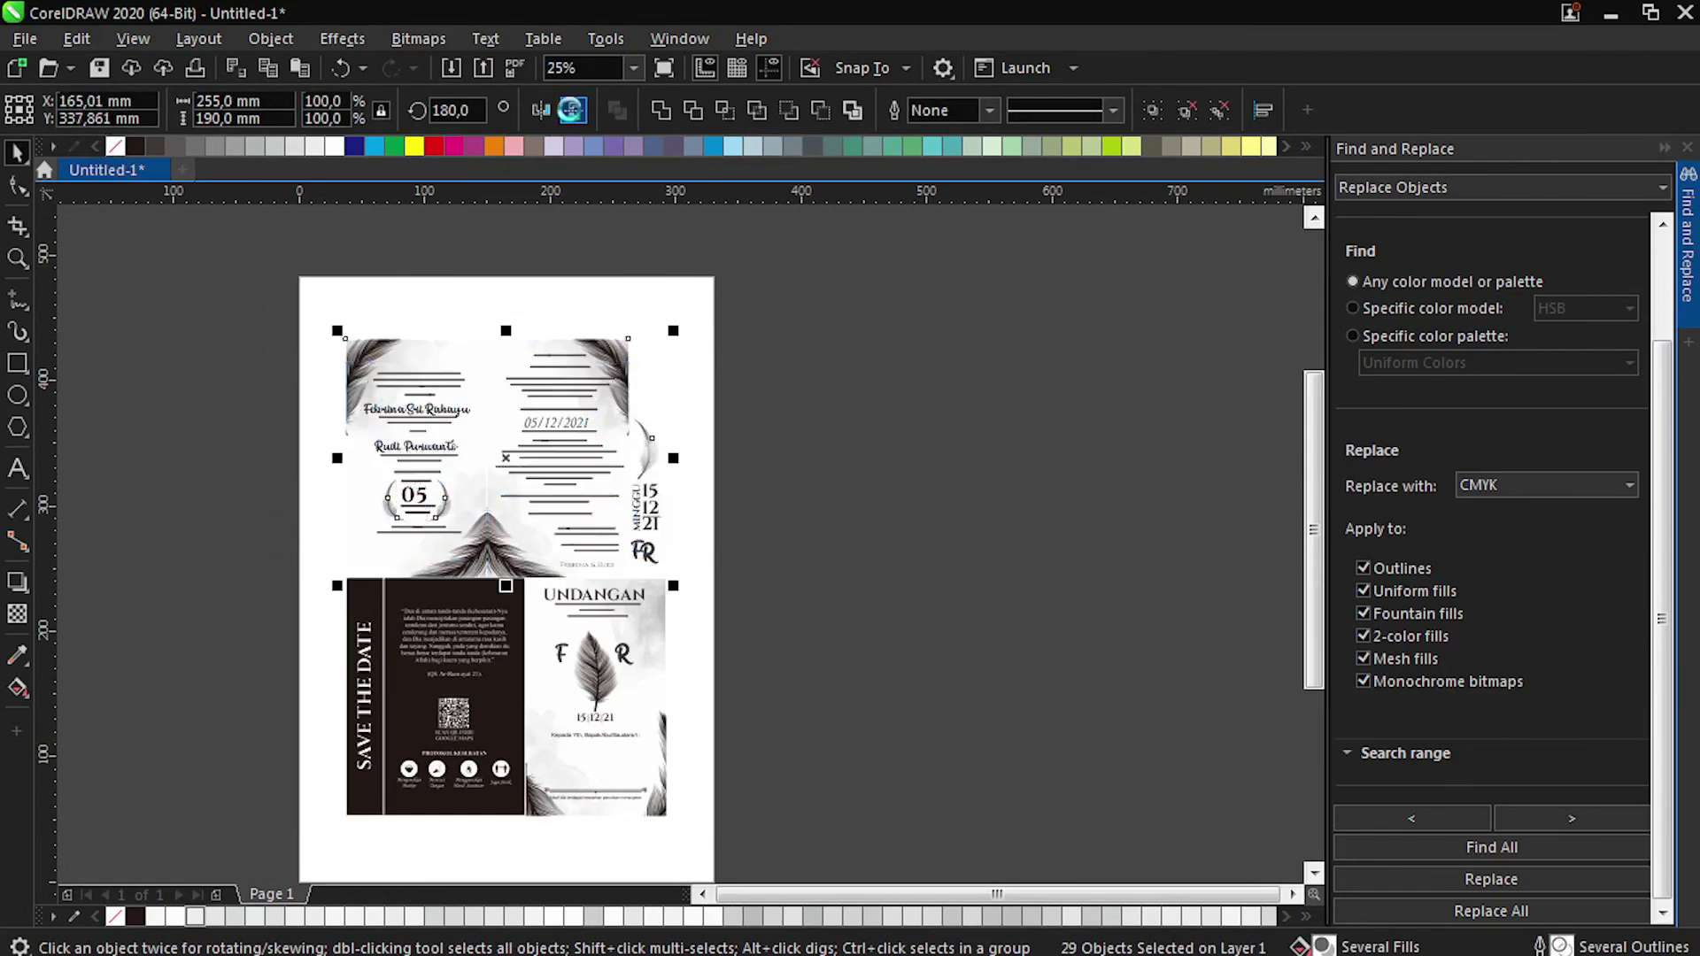
pyautogui.click(751, 366)
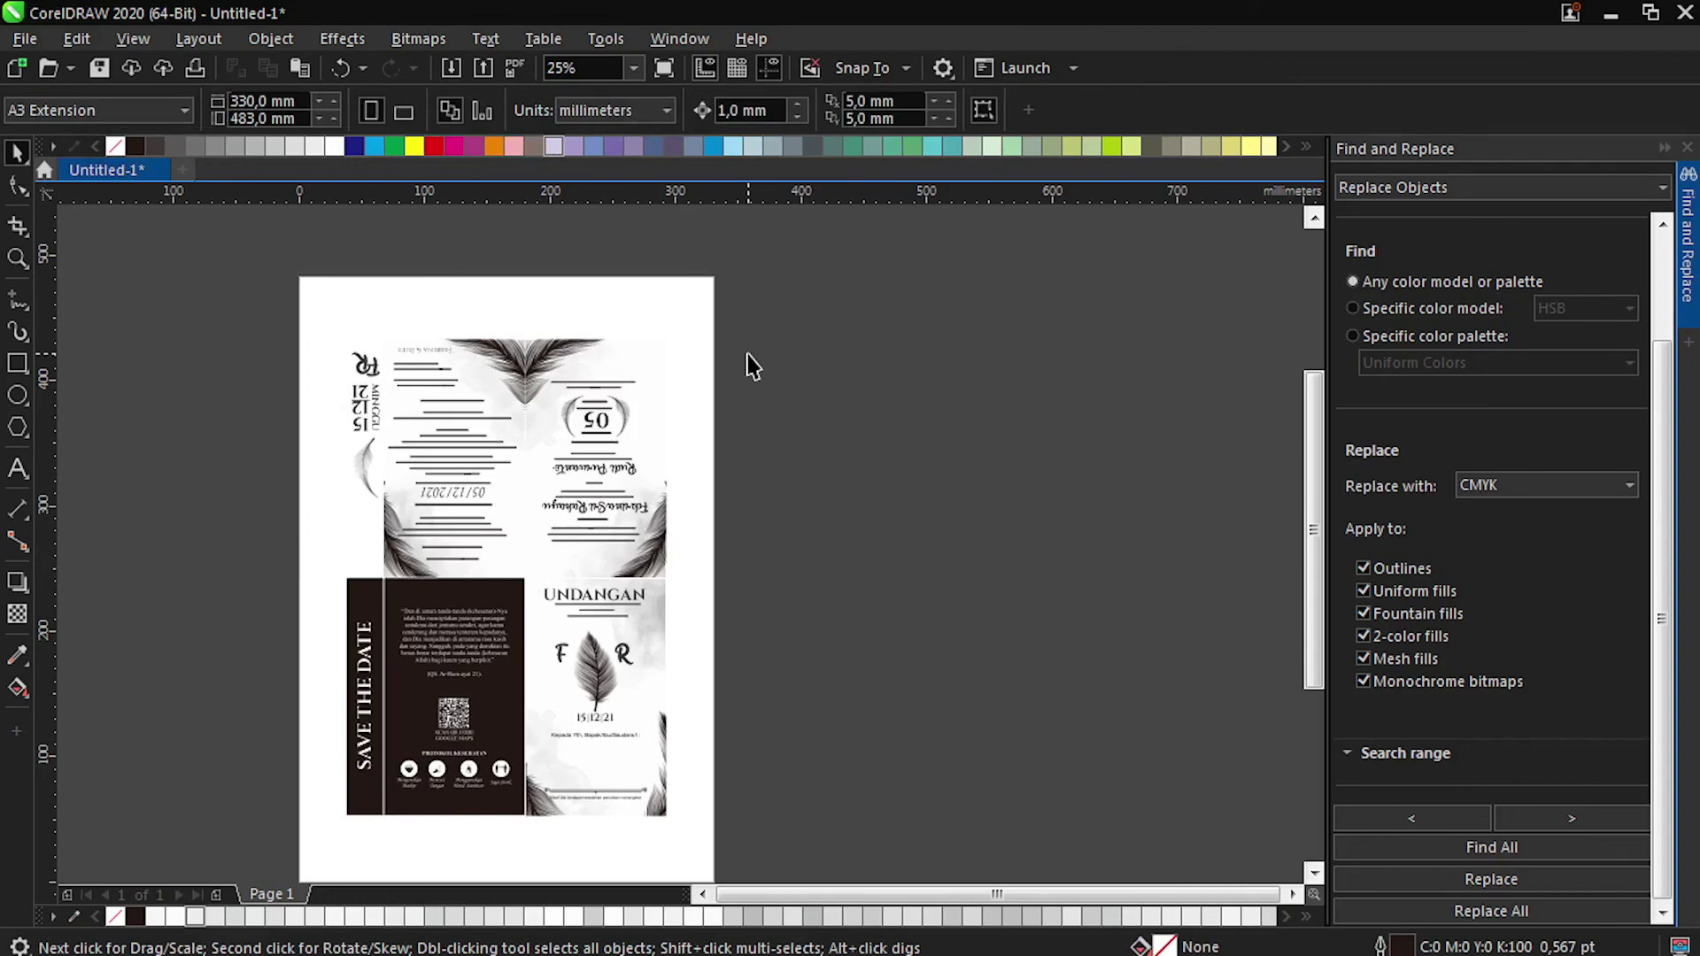
pyautogui.scroll(1, 748, 356)
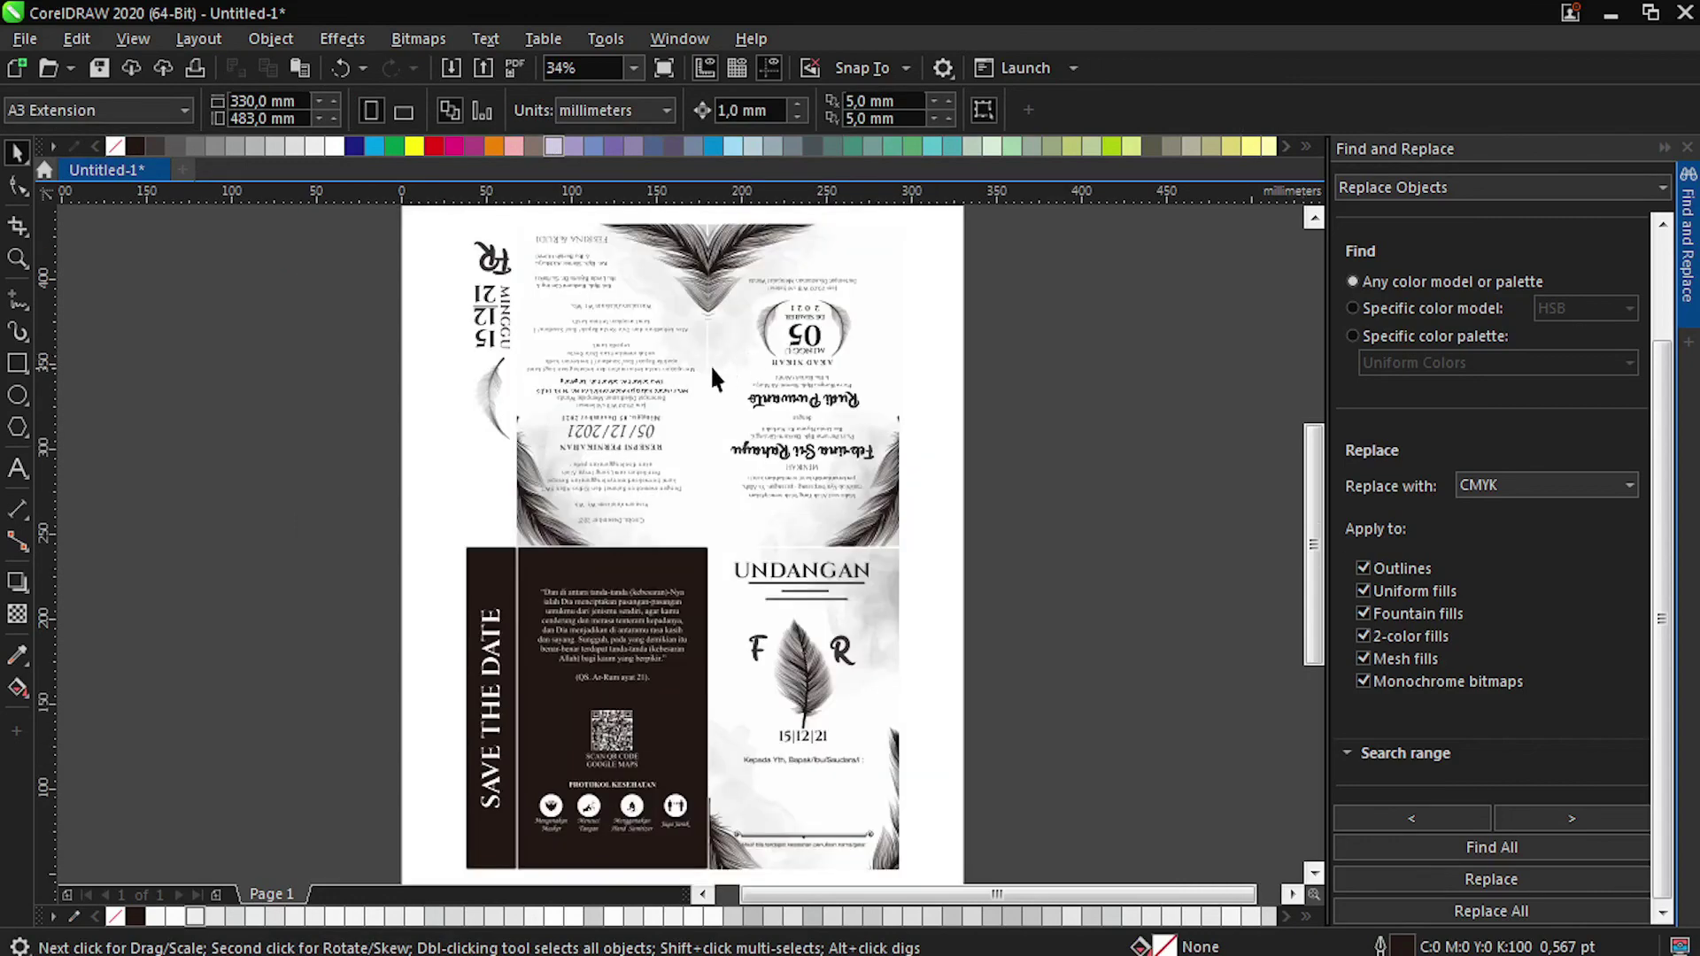